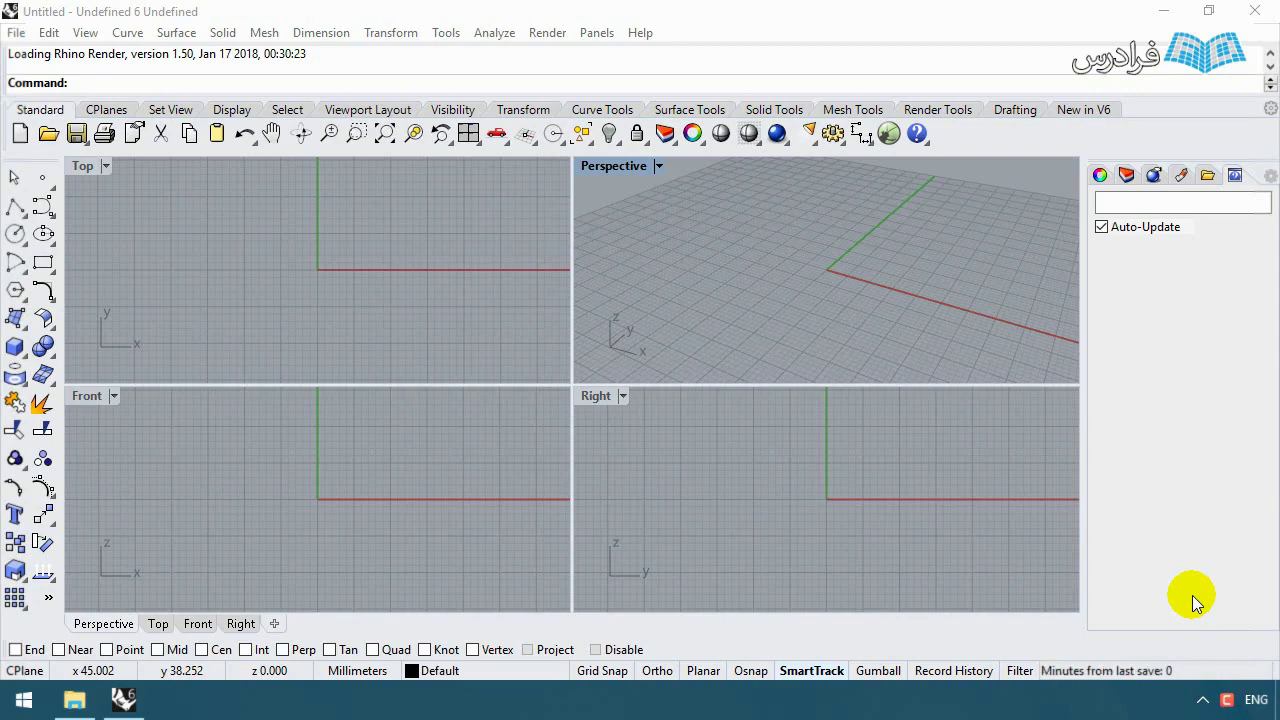
Step: Open the Grasshopper window with the Grasshopper command and position it over the Rhino viewports
{"action": "left_click", "coordinate": [889, 136]}
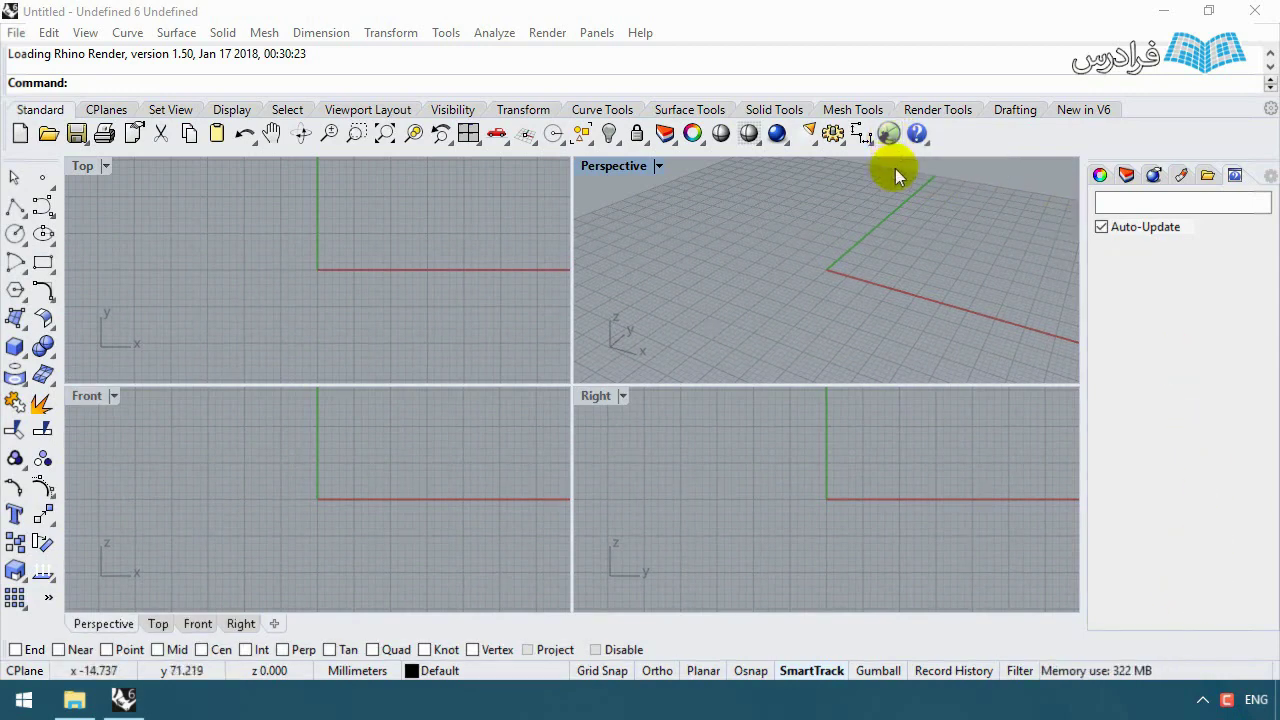
{"action": "type", "text": "Grasshopper"}
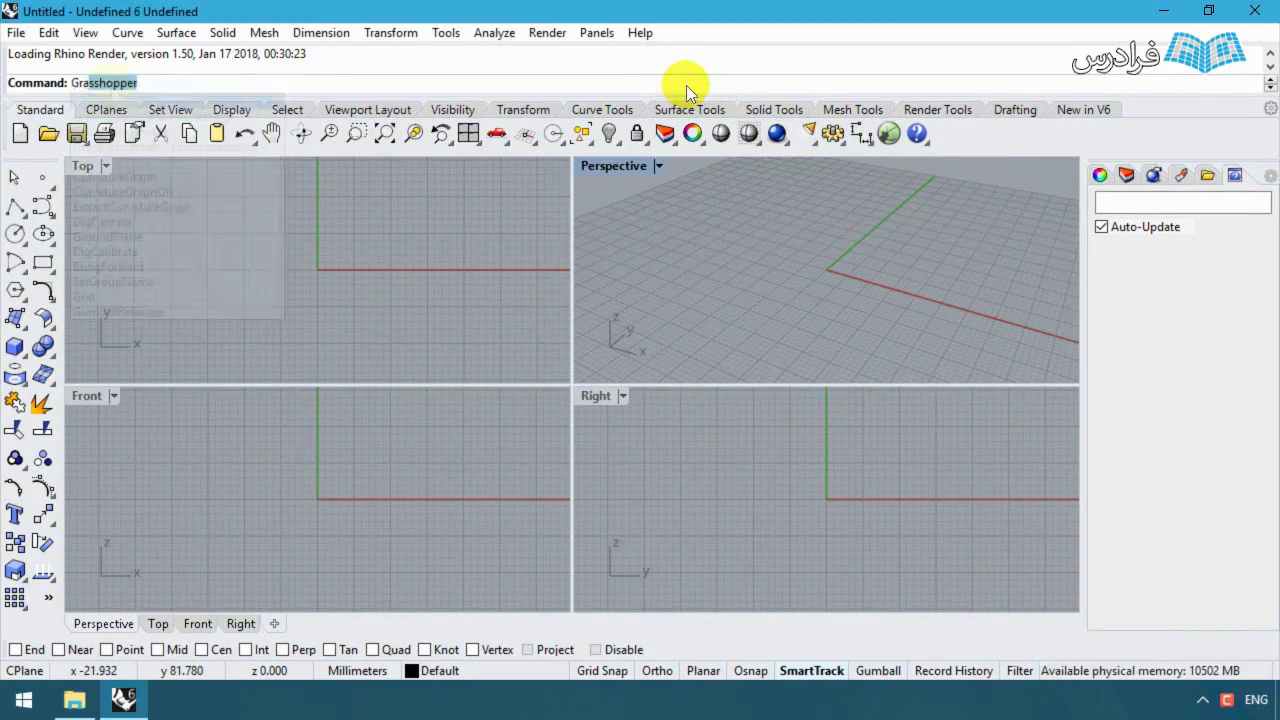
{"action": "left_click", "coordinate": [127, 103]}
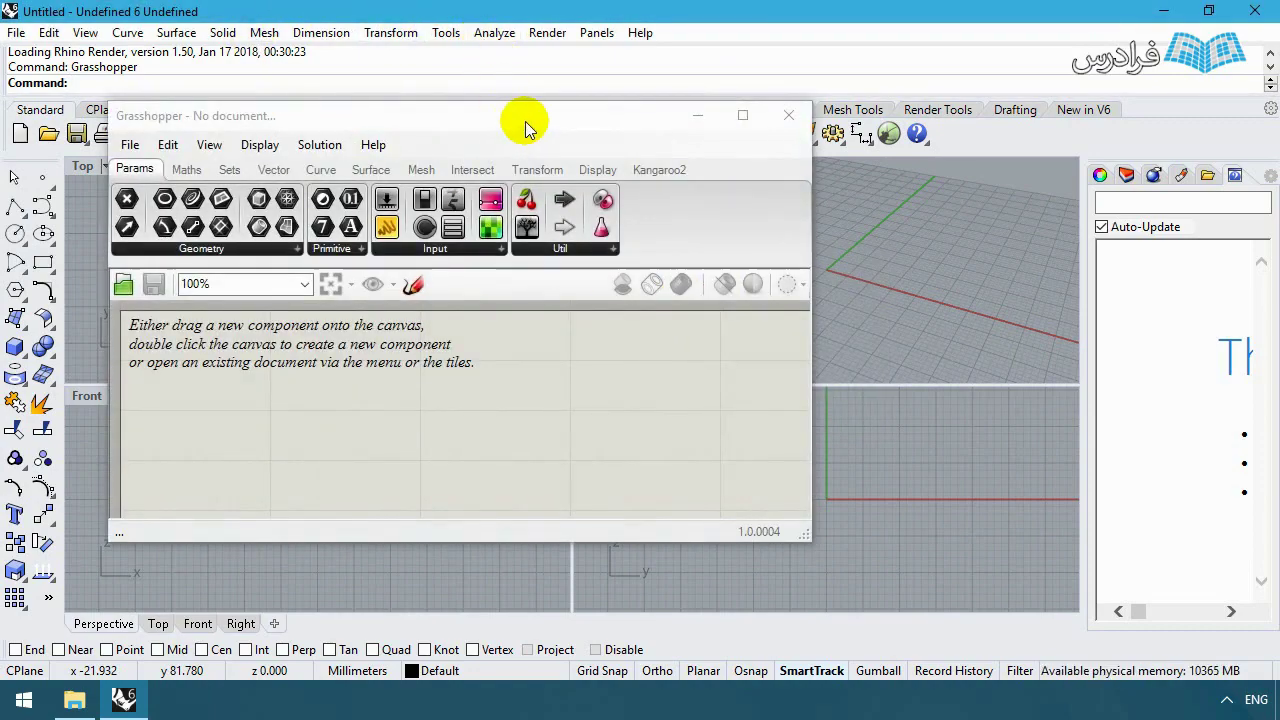
{"action": "left_click_drag", "start_coordinate": [527, 124], "coordinate": [515, 223]}
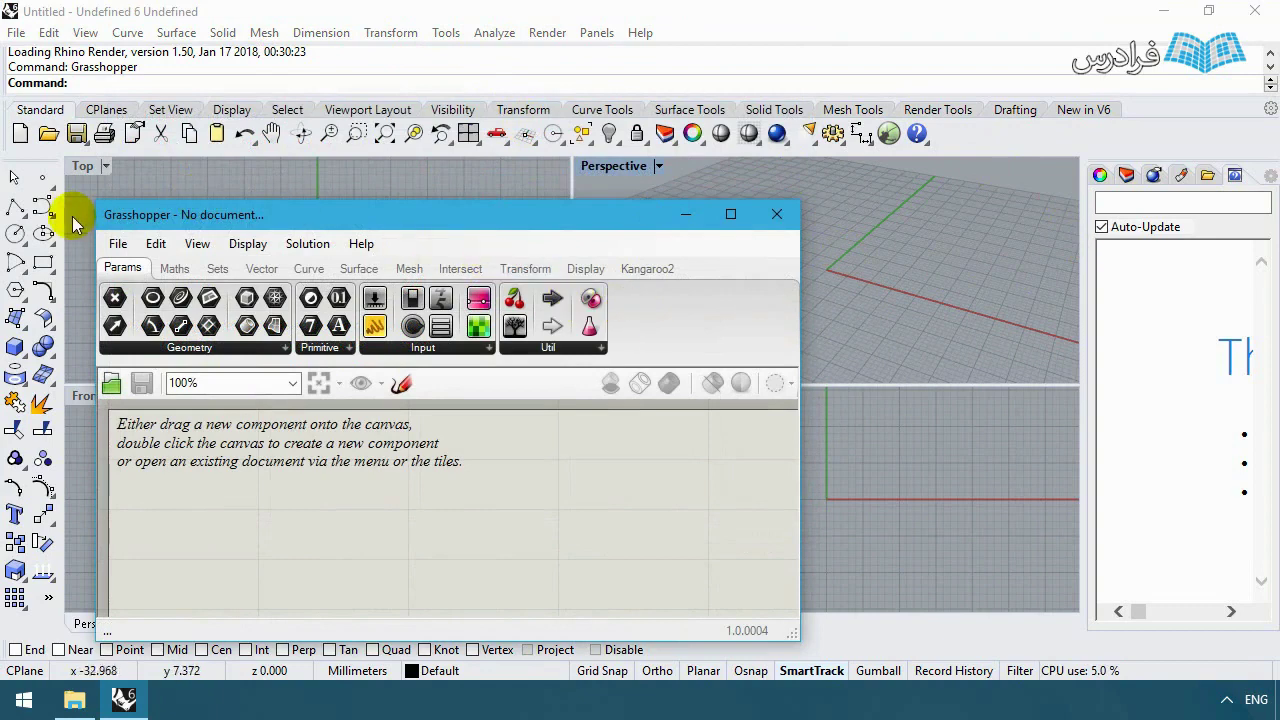
Step: Close and reopen the Grasshopper window, and place it side by side with the Rhino window
{"action": "left_click", "coordinate": [786, 216]}
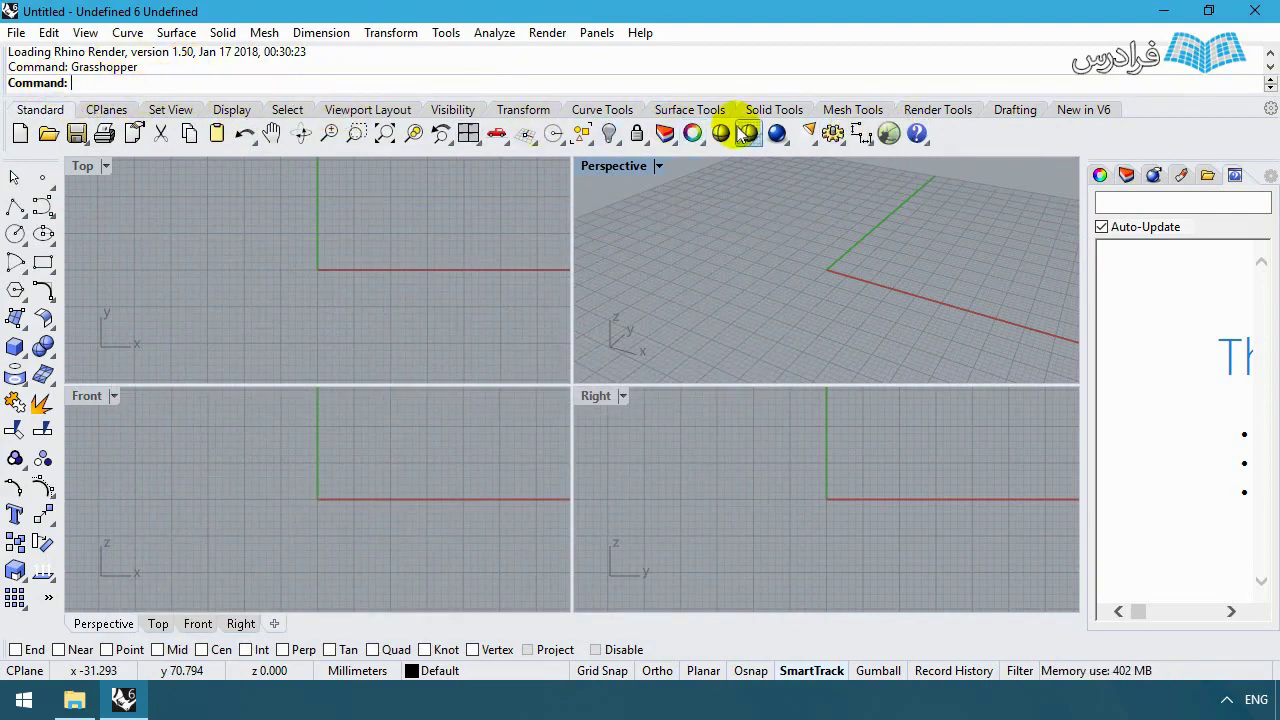
{"action": "left_click", "coordinate": [888, 135]}
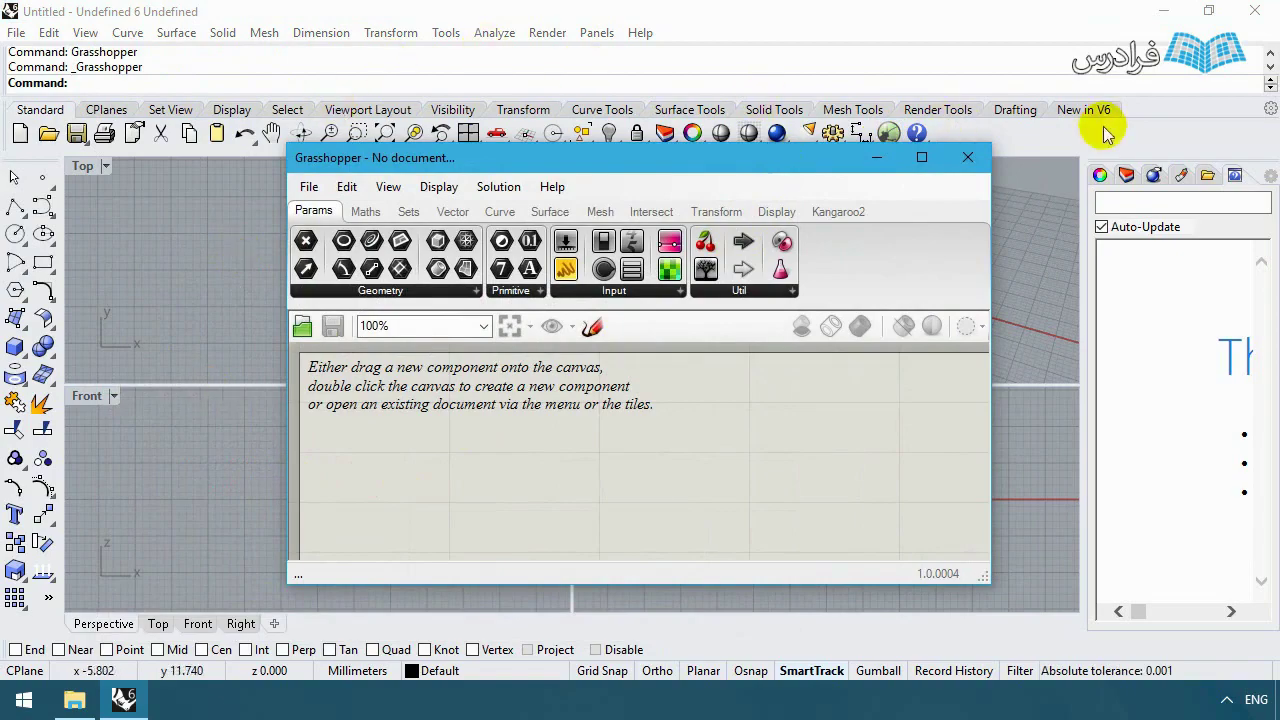
{"action": "left_click_drag", "start_coordinate": [778, 162], "coordinate": [10, 182]}
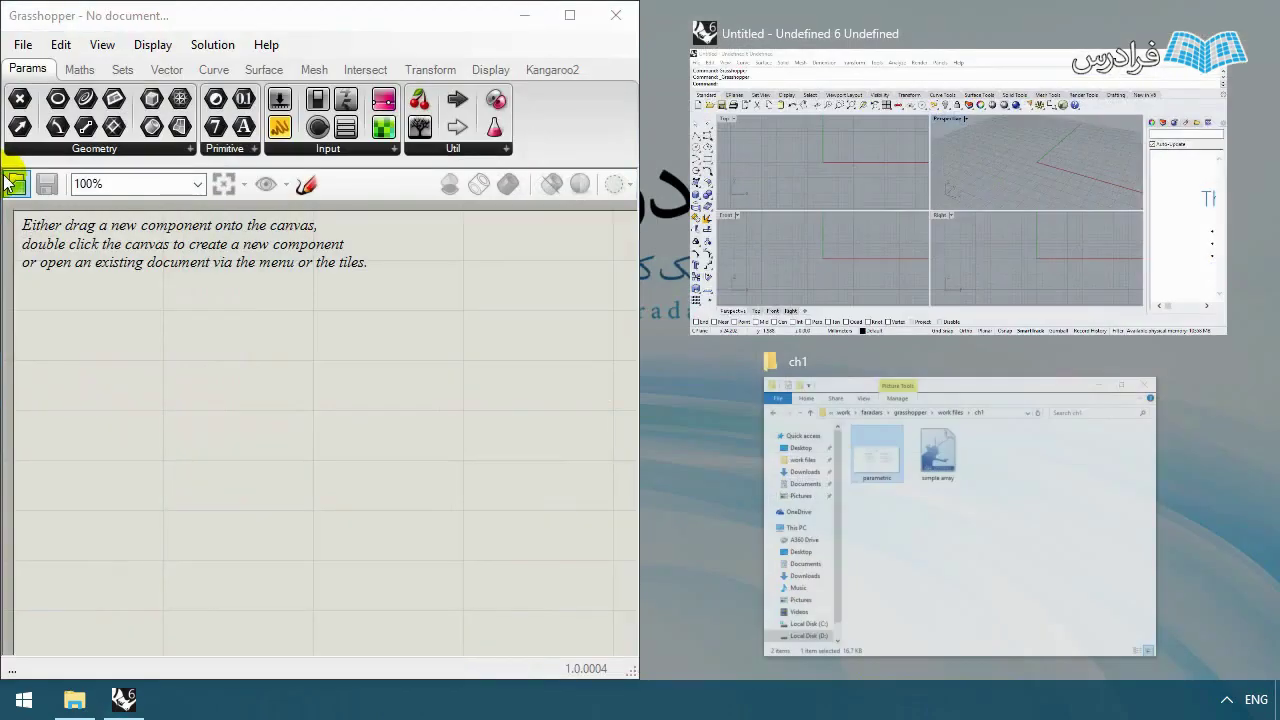
{"action": "left_click", "coordinate": [867, 157]}
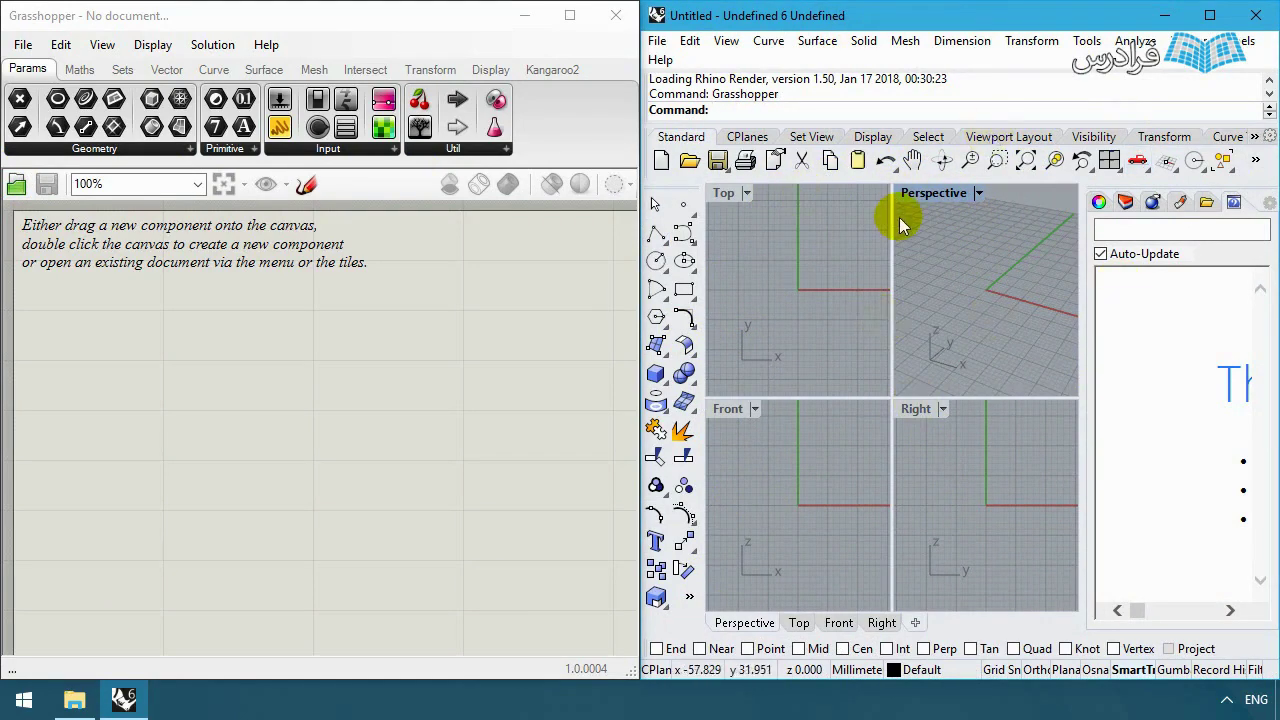
Step: Take Grasshopper out of the side-by-side layout and float it over the maximized Rhino window
{"action": "left_click", "coordinate": [305, 300]}
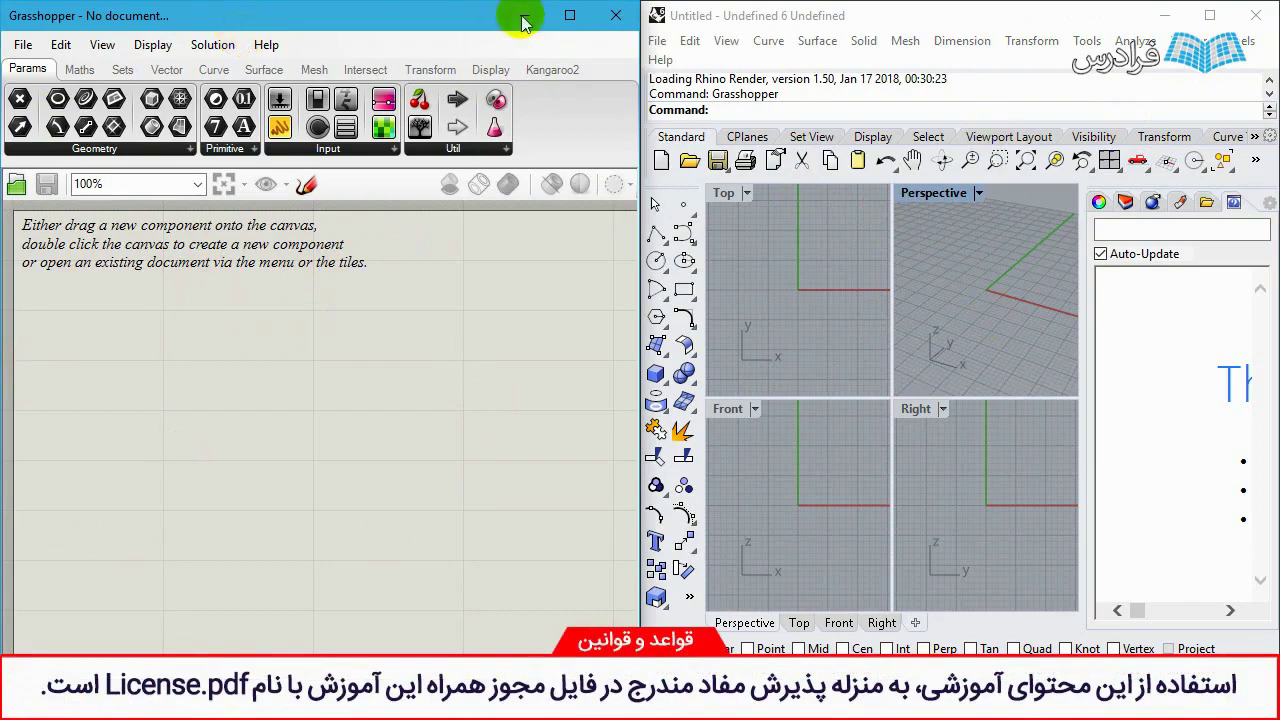
{"action": "left_click_drag", "start_coordinate": [460, 25], "coordinate": [980, 247]}
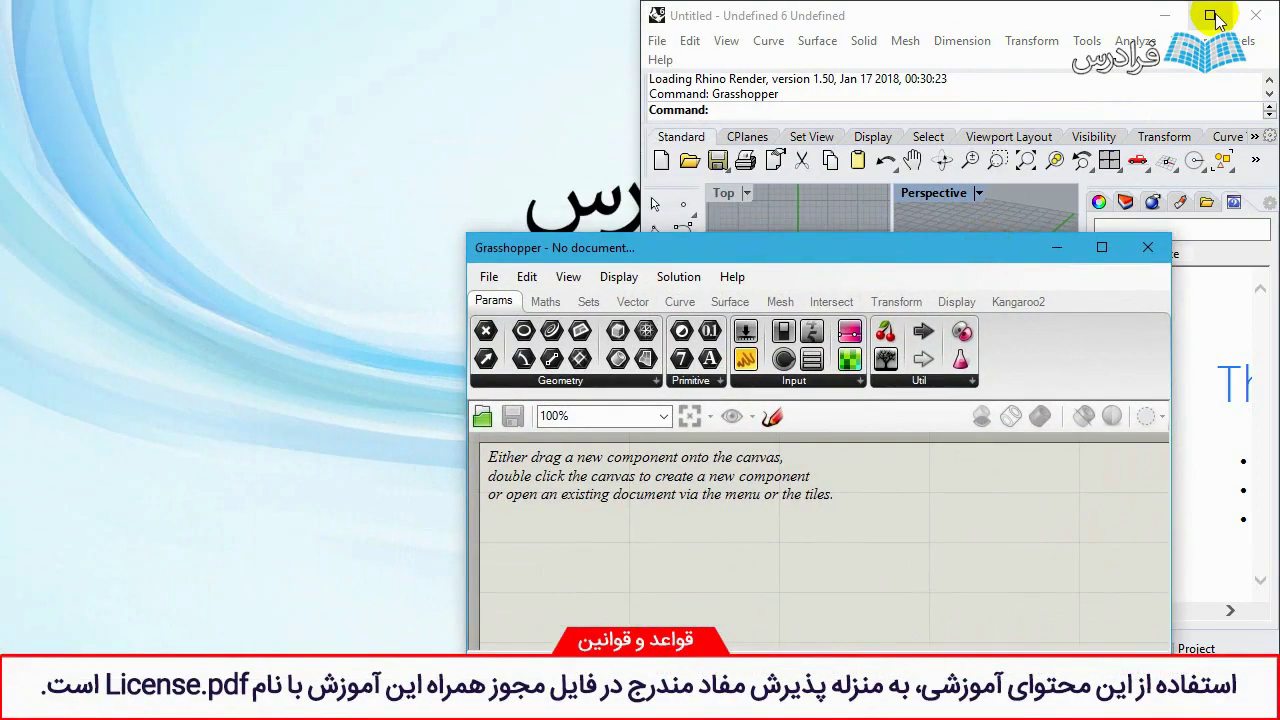
{"action": "left_click", "coordinate": [1211, 16]}
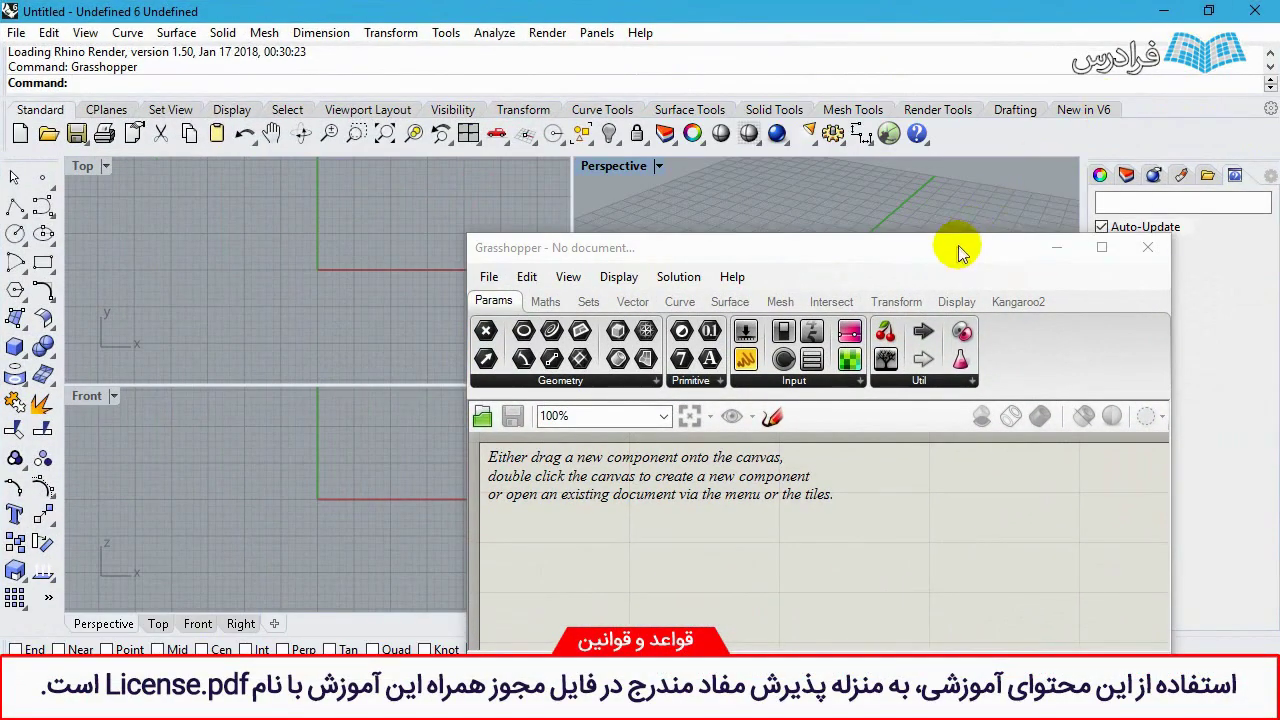
{"action": "left_click_drag", "start_coordinate": [952, 256], "coordinate": [505, 100]}
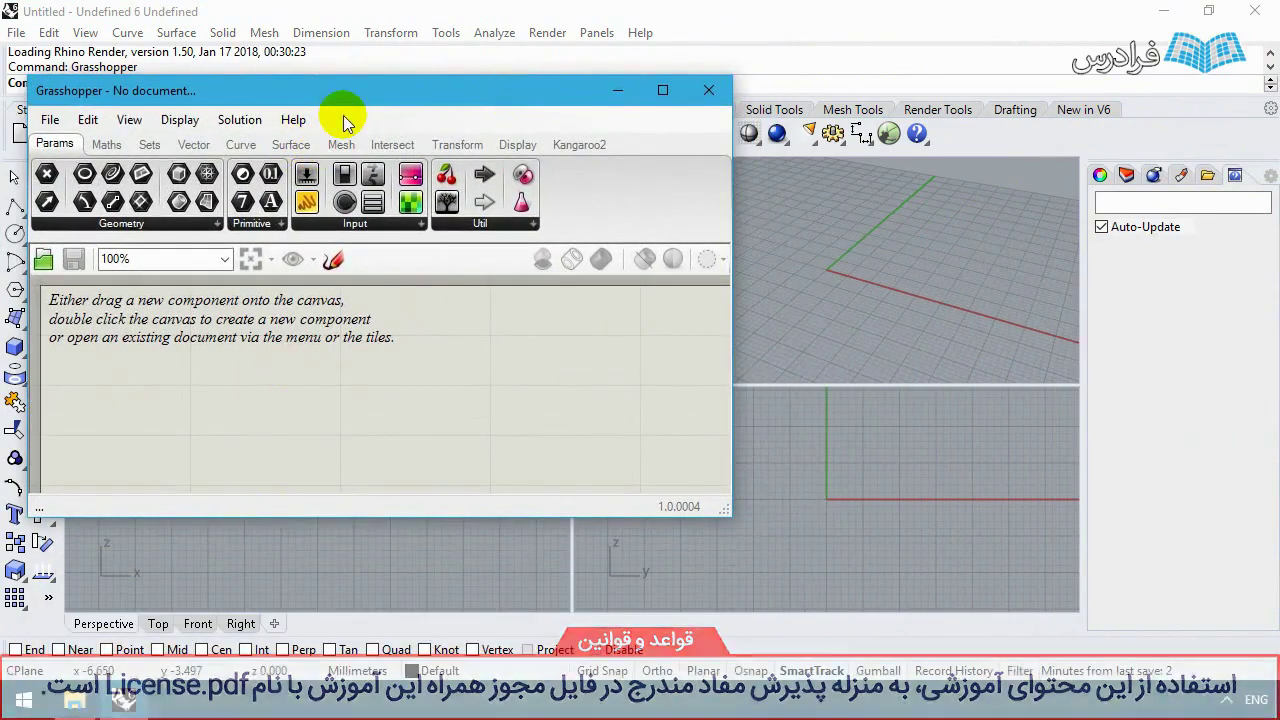
{"action": "left_click_drag", "start_coordinate": [402, 90], "coordinate": [504, 161]}
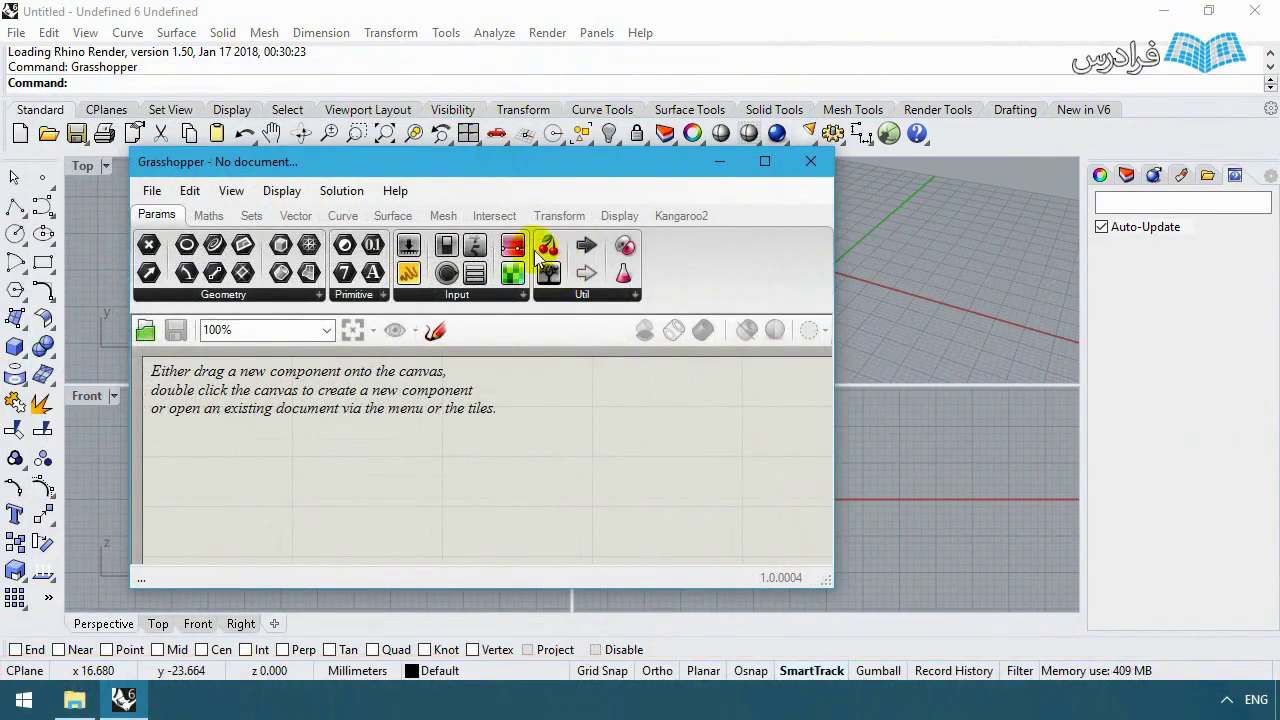
{"action": "left_click_drag", "start_coordinate": [609, 162], "coordinate": [551, 147]}
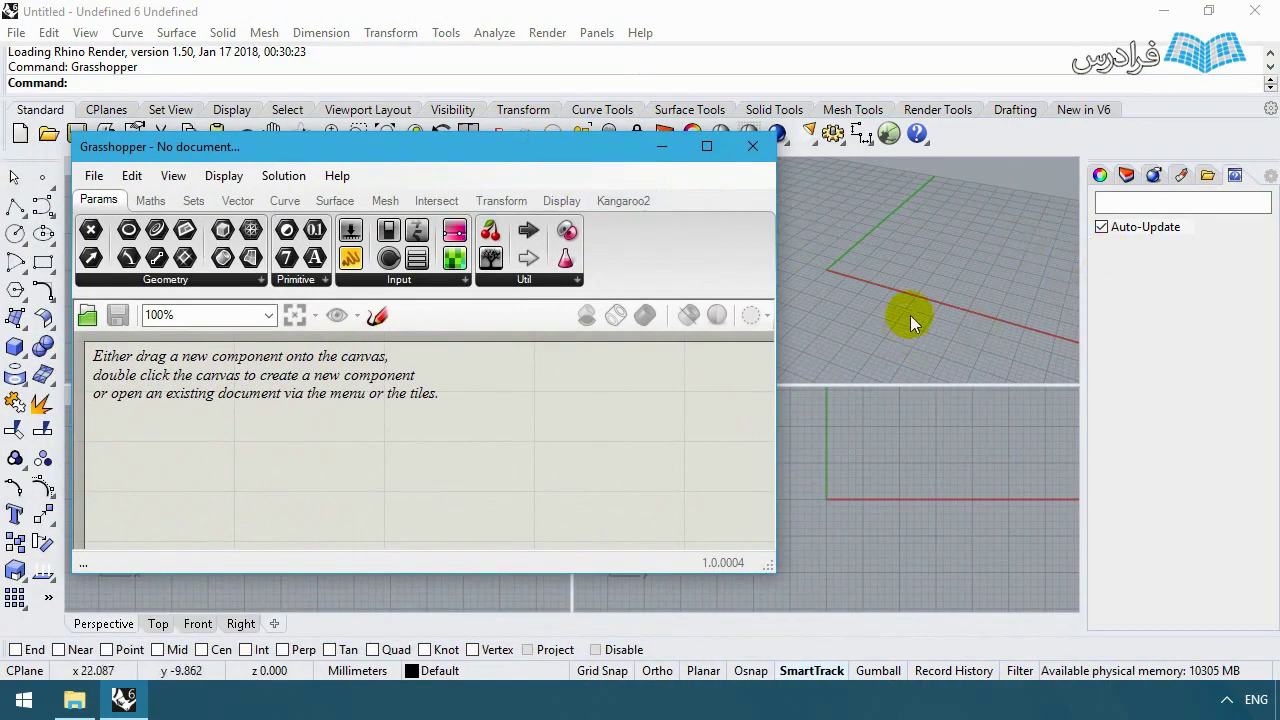
Step: Collapse the Grasshopper window to its title bar and expand it again
{"action": "double_click", "coordinate": [471, 149]}
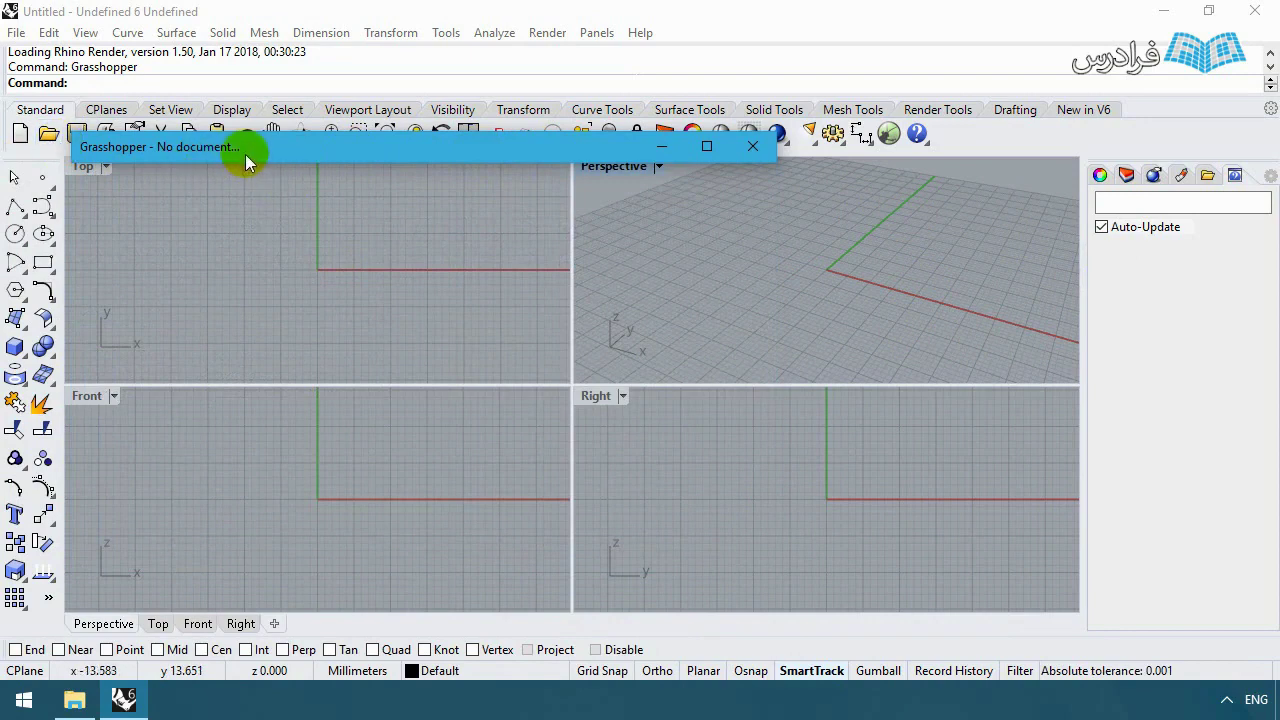
{"action": "right_click_drag", "start_coordinate": [845, 238], "coordinate": [741, 216]}
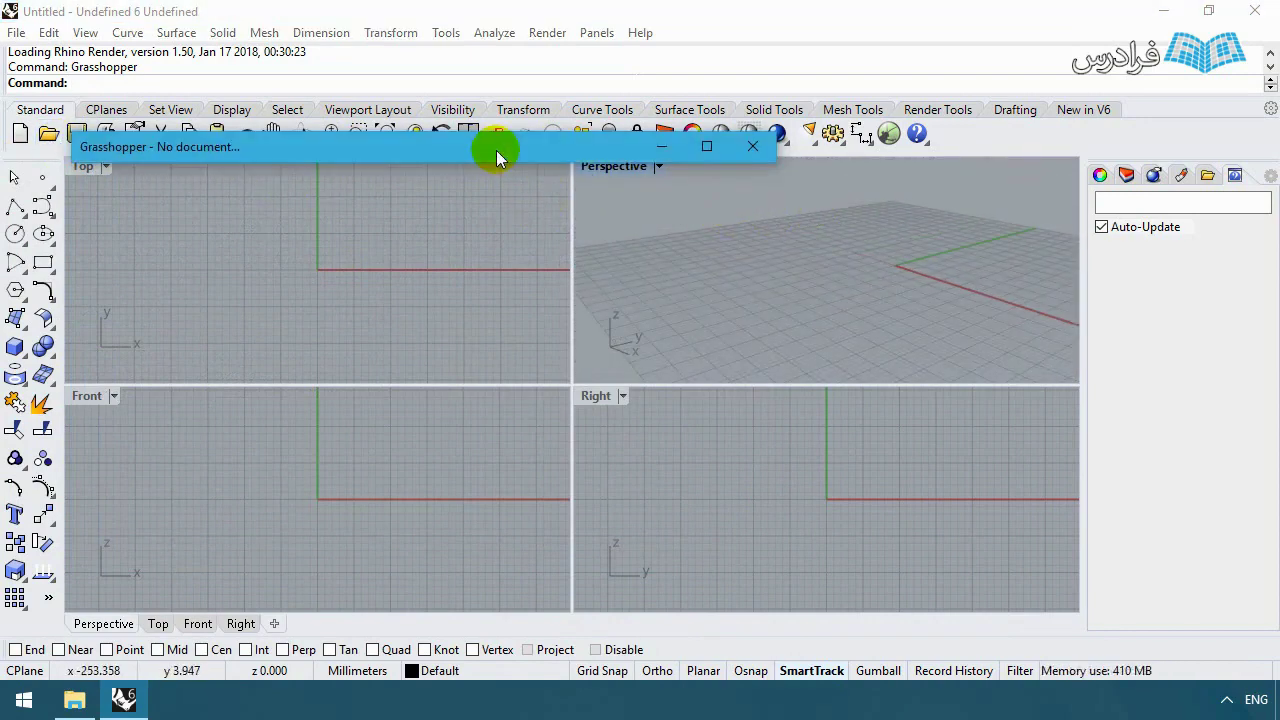
{"action": "double_click", "coordinate": [496, 150]}
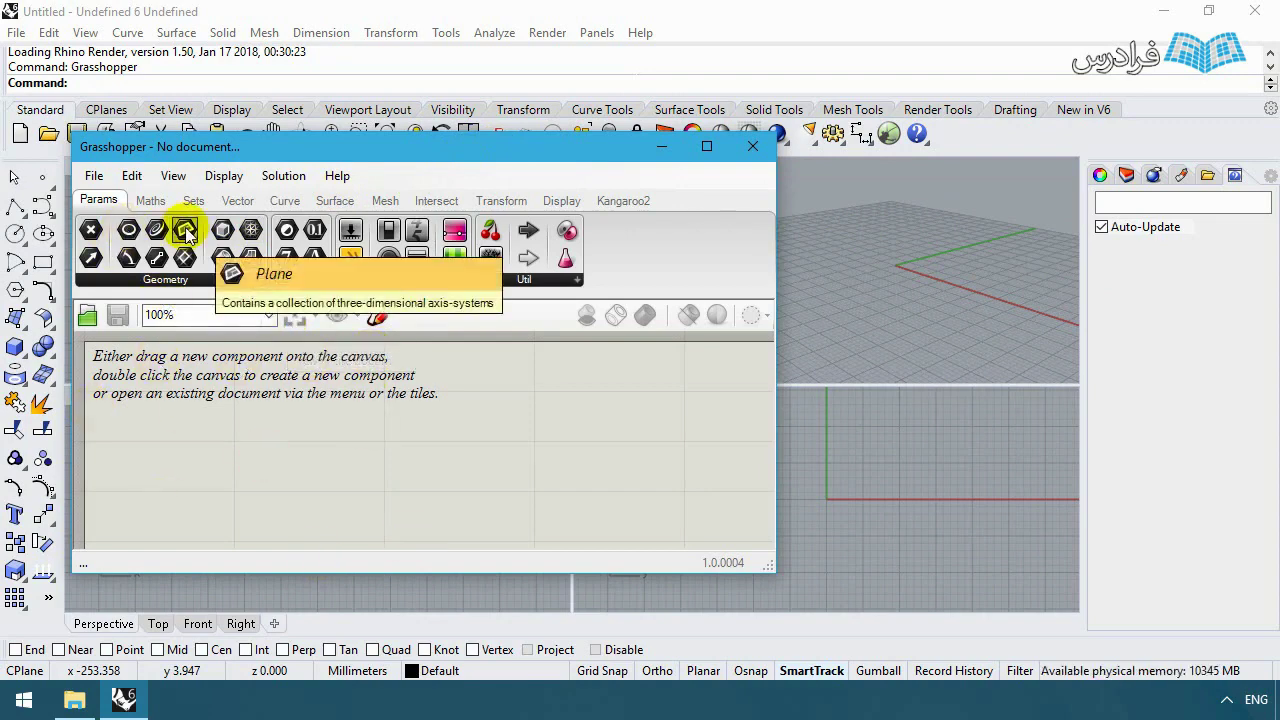
Step: Tile Grasshopper and Rhino side by side and maximize the Perspective viewport in Rhino
{"action": "left_click_drag", "start_coordinate": [349, 143], "coordinate": [0, 140]}
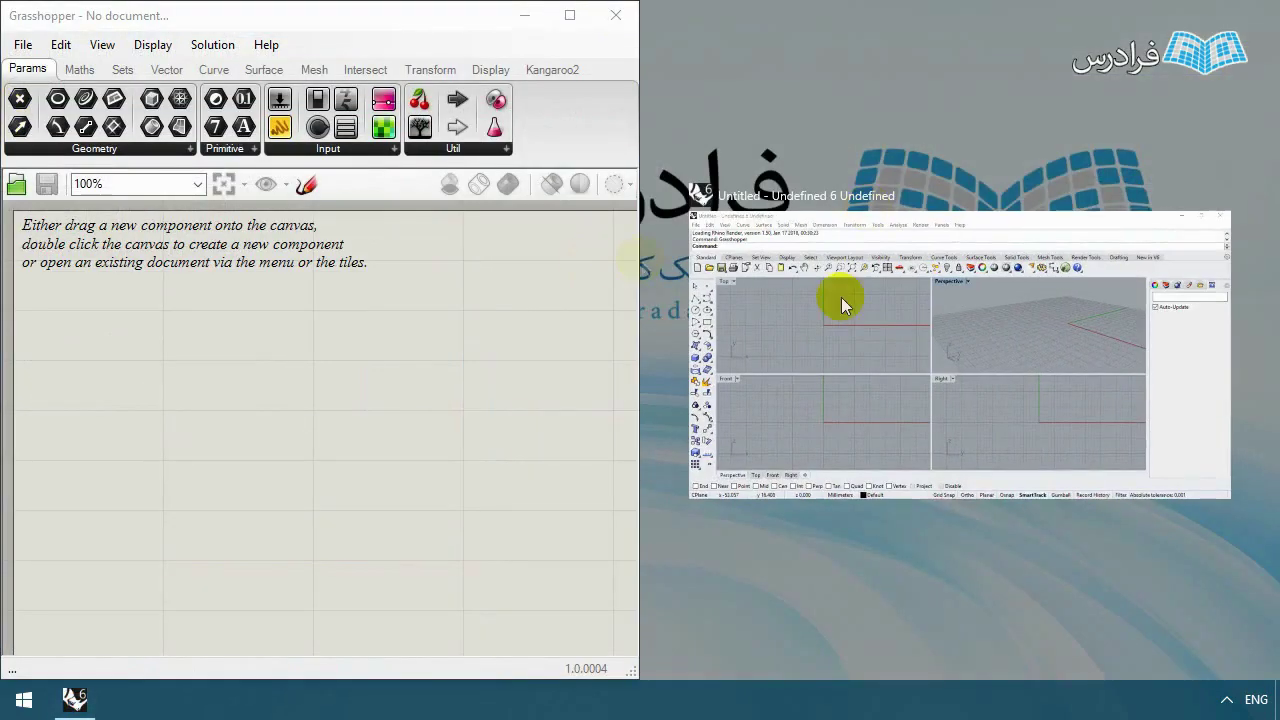
{"action": "left_click", "coordinate": [841, 297]}
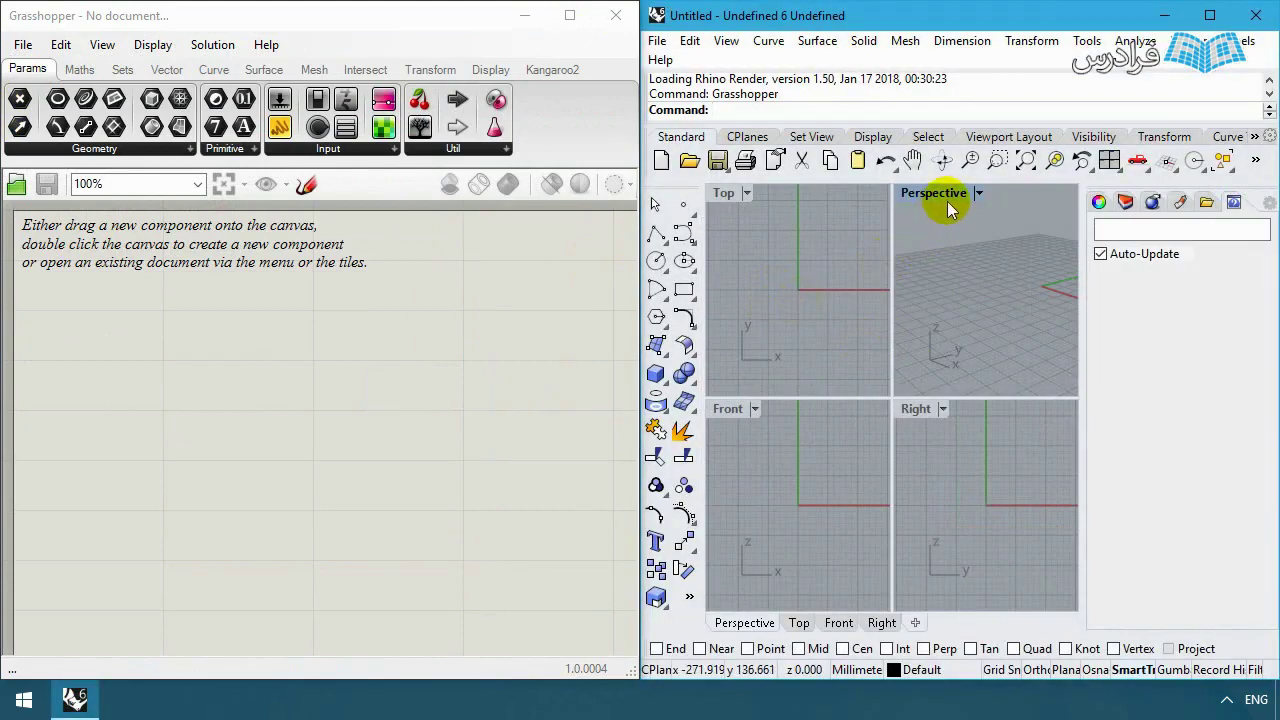
{"action": "double_click", "coordinate": [940, 194]}
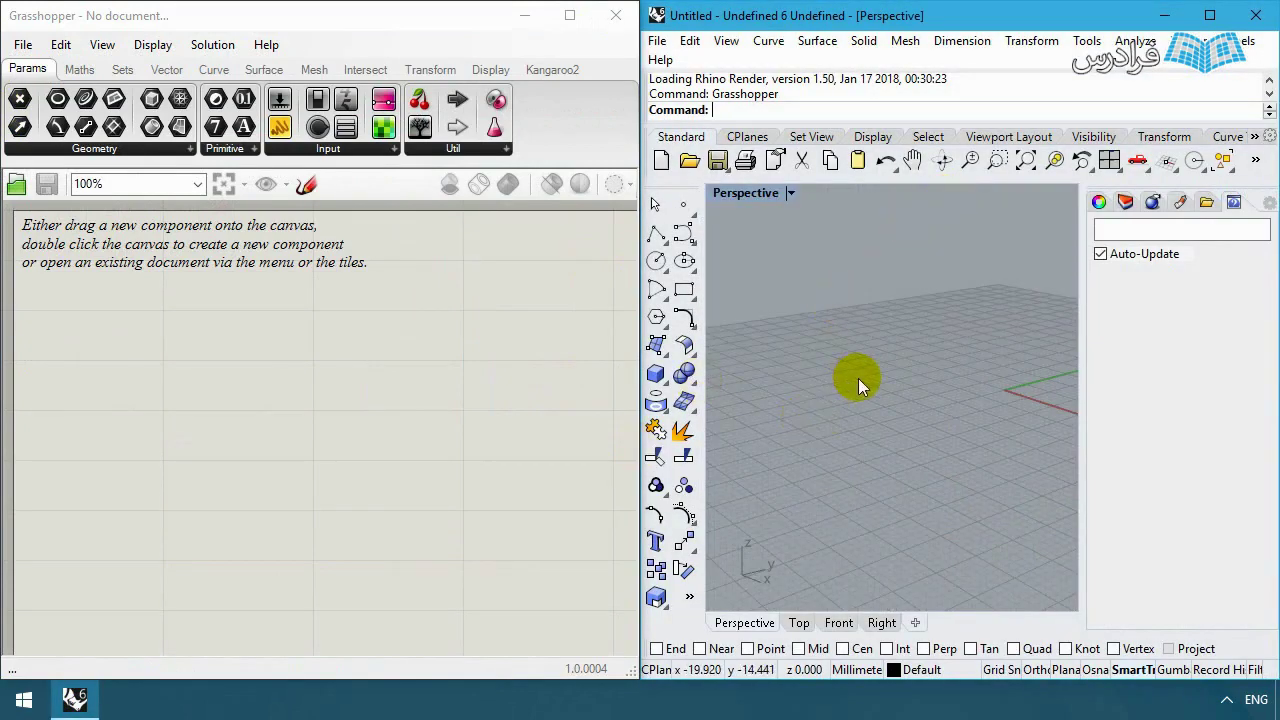
{"action": "right_click_drag", "start_coordinate": [858, 378], "coordinate": [958, 364]}
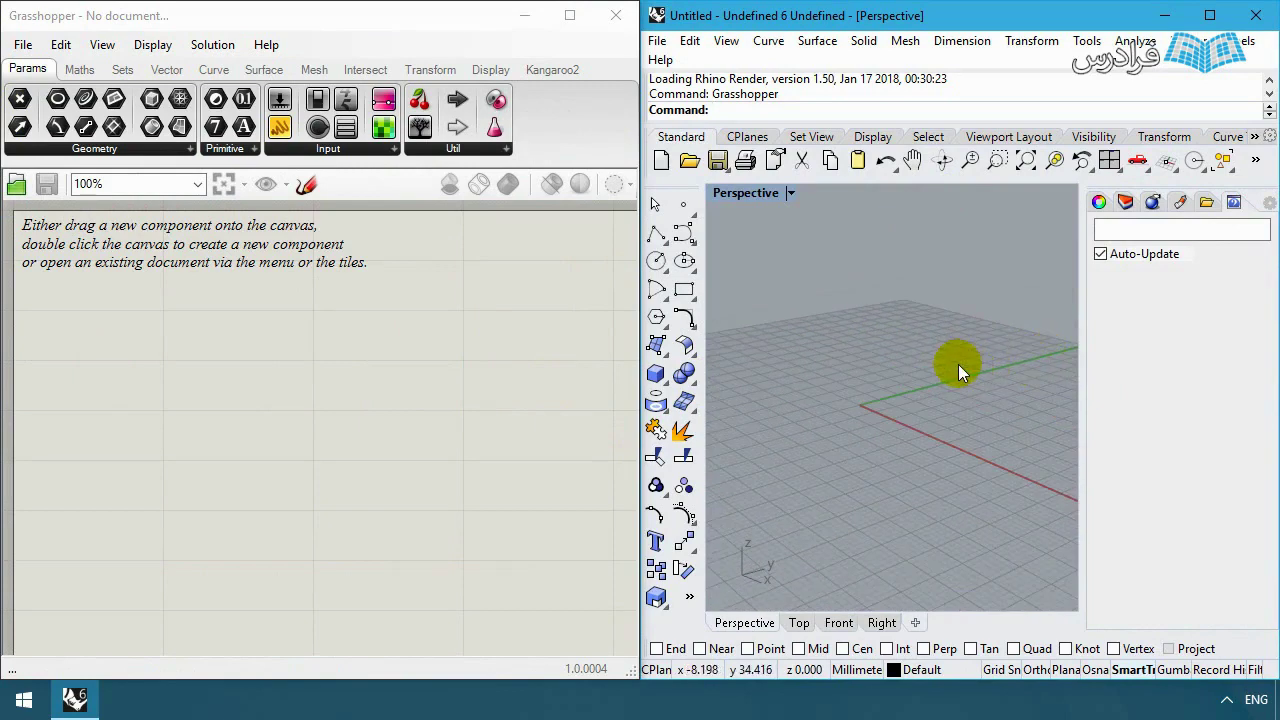
Step: Look through the commands offered in Grasshopper's main menus, from File to Help
{"action": "left_click", "coordinate": [368, 378]}
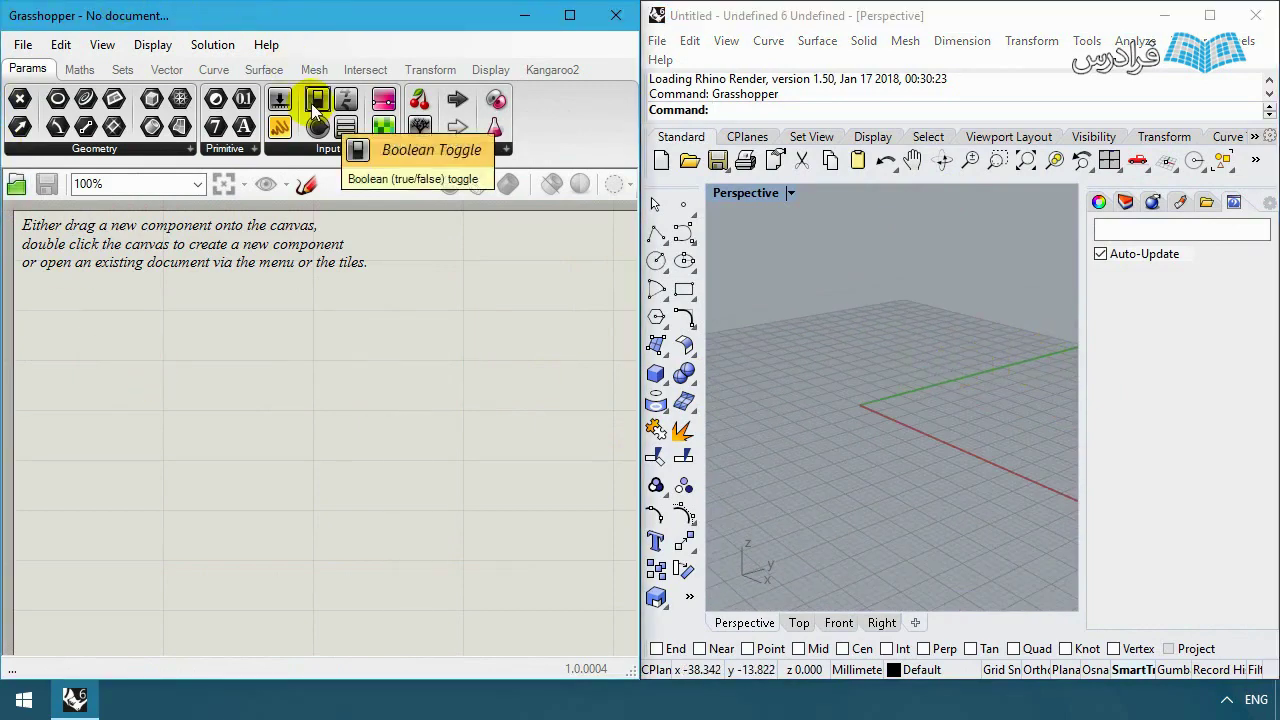
{"action": "left_click", "coordinate": [22, 45]}
{"action": "mouse_move", "coordinate": [63, 47]}
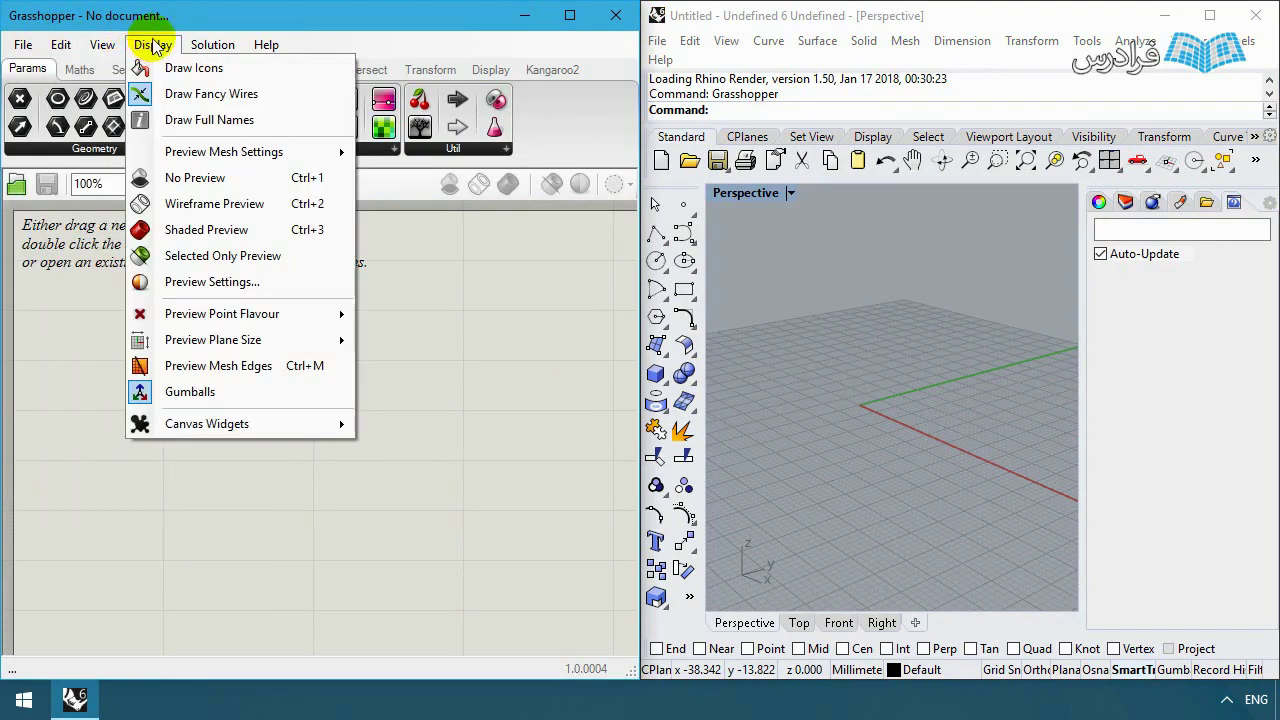
{"action": "left_click", "coordinate": [21, 44]}
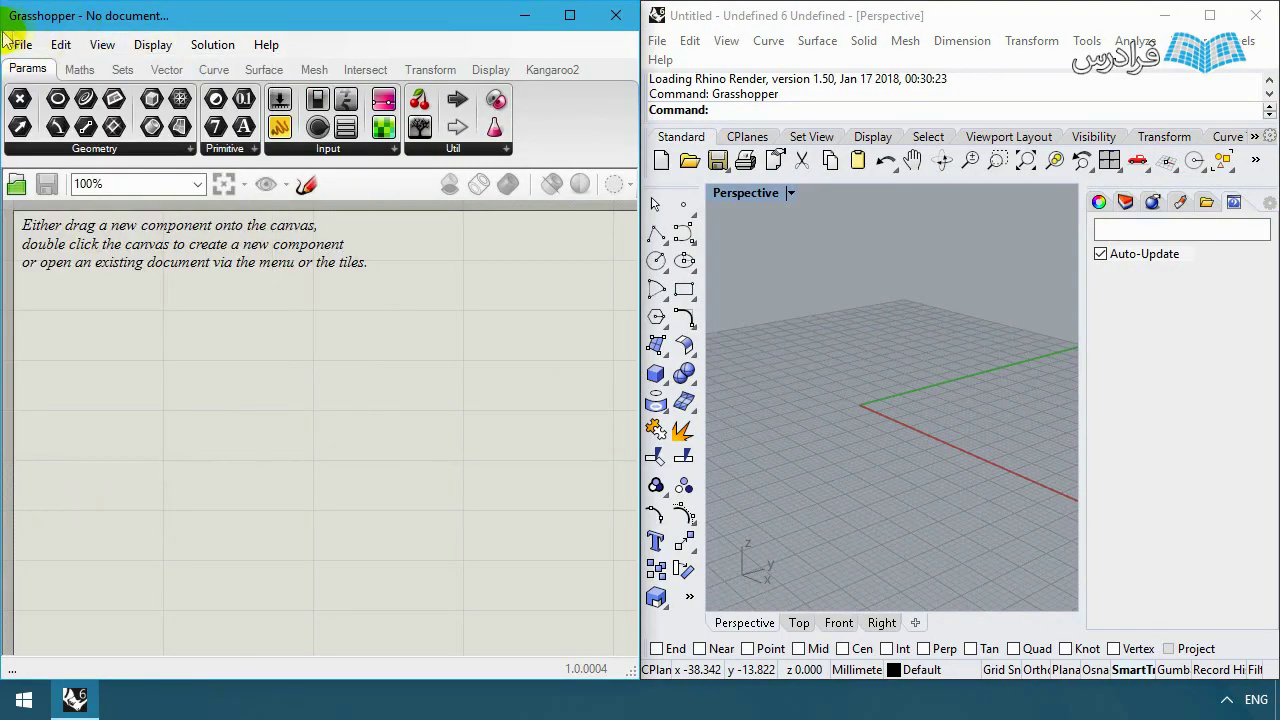
{"action": "left_click", "coordinate": [57, 45]}
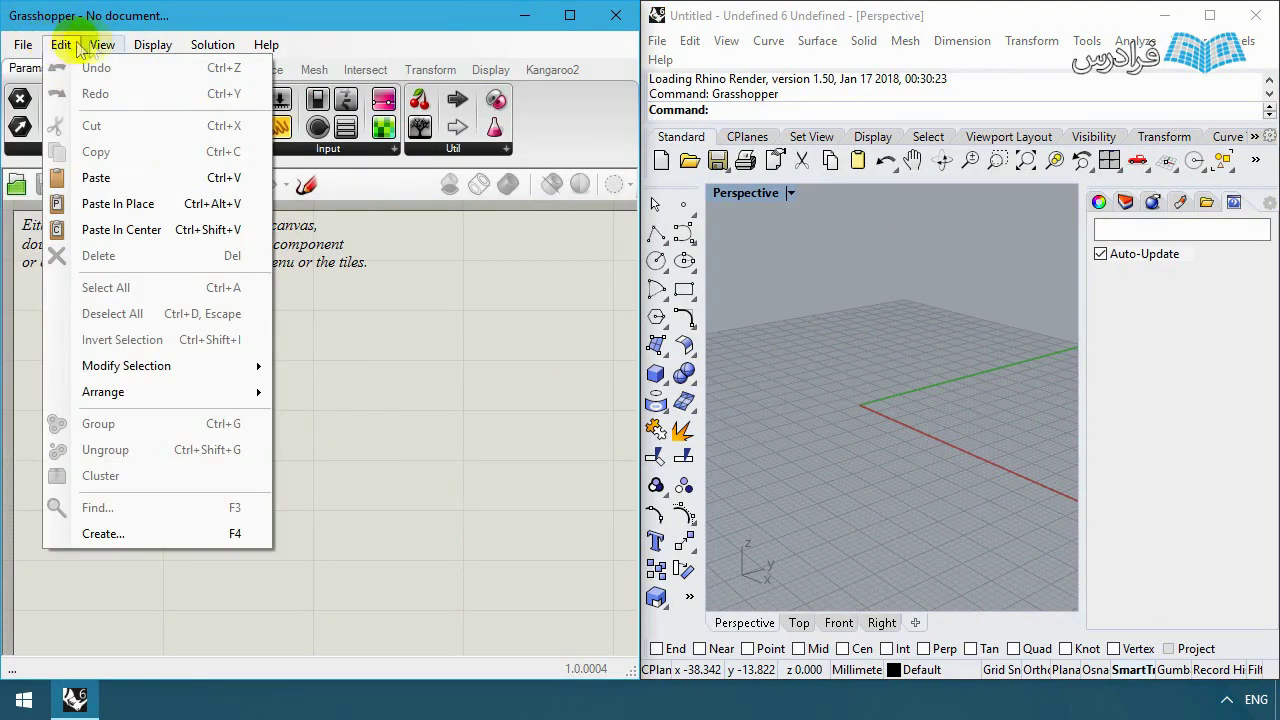
{"action": "mouse_move", "coordinate": [270, 47]}
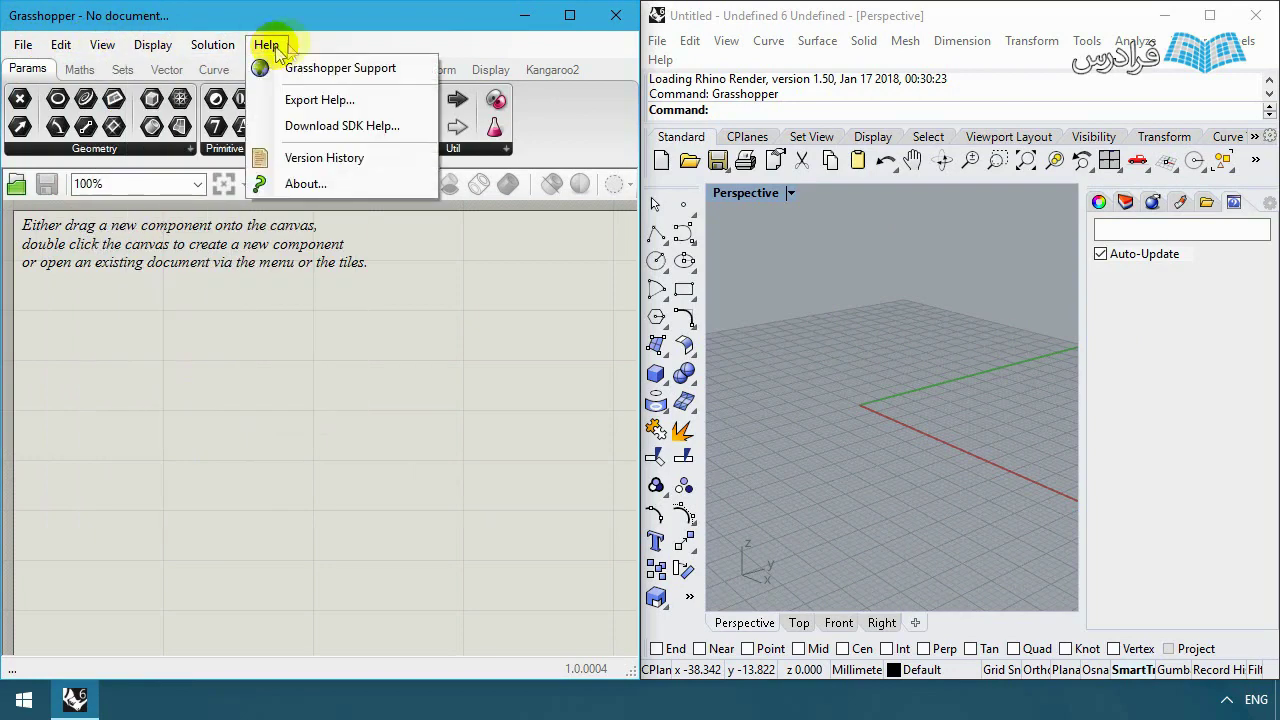
{"action": "left_click", "coordinate": [374, 33]}
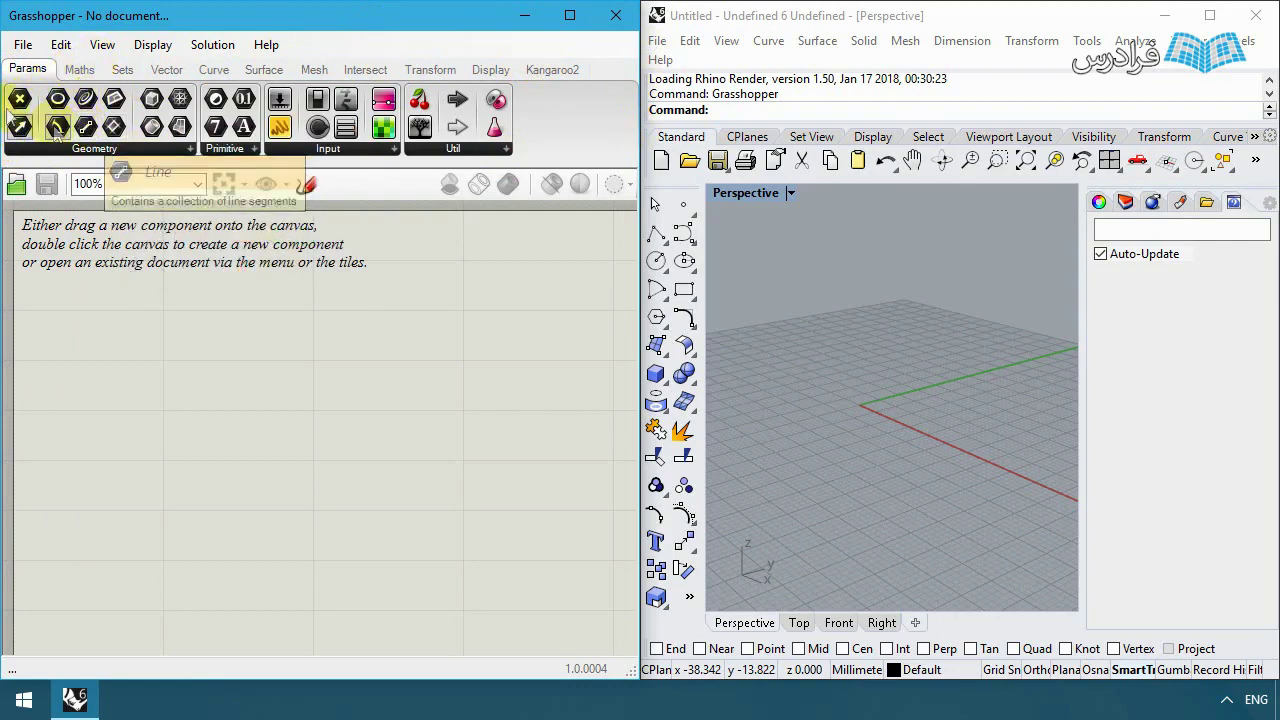
Step: Browse the Maths, Sets, Vector, Curve and Surface component categories and return to Params
{"action": "left_click", "coordinate": [80, 70]}
{"action": "left_click", "coordinate": [121, 70]}
{"action": "left_click", "coordinate": [167, 70]}
{"action": "left_click", "coordinate": [214, 70]}
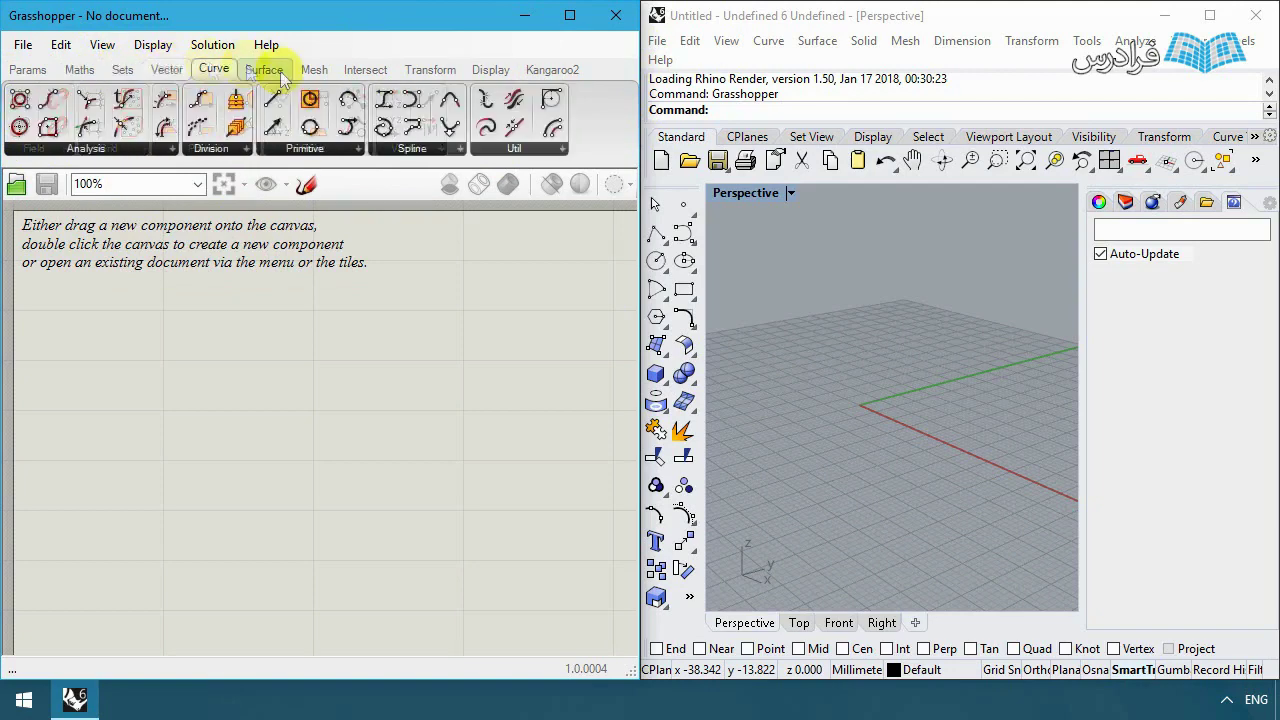
{"action": "left_click", "coordinate": [264, 70]}
{"action": "left_click", "coordinate": [28, 70]}
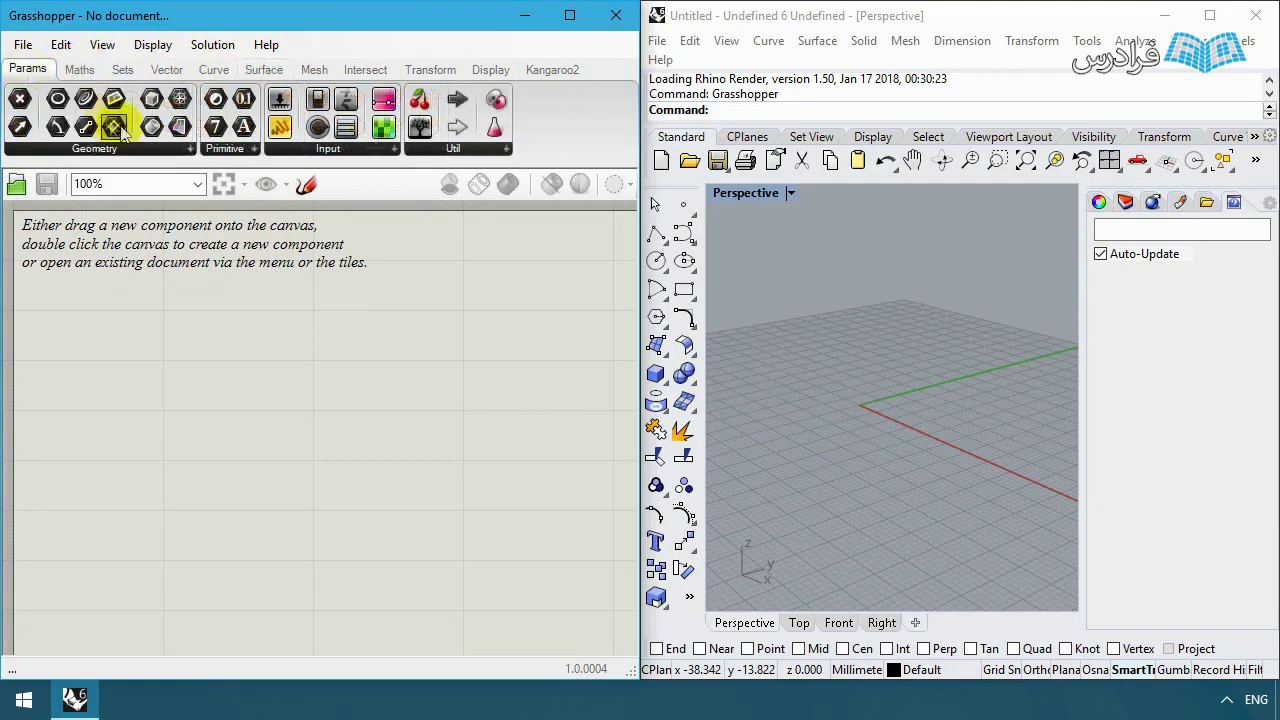
Step: Examine the full component lists of the Geometry, Primitive, Input and Util groups in Params
{"action": "left_click", "coordinate": [190, 149]}
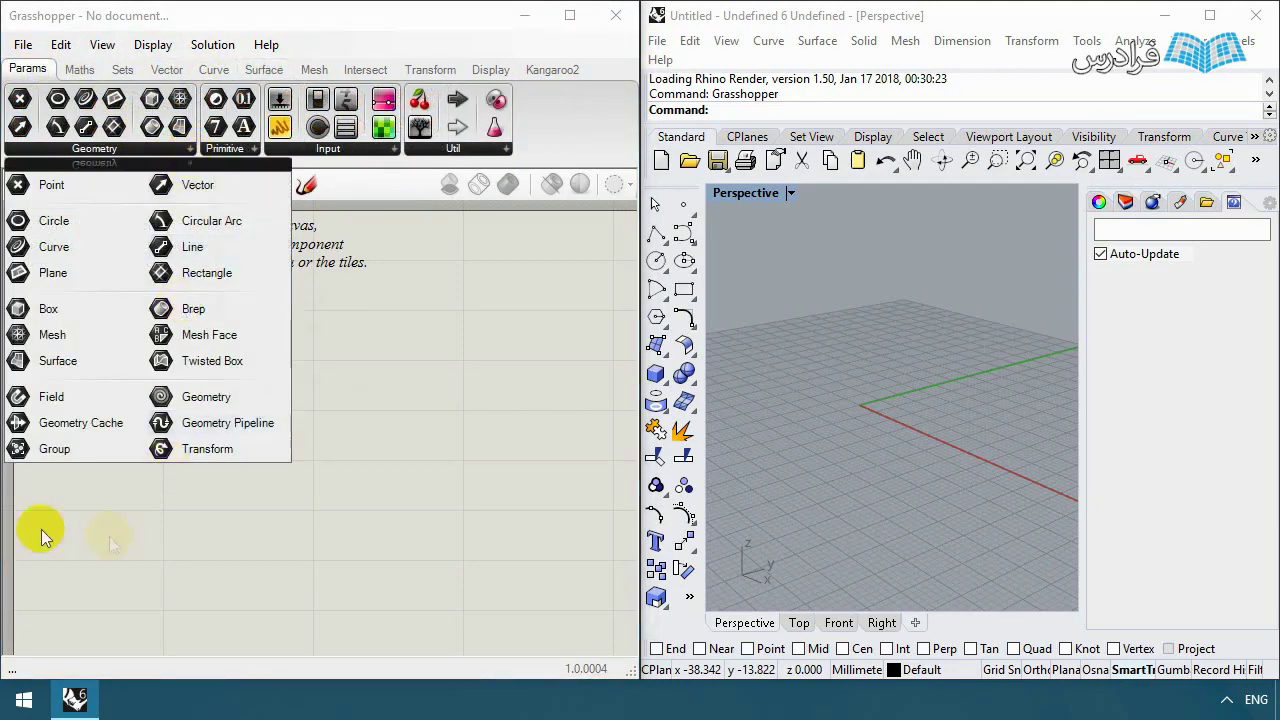
{"action": "left_click", "coordinate": [255, 149]}
{"action": "left_click", "coordinate": [353, 146]}
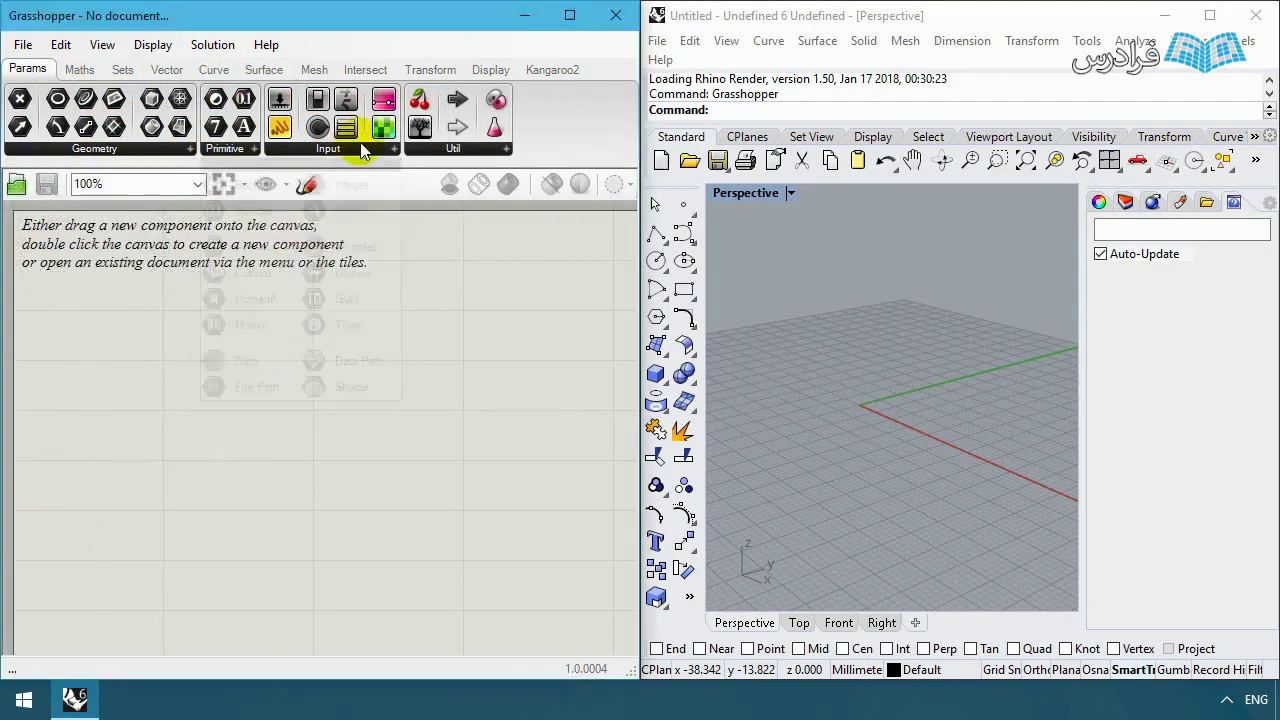
{"action": "left_click", "coordinate": [486, 145]}
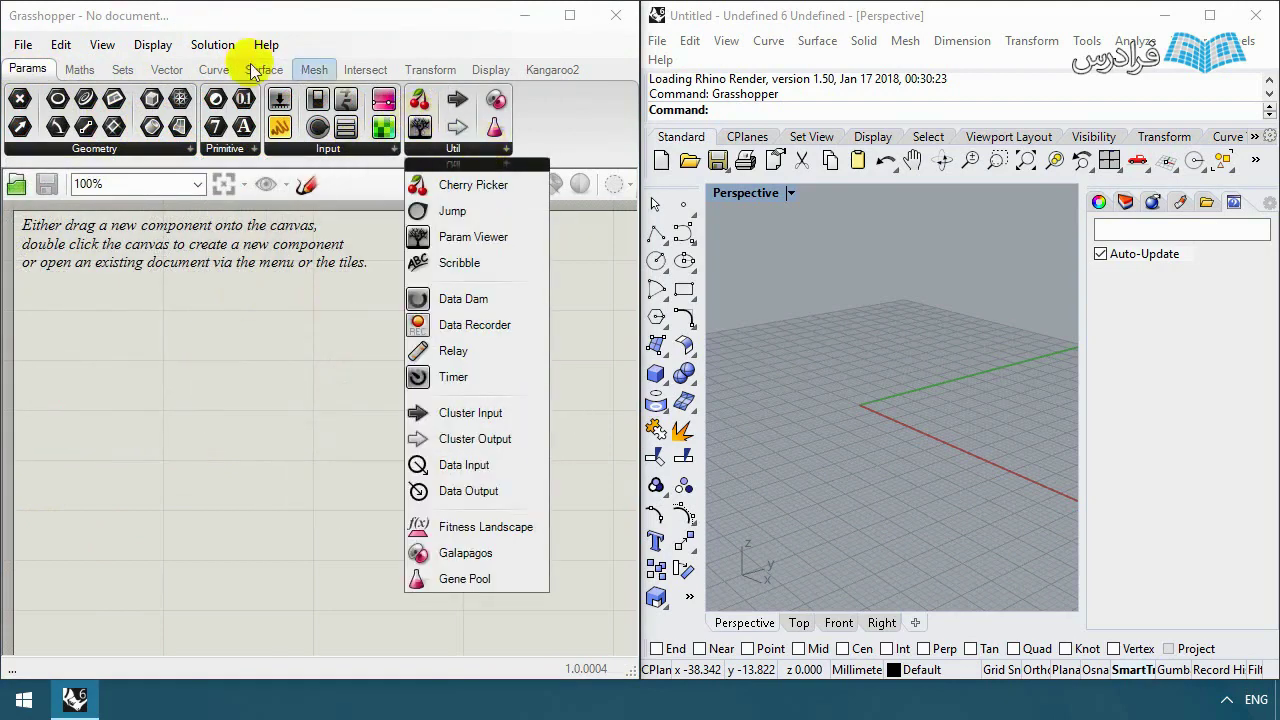
Step: Examine the List and Sequence component groups of the Sets category and return to Params
{"action": "left_click", "coordinate": [128, 66]}
{"action": "left_click", "coordinate": [109, 149]}
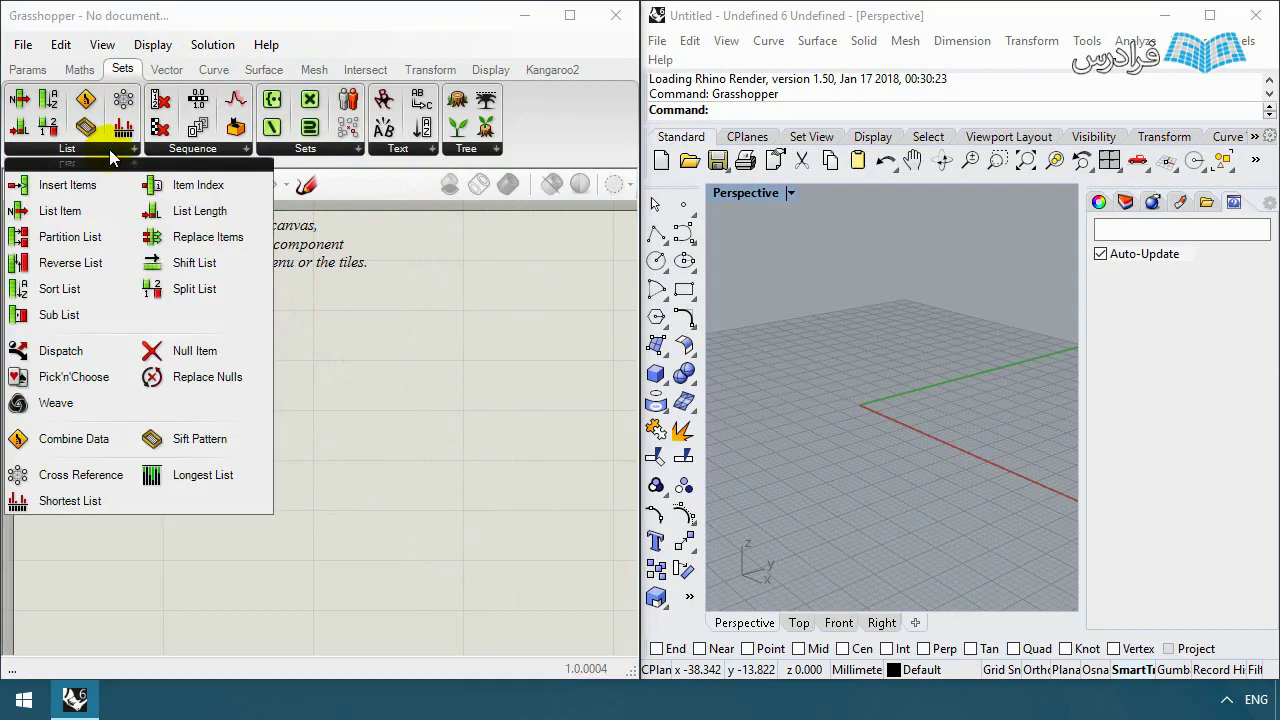
{"action": "left_click", "coordinate": [192, 148]}
{"action": "left_click", "coordinate": [27, 69]}
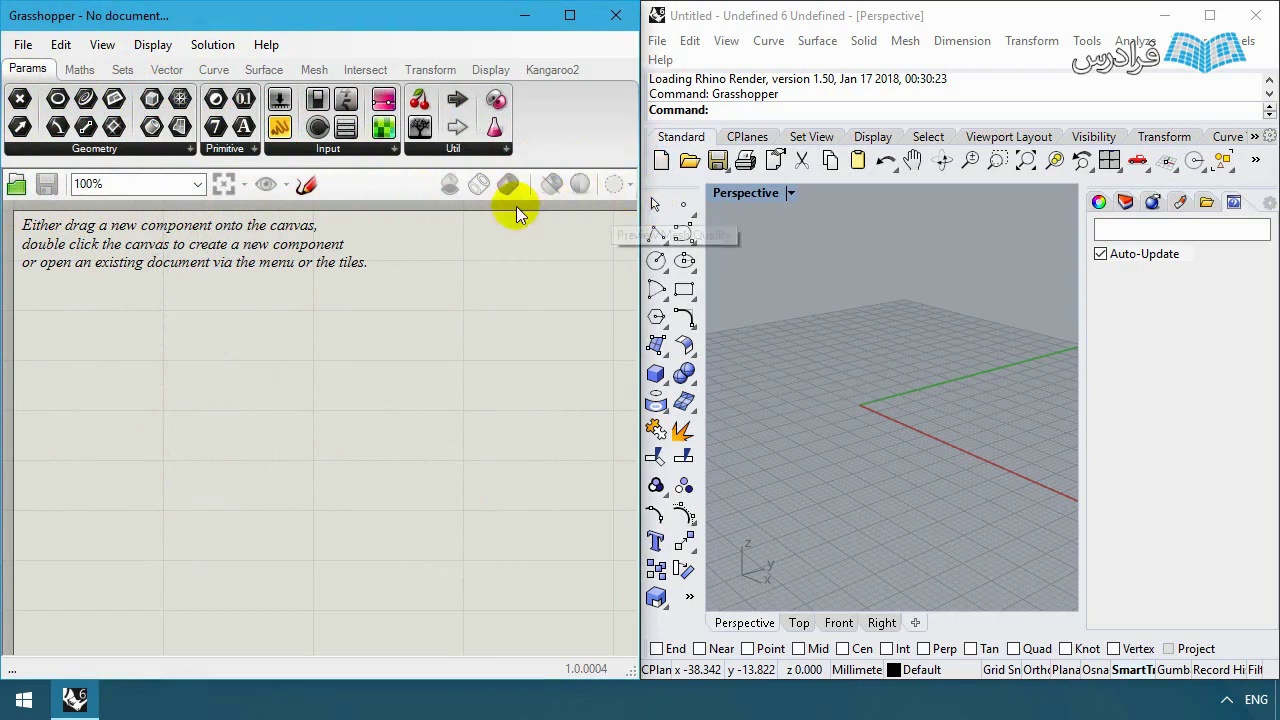
{"action": "right_click_drag", "start_coordinate": [516, 206], "coordinate": [12, 281]}
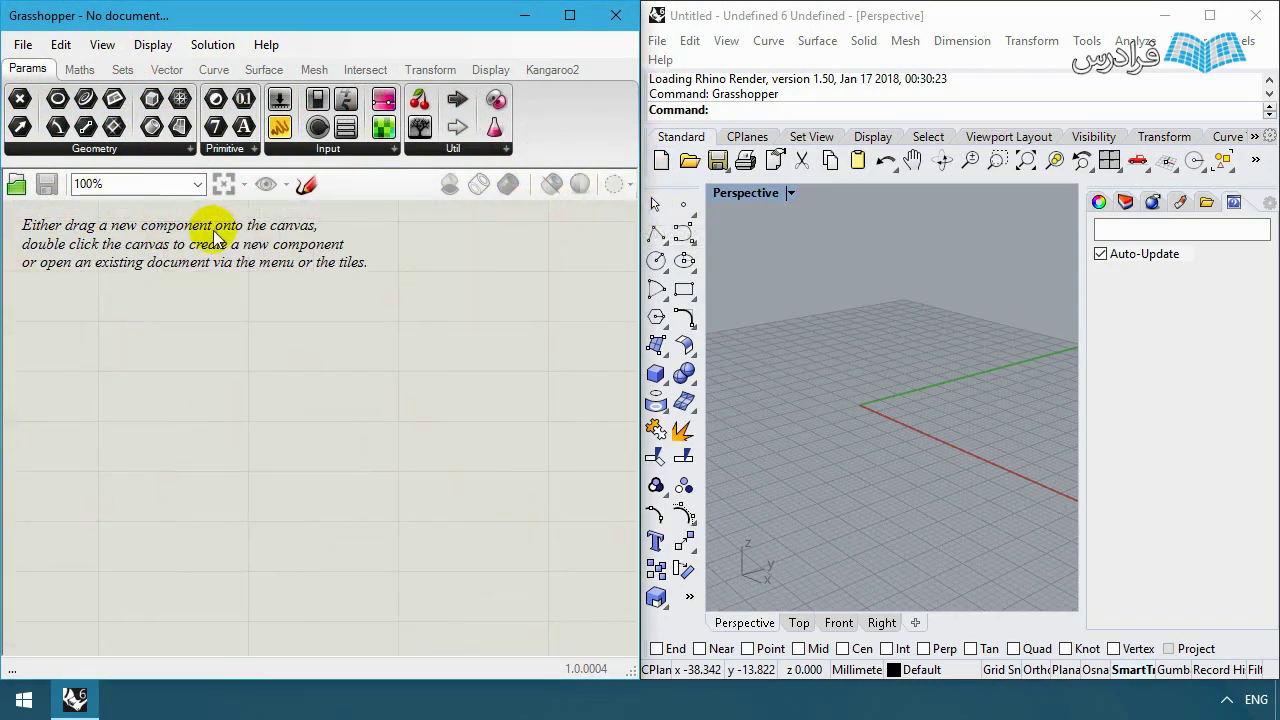
Step: Open the Grasshopper file "simple array" from the ch1 folder in work files
{"action": "right_click_drag", "start_coordinate": [114, 314], "coordinate": [235, 420]}
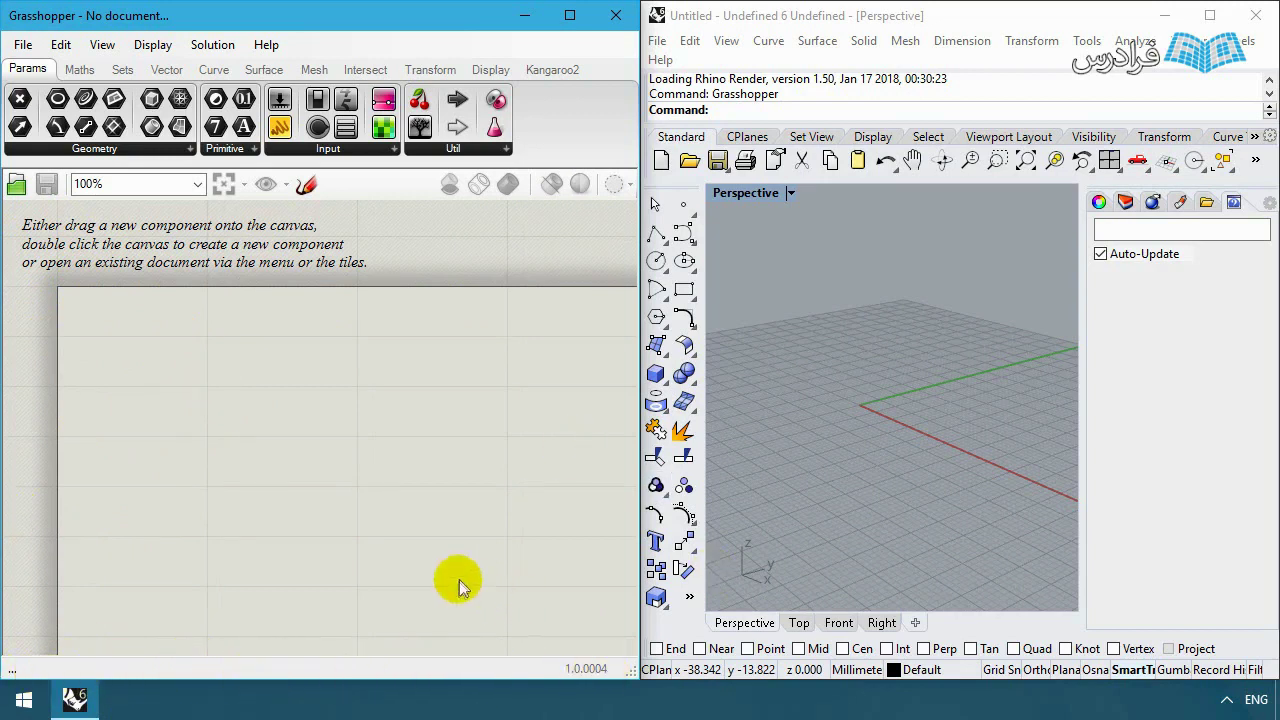
{"action": "right_click_drag", "start_coordinate": [458, 585], "coordinate": [434, 564]}
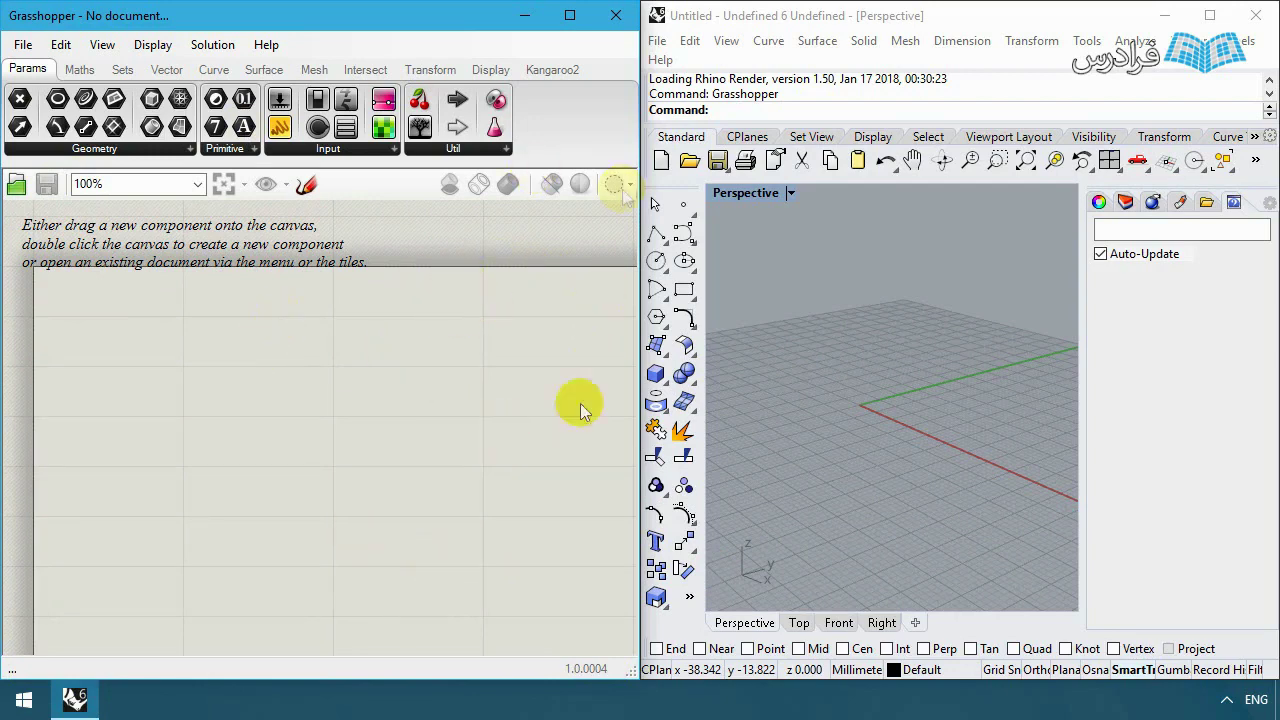
{"action": "left_click", "coordinate": [22, 45]}
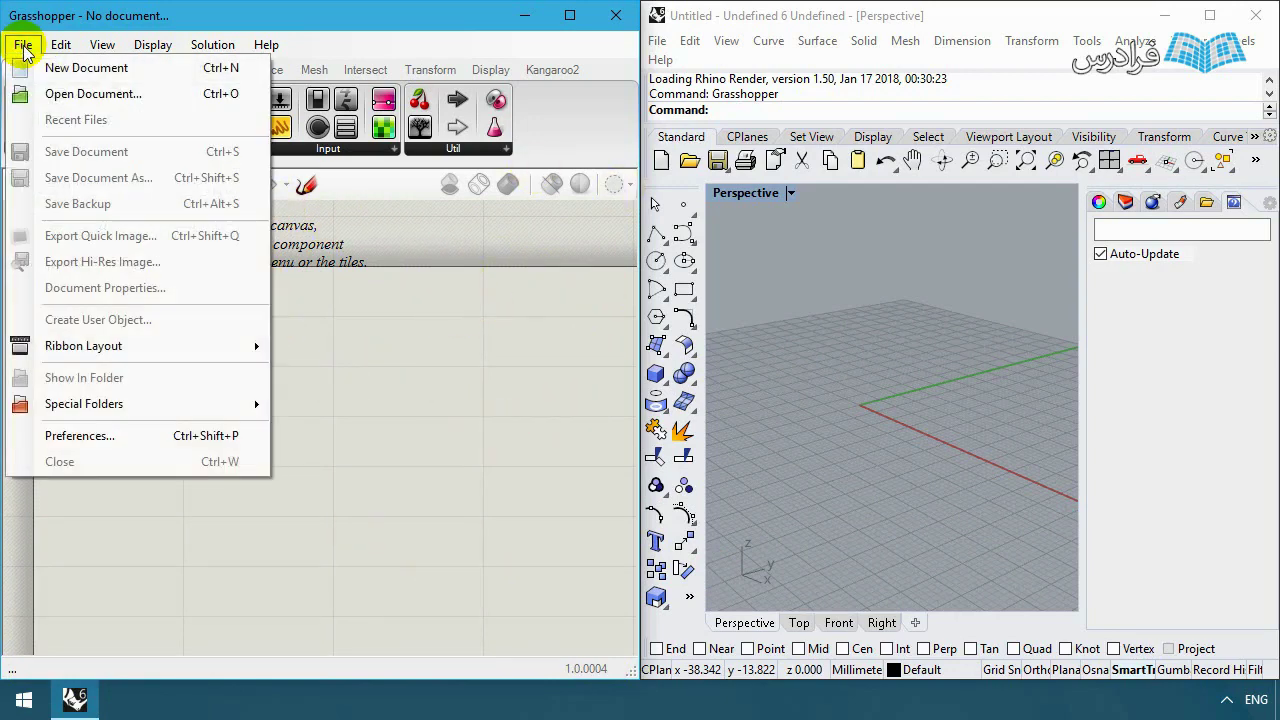
{"action": "left_click", "coordinate": [40, 93]}
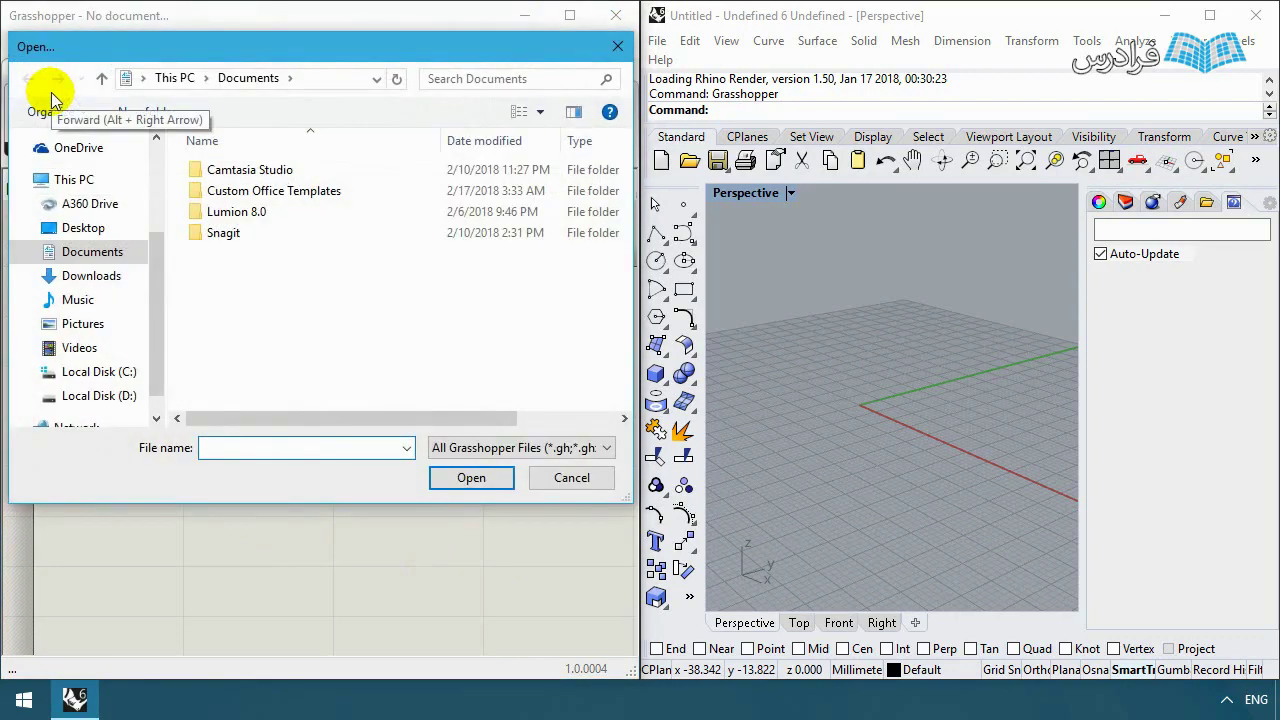
{"action": "scroll", "coordinate": [108, 292], "scroll_direction": "up", "scroll_amount": 2}
{"action": "left_click", "coordinate": [90, 163]}
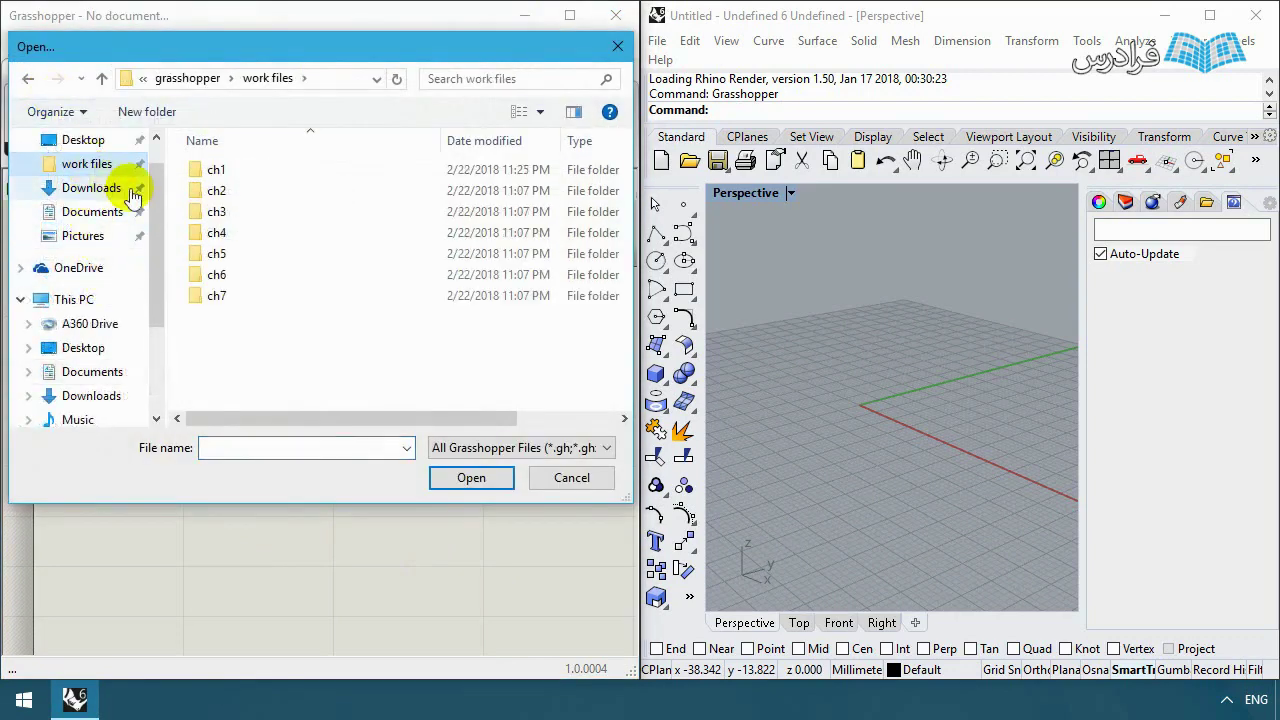
{"action": "double_click", "coordinate": [386, 174]}
{"action": "left_click", "coordinate": [240, 205]}
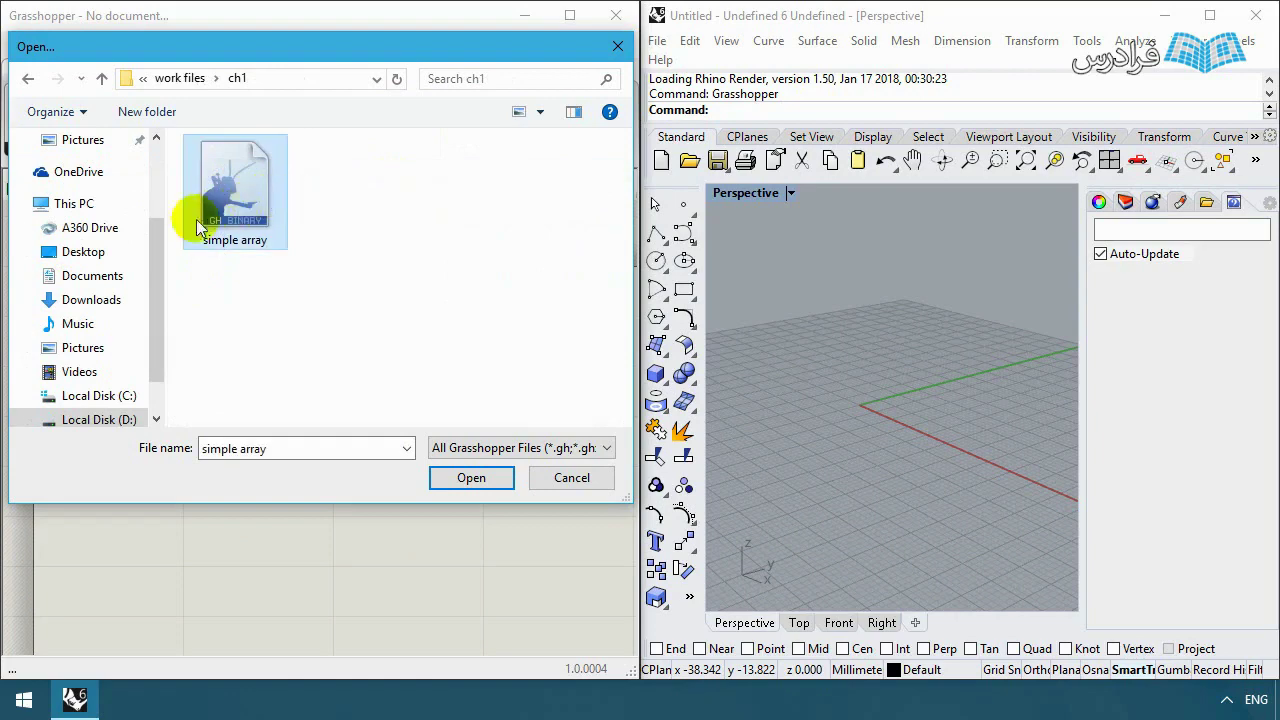
{"action": "double_click", "coordinate": [221, 203]}
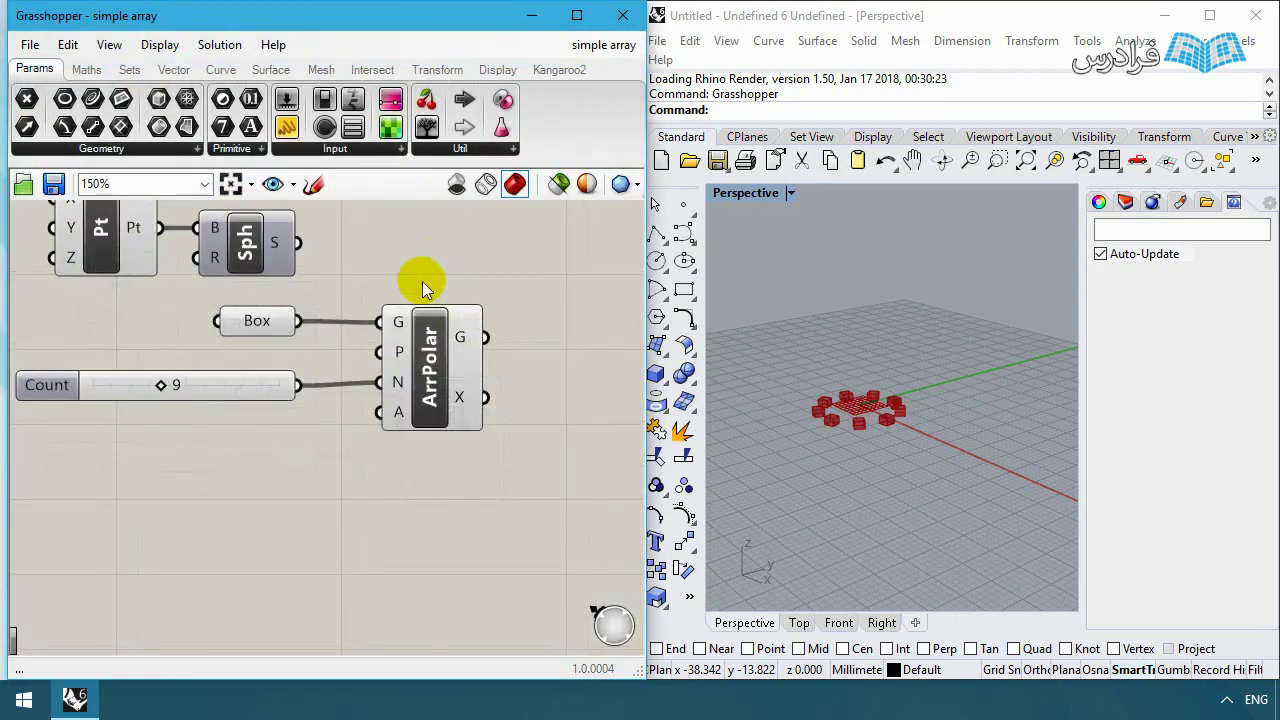
Step: Select the Box and Polar Array components one after the other to check their preview, and clear the selection
{"action": "left_click", "coordinate": [253, 321]}
{"action": "left_click", "coordinate": [405, 360]}
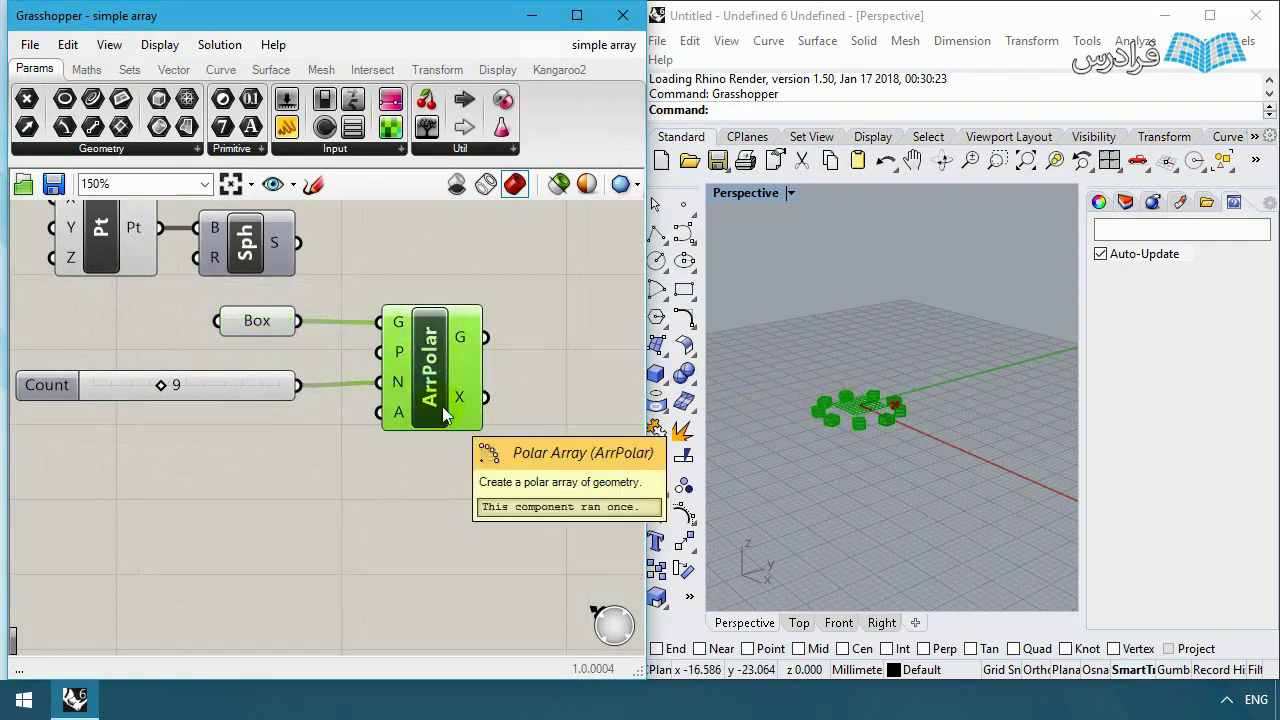
{"action": "left_click", "coordinate": [478, 285]}
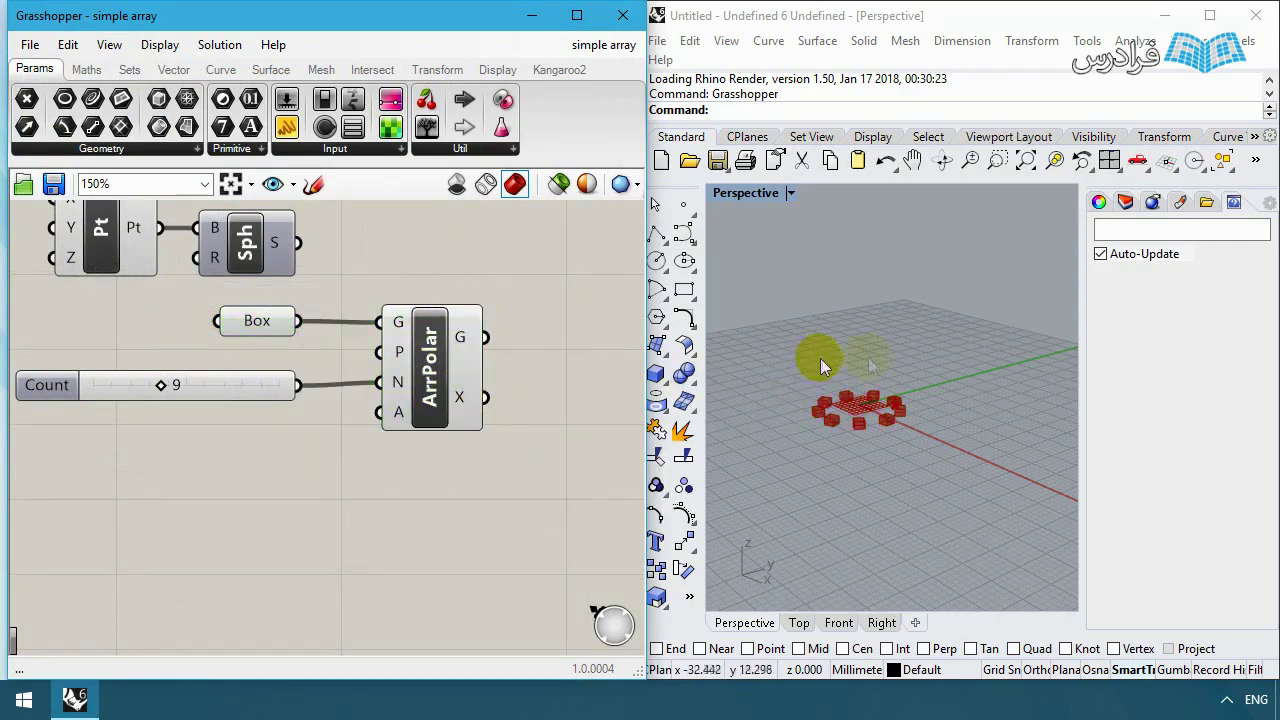
Step: Inspect the preview of the box array up close in Rhino's Perspective viewport
{"action": "left_click", "coordinate": [865, 405]}
{"action": "scroll", "coordinate": [852, 400], "scroll_direction": "up", "scroll_amount": 4}
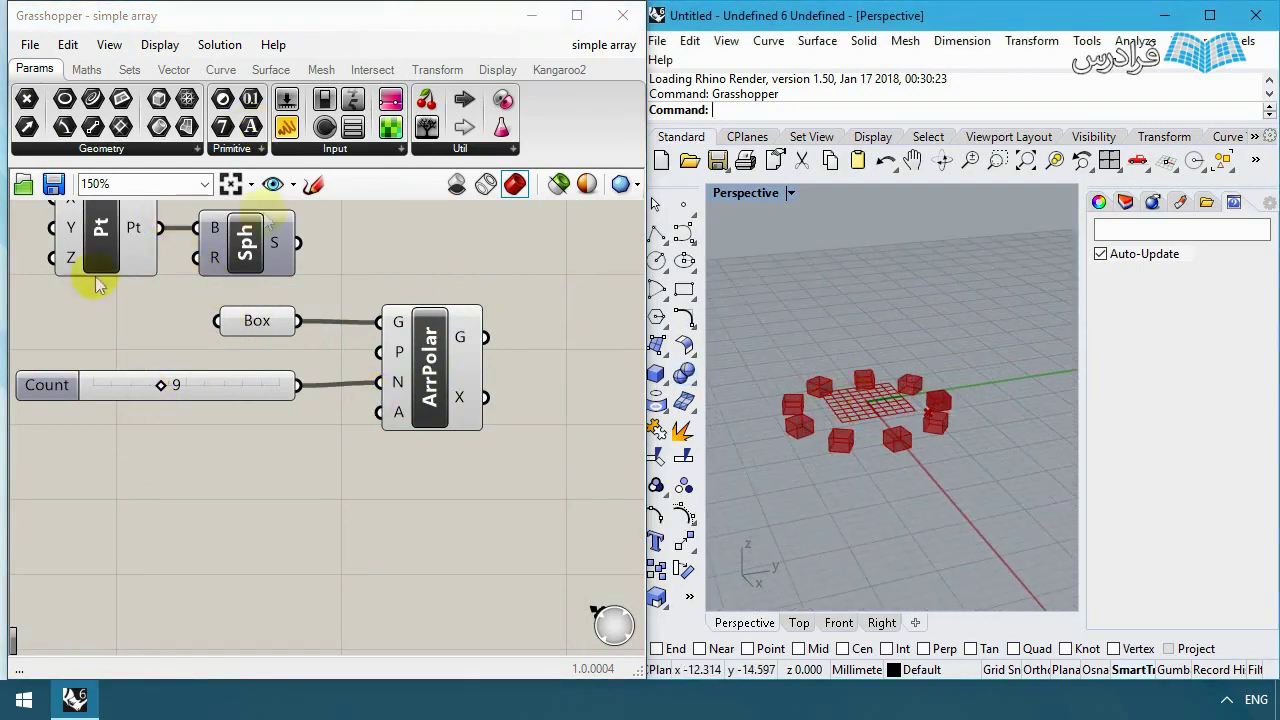
{"action": "right_click_drag", "start_coordinate": [440, 246], "coordinate": [449, 282]}
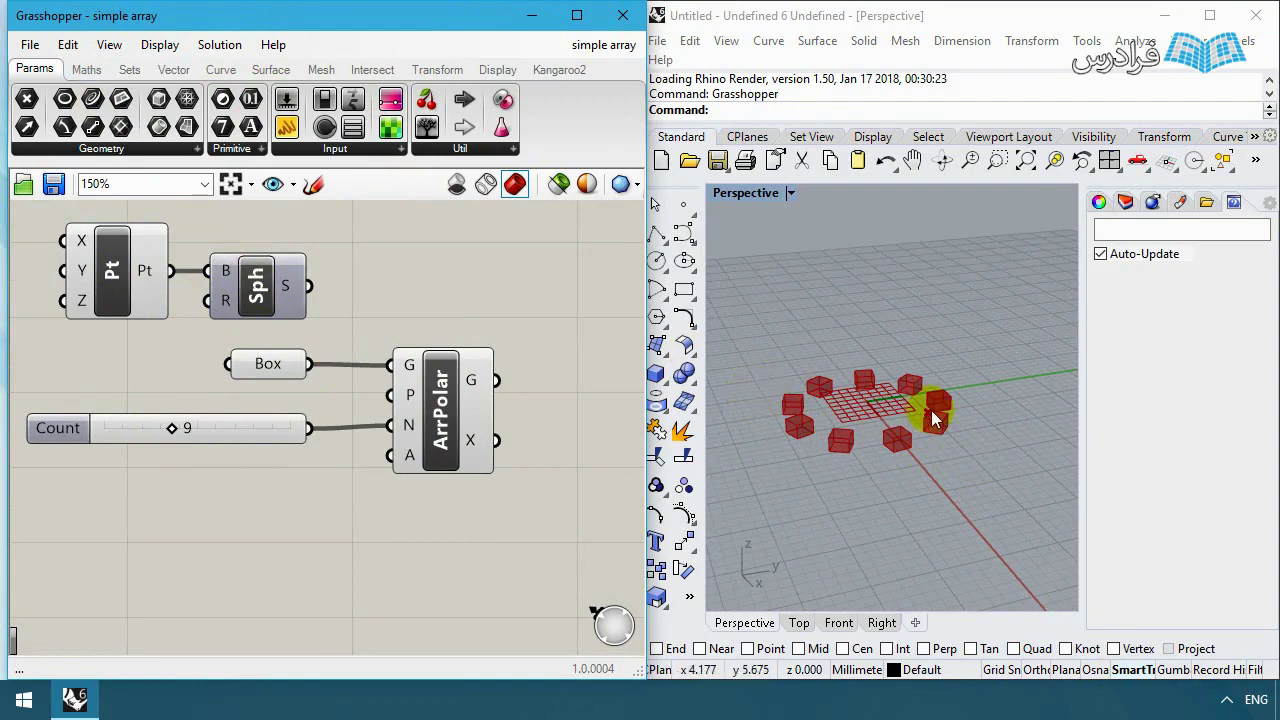
{"action": "left_click", "coordinate": [931, 418]}
{"action": "scroll", "coordinate": [931, 418], "scroll_direction": "up", "scroll_amount": 5}
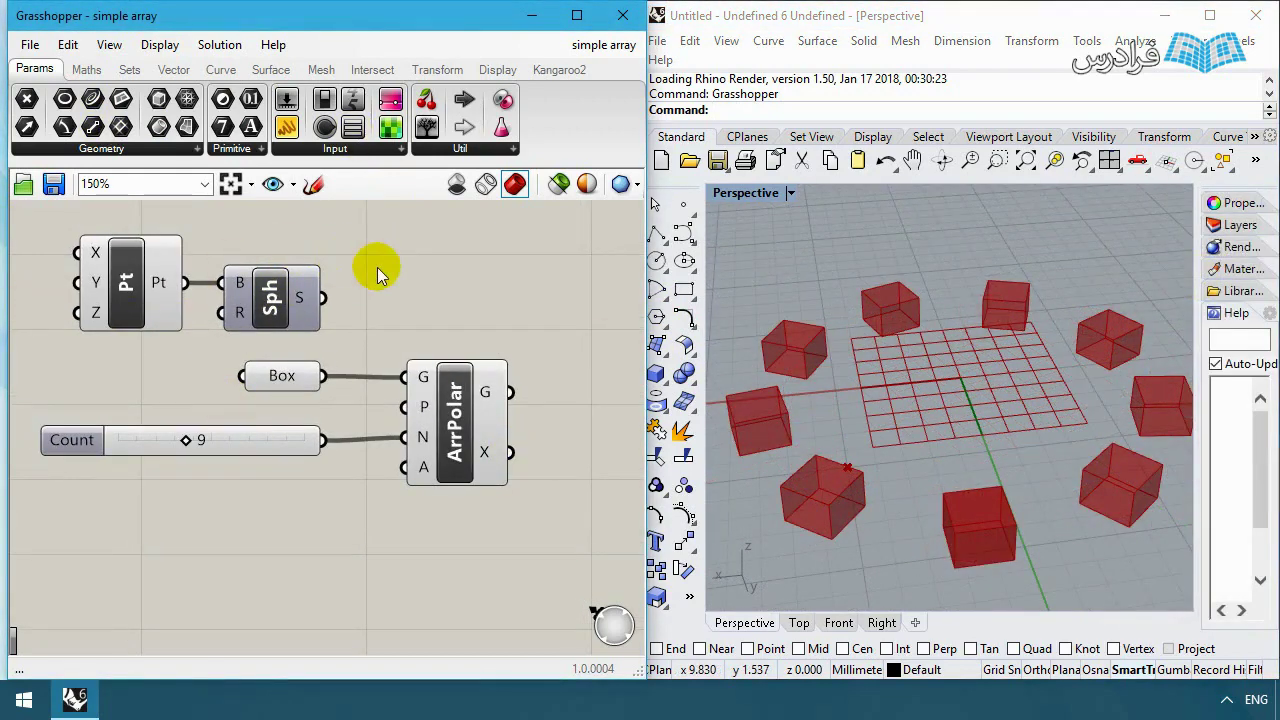
Step: Pan and zoom around the Grasshopper canvas to examine the layout and labels of the components
{"action": "right_click_drag", "start_coordinate": [522, 284], "coordinate": [443, 303]}
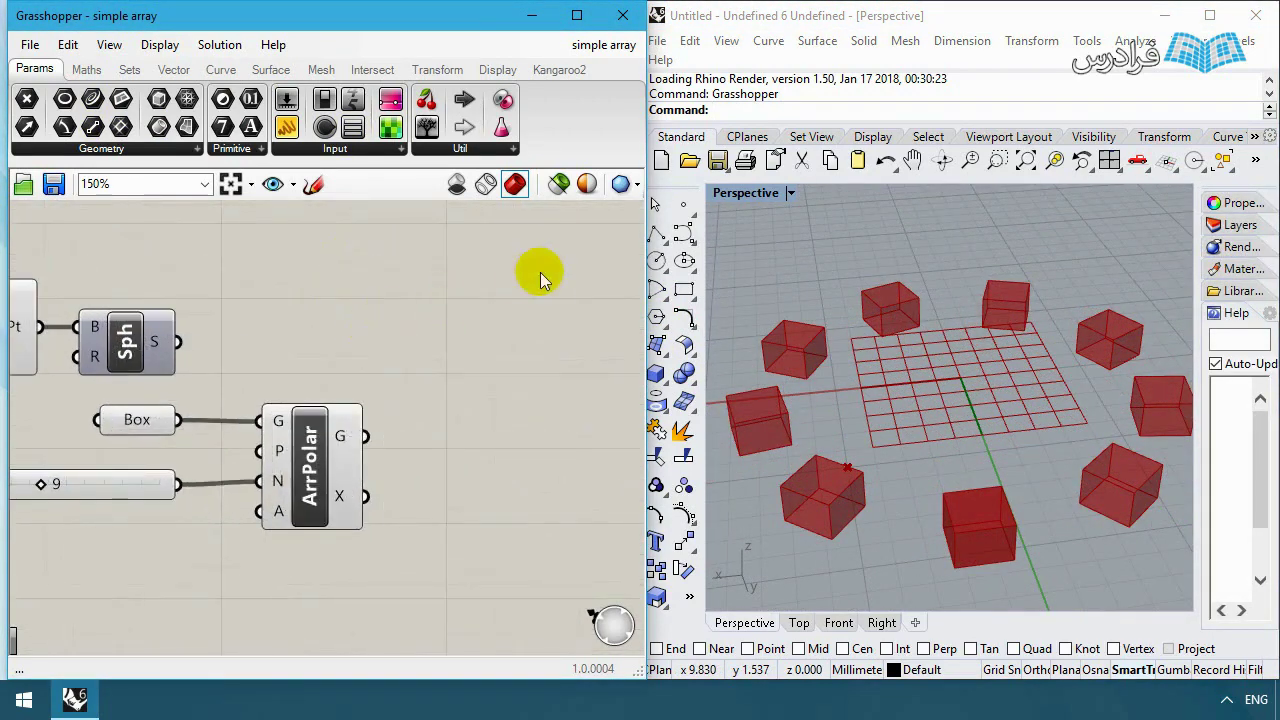
{"action": "right_click_drag", "start_coordinate": [537, 271], "coordinate": [414, 277]}
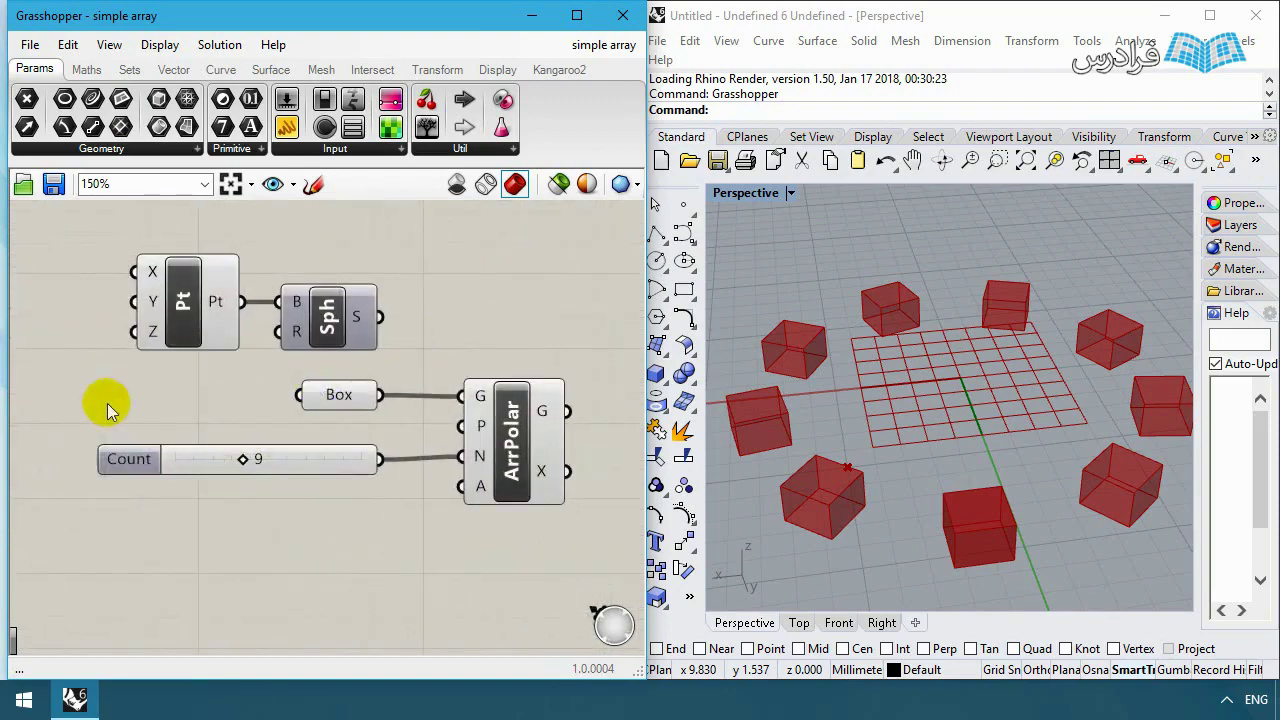
{"action": "right_click_drag", "start_coordinate": [107, 403], "coordinate": [362, 410]}
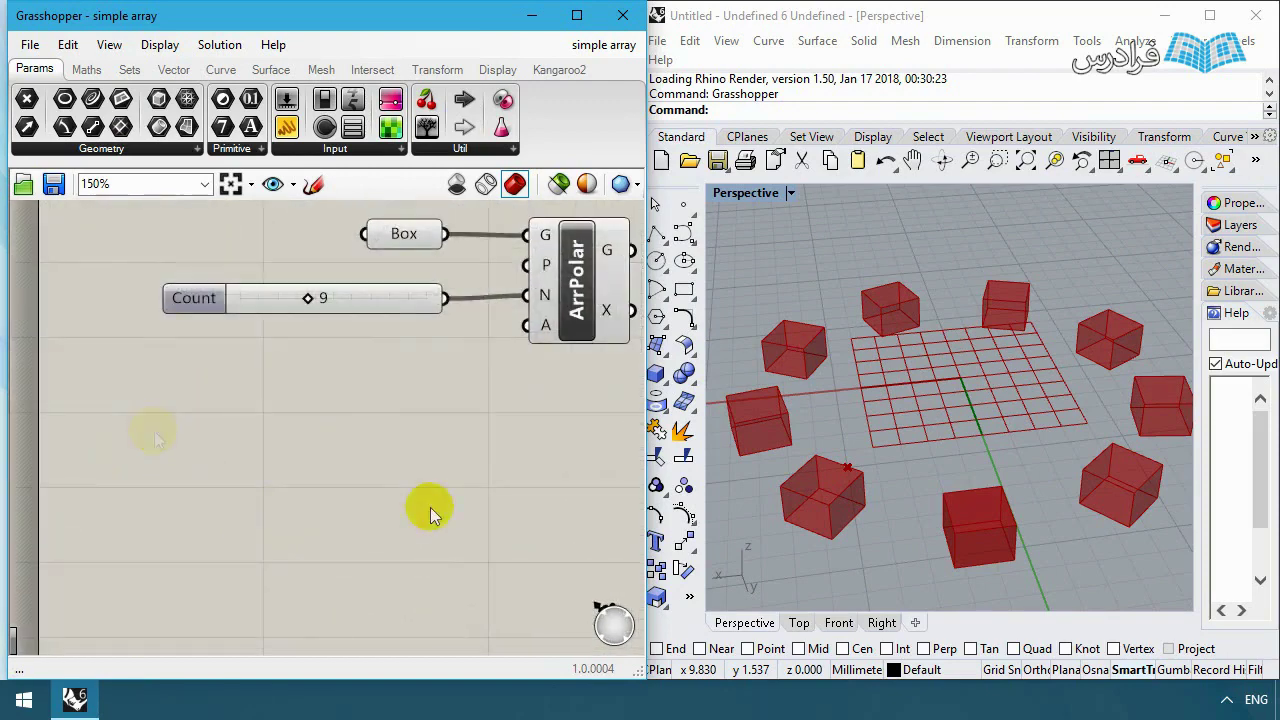
{"action": "right_click_drag", "start_coordinate": [429, 509], "coordinate": [323, 400]}
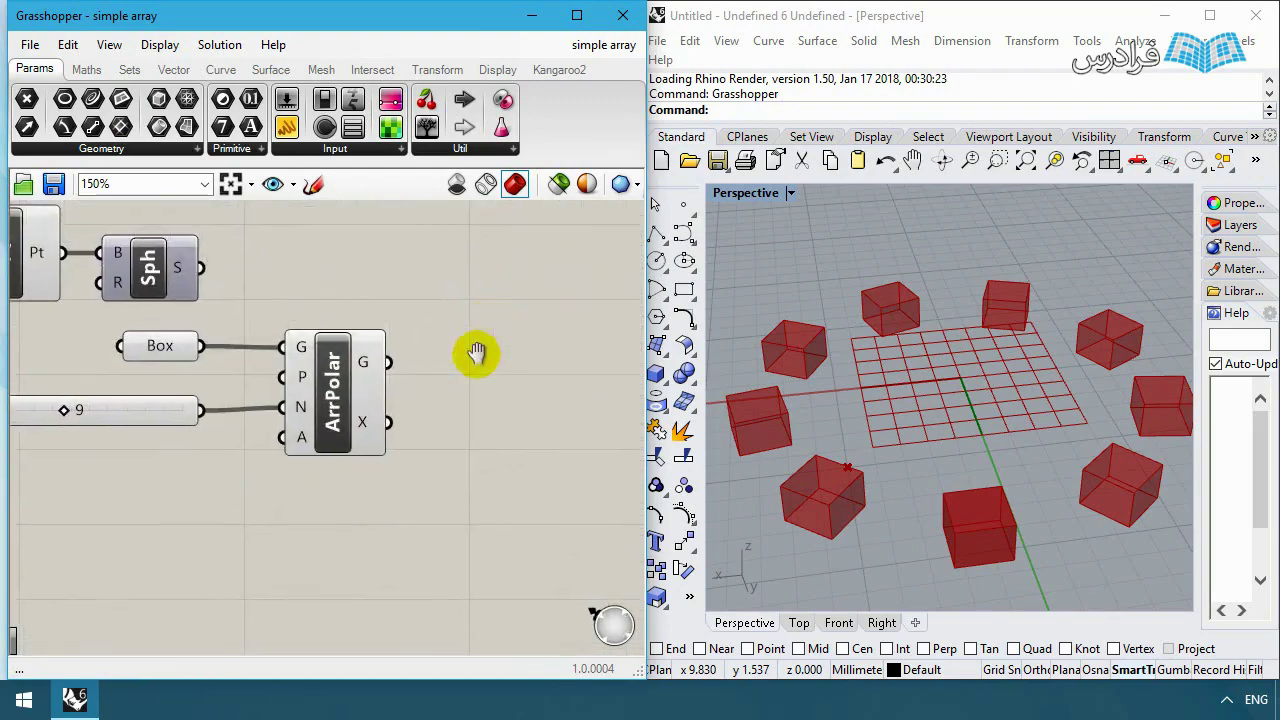
{"action": "right_click_drag", "start_coordinate": [476, 353], "coordinate": [631, 449]}
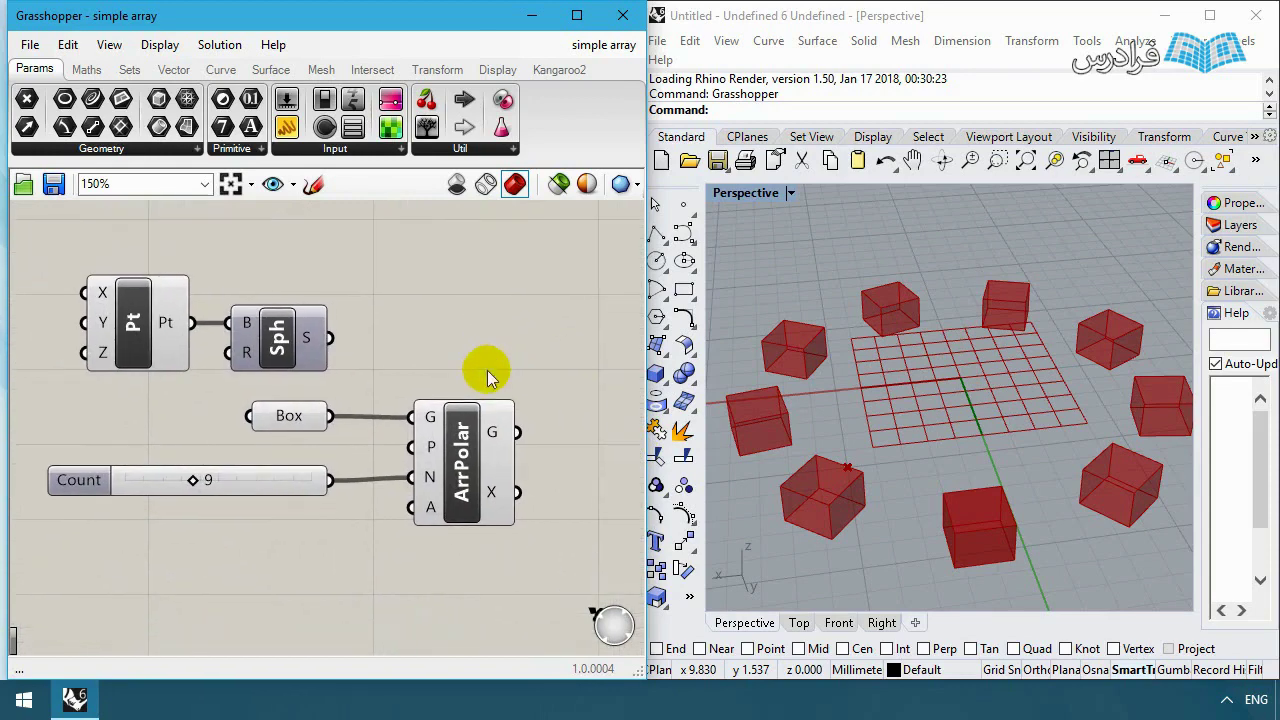
{"action": "scroll", "coordinate": [344, 407], "scroll_direction": "down", "scroll_amount": 5}
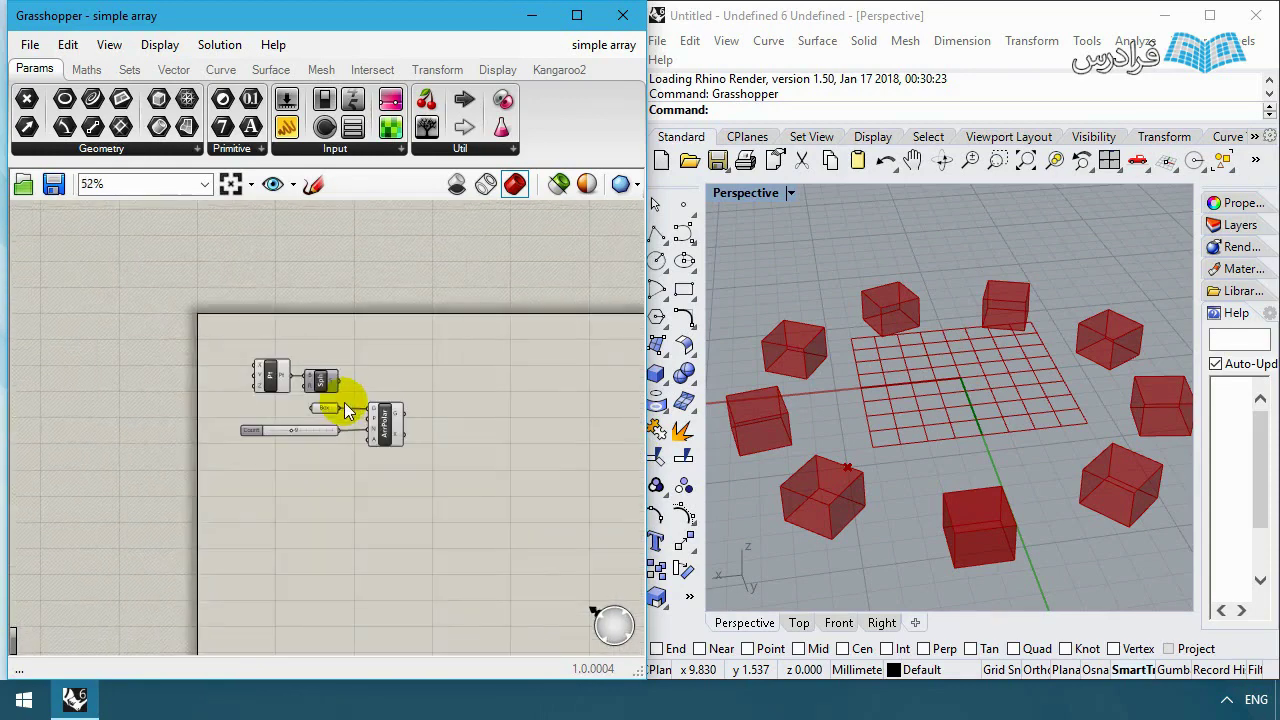
{"action": "scroll", "coordinate": [333, 421], "scroll_direction": "up", "scroll_amount": 8}
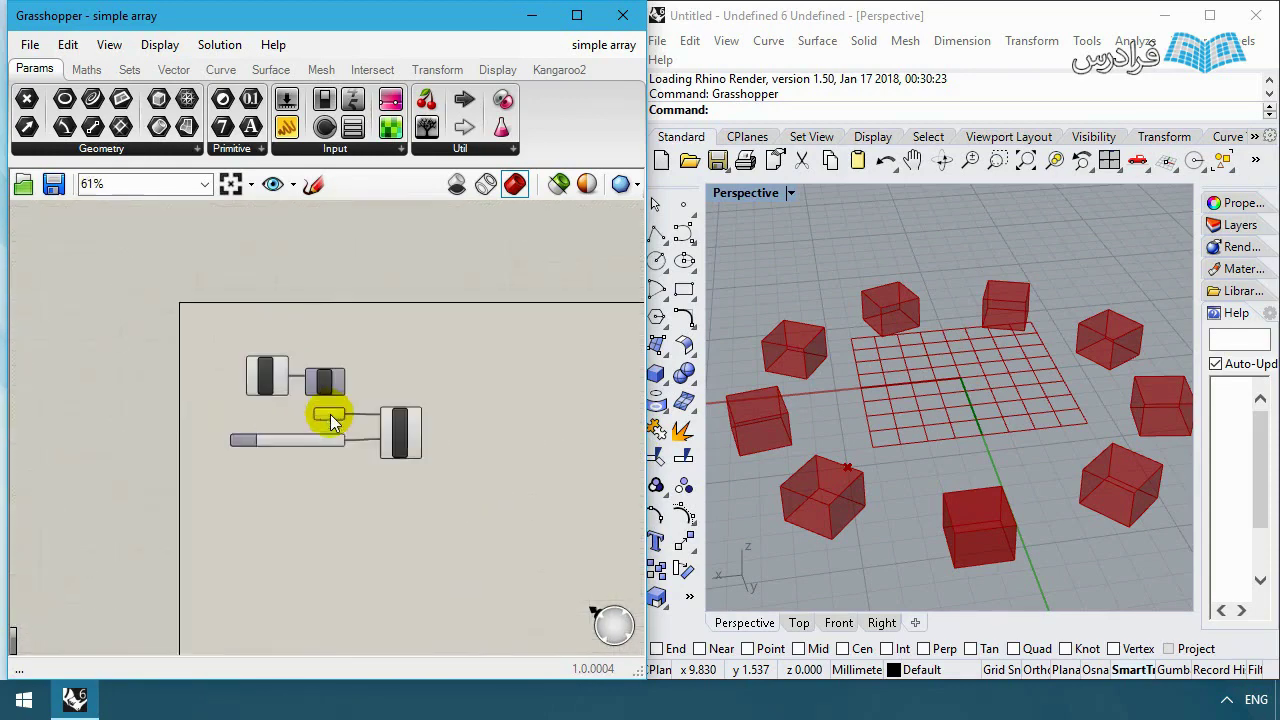
{"action": "scroll", "coordinate": [350, 383], "scroll_direction": "down", "scroll_amount": 3}
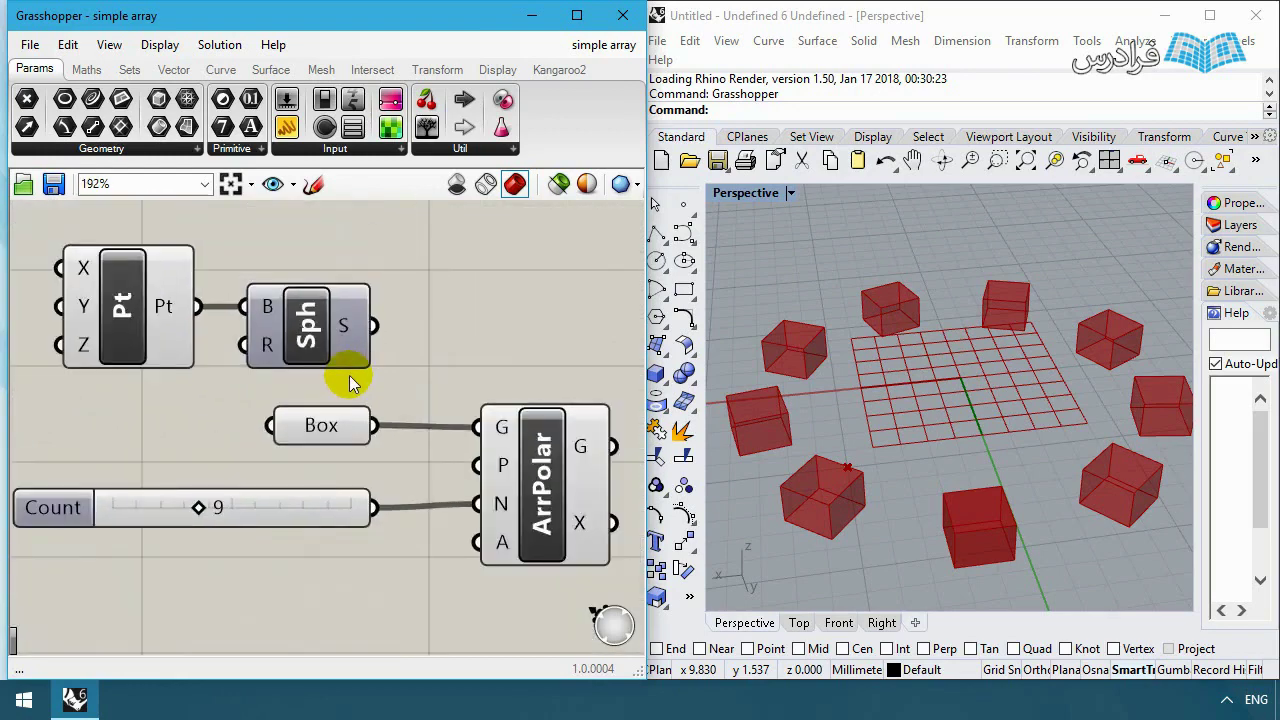
{"action": "scroll", "coordinate": [331, 343], "scroll_direction": "down", "scroll_amount": 2}
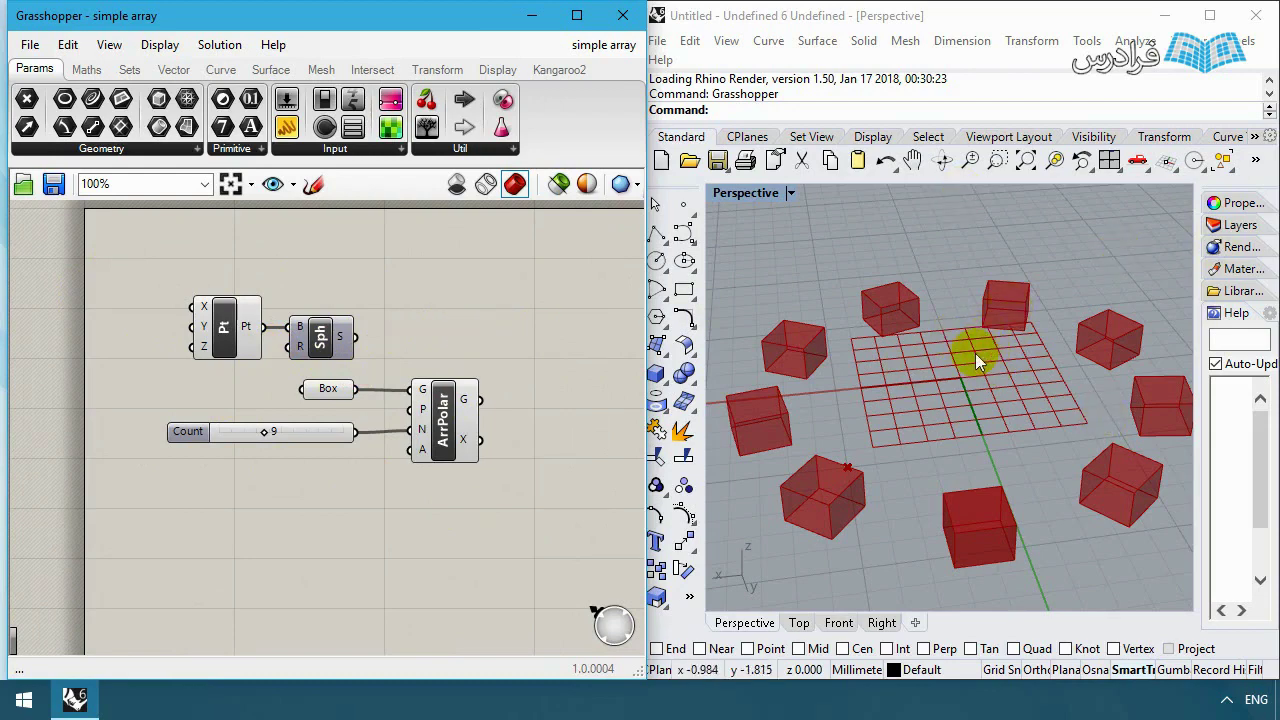
Step: Select the Polar Array, Box and Count slider components in turn and compare which geometry each highlights in Rhino
{"action": "left_click", "coordinate": [450, 440]}
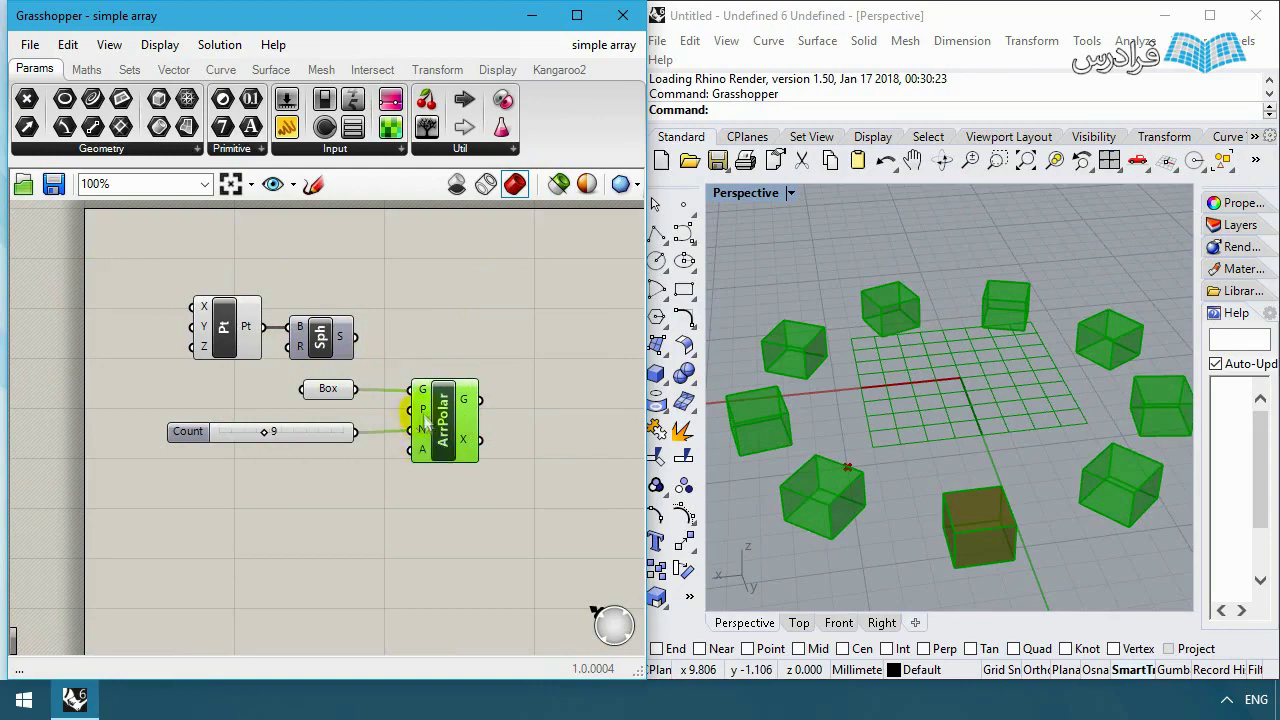
{"action": "left_click", "coordinate": [326, 391]}
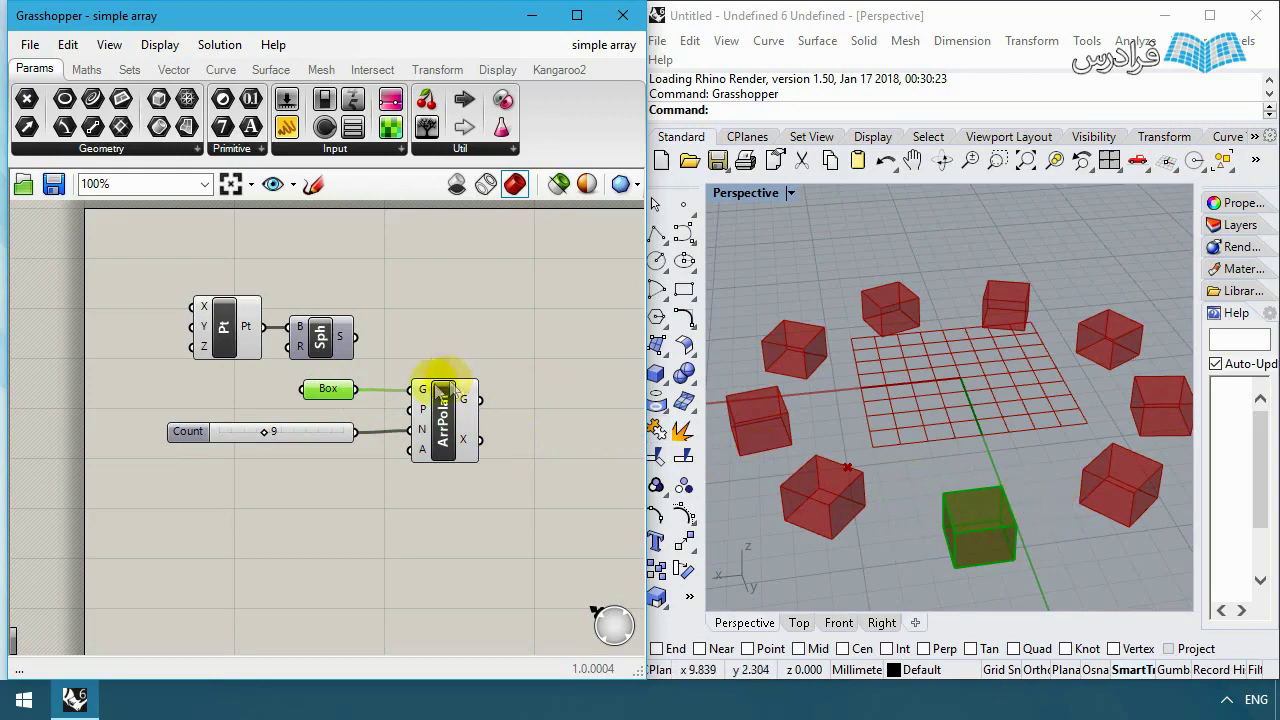
{"action": "left_click", "coordinate": [340, 431]}
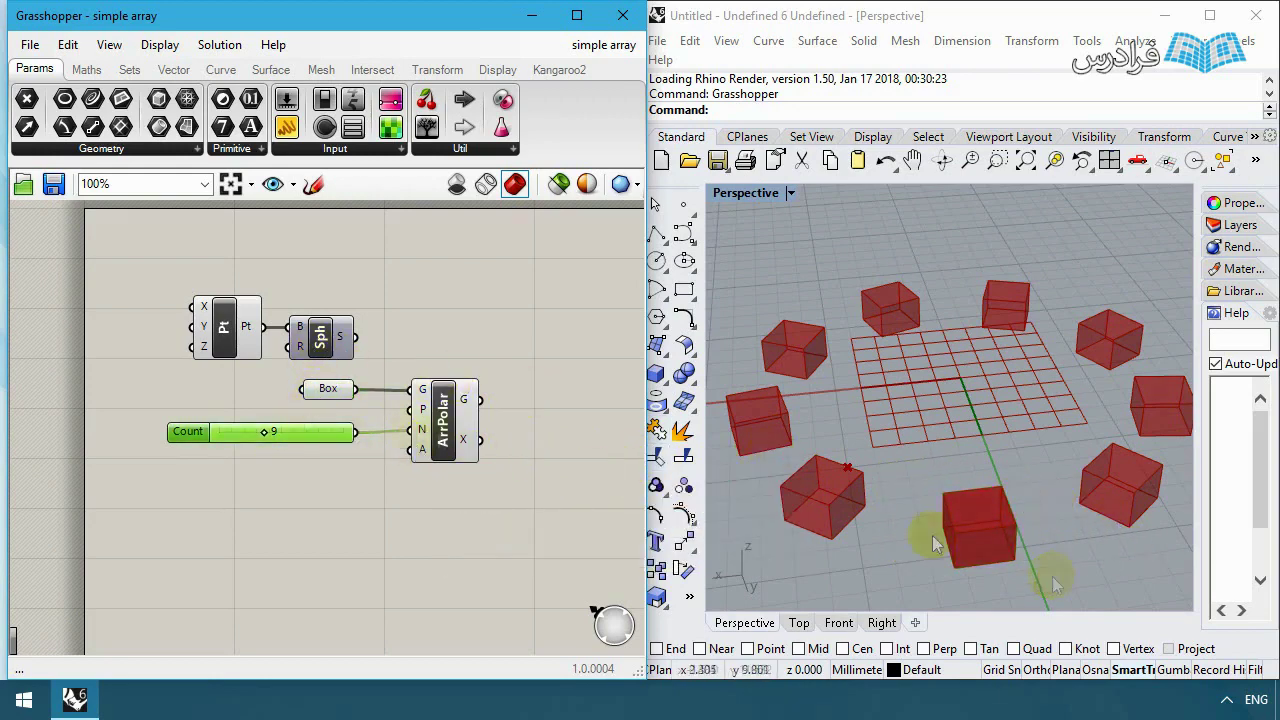
{"action": "left_click", "coordinate": [443, 425]}
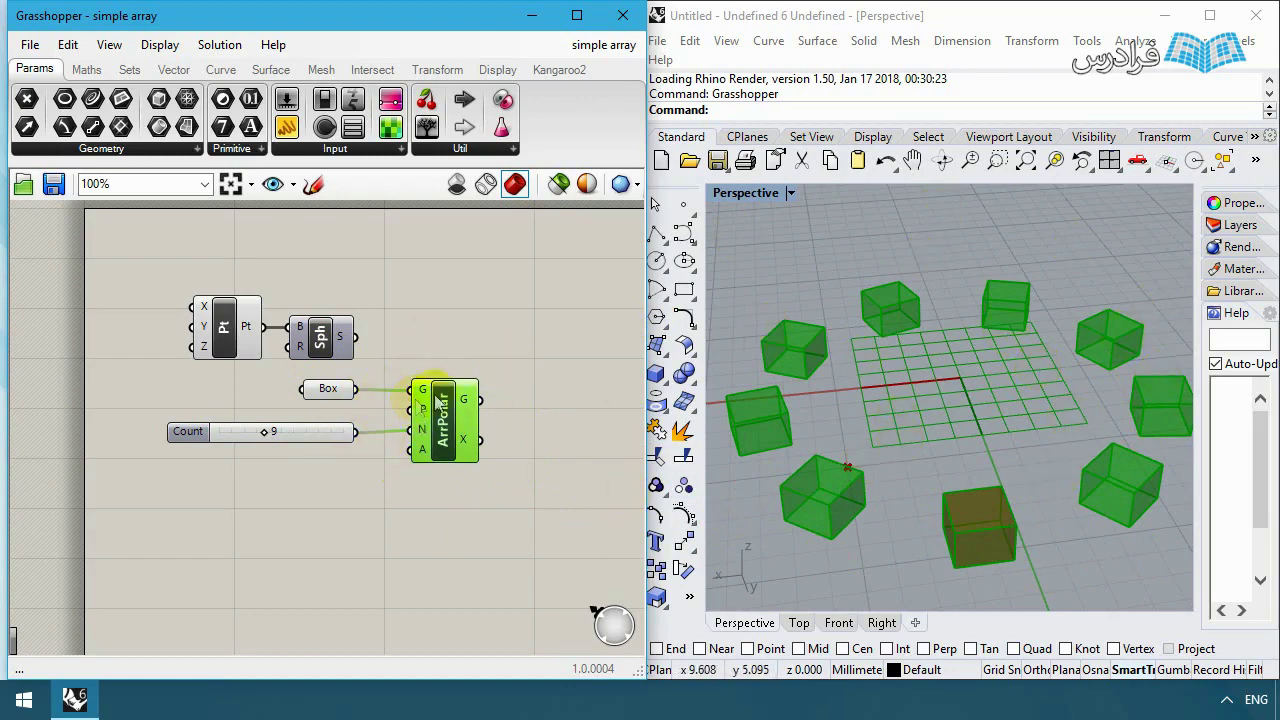
{"action": "left_click", "coordinate": [345, 392]}
Step: Select components with a crossing window, and replace that selection with an enclosing window around Pt, Sph, Box and Count
{"action": "left_click_drag", "start_coordinate": [545, 270], "coordinate": [272, 530]}
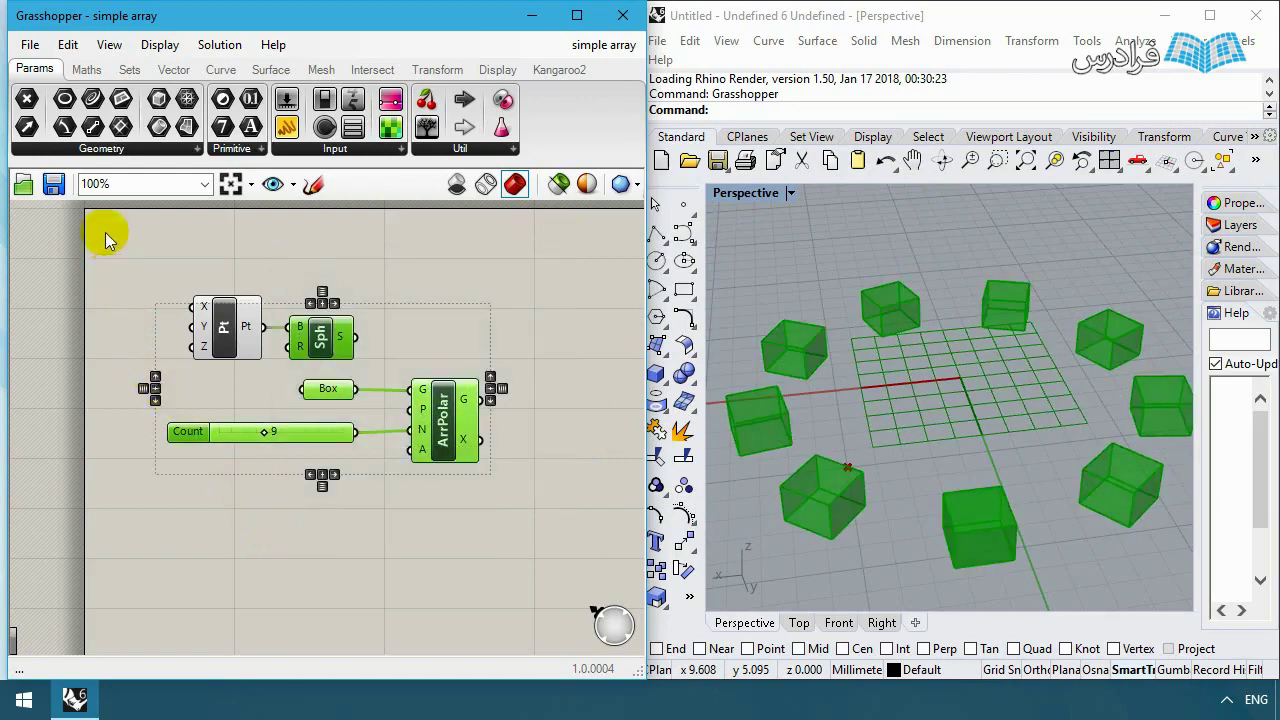
{"action": "left_click_drag", "start_coordinate": [106, 234], "coordinate": [298, 592]}
{"action": "left_click_drag", "start_coordinate": [84, 253], "coordinate": [425, 580]}
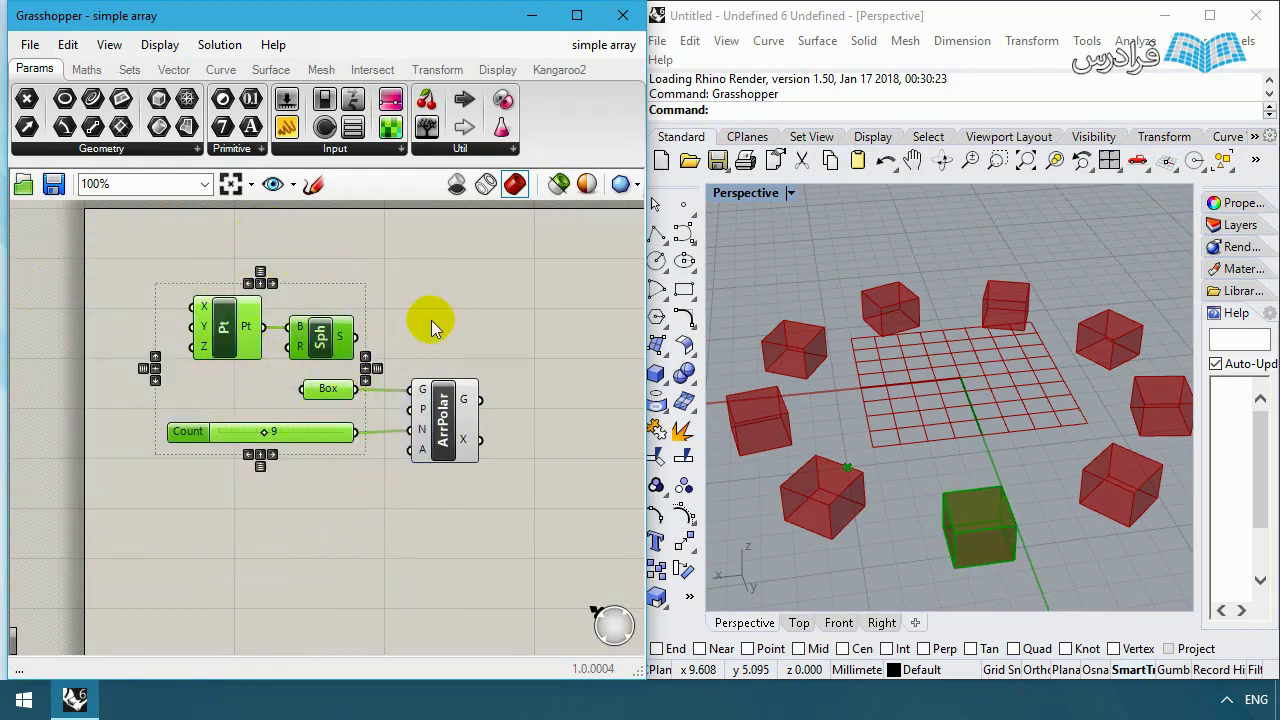
Step: Practise crossing-window selection on all five components, and try an enclosing window that covers them only partly
{"action": "left_click", "coordinate": [543, 257]}
{"action": "left_click_drag", "start_coordinate": [554, 248], "coordinate": [246, 565]}
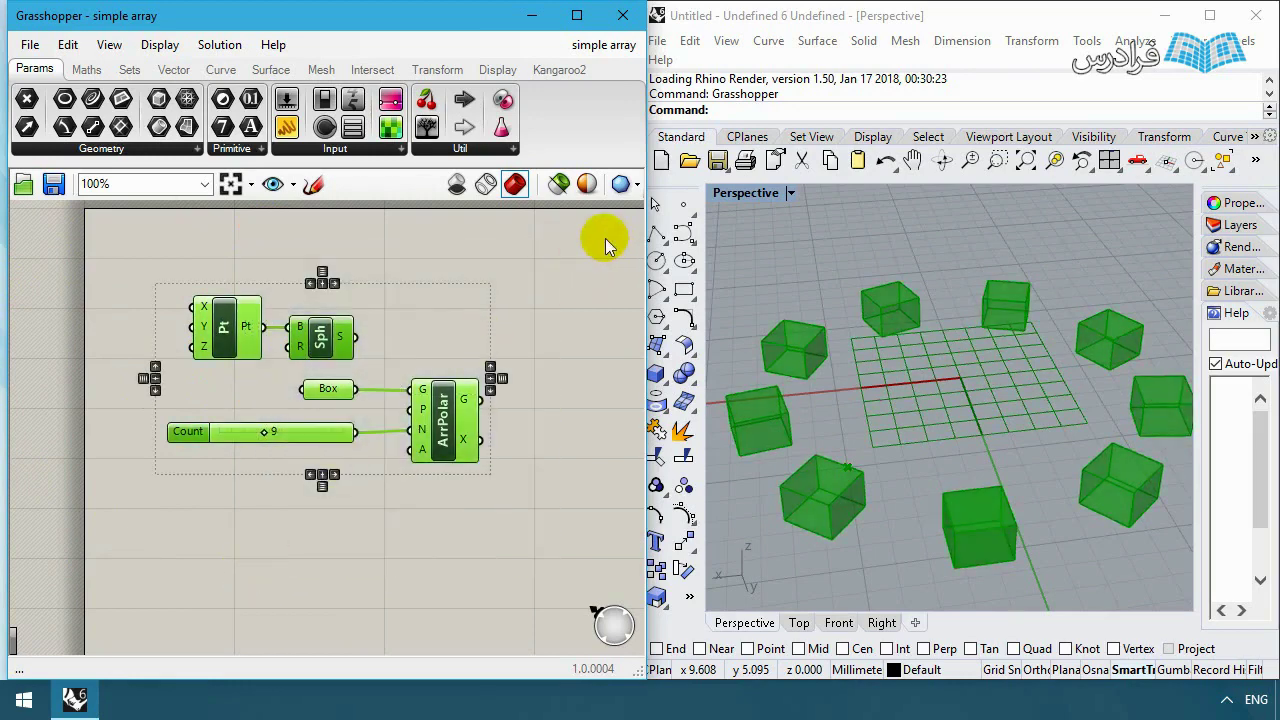
{"action": "left_click_drag", "start_coordinate": [570, 243], "coordinate": [229, 532]}
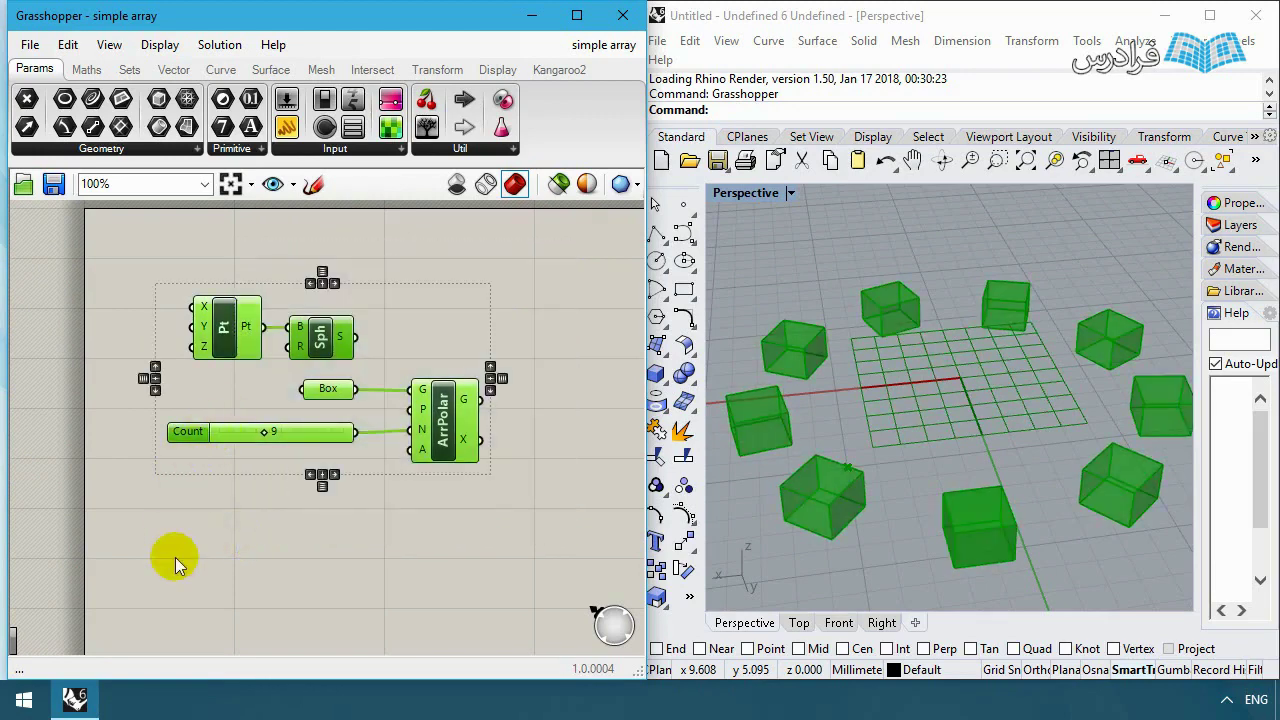
{"action": "left_click", "coordinate": [477, 298]}
{"action": "left_click_drag", "start_coordinate": [570, 236], "coordinate": [229, 538]}
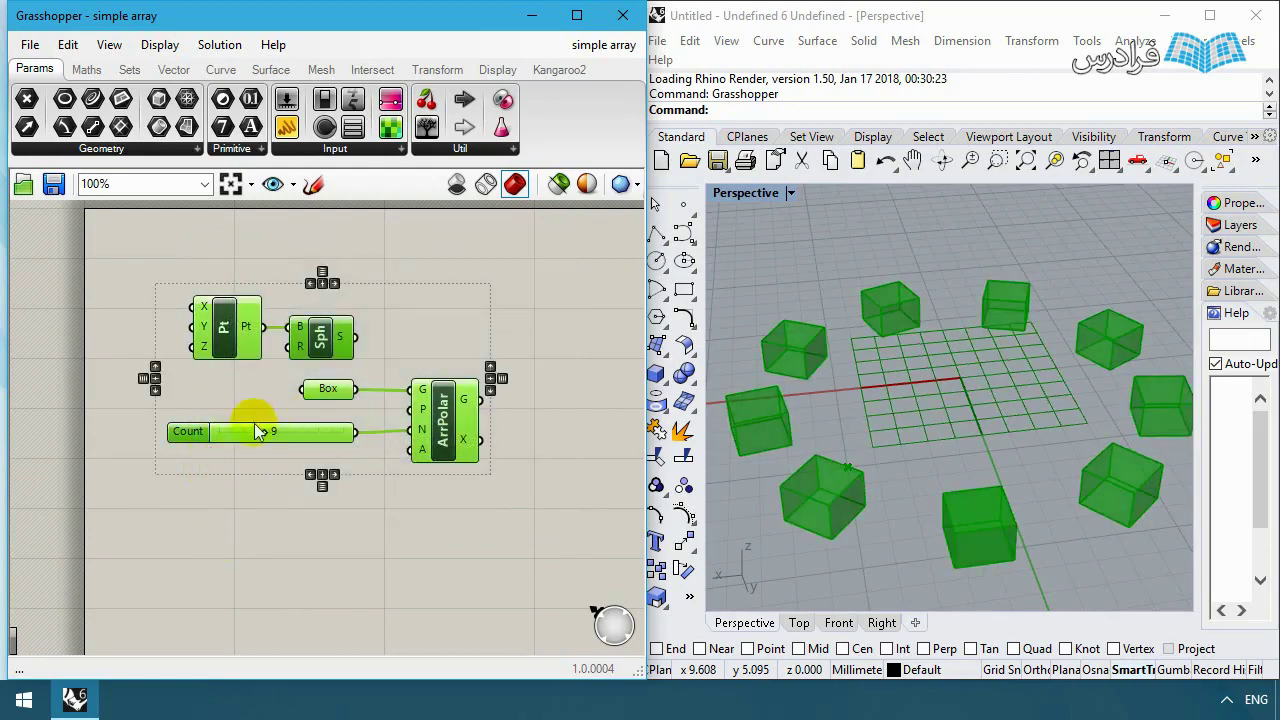
{"action": "left_click", "coordinate": [86, 251]}
{"action": "left_click_drag", "start_coordinate": [114, 242], "coordinate": [243, 493]}
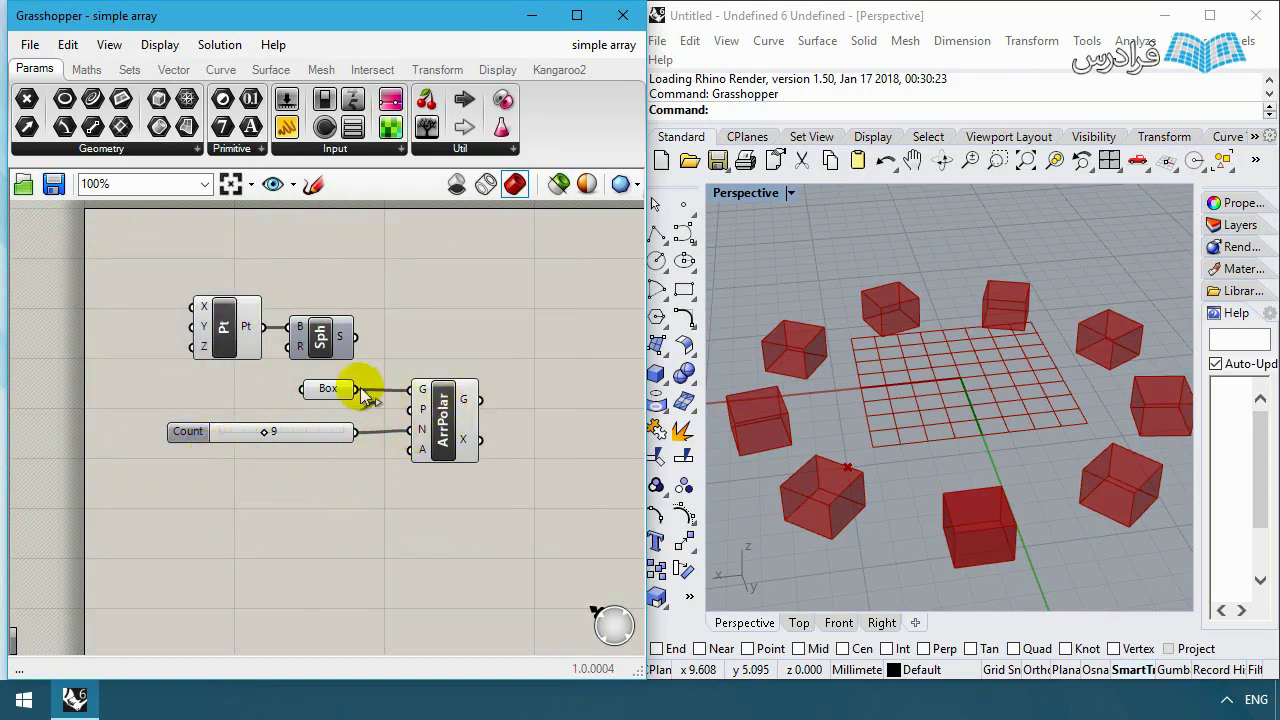
Step: Delete the Polar Array component and undo the deletion
{"action": "left_click", "coordinate": [441, 405]}
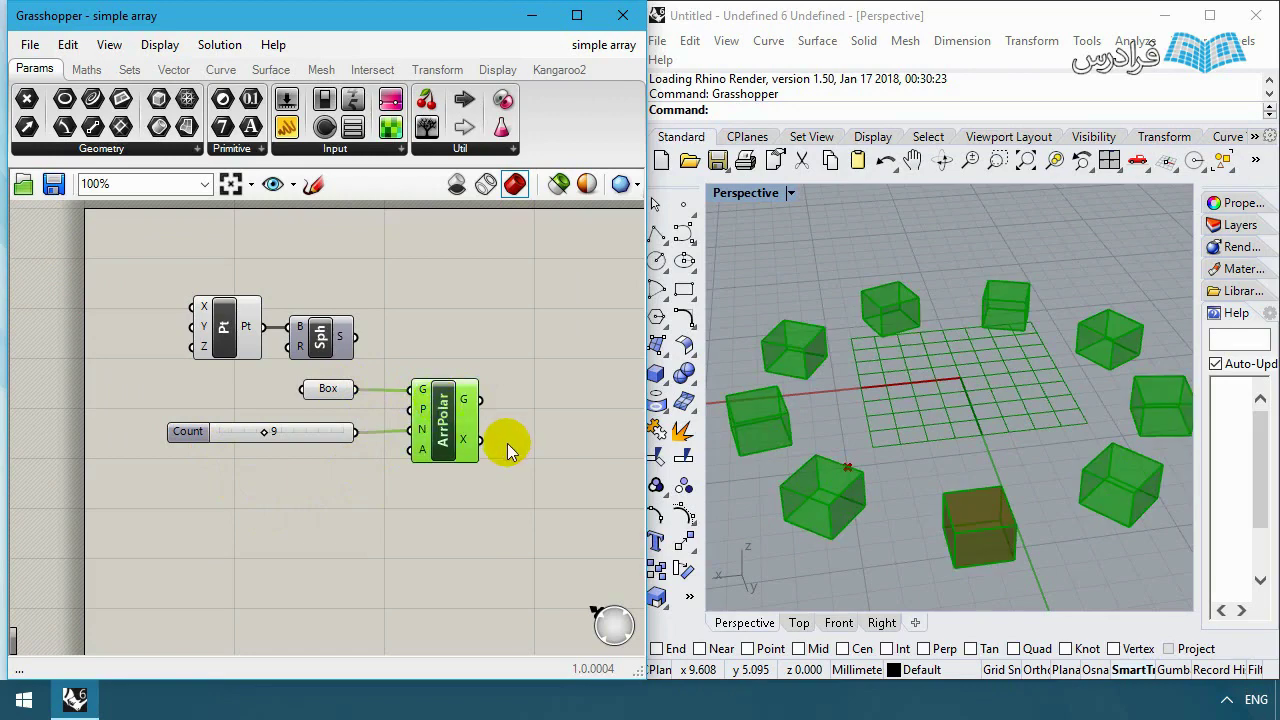
{"action": "key", "text": "Delete"}
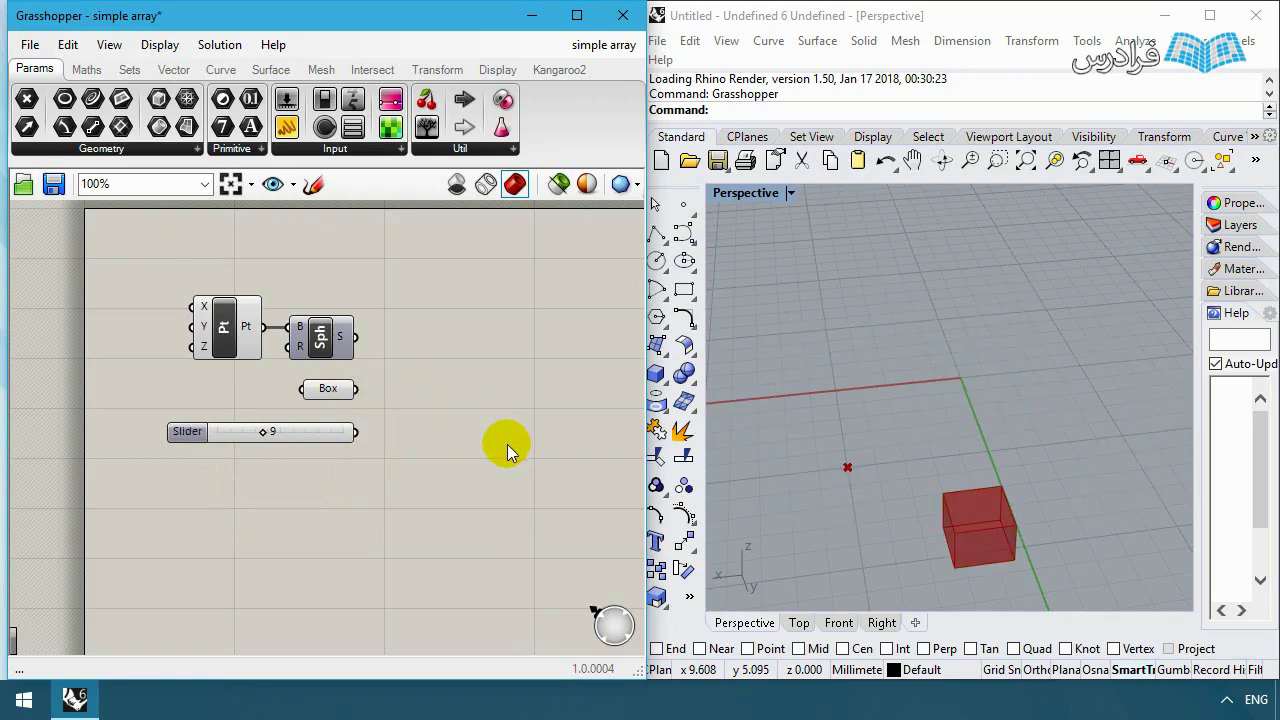
{"action": "key", "text": "ctrl+z"}
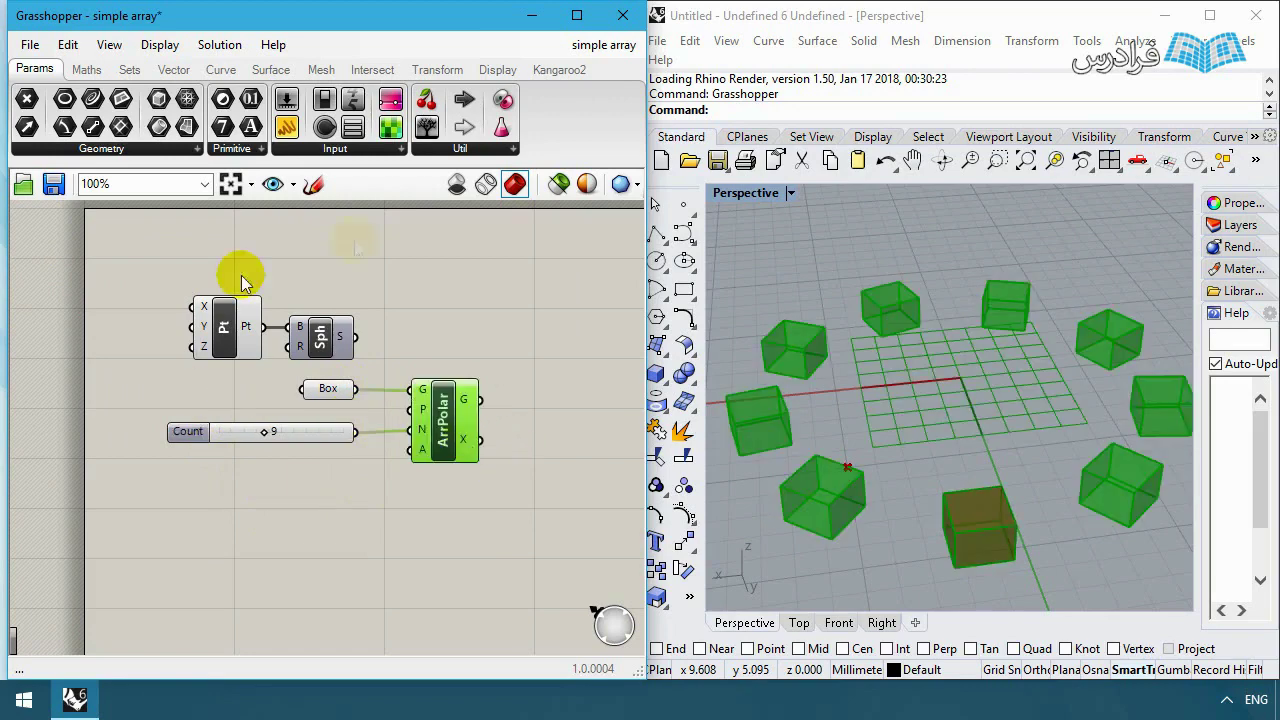
{"action": "left_click", "coordinate": [437, 307]}
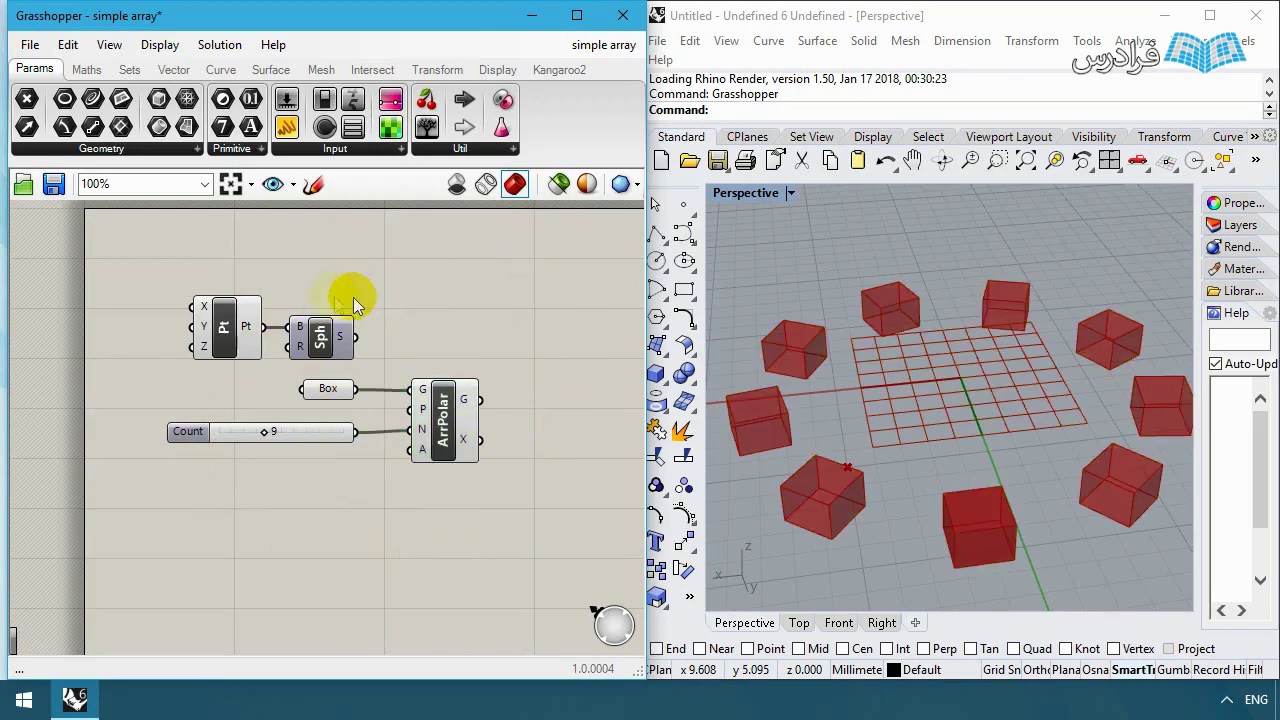
Step: Shift the Sph component slightly right and reposition the Polar Array component close beside the Box and Count components
{"action": "left_click_drag", "start_coordinate": [446, 439], "coordinate": [530, 306]}
{"action": "key", "text": "ctrl+z"}
{"action": "left_click", "coordinate": [321, 340]}
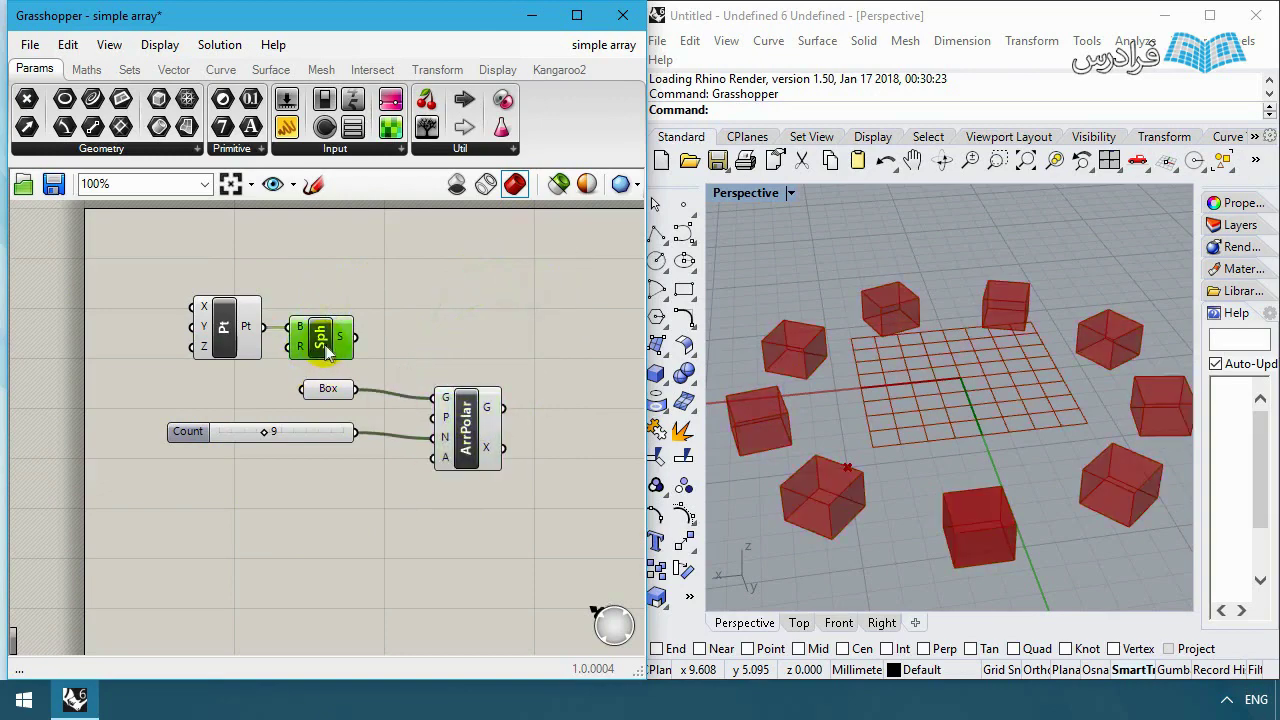
{"action": "mouse_move", "coordinate": [325, 350]}
{"action": "left_mouse_down"}
{"action": "mouse_move", "coordinate": [478, 253]}
{"action": "mouse_move", "coordinate": [330, 358]}
{"action": "left_mouse_up"}
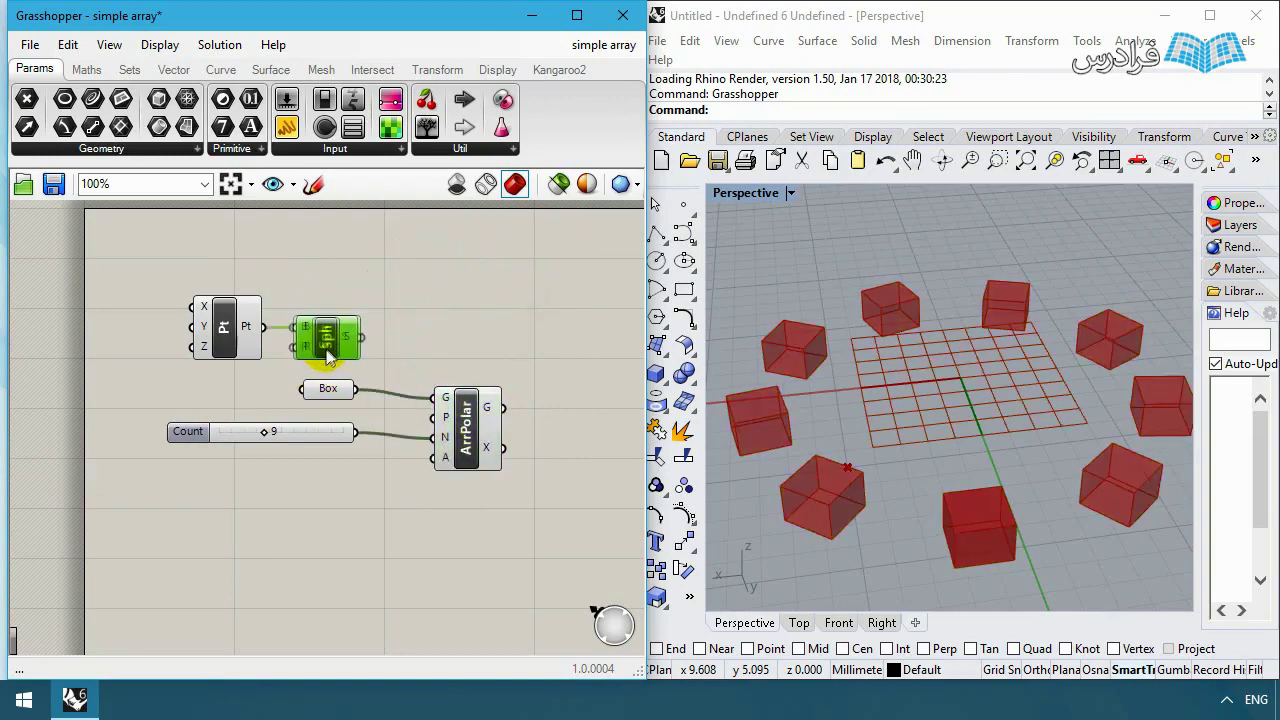
{"action": "left_click_drag", "start_coordinate": [465, 423], "coordinate": [413, 407]}
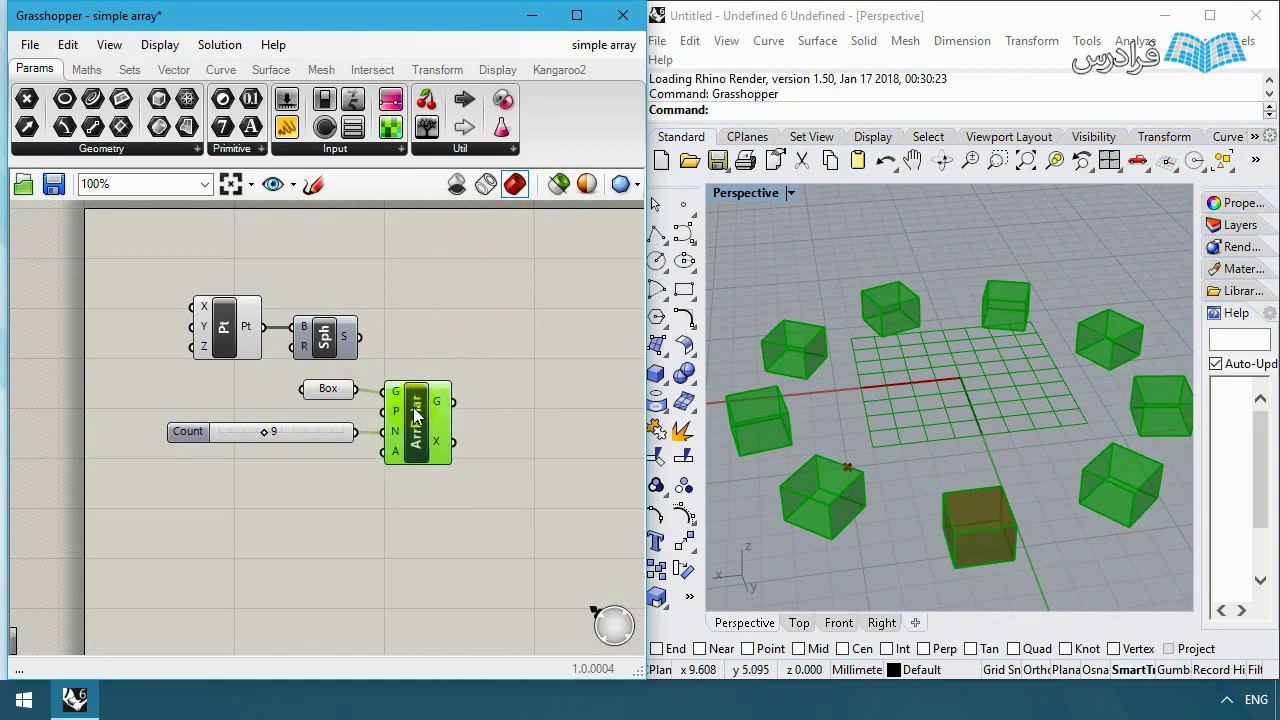
{"action": "left_click", "coordinate": [431, 346]}
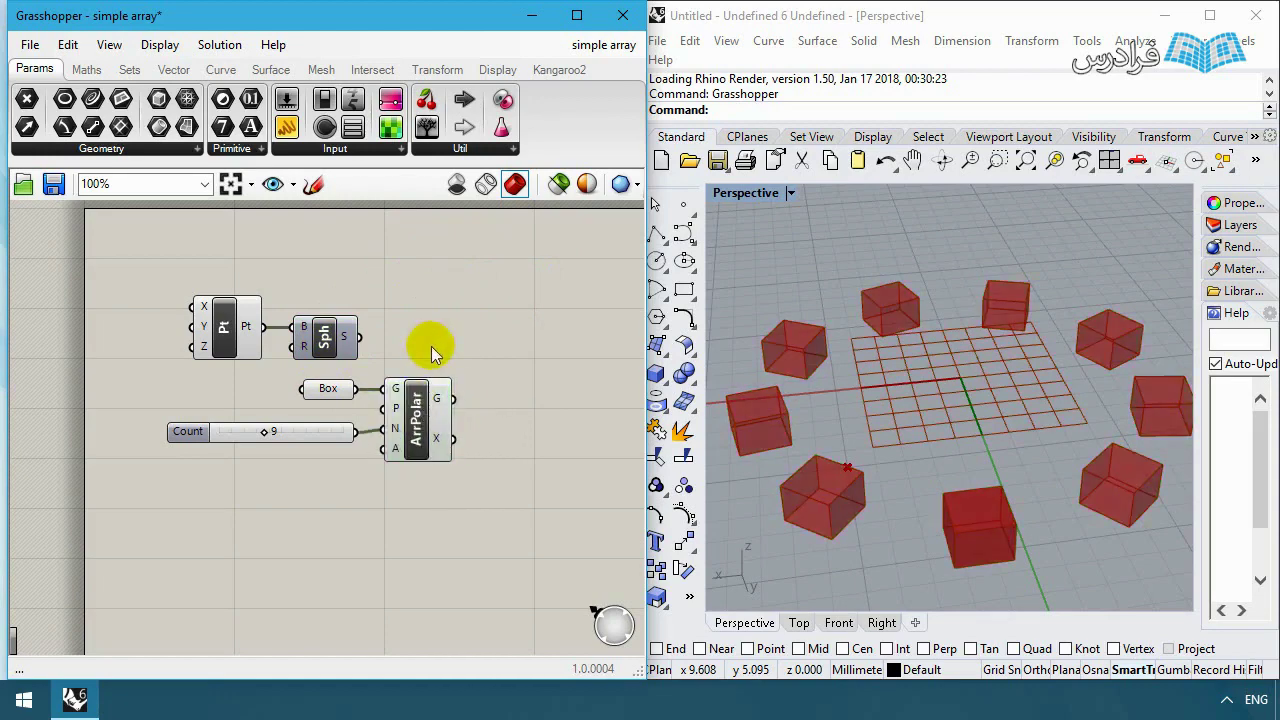
Step: Try the 150% and 50% zoom factors and jump the canvas view to different corners of the document
{"action": "left_click", "coordinate": [205, 185]}
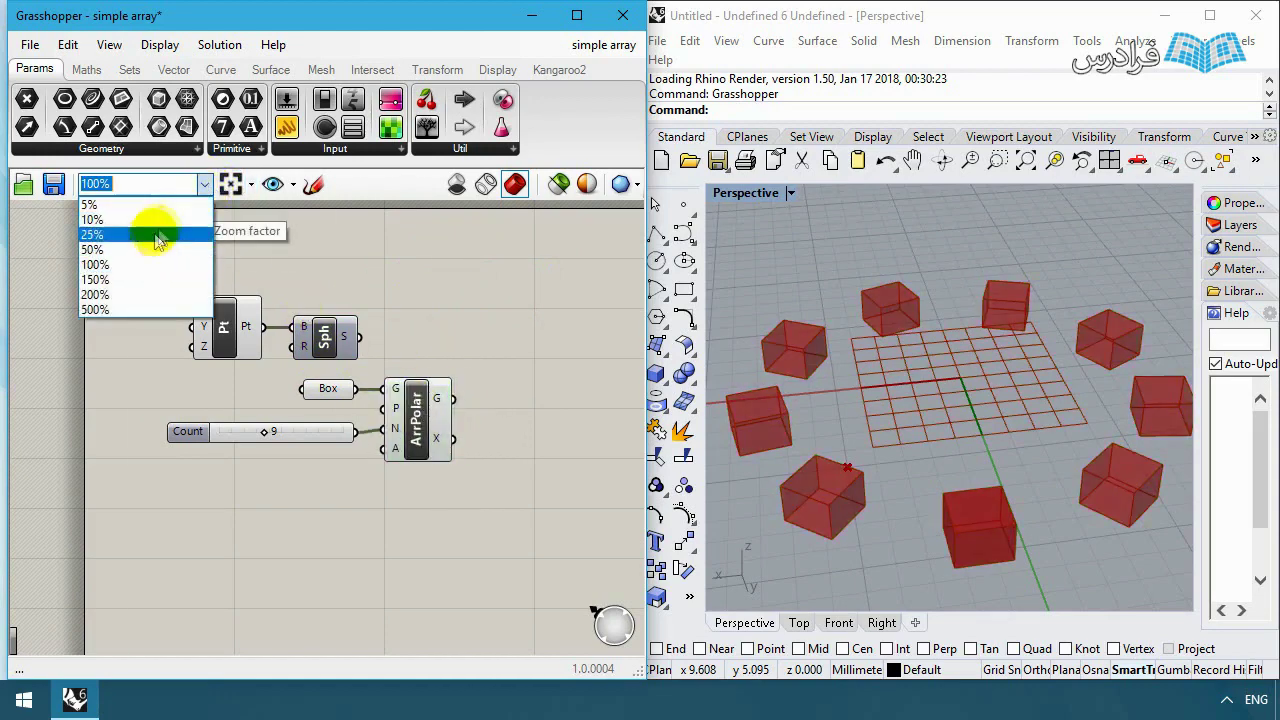
{"action": "left_click", "coordinate": [124, 252]}
{"action": "left_click", "coordinate": [205, 185]}
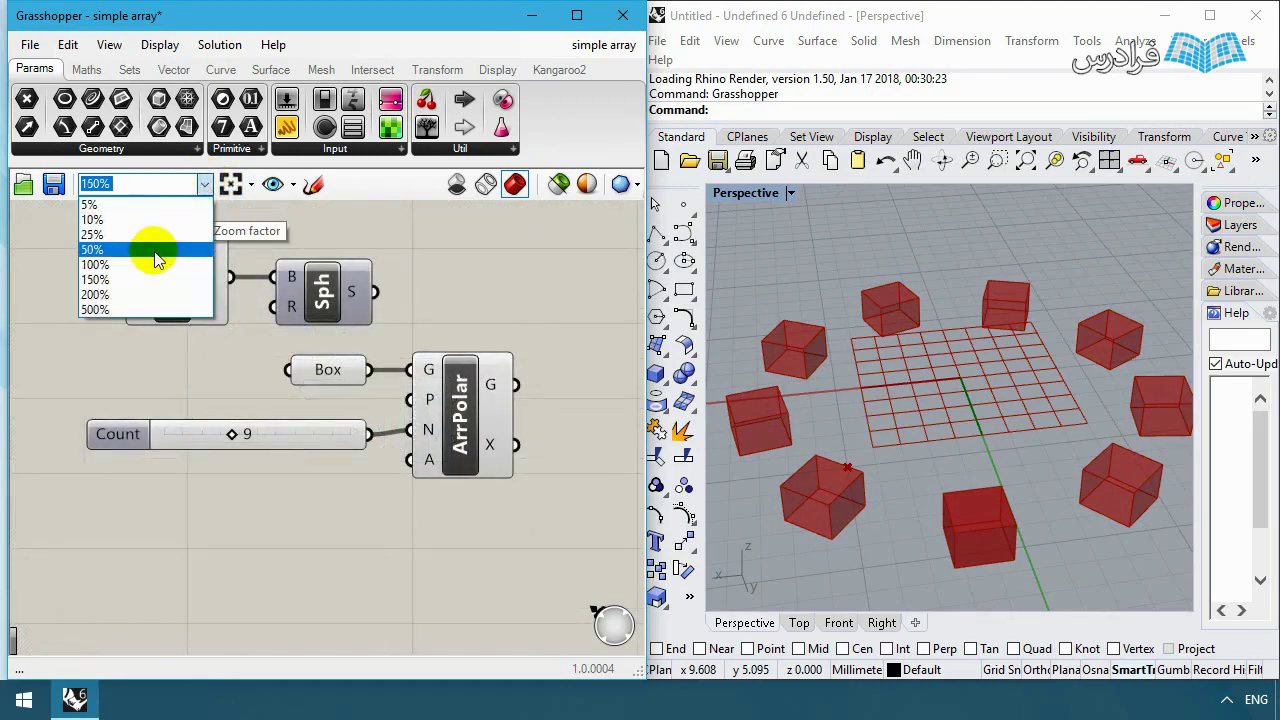
{"action": "left_click", "coordinate": [153, 250]}
{"action": "left_click", "coordinate": [281, 270]}
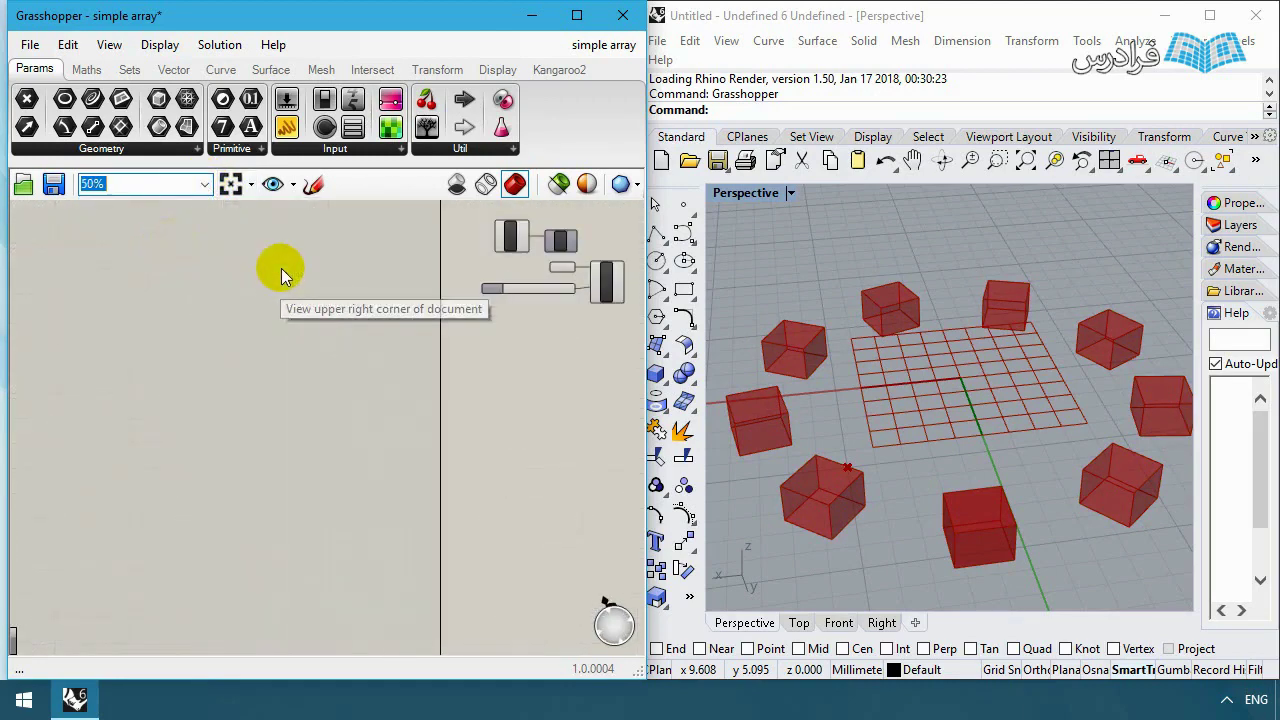
{"action": "left_click", "coordinate": [252, 190]}
{"action": "left_click", "coordinate": [250, 331]}
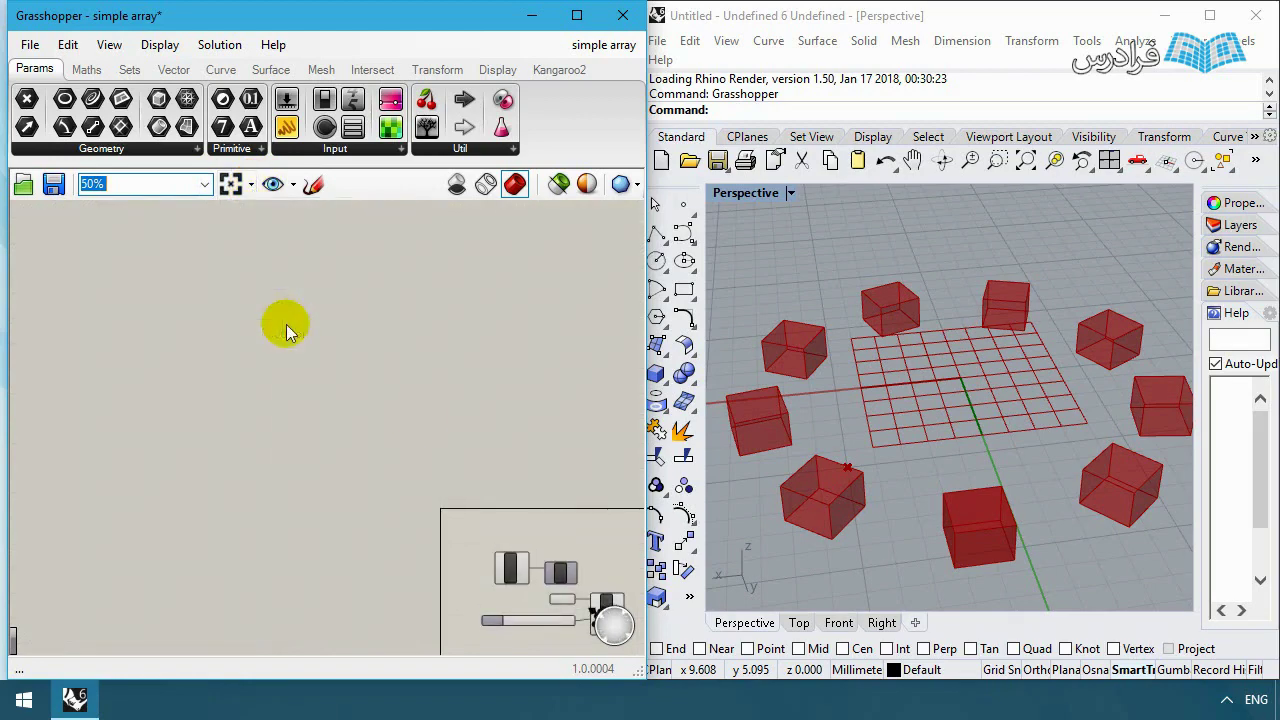
{"action": "right_click_drag", "start_coordinate": [532, 489], "coordinate": [321, 382]}
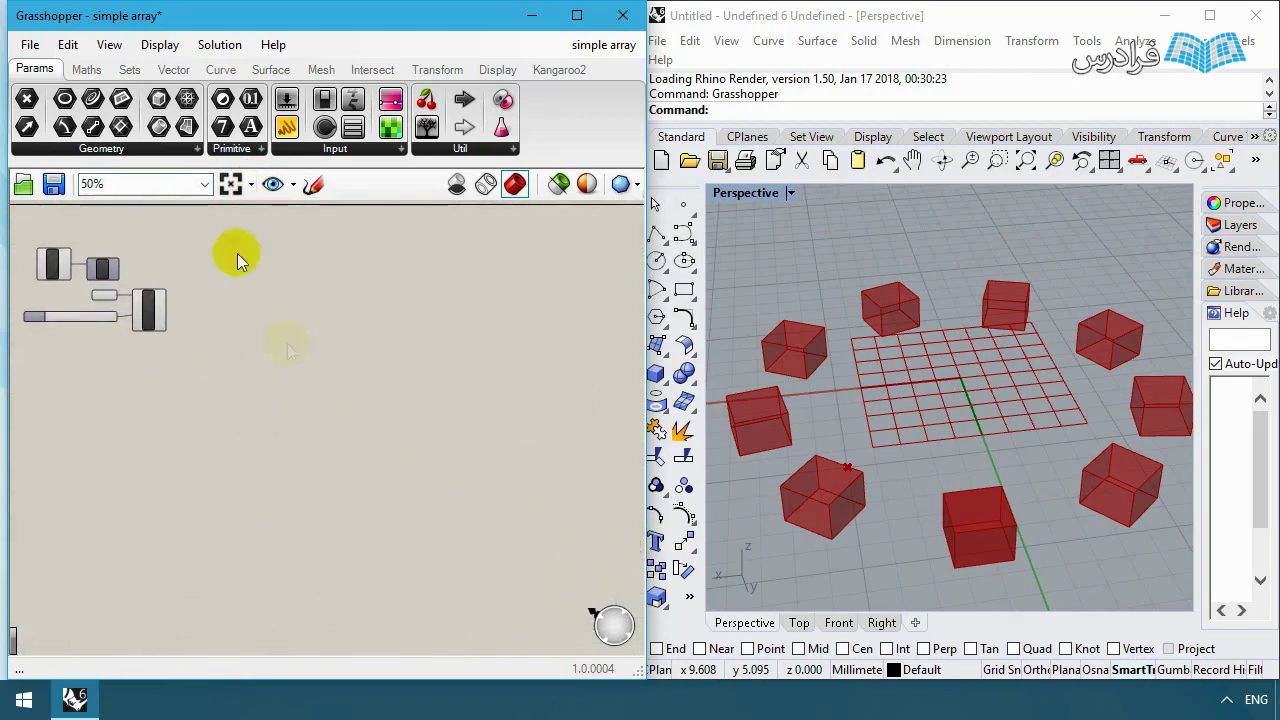
Step: Pan and zoom around the canvas to examine how the compass arrow points toward the components
{"action": "left_click", "coordinate": [612, 624]}
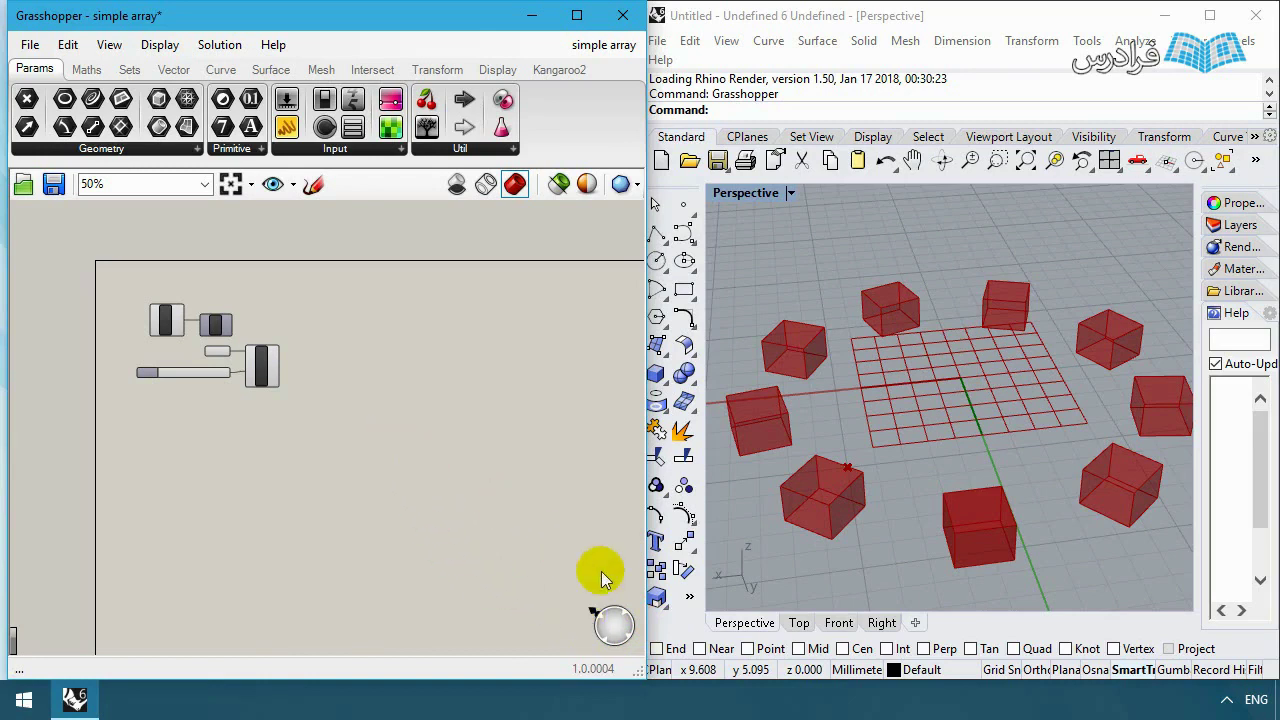
{"action": "scroll", "coordinate": [457, 366], "scroll_direction": "down", "scroll_amount": 6}
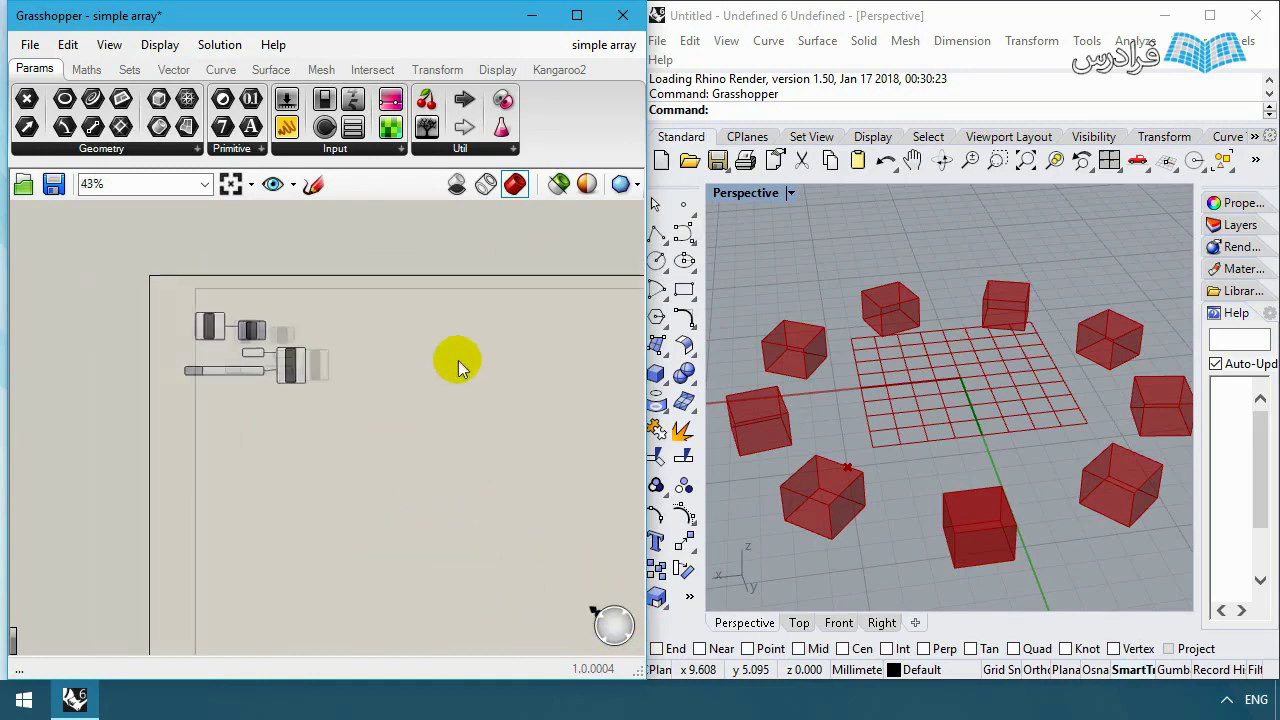
{"action": "right_click_drag", "start_coordinate": [97, 322], "coordinate": [121, 455]}
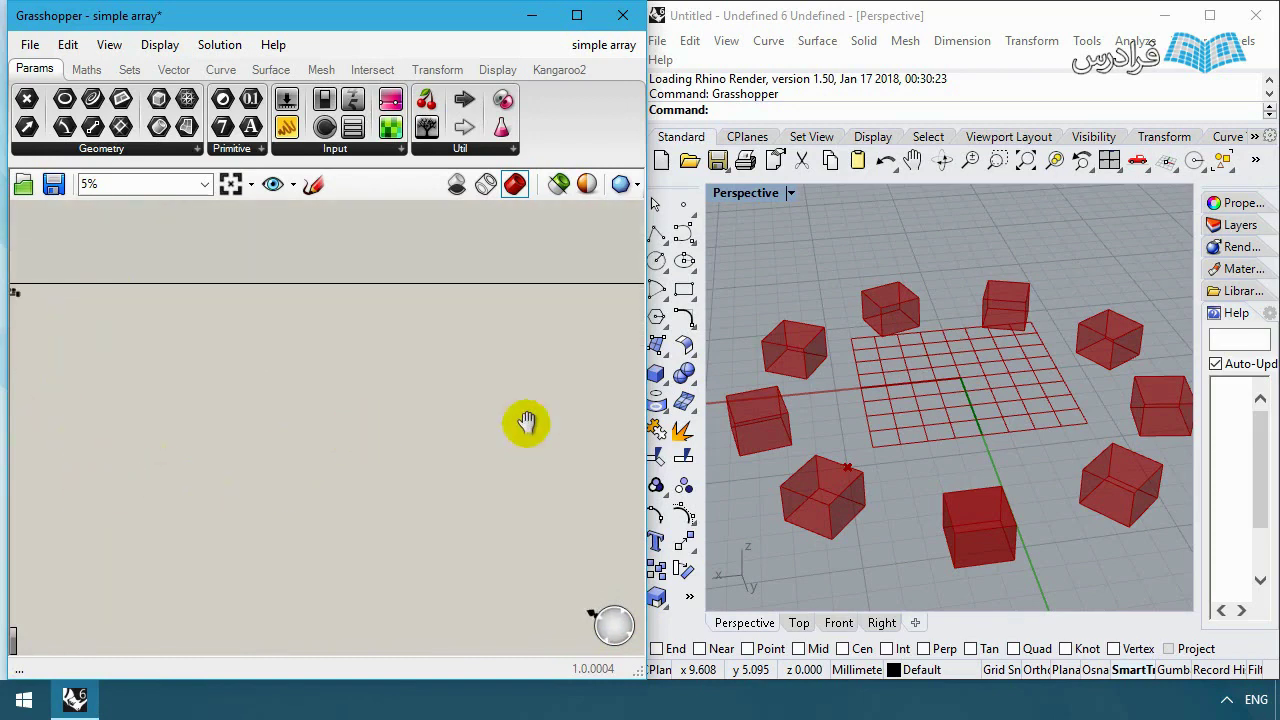
{"action": "scroll", "coordinate": [340, 352], "scroll_direction": "up", "scroll_amount": 3}
{"action": "scroll", "coordinate": [343, 328], "scroll_direction": "up", "scroll_amount": 2}
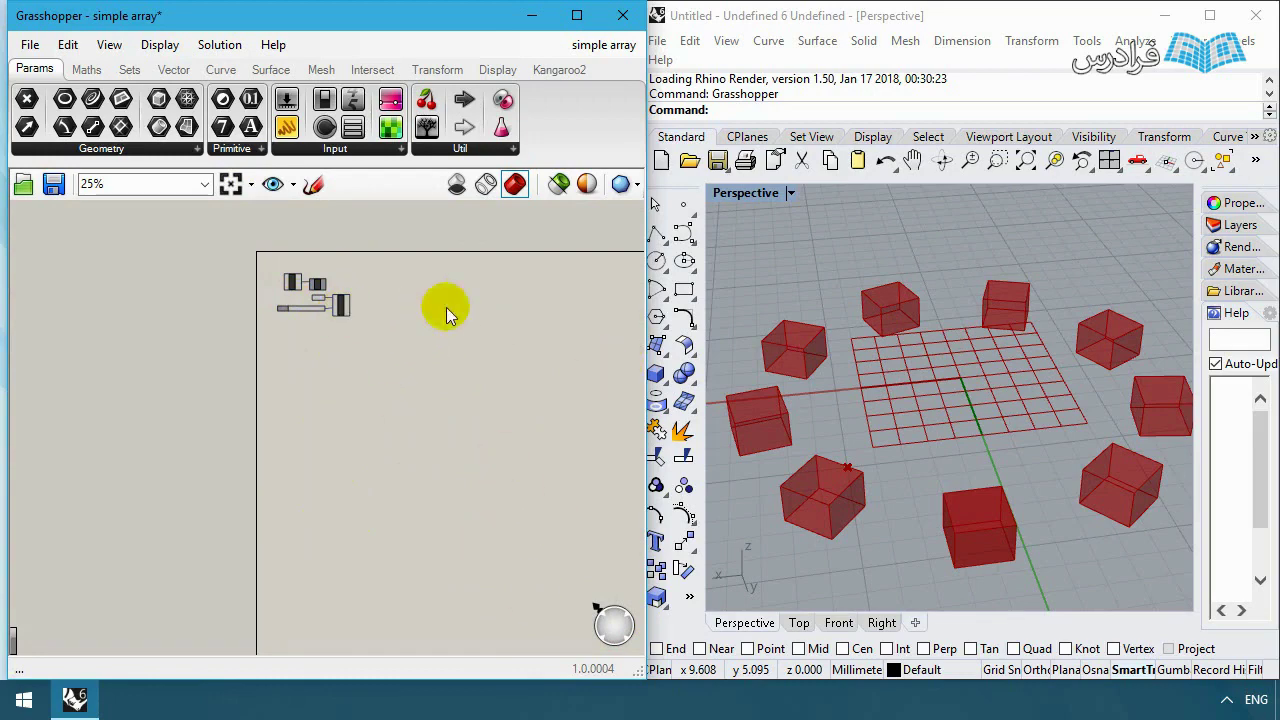
{"action": "scroll", "coordinate": [280, 300], "scroll_direction": "up", "scroll_amount": 3}
{"action": "scroll", "coordinate": [279, 288], "scroll_direction": "down", "scroll_amount": 3}
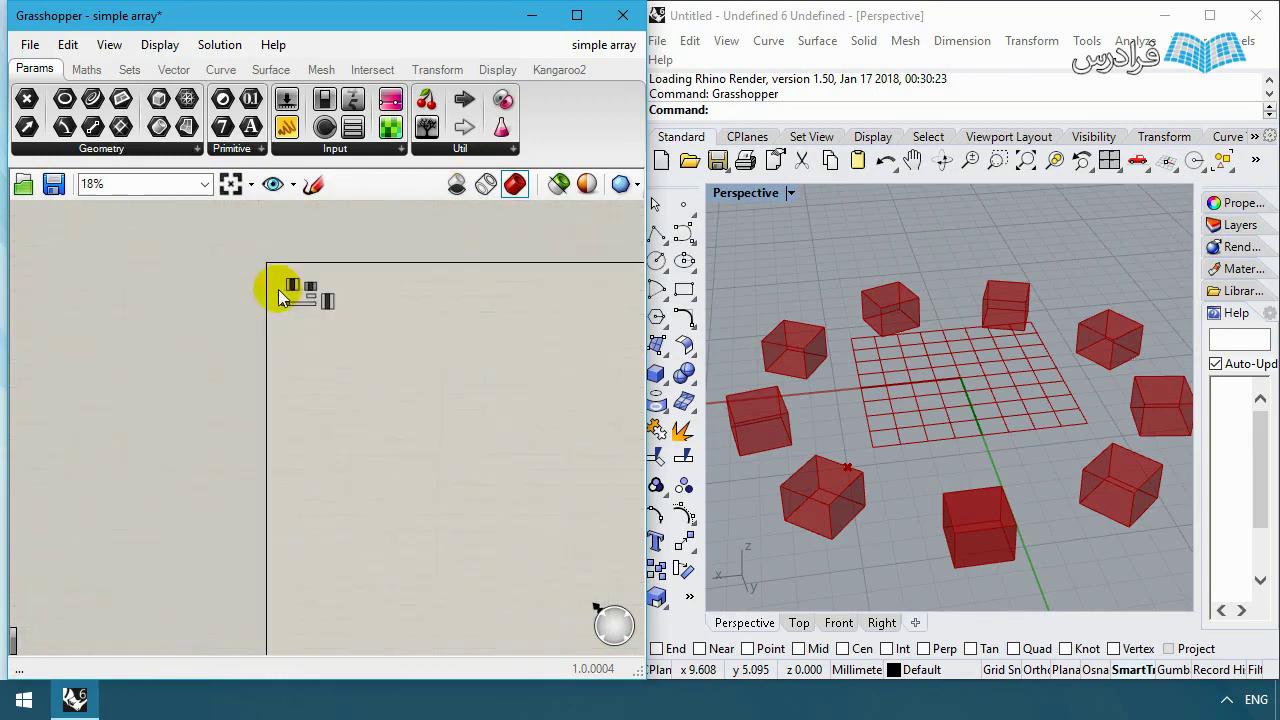
{"action": "scroll", "coordinate": [577, 630], "scroll_direction": "up", "scroll_amount": 1}
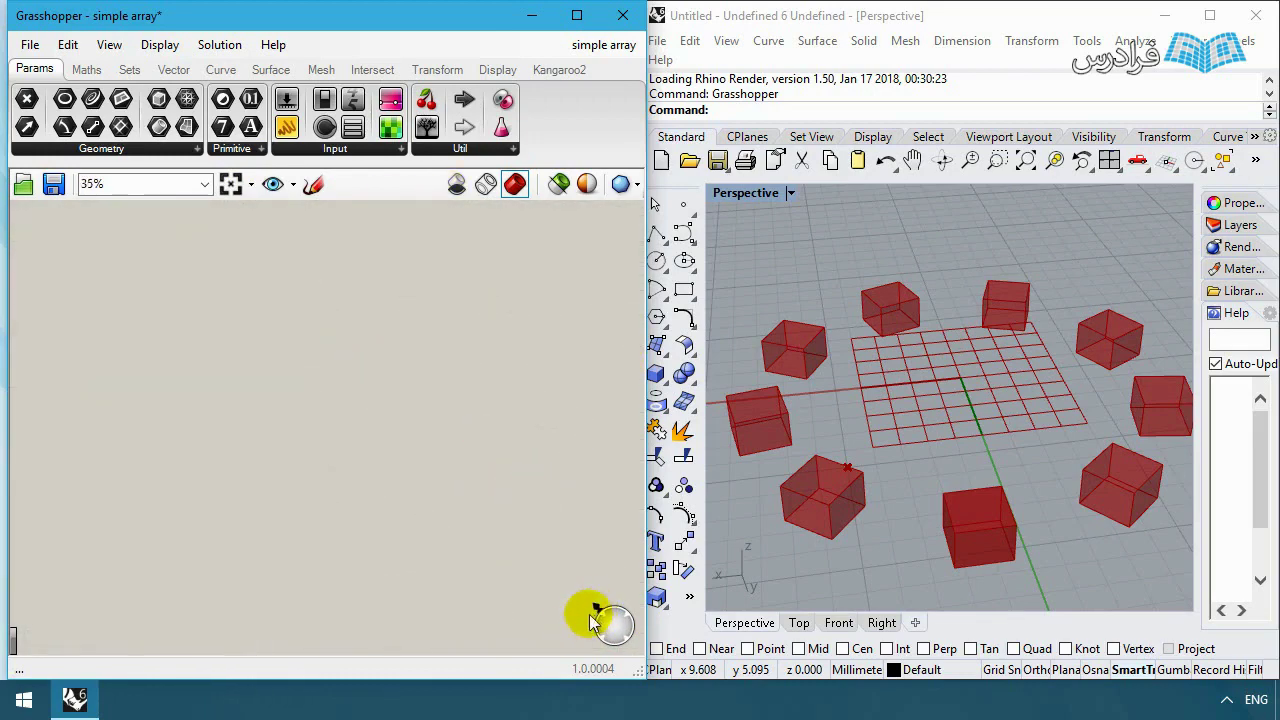
{"action": "right_click_drag", "start_coordinate": [395, 363], "coordinate": [414, 406]}
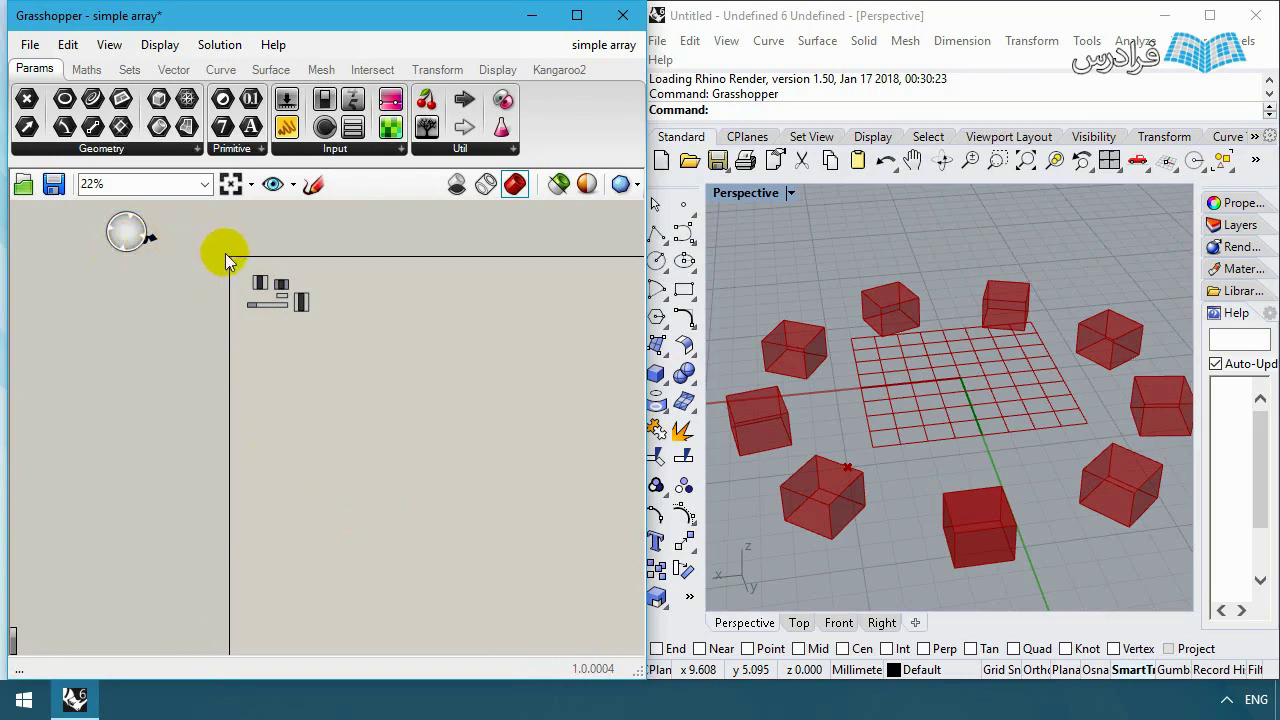
Step: Place the compass widget near the canvas's lower-right corner and move all five components together farther right
{"action": "left_click_drag", "start_coordinate": [126, 232], "coordinate": [581, 602]}
{"action": "left_click_drag", "start_coordinate": [387, 222], "coordinate": [180, 357]}
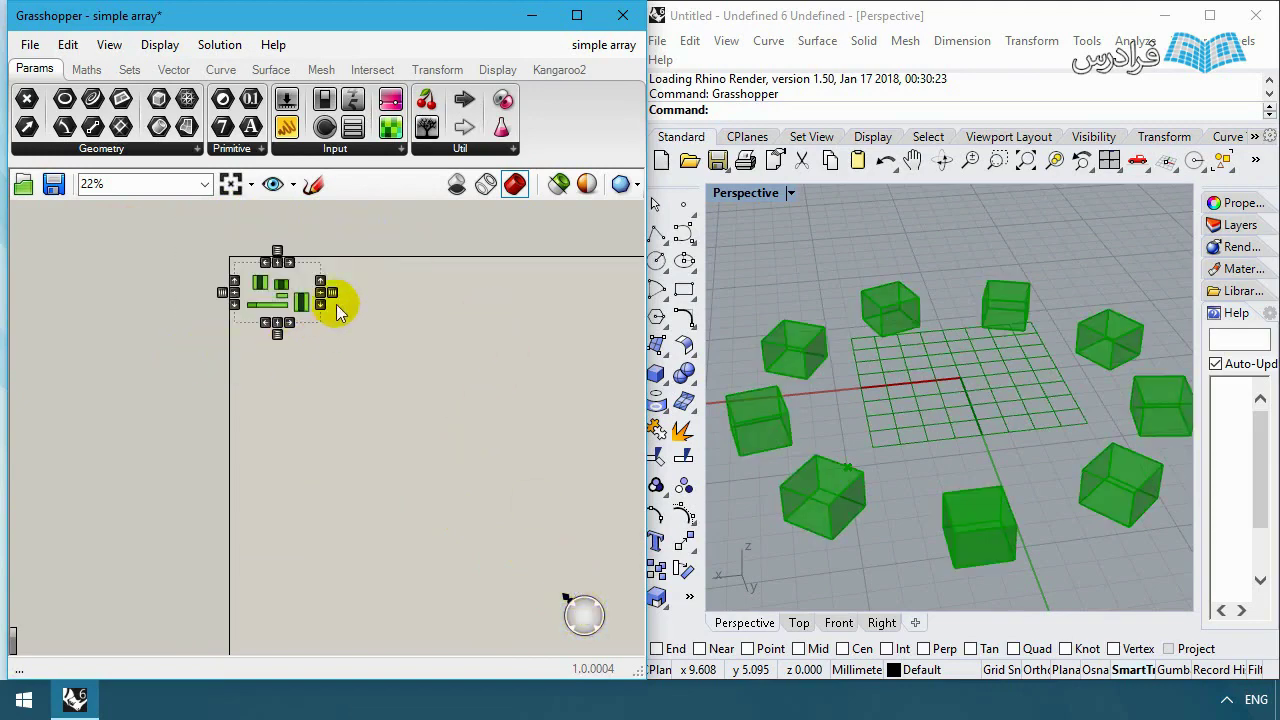
{"action": "left_click_drag", "start_coordinate": [303, 294], "coordinate": [606, 312]}
{"action": "left_click", "coordinate": [423, 437]}
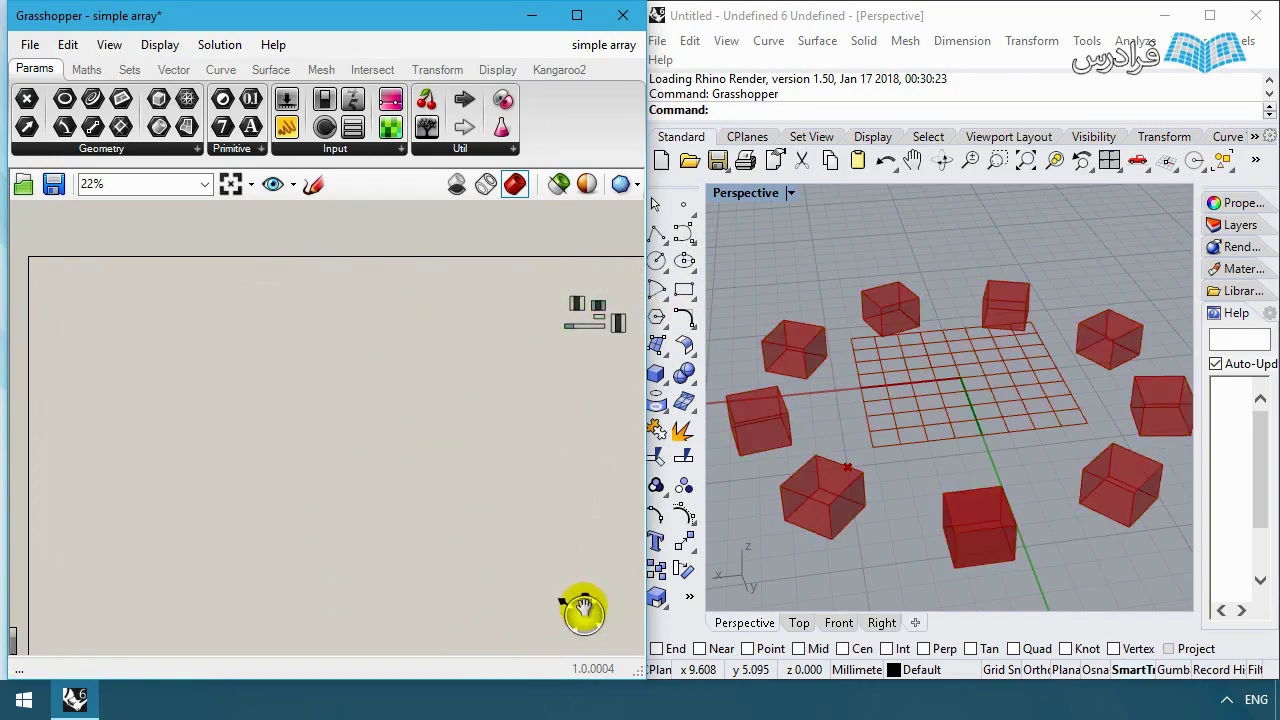
Step: Pan away from the relocated components and follow the compass back to them, zooming in and out on the group
{"action": "right_click_drag", "start_coordinate": [251, 403], "coordinate": [443, 546]}
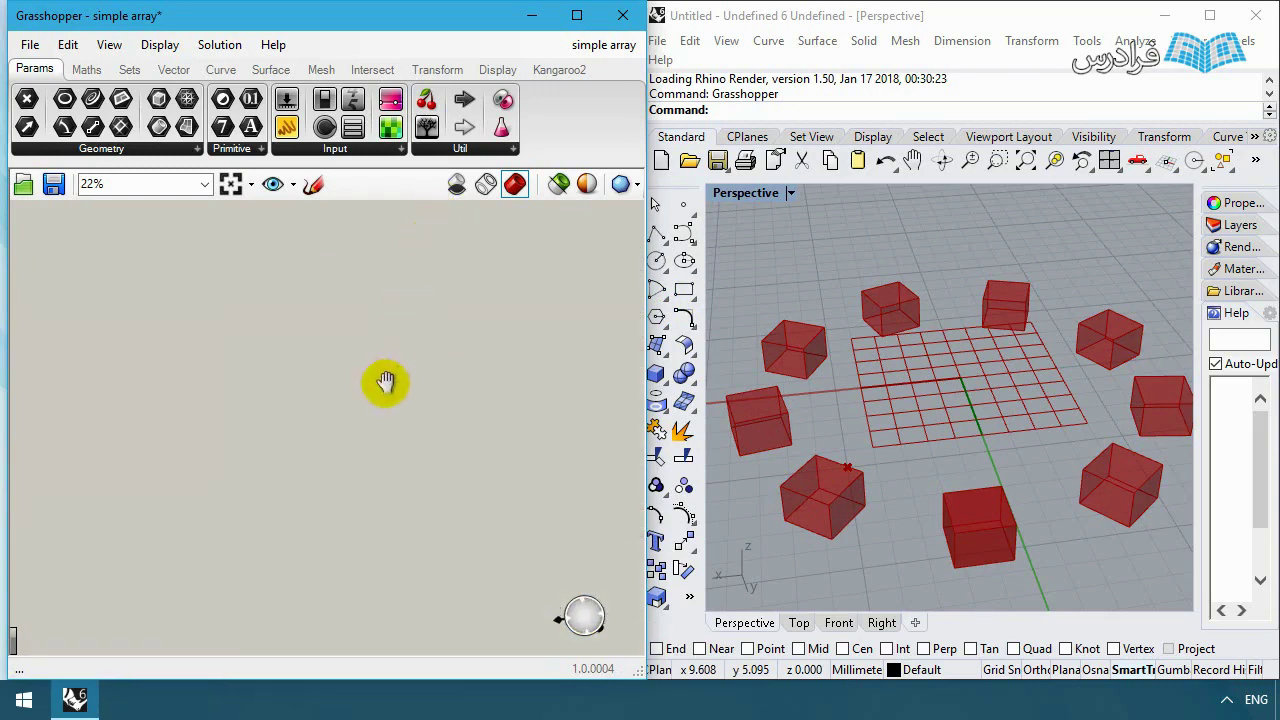
{"action": "right_click_drag", "start_coordinate": [385, 382], "coordinate": [200, 291]}
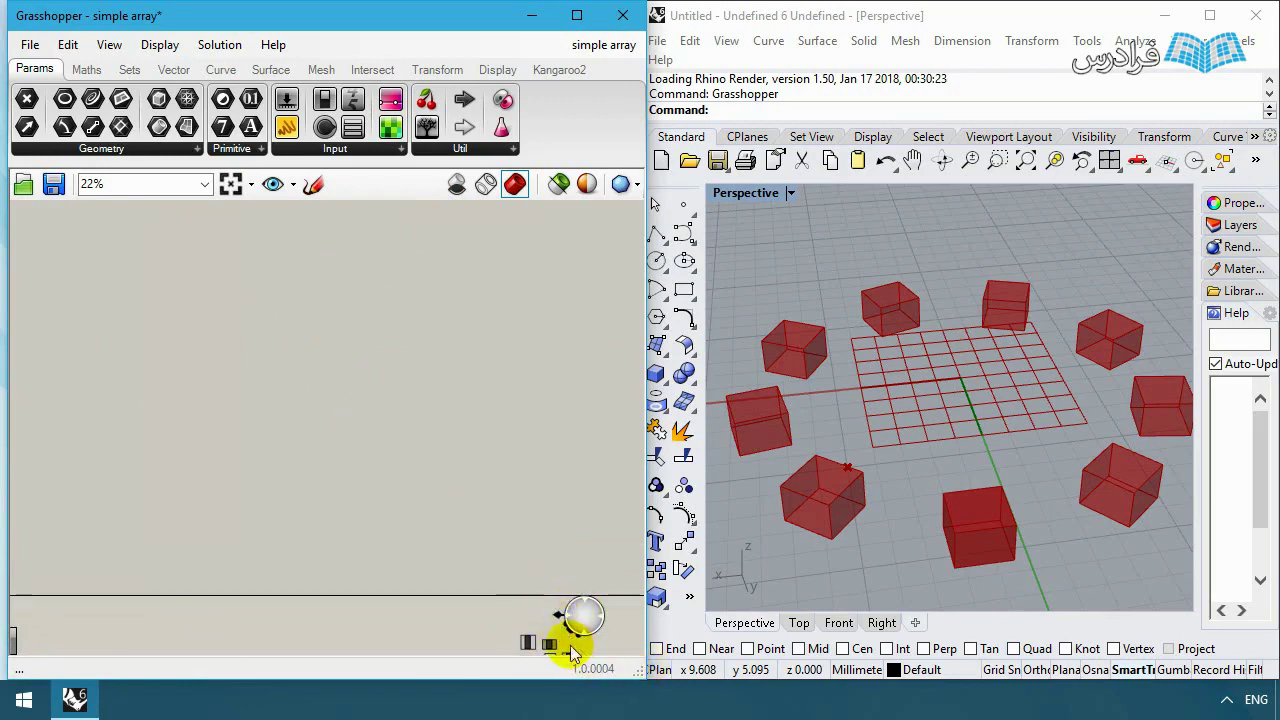
{"action": "right_click_drag", "start_coordinate": [574, 652], "coordinate": [543, 394]}
{"action": "scroll", "coordinate": [586, 514], "scroll_direction": "up", "scroll_amount": 3}
{"action": "right_click_drag", "start_coordinate": [586, 514], "coordinate": [414, 563]}
{"action": "scroll", "coordinate": [588, 570], "scroll_direction": "up", "scroll_amount": 4}
{"action": "scroll", "coordinate": [393, 573], "scroll_direction": "up", "scroll_amount": 1}
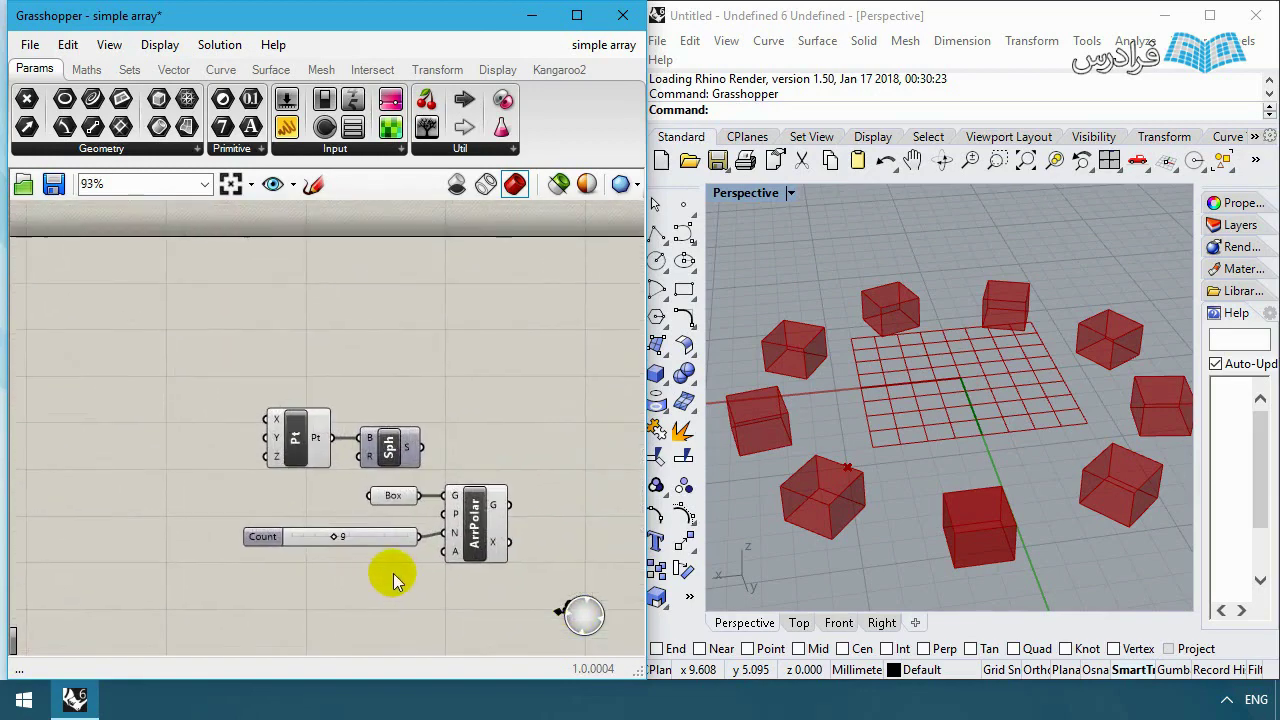
{"action": "scroll", "coordinate": [393, 573], "scroll_direction": "up", "scroll_amount": 3}
{"action": "scroll", "coordinate": [301, 440], "scroll_direction": "down", "scroll_amount": 4}
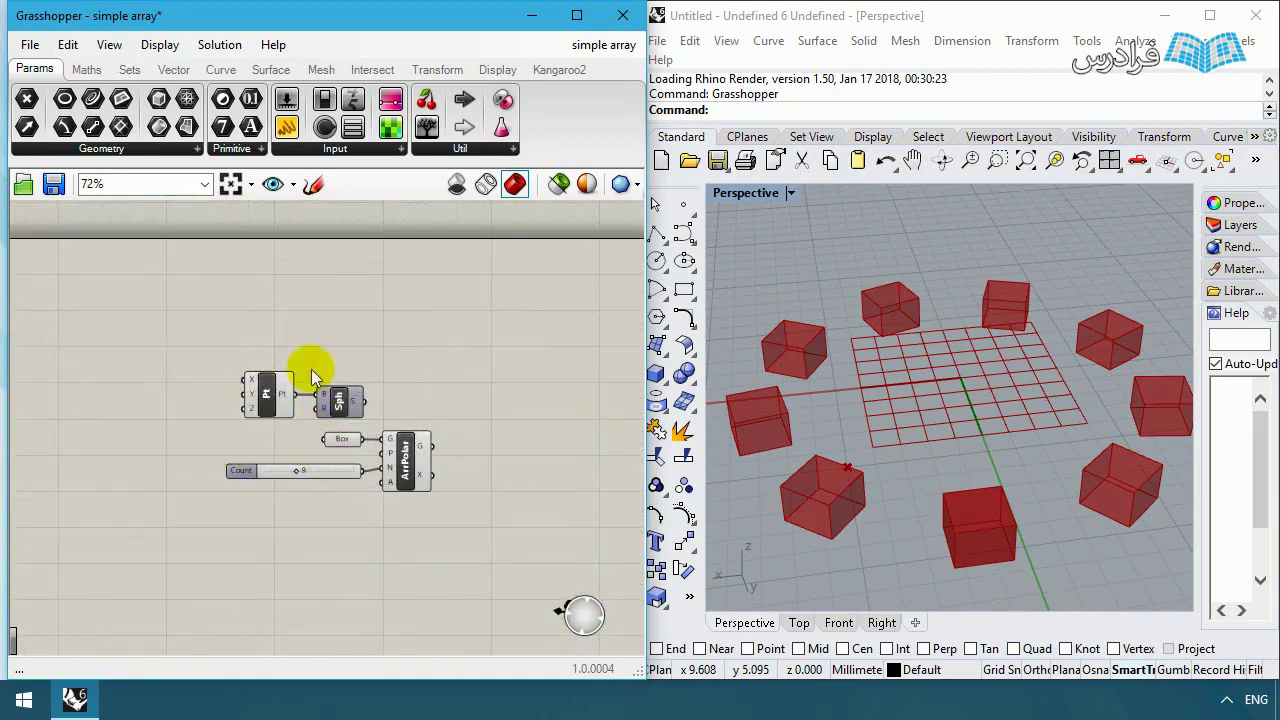
{"action": "scroll", "coordinate": [351, 445], "scroll_direction": "down", "scroll_amount": 5}
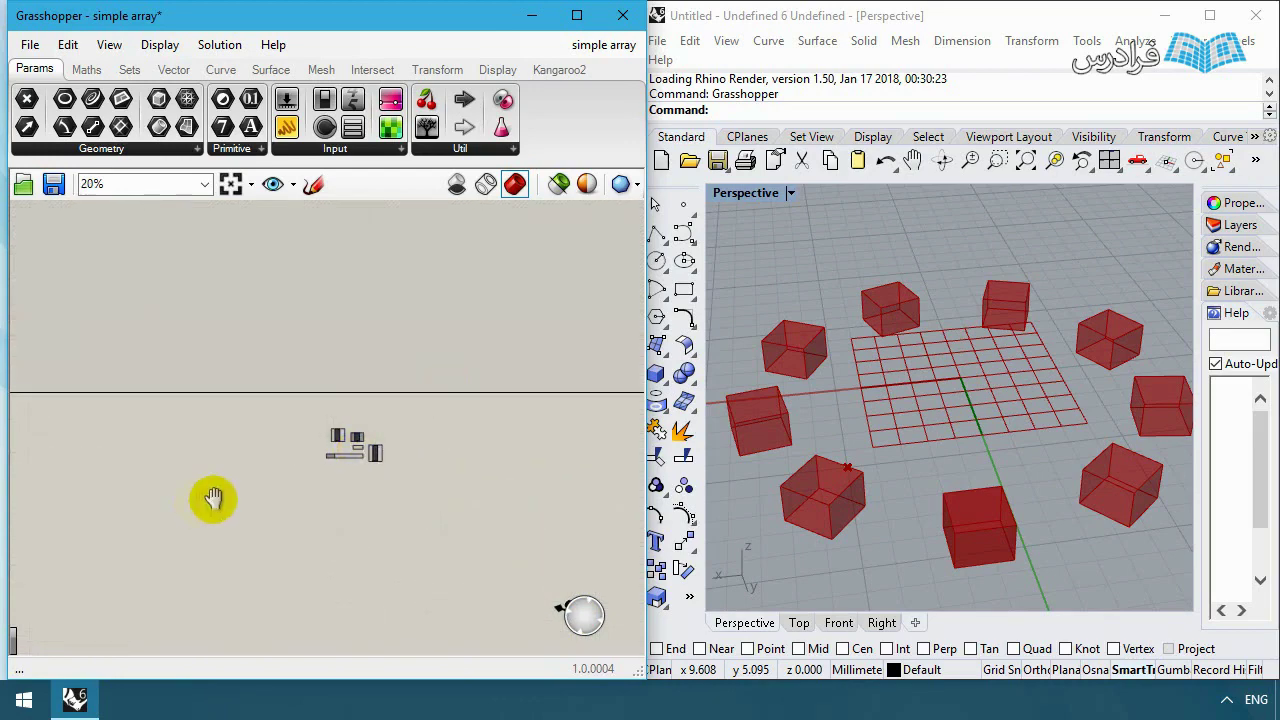
Step: Duplicate the five components farther down the canvas and examine how the compass marks both groups
{"action": "right_click_drag", "start_coordinate": [209, 500], "coordinate": [379, 387]}
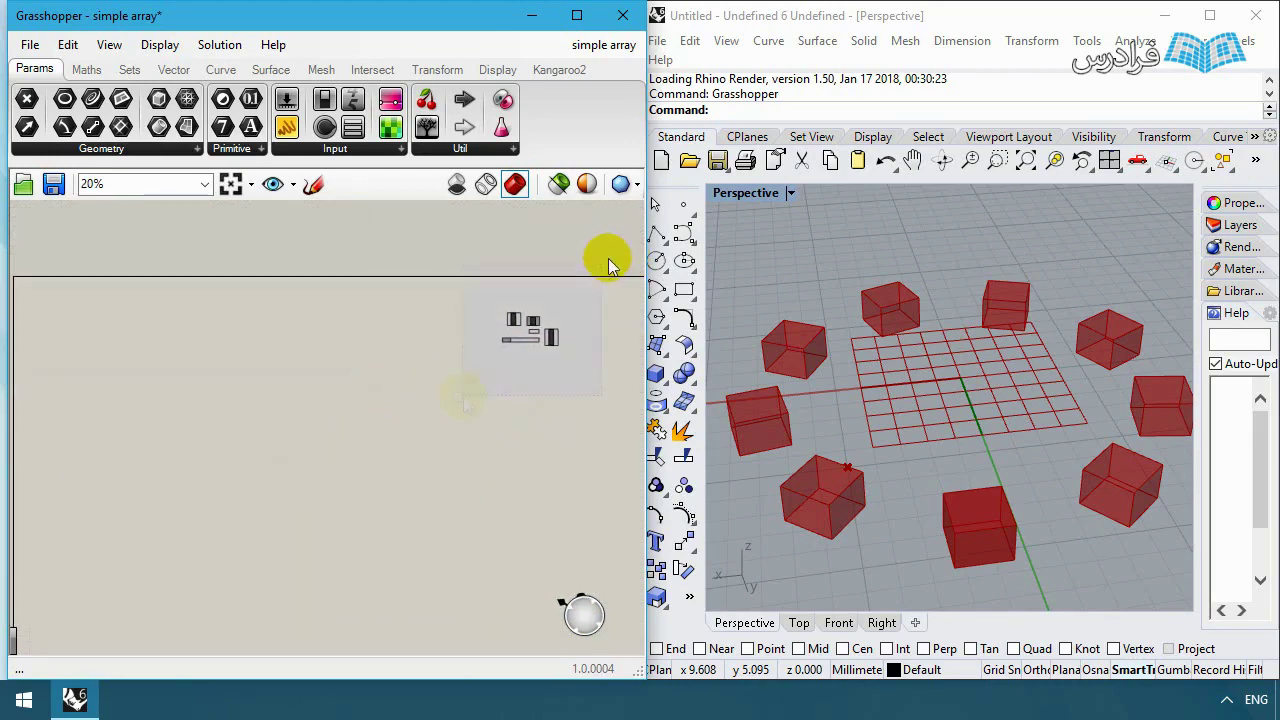
{"action": "left_click_drag", "start_coordinate": [608, 258], "coordinate": [604, 280]}
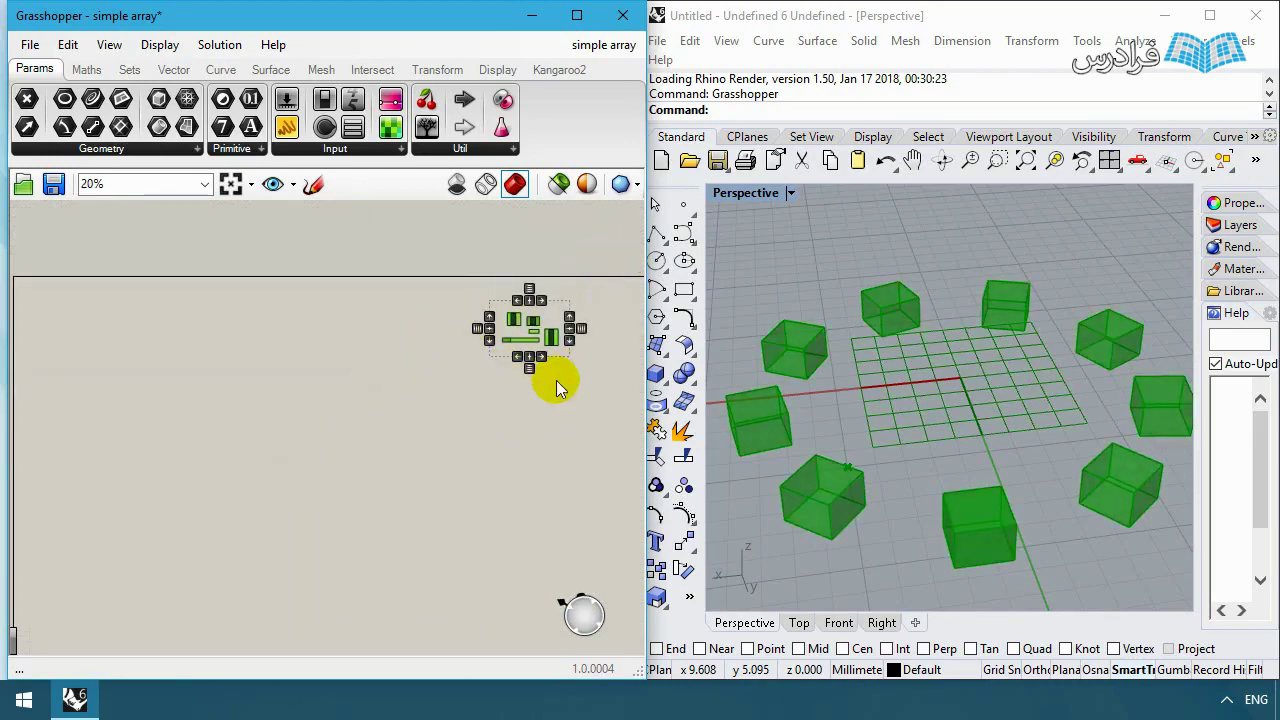
{"action": "mouse_move", "coordinate": [548, 338]}
{"action": "left_mouse_down"}
{"action": "mouse_move", "coordinate": [443, 634]}
{"action": "mouse_move", "coordinate": [457, 686]}
{"action": "mouse_move", "coordinate": [434, 629]}
{"action": "mouse_move", "coordinate": [438, 640]}
{"action": "left_mouse_up"}
{"action": "right_click_drag", "start_coordinate": [520, 370], "coordinate": [556, 460]}
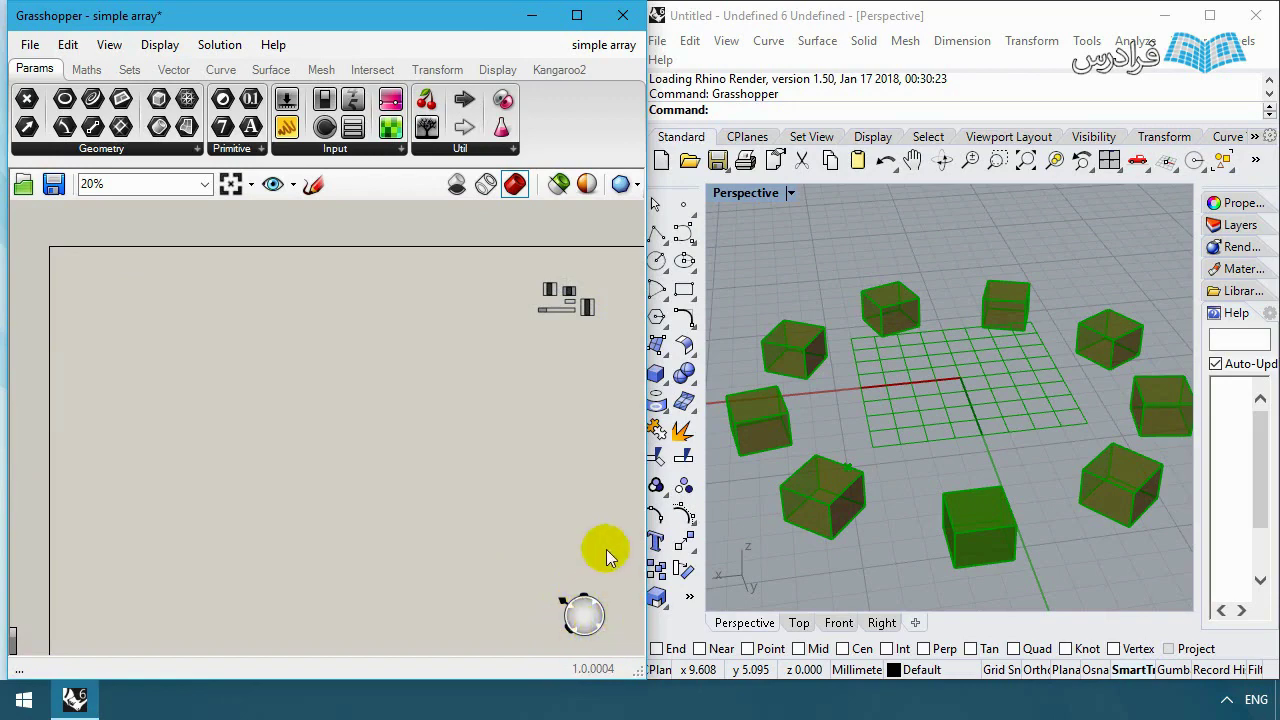
{"action": "right_click_drag", "start_coordinate": [606, 549], "coordinate": [375, 427]}
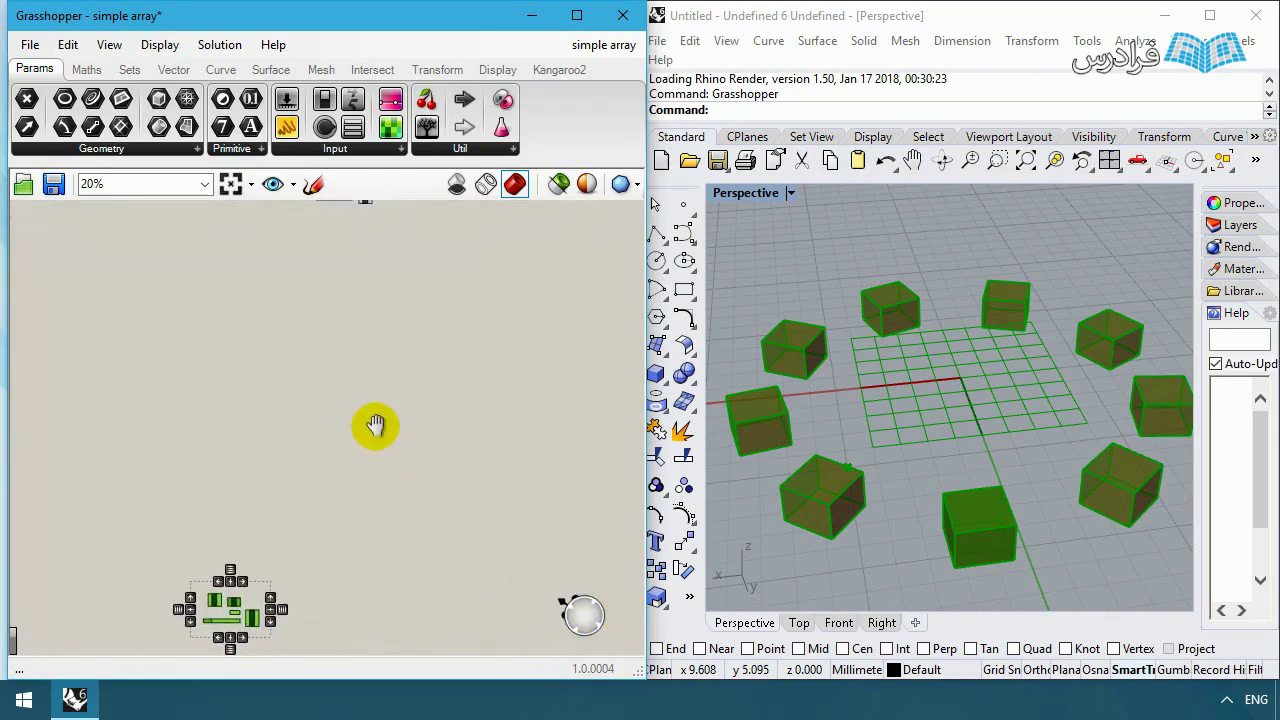
{"action": "scroll", "coordinate": [339, 459], "scroll_direction": "down", "scroll_amount": 2}
{"action": "left_click", "coordinate": [339, 459]}
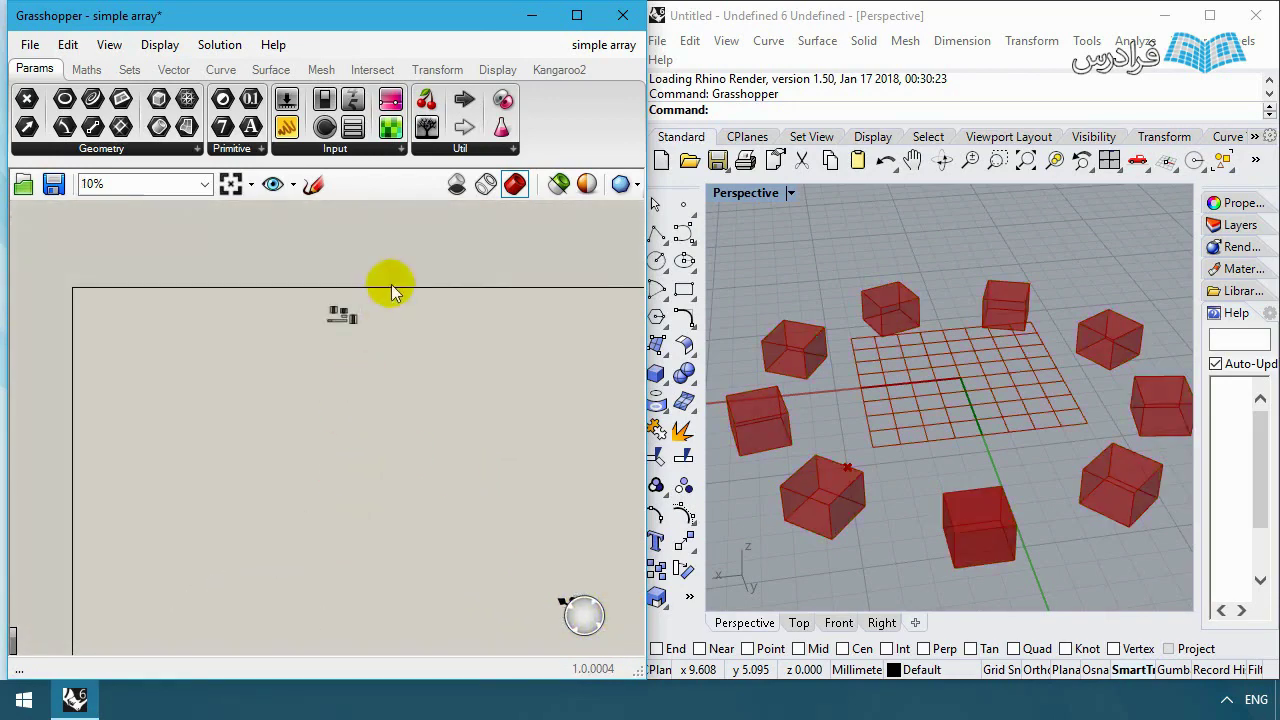
Step: Select all five components with a crossing window and move them together back toward the canvas's left edge
{"action": "left_click_drag", "start_coordinate": [352, 285], "coordinate": [268, 355]}
{"action": "scroll", "coordinate": [306, 314], "scroll_direction": "up", "scroll_amount": 3}
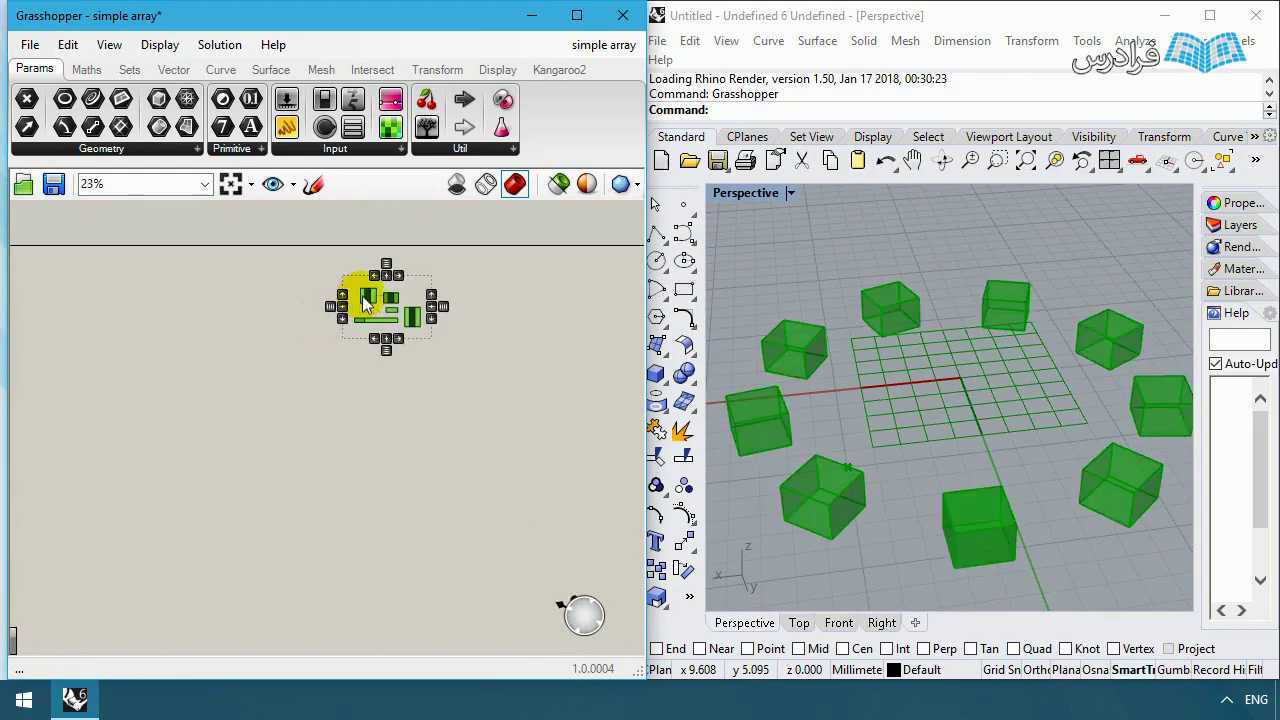
{"action": "left_click_drag", "start_coordinate": [365, 305], "coordinate": [215, 347]}
{"action": "left_click", "coordinate": [289, 275]}
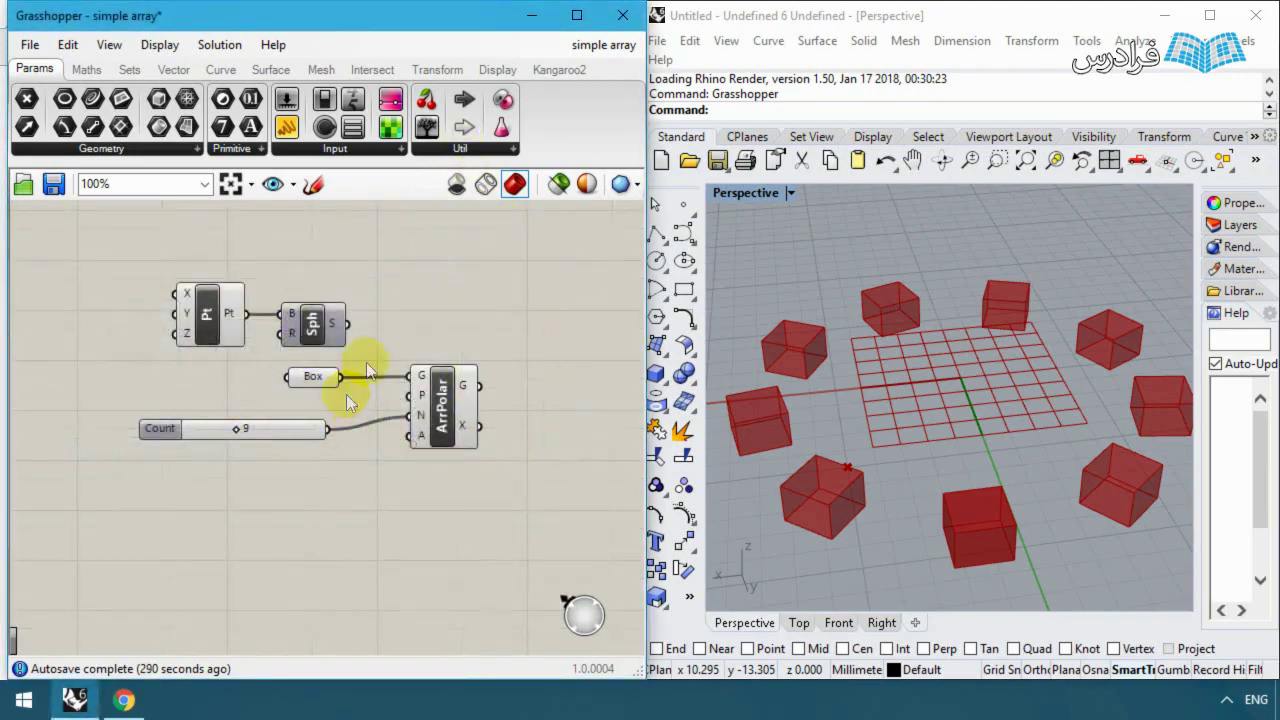
Step: Move the Sph and Pt components up, away from Box, and shift the Box component slightly left
{"action": "scroll", "coordinate": [285, 421], "scroll_direction": "up", "scroll_amount": 1}
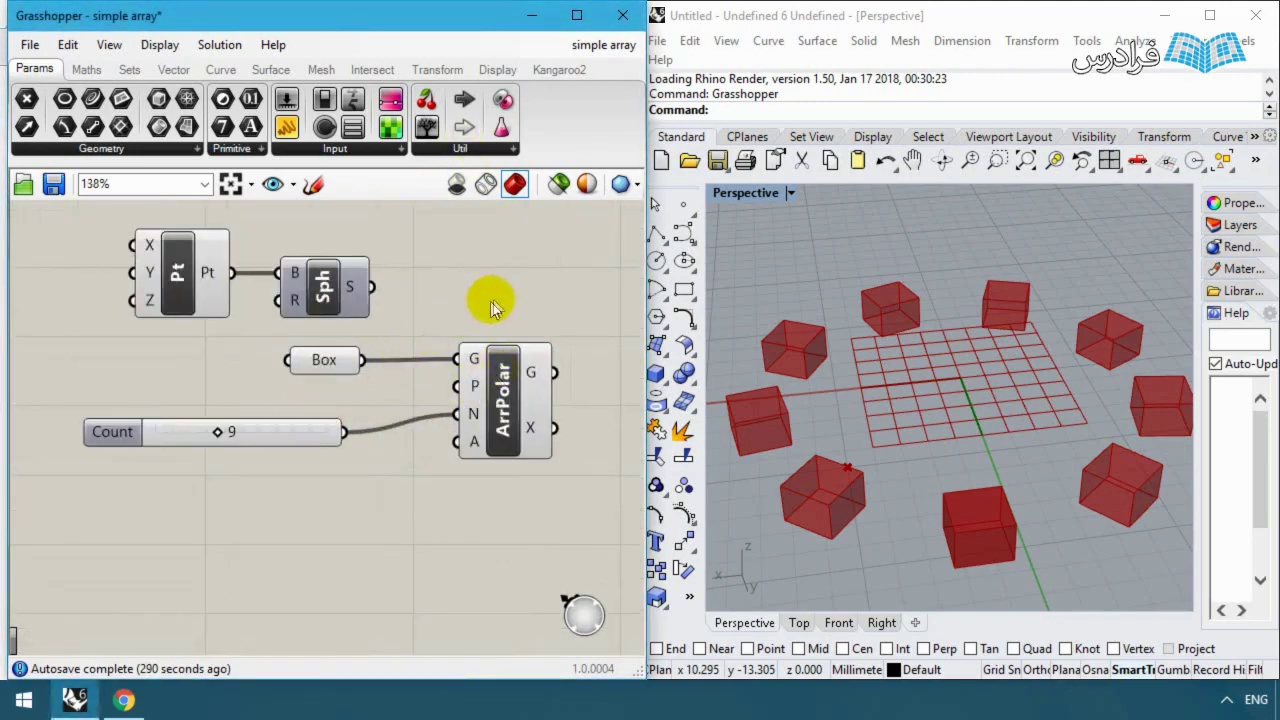
{"action": "scroll", "coordinate": [461, 328], "scroll_direction": "up", "scroll_amount": 1}
{"action": "left_click_drag", "start_coordinate": [300, 323], "coordinate": [290, 278]}
{"action": "left_click_drag", "start_coordinate": [155, 300], "coordinate": [152, 256]}
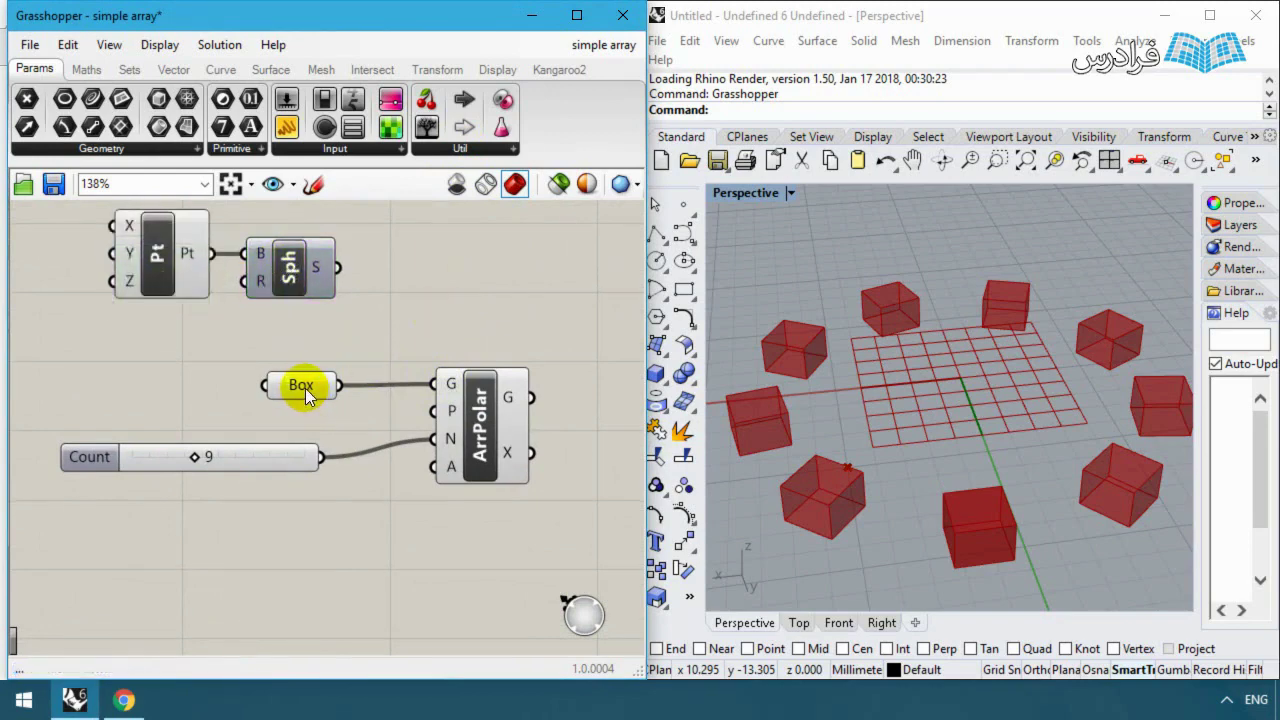
{"action": "left_click", "coordinate": [305, 388]}
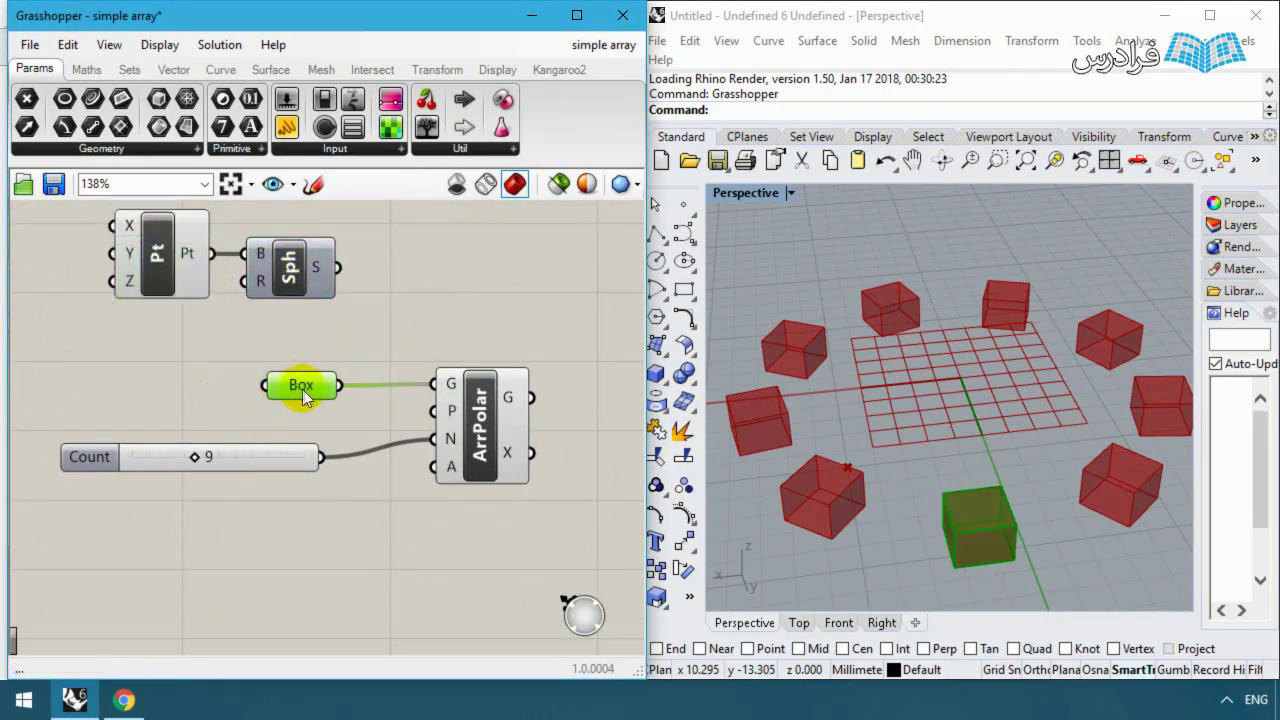
{"action": "left_click_drag", "start_coordinate": [304, 387], "coordinate": [280, 385]}
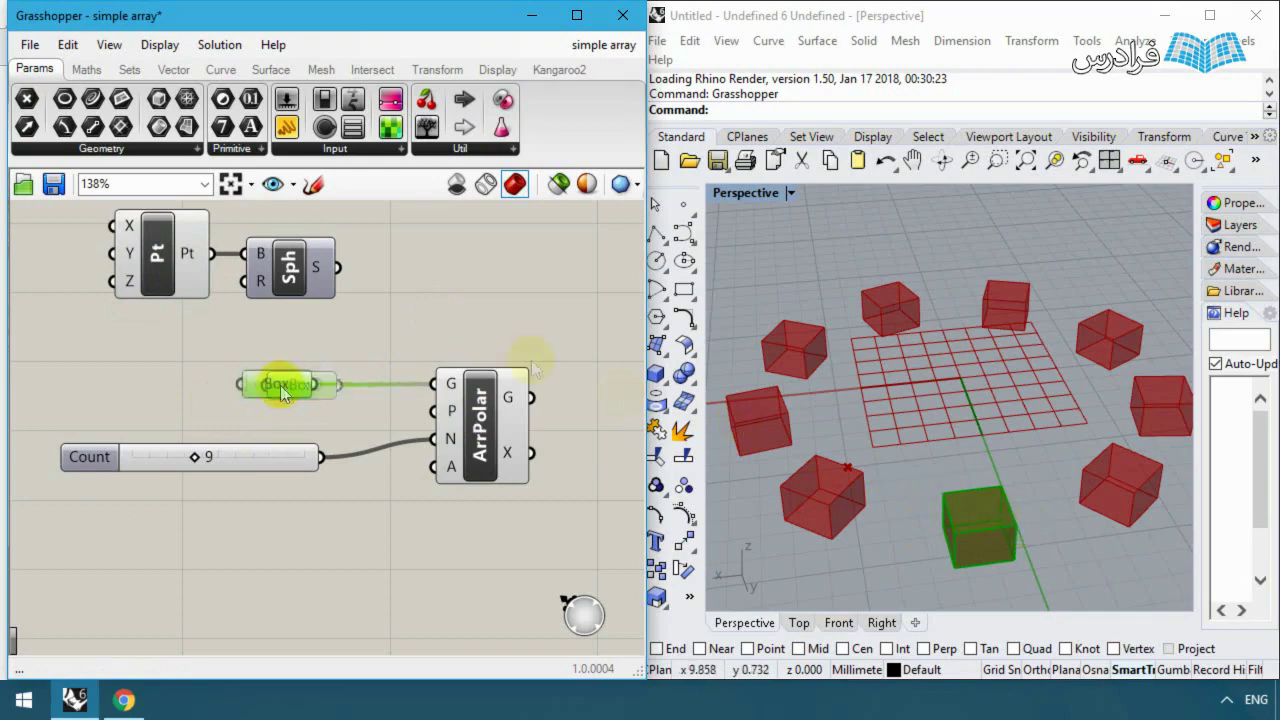
{"action": "left_click", "coordinate": [520, 440]}
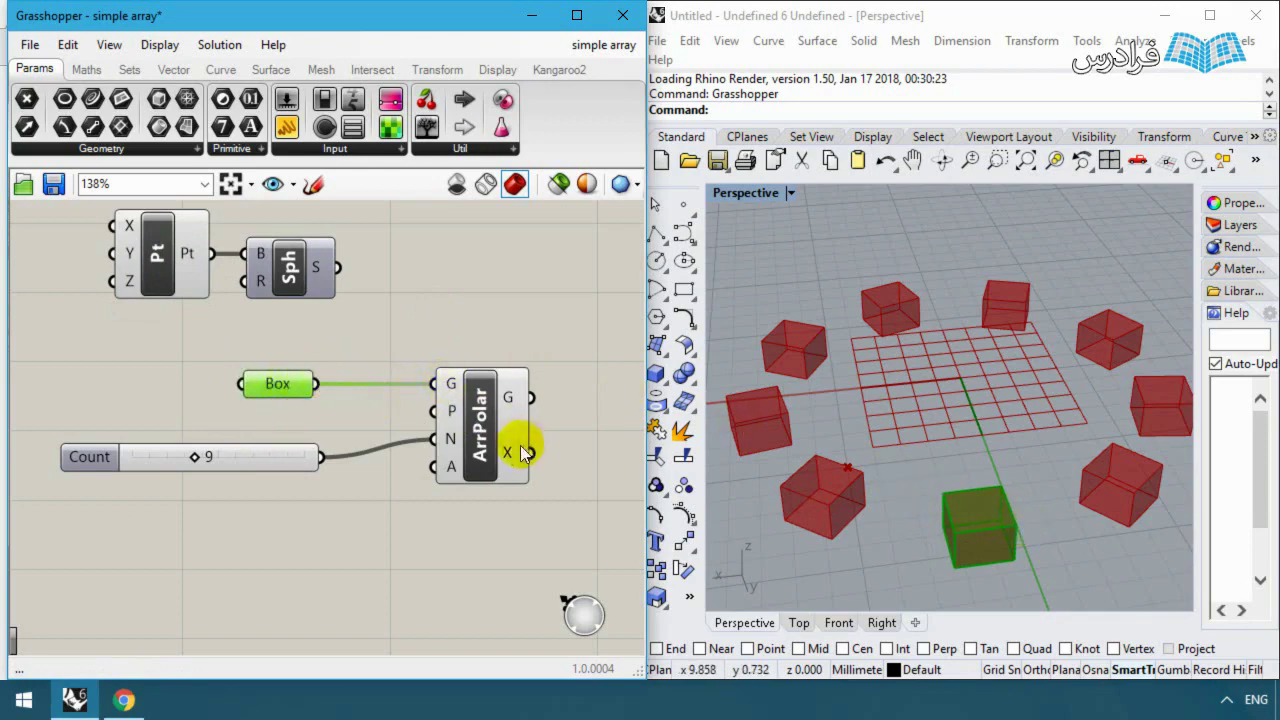
Step: Place a panel beside the ArrPolar component and connect it to ArrPolar's G output to list the arrayed geometry
{"action": "left_click_drag", "start_coordinate": [386, 456], "coordinate": [450, 460]}
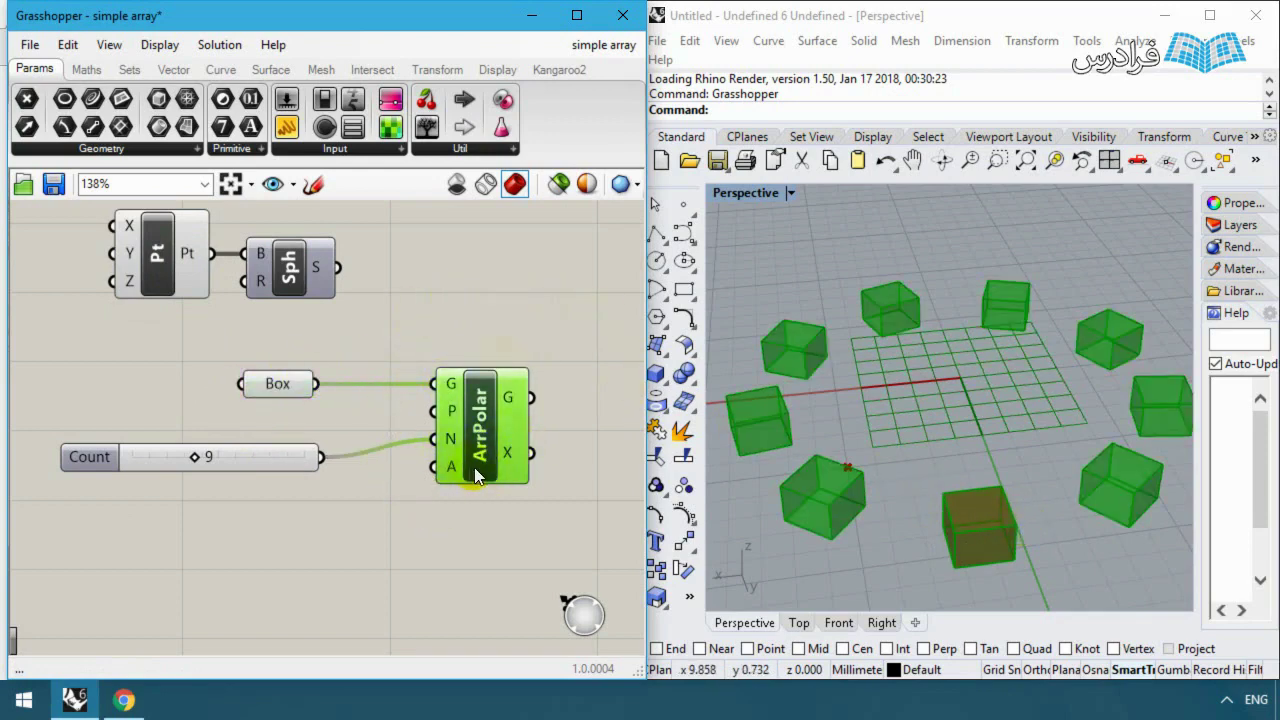
{"action": "left_click", "coordinate": [472, 344]}
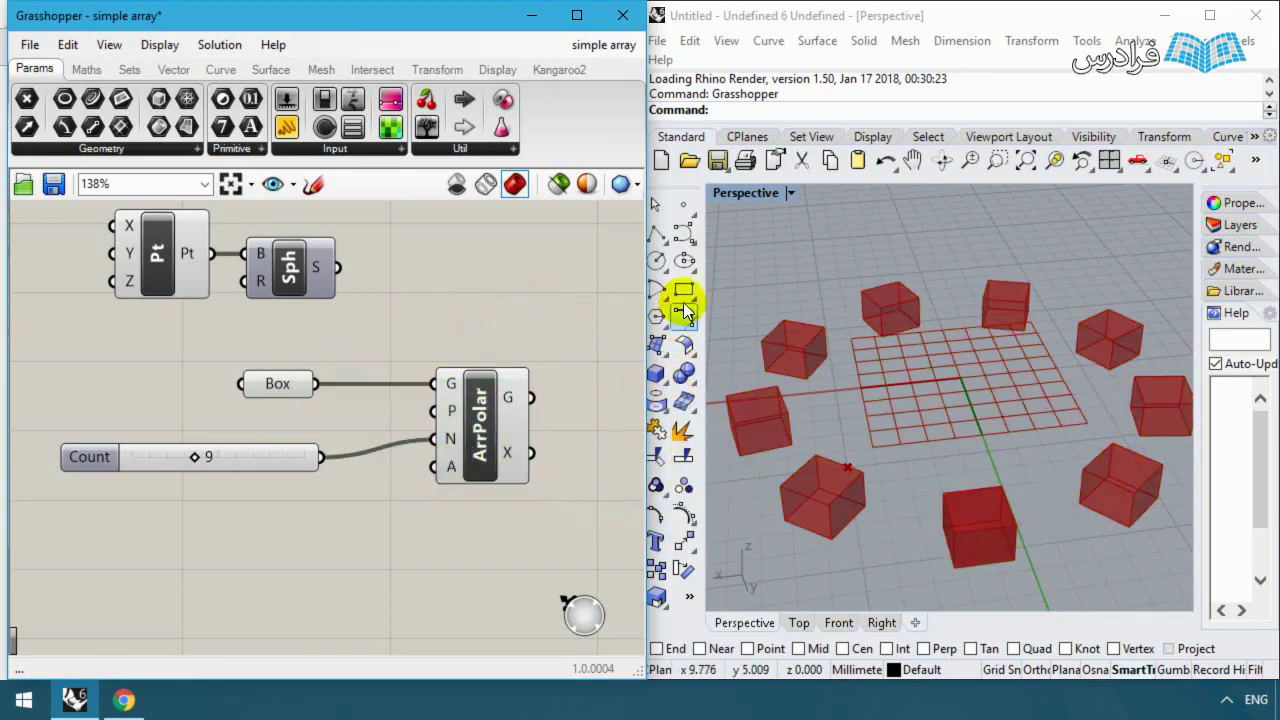
{"action": "right_click_drag", "start_coordinate": [530, 311], "coordinate": [410, 320]}
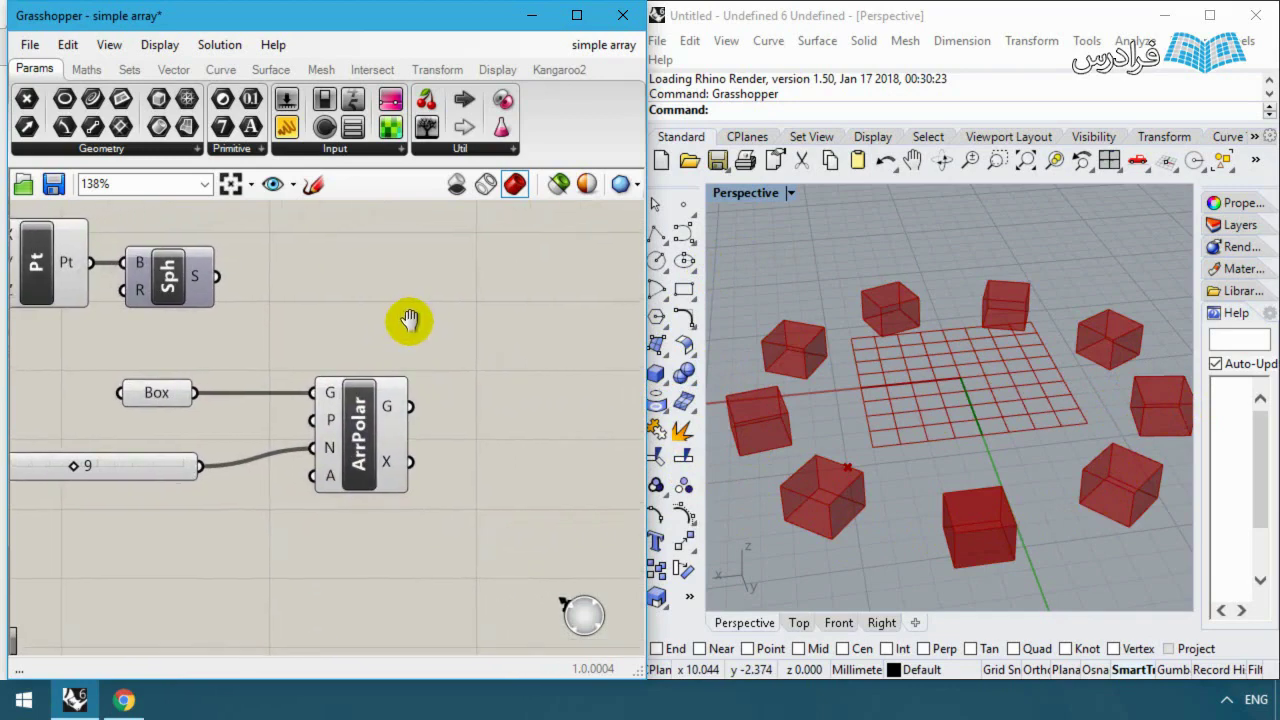
{"action": "mouse_move", "coordinate": [390, 408]}
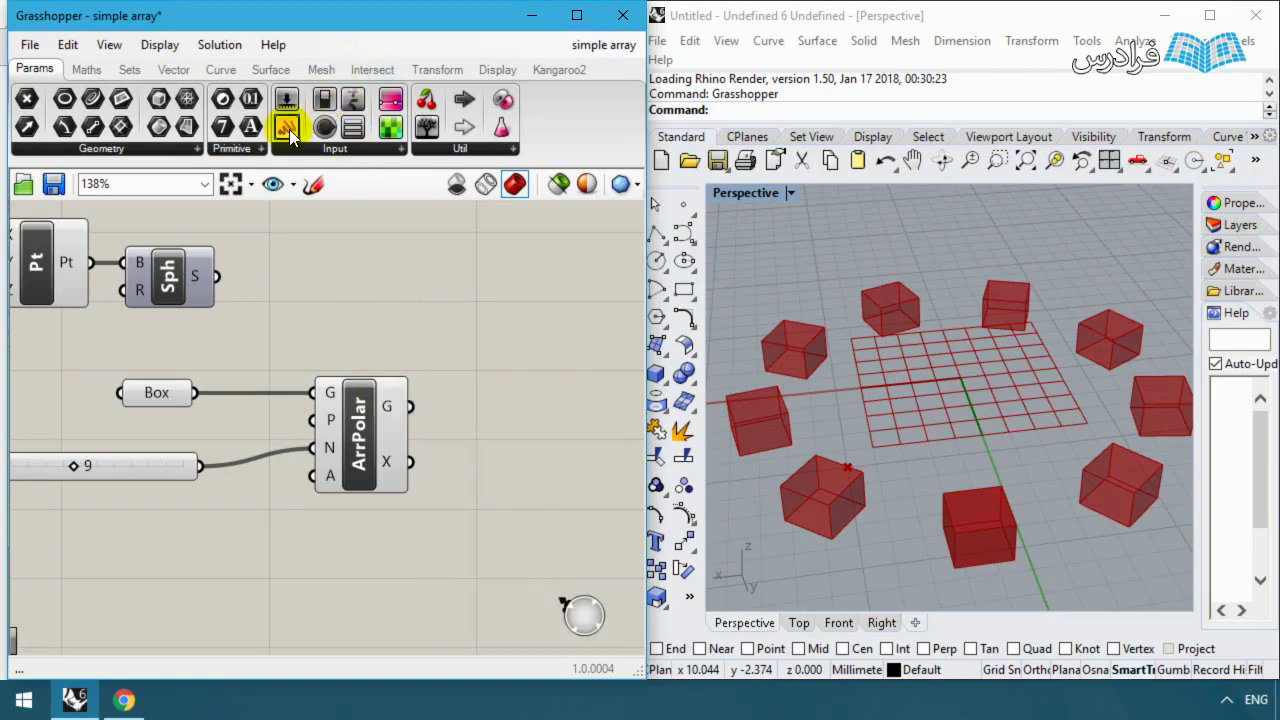
{"action": "left_click_drag", "start_coordinate": [288, 127], "coordinate": [478, 424]}
{"action": "scroll", "coordinate": [374, 472], "scroll_direction": "down", "scroll_amount": 2}
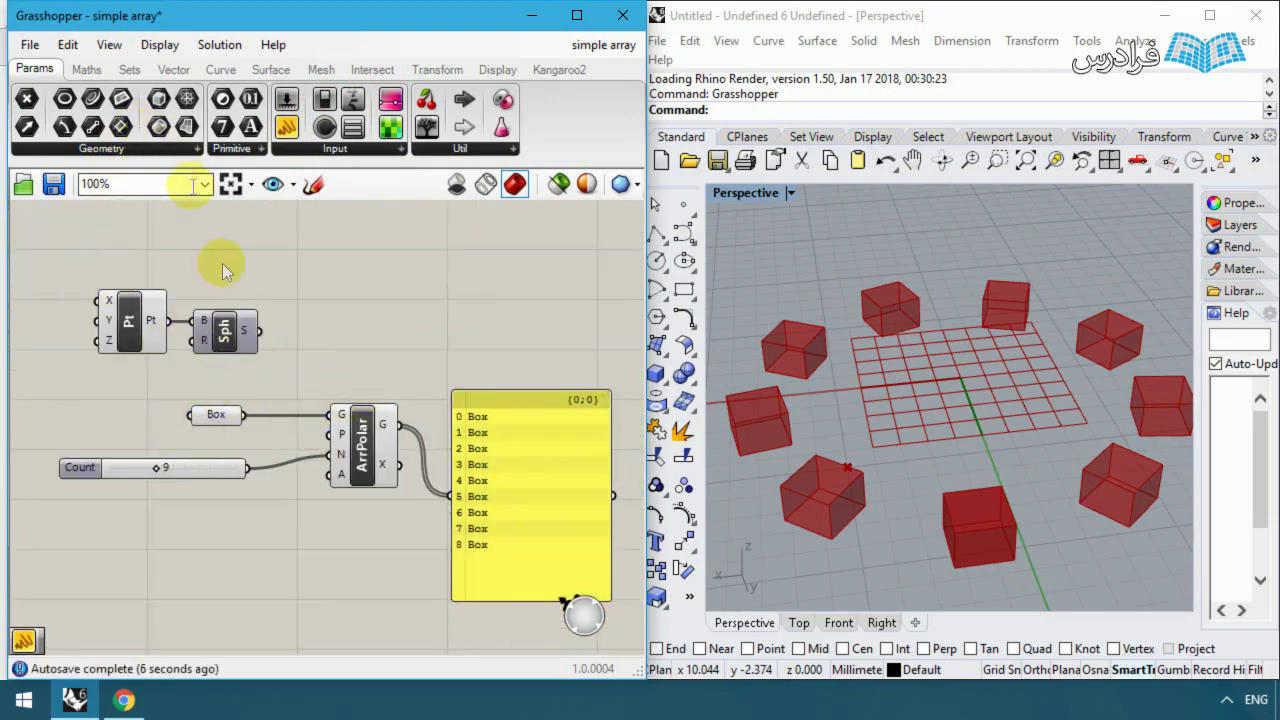
Step: Move the Count slider closer to ArrPolar and raise the panel level with ArrPolar's G output
{"action": "left_click_drag", "start_coordinate": [269, 385], "coordinate": [118, 454]}
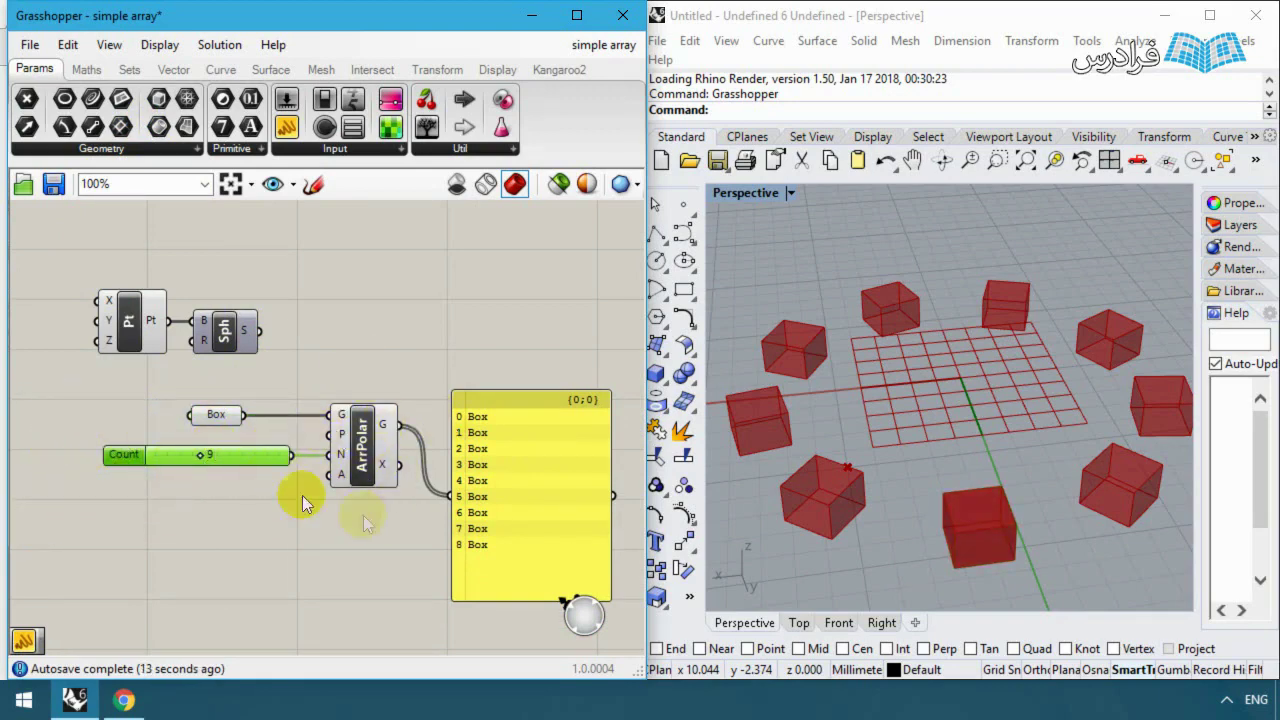
{"action": "left_click", "coordinate": [360, 455]}
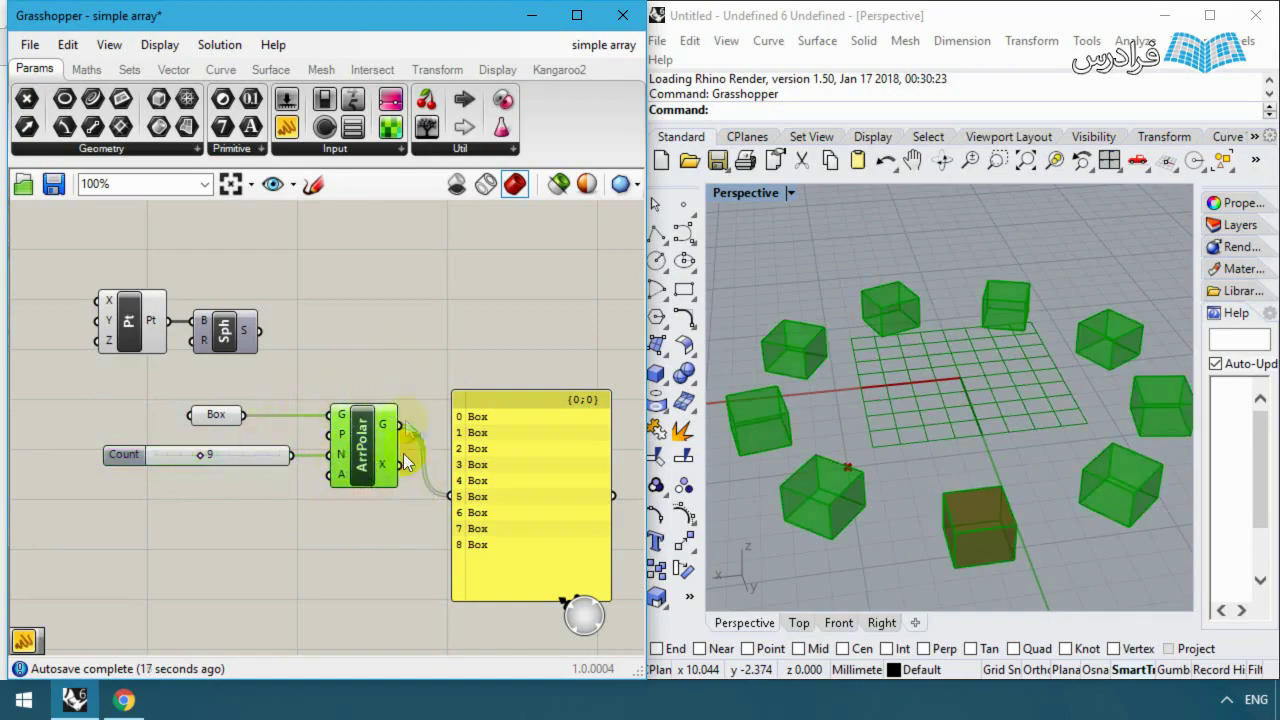
{"action": "left_click", "coordinate": [548, 496]}
{"action": "left_click_drag", "start_coordinate": [554, 526], "coordinate": [550, 451]}
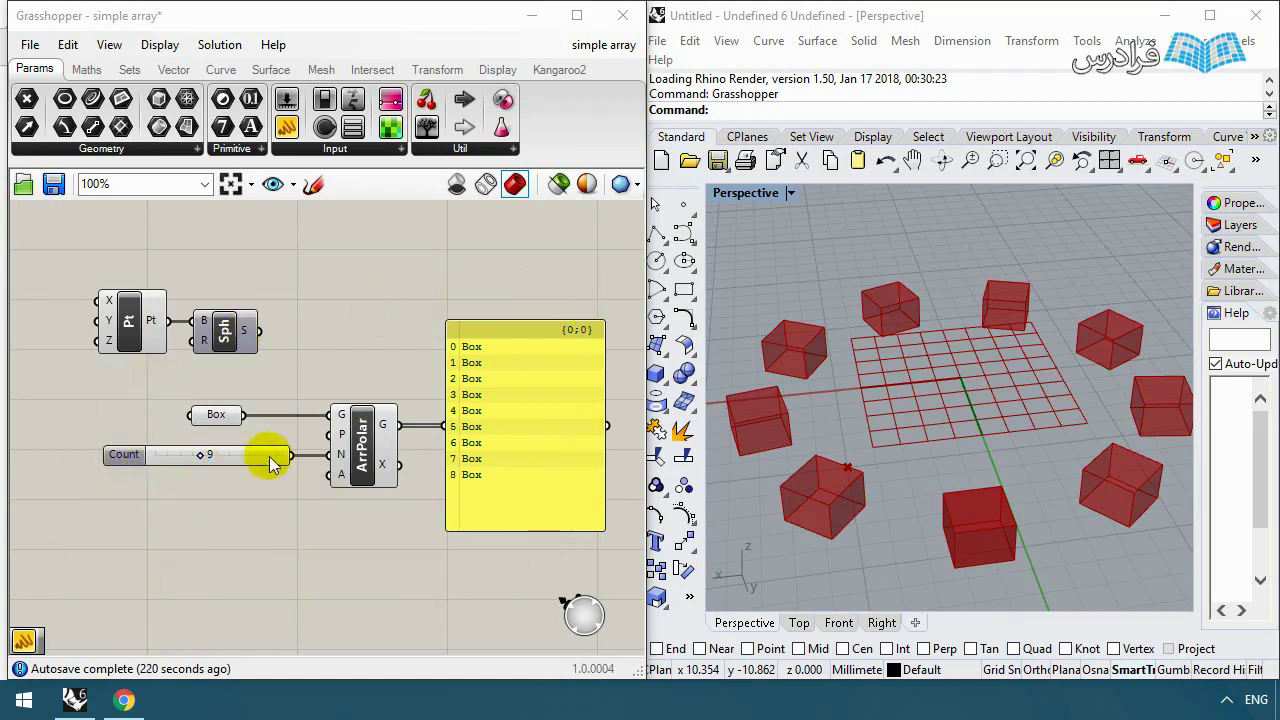
Step: Set the Count slider to 8 and shift it slightly left on the canvas
{"action": "left_click", "coordinate": [203, 459]}
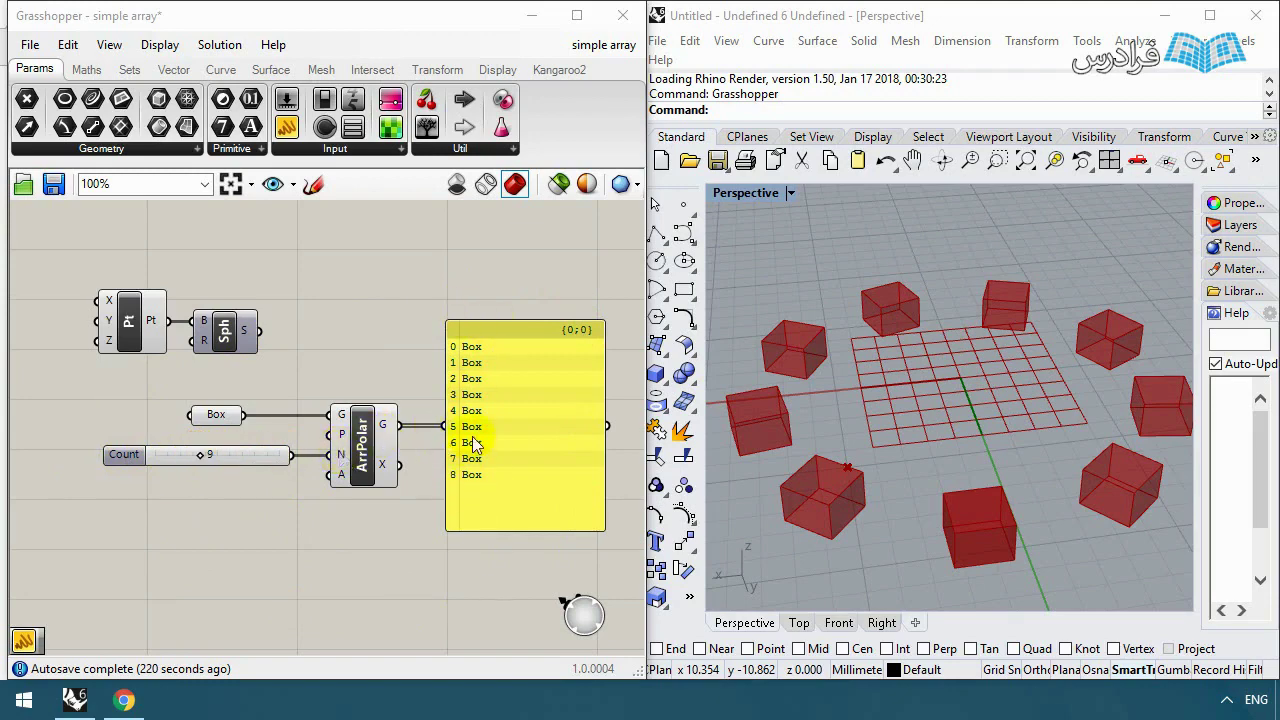
{"action": "left_click", "coordinate": [200, 456]}
{"action": "left_click_drag", "start_coordinate": [200, 455], "coordinate": [164, 449]}
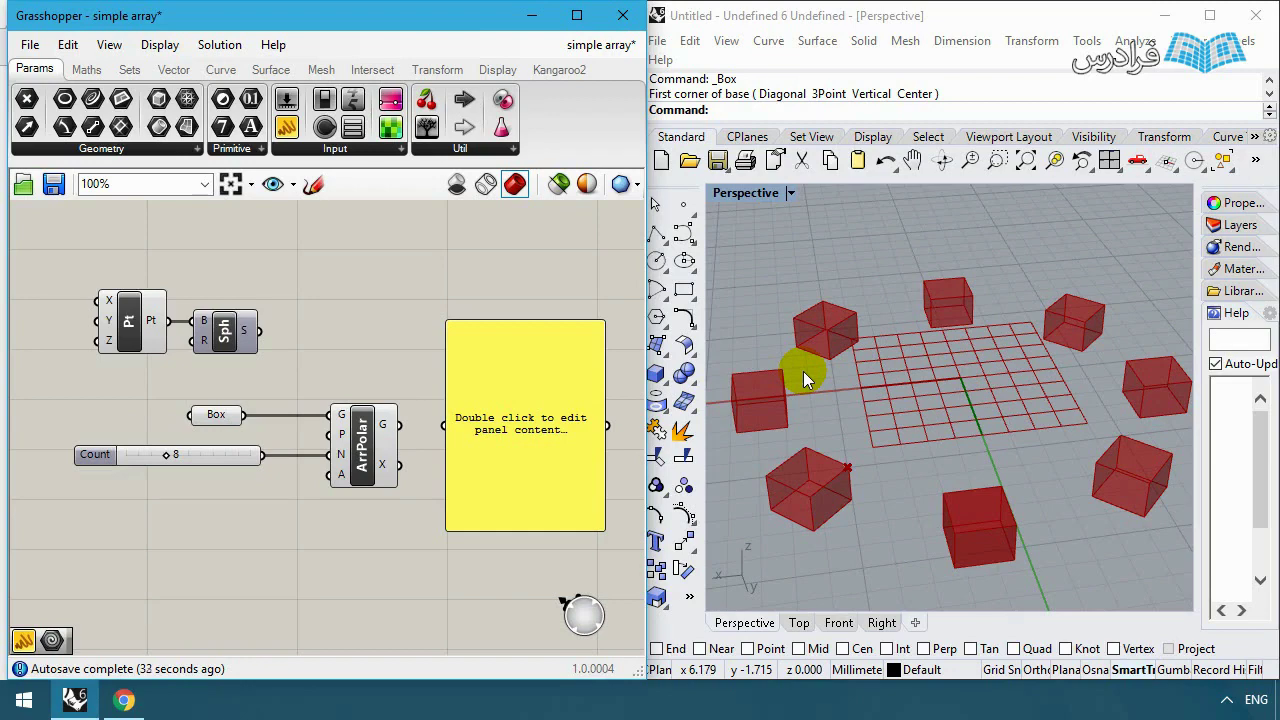
Step: Open the Grasshopper definition named area from the ch1 folder
{"action": "left_click", "coordinate": [30, 45]}
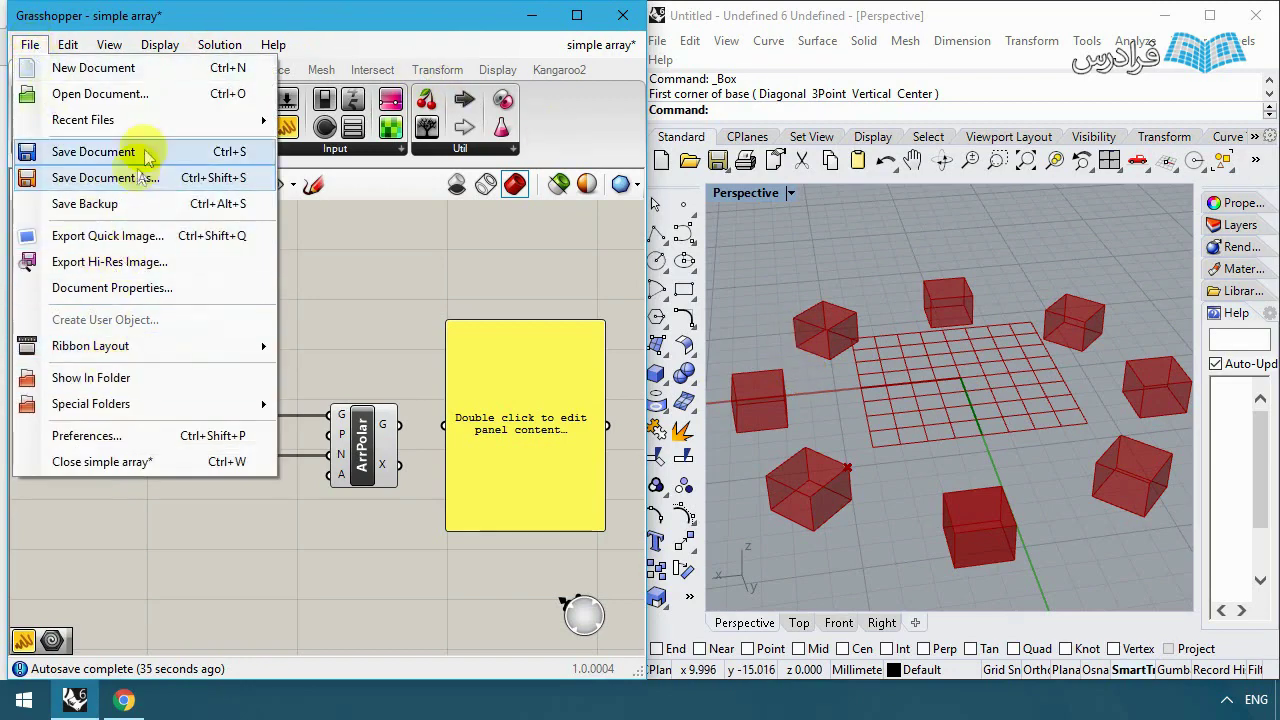
{"action": "left_click", "coordinate": [165, 92]}
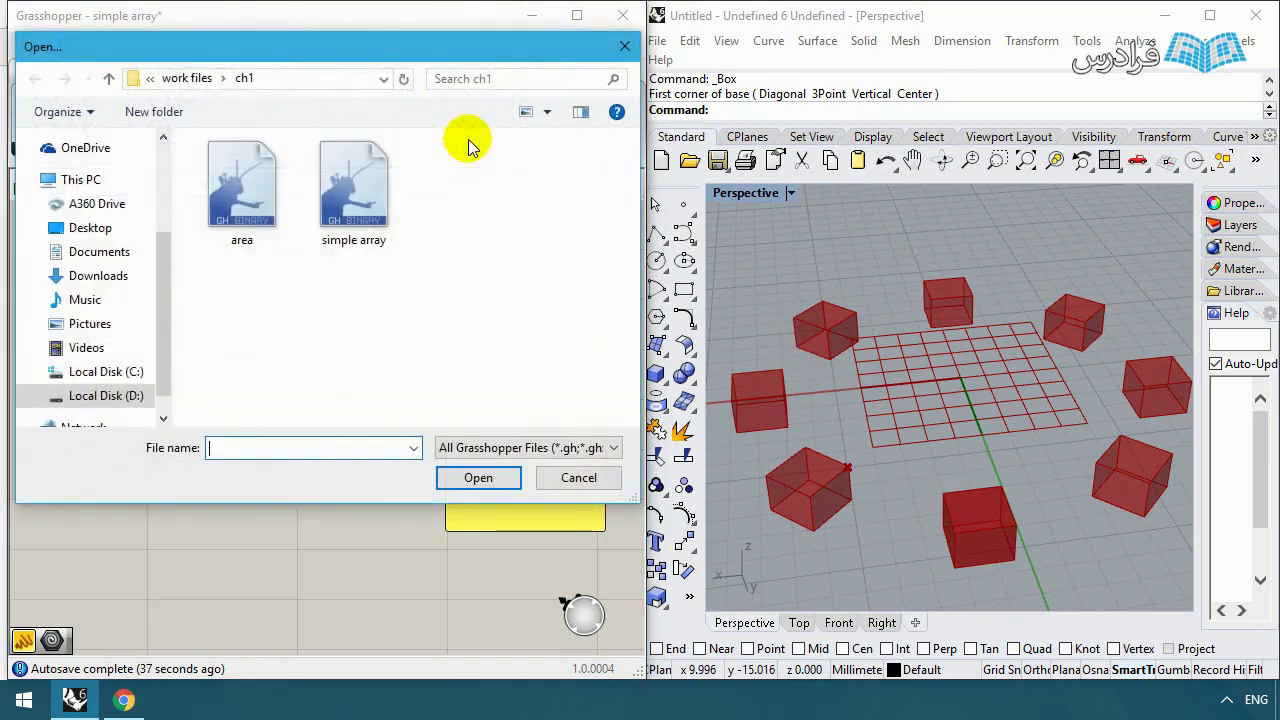
{"action": "left_click", "coordinate": [238, 208]}
{"action": "double_click", "coordinate": [238, 208]}
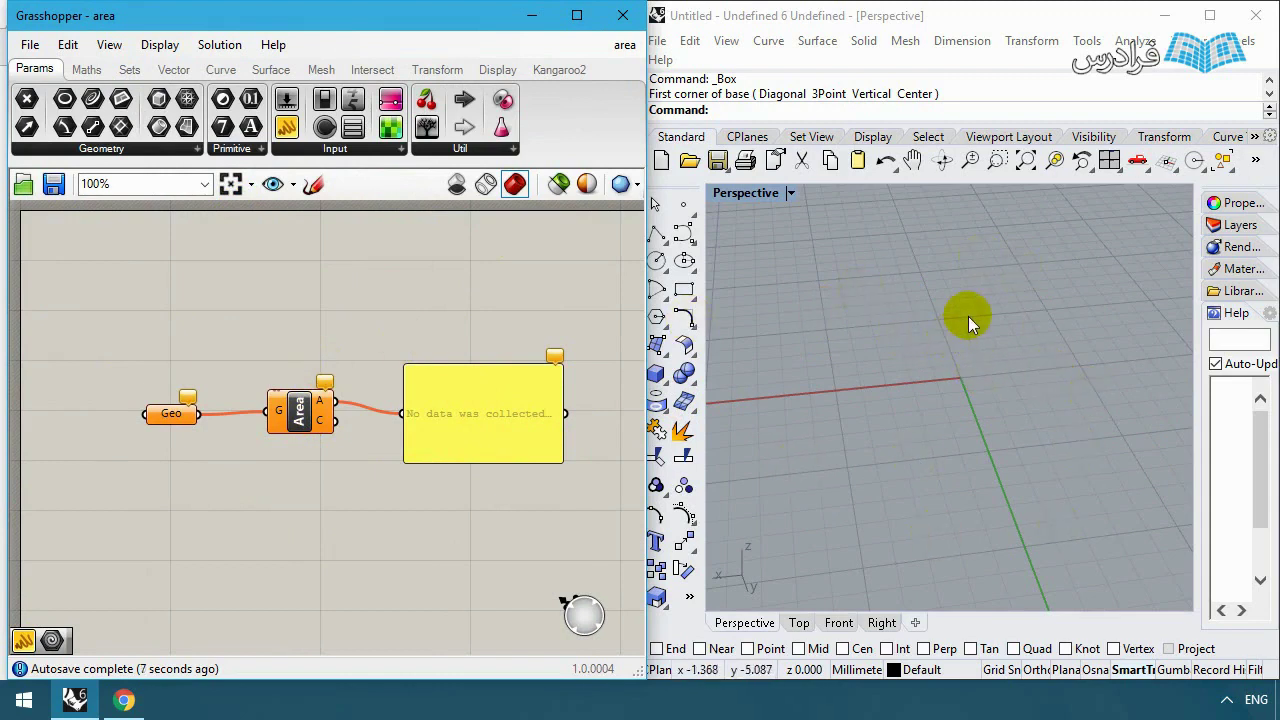
Step: Move the Geo parameter, Area component and panel up and left, closing the gaps between them
{"action": "right_click_drag", "start_coordinate": [293, 379], "coordinate": [315, 408]}
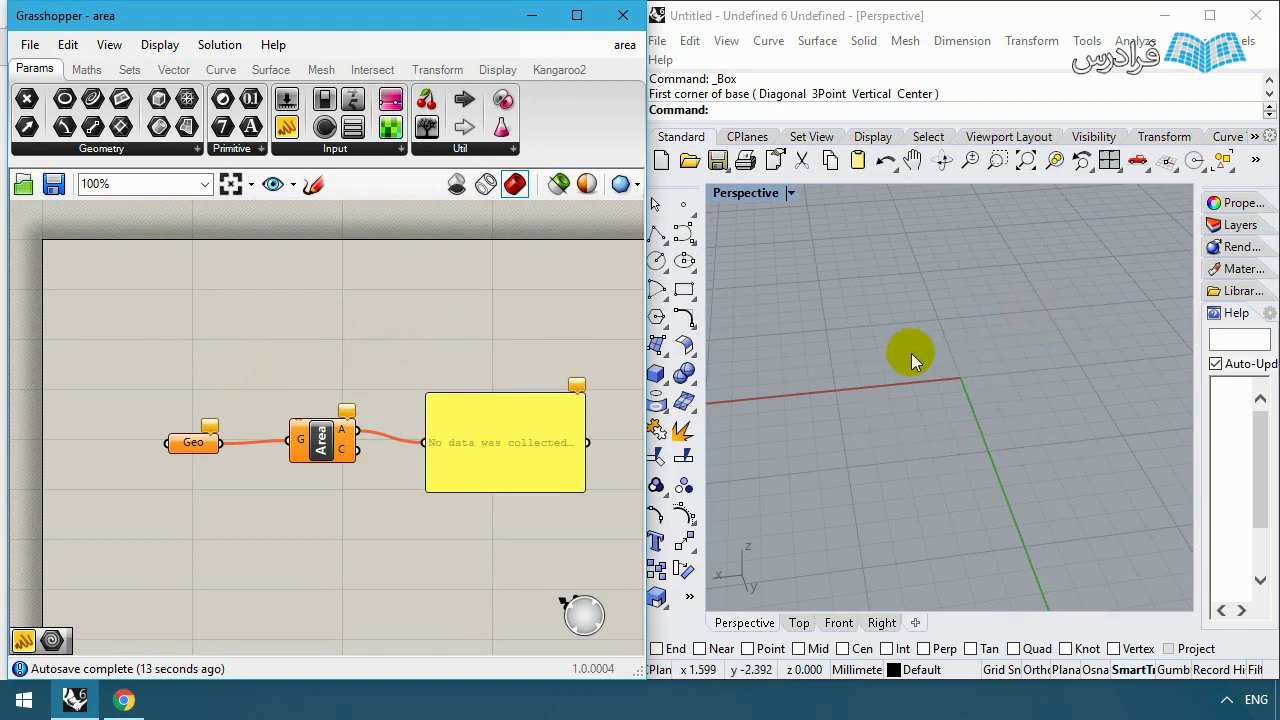
{"action": "mouse_move", "coordinate": [193, 442]}
{"action": "left_mouse_down"}
{"action": "mouse_move", "coordinate": [194, 398]}
{"action": "mouse_move", "coordinate": [178, 432]}
{"action": "left_mouse_up"}
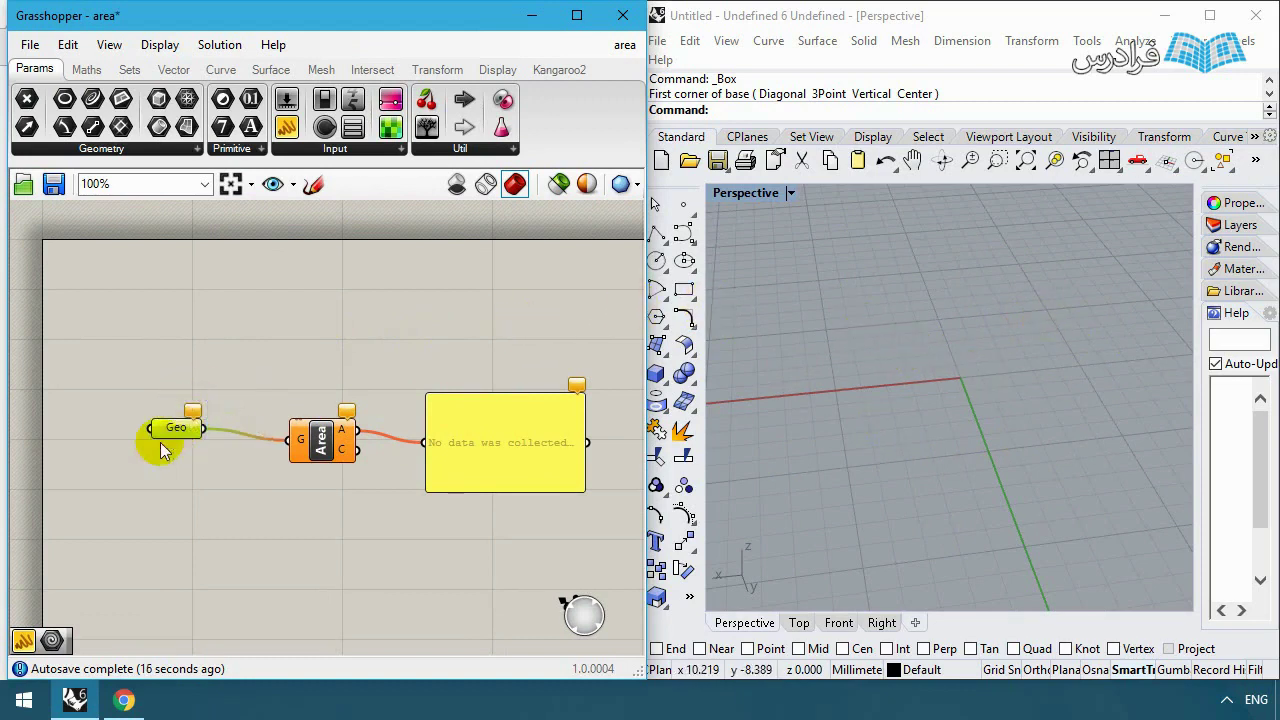
{"action": "left_click_drag", "start_coordinate": [320, 450], "coordinate": [267, 440]}
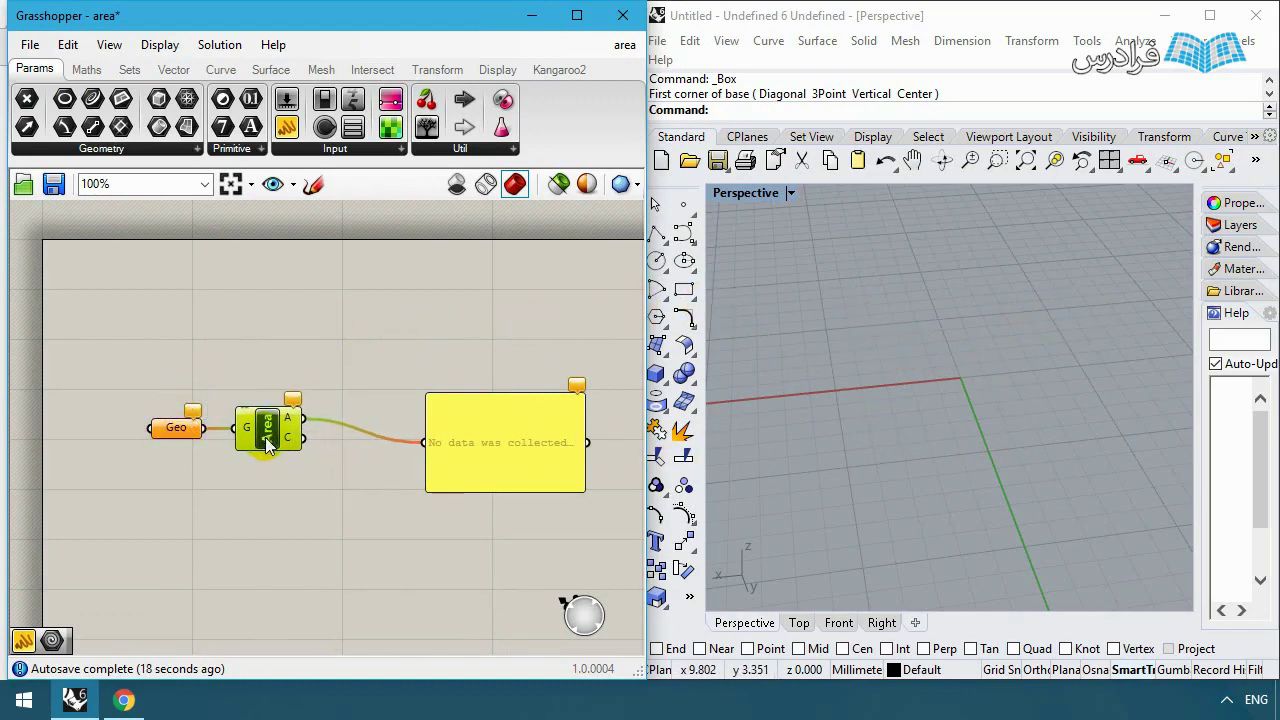
{"action": "left_click_drag", "start_coordinate": [477, 434], "coordinate": [403, 410]}
{"action": "left_click", "coordinate": [400, 328]}
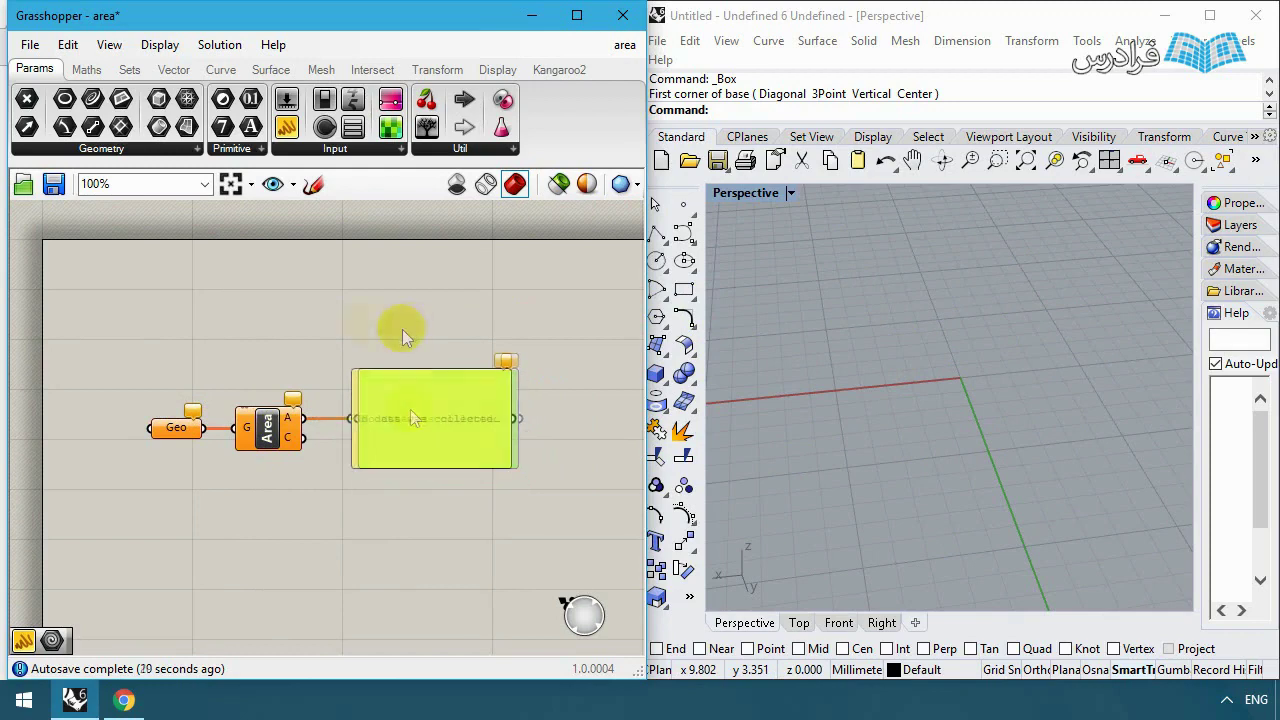
Step: Draw a freehand box near the origin in Rhino's Perspective viewport
{"action": "left_click", "coordinate": [655, 370]}
{"action": "left_click", "coordinate": [901, 388]}
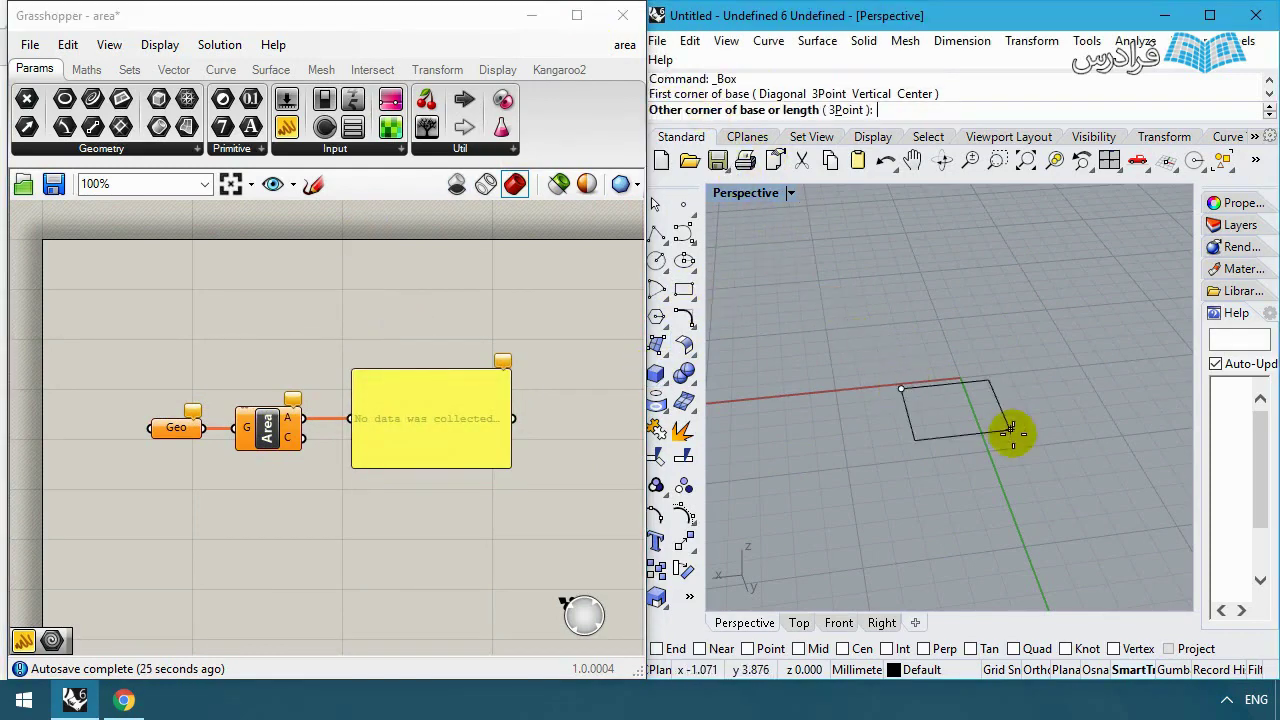
{"action": "left_click", "coordinate": [1033, 466]}
{"action": "left_click", "coordinate": [990, 370]}
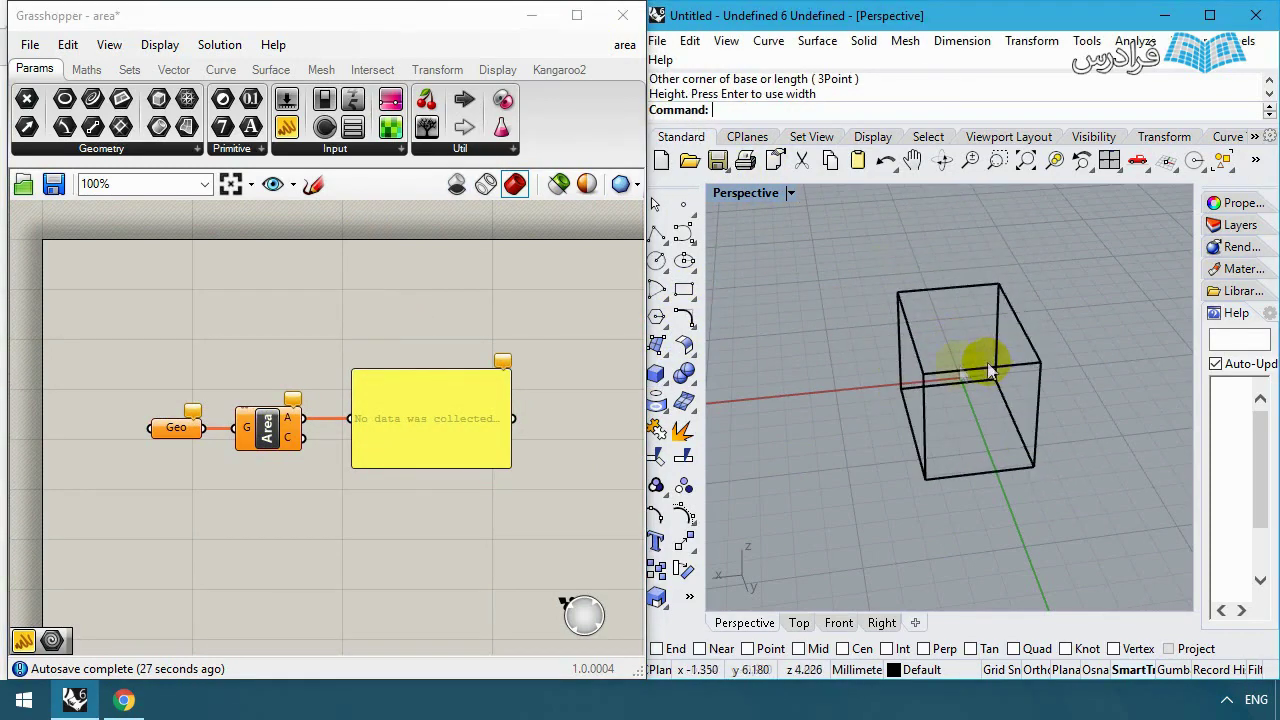
{"action": "left_click", "coordinate": [655, 203]}
{"action": "right_click_drag", "start_coordinate": [831, 414], "coordinate": [1000, 412]}
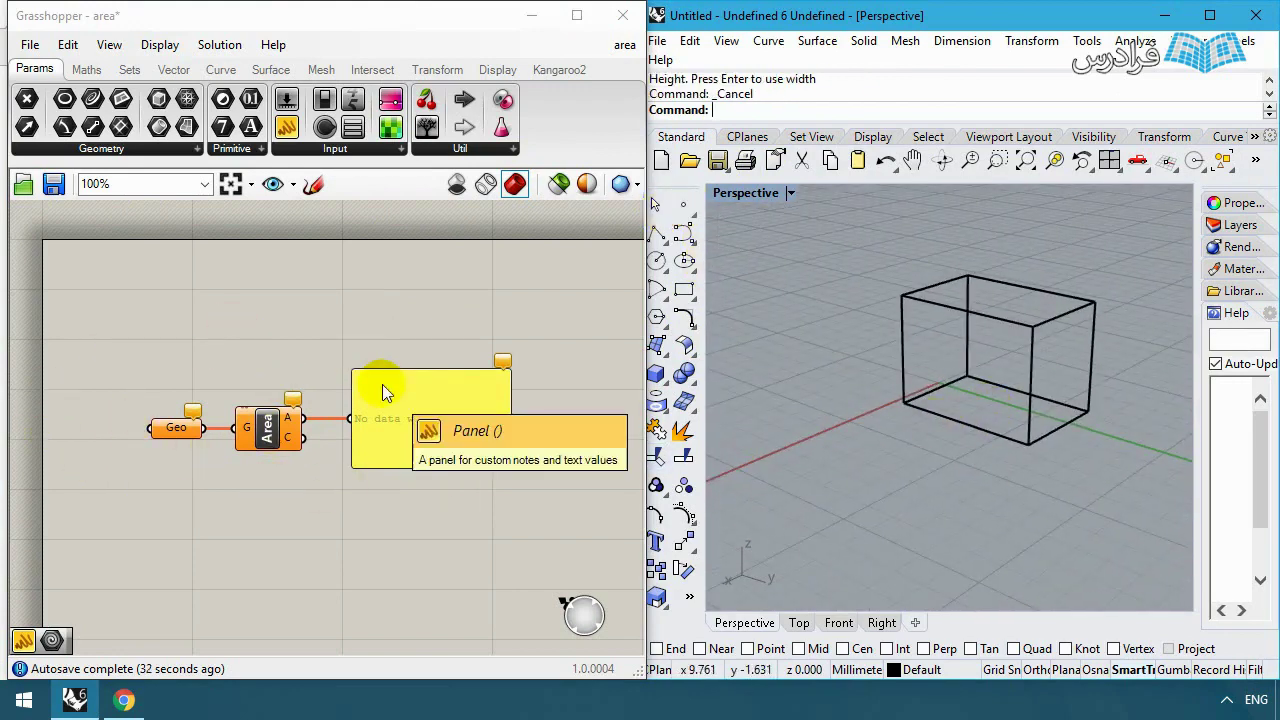
Step: Shift the Geo parameter slightly left, and highlight the Area component and the panel in turn
{"action": "left_click_drag", "start_coordinate": [184, 430], "coordinate": [174, 435]}
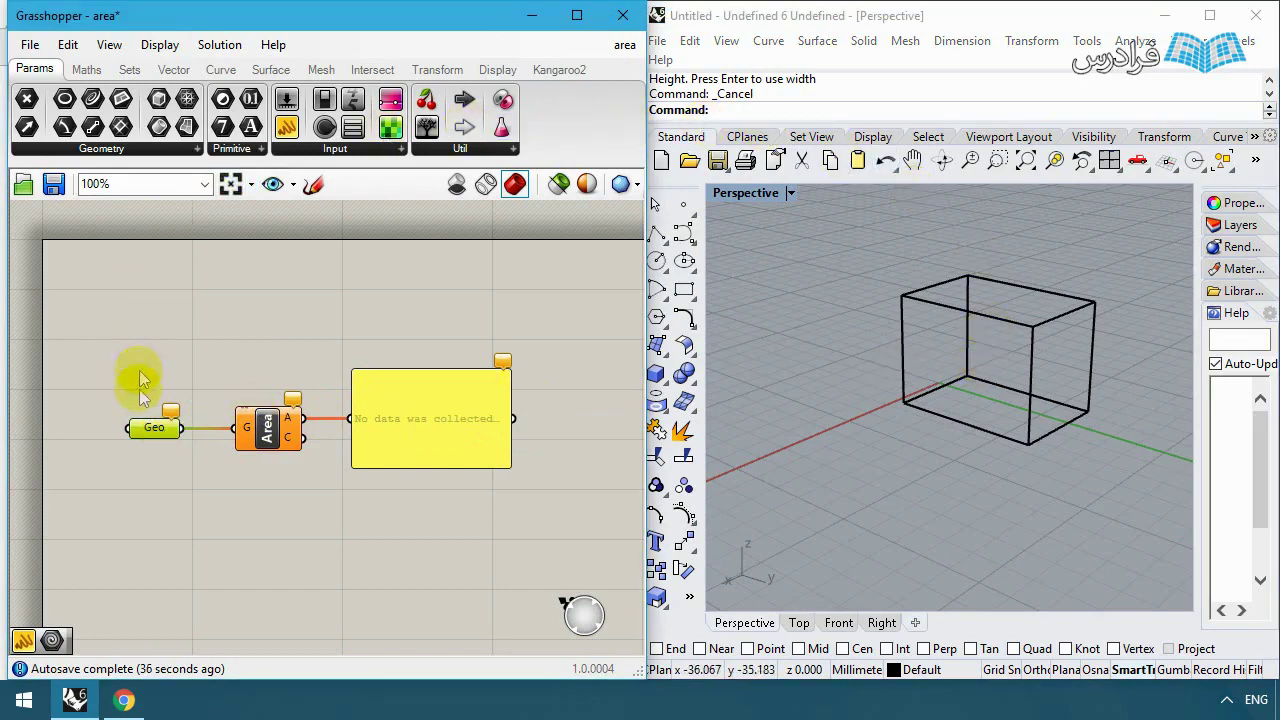
{"action": "left_click", "coordinate": [252, 428]}
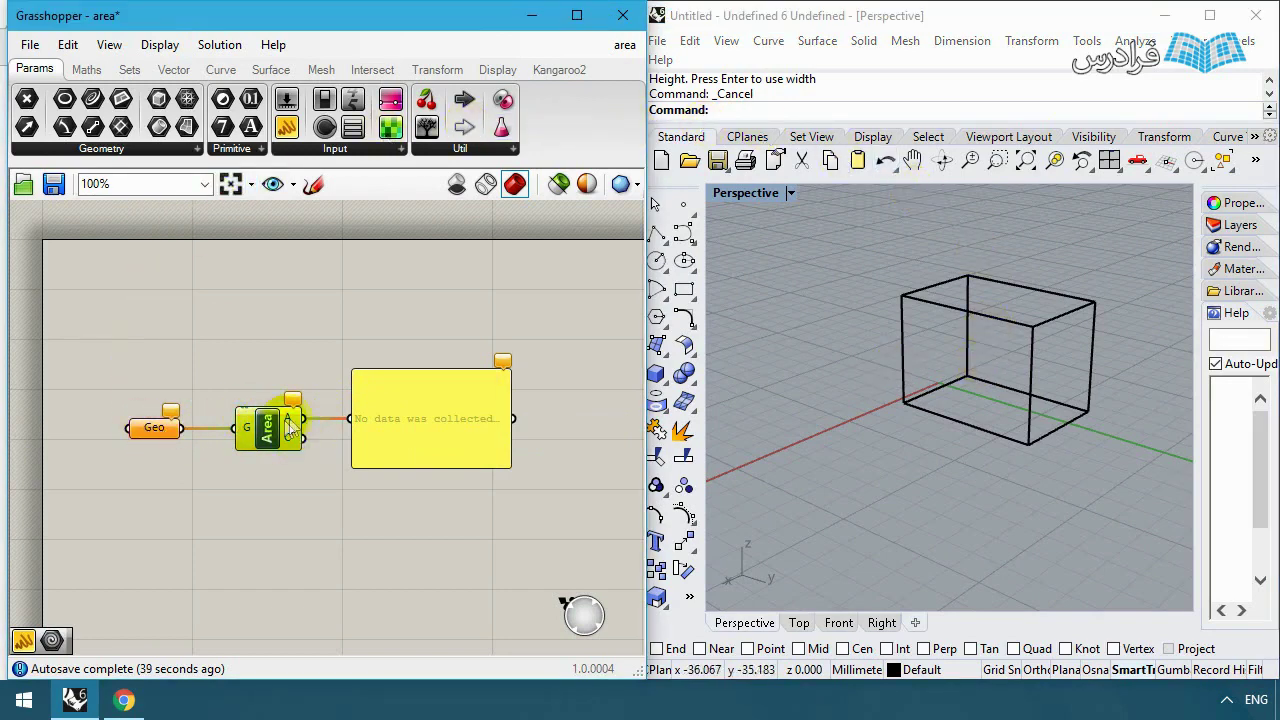
{"action": "left_click", "coordinate": [434, 434]}
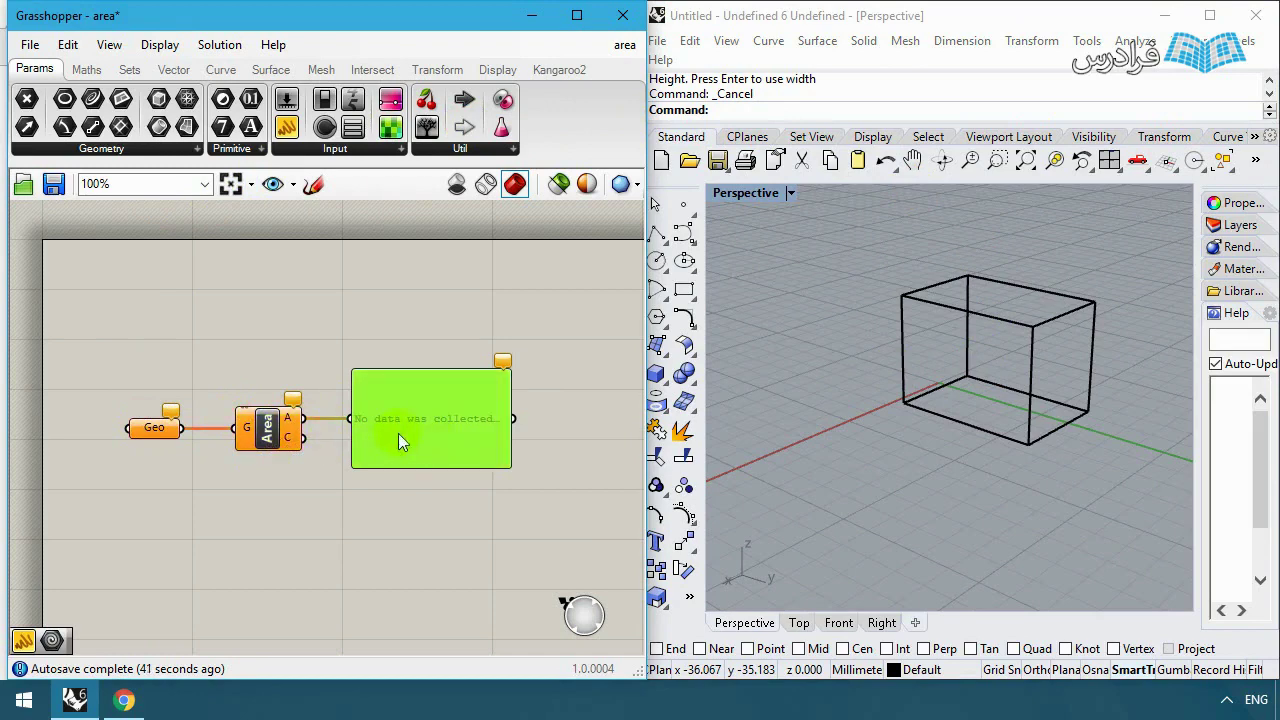
{"action": "left_click", "coordinate": [389, 272]}
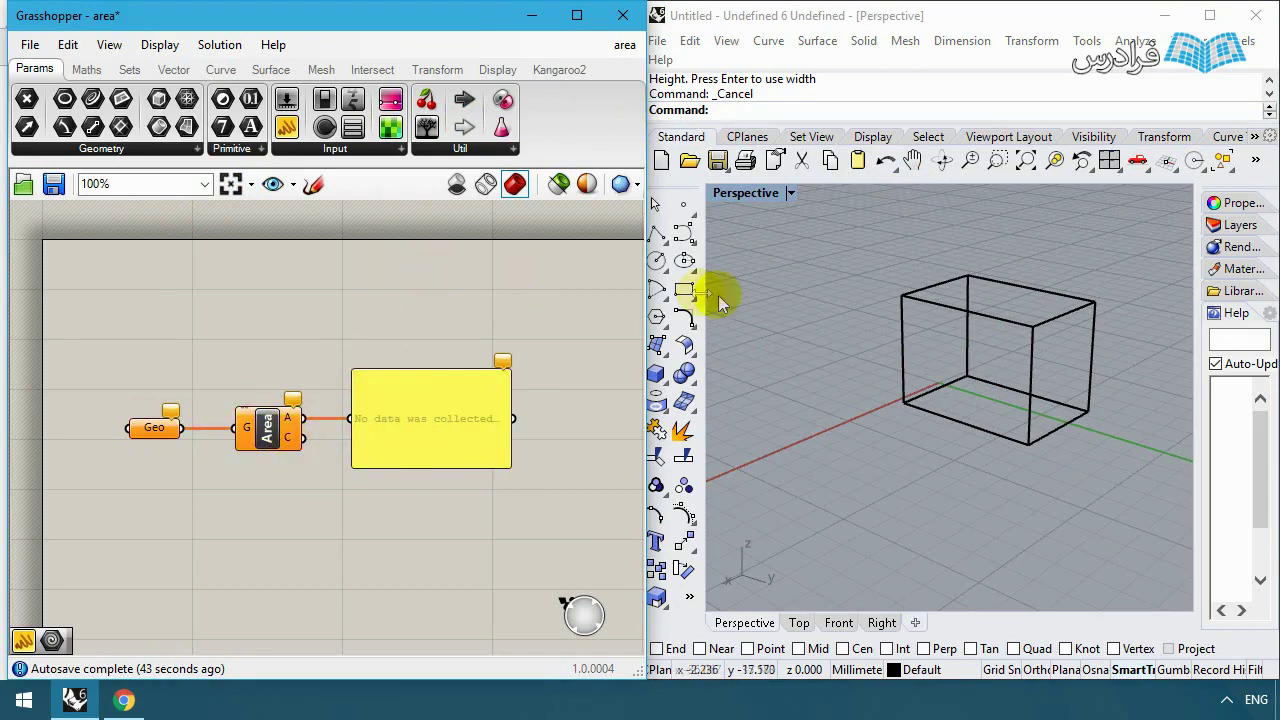
Step: Reference the Rhino box as one geometry in the Geo parameter, and leave the parameter deselected
{"action": "left_click", "coordinate": [155, 430]}
{"action": "right_click", "coordinate": [157, 431]}
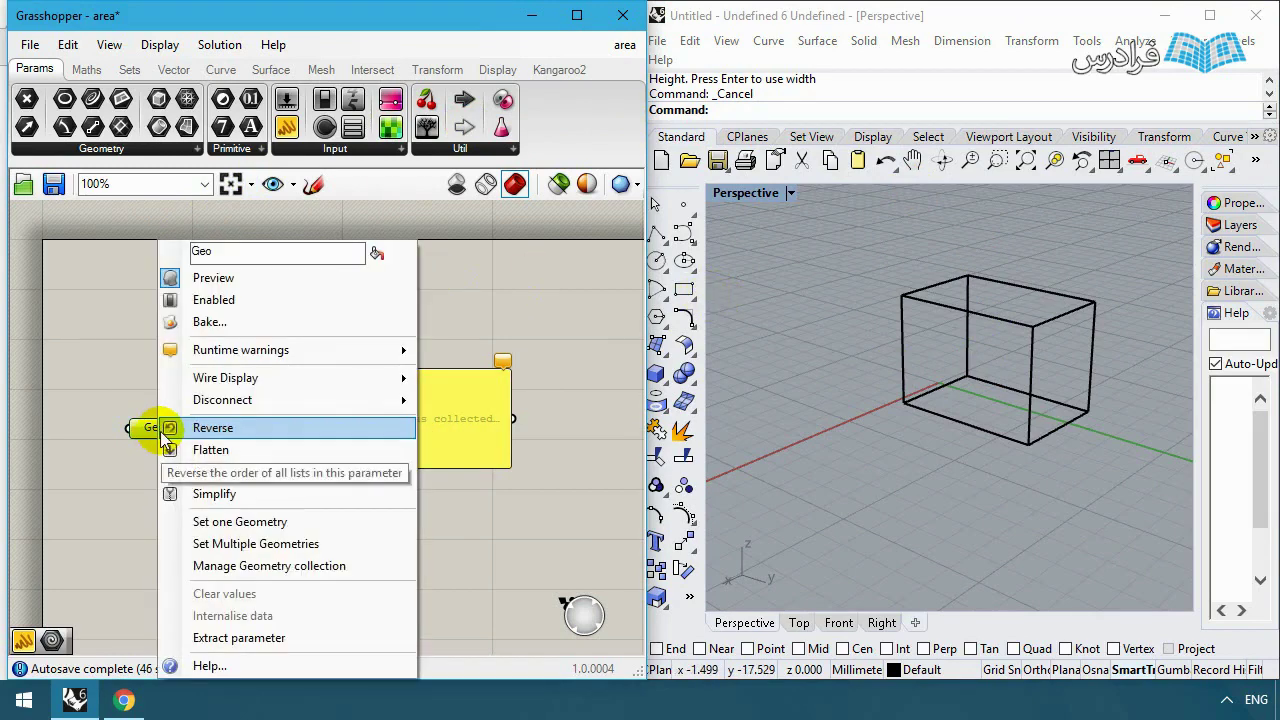
{"action": "left_click", "coordinate": [298, 521]}
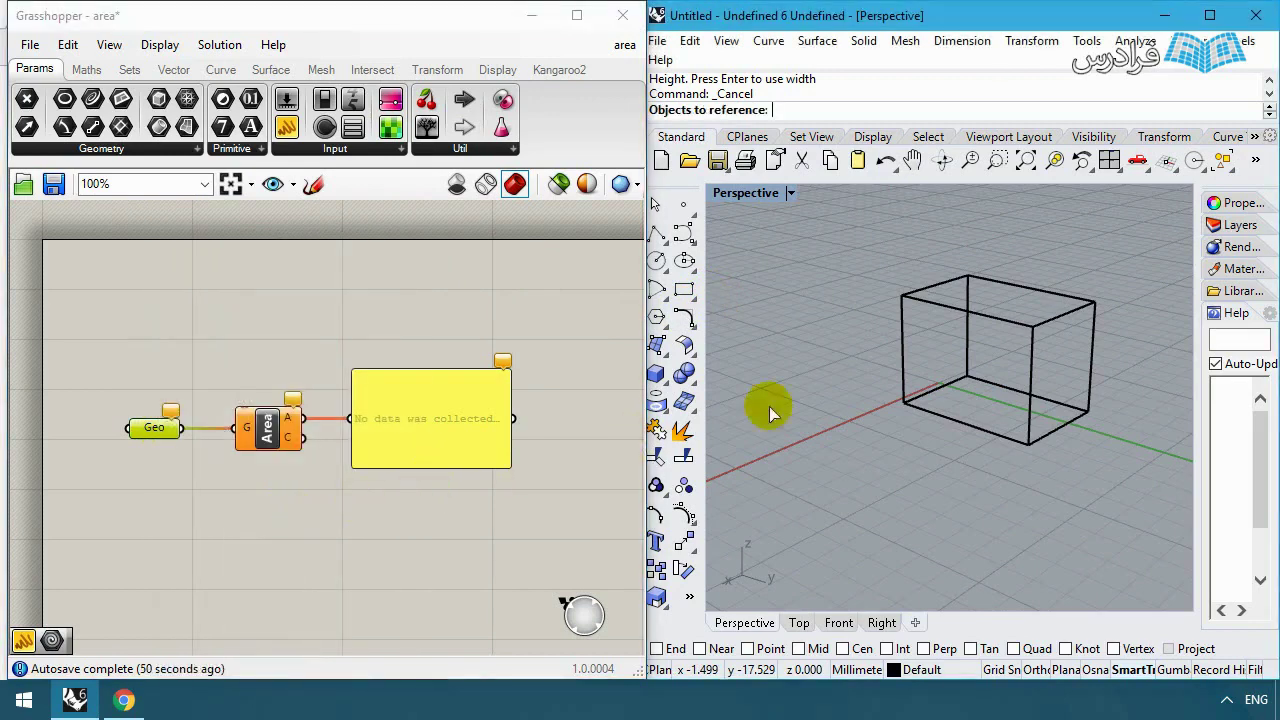
{"action": "left_click", "coordinate": [1004, 319]}
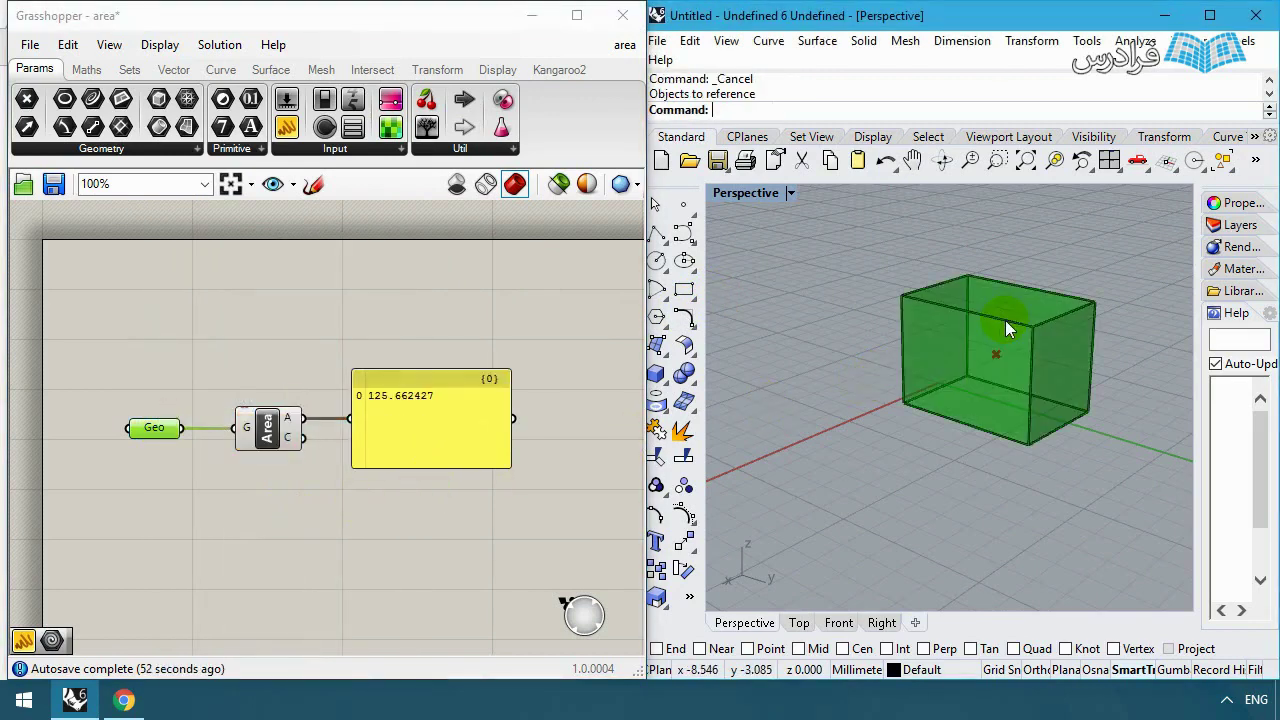
{"action": "left_click", "coordinate": [197, 363]}
{"action": "left_click", "coordinate": [152, 427]}
{"action": "left_click", "coordinate": [183, 405]}
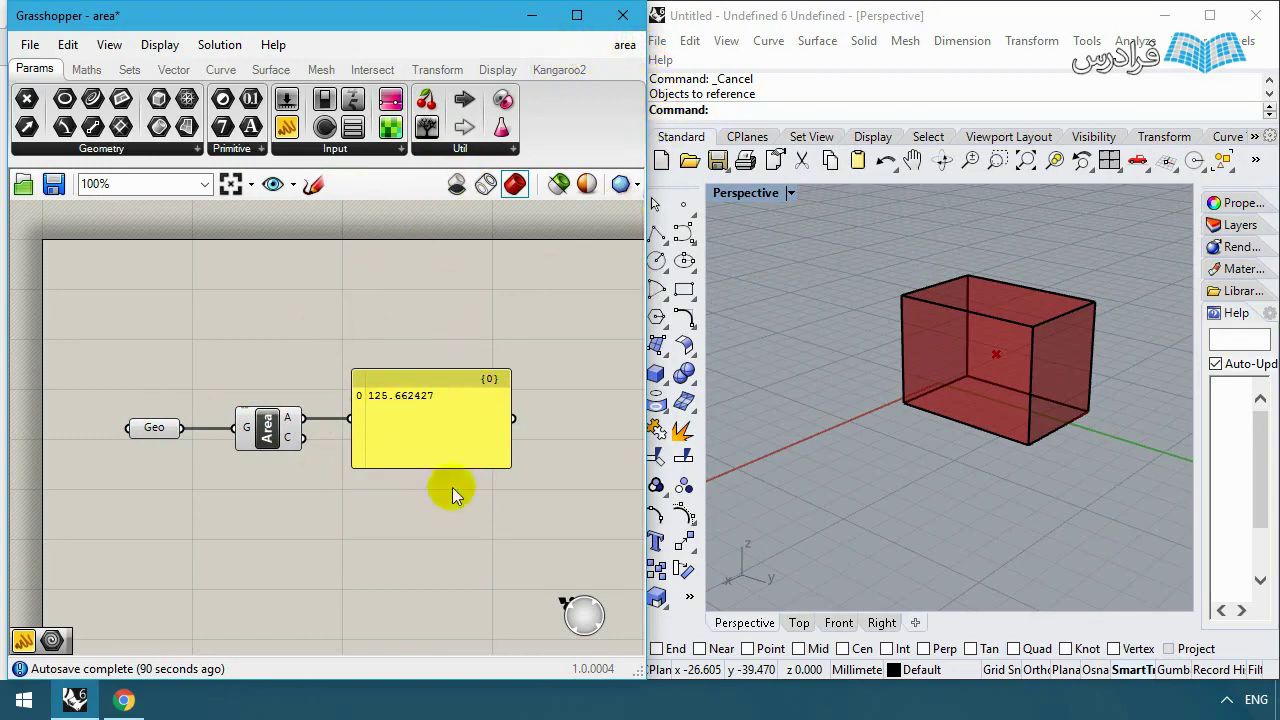
Step: Switch to the already open simple array definition and examine its preview around the Rhino box from several angles
{"action": "right_click_drag", "start_coordinate": [336, 352], "coordinate": [328, 341]}
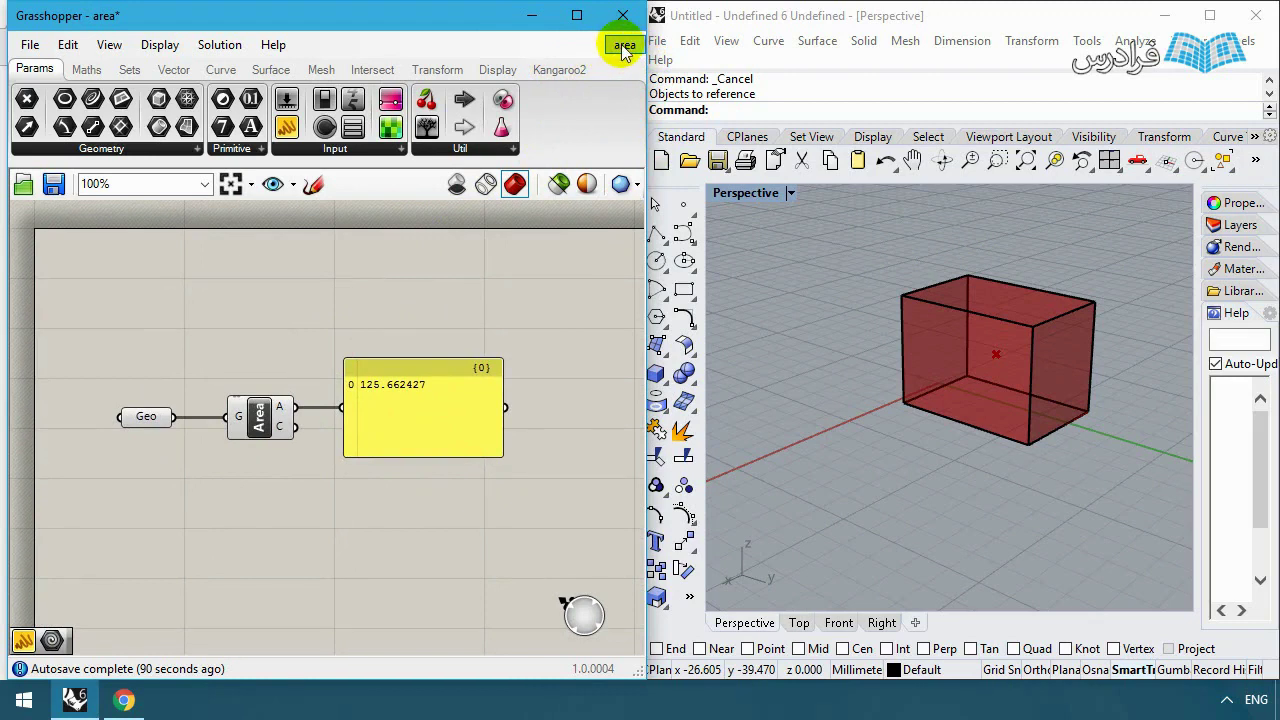
{"action": "mouse_move", "coordinate": [625, 48]}
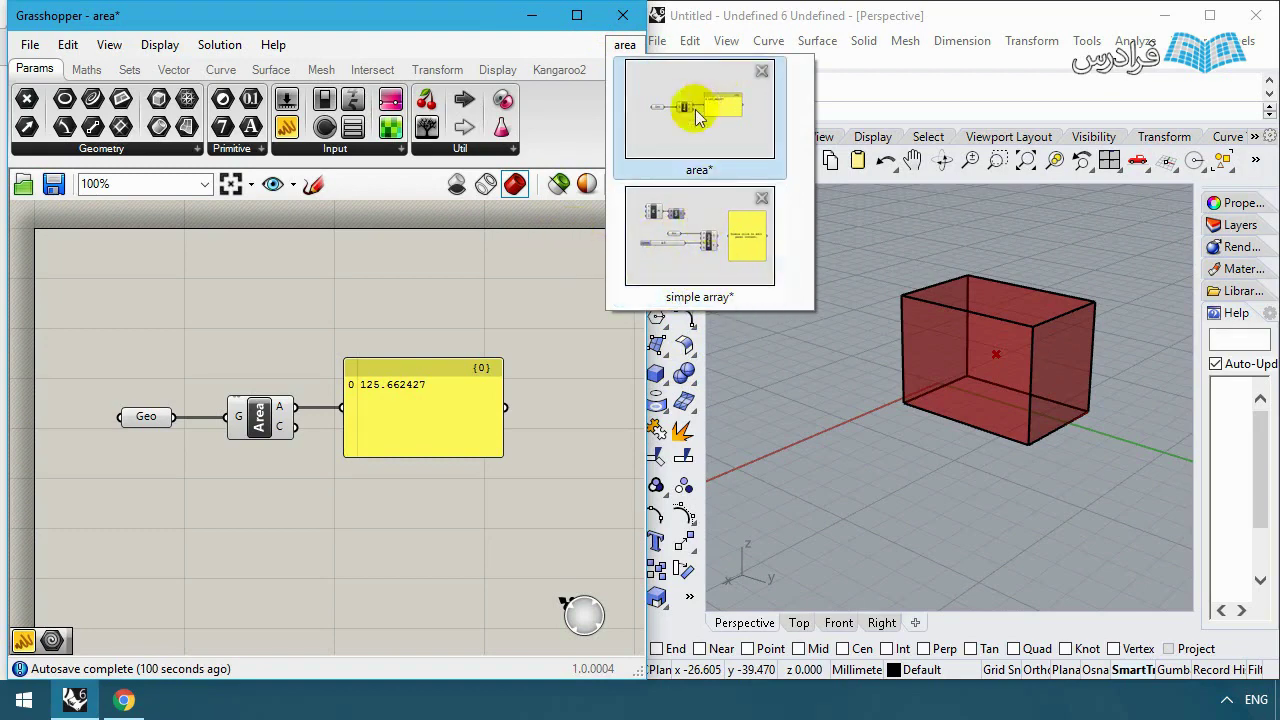
{"action": "left_click", "coordinate": [701, 261]}
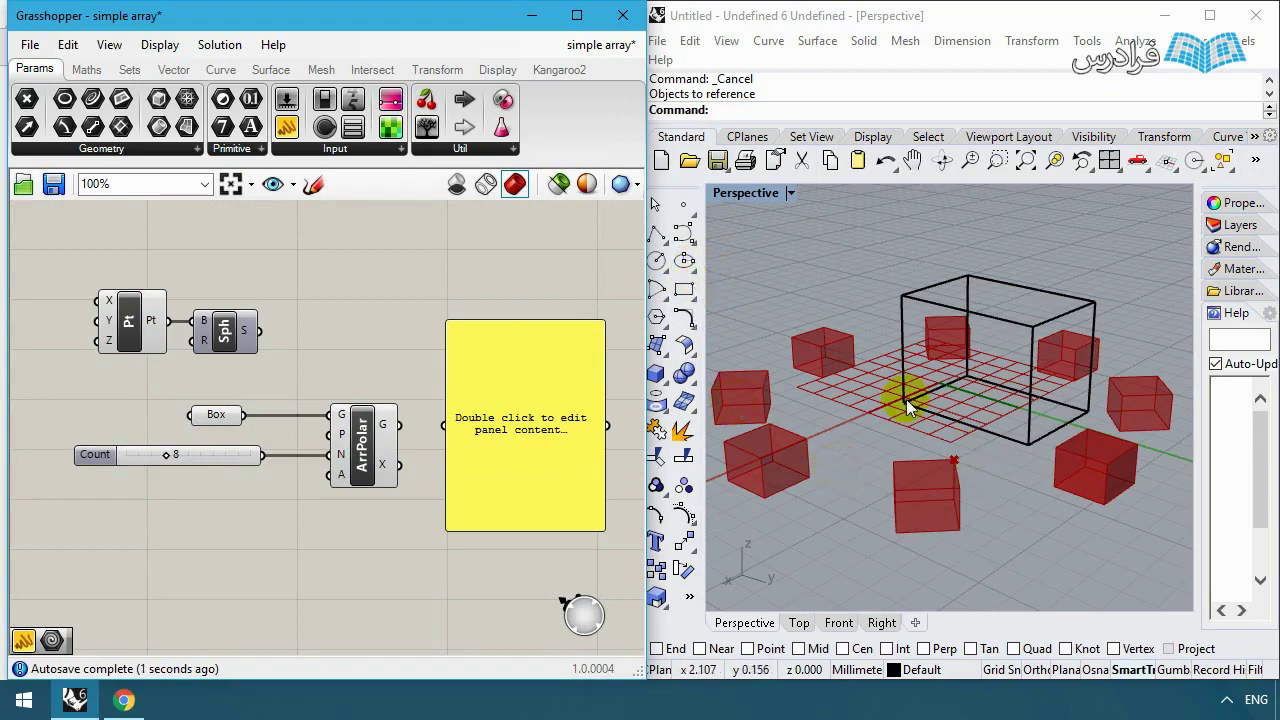
{"action": "right_click_drag", "start_coordinate": [924, 426], "coordinate": [1120, 420]}
{"action": "scroll", "coordinate": [1063, 434], "scroll_direction": "down", "scroll_amount": 5}
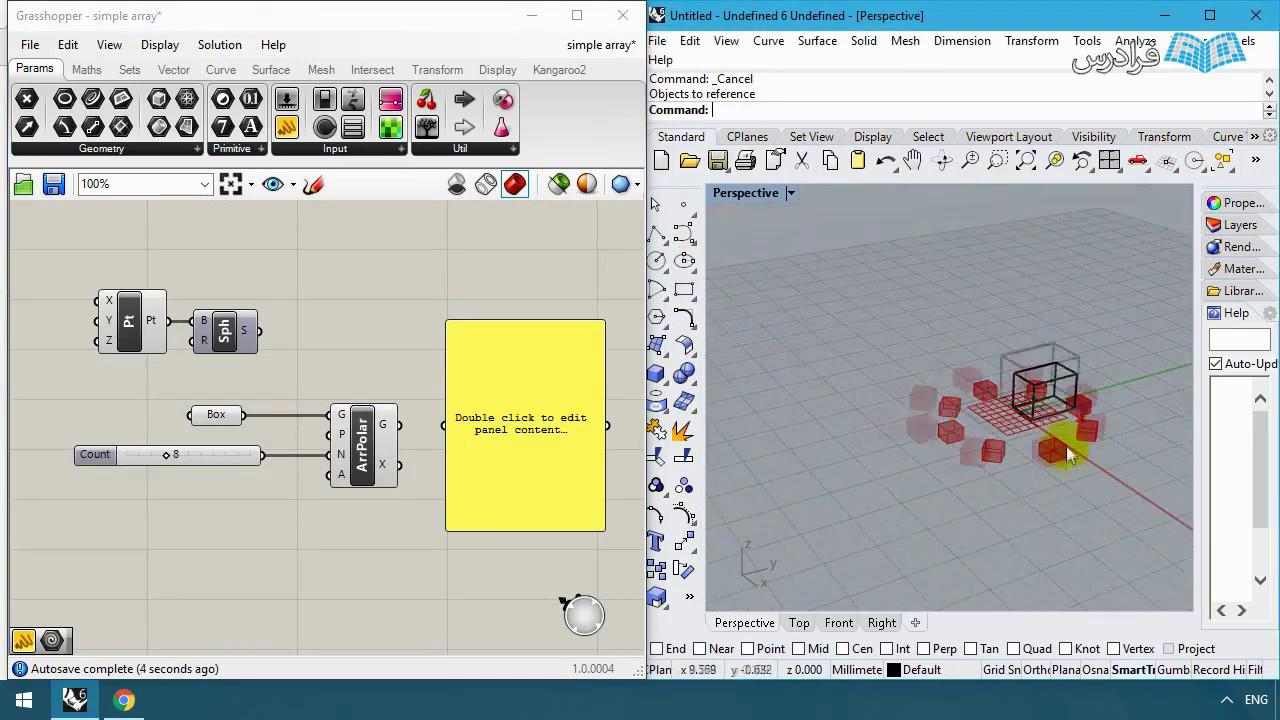
{"action": "scroll", "coordinate": [1066, 446], "scroll_direction": "up", "scroll_amount": 4}
{"action": "right_click_drag", "start_coordinate": [975, 338], "coordinate": [900, 391]}
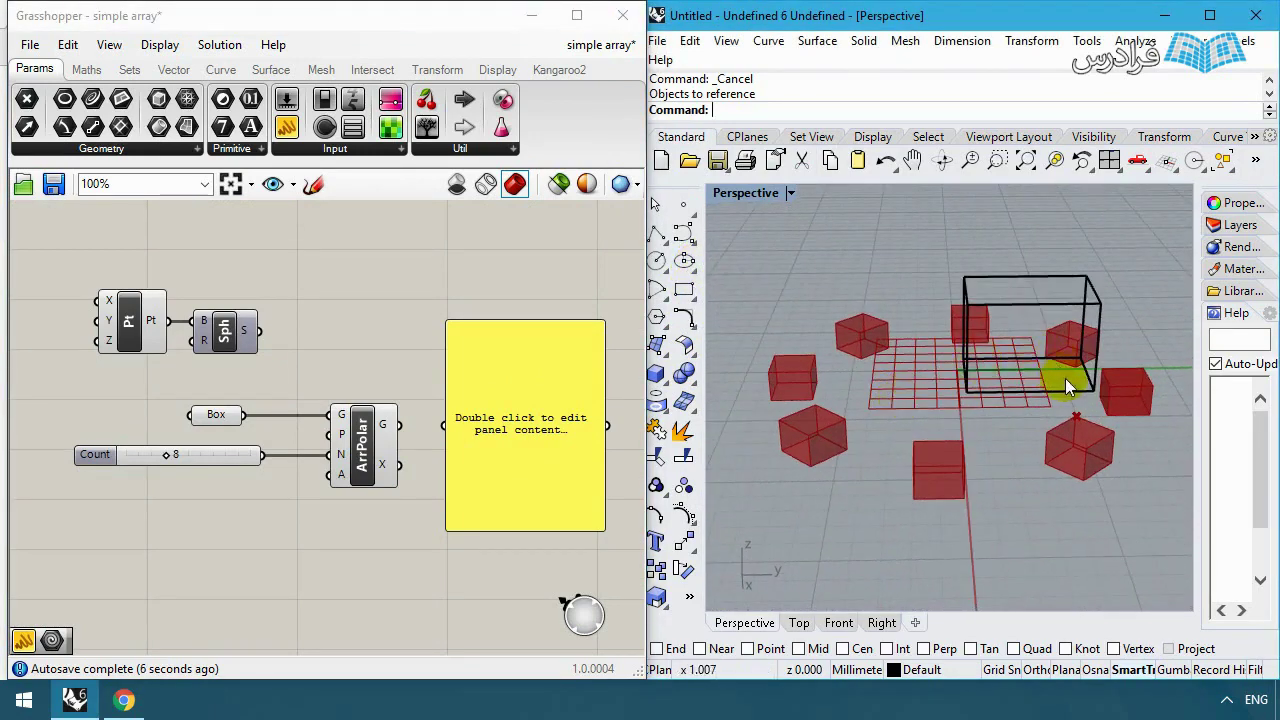
{"action": "right_click_drag", "start_coordinate": [1063, 371], "coordinate": [1005, 390]}
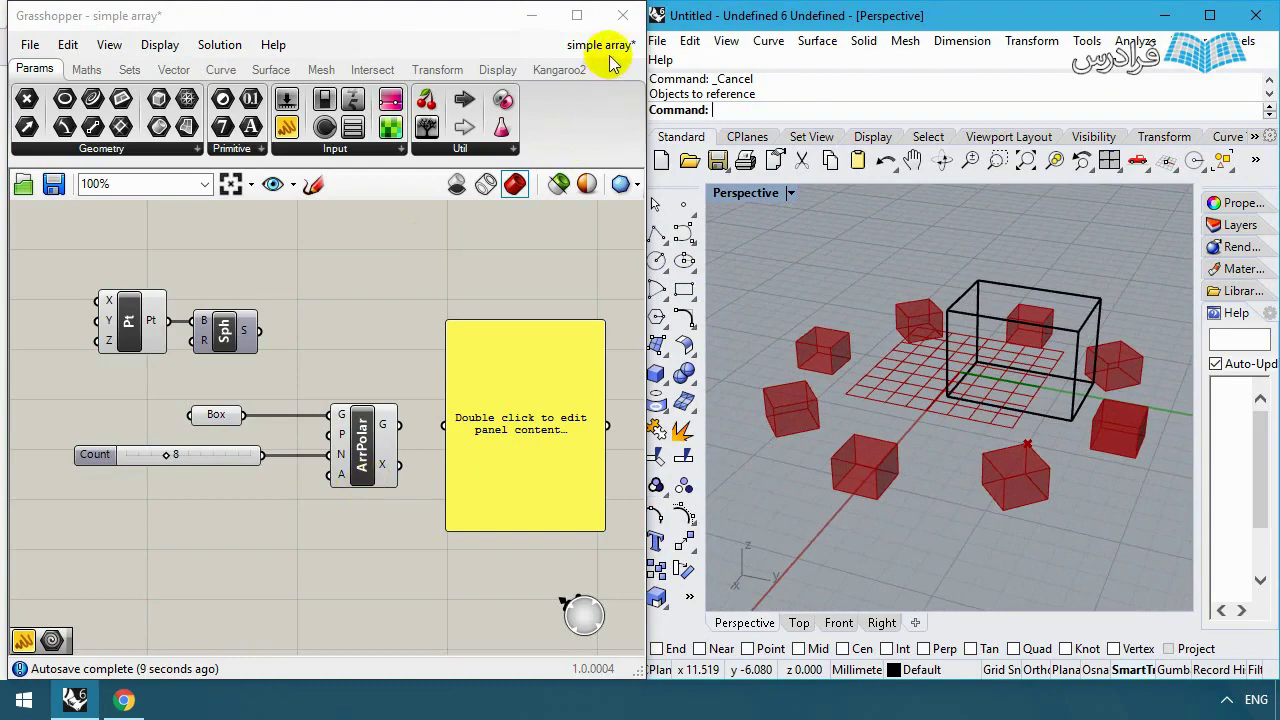
Step: Return to the open area definition
{"action": "left_click", "coordinate": [603, 46]}
{"action": "left_click", "coordinate": [642, 222]}
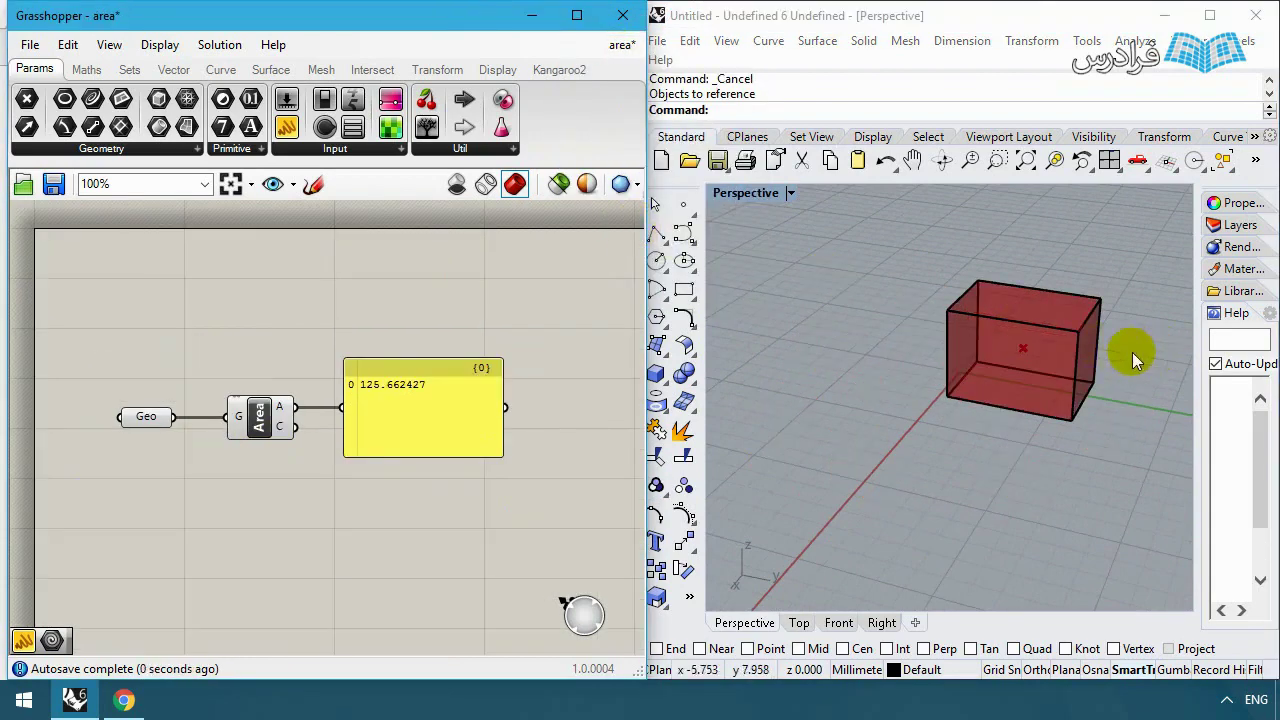
Step: Return to the simple array definition, highlight the Count slider and the ArrPolar component in turn, and leave both deselected
{"action": "right_click_drag", "start_coordinate": [1059, 461], "coordinate": [946, 380]}
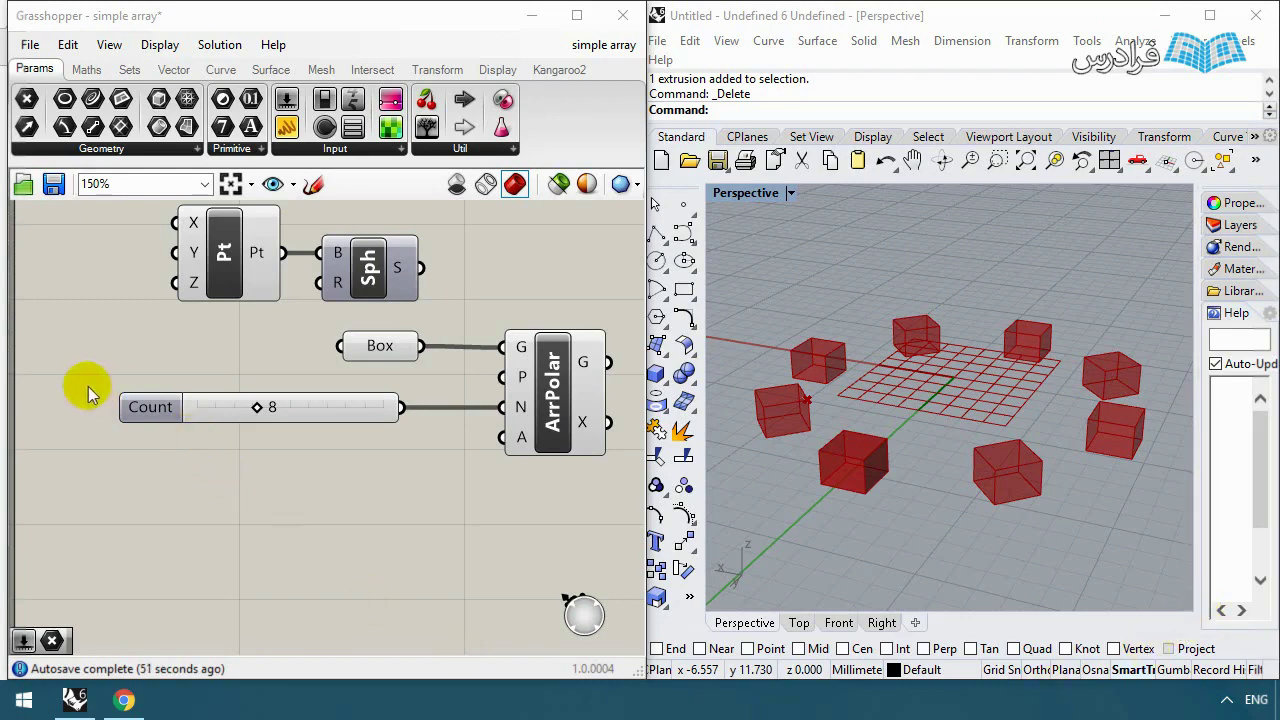
{"action": "left_click_drag", "start_coordinate": [88, 382], "coordinate": [440, 478]}
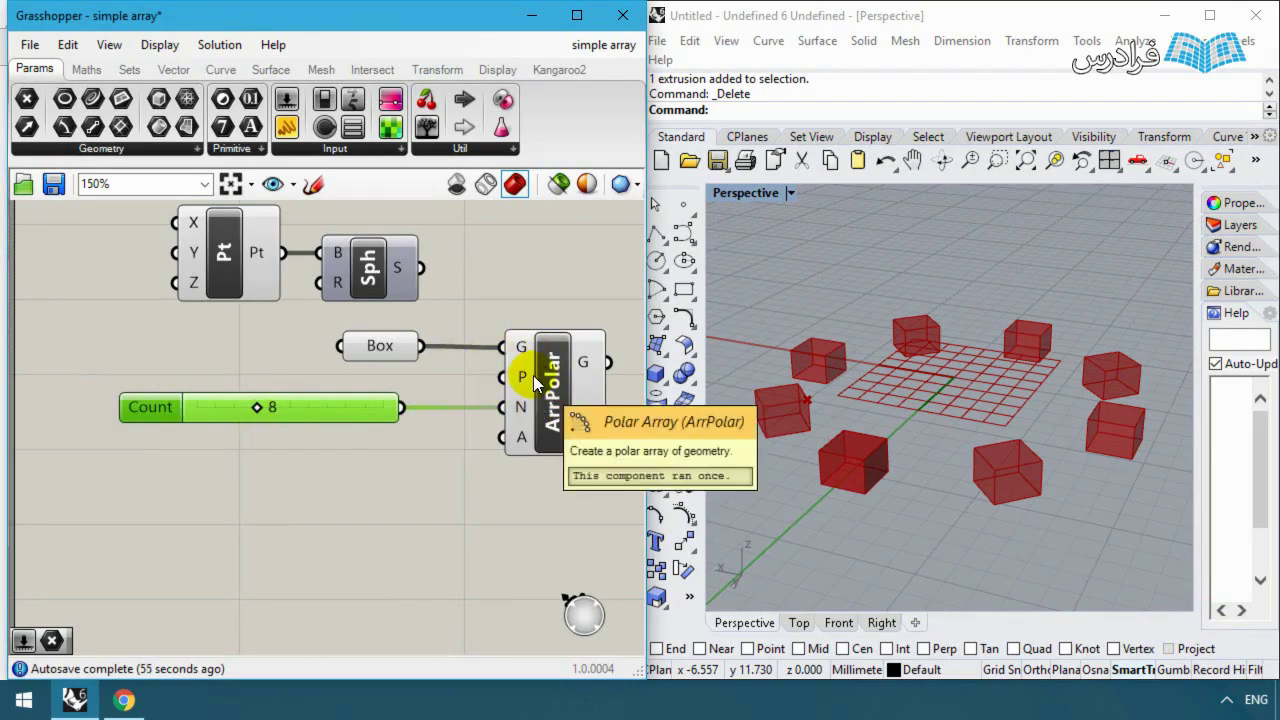
{"action": "left_click", "coordinate": [294, 451]}
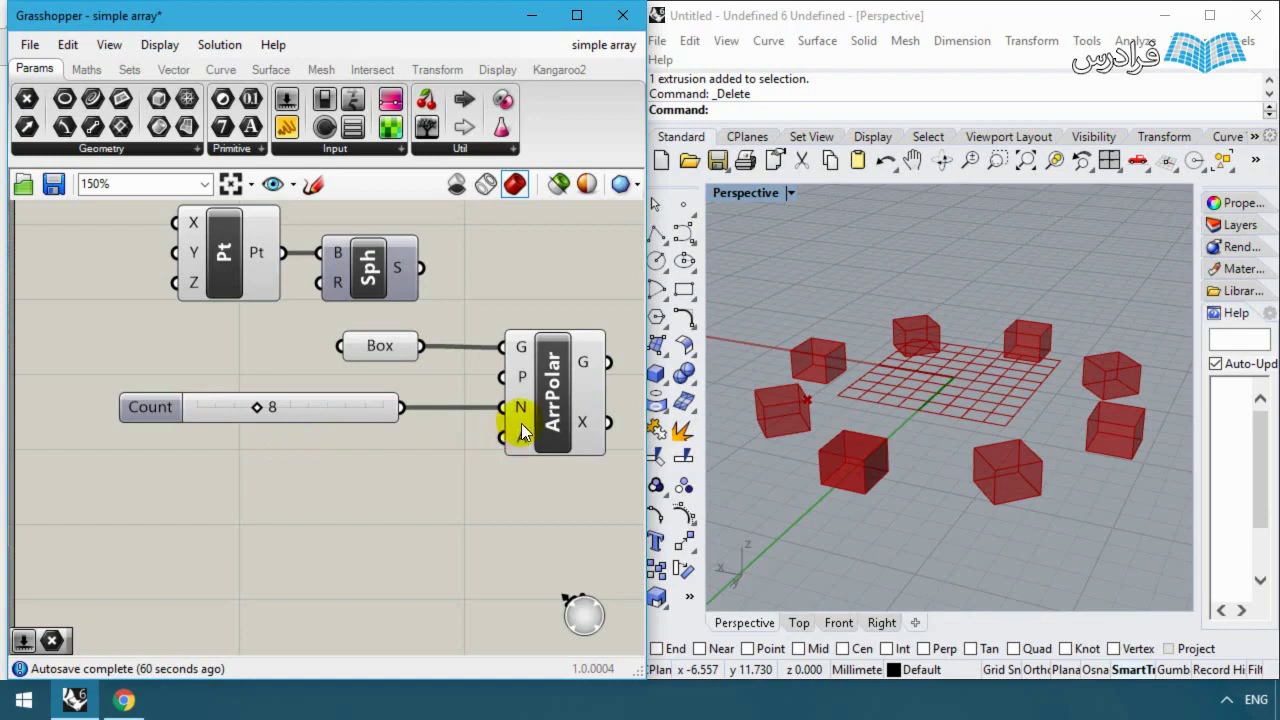
{"action": "left_click", "coordinate": [548, 358]}
{"action": "right_click_drag", "start_coordinate": [495, 348], "coordinate": [411, 352]}
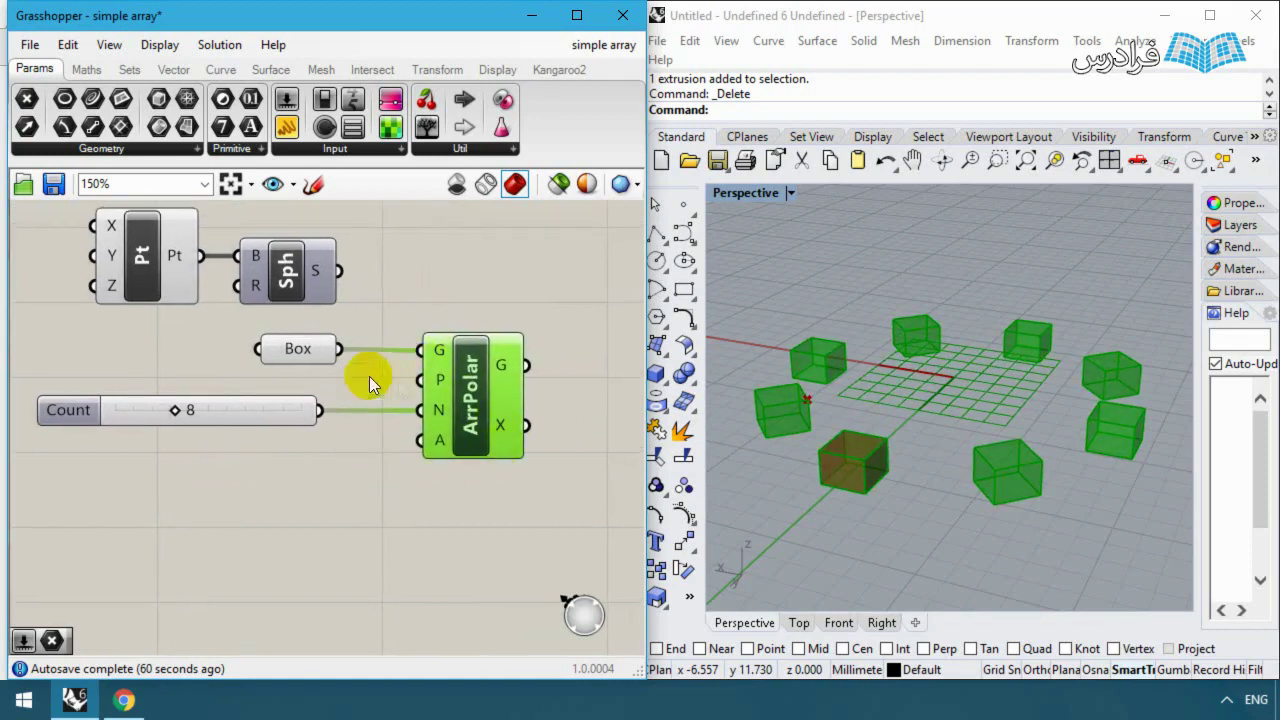
{"action": "left_click", "coordinate": [309, 410]}
{"action": "left_click", "coordinate": [574, 305]}
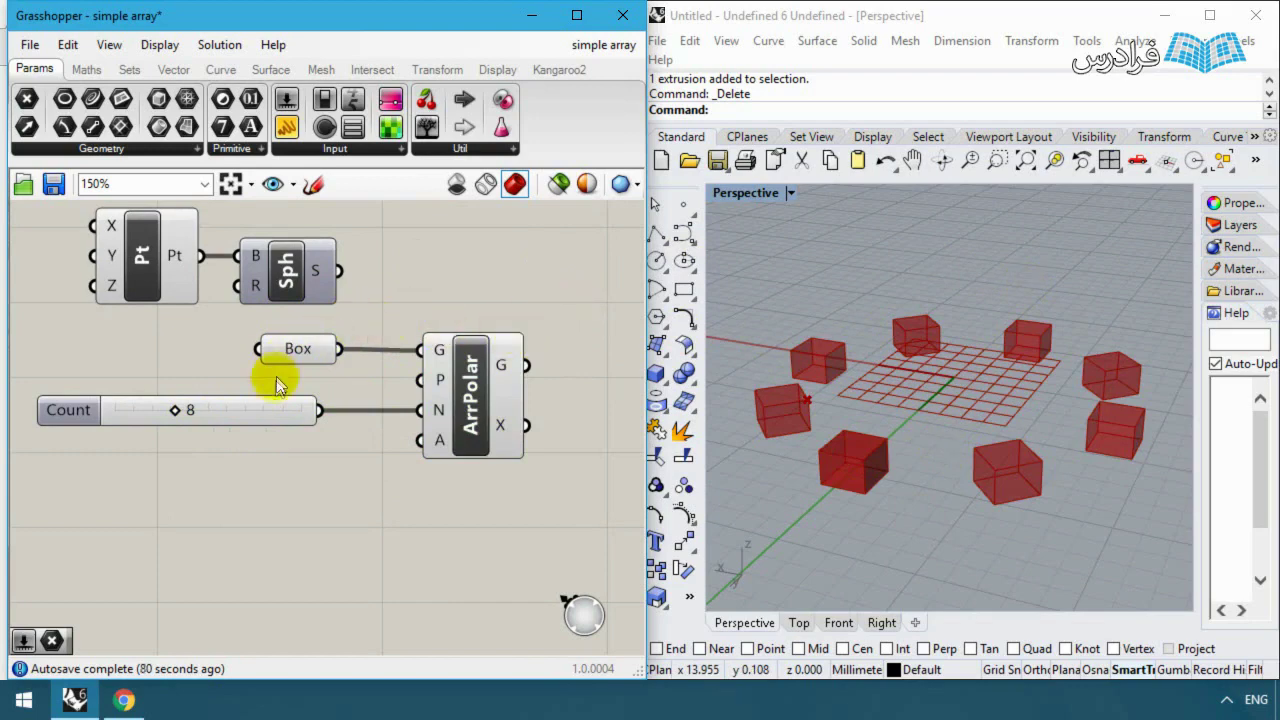
Step: Raise the Count slider feeding the polar array to 16 and leave it deselected
{"action": "right_click_drag", "start_coordinate": [163, 363], "coordinate": [246, 380]}
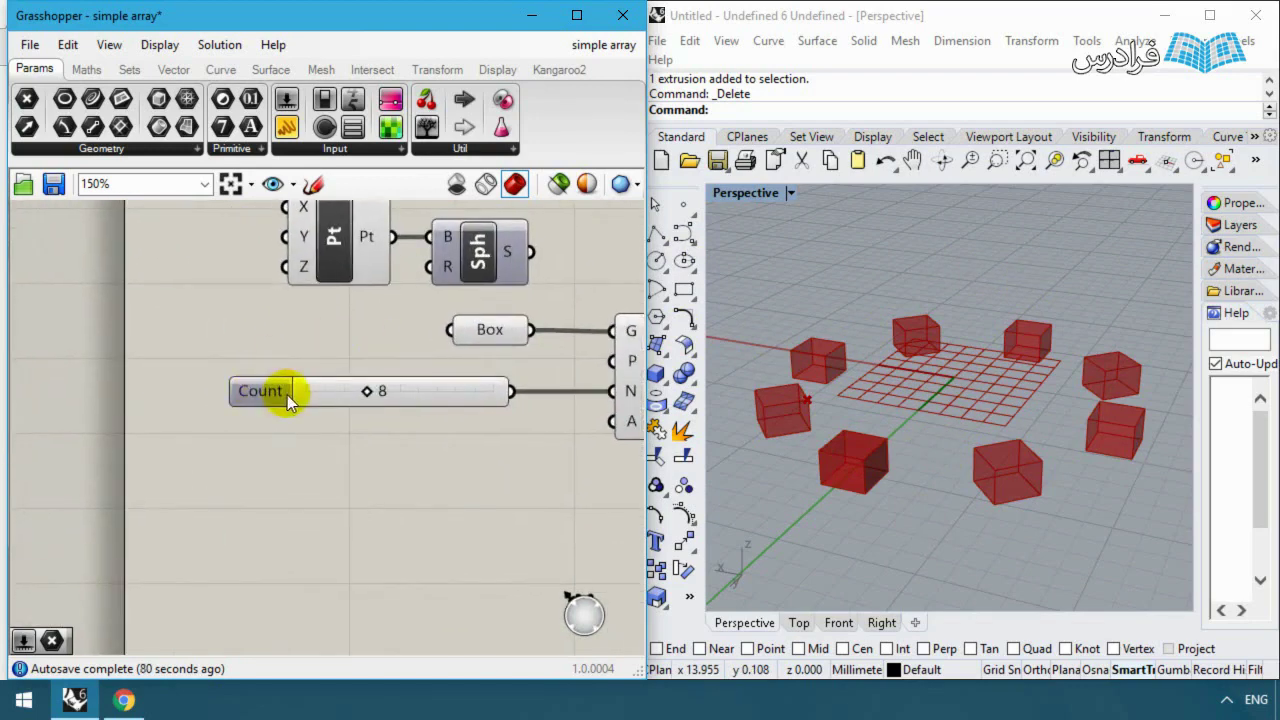
{"action": "left_click_drag", "start_coordinate": [287, 397], "coordinate": [271, 393]}
{"action": "right_click_drag", "start_coordinate": [451, 491], "coordinate": [348, 476]}
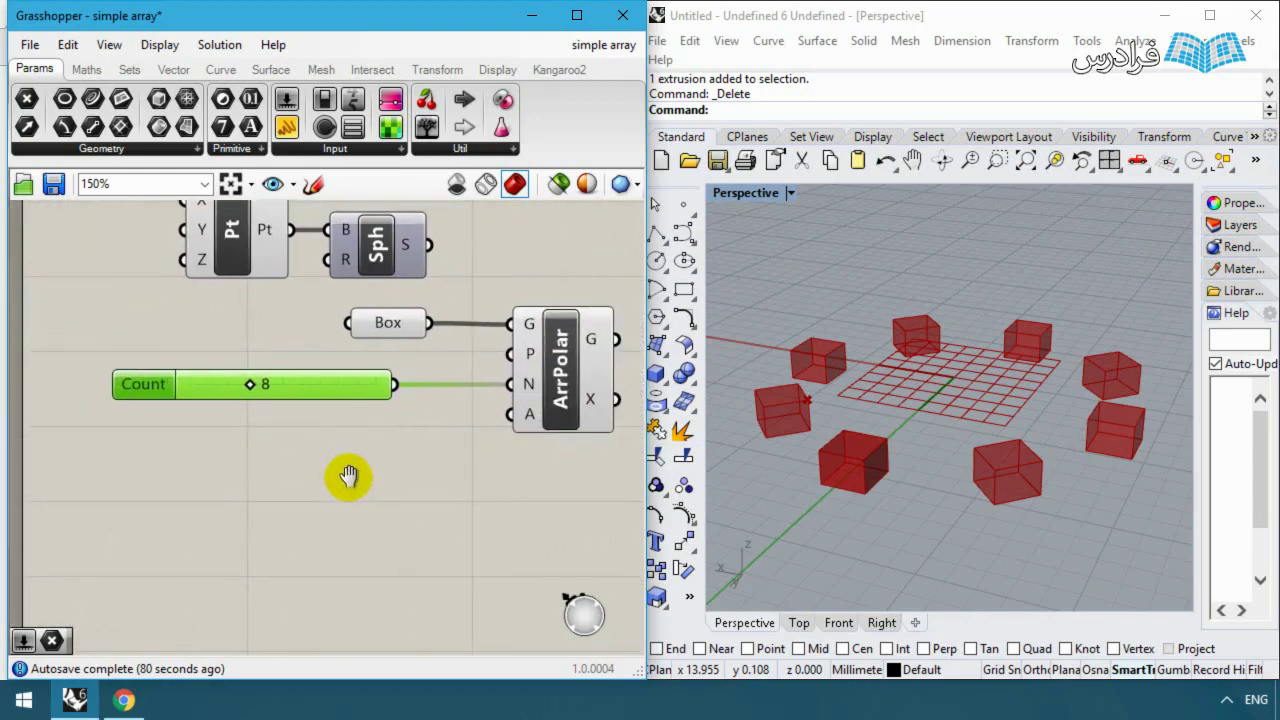
{"action": "left_click_drag", "start_coordinate": [250, 385], "coordinate": [306, 384]}
{"action": "left_click", "coordinate": [455, 472]}
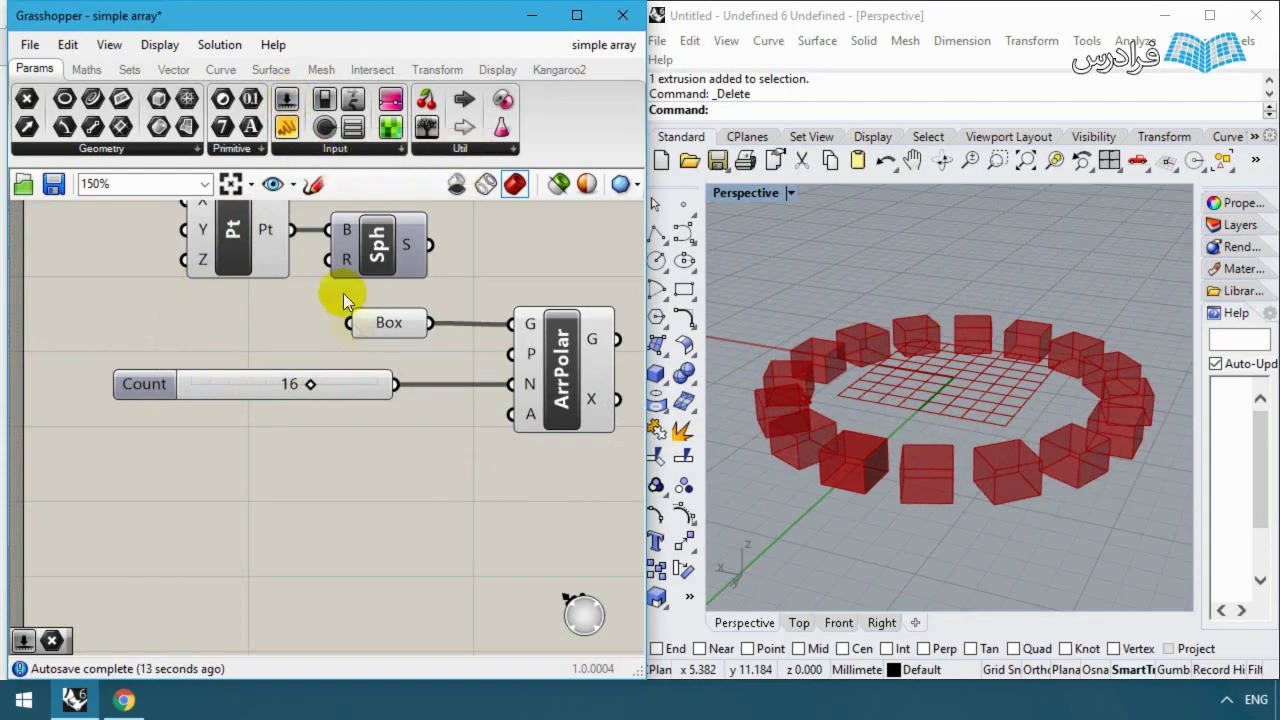
Step: Add a new number slider directly below the Count slider and slide its value down to 0
{"action": "left_click_drag", "start_coordinate": [286, 100], "coordinate": [161, 485]}
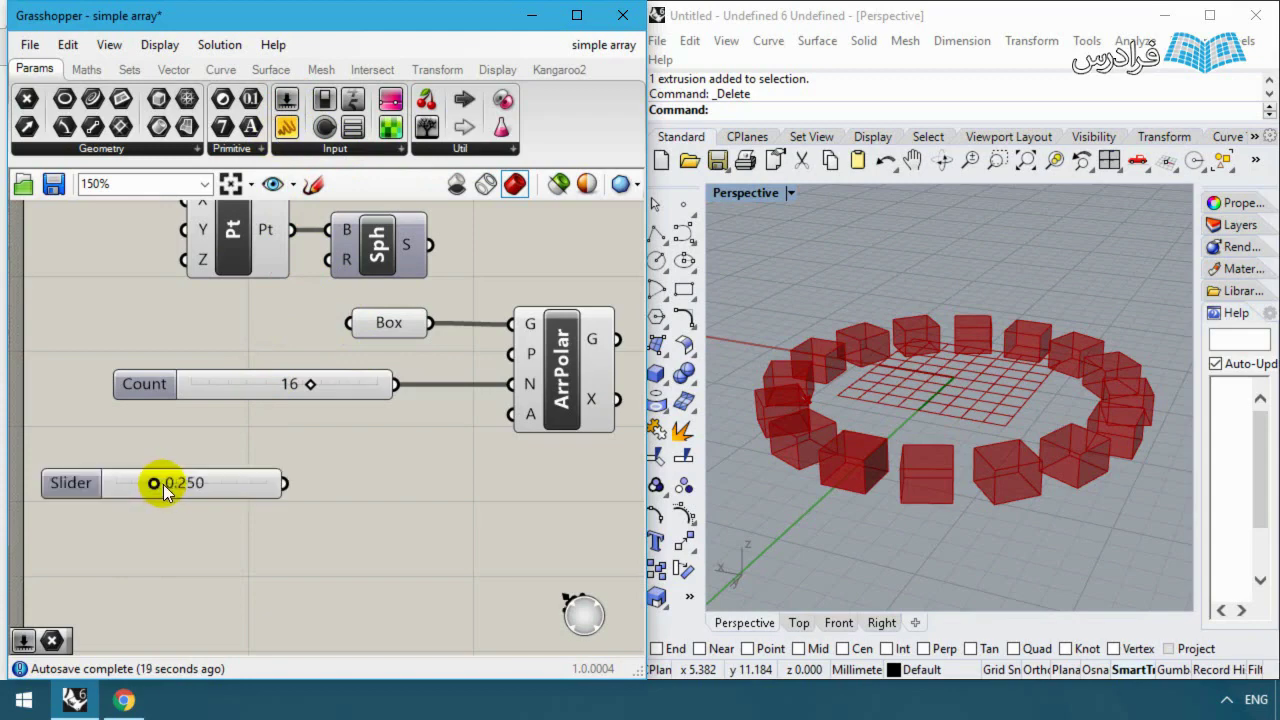
{"action": "left_click_drag", "start_coordinate": [75, 487], "coordinate": [164, 450]}
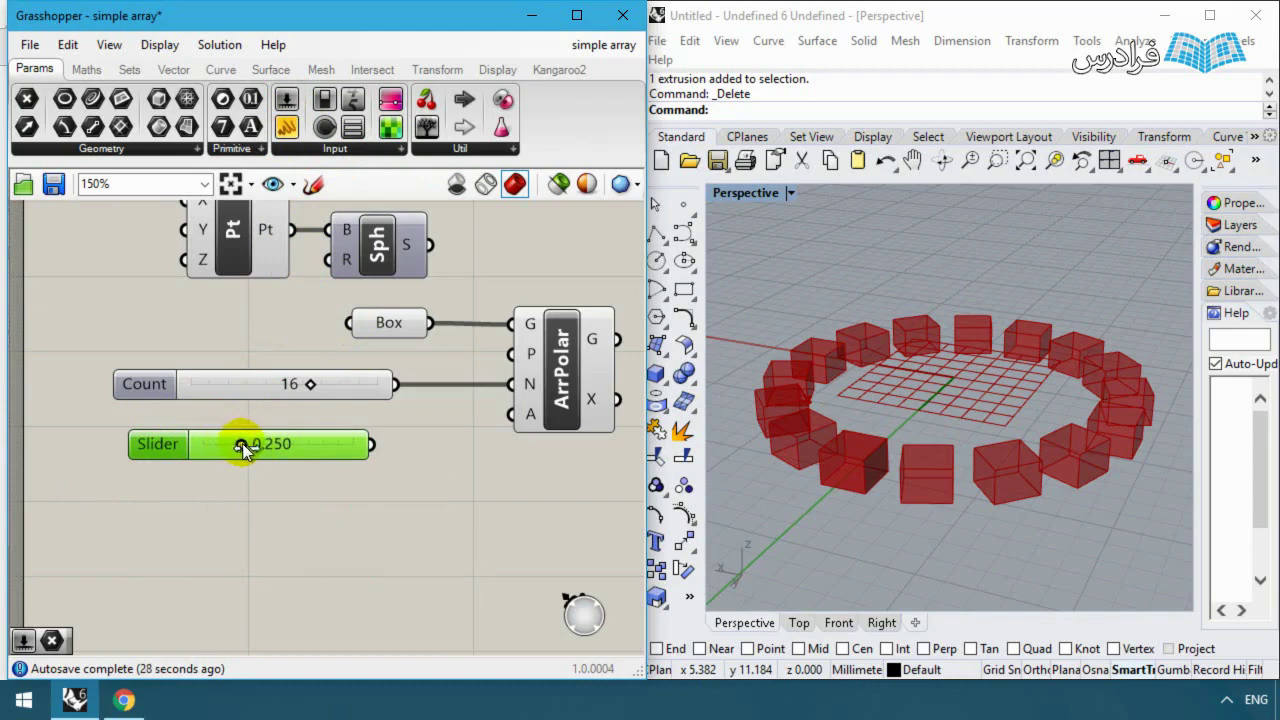
{"action": "left_click_drag", "start_coordinate": [242, 445], "coordinate": [166, 457]}
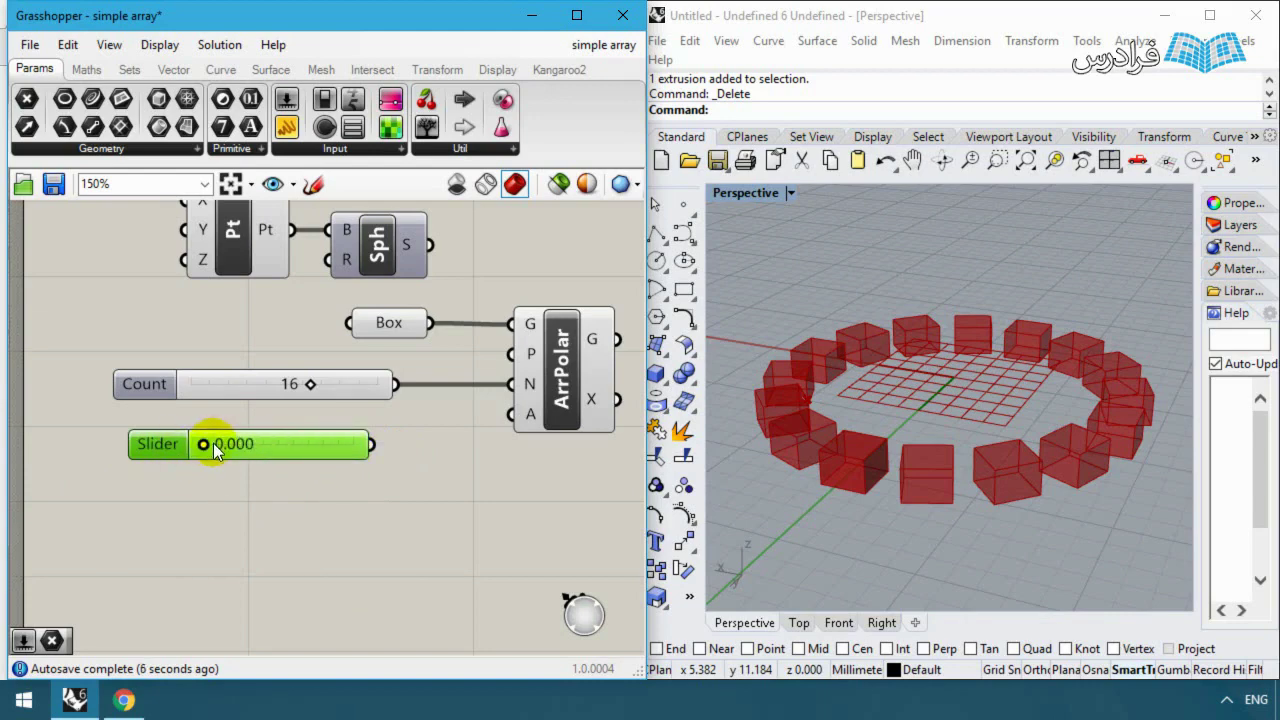
Step: Open the new slider's settings and set its maximum to 10
{"action": "double_click", "coordinate": [164, 446]}
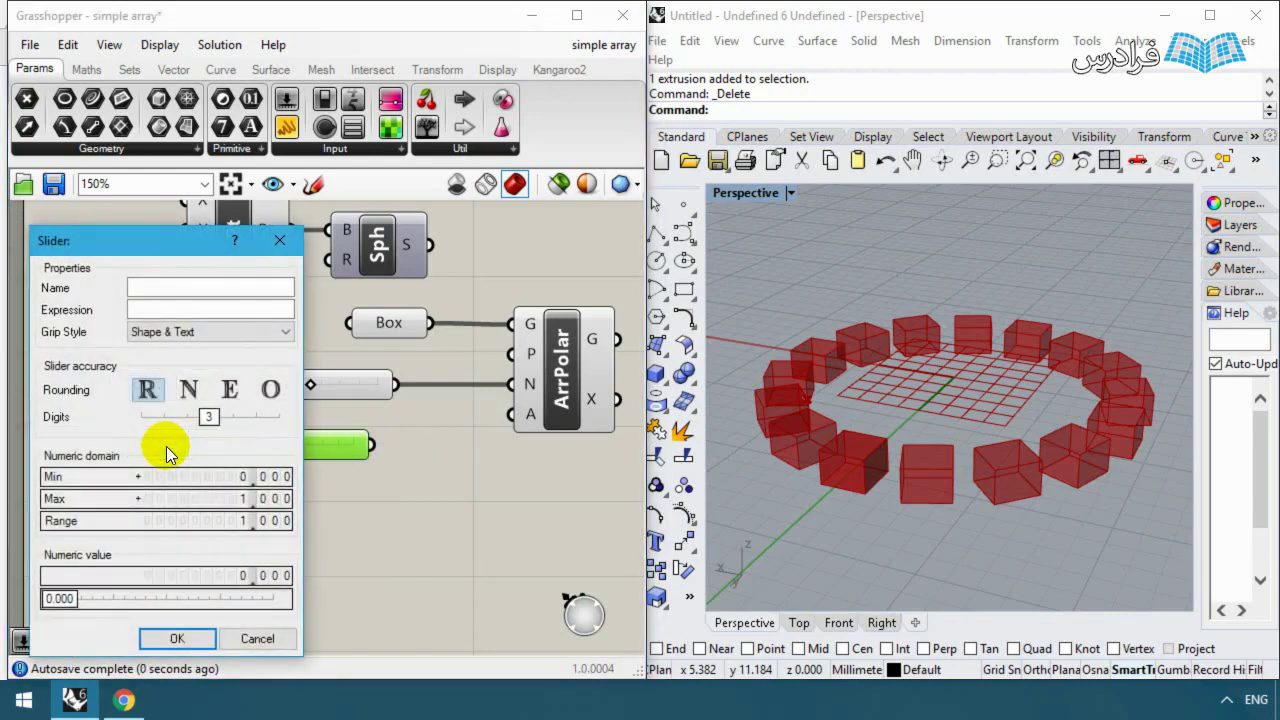
{"action": "left_click_drag", "start_coordinate": [177, 241], "coordinate": [667, 187]}
{"action": "left_click", "coordinate": [636, 233]}
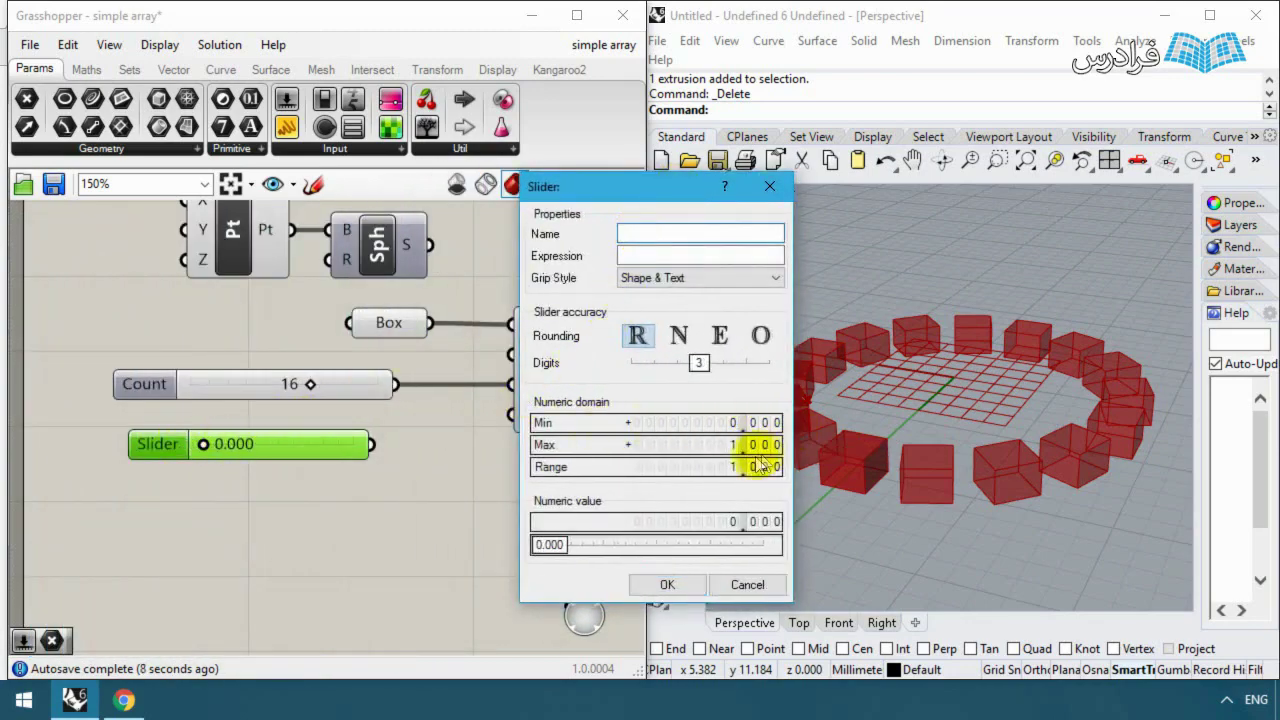
{"action": "left_click", "coordinate": [586, 449]}
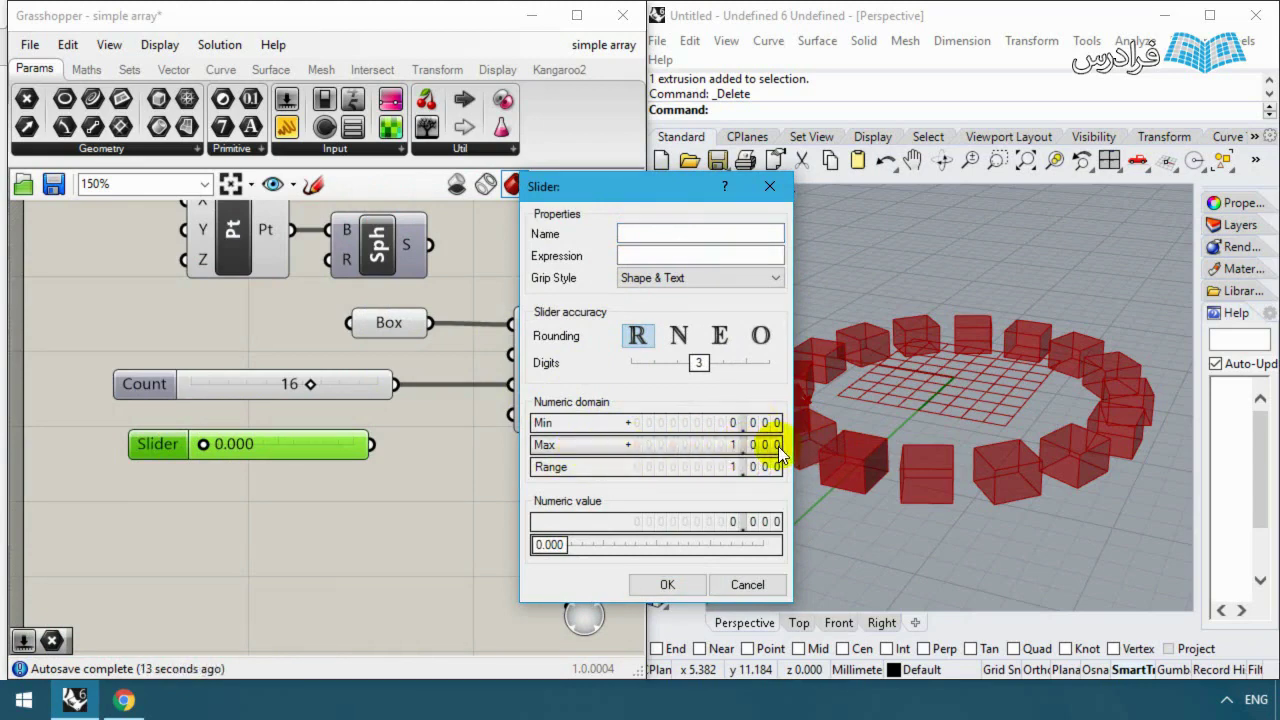
{"action": "double_click", "coordinate": [781, 445]}
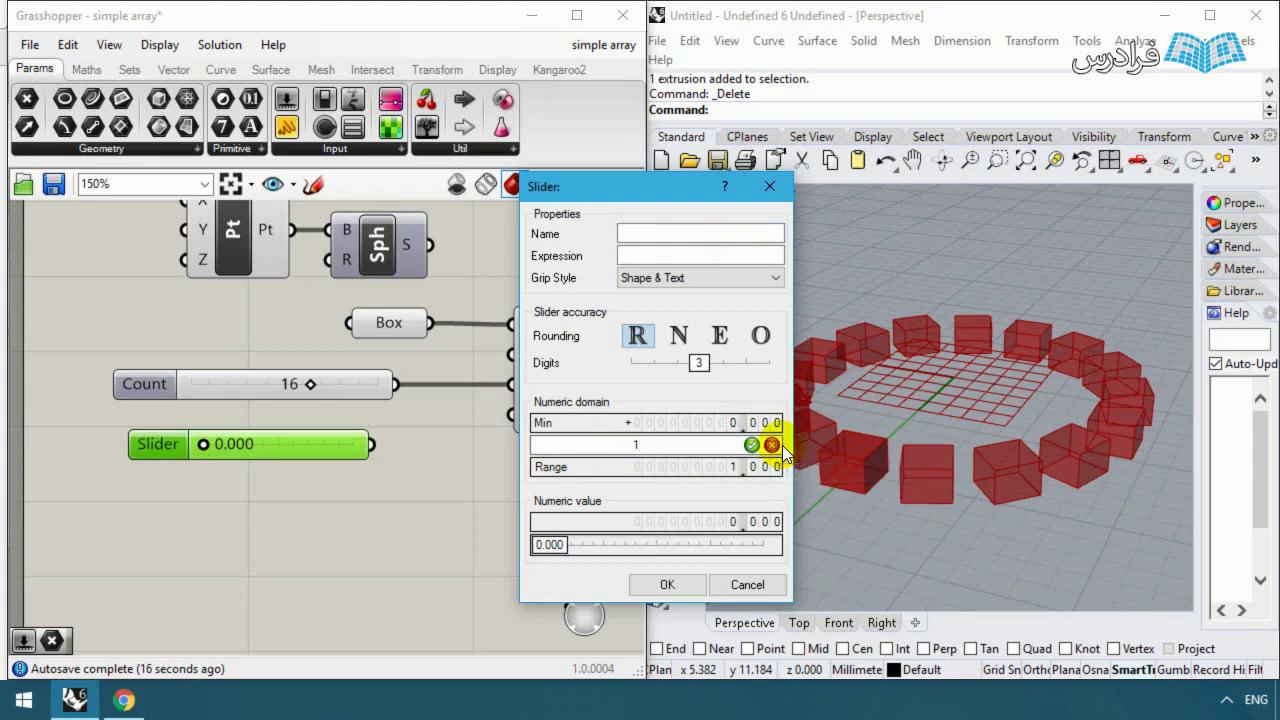
{"action": "type", "text": "0"}
{"action": "left_click", "coordinate": [752, 445]}
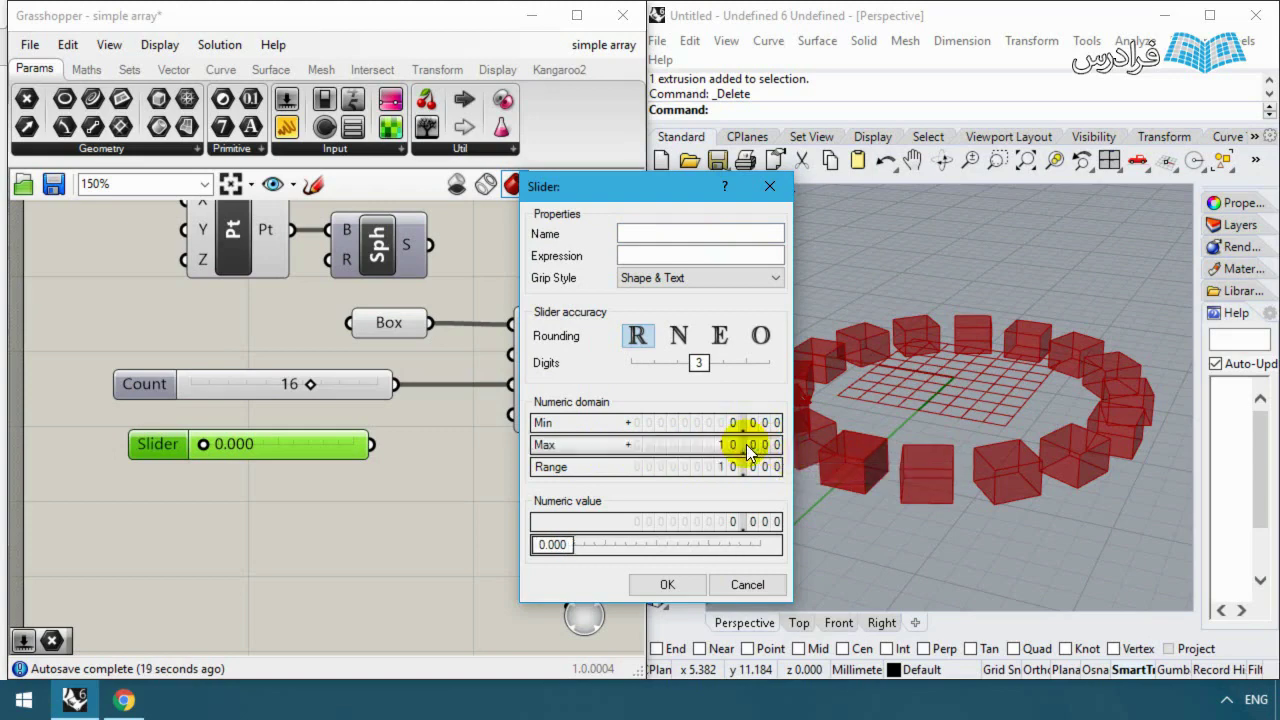
Step: Set the new slider's value to 4 and connect it to ArrPolar's N input in place of the upper slider
{"action": "double_click", "coordinate": [703, 521]}
{"action": "type", "text": "4"}
{"action": "left_click", "coordinate": [753, 521]}
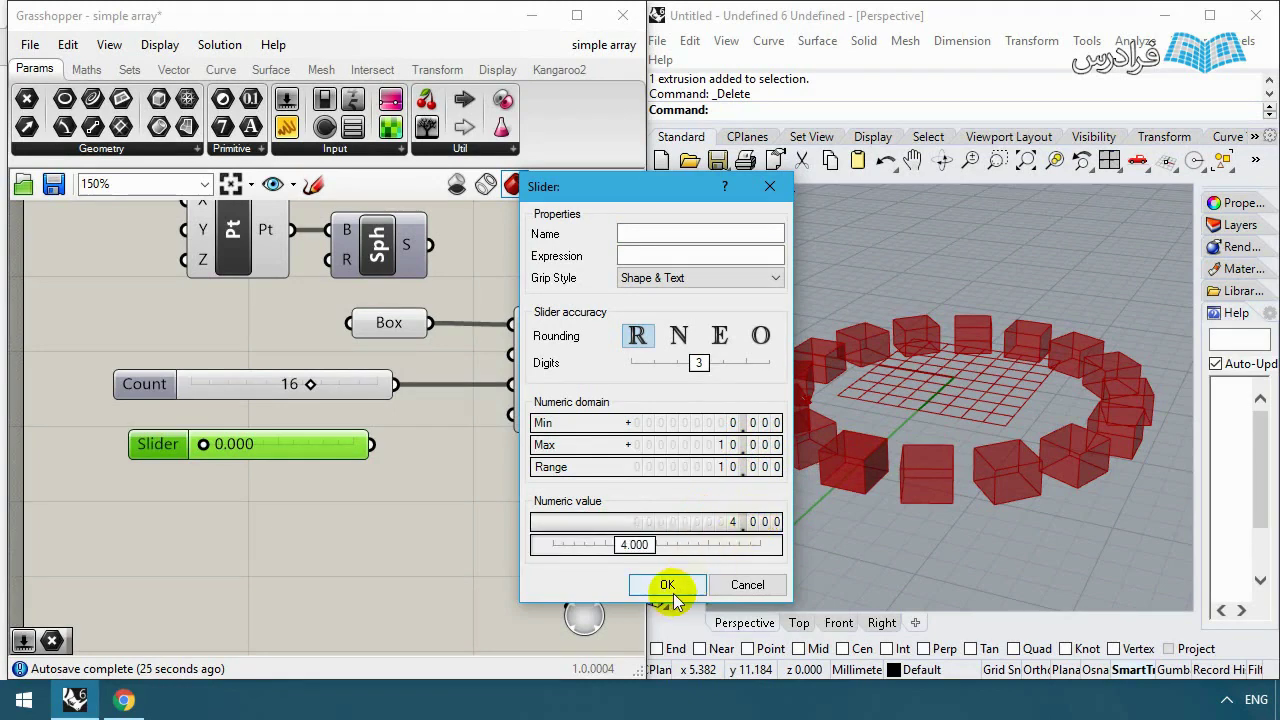
{"action": "left_click", "coordinate": [668, 586]}
{"action": "left_click_drag", "start_coordinate": [428, 450], "coordinate": [520, 396]}
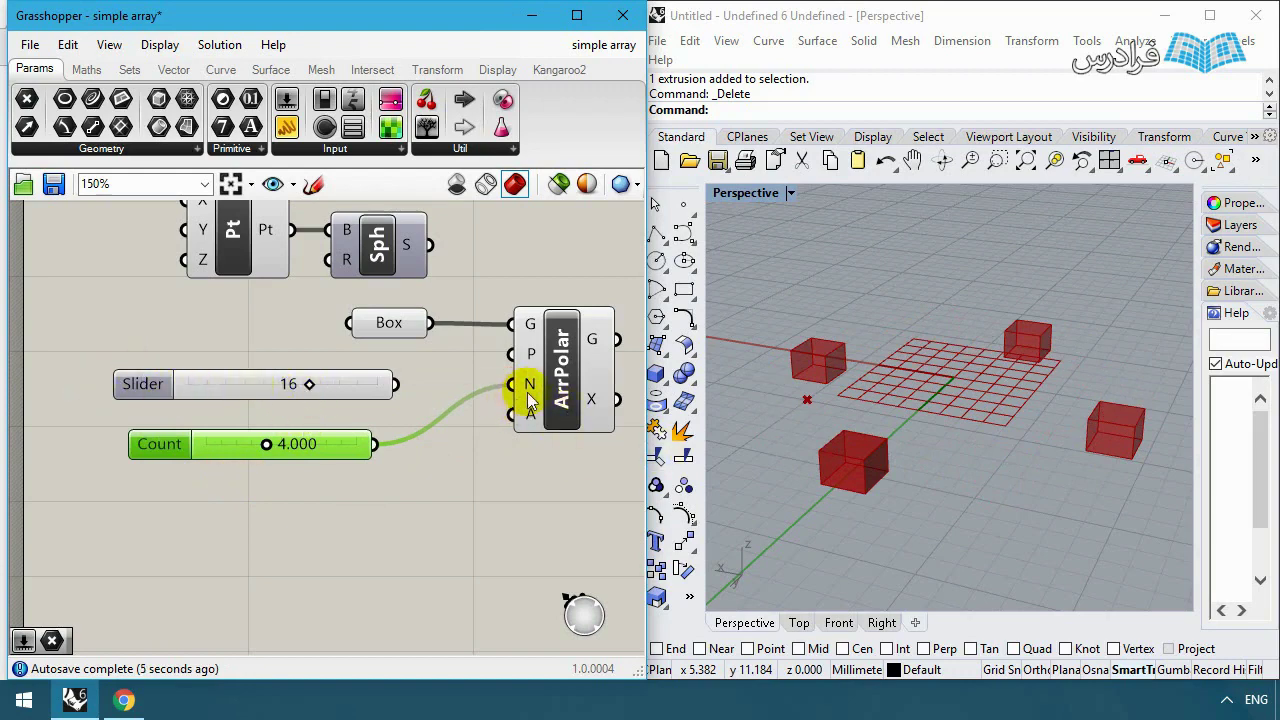
{"action": "left_click", "coordinate": [271, 468]}
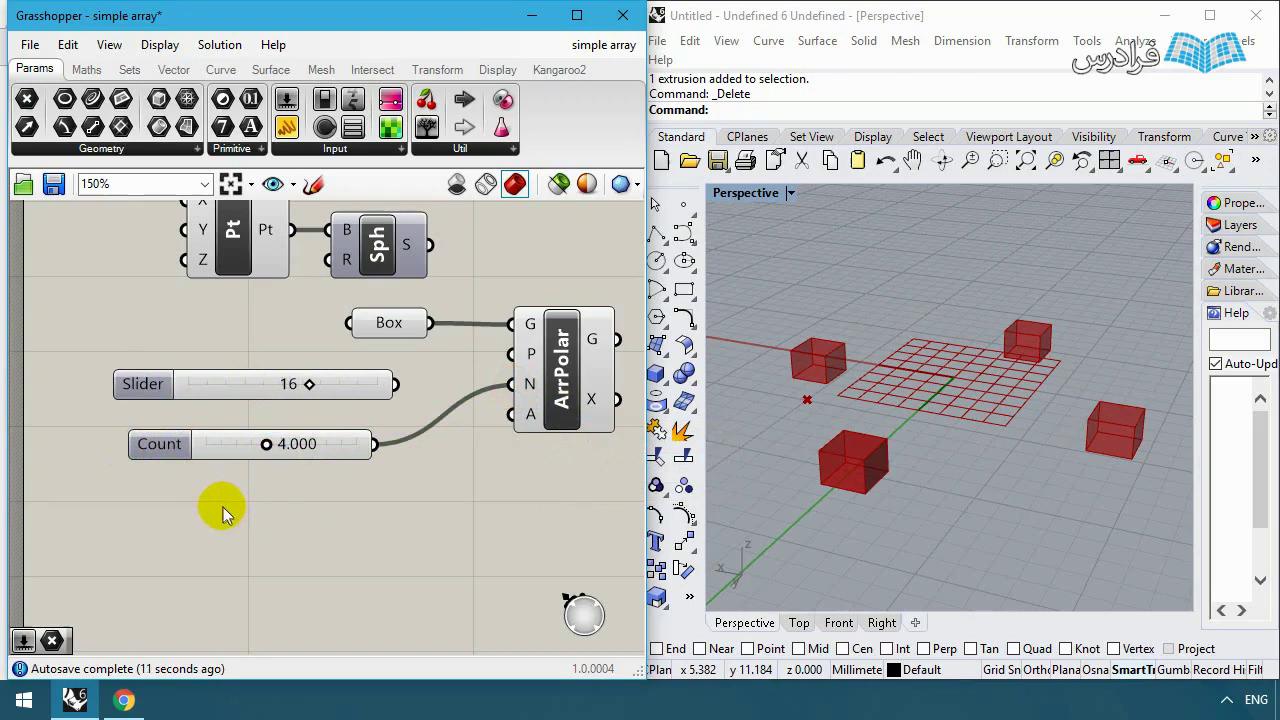
Step: Create a number slider with value 25 through the canvas search, place it below the others and connect it to ArrPolar's N input
{"action": "double_click", "coordinate": [292, 530]}
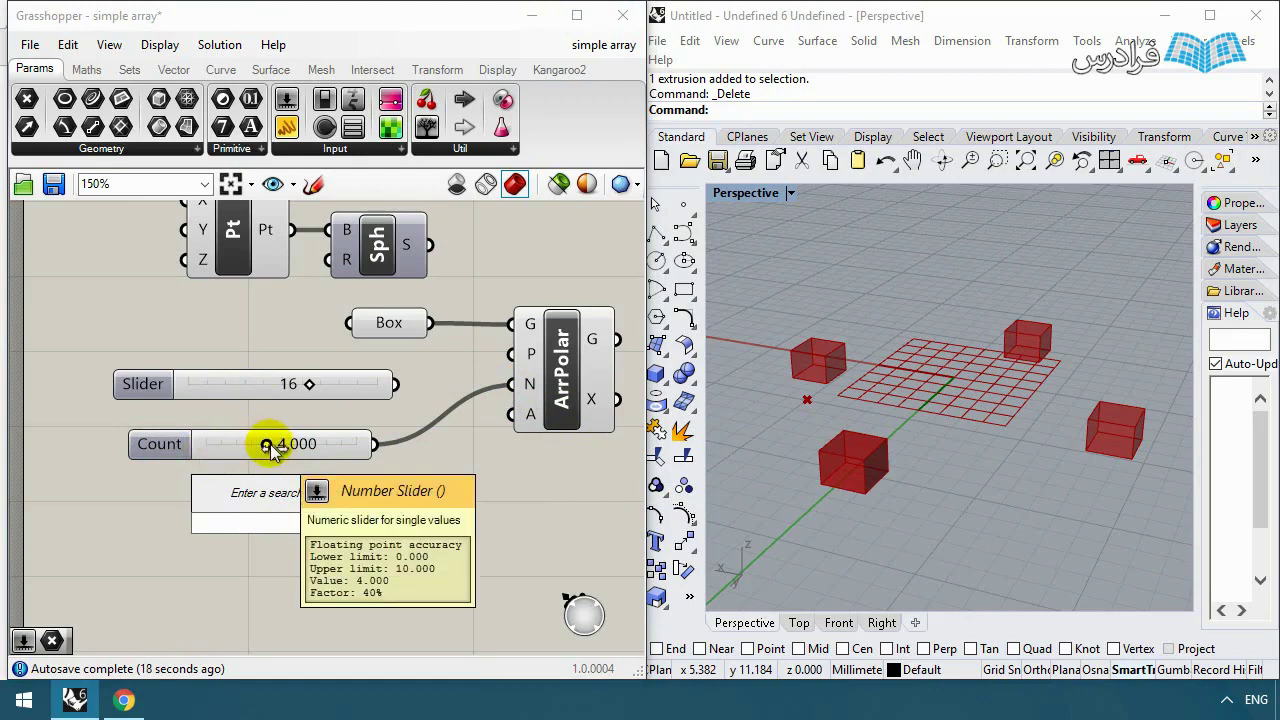
{"action": "type", "text": "25"}
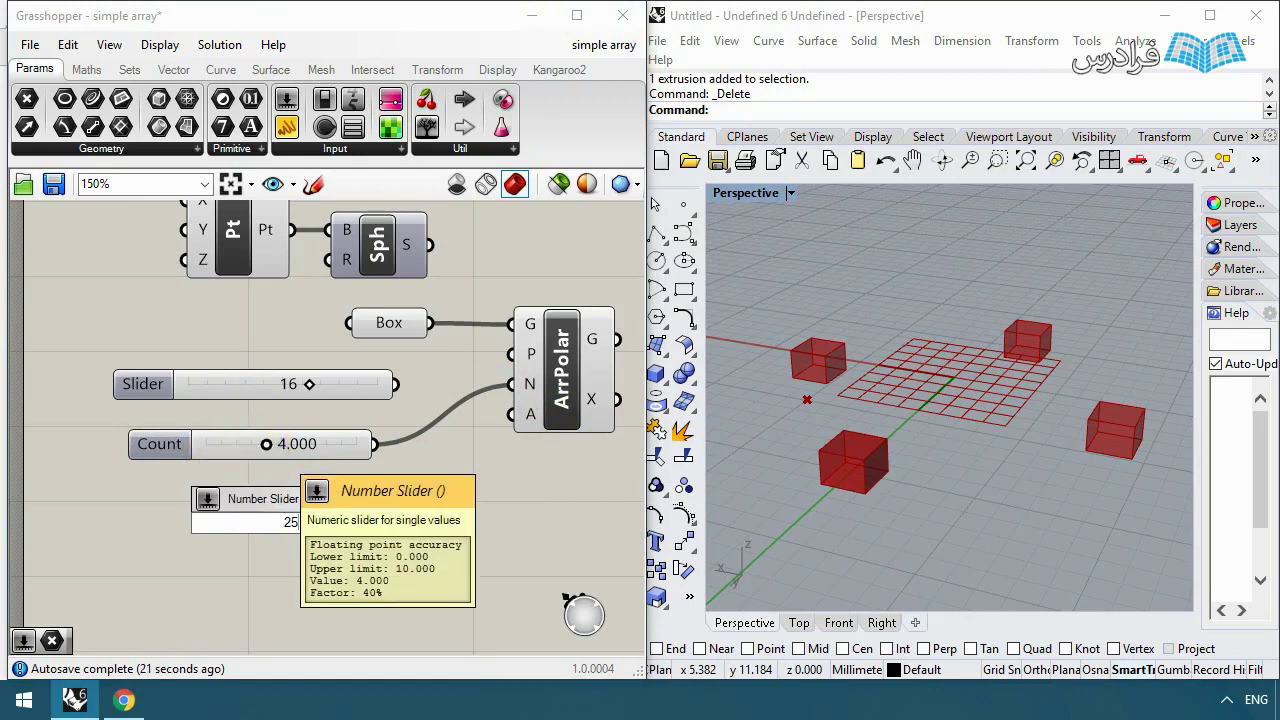
{"action": "key", "text": "Return"}
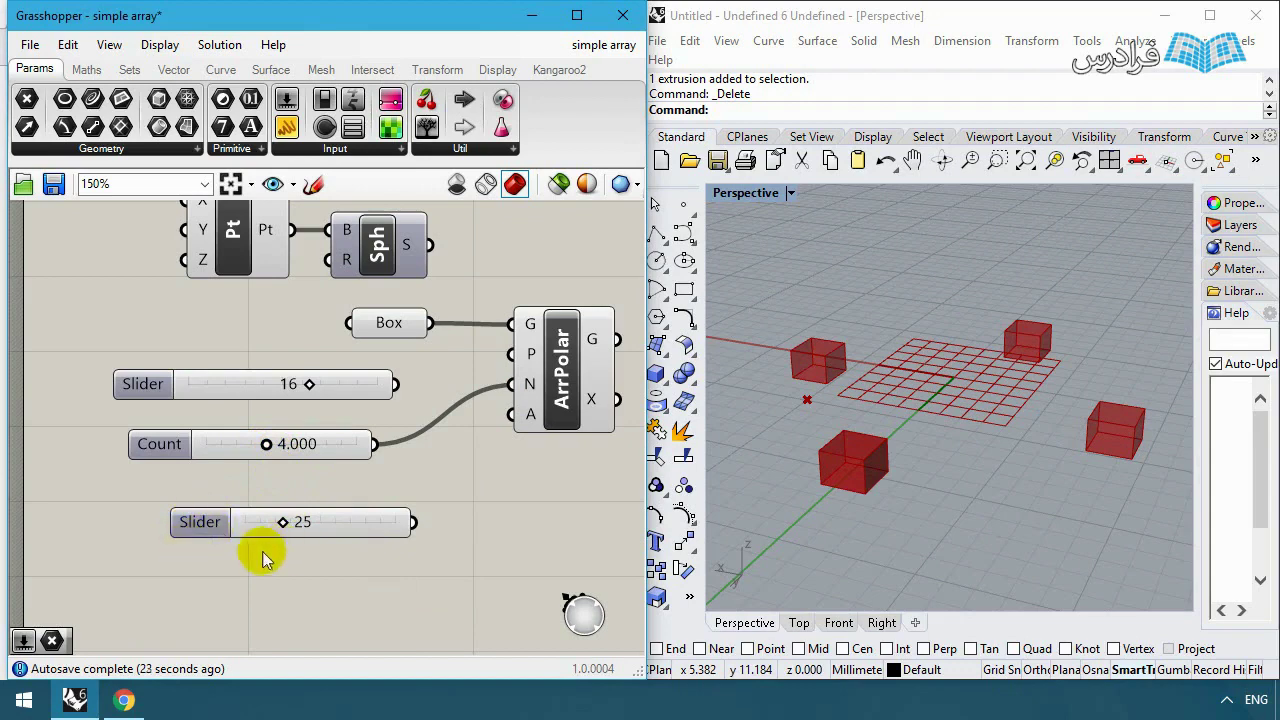
{"action": "left_click_drag", "start_coordinate": [200, 523], "coordinate": [170, 488]}
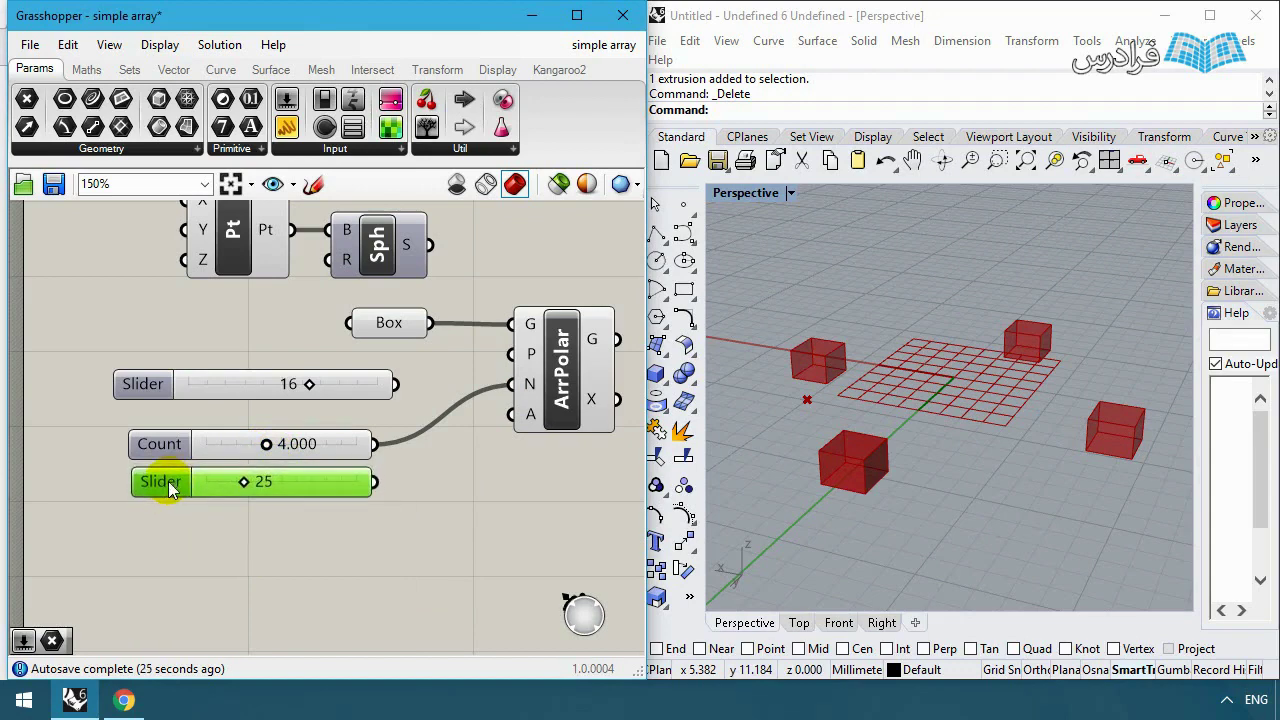
{"action": "left_click_drag", "start_coordinate": [378, 483], "coordinate": [512, 384]}
{"action": "right_click_drag", "start_coordinate": [1029, 409], "coordinate": [1074, 406]}
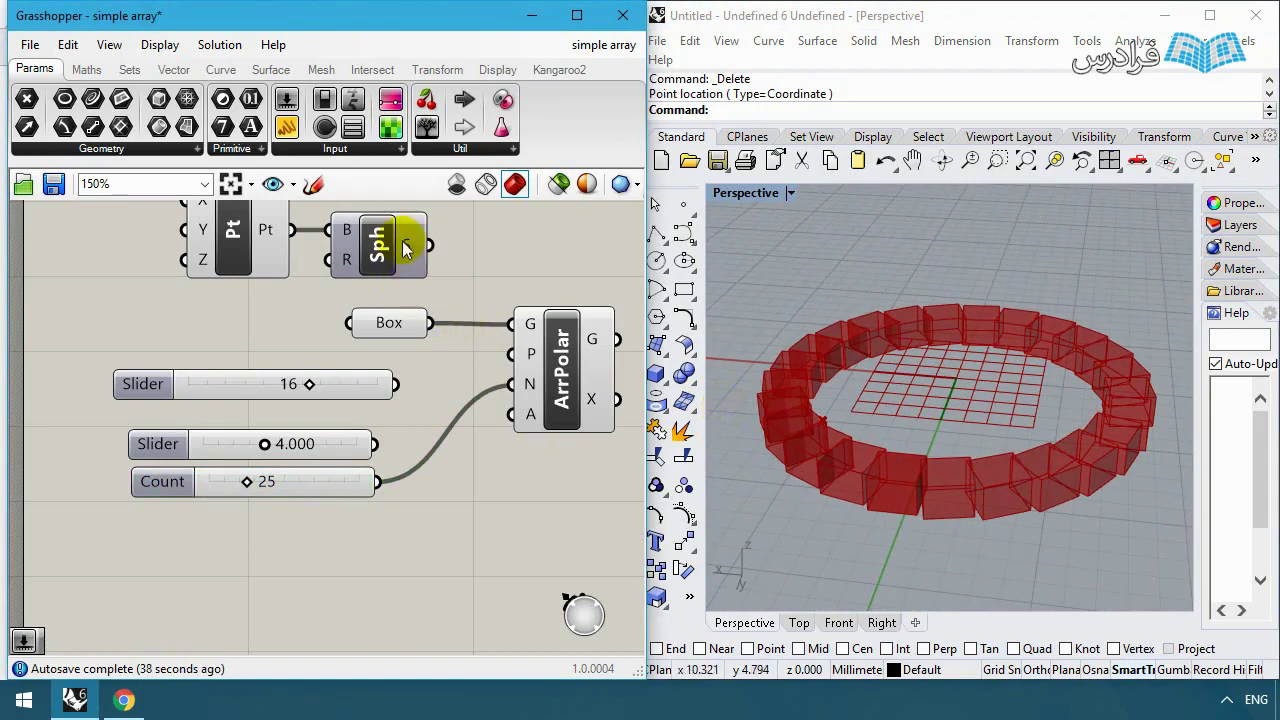
Step: Connect the Sphere output to ArrPolar's G input in place of the box, and lower Count to 18
{"action": "left_click_drag", "start_coordinate": [386, 243], "coordinate": [512, 325]}
{"action": "right_click_drag", "start_coordinate": [990, 409], "coordinate": [901, 424]}
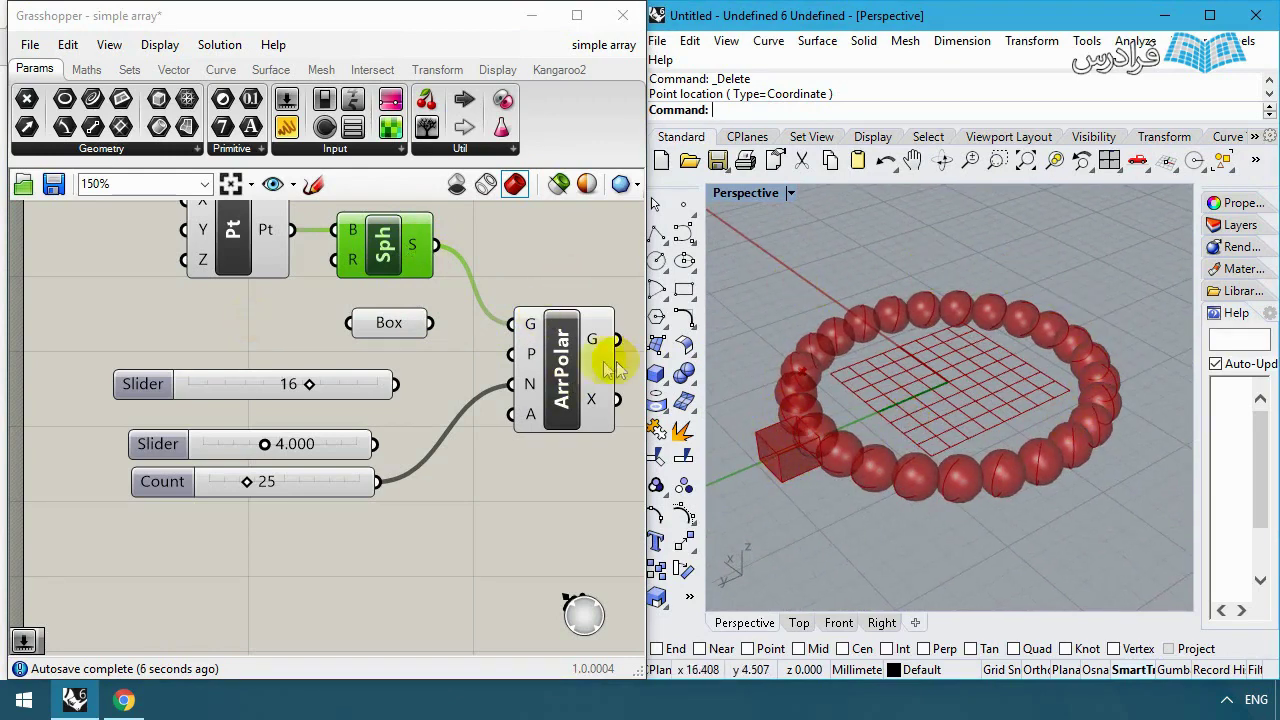
{"action": "left_click_drag", "start_coordinate": [248, 480], "coordinate": [237, 479]}
{"action": "mouse_move", "coordinate": [1018, 393]}
{"action": "right_mouse_down"}
{"action": "mouse_move", "coordinate": [757, 386]}
{"action": "mouse_move", "coordinate": [1025, 394]}
{"action": "right_mouse_up"}
Step: Delete the Construct Point component feeding the sphere and inspect the sphere preview in the Rhino viewport
{"action": "left_click_drag", "start_coordinate": [233, 249], "coordinate": [176, 286]}
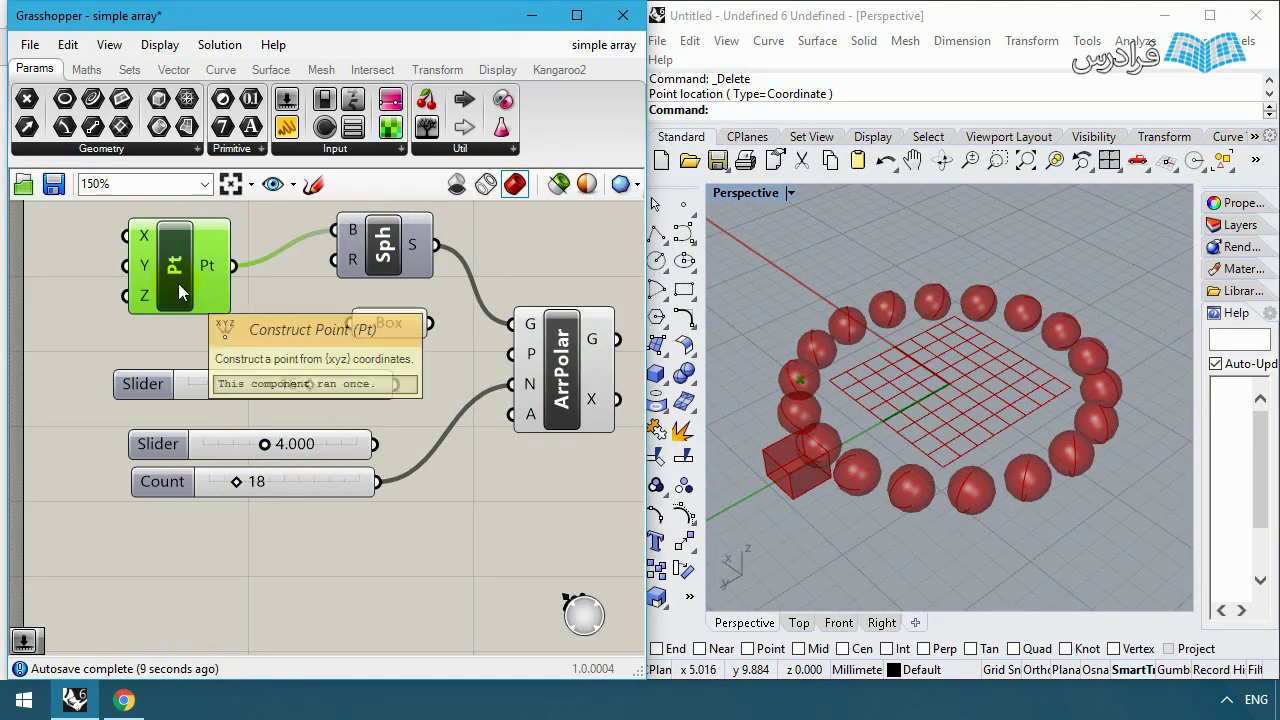
{"action": "key", "text": "Delete"}
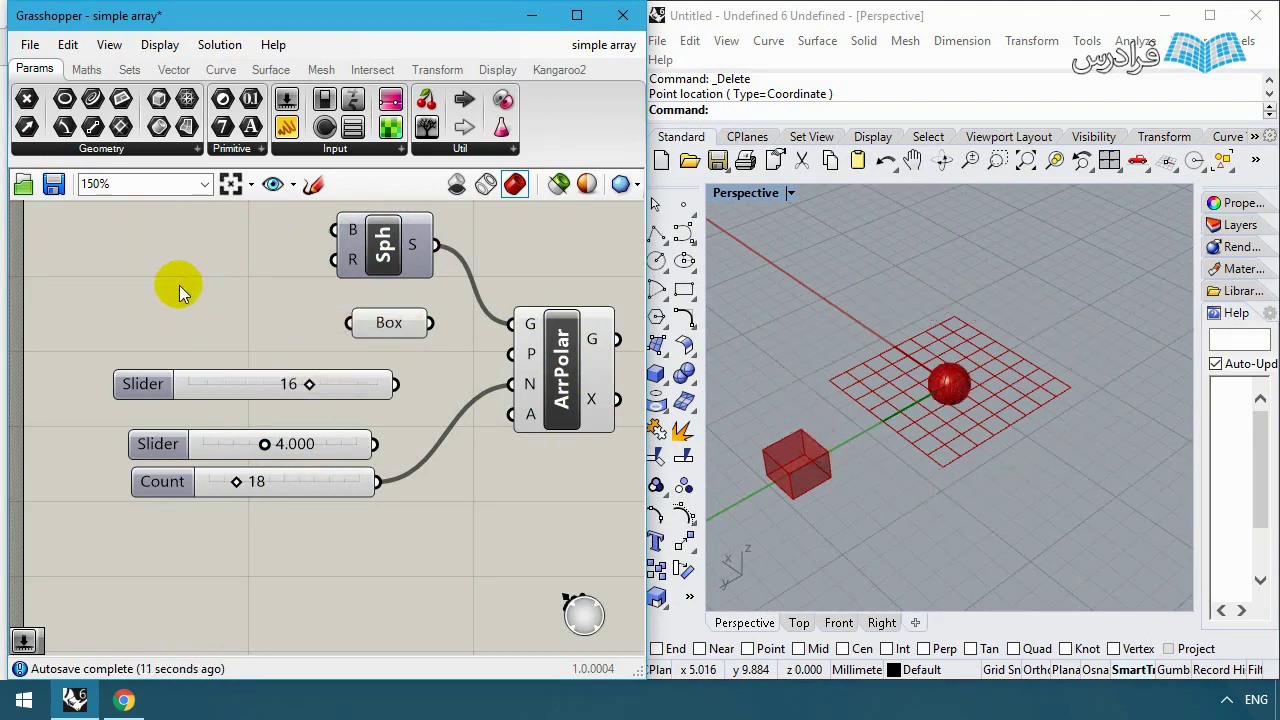
{"action": "mouse_move", "coordinate": [960, 400]}
{"action": "right_mouse_down"}
{"action": "mouse_move", "coordinate": [1000, 414]}
{"action": "mouse_move", "coordinate": [820, 386]}
{"action": "mouse_move", "coordinate": [916, 358]}
{"action": "mouse_move", "coordinate": [948, 312]}
{"action": "right_mouse_up"}
{"action": "scroll", "coordinate": [971, 385], "scroll_direction": "up", "scroll_amount": 5}
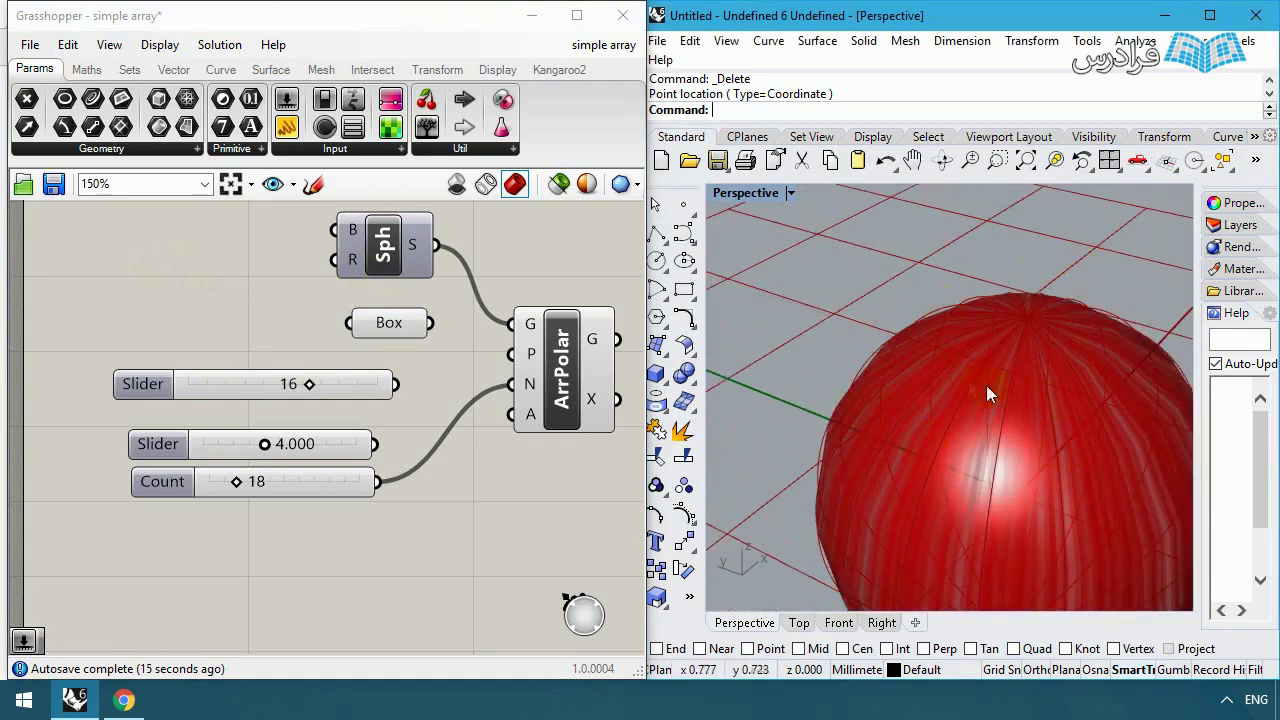
{"action": "scroll", "coordinate": [1008, 341], "scroll_direction": "down", "scroll_amount": 5}
{"action": "right_click_drag", "start_coordinate": [1010, 346], "coordinate": [968, 305]}
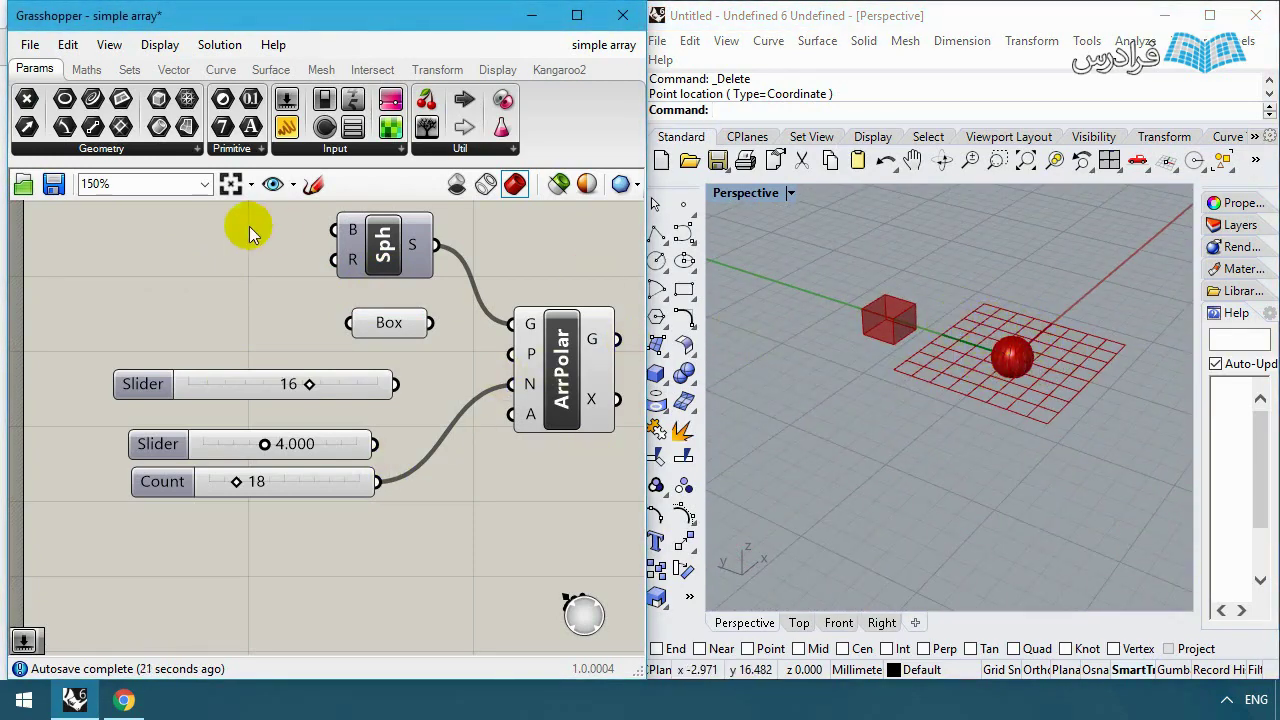
Step: Create a point parameter at coordinates 5,5 through the canvas search, beside the Sphere component
{"action": "double_click", "coordinate": [144, 249]}
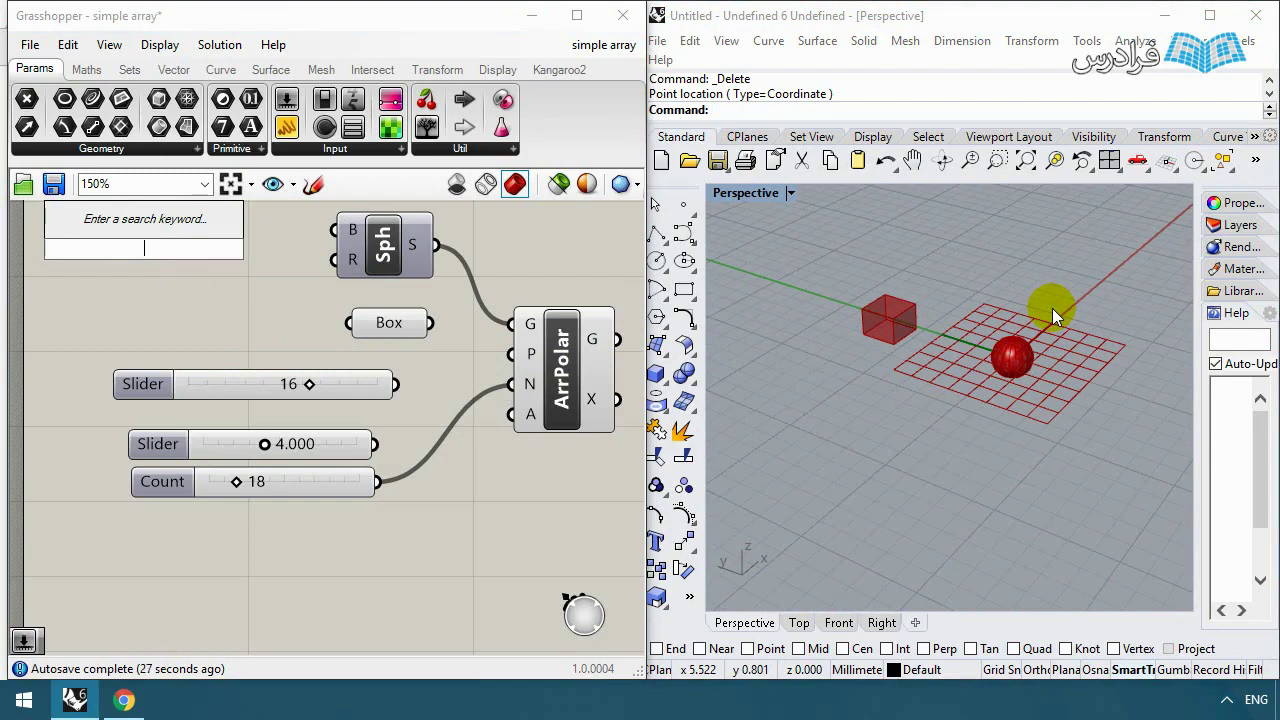
{"action": "type", "text": "5"}
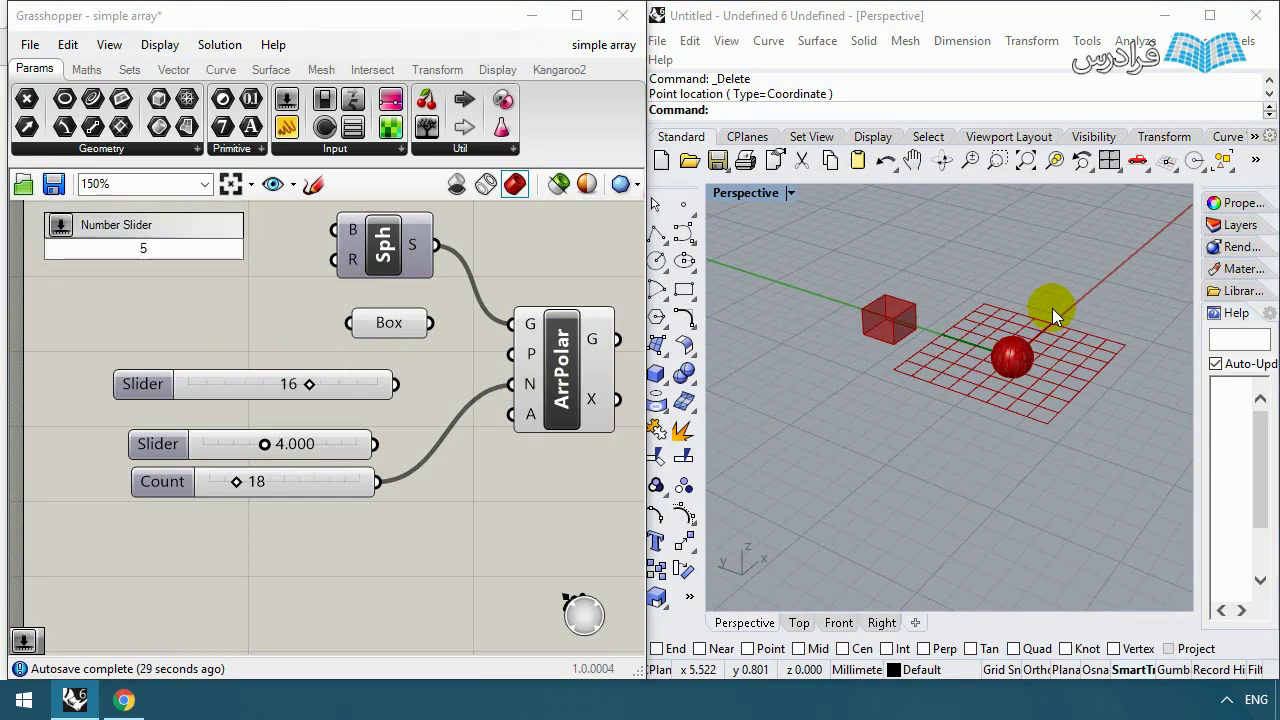
{"action": "type", "text": ",5"}
{"action": "key", "text": "Return"}
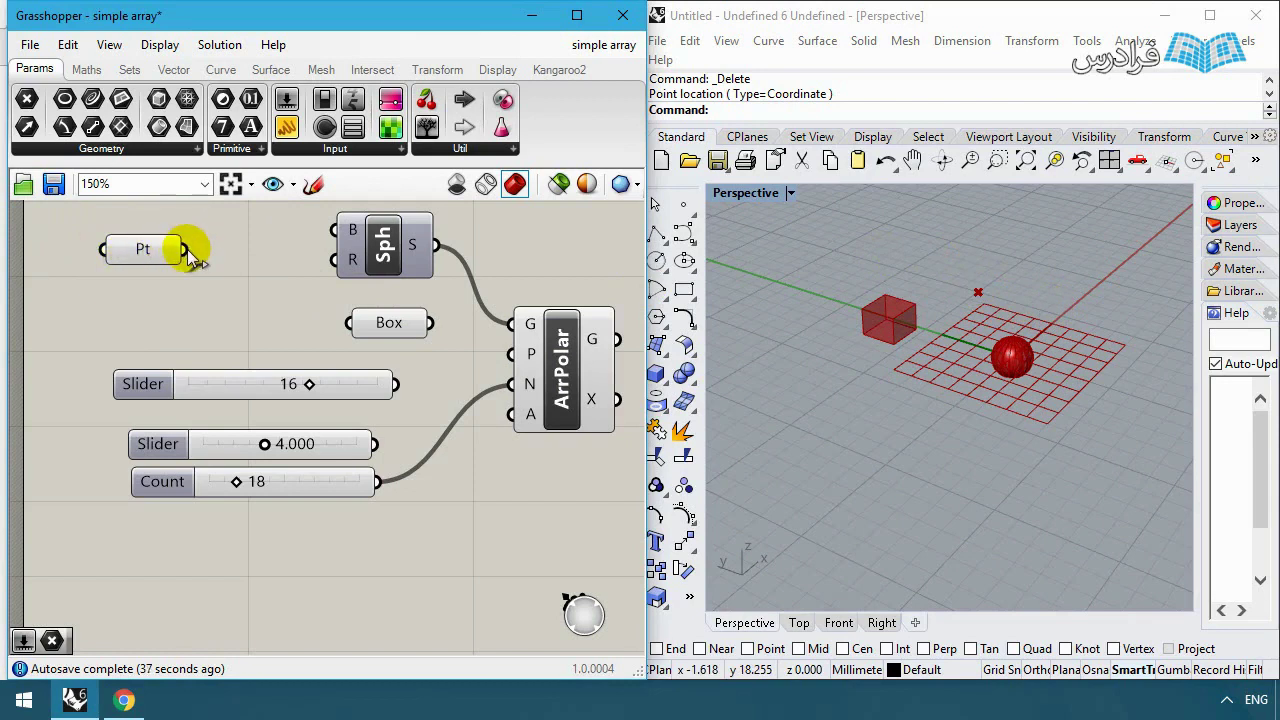
Step: Connect the point to the Sphere's B input, align it closer to that component and check the ring of spheres
{"action": "left_click_drag", "start_coordinate": [187, 249], "coordinate": [334, 231]}
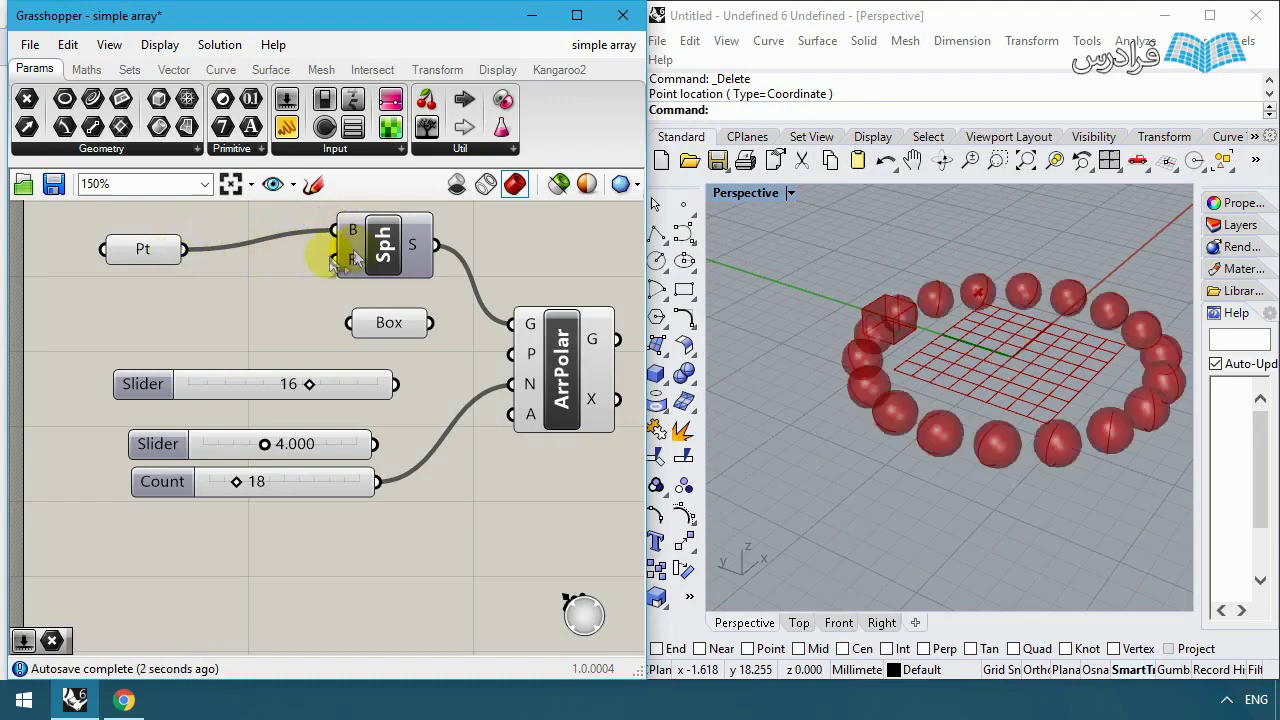
{"action": "left_click_drag", "start_coordinate": [150, 250], "coordinate": [228, 231]}
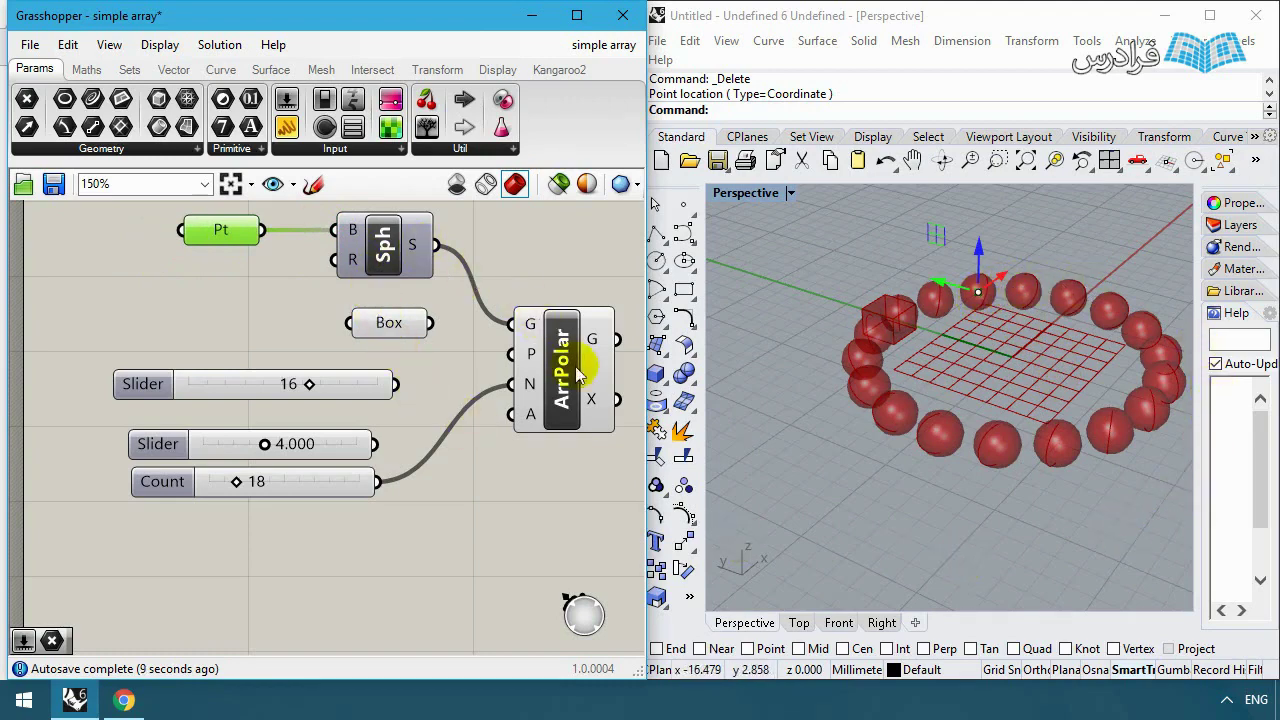
{"action": "left_click", "coordinate": [523, 493]}
{"action": "right_click_drag", "start_coordinate": [930, 420], "coordinate": [1007, 381]}
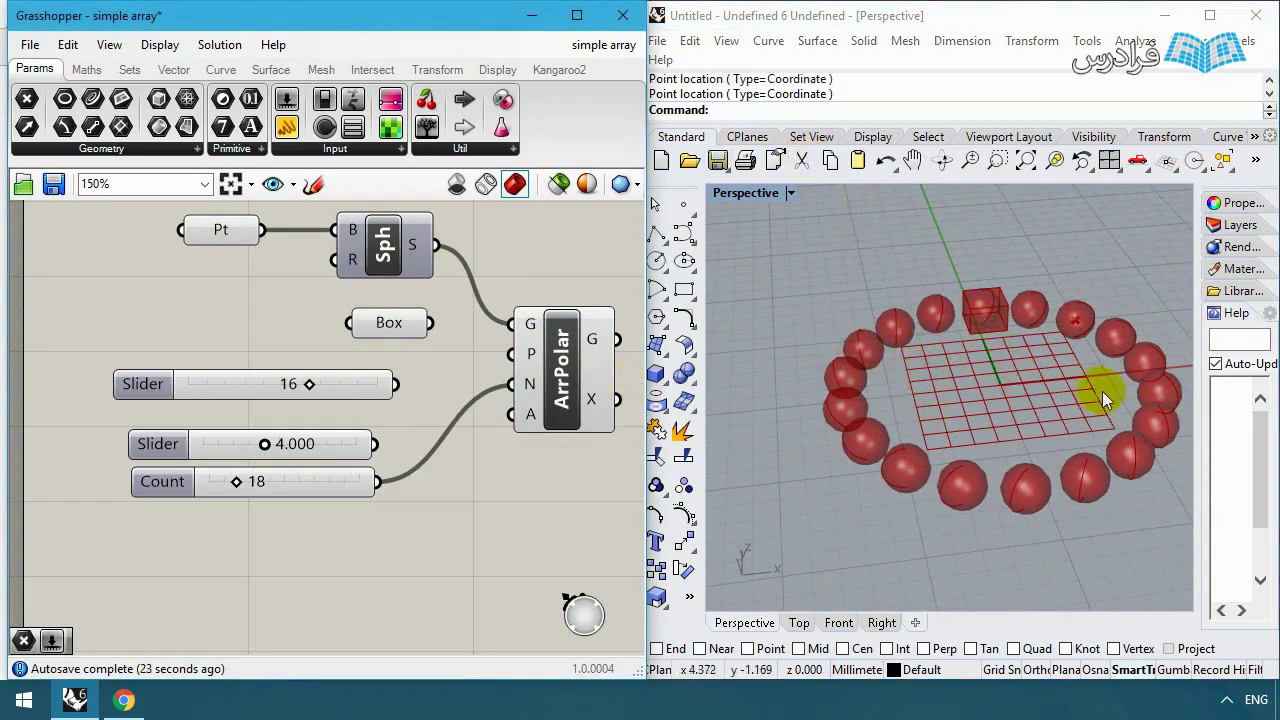
Step: Add a Point parameter below the existing one and set it to a single point picked beyond the sphere ring in the Perspective viewport
{"action": "right_click_drag", "start_coordinate": [1102, 391], "coordinate": [898, 397]}
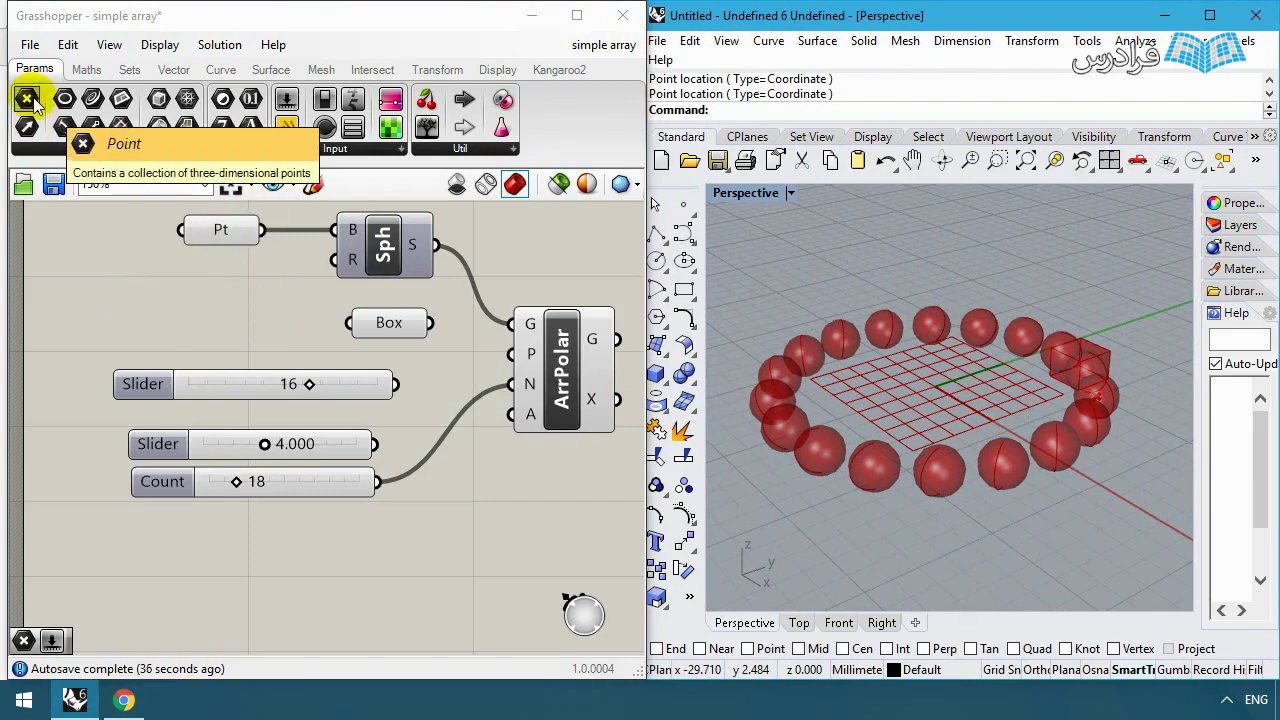
{"action": "left_click_drag", "start_coordinate": [27, 99], "coordinate": [161, 306]}
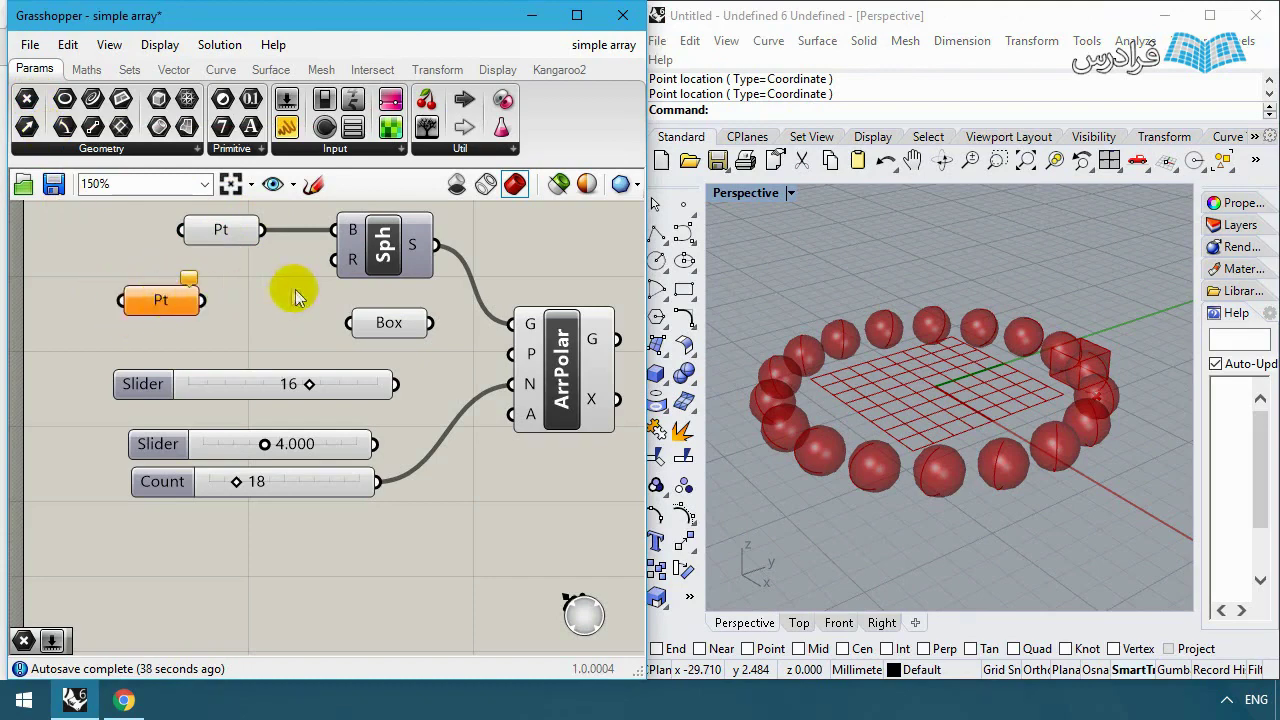
{"action": "right_click", "coordinate": [168, 305]}
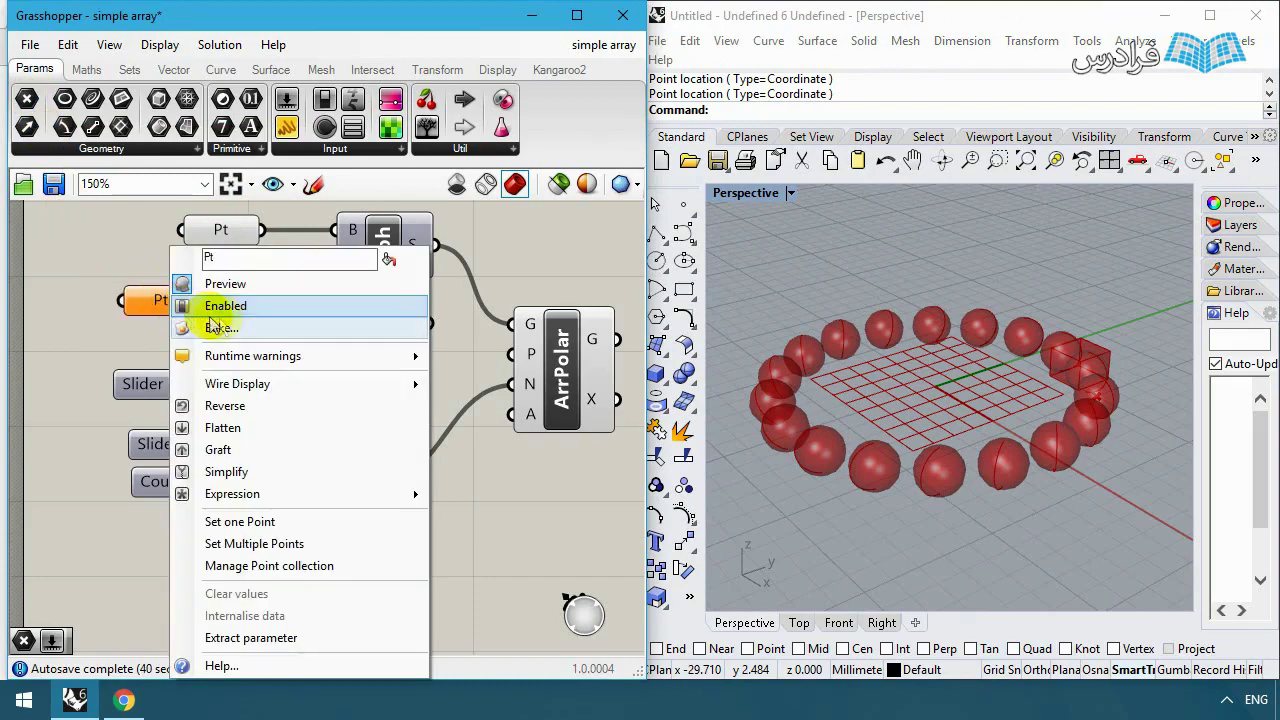
{"action": "left_click", "coordinate": [303, 522]}
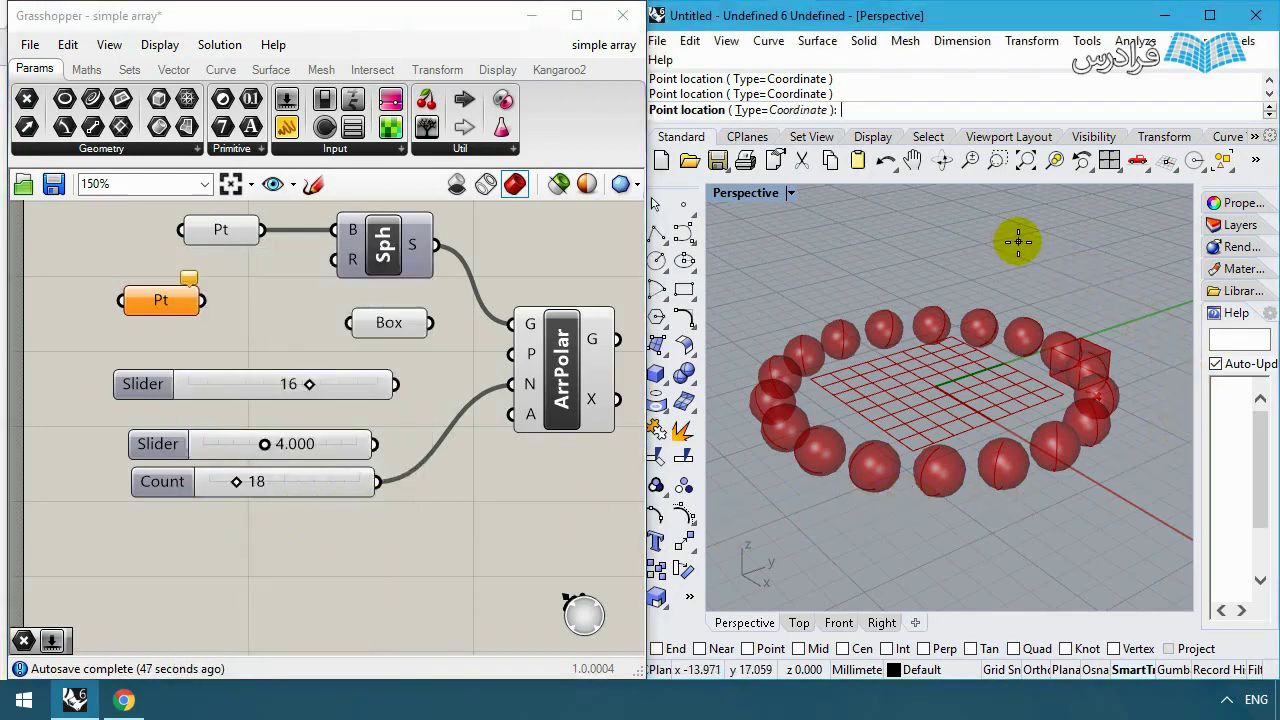
{"action": "left_click", "coordinate": [886, 242]}
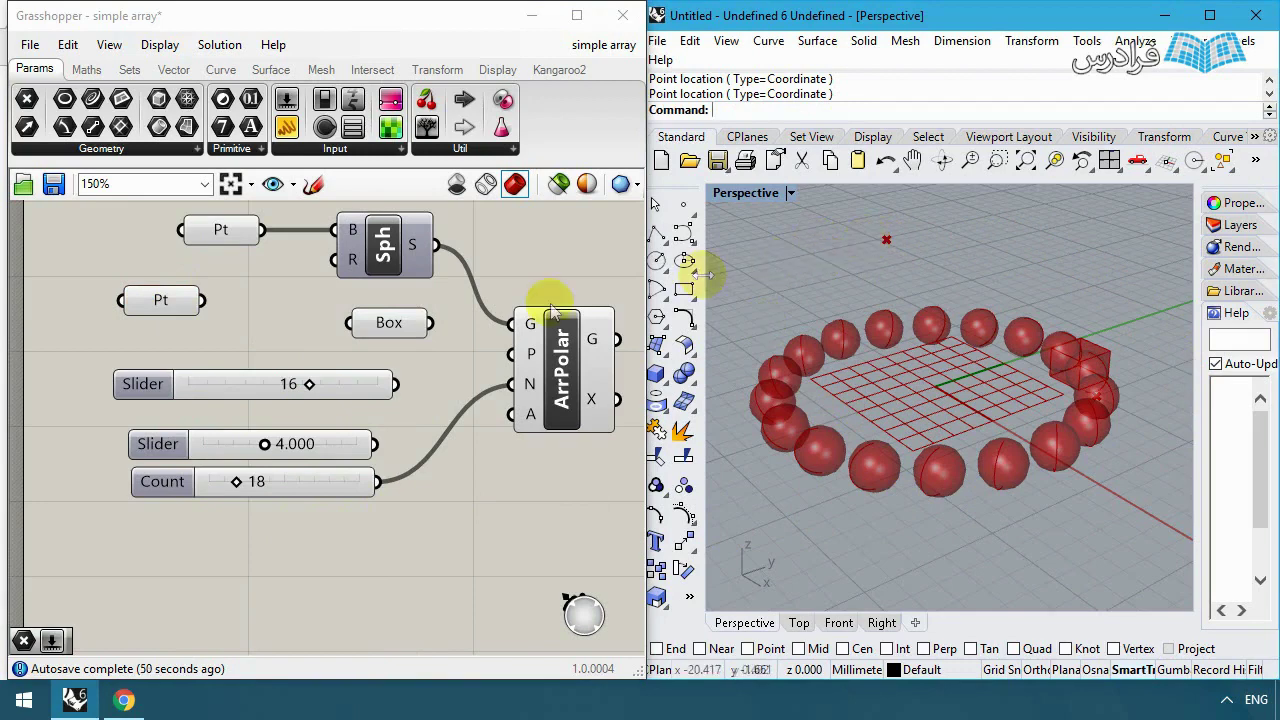
Step: Place the new point parameter directly under the first one and connect it to the Sphere's B input in its place
{"action": "left_click", "coordinate": [163, 298]}
{"action": "left_click", "coordinate": [137, 302]}
{"action": "left_click_drag", "start_coordinate": [137, 305], "coordinate": [332, 236]}
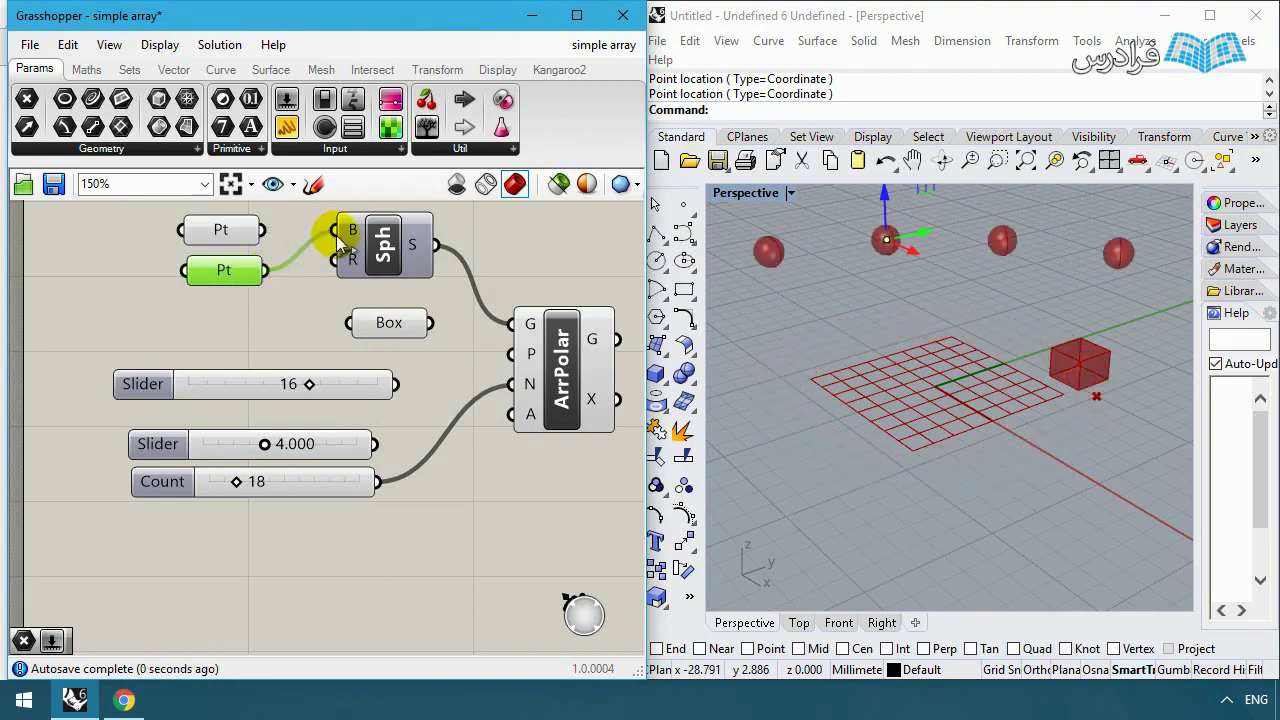
Step: Move the referenced point toward the grid in the Perspective viewport to tighten the ring of spheres, and deselect it
{"action": "left_click", "coordinate": [920, 285]}
{"action": "left_click_drag", "start_coordinate": [908, 241], "coordinate": [918, 336]}
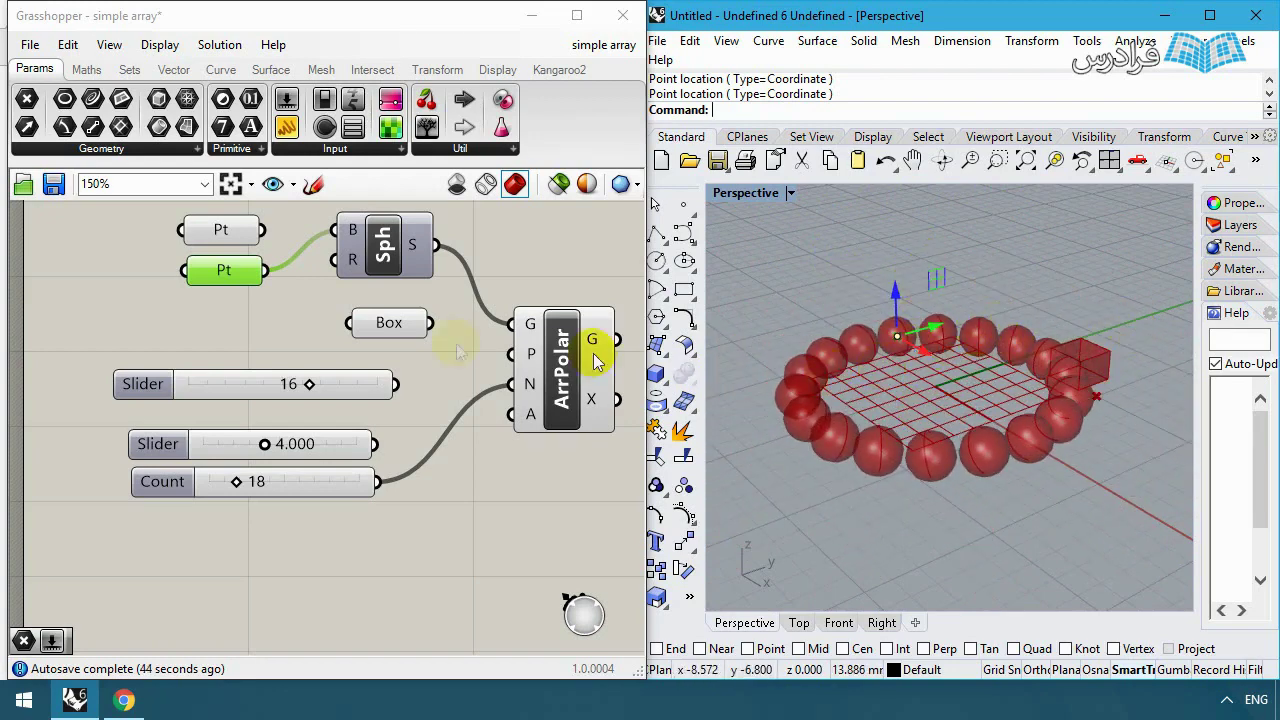
{"action": "left_click", "coordinate": [471, 332]}
Step: Examine the input and output sides of the Sphere and ArrPolar components and the wire running between them
{"action": "right_click_drag", "start_coordinate": [566, 293], "coordinate": [395, 405]}
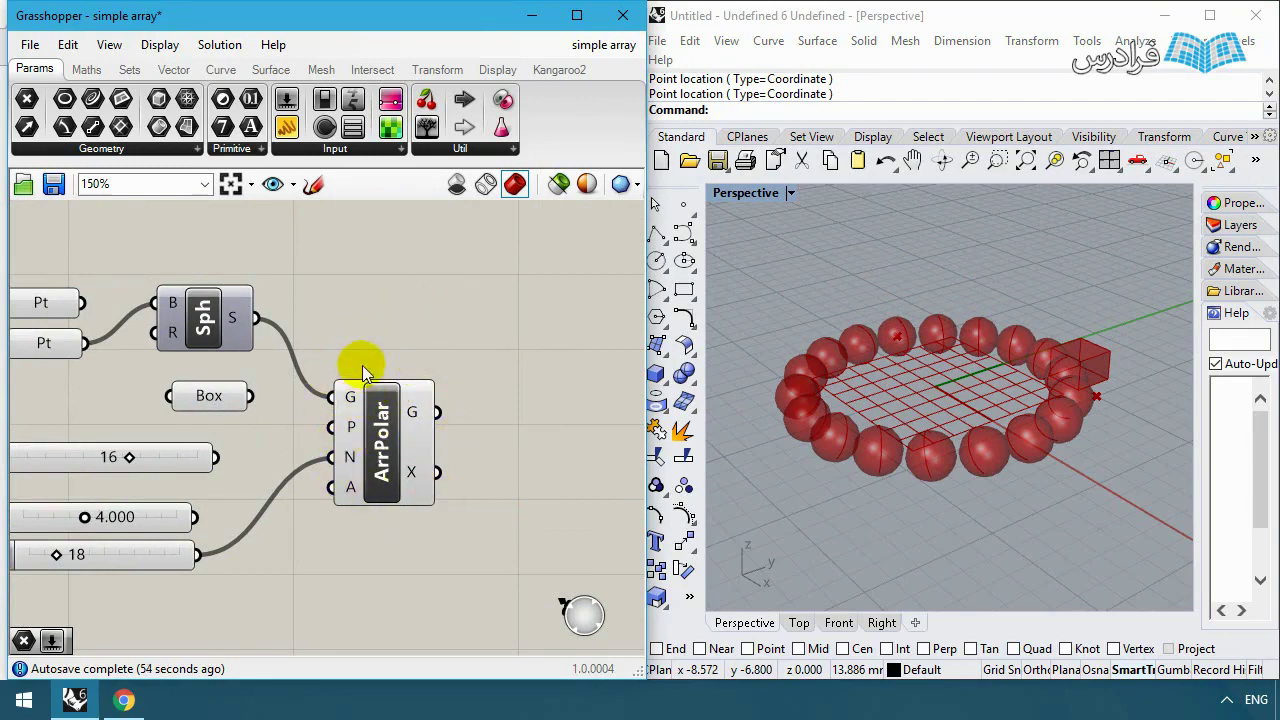
{"action": "right_click_drag", "start_coordinate": [360, 362], "coordinate": [417, 283]}
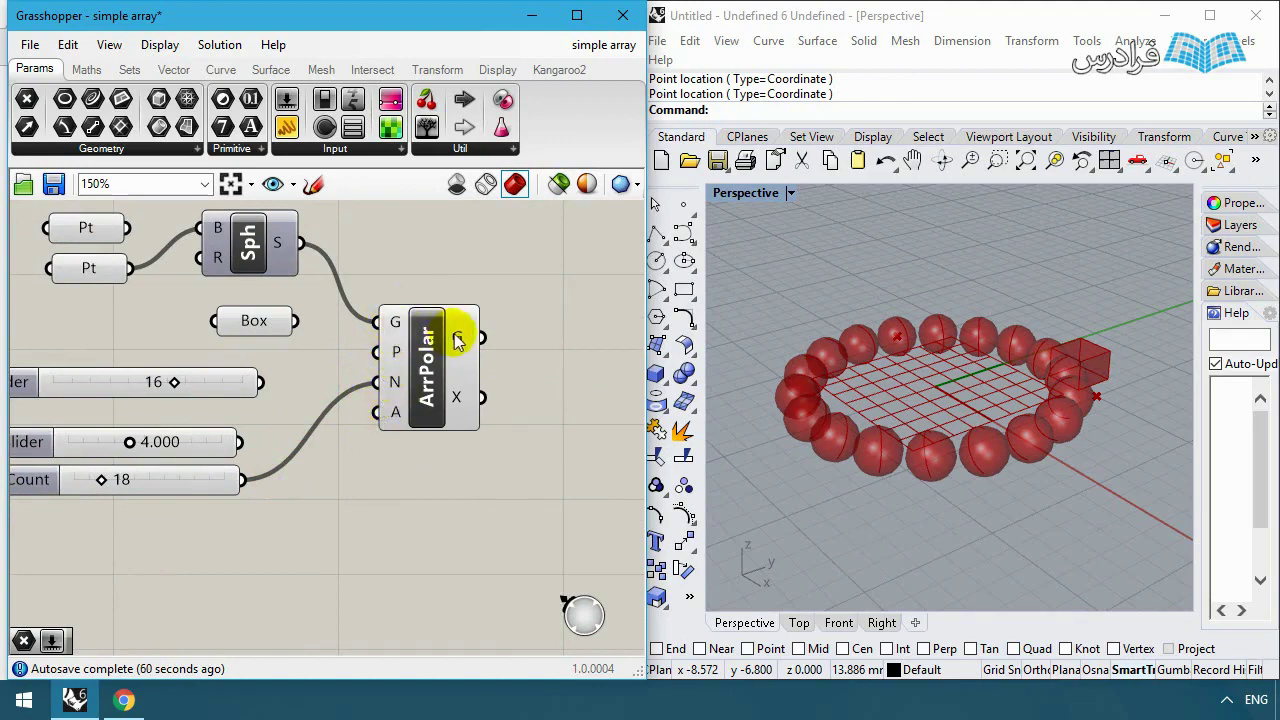
{"action": "mouse_move", "coordinate": [462, 340]}
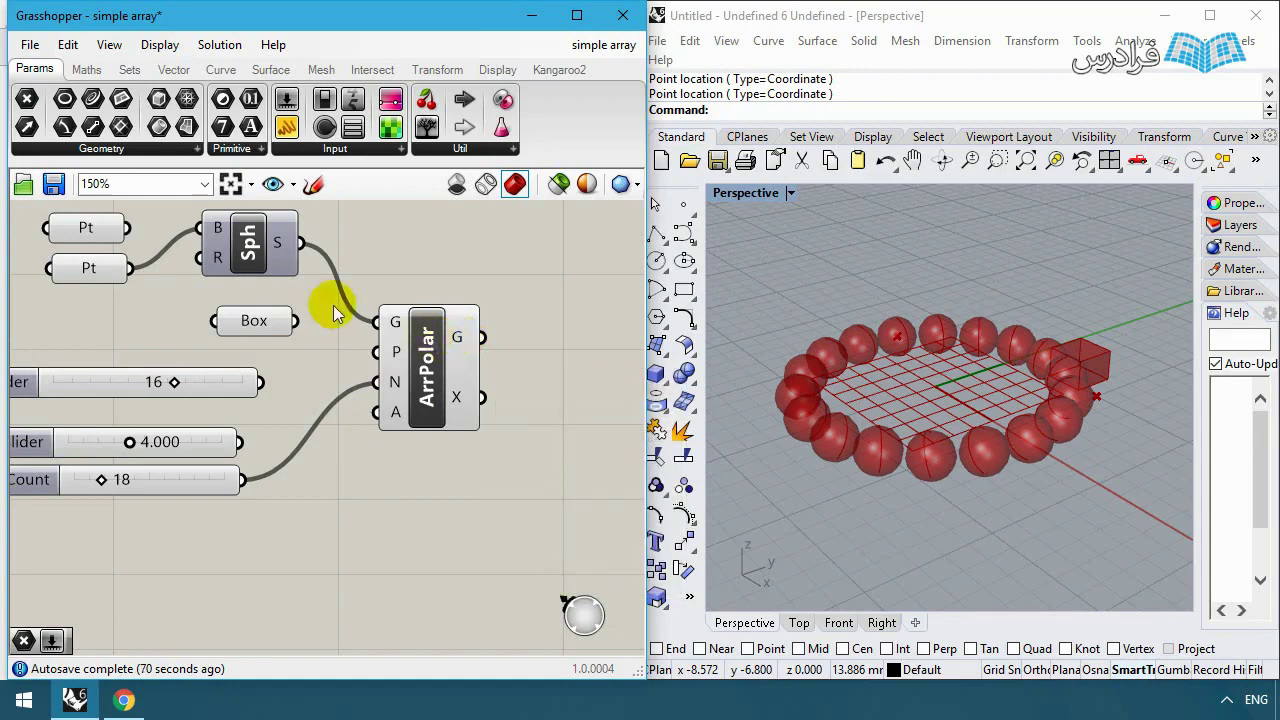
{"action": "left_click", "coordinate": [248, 250]}
{"action": "mouse_move", "coordinate": [248, 250]}
{"action": "left_mouse_down"}
{"action": "mouse_move", "coordinate": [236, 262]}
{"action": "mouse_move", "coordinate": [259, 265]}
{"action": "left_mouse_up"}
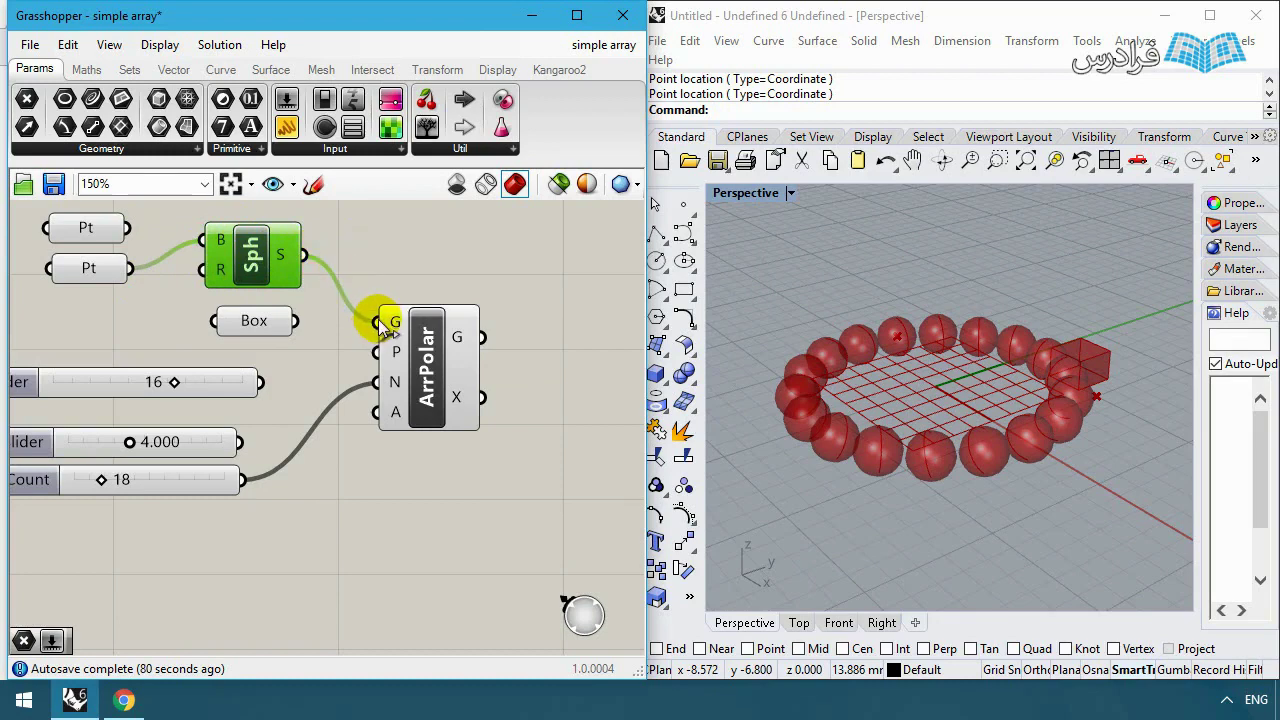
{"action": "right_click_drag", "start_coordinate": [514, 346], "coordinate": [448, 339]}
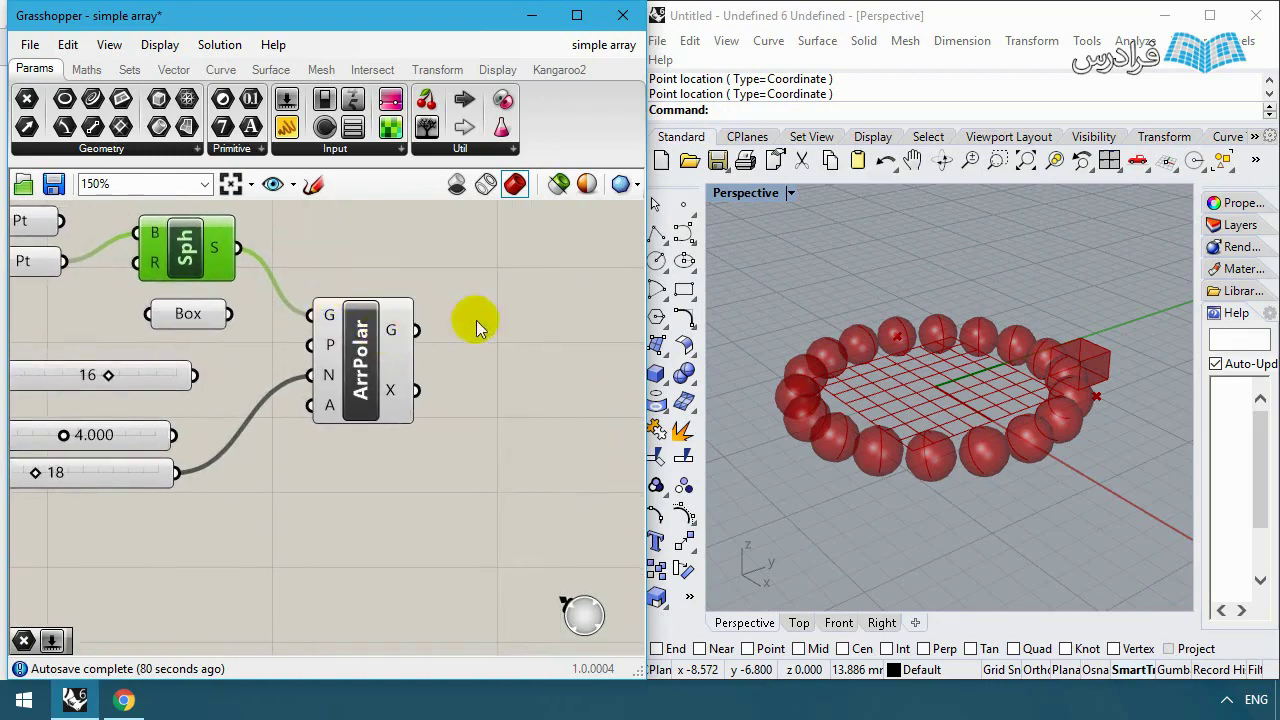
{"action": "scroll", "coordinate": [469, 331], "scroll_direction": "down", "scroll_amount": 3}
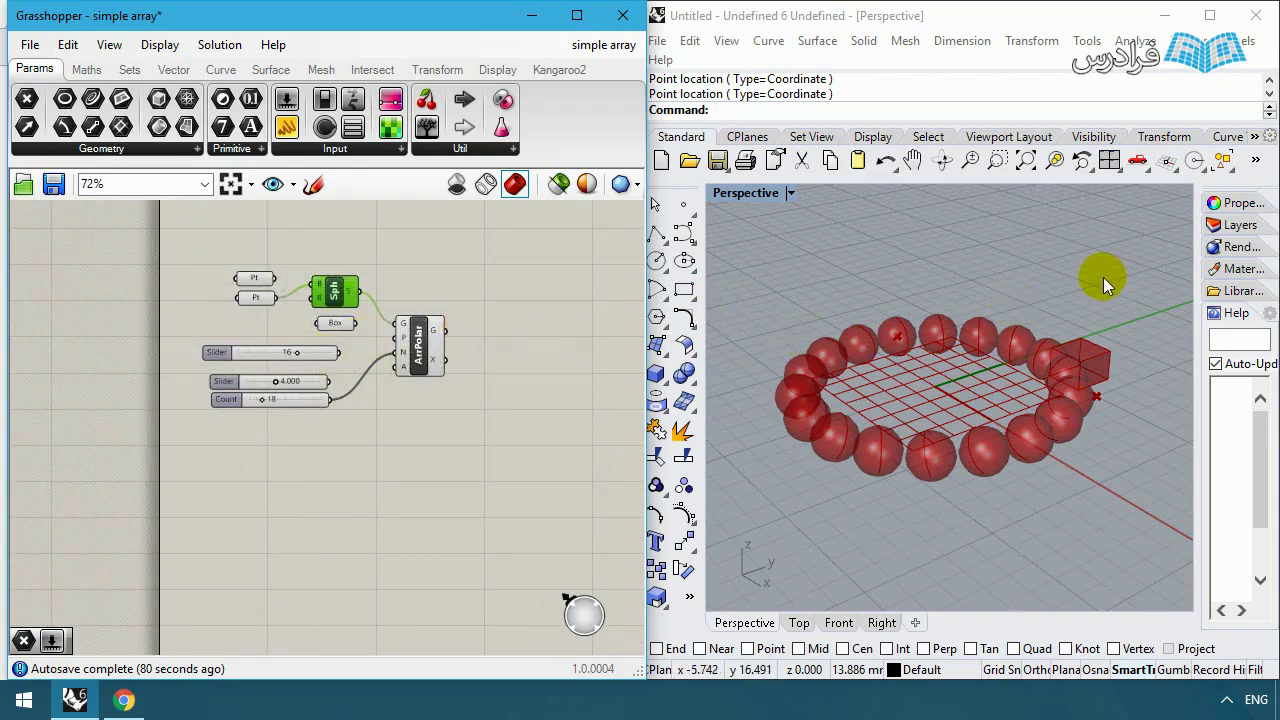
{"action": "scroll", "coordinate": [430, 375], "scroll_direction": "up", "scroll_amount": 4}
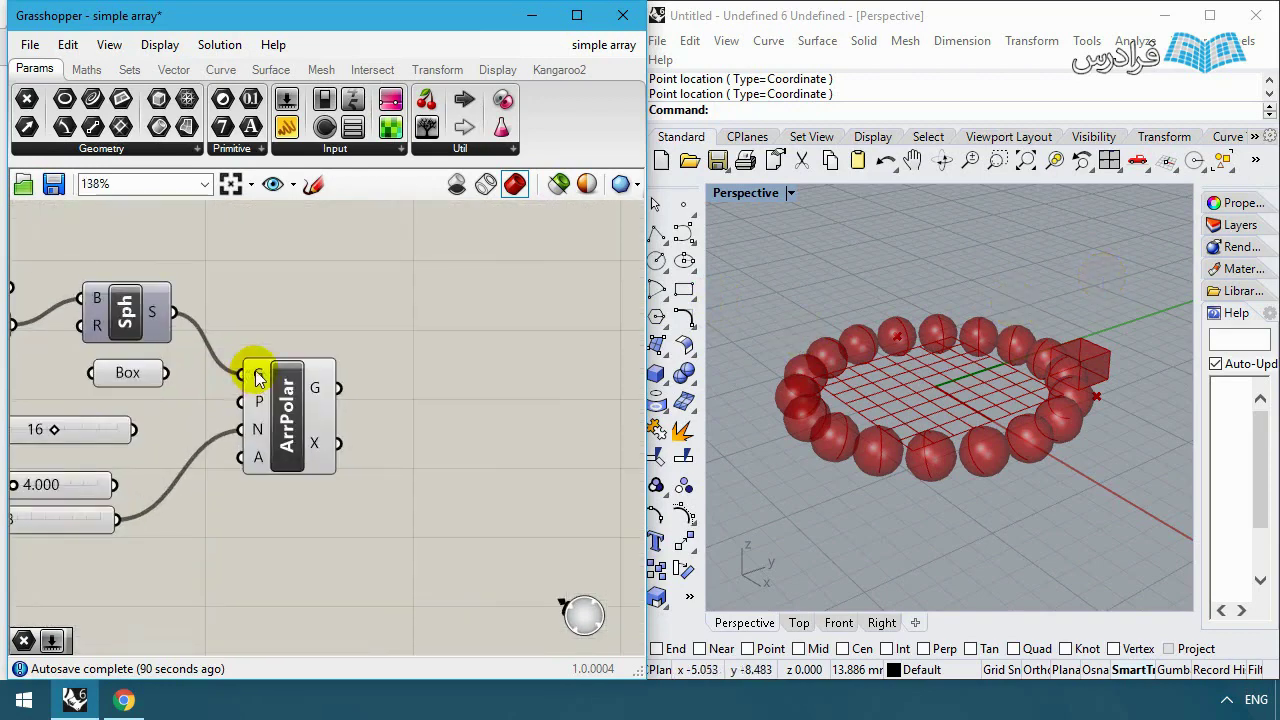
Step: Add a Custom Preview component through the canvas search with "prev" and place it above ArrPolar
{"action": "double_click", "coordinate": [465, 284]}
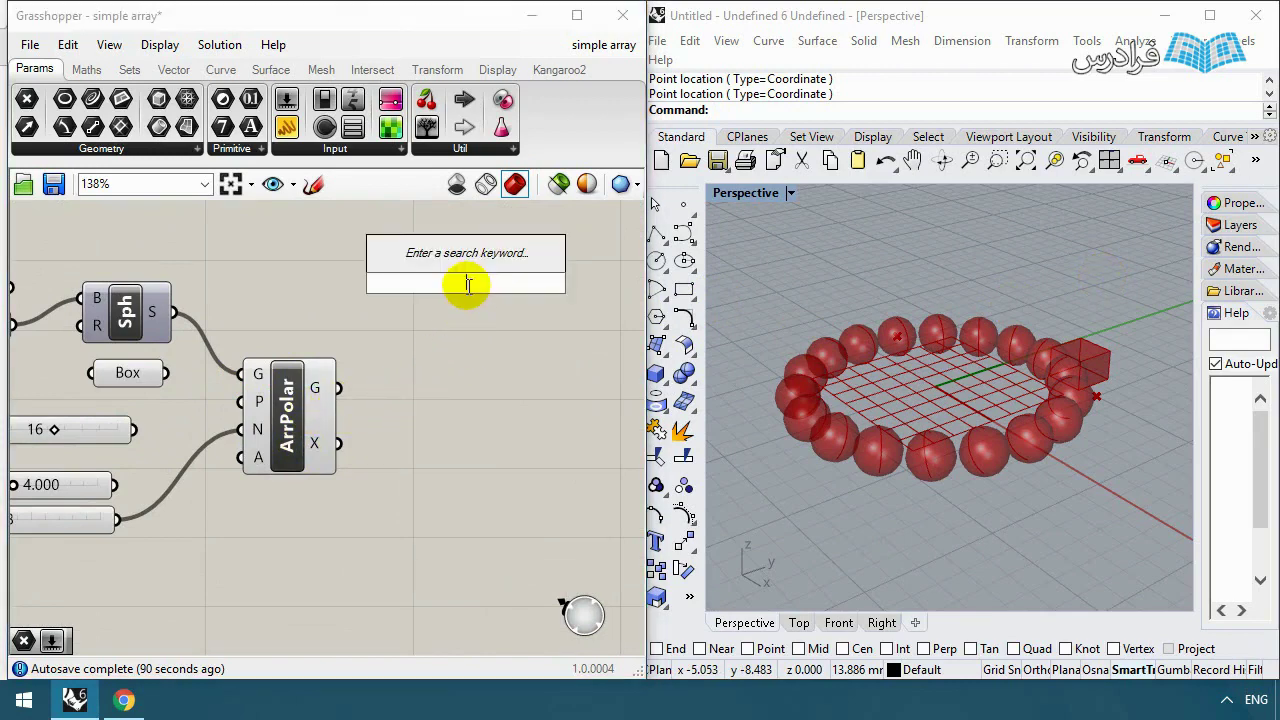
{"action": "type", "text": "pre"}
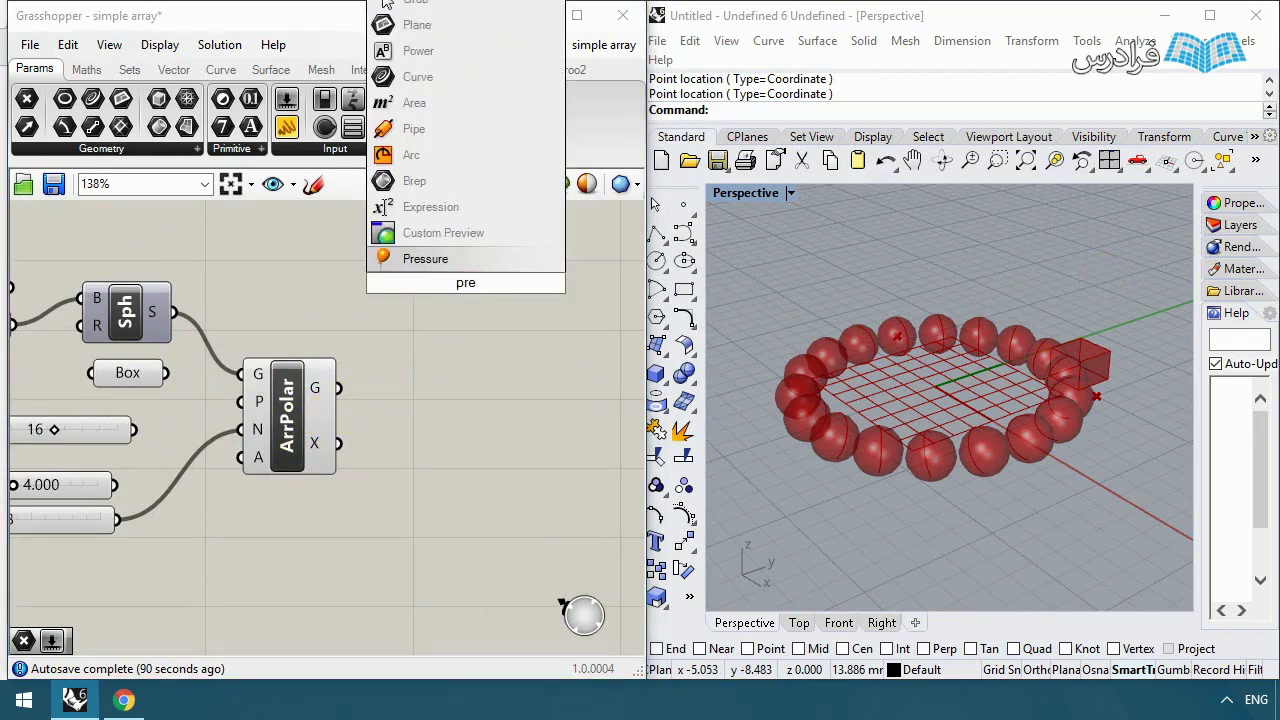
{"action": "type", "text": "v"}
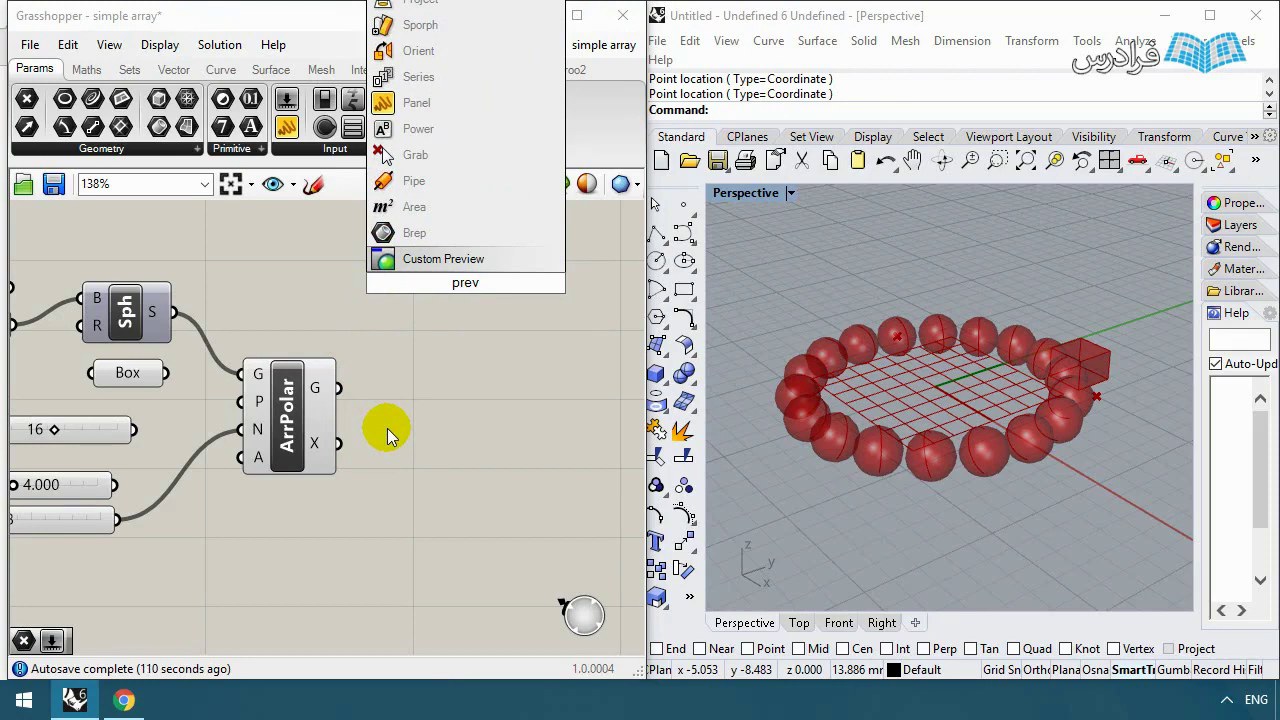
{"action": "key", "text": "BackSpace"}
{"action": "key", "text": "BackSpace"}
{"action": "key", "text": "BackSpace"}
{"action": "type", "text": "re"}
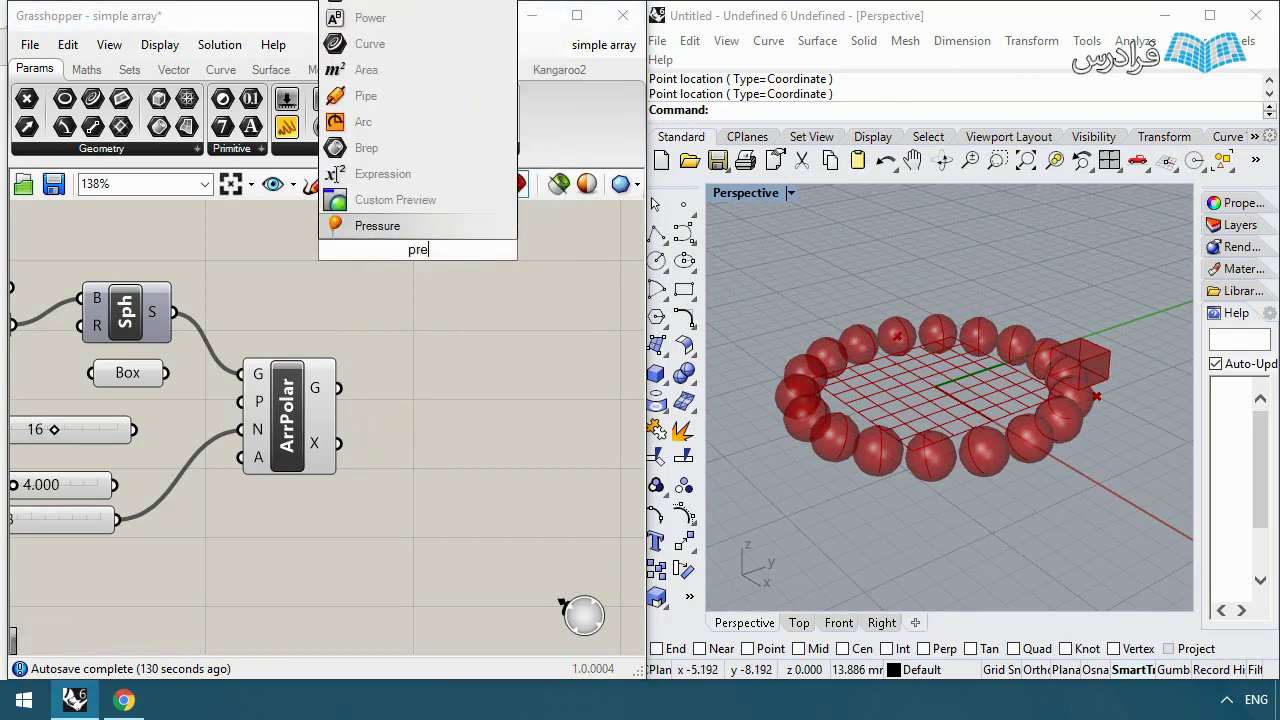
{"action": "type", "text": "v"}
{"action": "key", "text": "Return"}
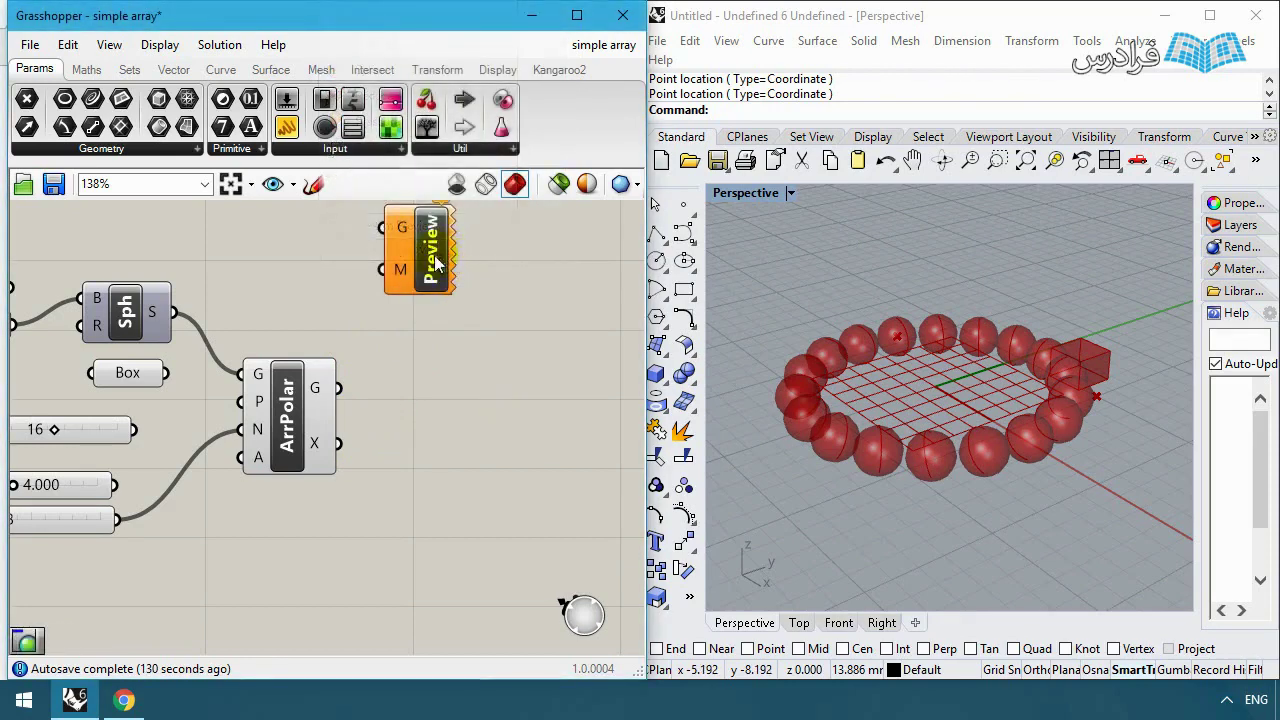
{"action": "left_click_drag", "start_coordinate": [420, 288], "coordinate": [295, 330]}
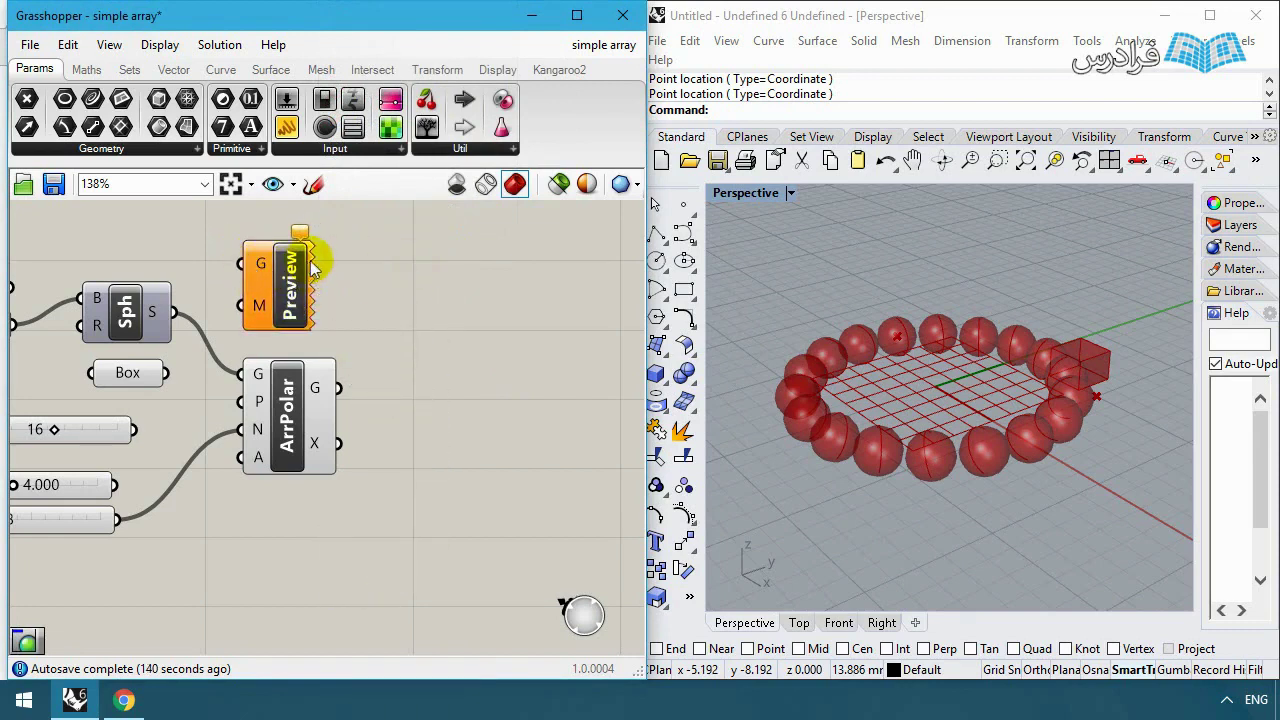
{"action": "left_click_drag", "start_coordinate": [312, 263], "coordinate": [385, 258]}
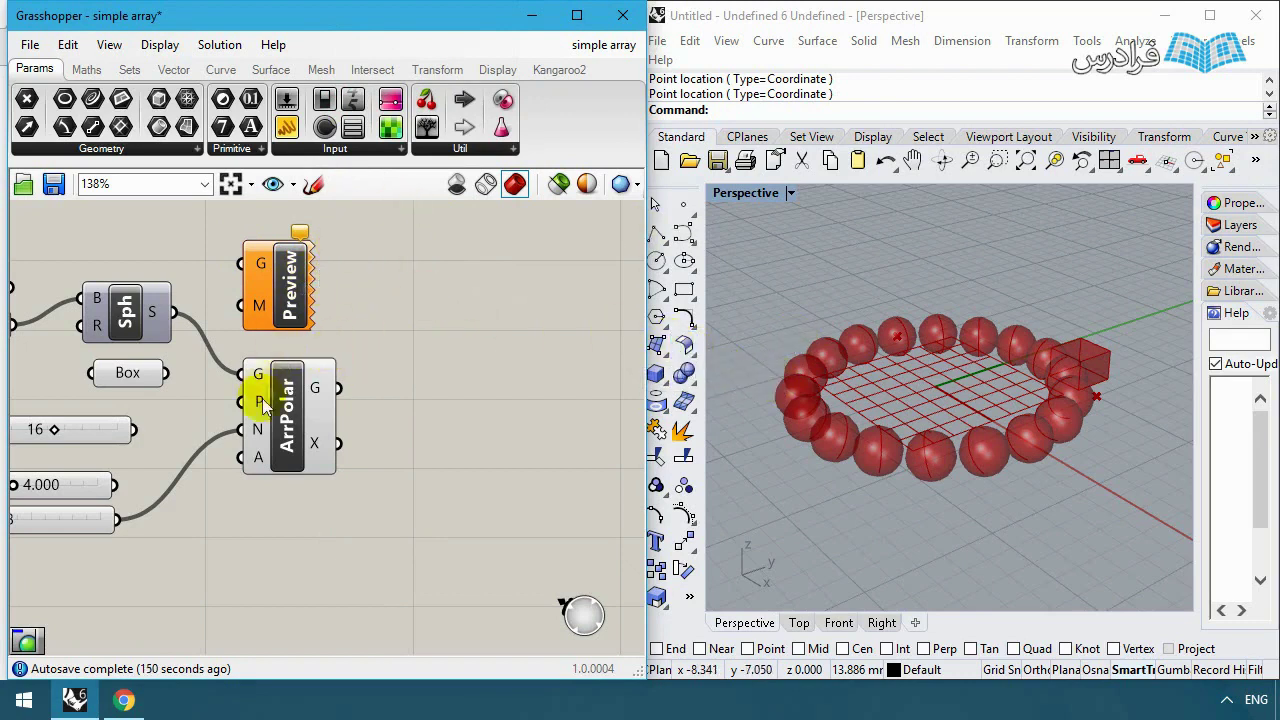
Step: Add a Cross Reference component through the canvas search with "cr" and place it below ArrPolar
{"action": "scroll", "coordinate": [258, 410], "scroll_direction": "up", "scroll_amount": 3}
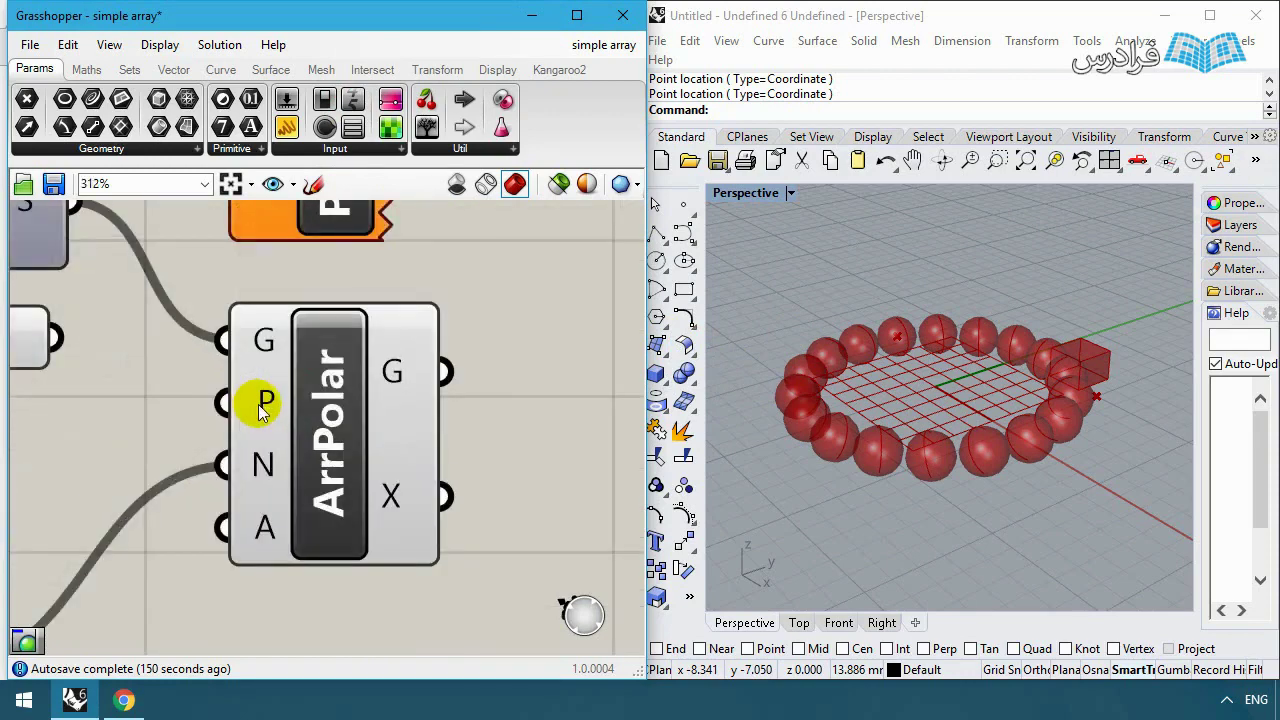
{"action": "scroll", "coordinate": [258, 402], "scroll_direction": "down", "scroll_amount": 3}
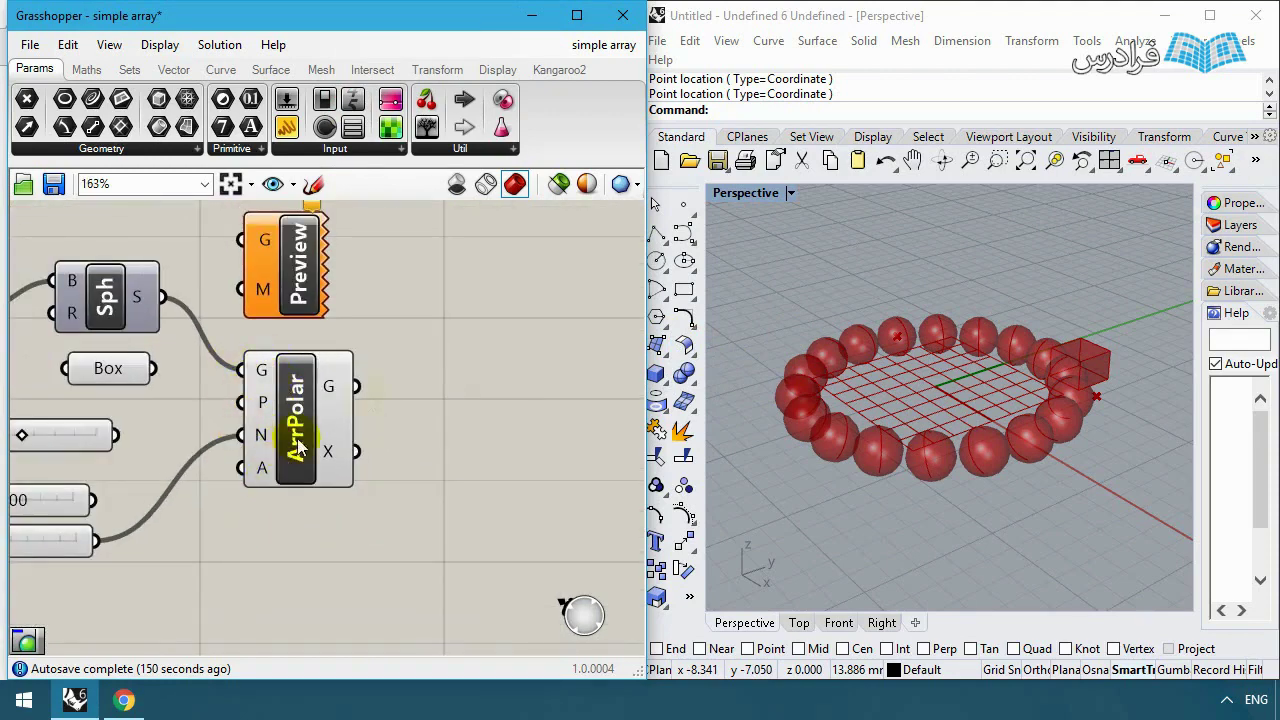
{"action": "double_click", "coordinate": [482, 296]}
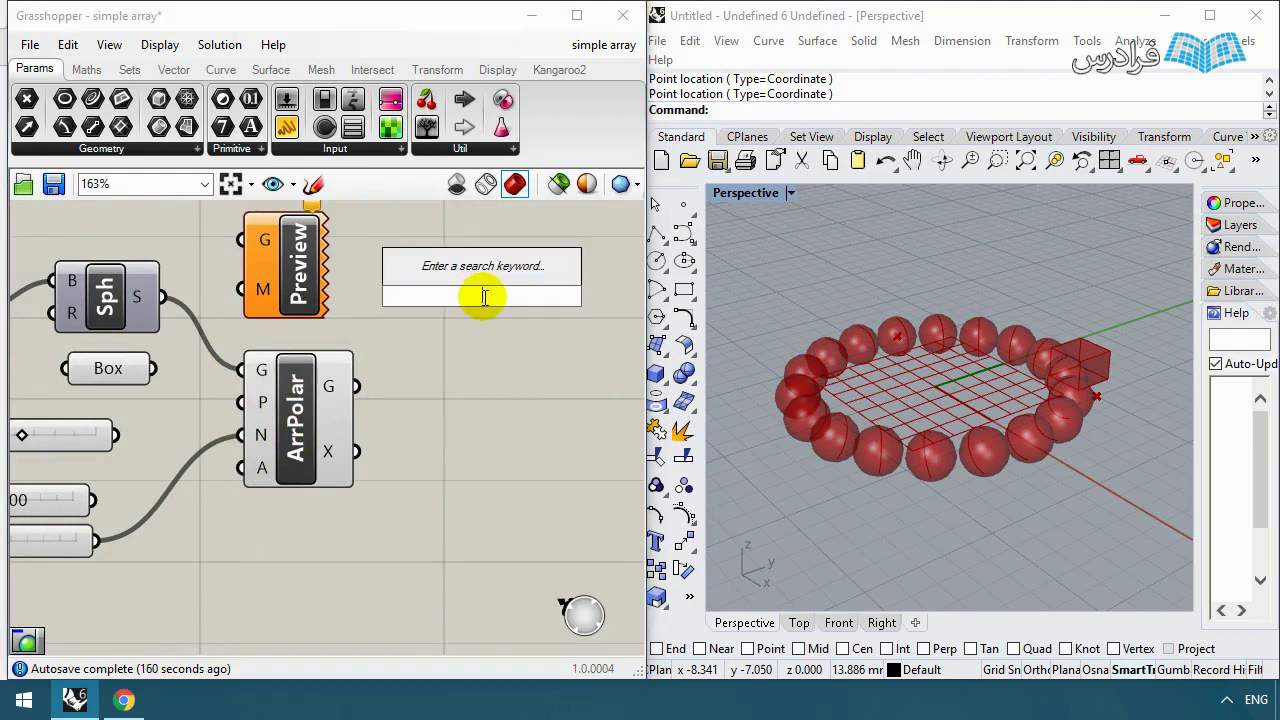
{"action": "type", "text": "cr"}
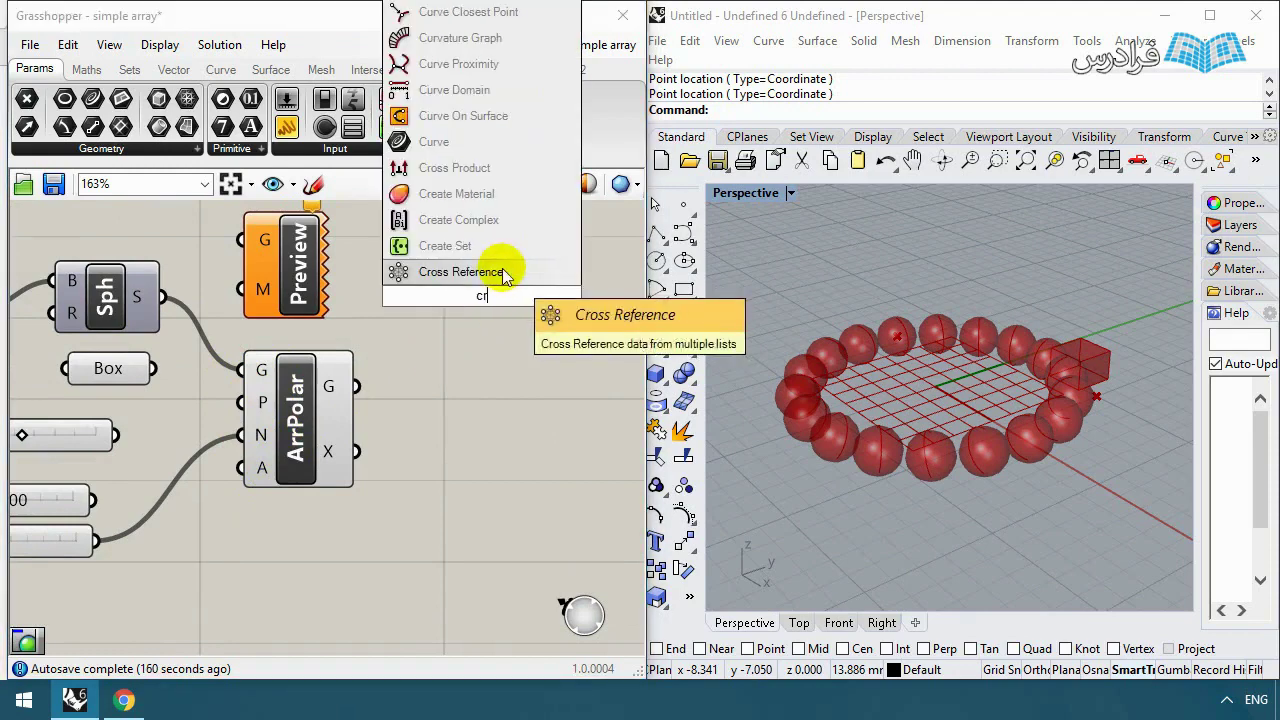
{"action": "left_click", "coordinate": [485, 270]}
{"action": "left_click_drag", "start_coordinate": [488, 277], "coordinate": [322, 612]}
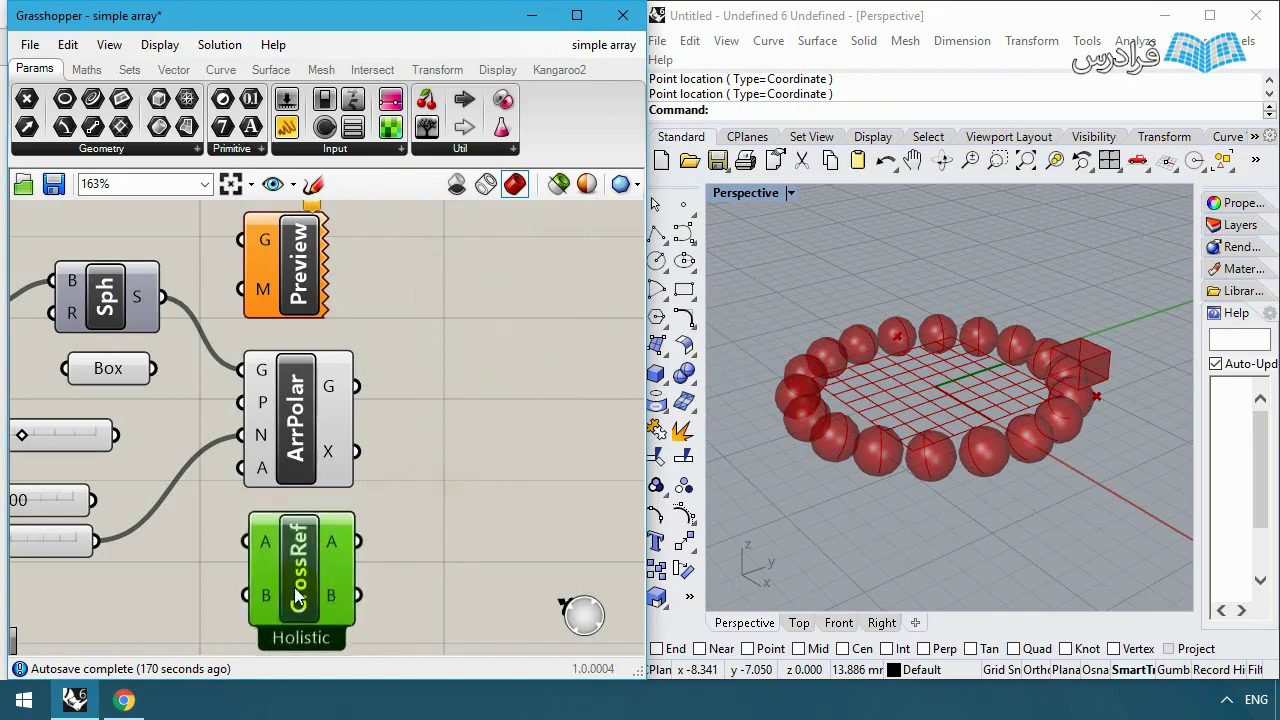
Step: Extend the Cross Reference component with inputs C, D and E, and move it lower to clear ArrPolar
{"action": "scroll", "coordinate": [322, 605], "scroll_direction": "up", "scroll_amount": 5}
{"action": "scroll", "coordinate": [437, 341], "scroll_direction": "down", "scroll_amount": 1}
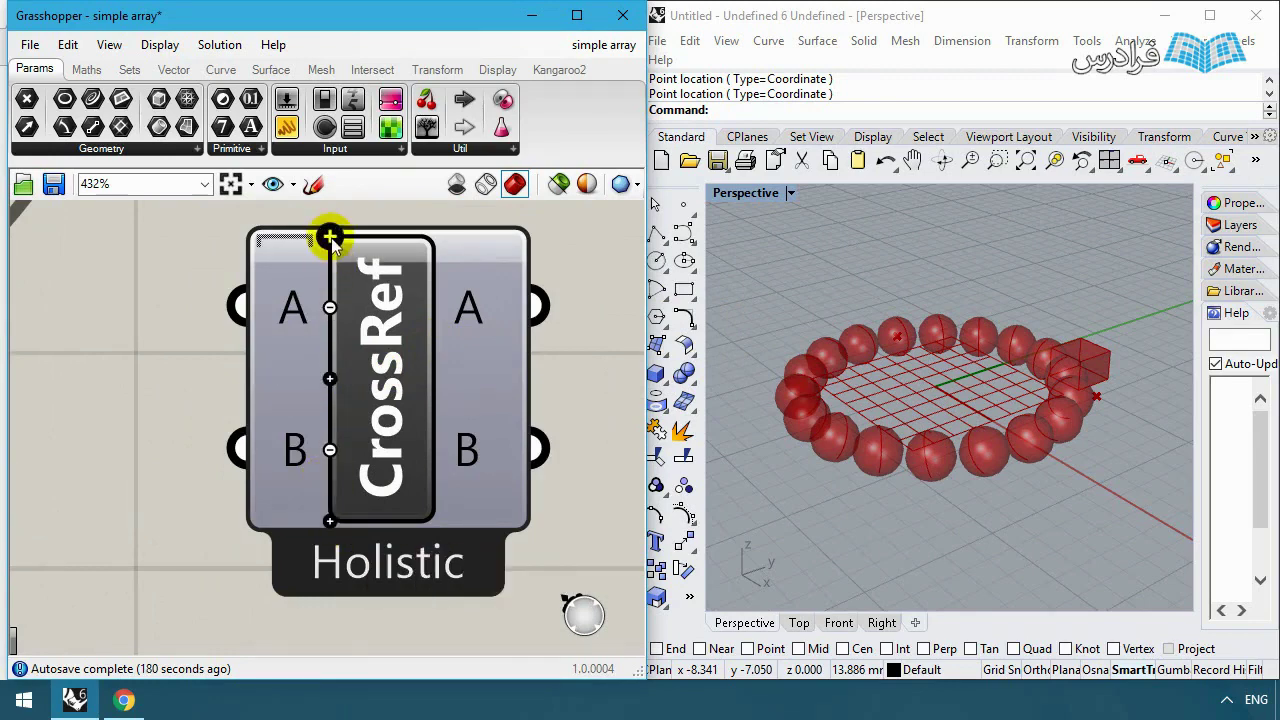
{"action": "left_click", "coordinate": [330, 521]}
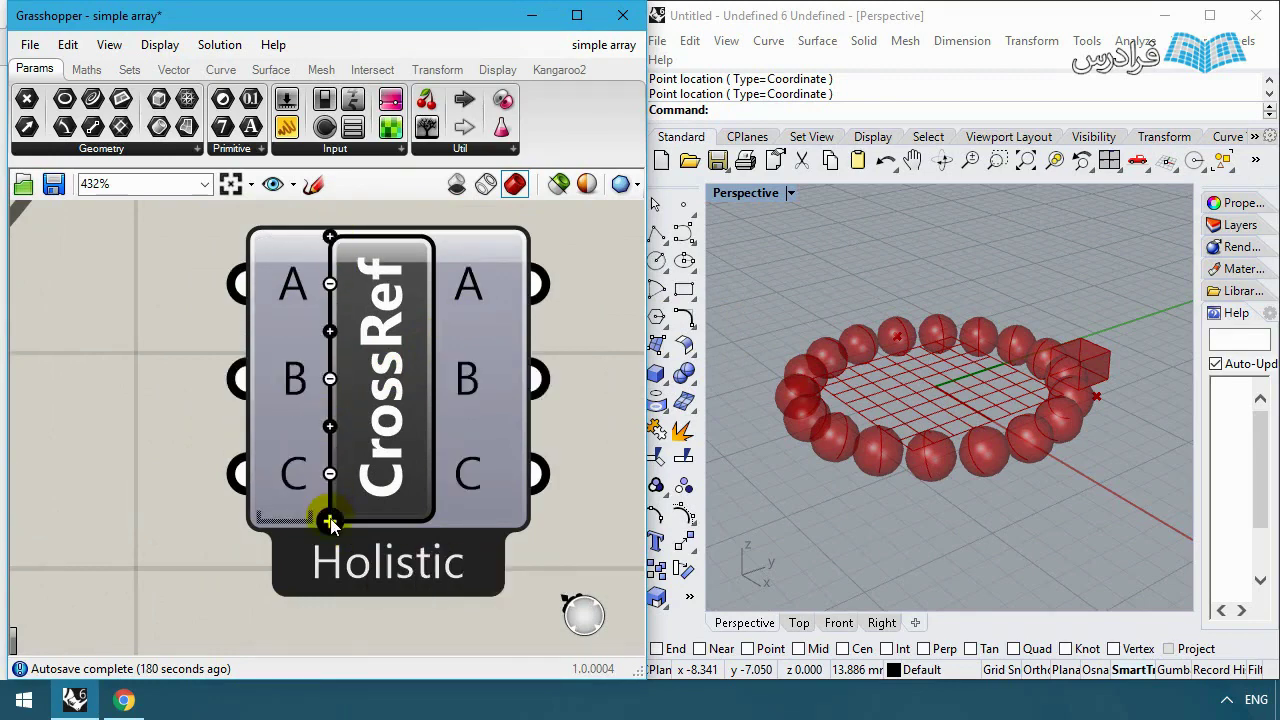
{"action": "left_click", "coordinate": [330, 521]}
{"action": "left_click", "coordinate": [330, 548]}
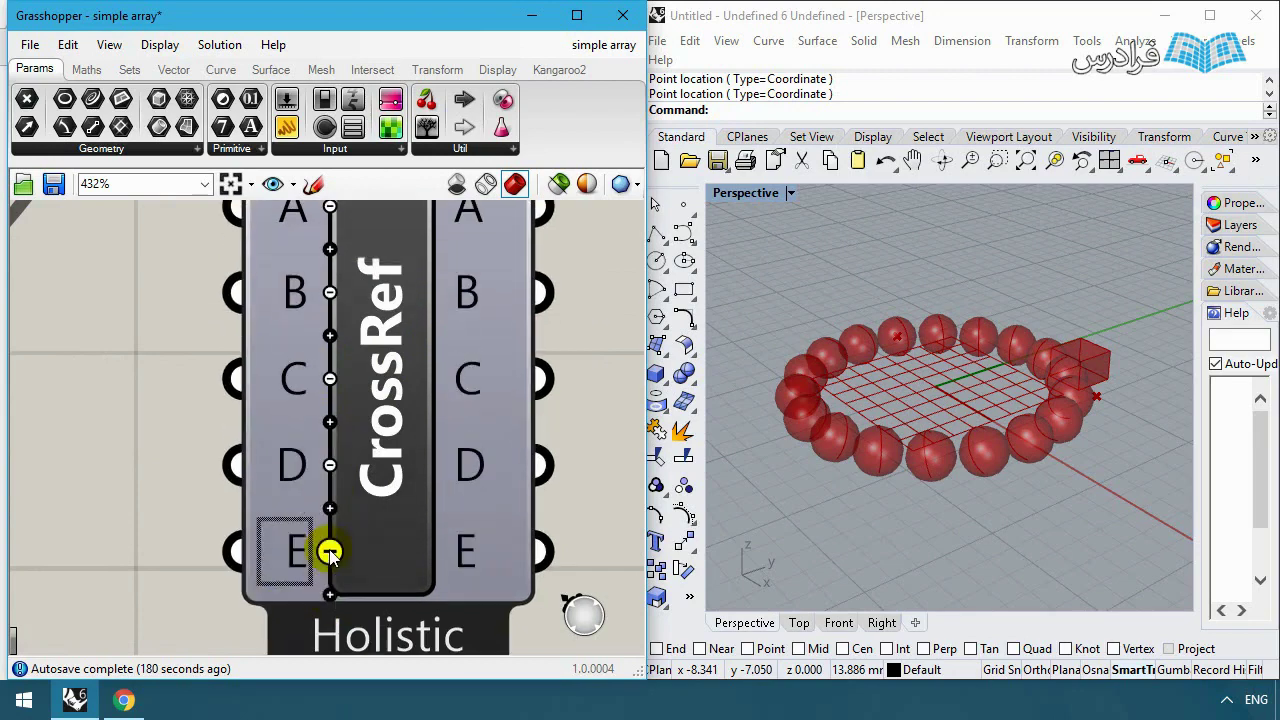
{"action": "scroll", "coordinate": [312, 434], "scroll_direction": "down", "scroll_amount": 3}
{"action": "left_click_drag", "start_coordinate": [309, 426], "coordinate": [310, 526]}
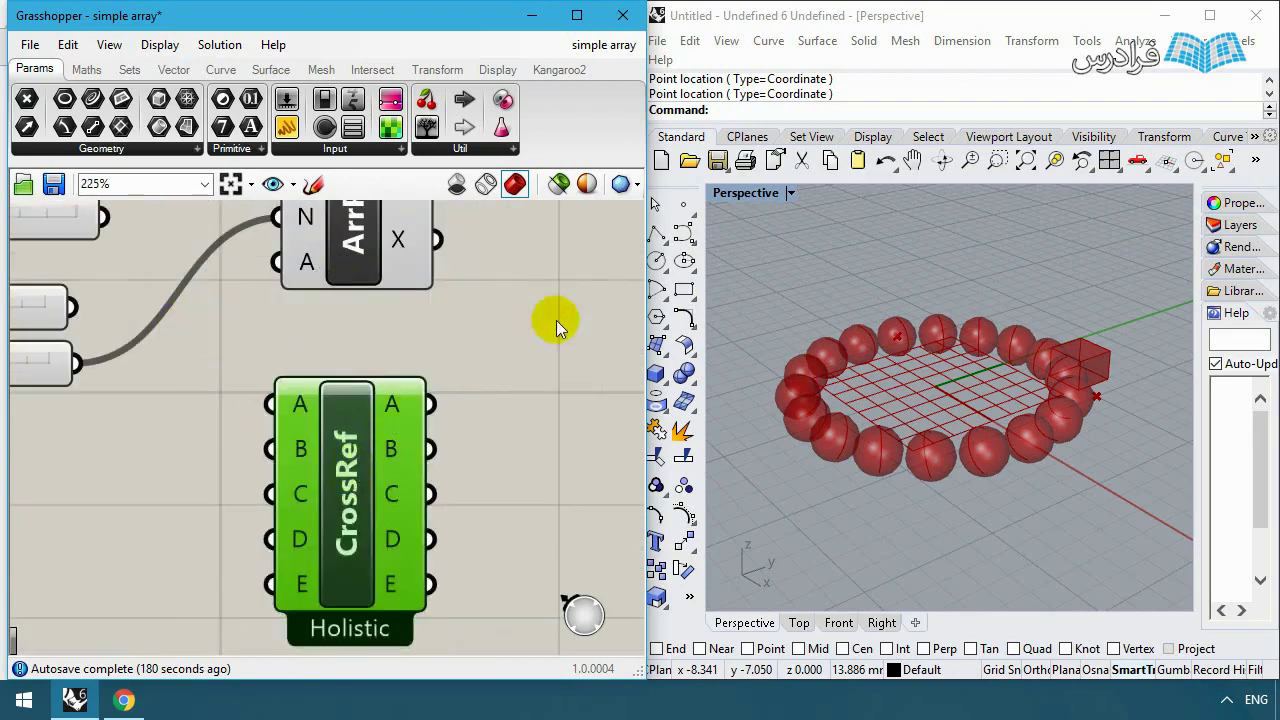
Step: Remove and insert individual inputs on the Cross Reference component, leaving it with A, C, B and E
{"action": "left_click", "coordinate": [556, 320]}
{"action": "left_click", "coordinate": [335, 500]}
{"action": "scroll", "coordinate": [333, 488], "scroll_direction": "up", "scroll_amount": 4}
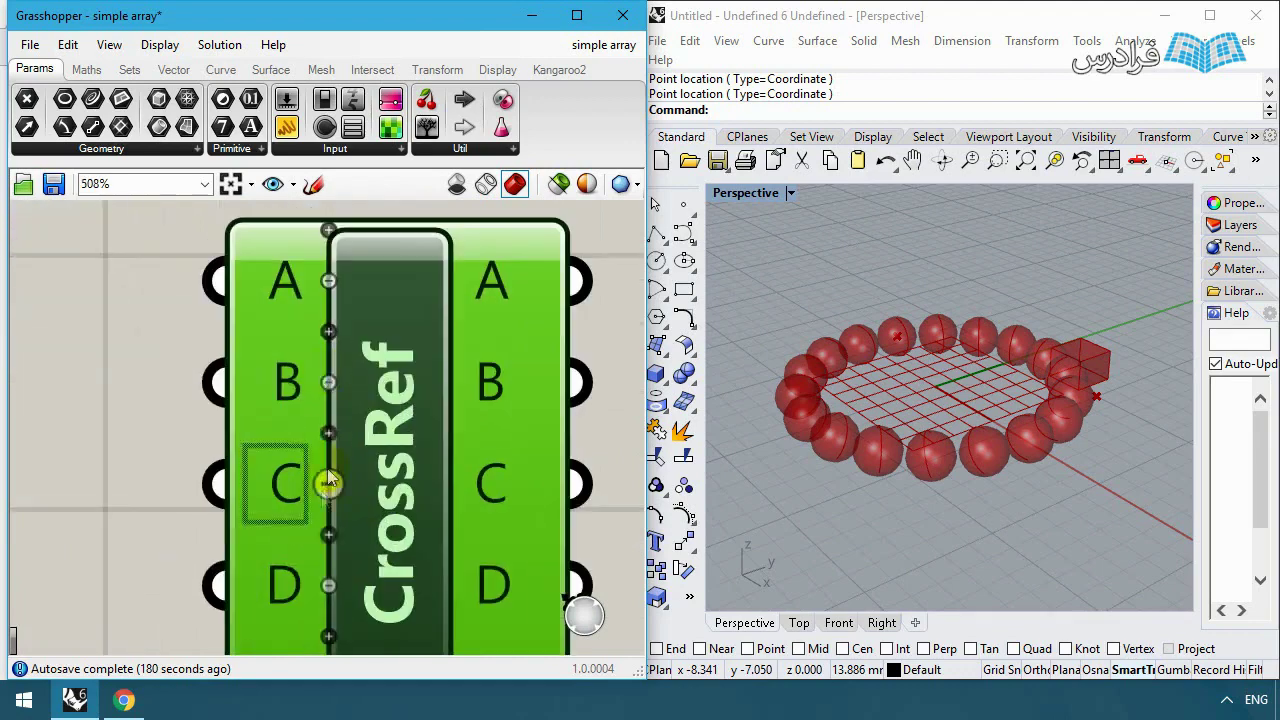
{"action": "left_click", "coordinate": [329, 383]}
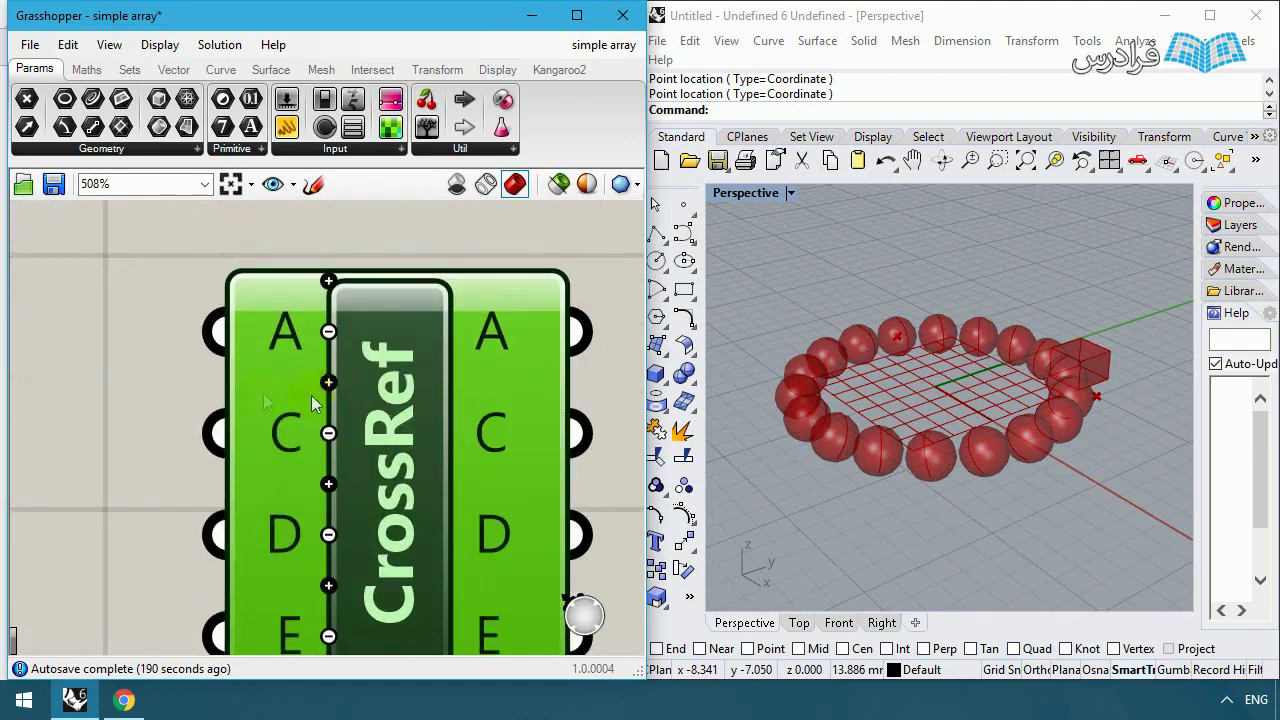
{"action": "left_click", "coordinate": [329, 383]}
{"action": "left_click", "coordinate": [329, 380]}
{"action": "left_click", "coordinate": [329, 432]}
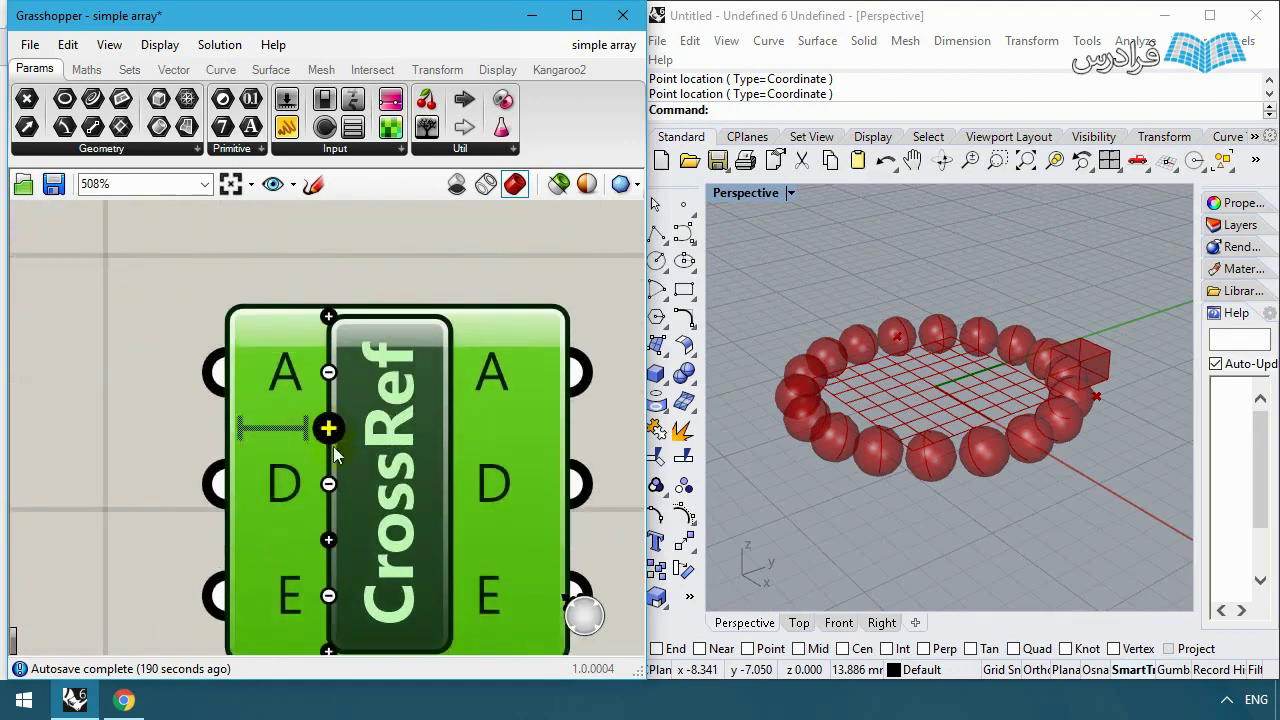
{"action": "left_click", "coordinate": [329, 484]}
{"action": "scroll", "coordinate": [340, 357], "scroll_direction": "down", "scroll_amount": 6}
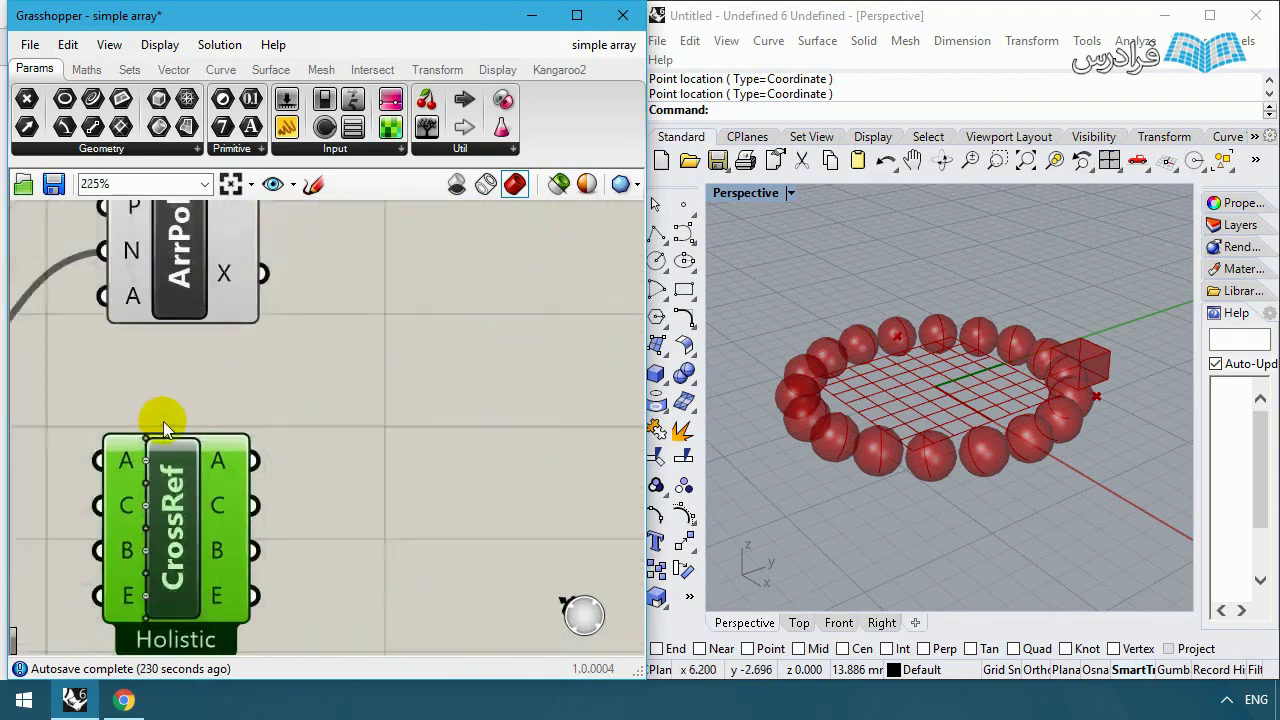
{"action": "right_click_drag", "start_coordinate": [130, 288], "coordinate": [365, 312]}
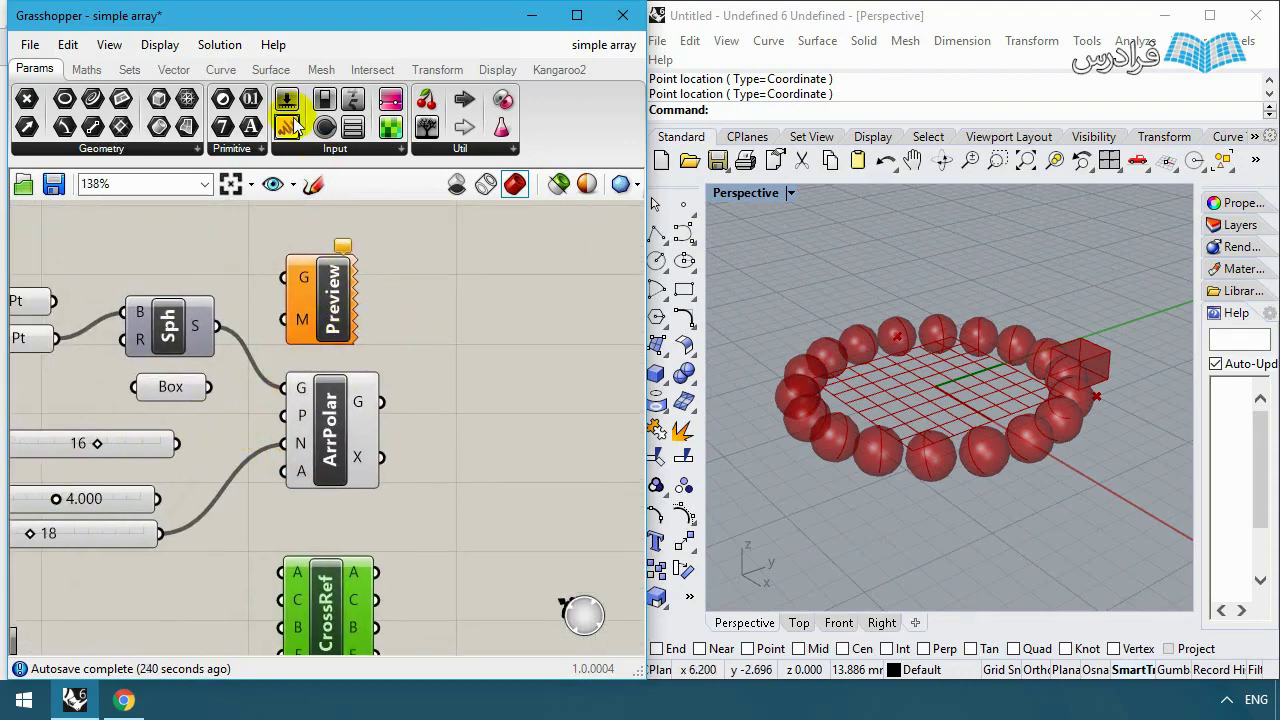
Step: Add a Panel beside ArrPolar and connect ArrPolar's geometry output to it
{"action": "left_click_drag", "start_coordinate": [291, 122], "coordinate": [493, 378]}
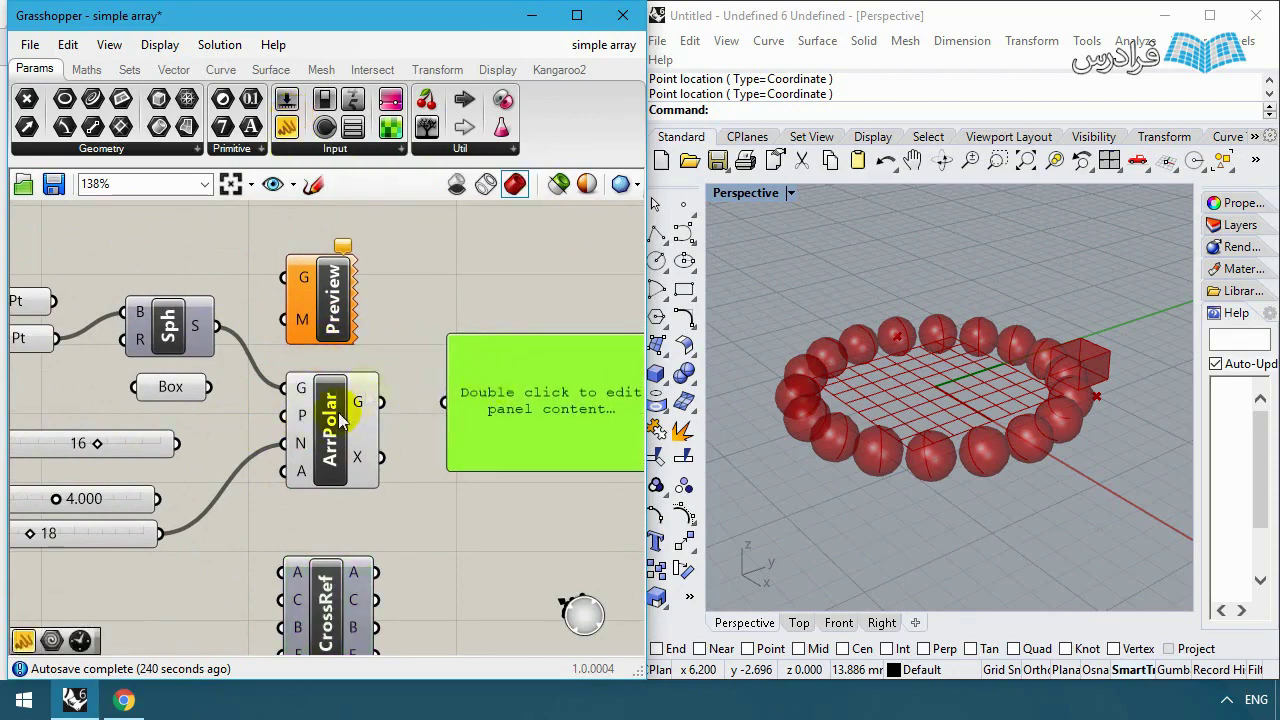
{"action": "left_click", "coordinate": [280, 438]}
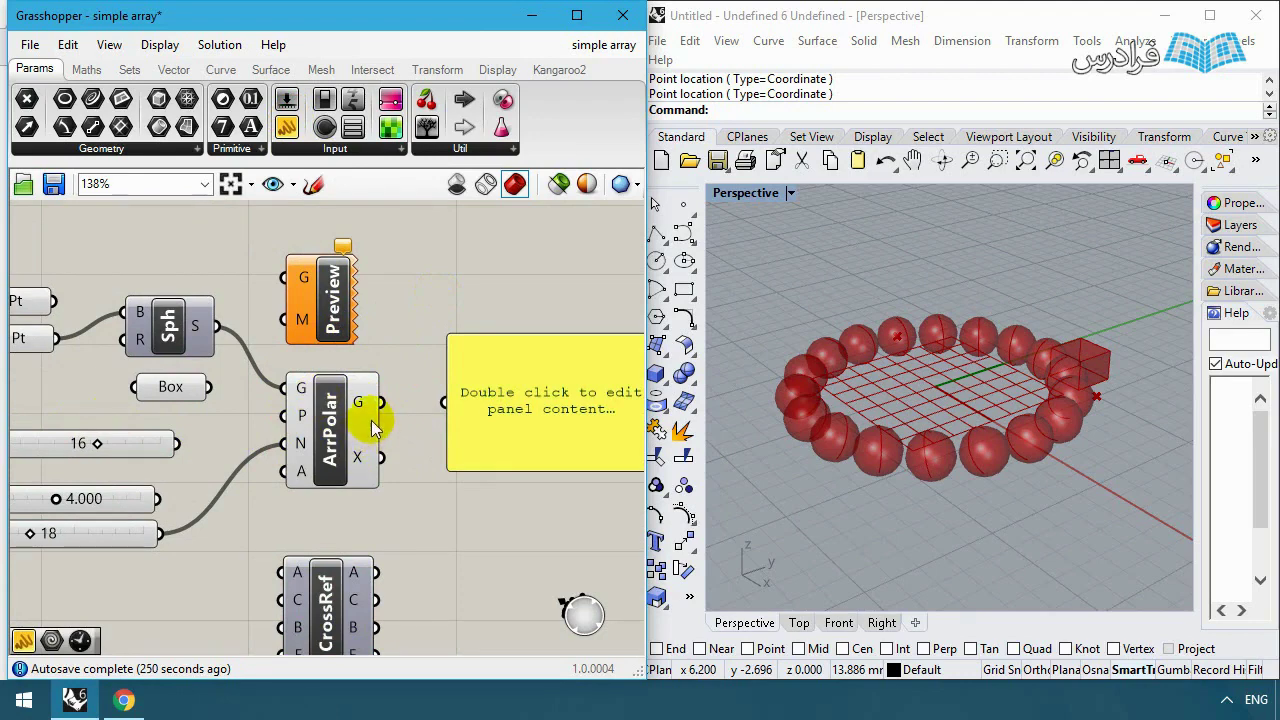
{"action": "left_click_drag", "start_coordinate": [381, 403], "coordinate": [444, 401]}
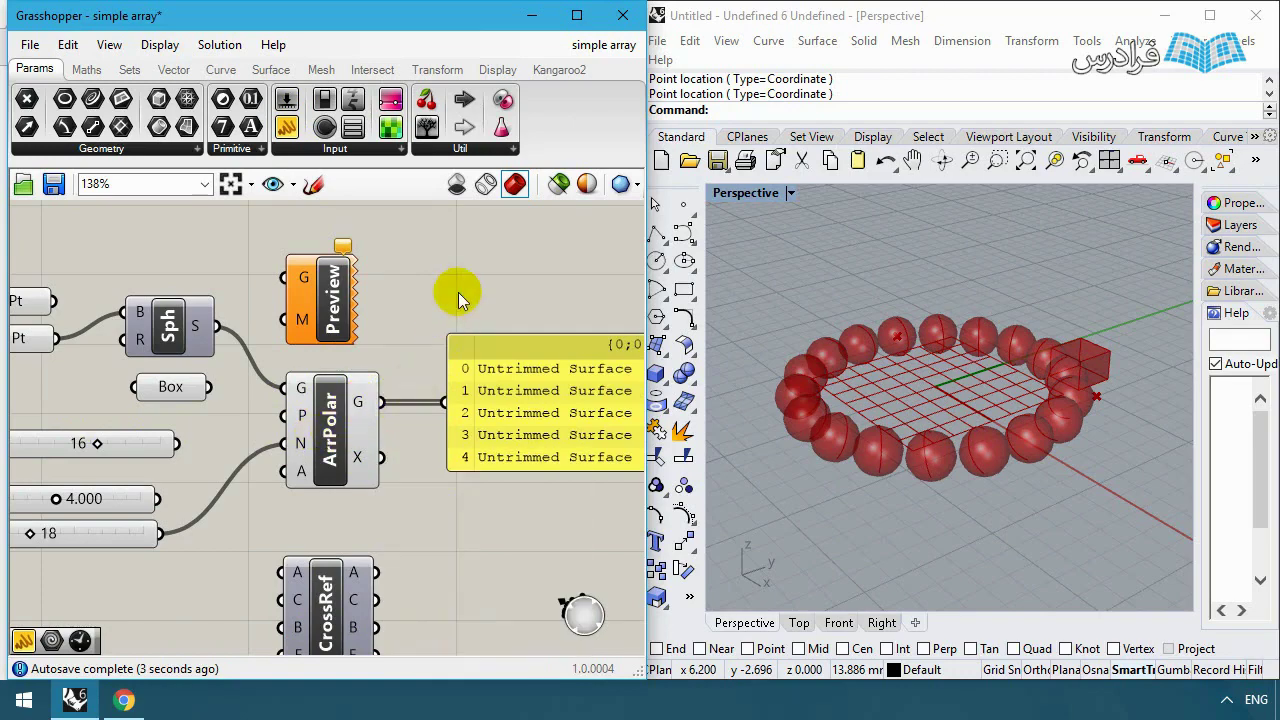
Step: Stretch the panel taller and look through its list down to the last entry
{"action": "right_click_drag", "start_coordinate": [465, 291], "coordinate": [253, 257]}
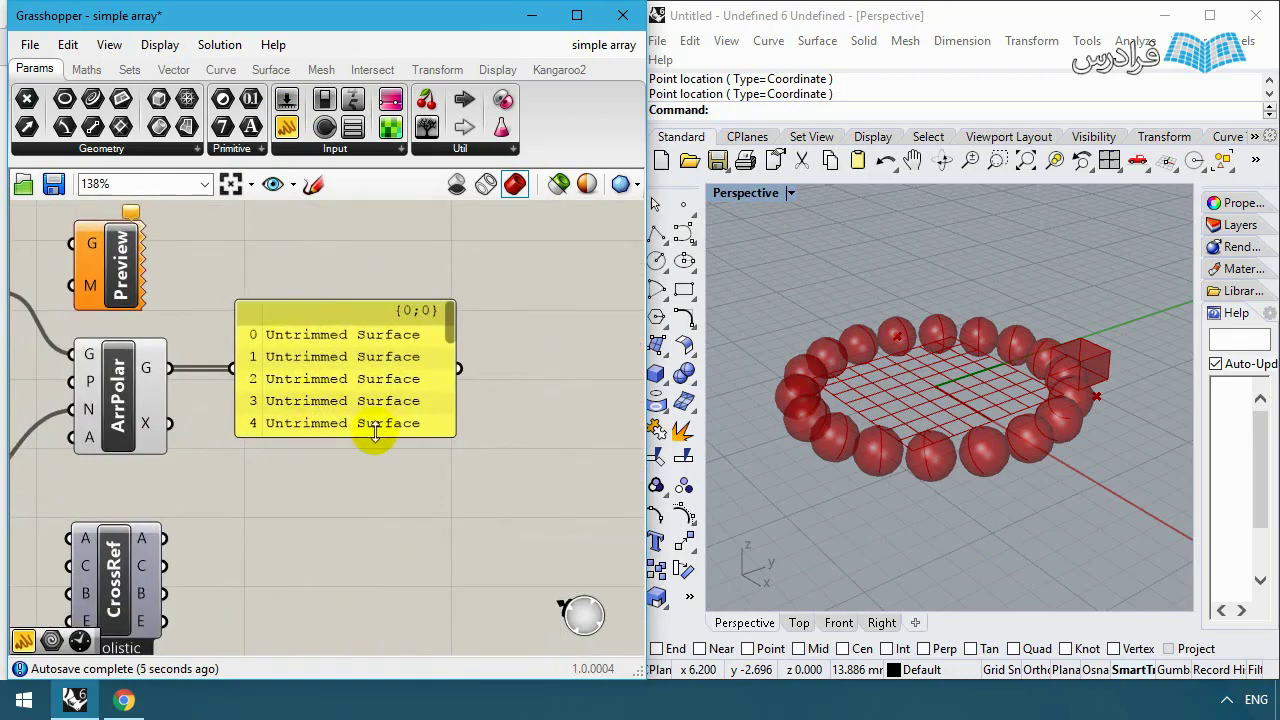
{"action": "left_click_drag", "start_coordinate": [375, 432], "coordinate": [357, 571]}
{"action": "scroll", "coordinate": [342, 490], "scroll_direction": "down", "scroll_amount": 3}
{"action": "scroll", "coordinate": [351, 483], "scroll_direction": "up", "scroll_amount": 2}
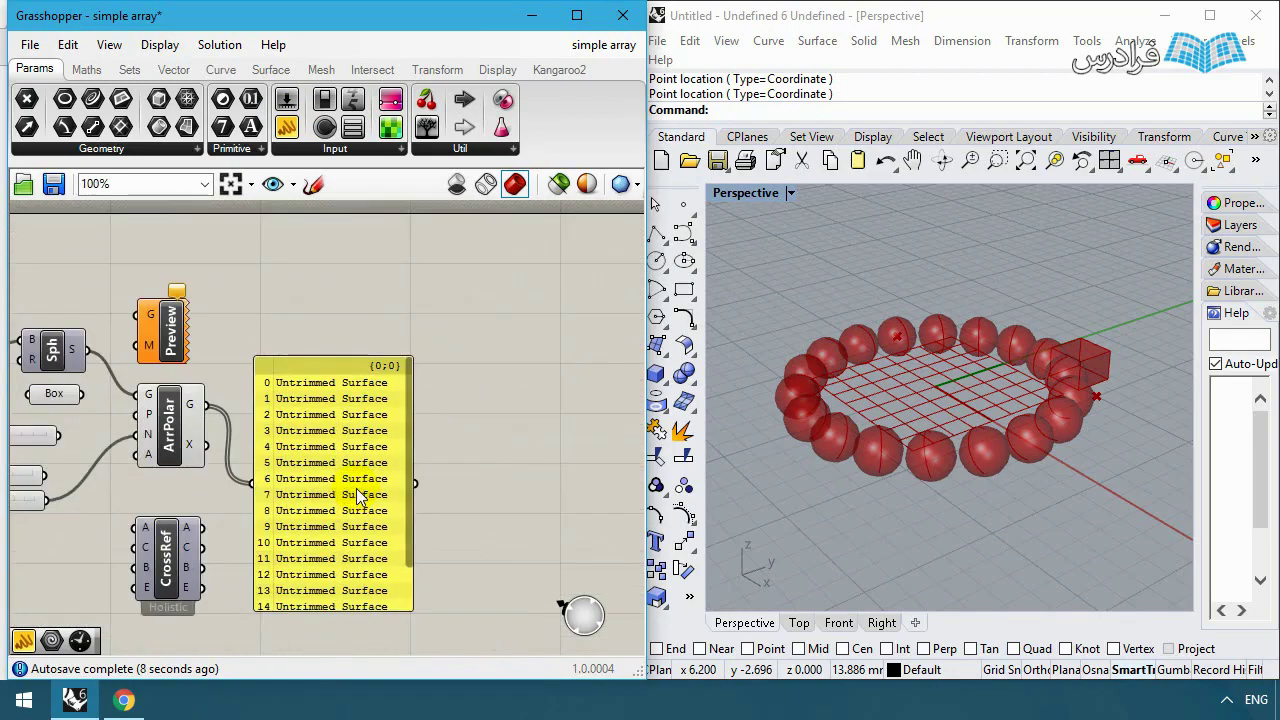
{"action": "scroll", "coordinate": [414, 508], "scroll_direction": "down", "scroll_amount": 1}
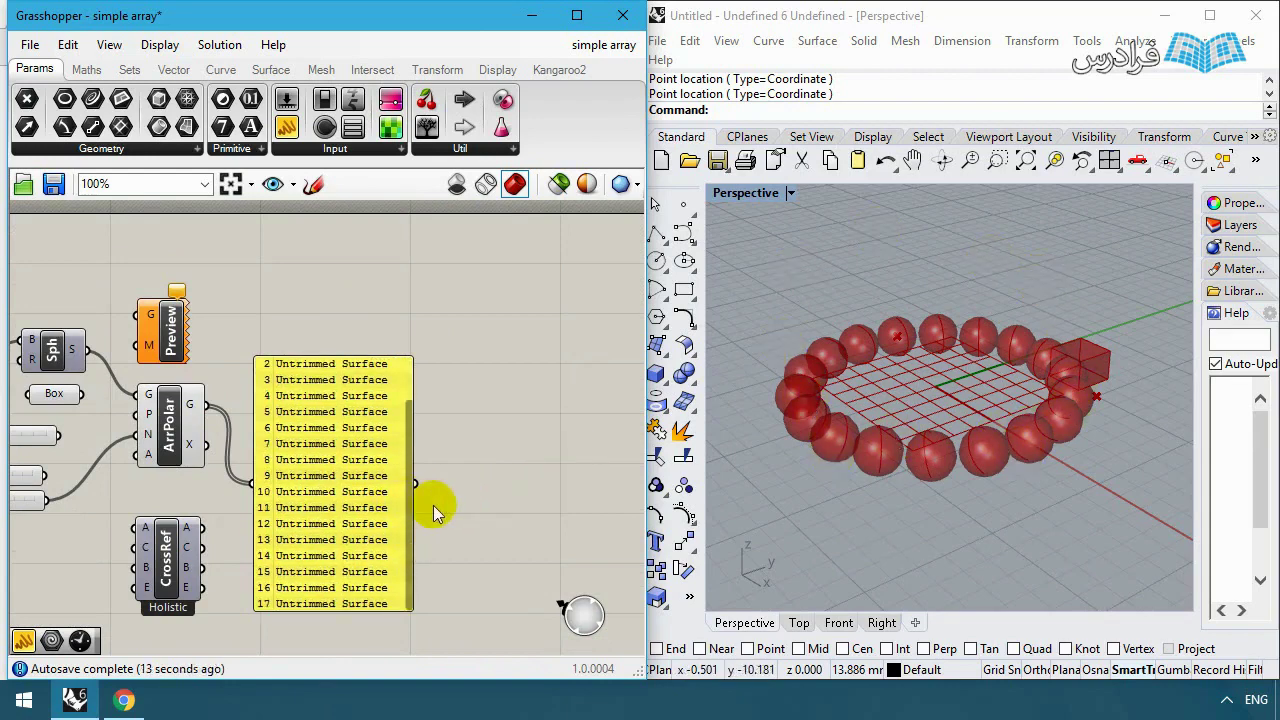
Step: Set the Count slider to 7 and check the panel's list
{"action": "right_click_drag", "start_coordinate": [239, 390], "coordinate": [486, 334]}
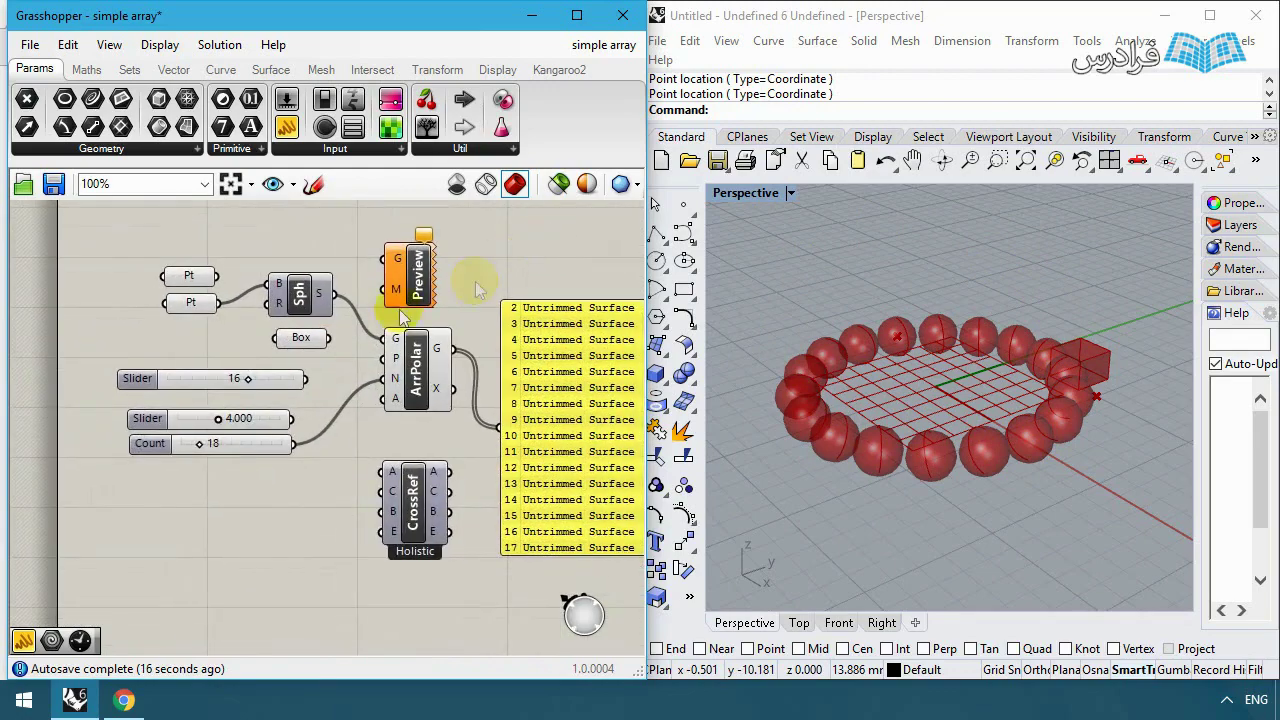
{"action": "left_click_drag", "start_coordinate": [201, 442], "coordinate": [190, 442]}
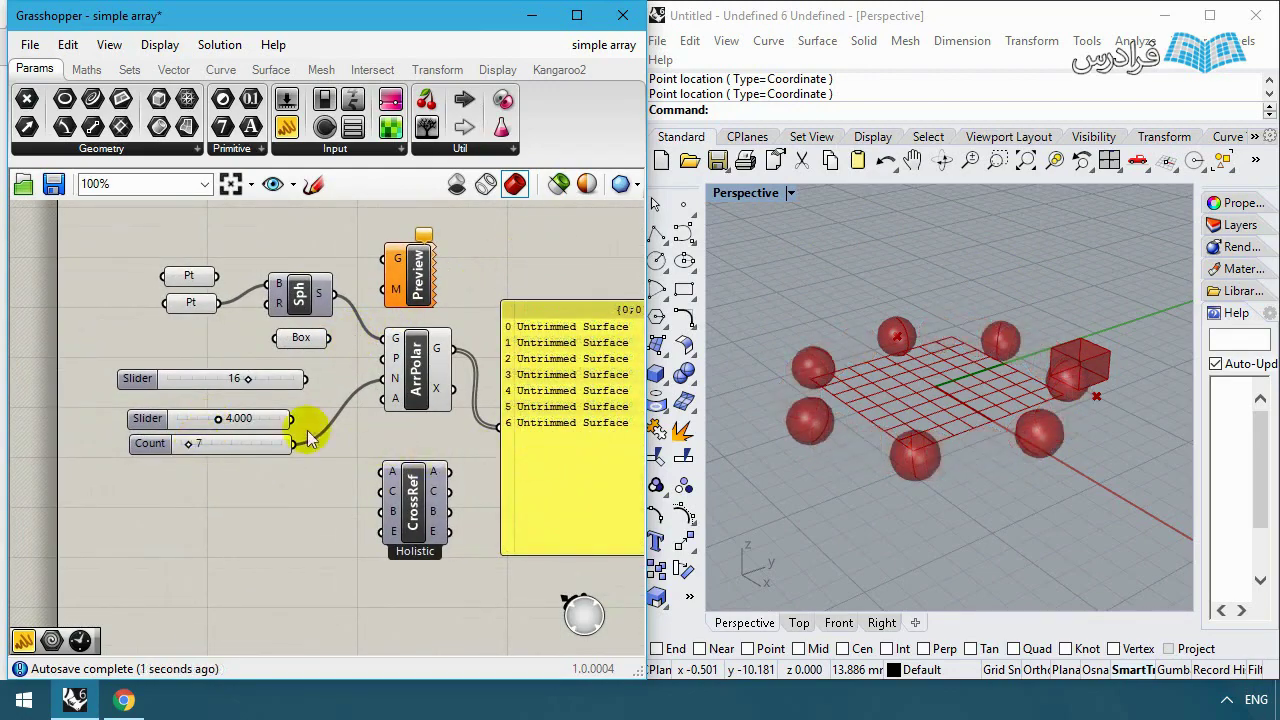
{"action": "right_click_drag", "start_coordinate": [476, 450], "coordinate": [281, 445]}
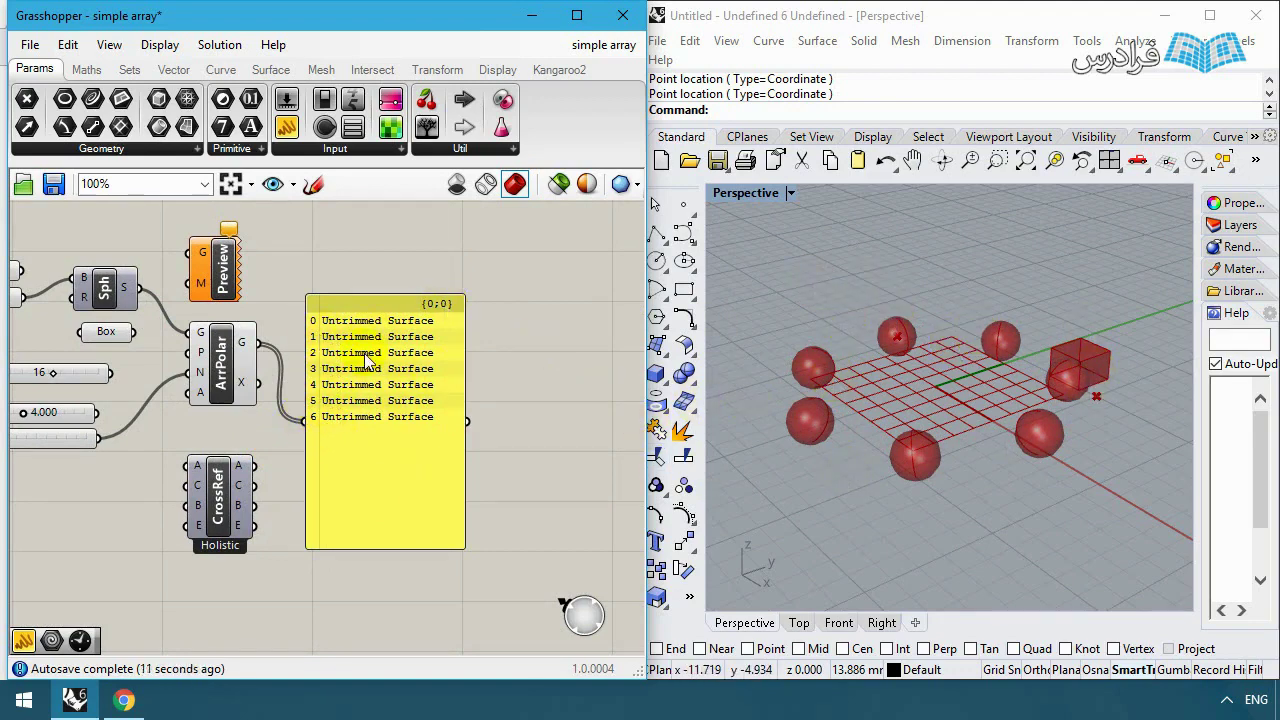
Step: Disconnect the Count slider from ArrPolar's N input and delete all three number sliders
{"action": "right_click_drag", "start_coordinate": [200, 325], "coordinate": [268, 340]}
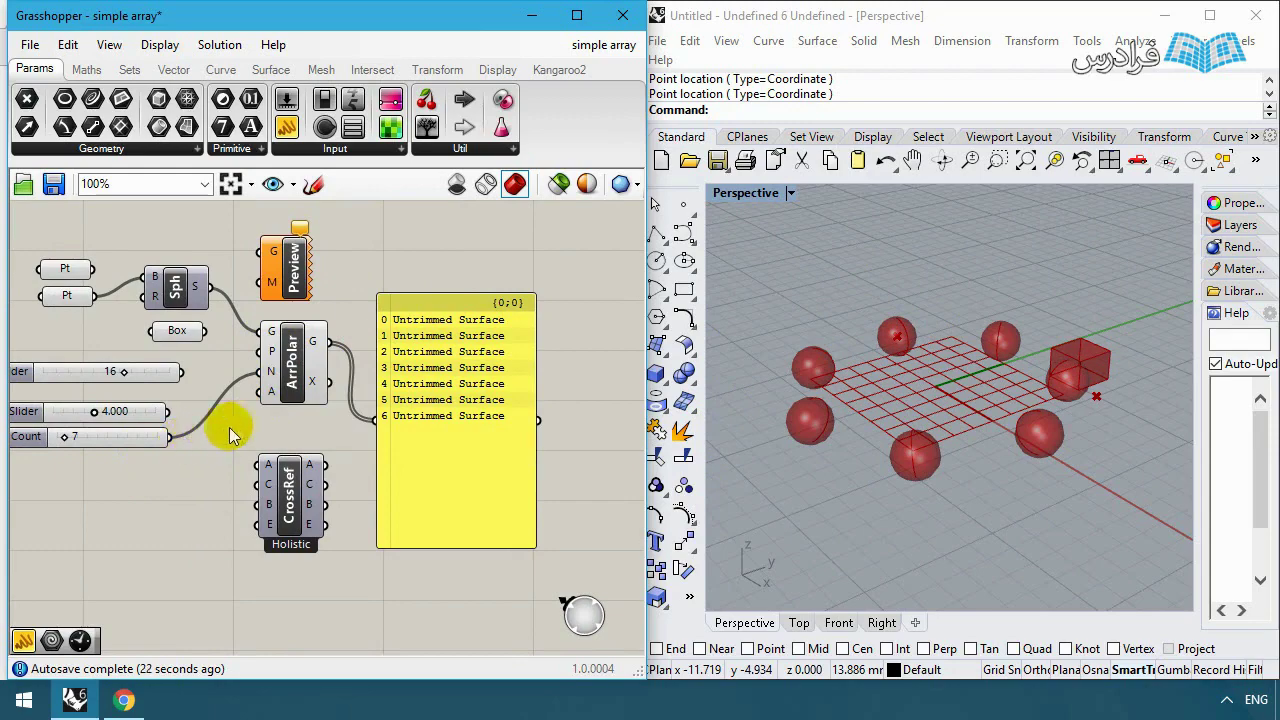
{"action": "scroll", "coordinate": [278, 380], "scroll_direction": "up", "scroll_amount": 3}
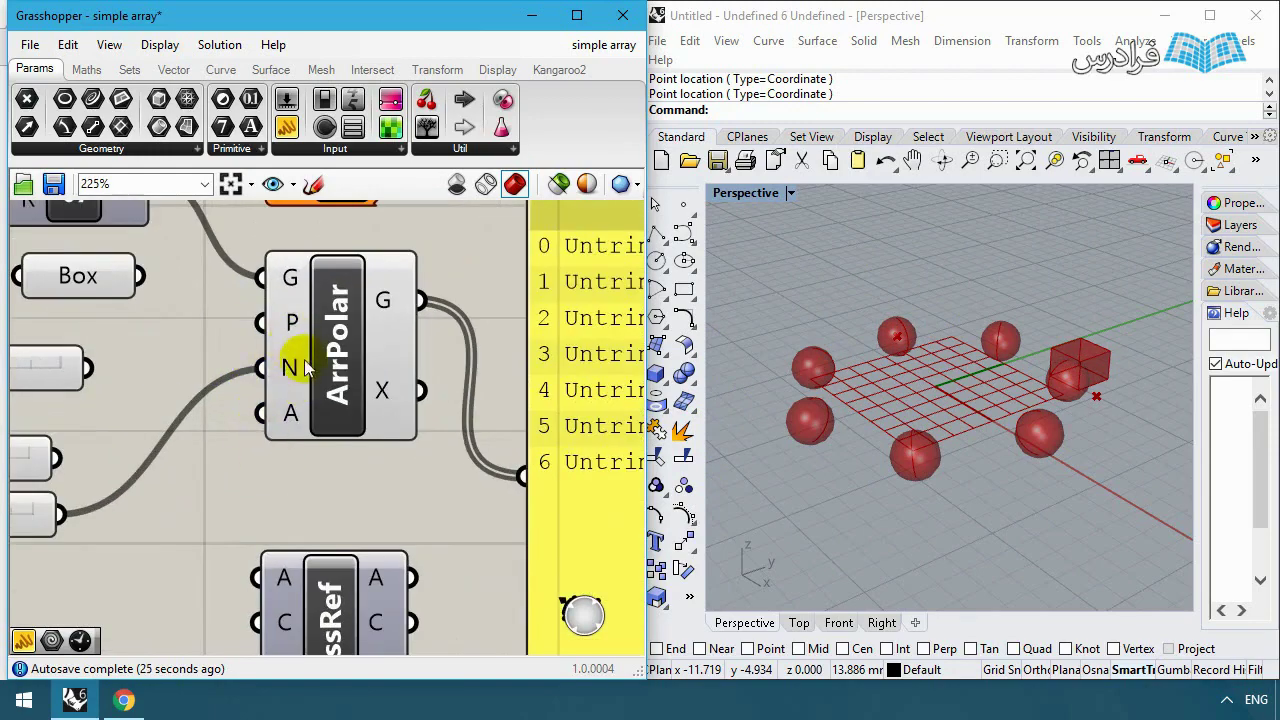
{"action": "right_click_drag", "start_coordinate": [294, 363], "coordinate": [333, 392]}
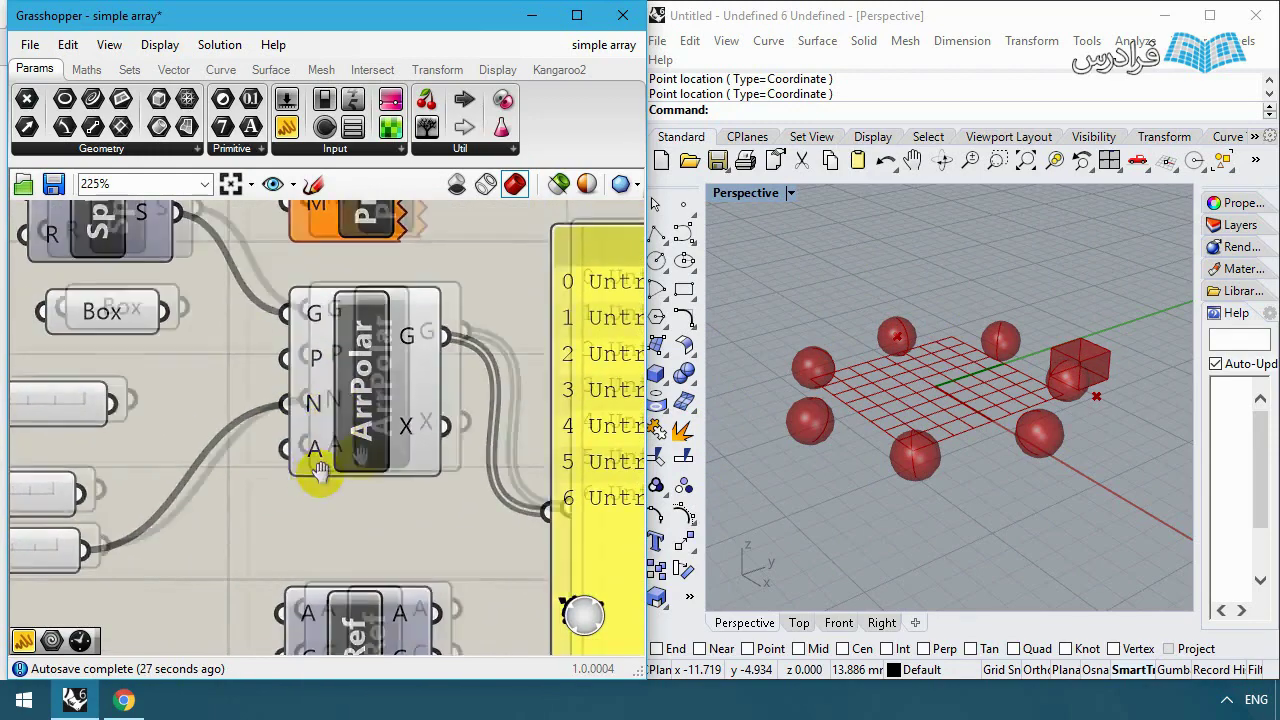
{"action": "right_click_drag", "start_coordinate": [320, 466], "coordinate": [473, 405]}
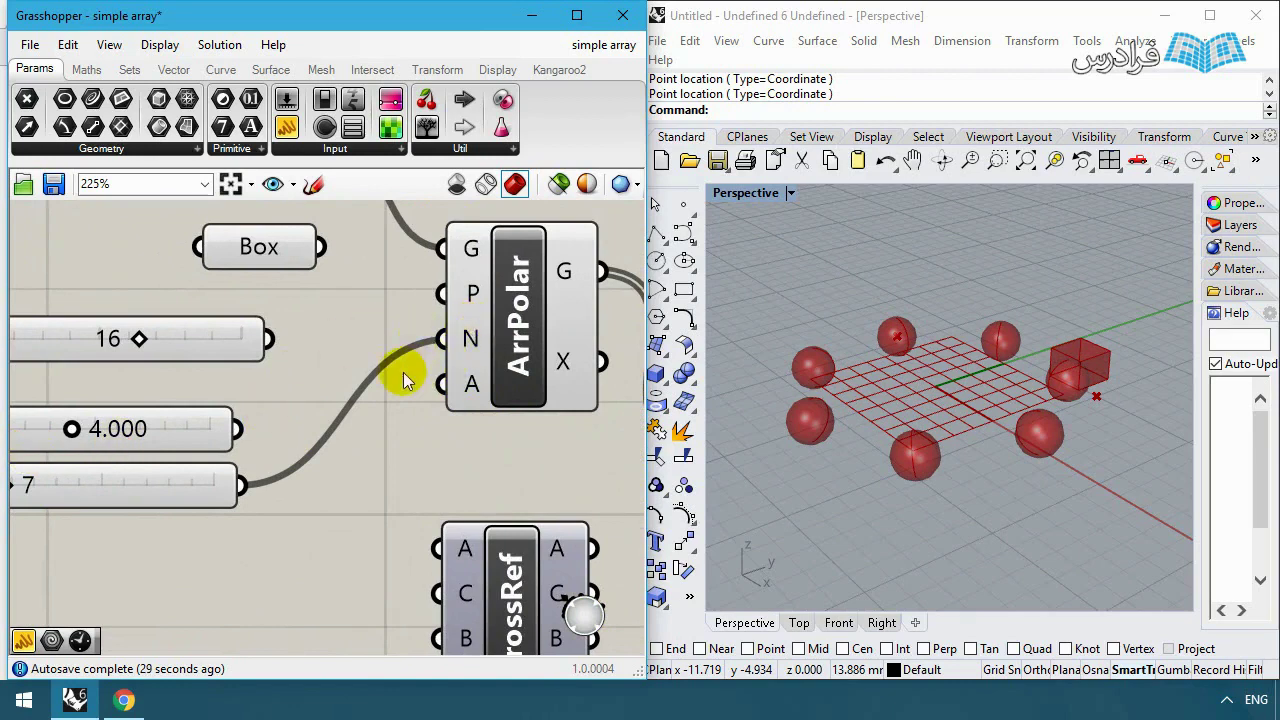
{"action": "scroll", "coordinate": [410, 378], "scroll_direction": "down", "scroll_amount": 2}
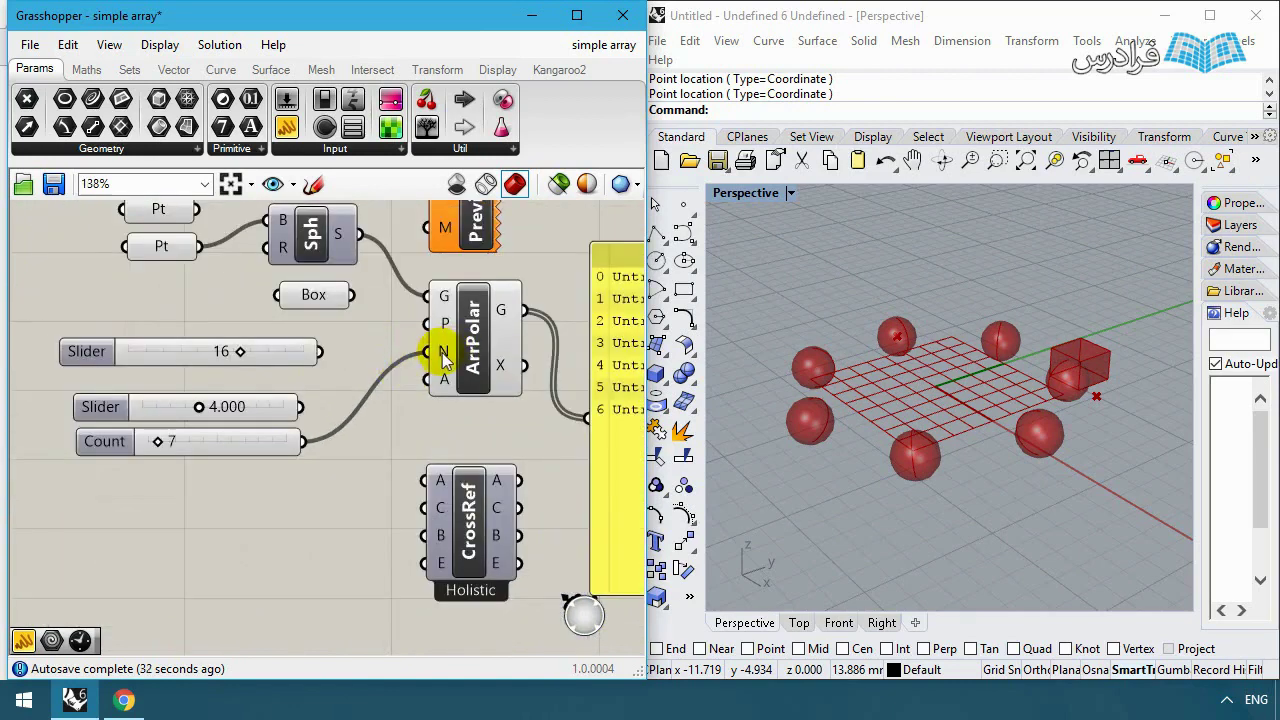
{"action": "right_click", "coordinate": [444, 359]}
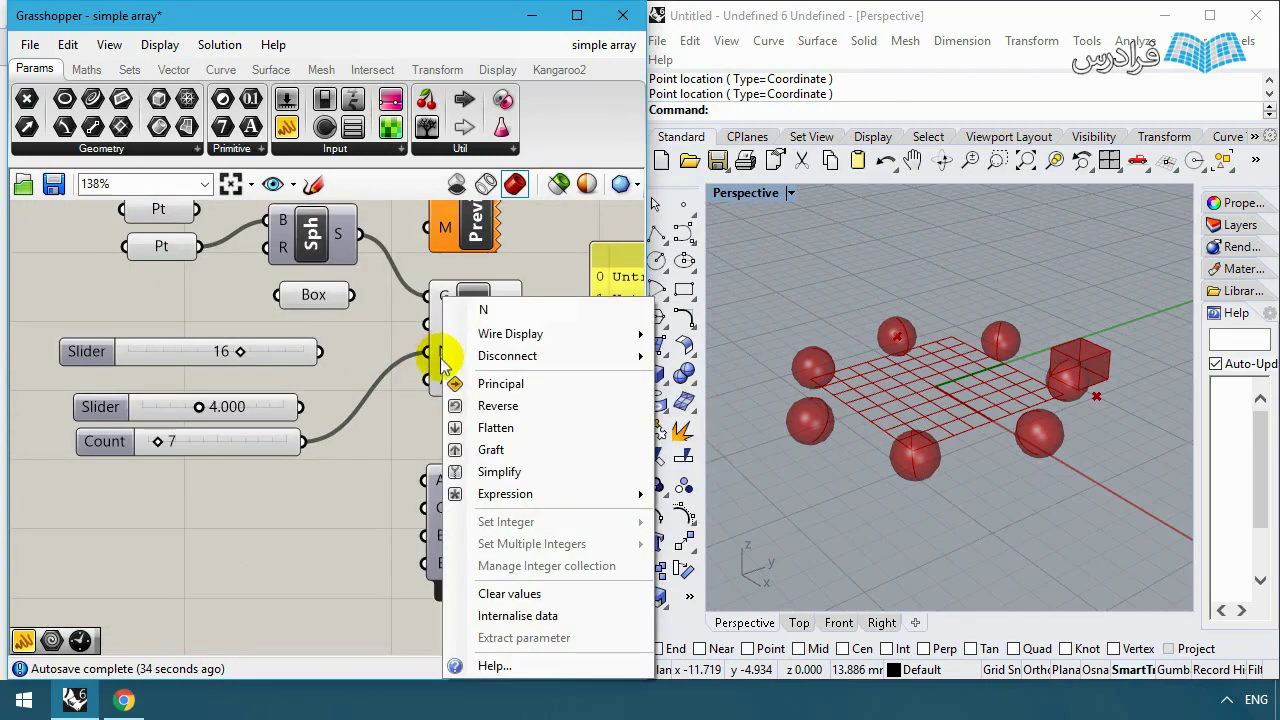
{"action": "mouse_move", "coordinate": [610, 357]}
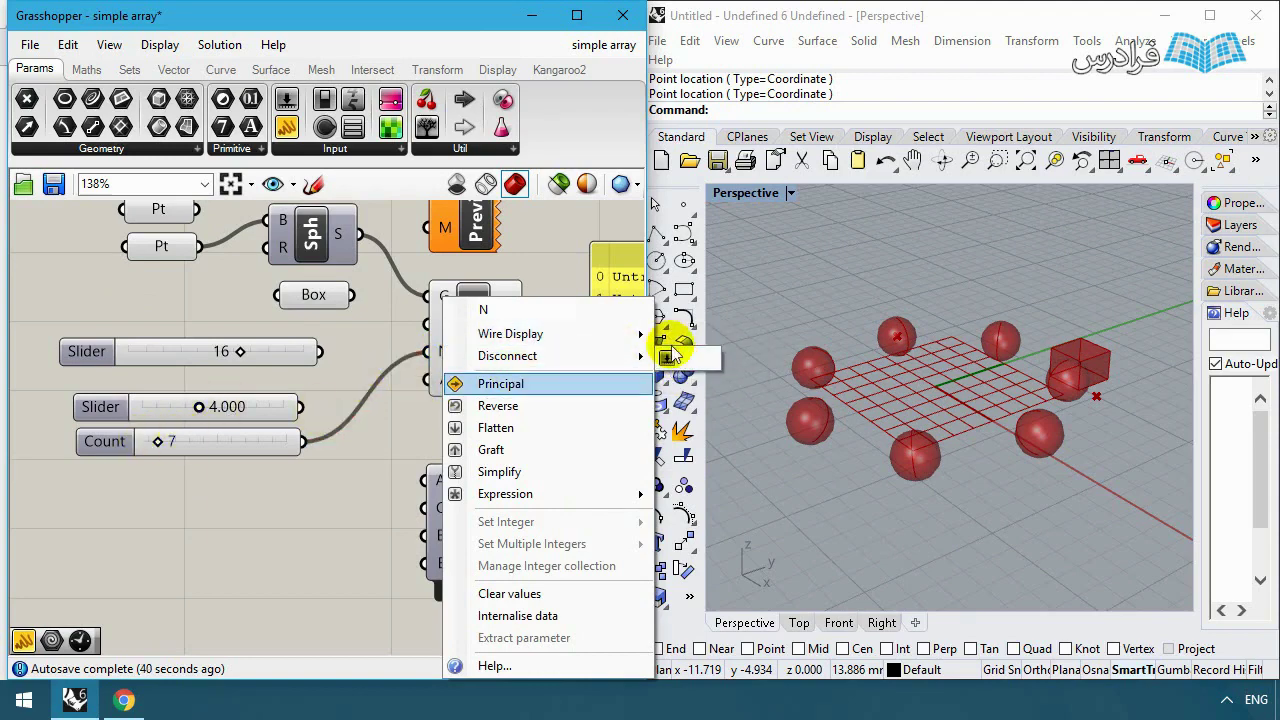
{"action": "left_click", "coordinate": [684, 358]}
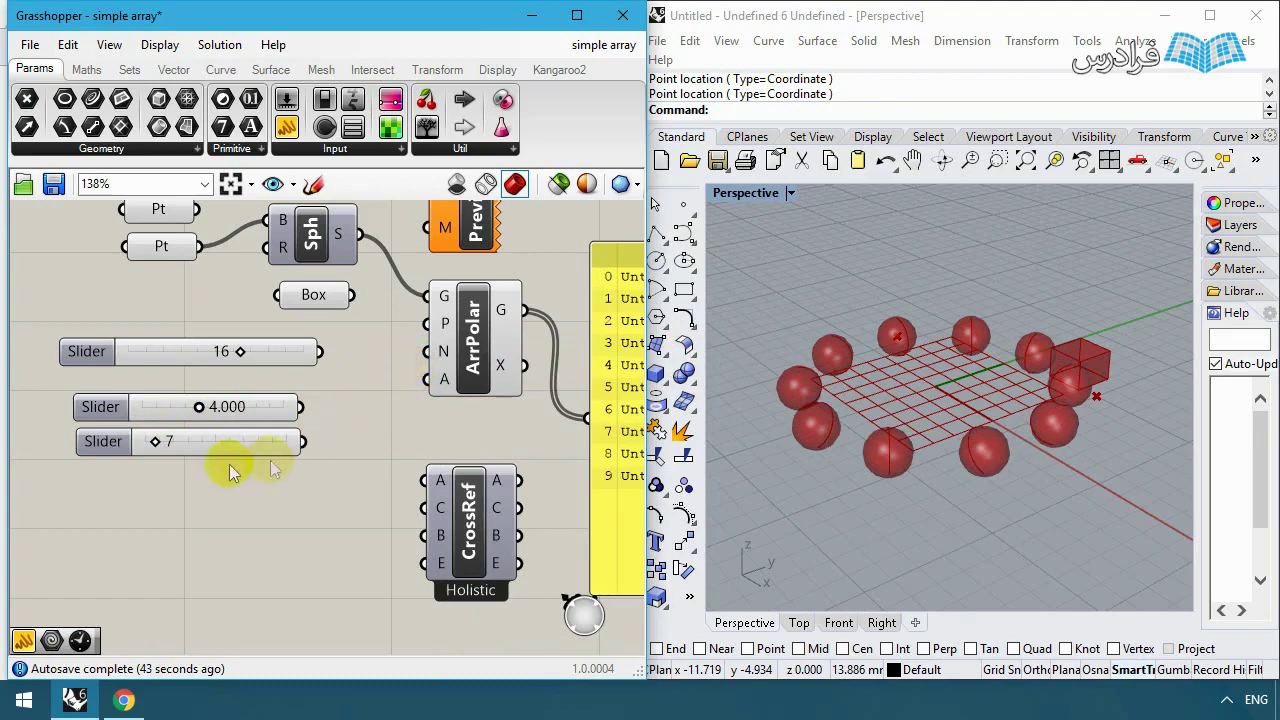
{"action": "left_click_drag", "start_coordinate": [374, 326], "coordinate": [57, 543]}
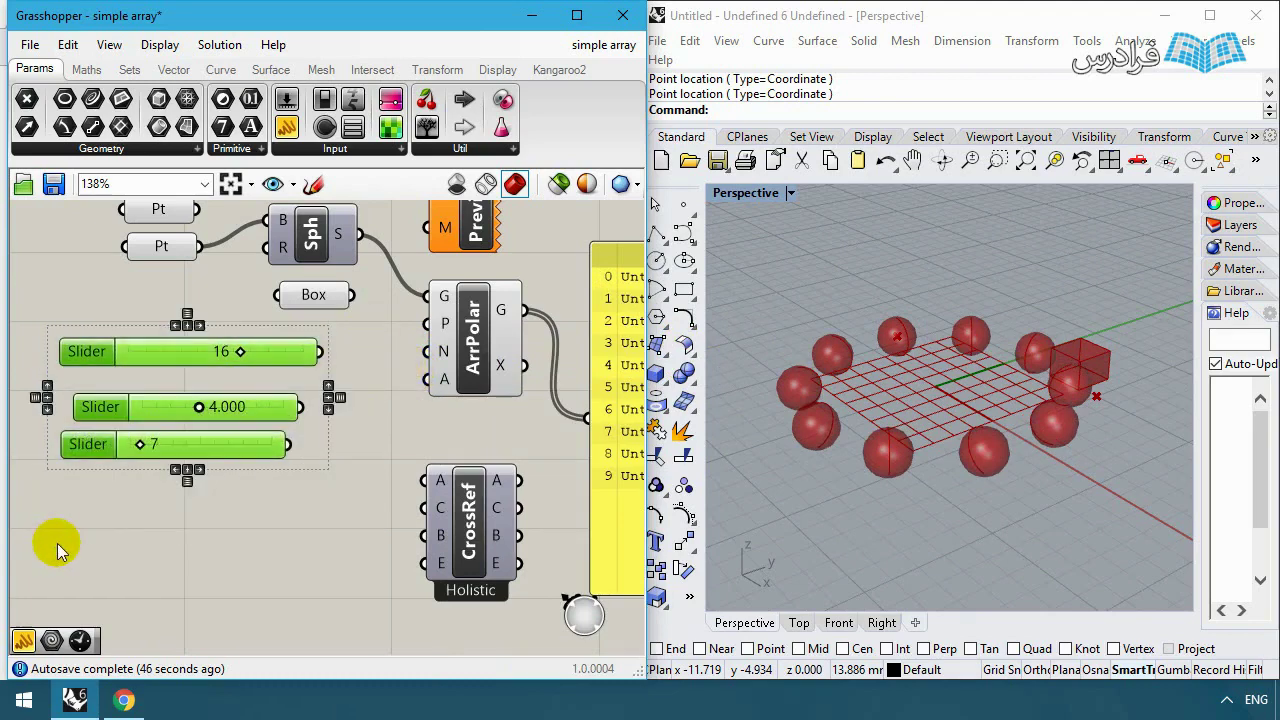
{"action": "key", "text": "Delete"}
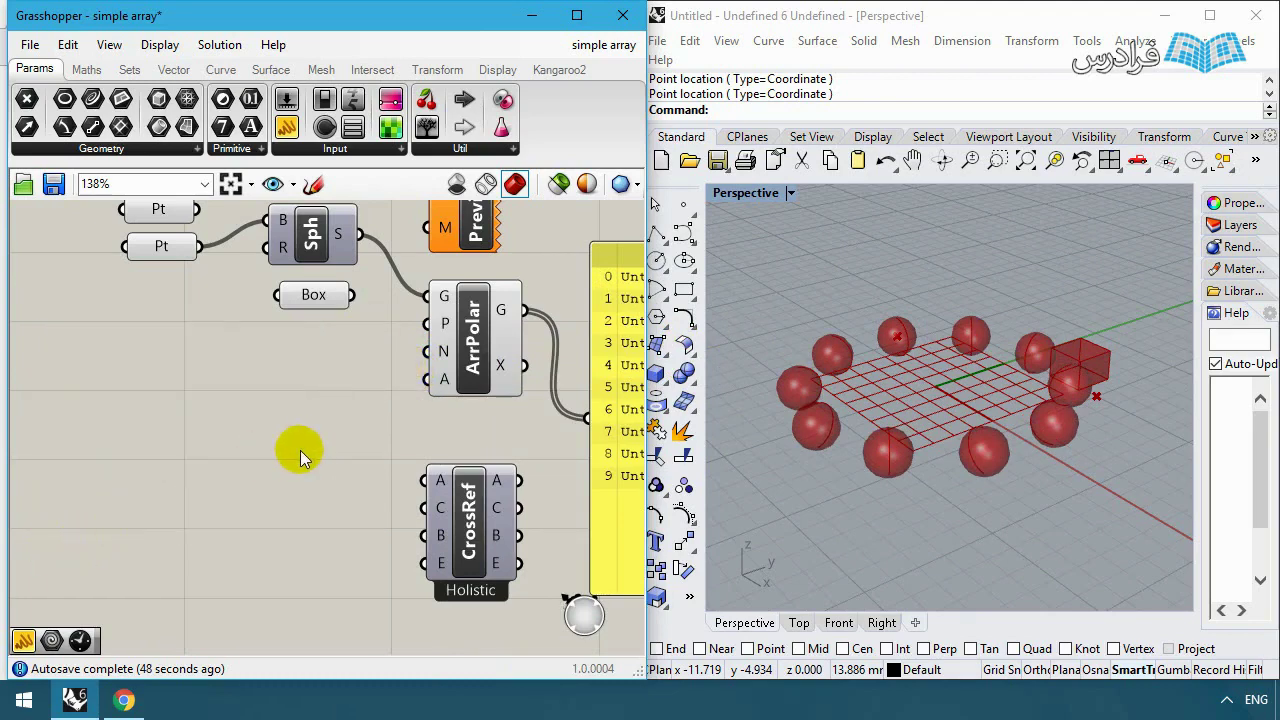
Step: Rename ArrPolar's N input to "number"
{"action": "scroll", "coordinate": [464, 352], "scroll_direction": "up", "scroll_amount": 3}
{"action": "right_click", "coordinate": [464, 352]}
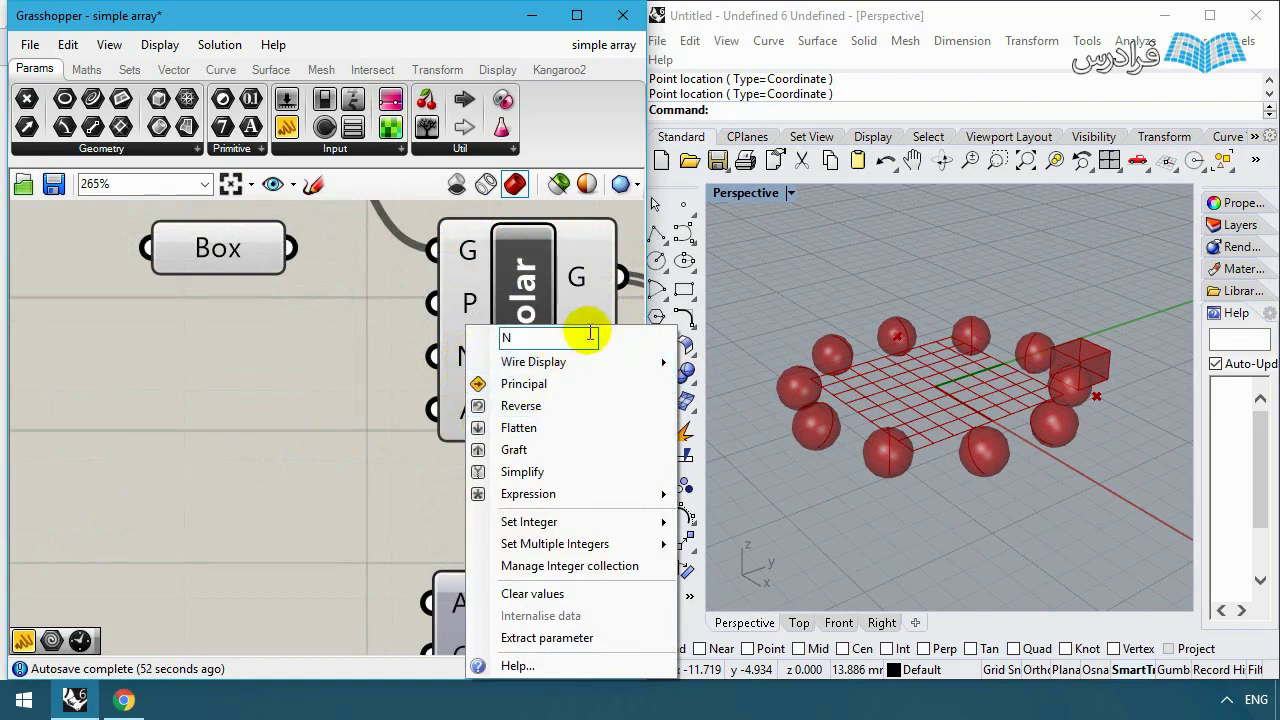
{"action": "type", "text": "n"}
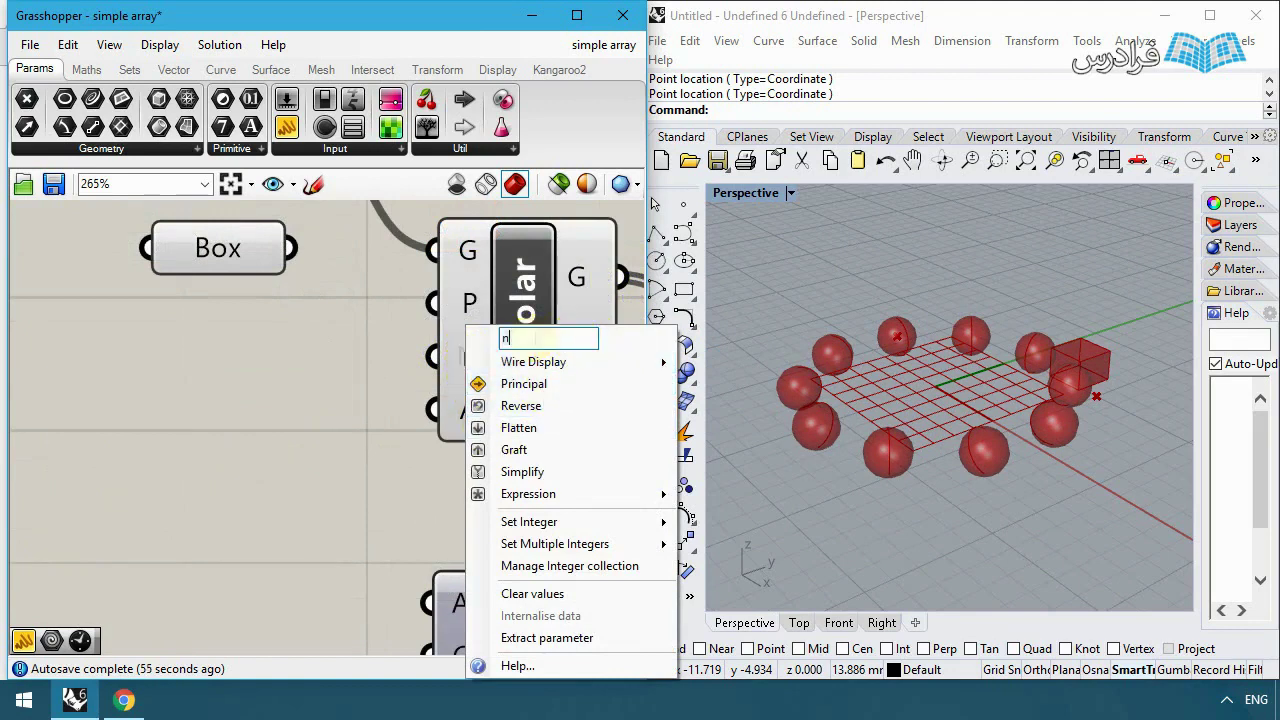
{"action": "type", "text": "umber"}
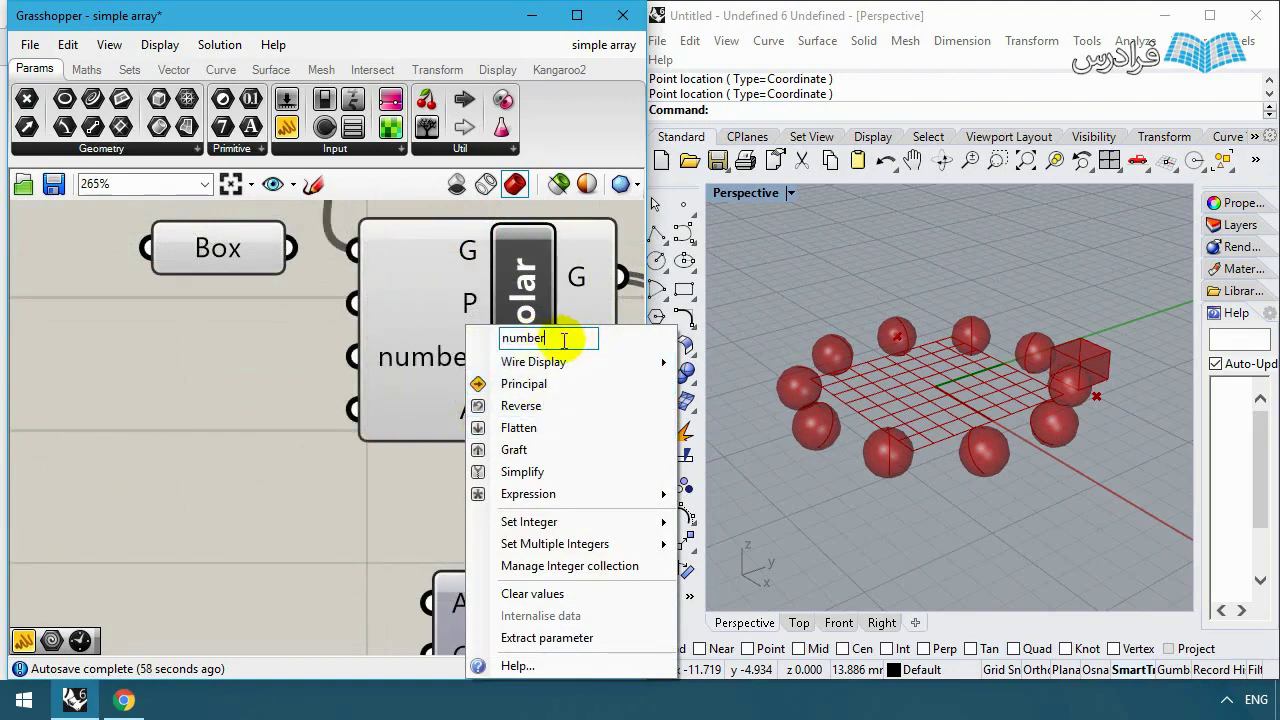
{"action": "left_click", "coordinate": [280, 356]}
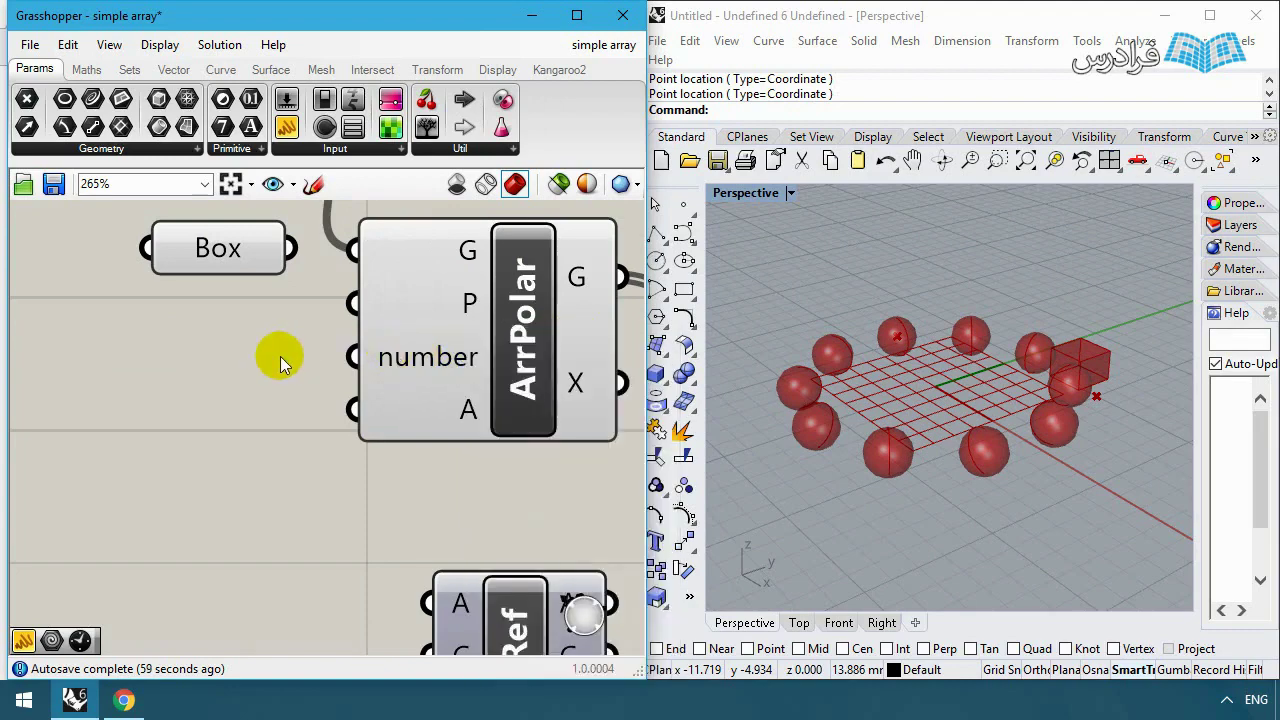
Step: Set the local integer value of ArrPolar's number input to 3 and check the array in the Rhino viewport
{"action": "right_click", "coordinate": [430, 362]}
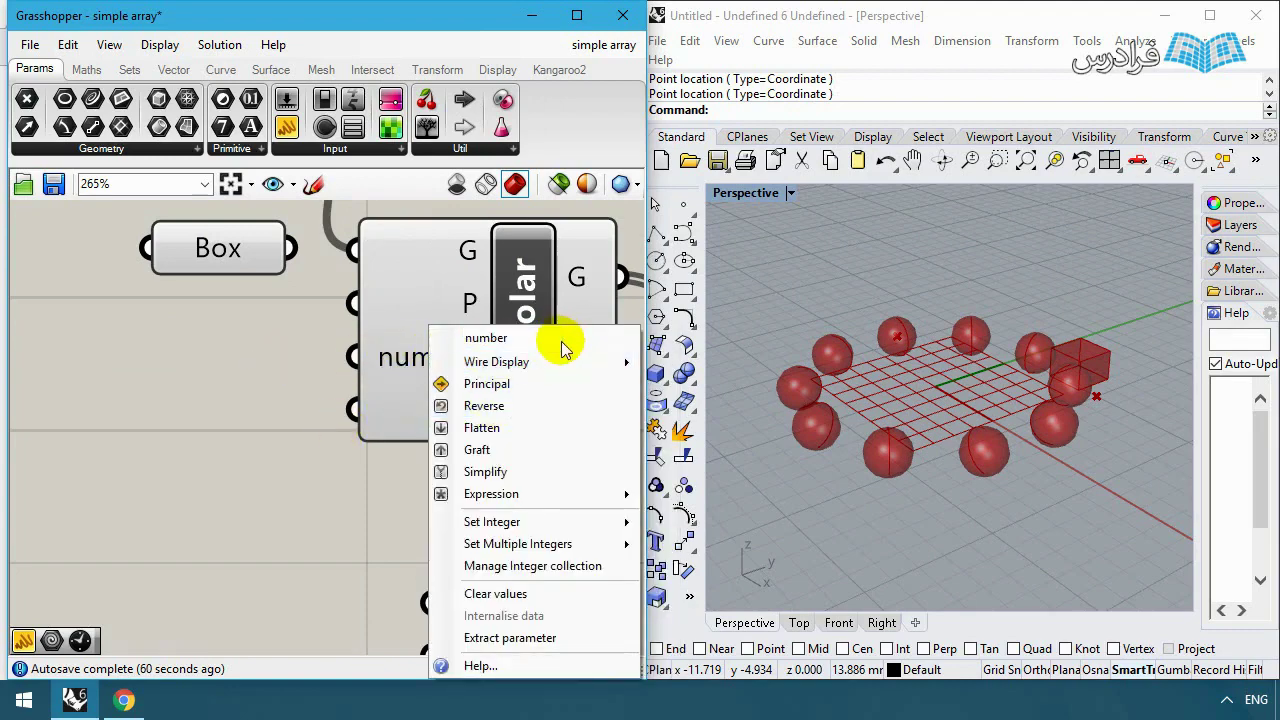
{"action": "mouse_move", "coordinate": [558, 522]}
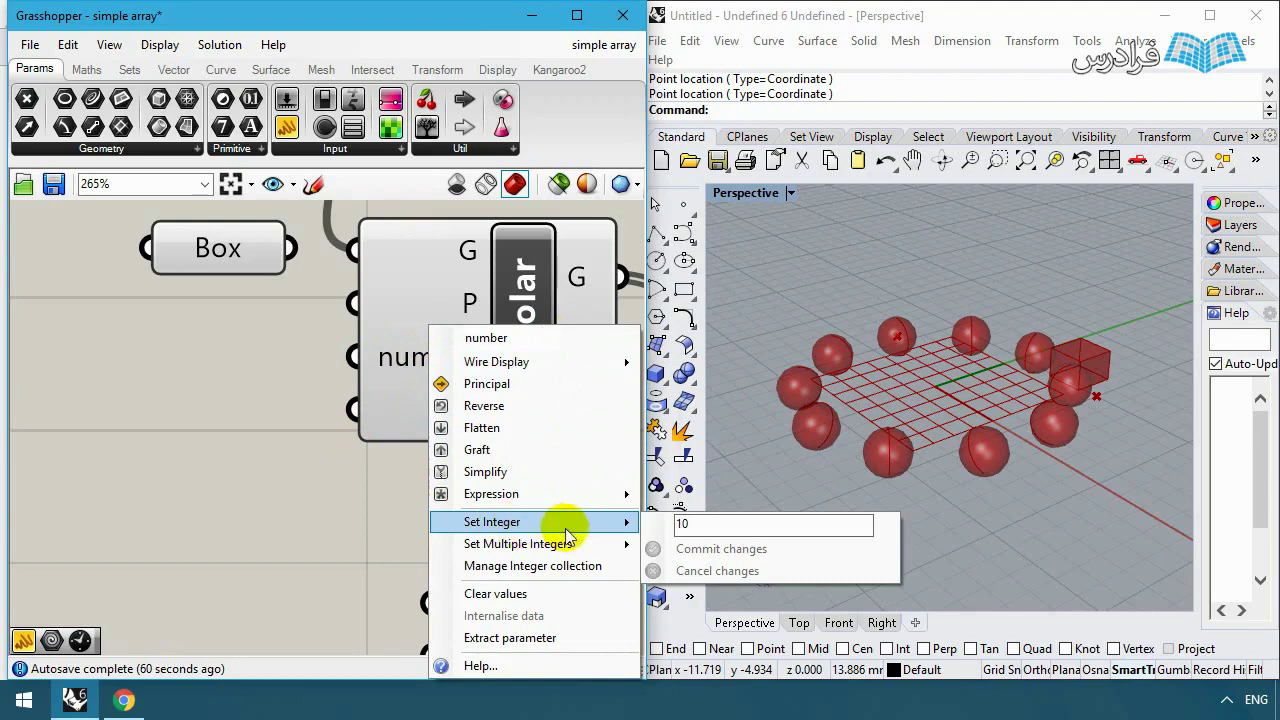
{"action": "left_click", "coordinate": [715, 524]}
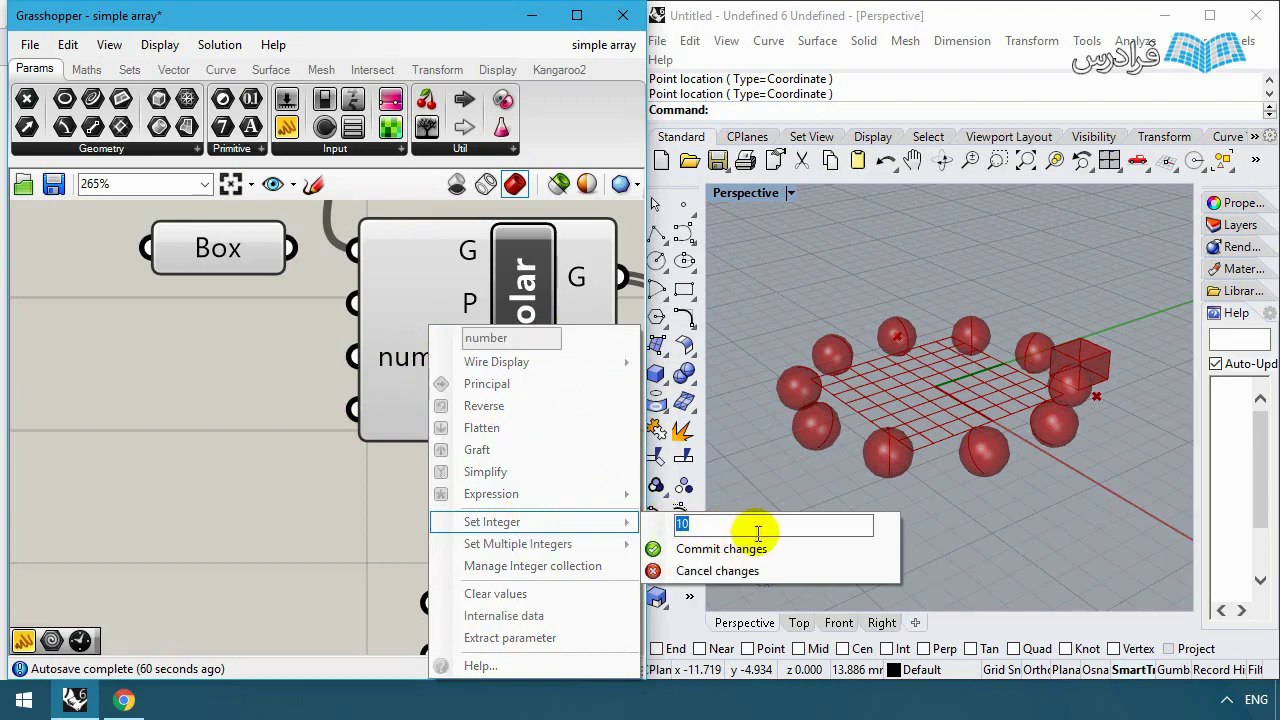
{"action": "type", "text": "3"}
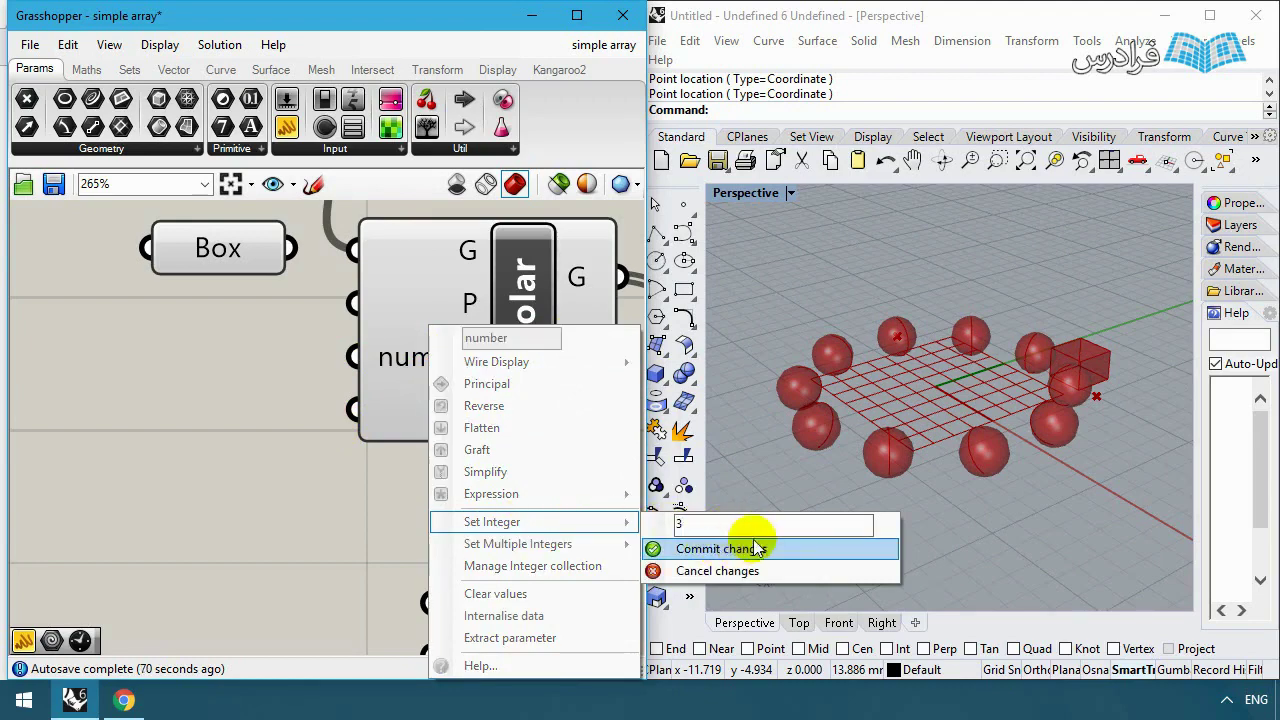
{"action": "left_click", "coordinate": [721, 549]}
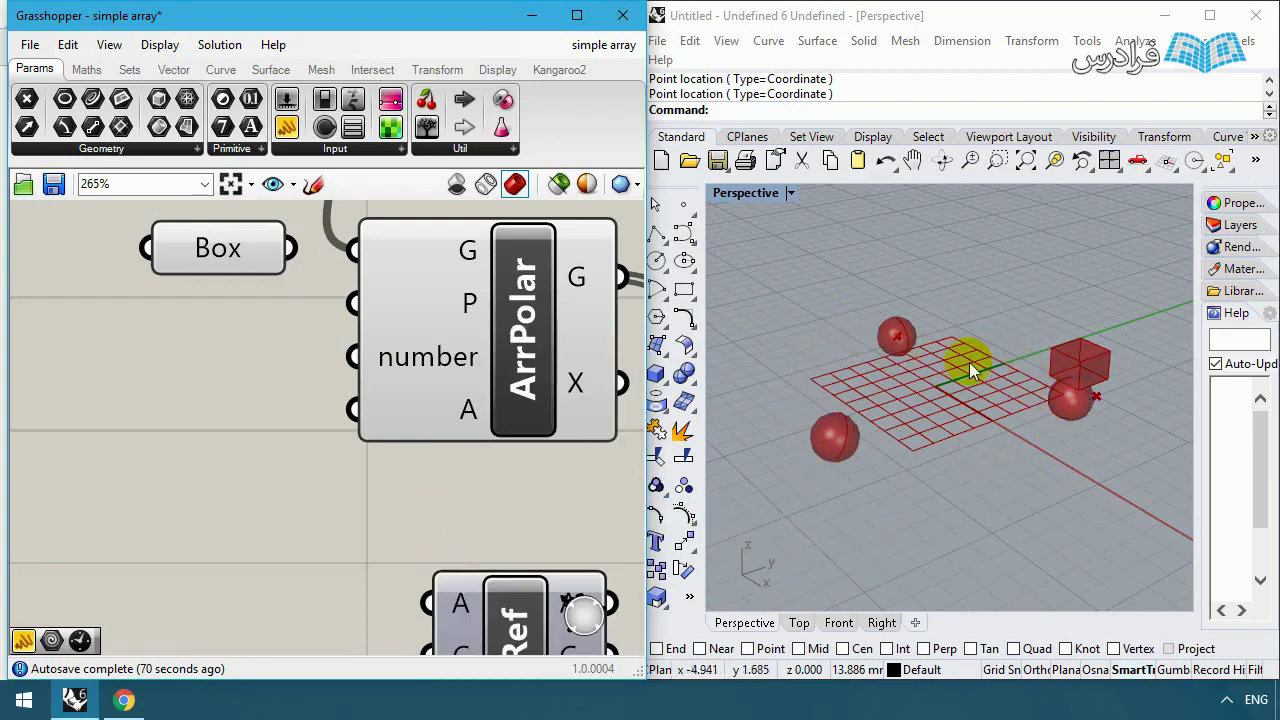
{"action": "scroll", "coordinate": [918, 308], "scroll_direction": "down", "scroll_amount": 3}
{"action": "scroll", "coordinate": [960, 317], "scroll_direction": "up", "scroll_amount": 3}
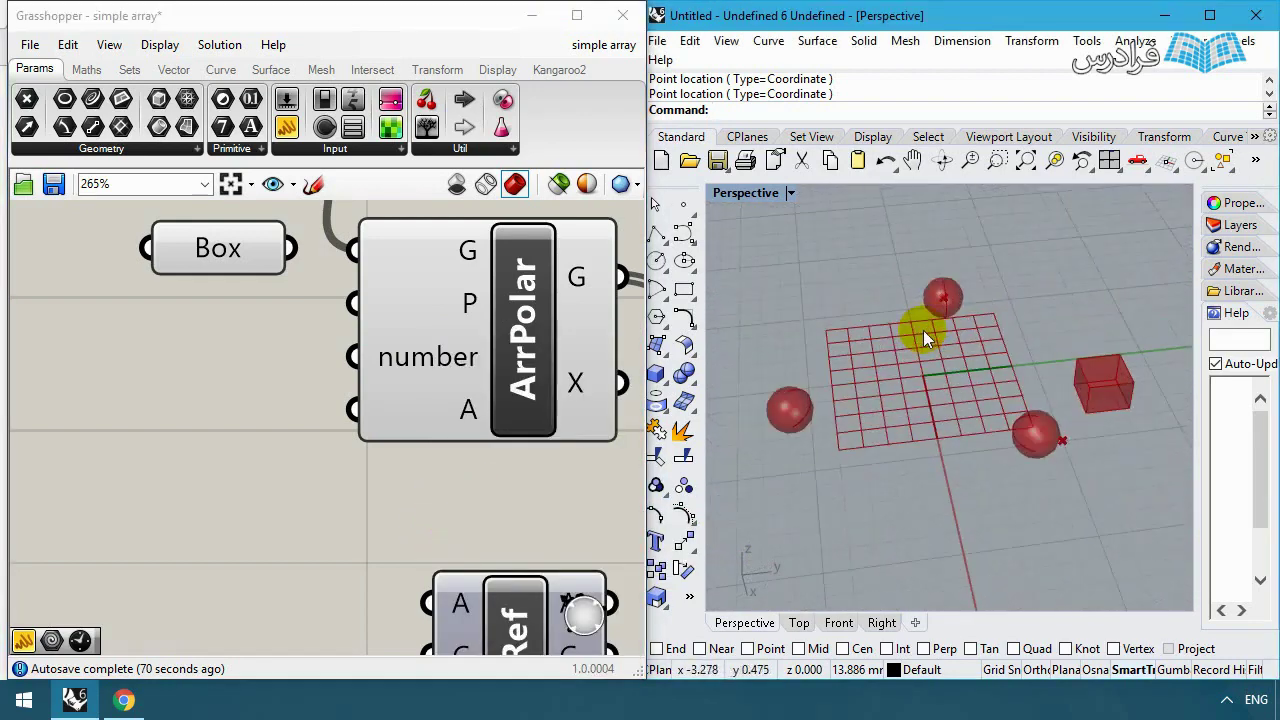
Step: Set the local integer value of ArrPolar's number input to 5
{"action": "right_click", "coordinate": [404, 357]}
{"action": "mouse_move", "coordinate": [602, 522]}
{"action": "left_click", "coordinate": [686, 524]}
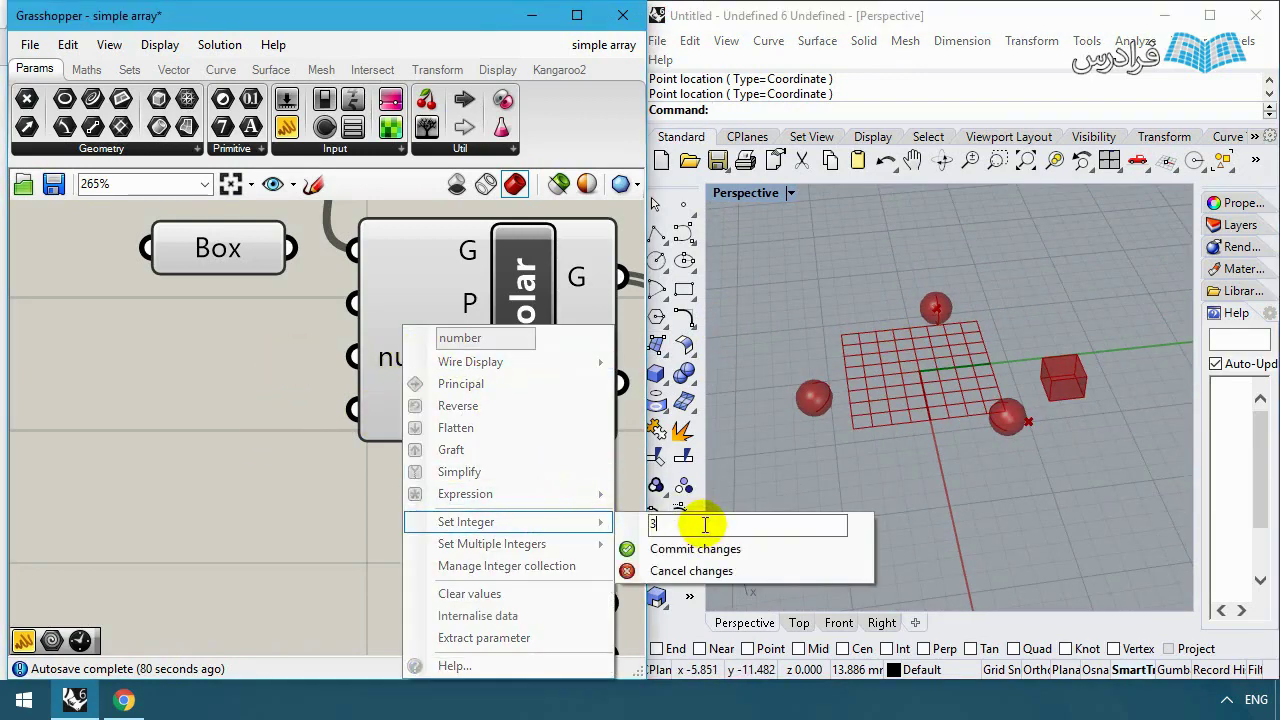
{"action": "type", "text": "5"}
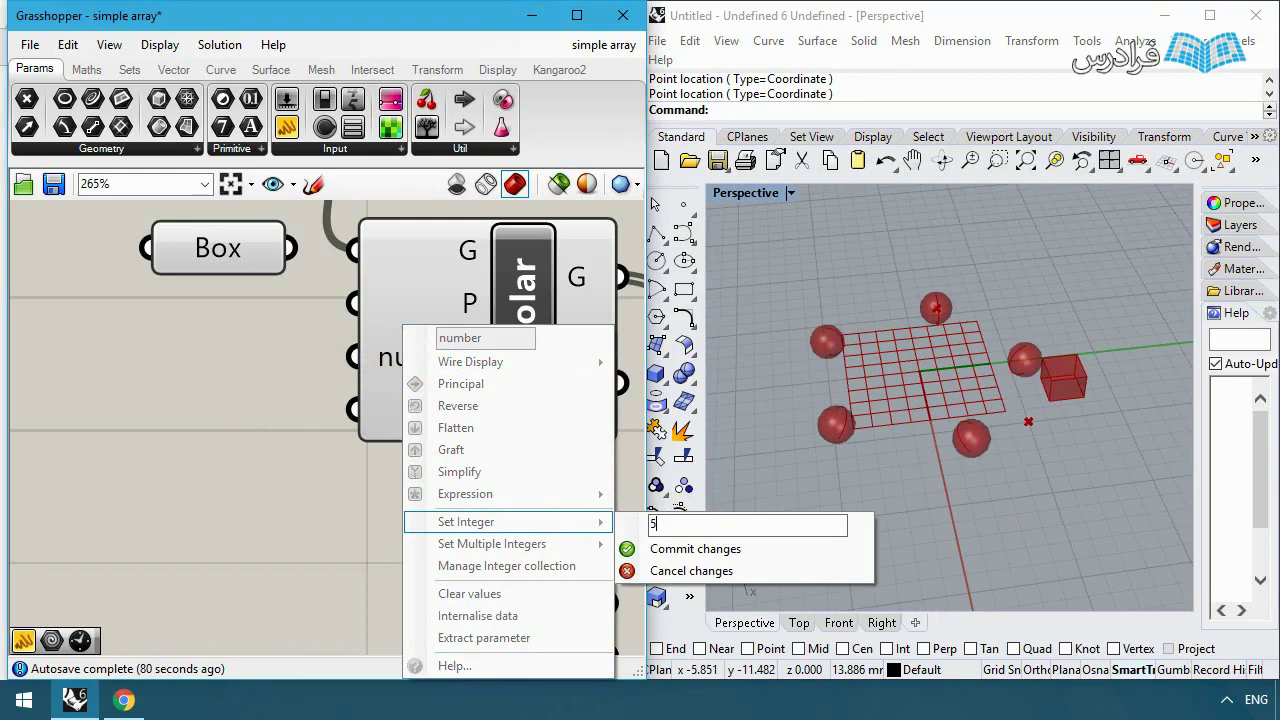
{"action": "left_click", "coordinate": [700, 549]}
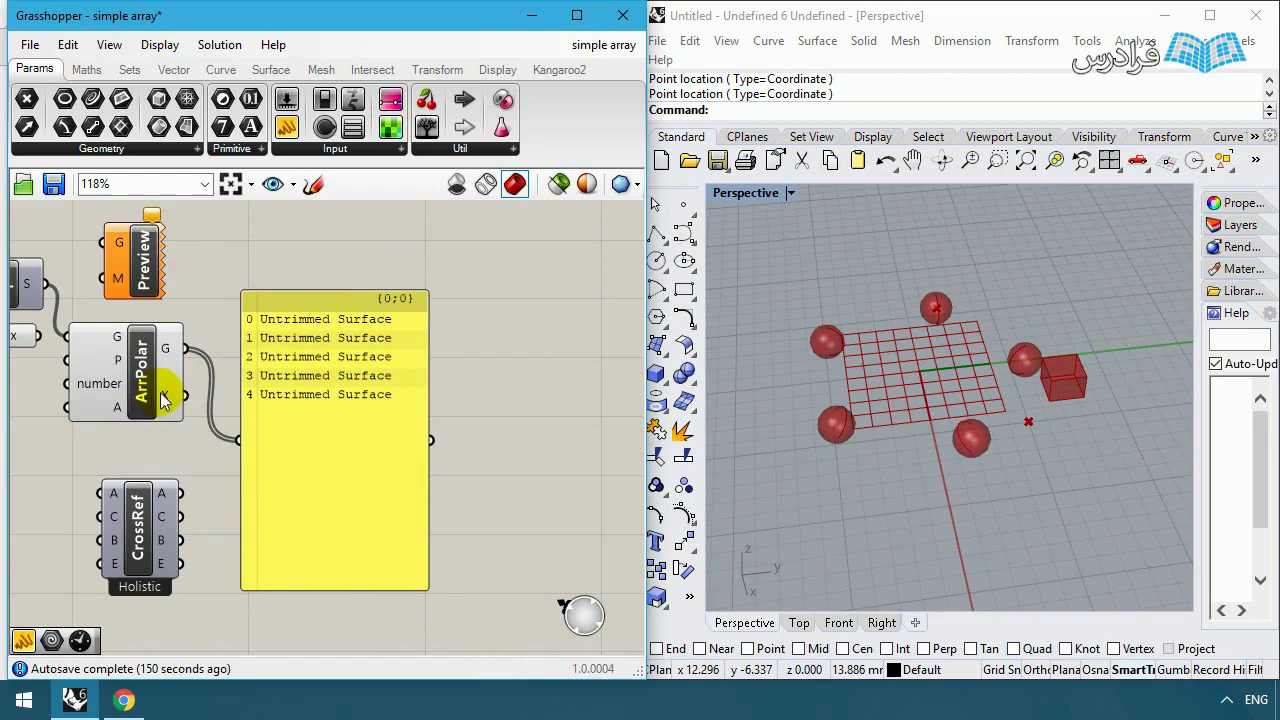
Step: Inspect ArrPolar's Transform and Geometry outputs and close the simple array definition
{"action": "mouse_move", "coordinate": [165, 399]}
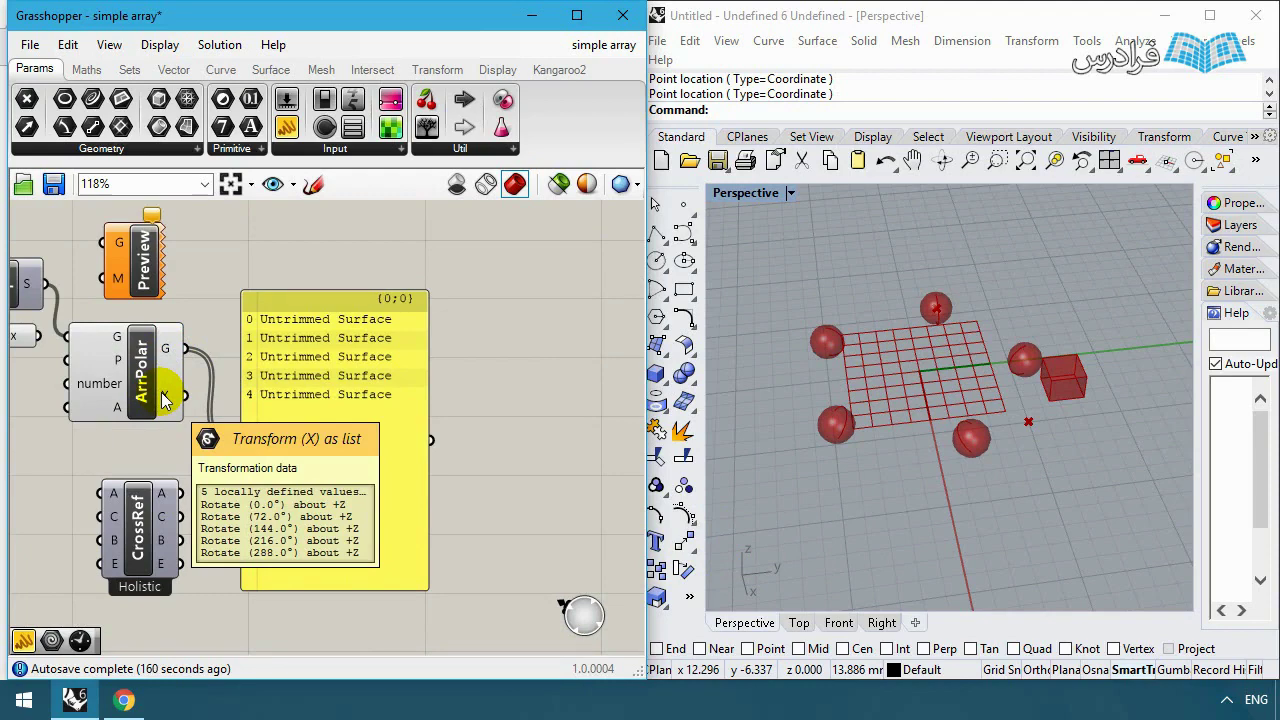
{"action": "mouse_move", "coordinate": [170, 348]}
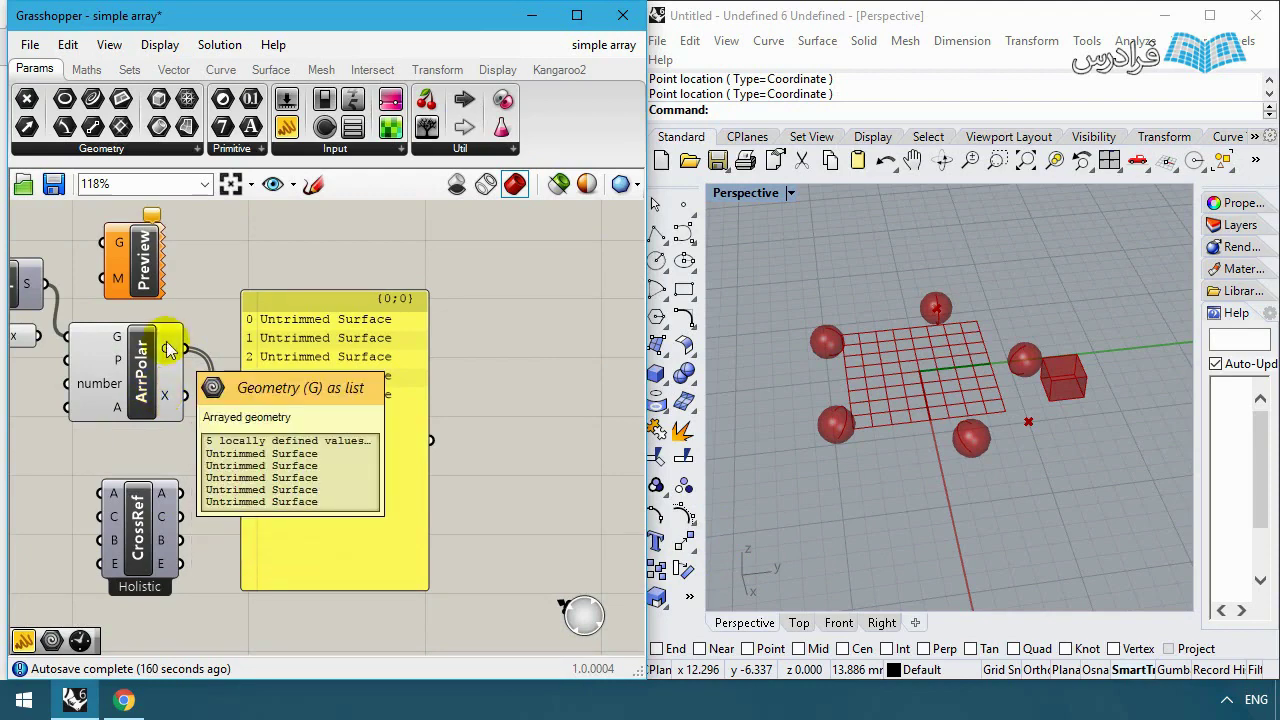
{"action": "key", "text": "ctrl+w"}
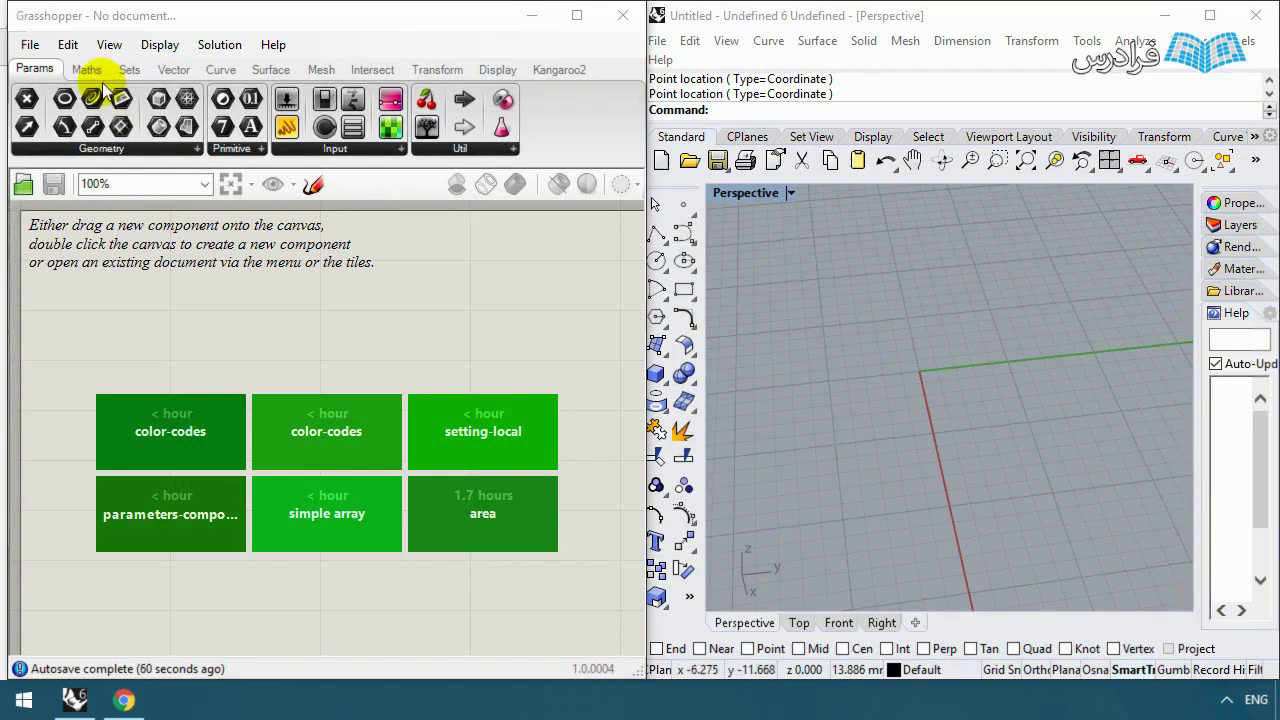
Step: Open the color-codes definition from the ch1 folder
{"action": "left_click", "coordinate": [30, 43]}
{"action": "left_click", "coordinate": [98, 94]}
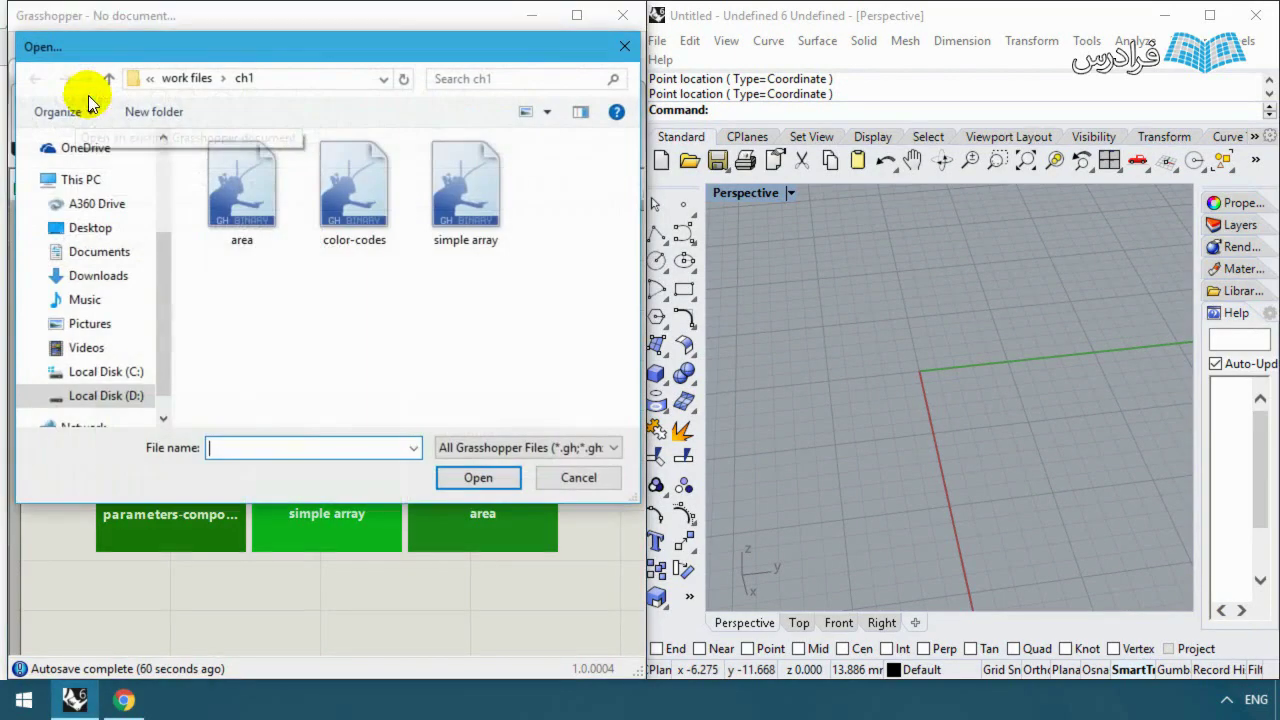
{"action": "left_click", "coordinate": [352, 205]}
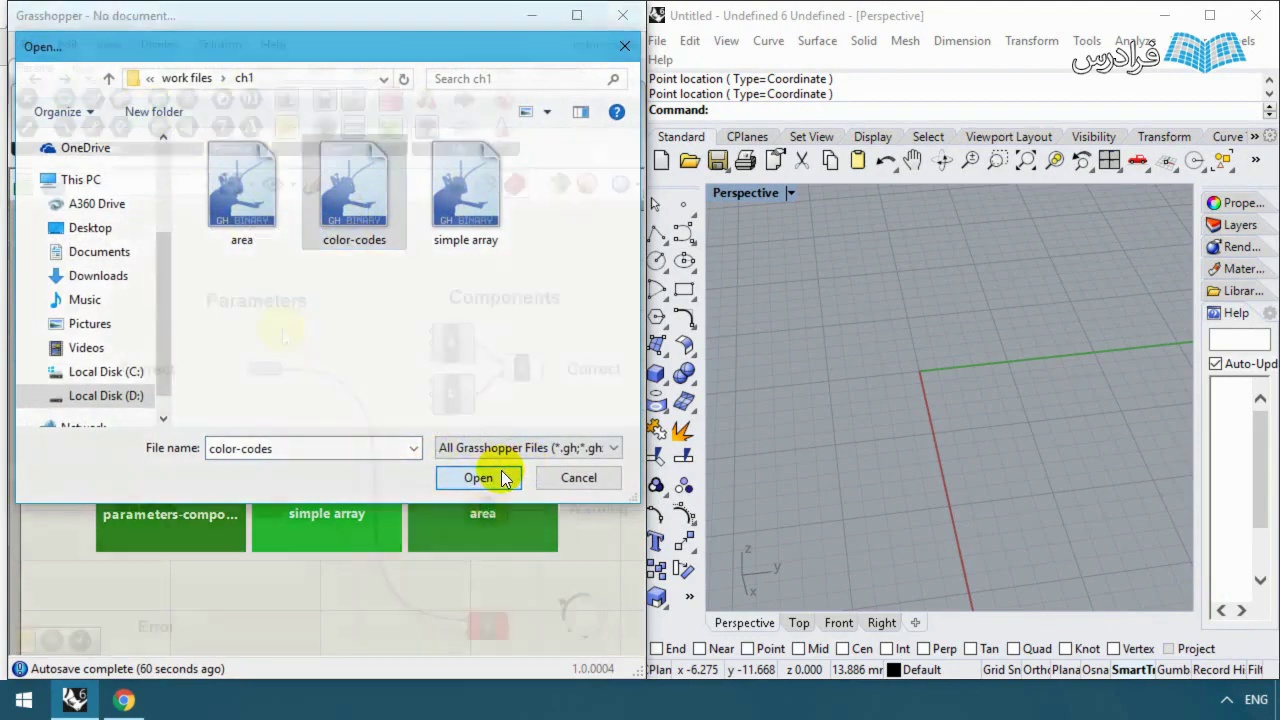
{"action": "left_click", "coordinate": [501, 470]}
Step: Examine the colours of the Construct Point and Line components in the Correct row, both selected and unselected
{"action": "scroll", "coordinate": [357, 466], "scroll_direction": "down", "scroll_amount": 2}
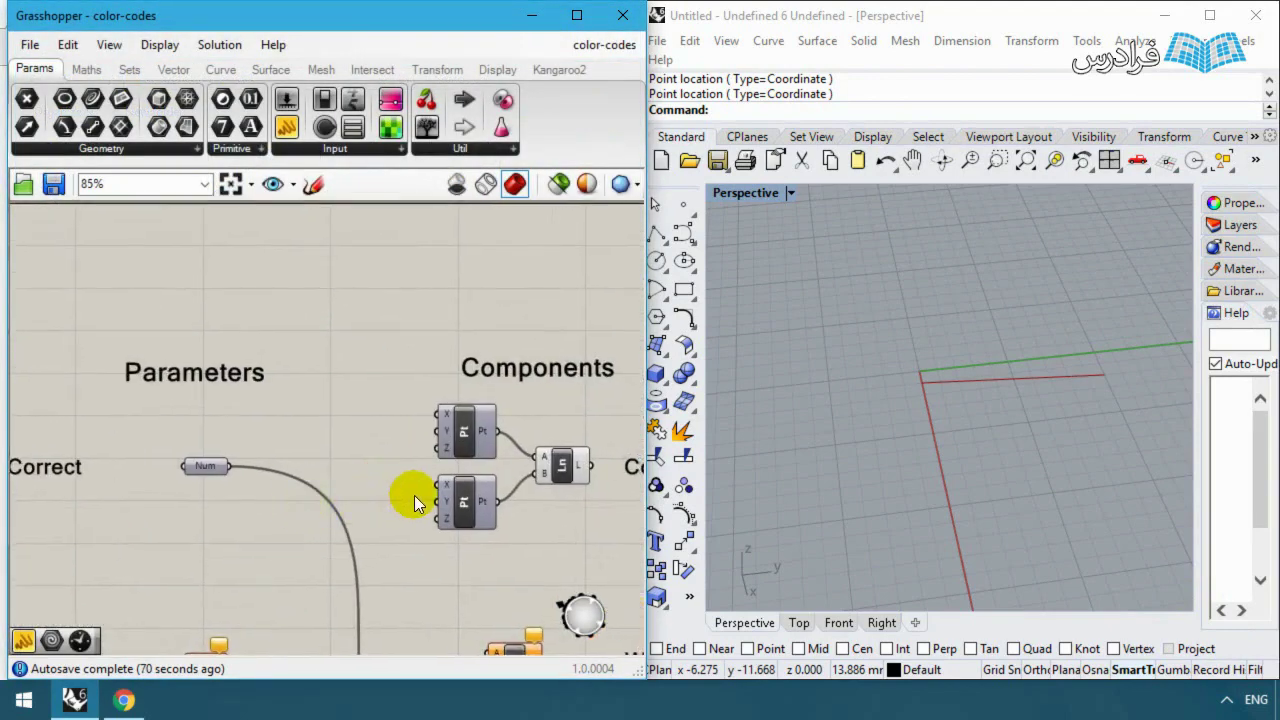
{"action": "right_click_drag", "start_coordinate": [414, 495], "coordinate": [257, 451]}
{"action": "scroll", "coordinate": [343, 315], "scroll_direction": "up", "scroll_amount": 4}
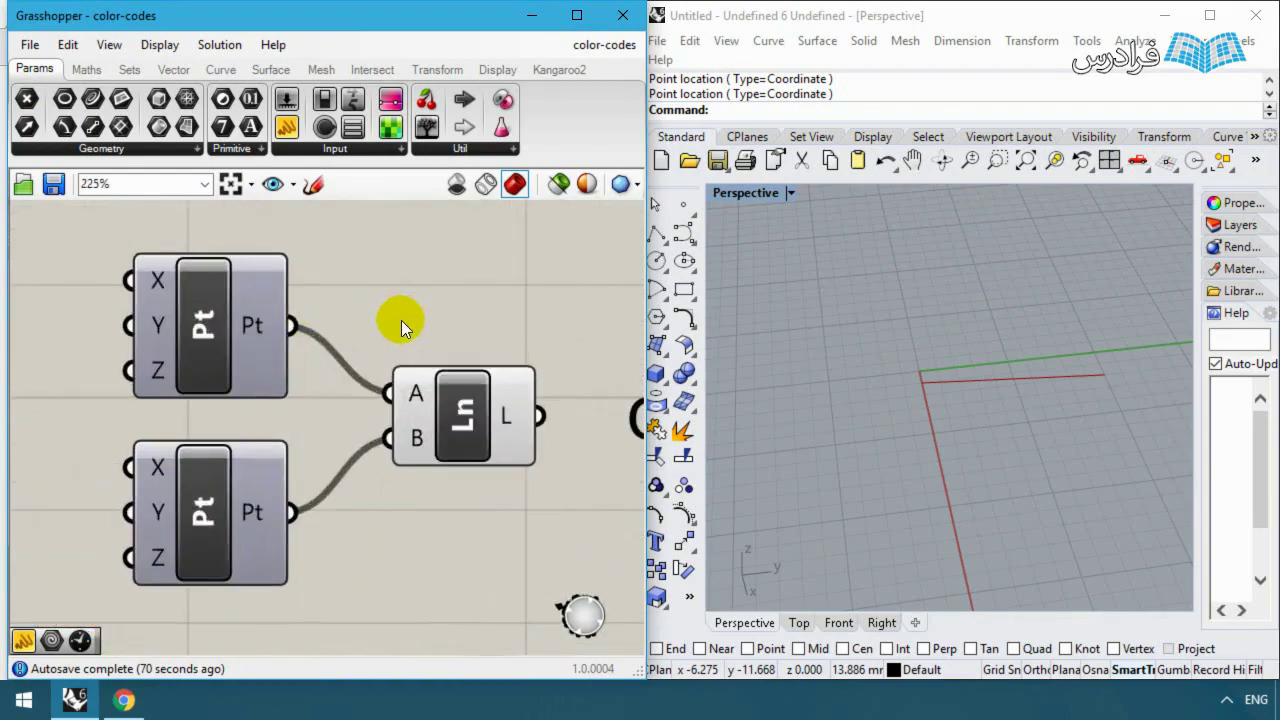
{"action": "left_click", "coordinate": [199, 376]}
{"action": "left_click", "coordinate": [207, 518]}
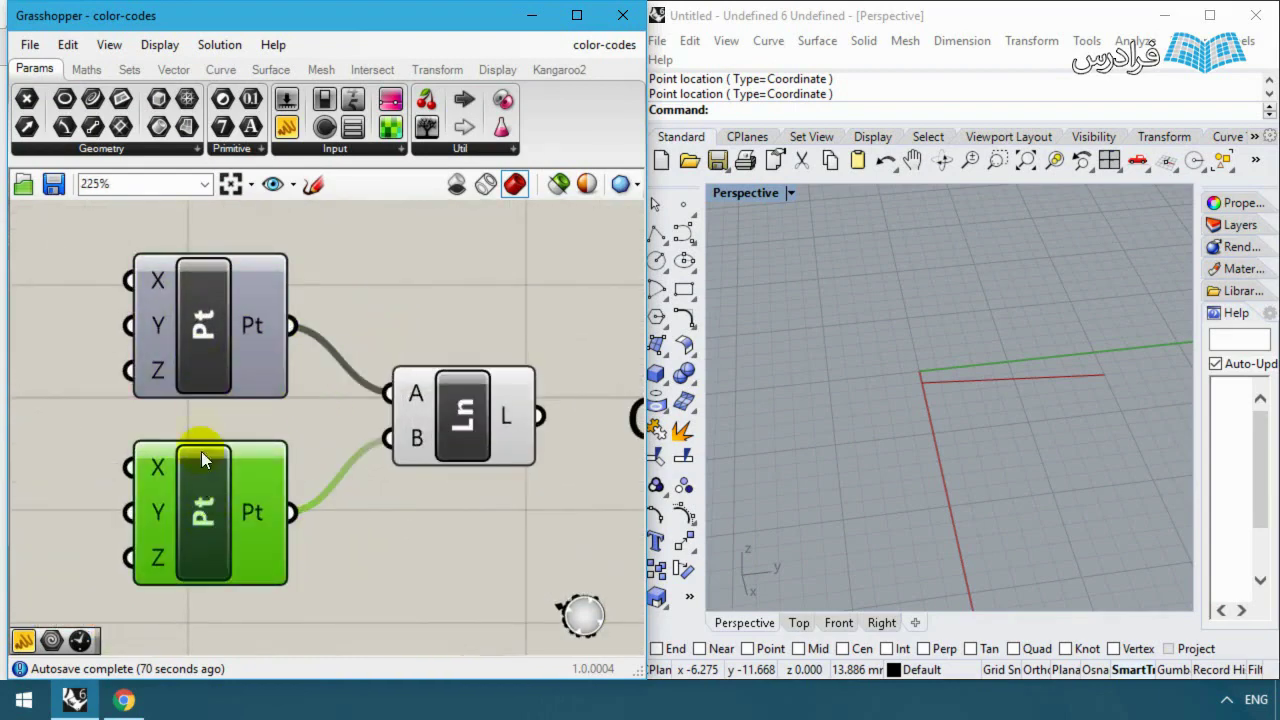
{"action": "left_click", "coordinate": [198, 352]}
{"action": "left_click", "coordinate": [472, 423]}
{"action": "left_click", "coordinate": [451, 257]}
{"action": "scroll", "coordinate": [461, 323], "scroll_direction": "down", "scroll_amount": 1}
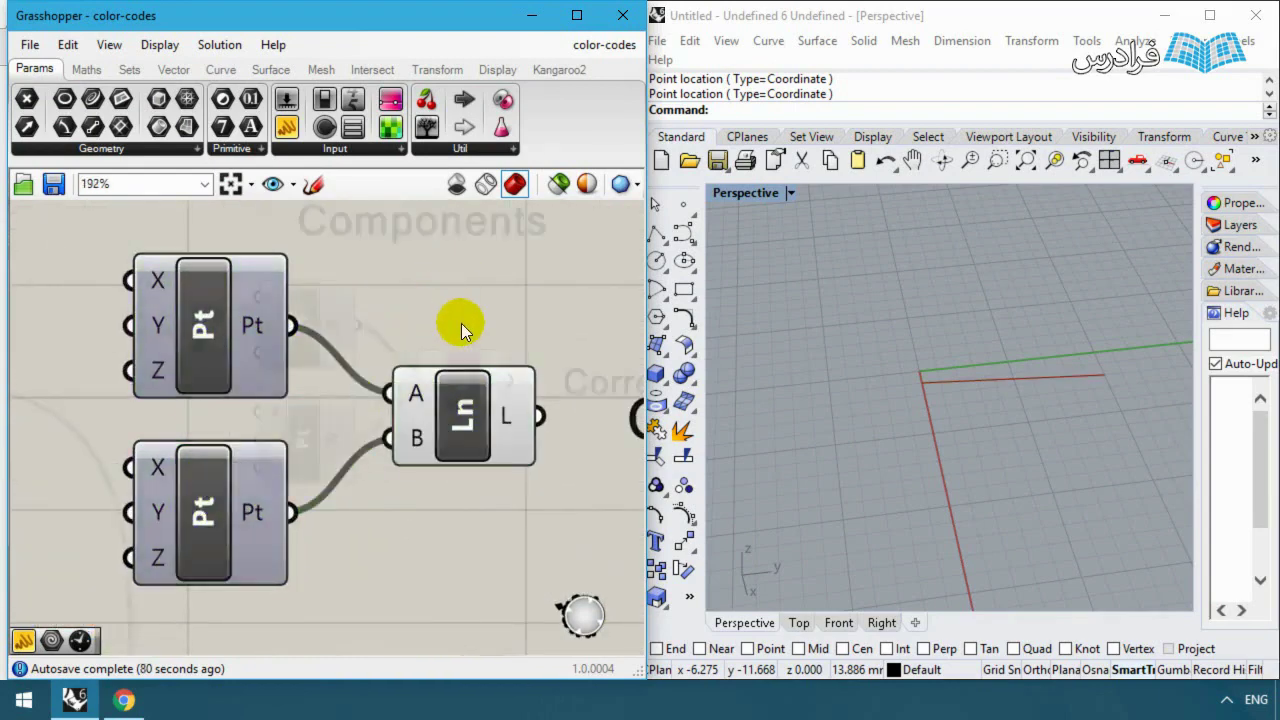
{"action": "scroll", "coordinate": [461, 323], "scroll_direction": "down", "scroll_amount": 2}
{"action": "right_click_drag", "start_coordinate": [552, 338], "coordinate": [449, 392]}
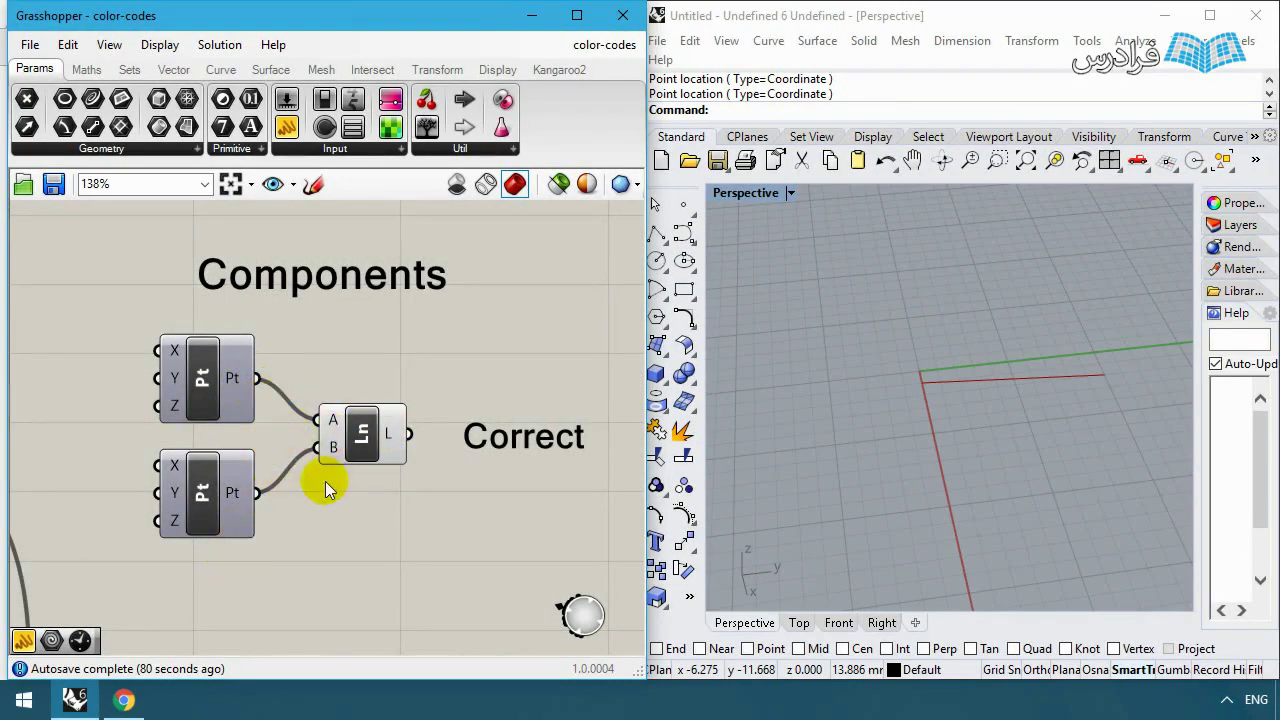
{"action": "left_click", "coordinate": [810, 472]}
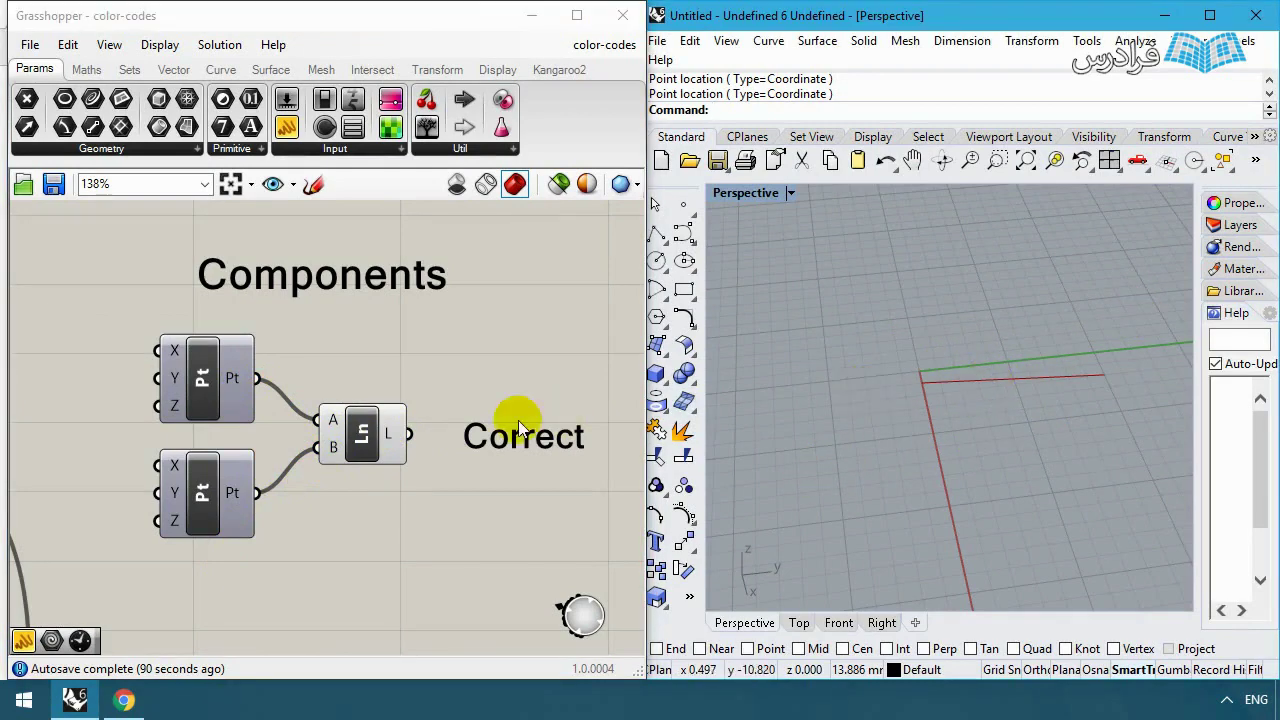
{"action": "left_click", "coordinate": [461, 351]}
Step: Examine the orange Line component in the Warning row and its unconnected A and B inputs
{"action": "scroll", "coordinate": [401, 388], "scroll_direction": "down", "scroll_amount": 3}
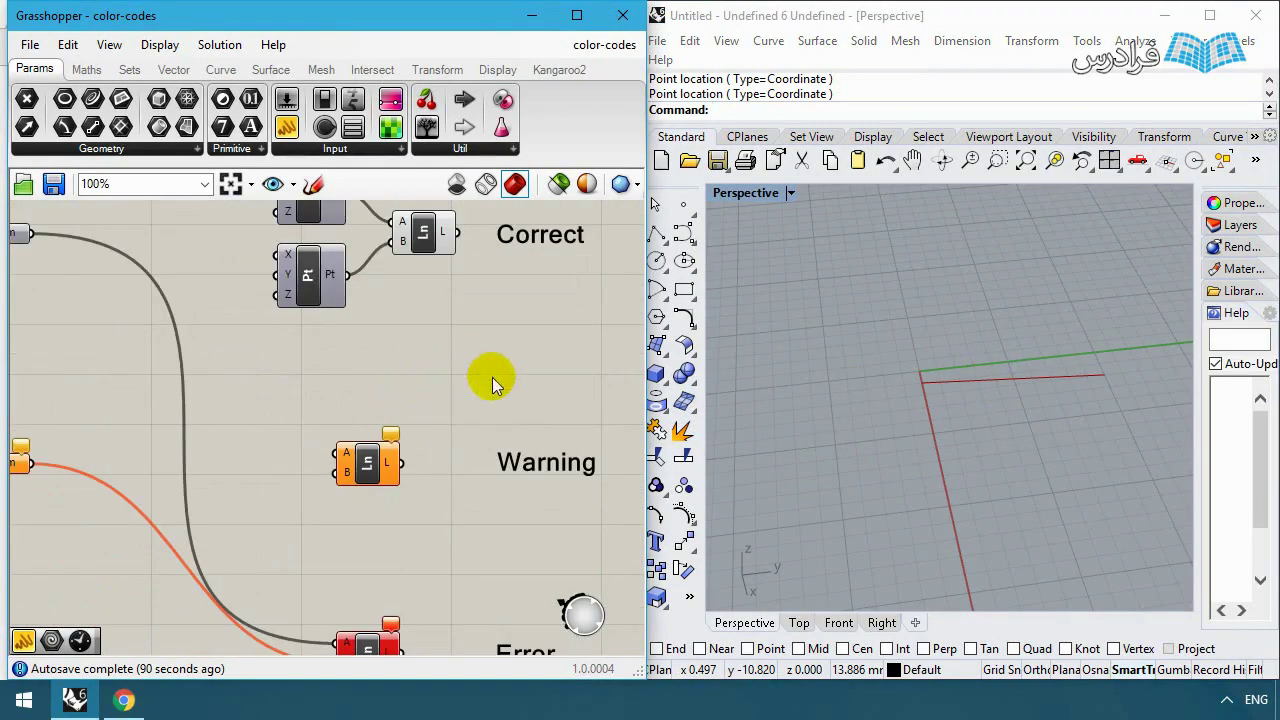
{"action": "scroll", "coordinate": [374, 480], "scroll_direction": "up", "scroll_amount": 3}
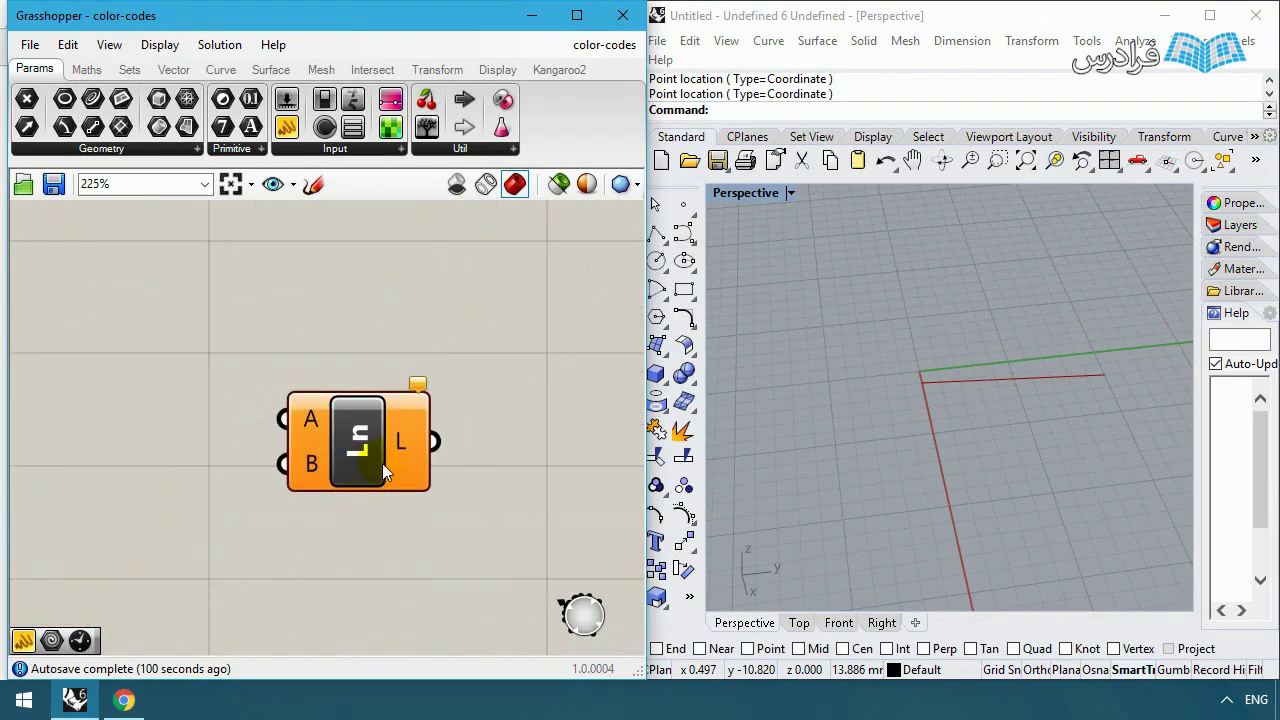
{"action": "scroll", "coordinate": [382, 460], "scroll_direction": "down", "scroll_amount": 3}
{"action": "scroll", "coordinate": [329, 466], "scroll_direction": "down", "scroll_amount": 1}
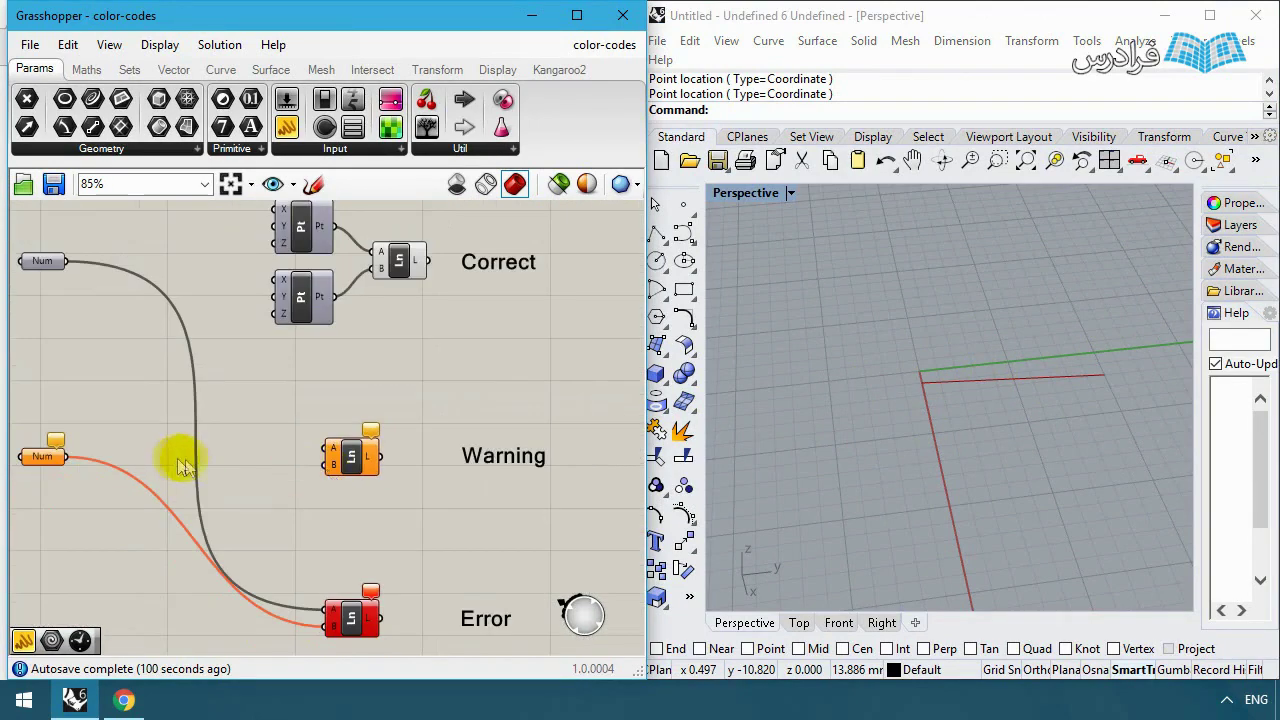
{"action": "scroll", "coordinate": [330, 456], "scroll_direction": "up", "scroll_amount": 3}
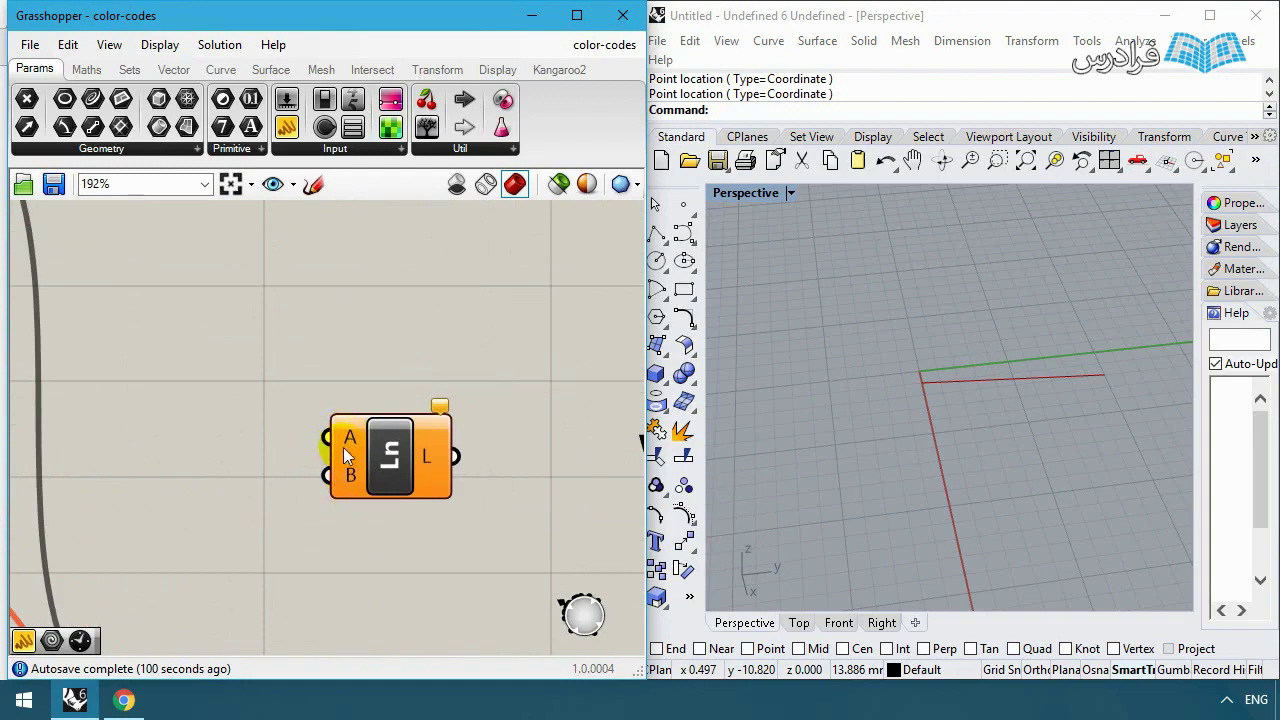
{"action": "scroll", "coordinate": [347, 459], "scroll_direction": "down", "scroll_amount": 1}
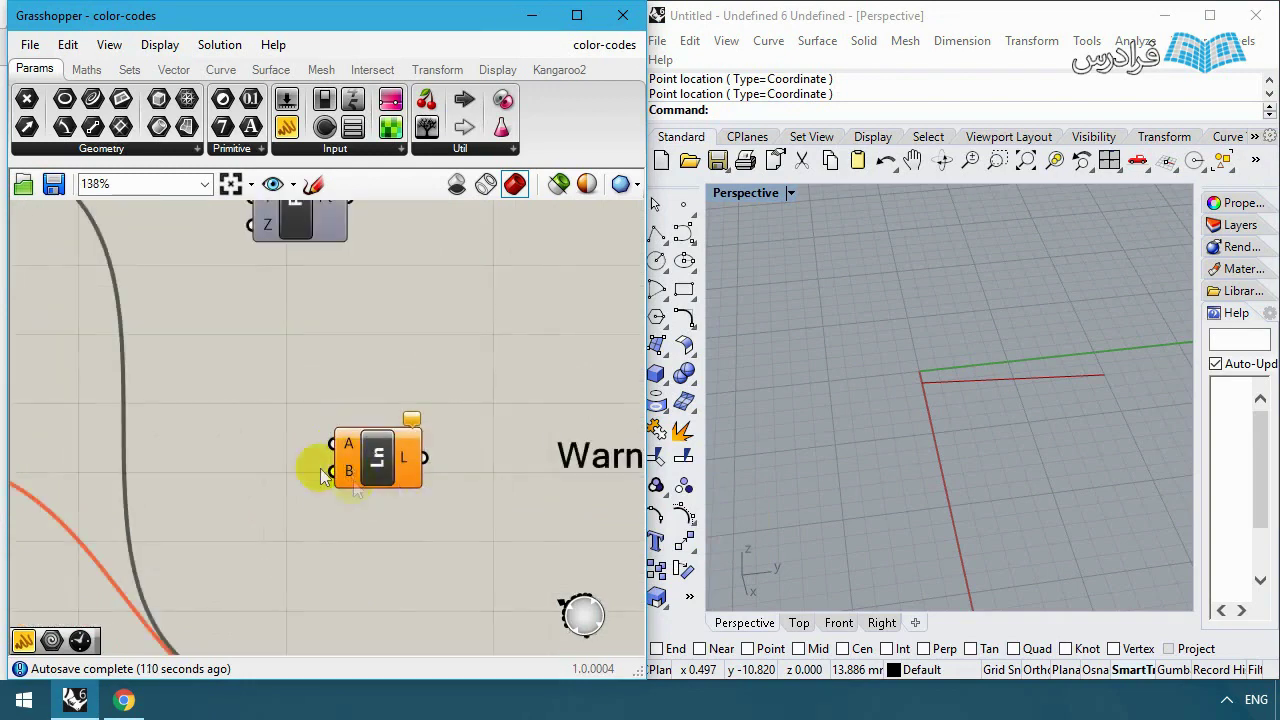
{"action": "left_click", "coordinate": [375, 460]}
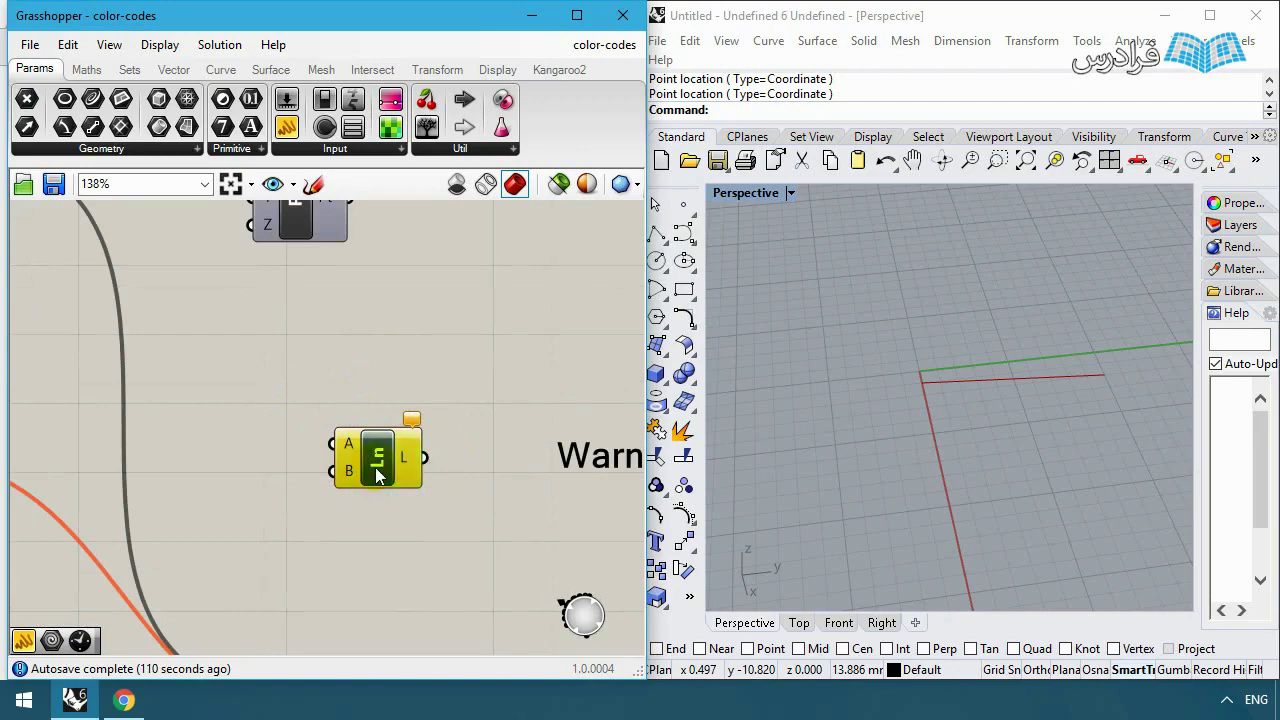
{"action": "left_click", "coordinate": [293, 430]}
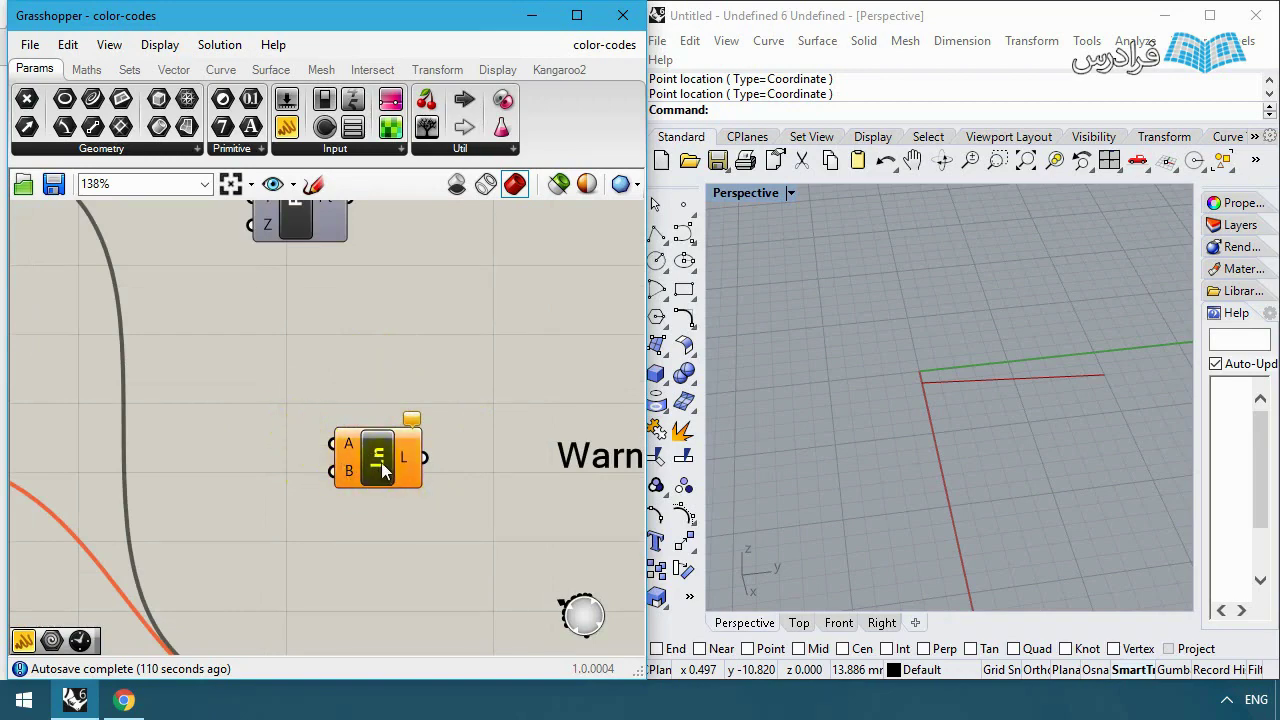
{"action": "scroll", "coordinate": [342, 426], "scroll_direction": "down", "scroll_amount": 2}
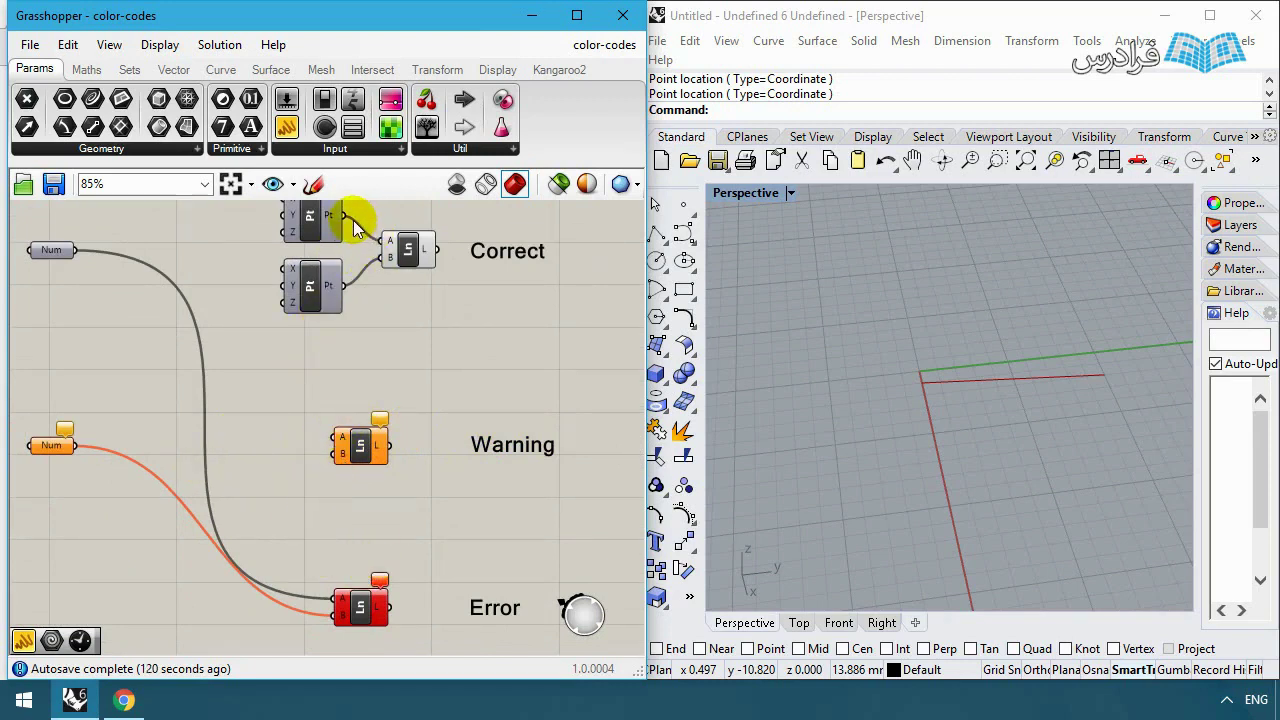
Step: Wire the two Construct Point outputs into the A and B inputs of the Warning row's Line component
{"action": "left_click_drag", "start_coordinate": [343, 215], "coordinate": [331, 424]}
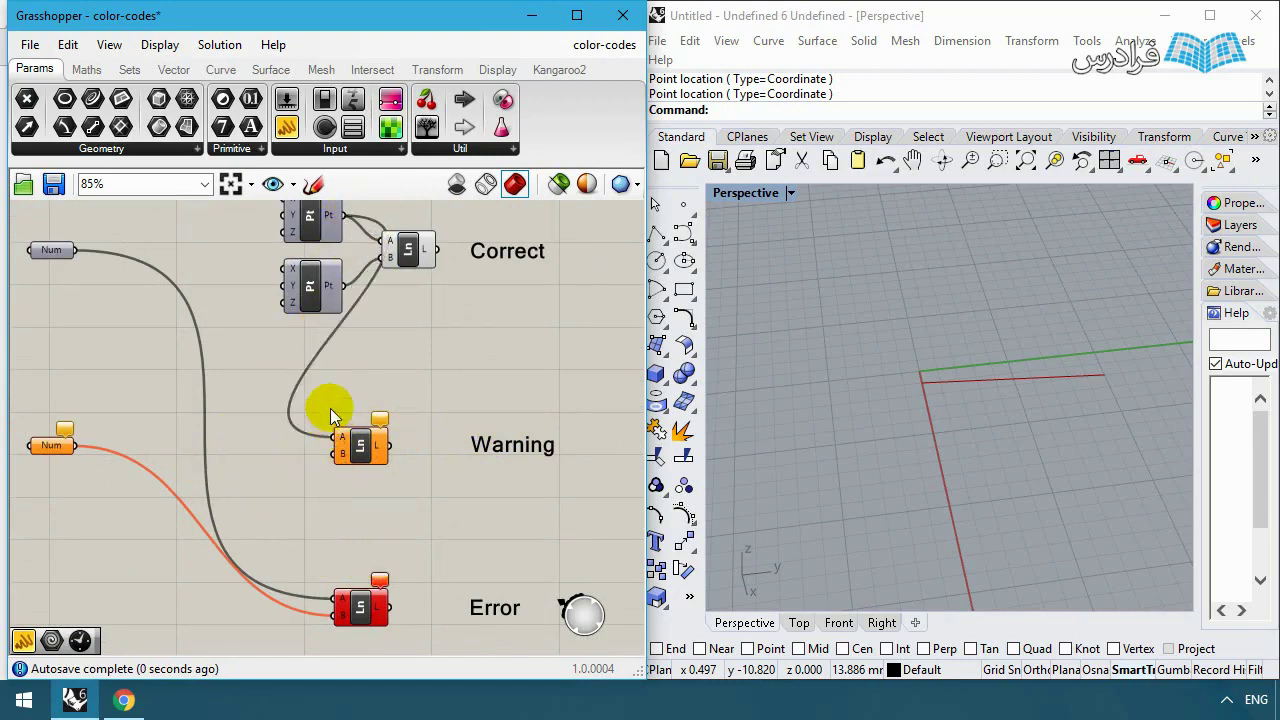
{"action": "left_click_drag", "start_coordinate": [341, 284], "coordinate": [334, 455]}
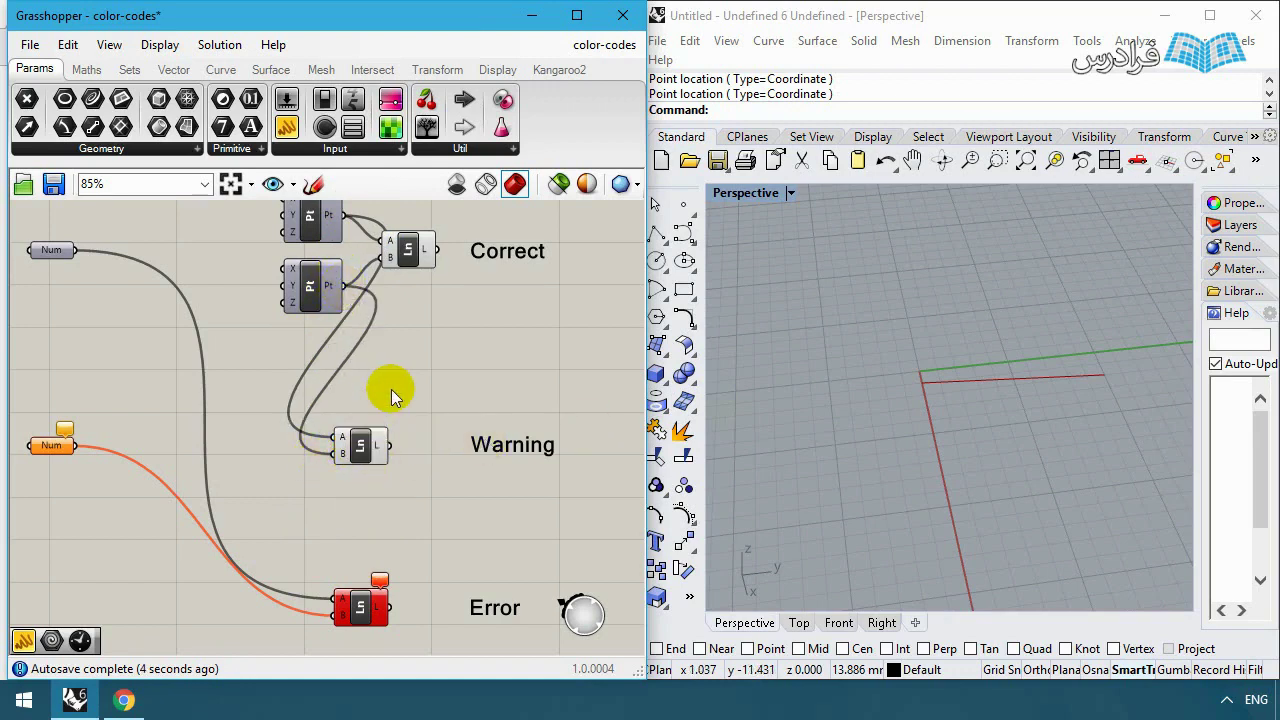
Step: Disconnect the Construct Point sources from the A and B inputs of the Warning row's Line component
{"action": "right_click", "coordinate": [342, 437]}
{"action": "mouse_move", "coordinate": [529, 355]}
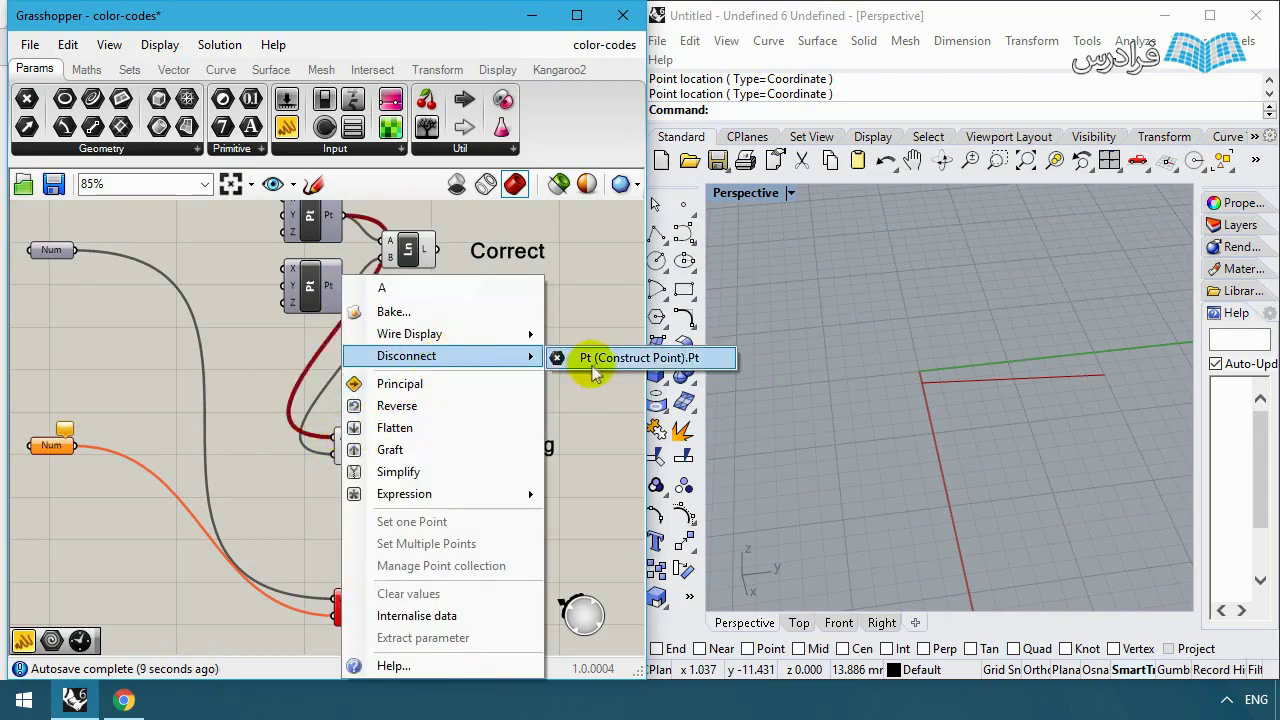
{"action": "left_click", "coordinate": [588, 355]}
{"action": "right_click", "coordinate": [343, 456]}
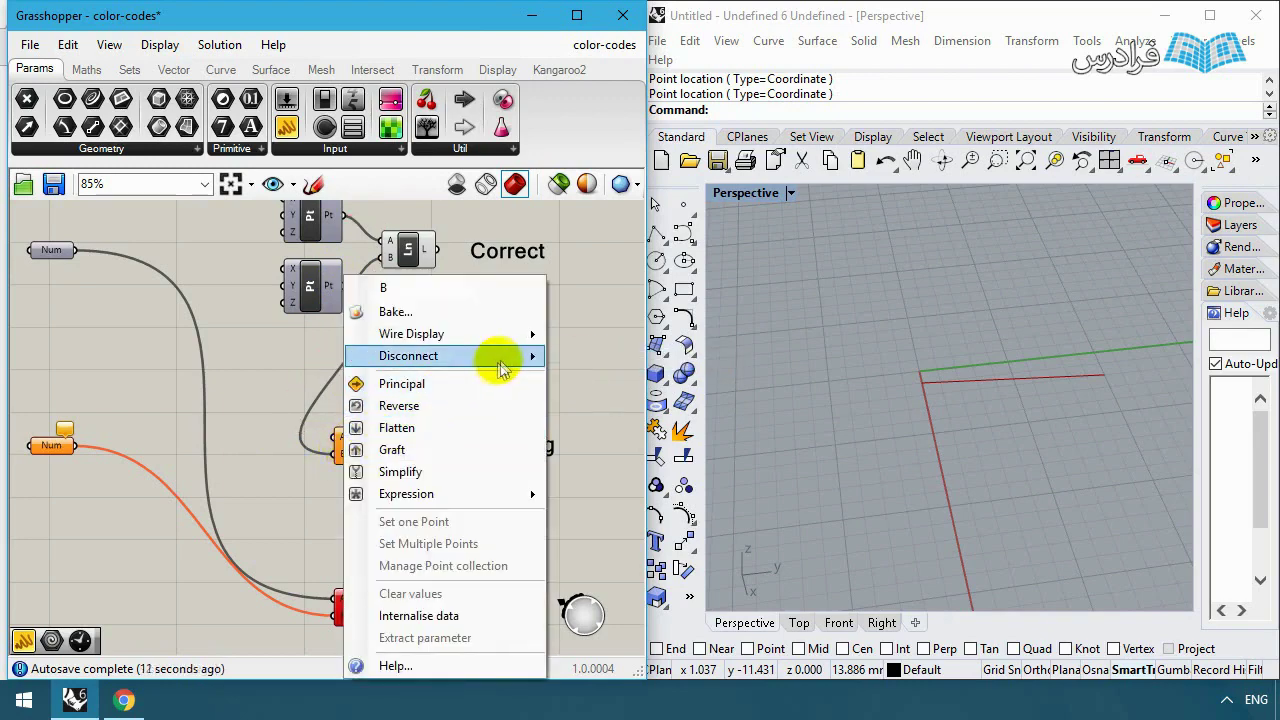
{"action": "left_click", "coordinate": [592, 356]}
{"action": "scroll", "coordinate": [453, 348], "scroll_direction": "down", "scroll_amount": 2}
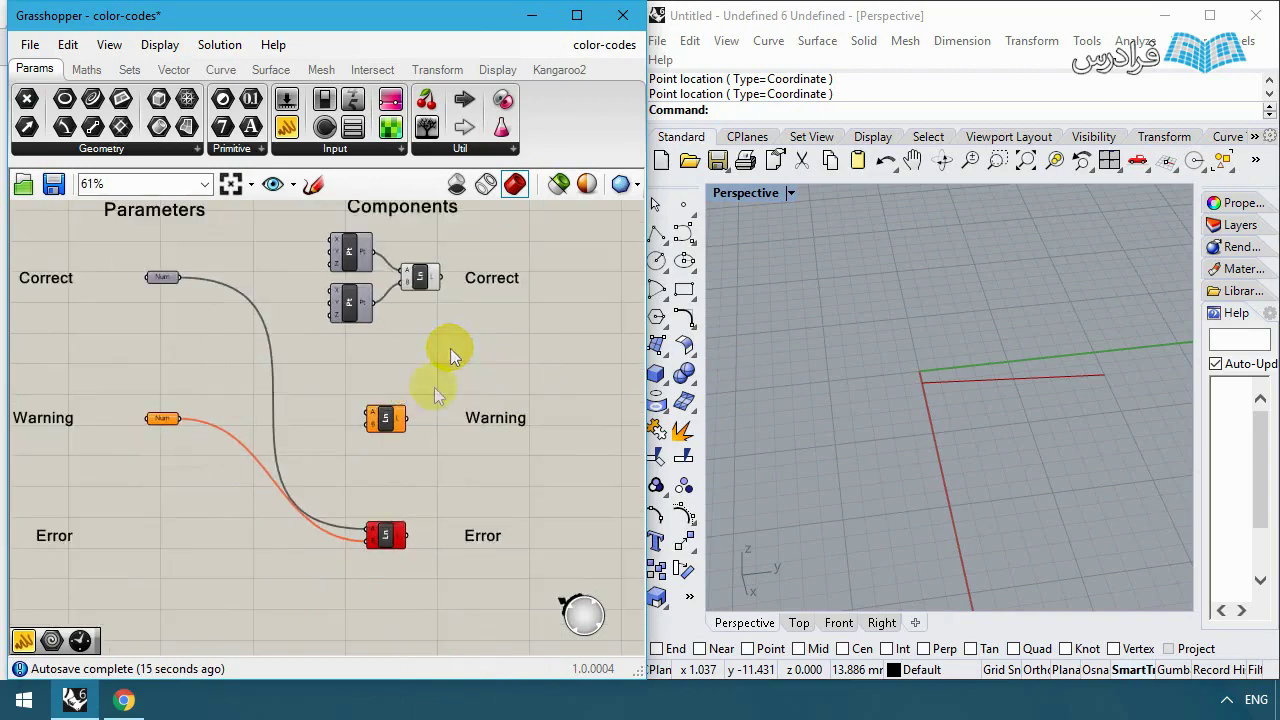
Step: Inspect the Error row's red Line component and the Number parameters feeding it, and close the color-codes definition
{"action": "scroll", "coordinate": [408, 558], "scroll_direction": "up", "scroll_amount": 5}
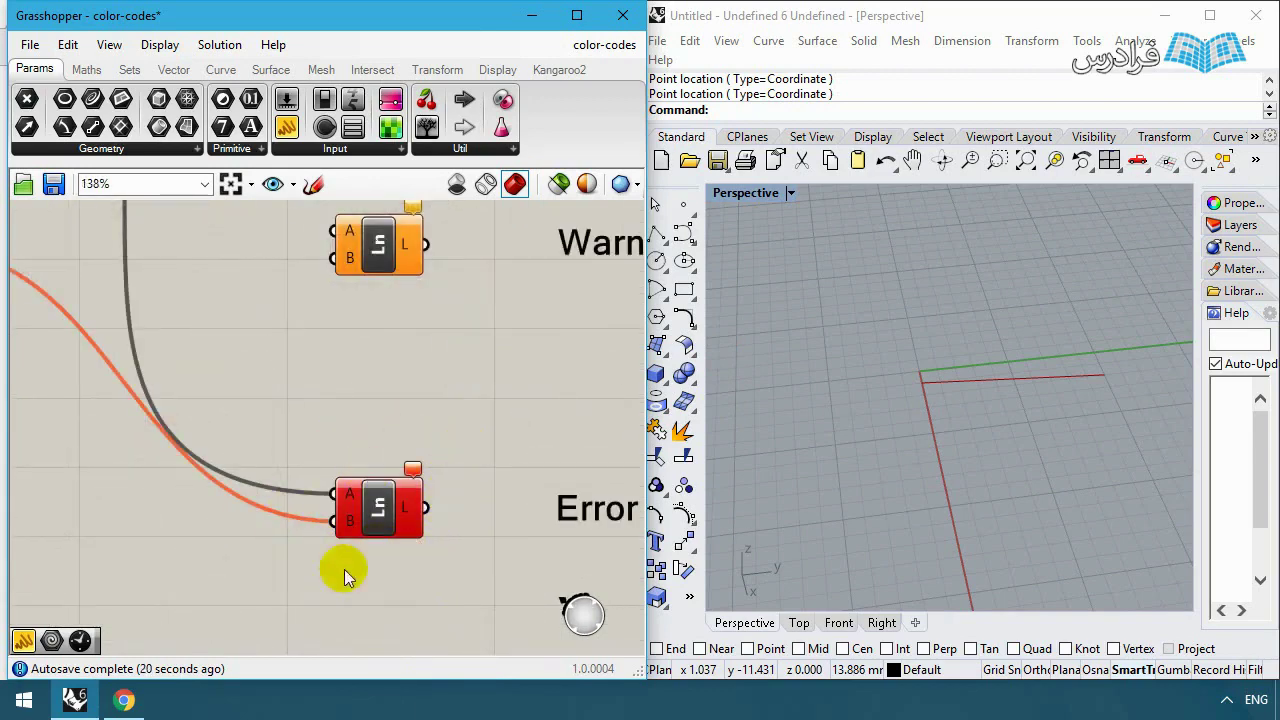
{"action": "scroll", "coordinate": [349, 520], "scroll_direction": "down", "scroll_amount": 4}
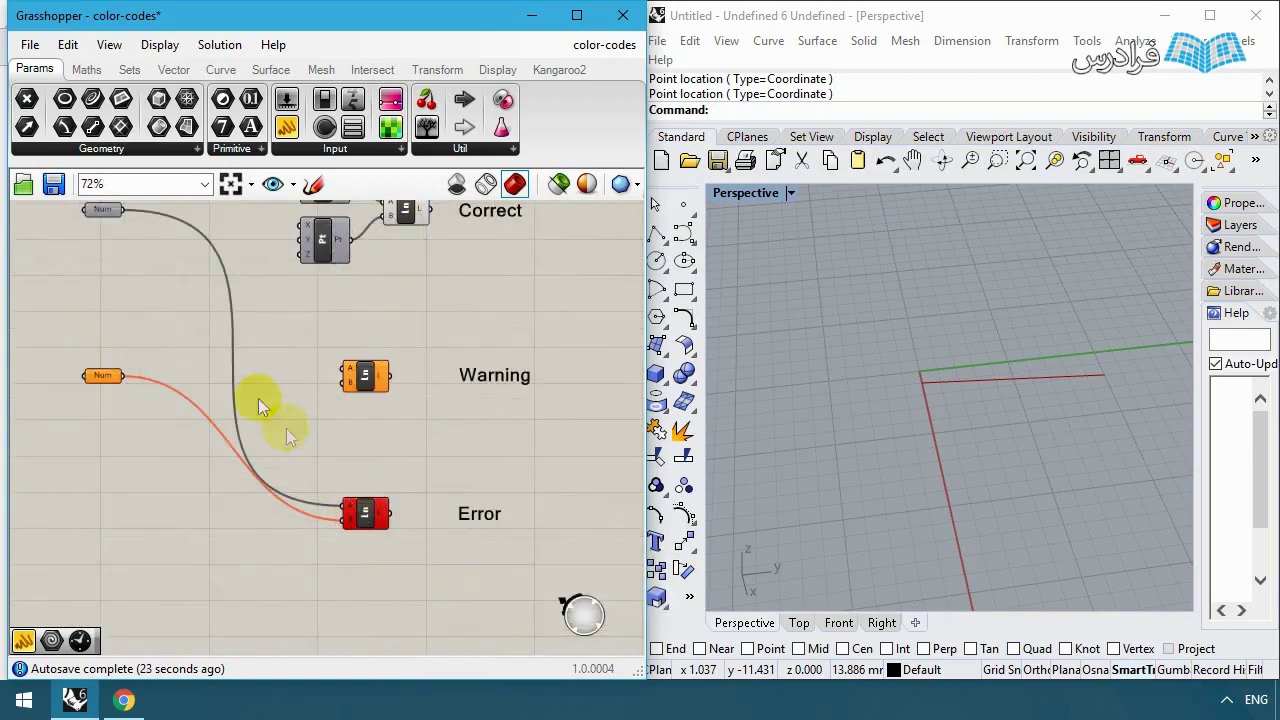
{"action": "right_click_drag", "start_coordinate": [395, 506], "coordinate": [495, 516]}
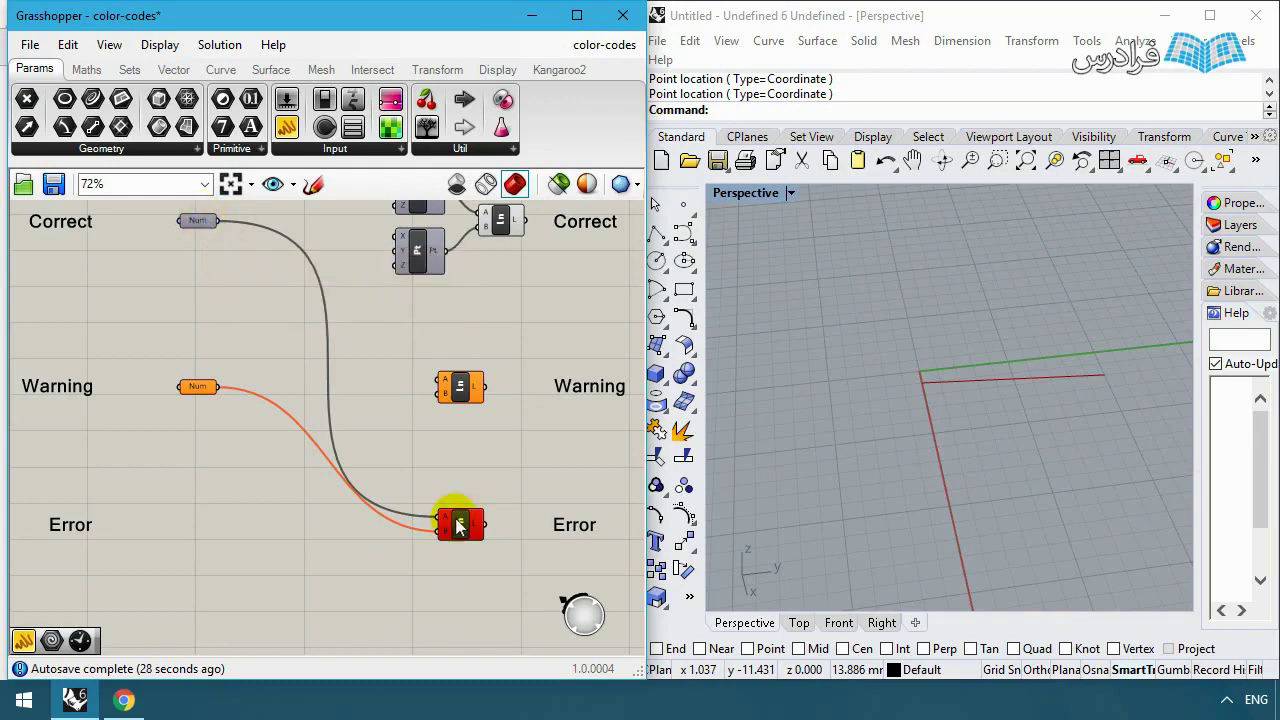
{"action": "right_click_drag", "start_coordinate": [525, 523], "coordinate": [329, 420]}
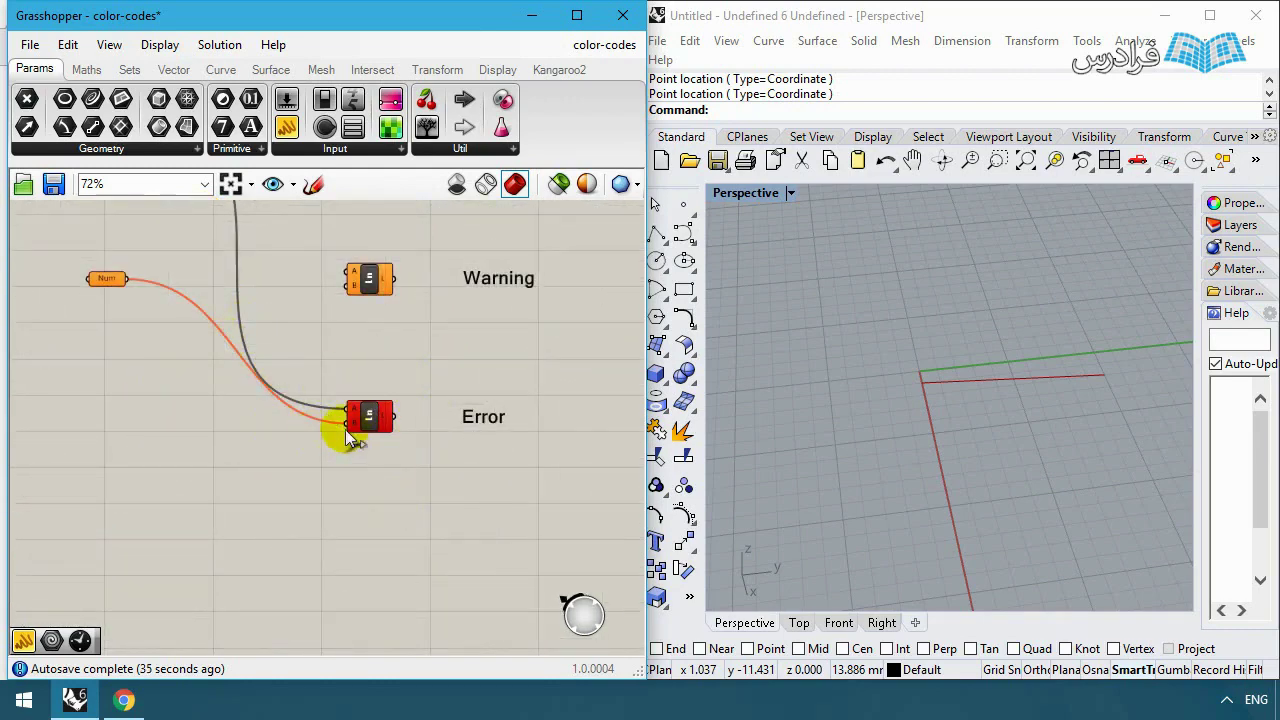
{"action": "left_click", "coordinate": [107, 282]}
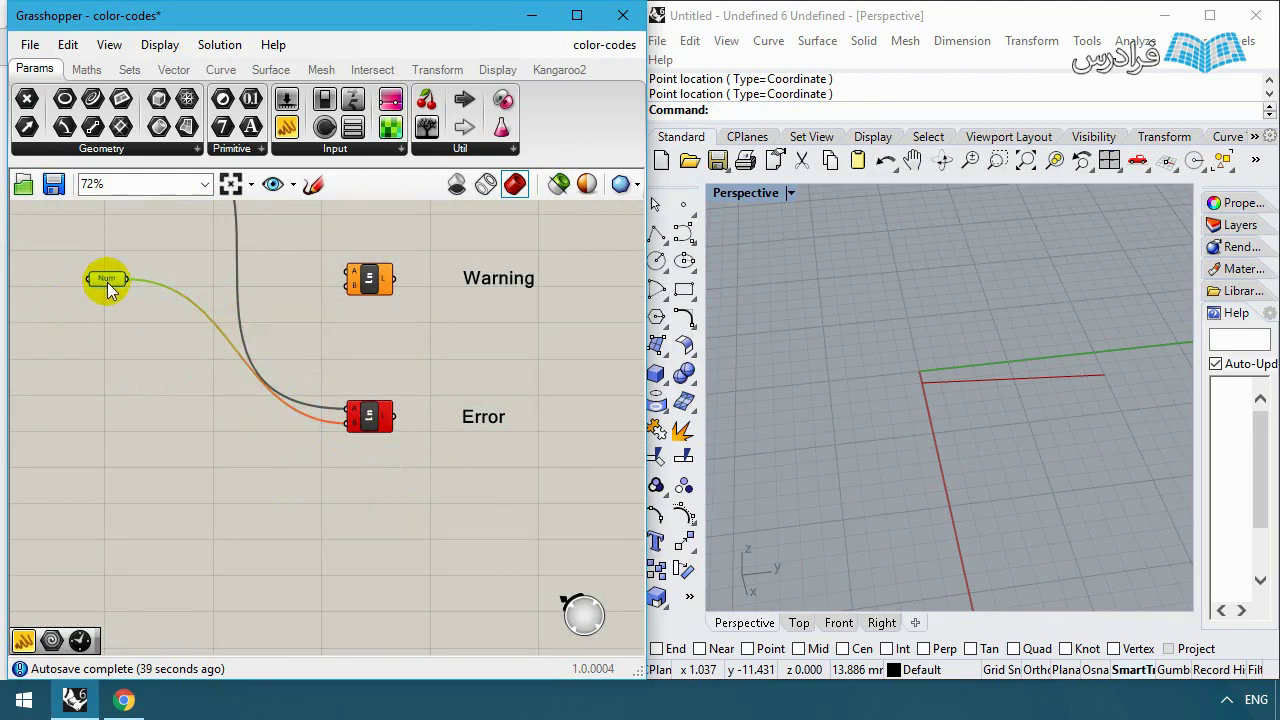
{"action": "left_click", "coordinate": [433, 400]}
{"action": "left_click", "coordinate": [366, 426]}
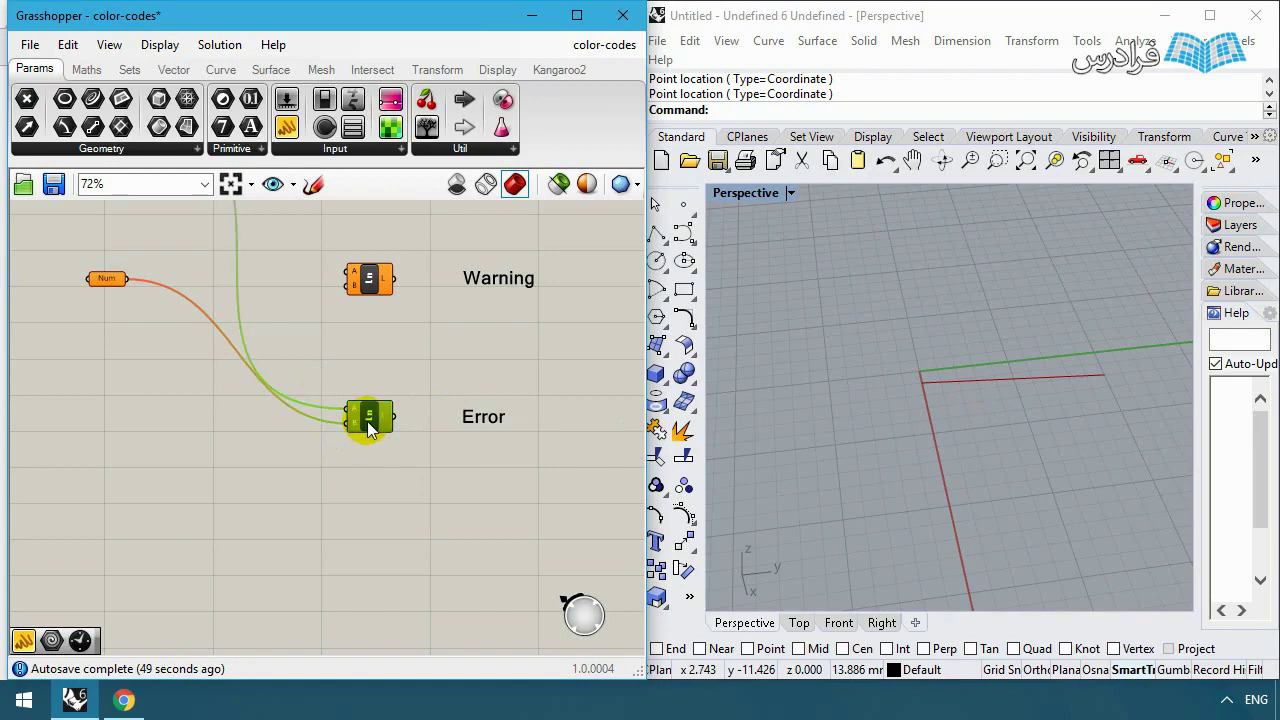
{"action": "left_click", "coordinate": [443, 379]}
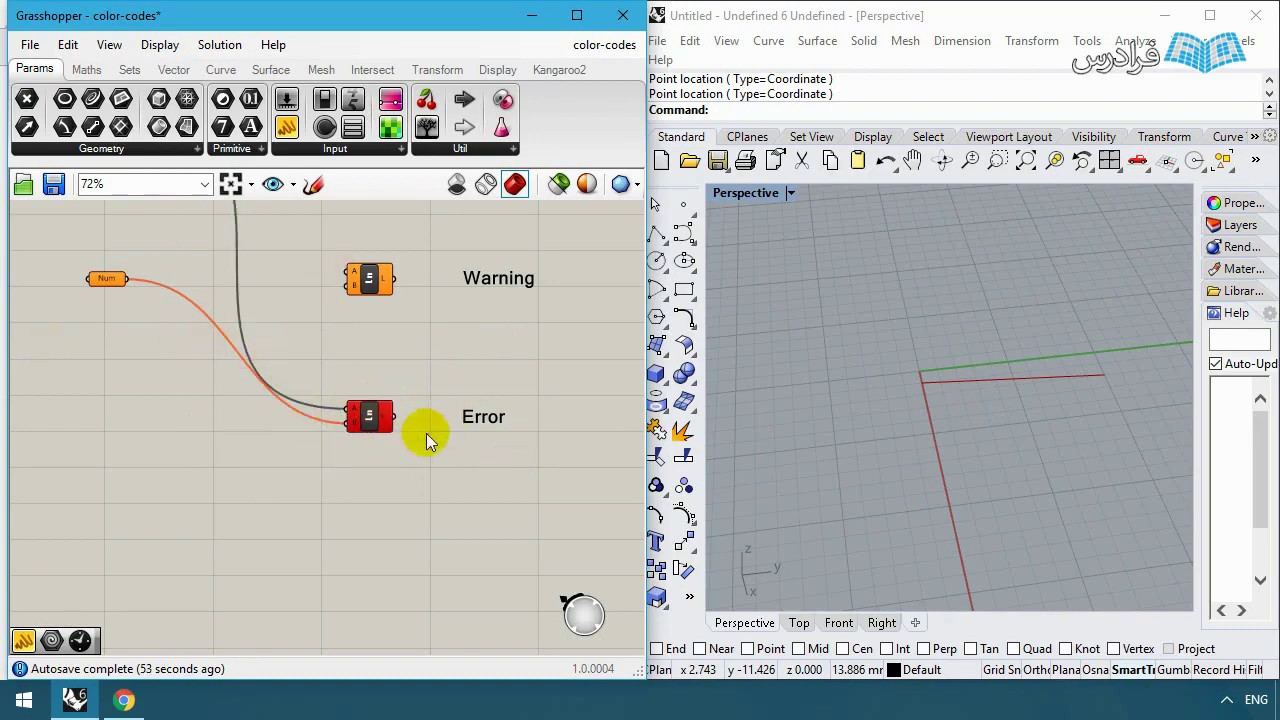
{"action": "scroll", "coordinate": [280, 400], "scroll_direction": "up", "scroll_amount": 2}
{"action": "scroll", "coordinate": [286, 386], "scroll_direction": "down", "scroll_amount": 4}
{"action": "right_click_drag", "start_coordinate": [294, 409], "coordinate": [302, 440]}
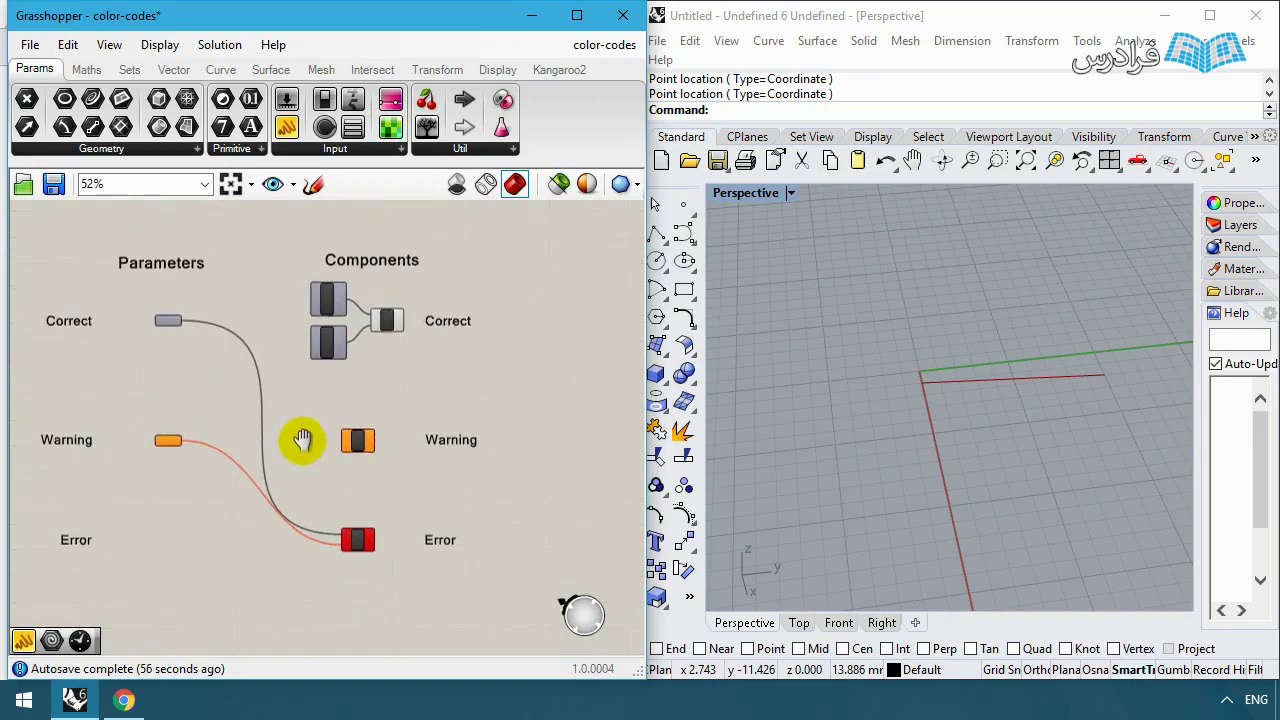
{"action": "key", "text": "ctrl+w"}
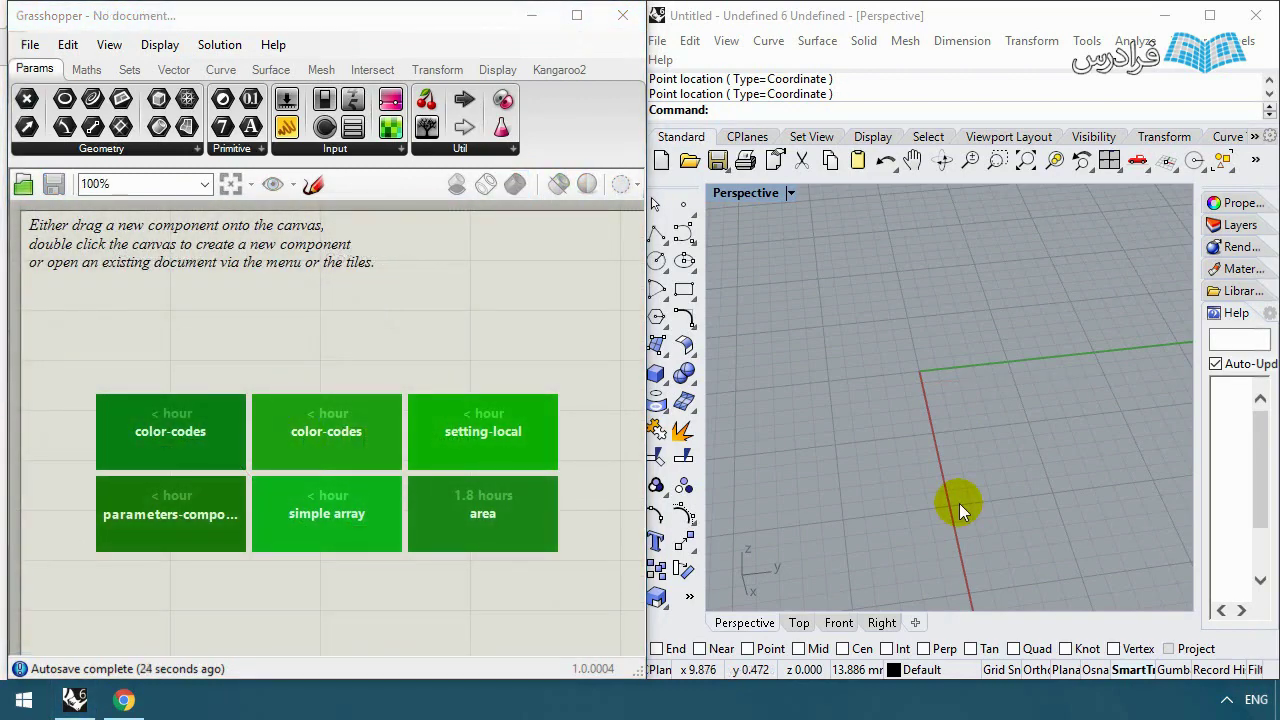
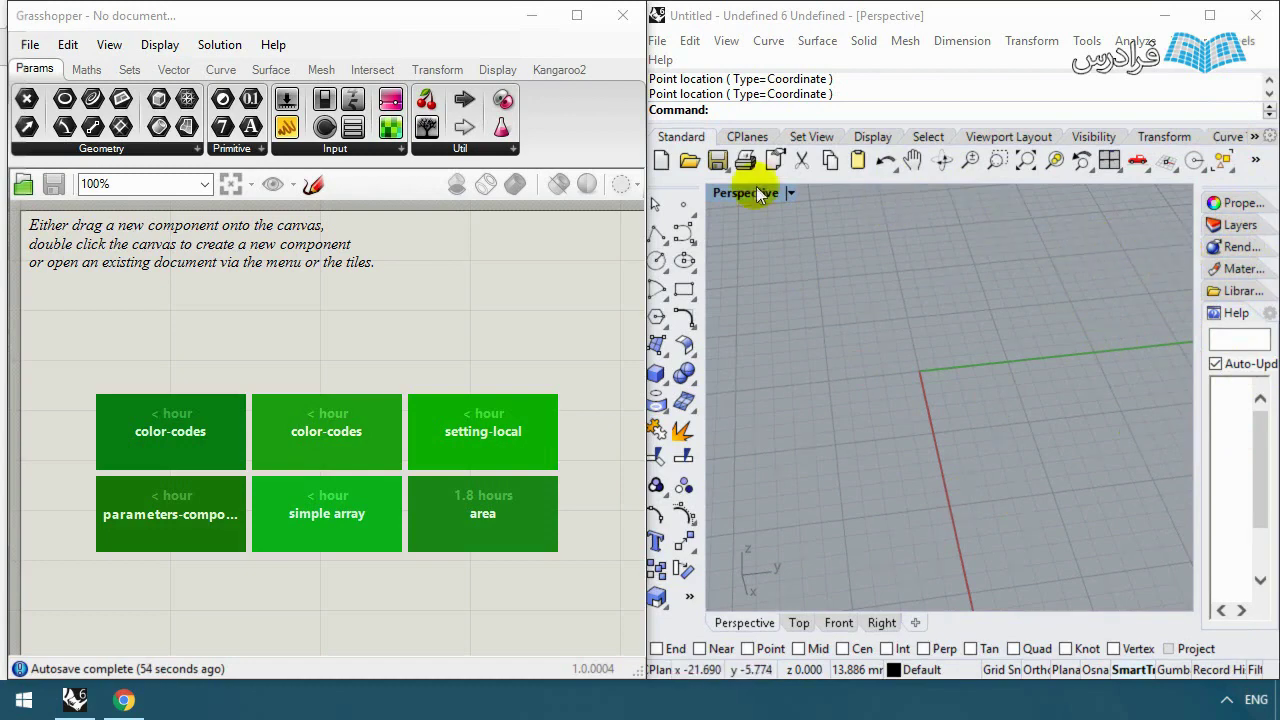
Step: Open the recent simple array definition and display the Remote Control Panel
{"action": "left_click", "coordinate": [116, 50]}
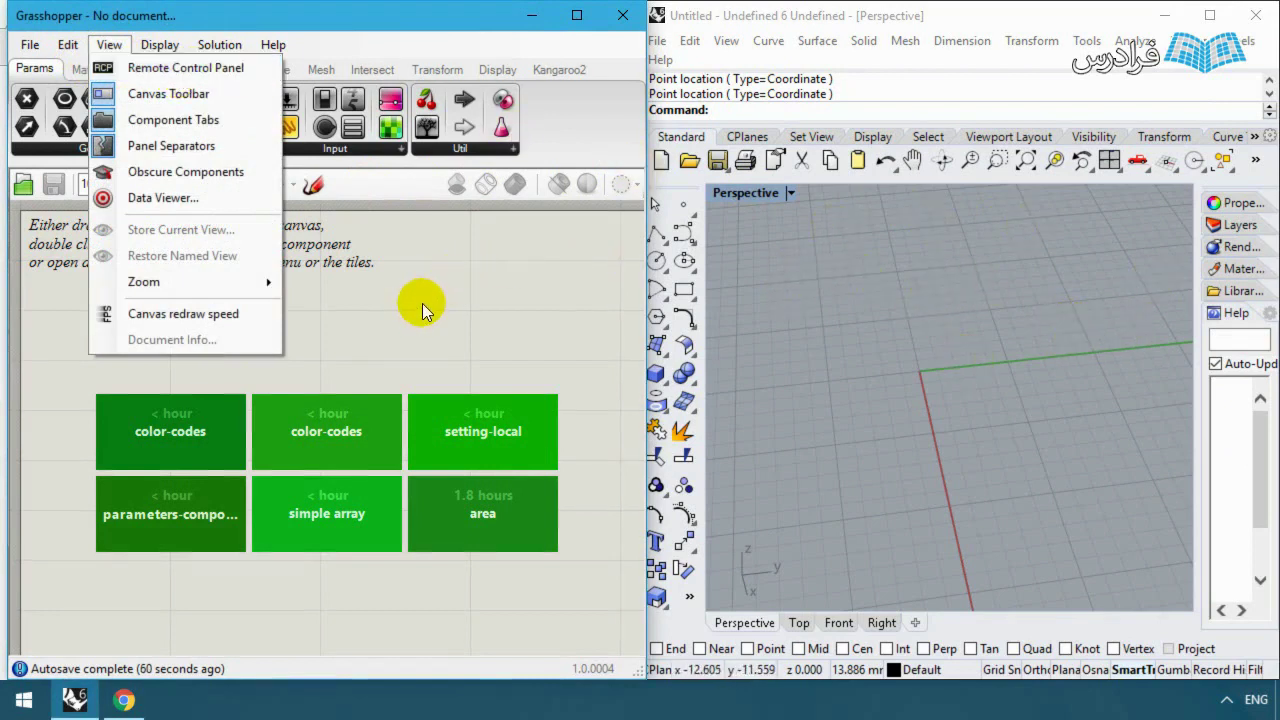
{"action": "left_click", "coordinate": [480, 320]}
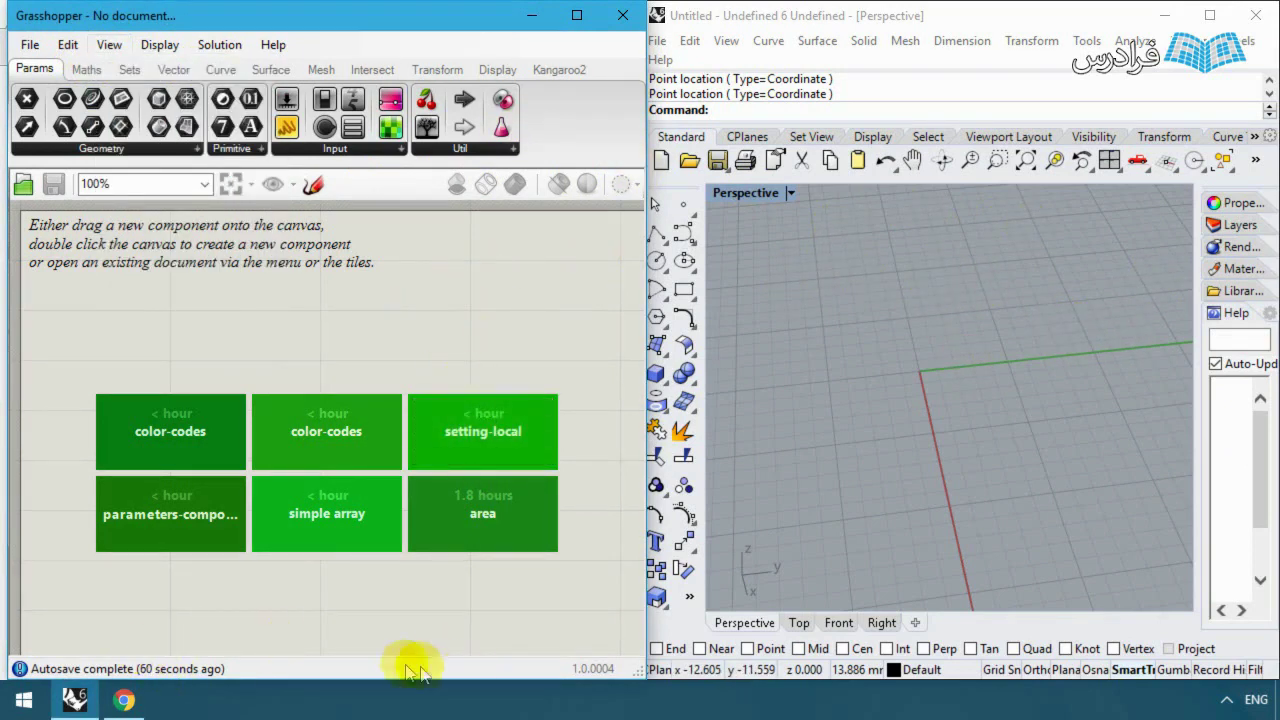
{"action": "left_click", "coordinate": [323, 521]}
{"action": "left_click", "coordinate": [104, 48]}
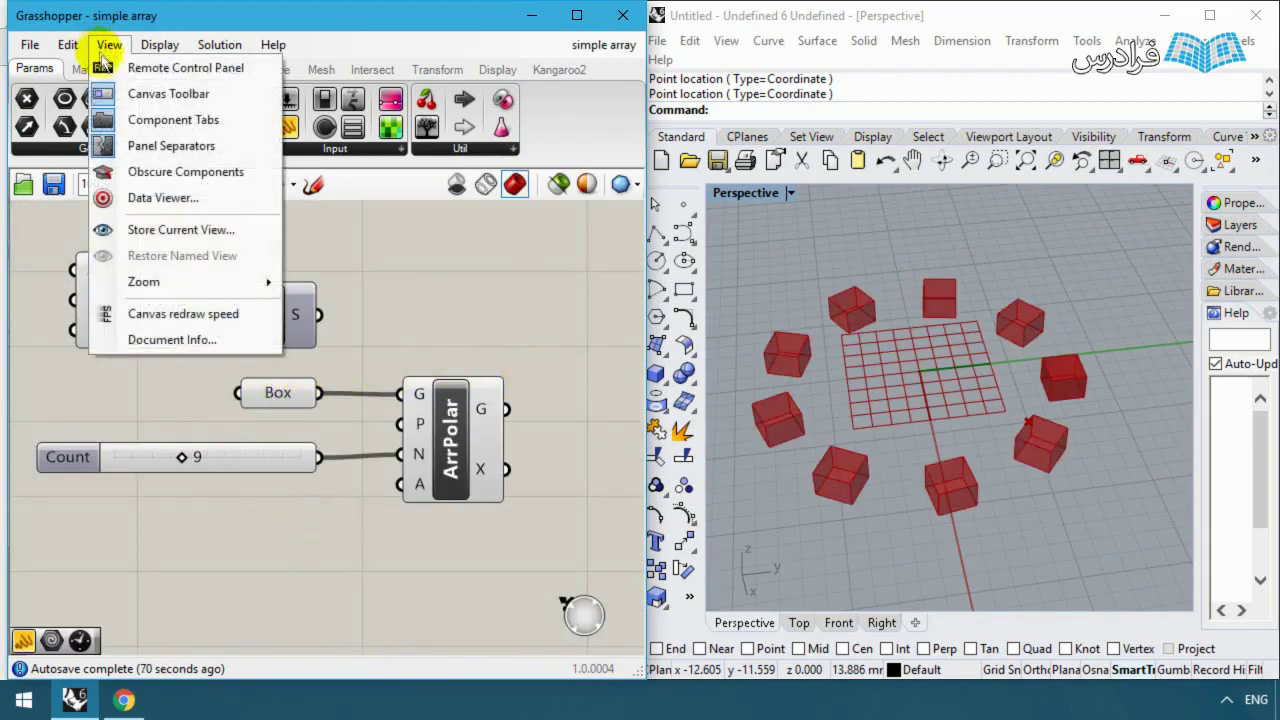
{"action": "left_click", "coordinate": [104, 66]}
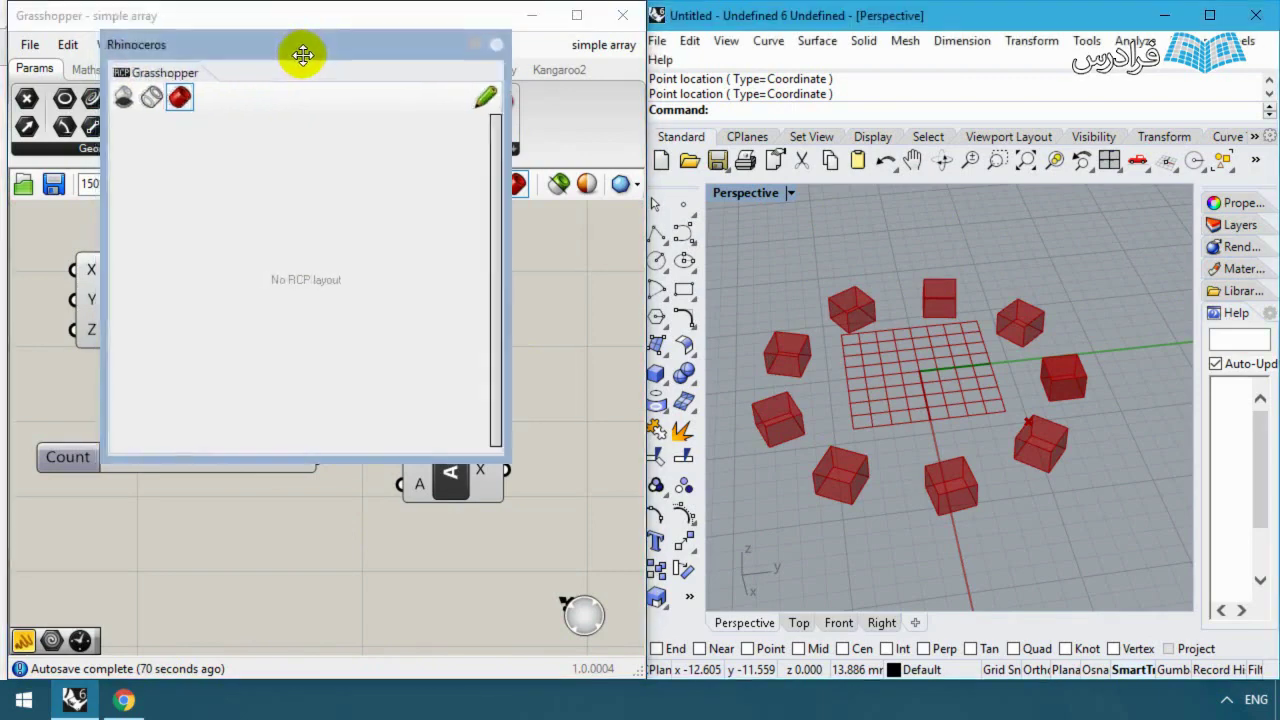
Step: Dock the Remote Control Panel as a tab among Rhino's side panels and publish the Count slider to it
{"action": "left_click_drag", "start_coordinate": [303, 55], "coordinate": [1238, 602]}
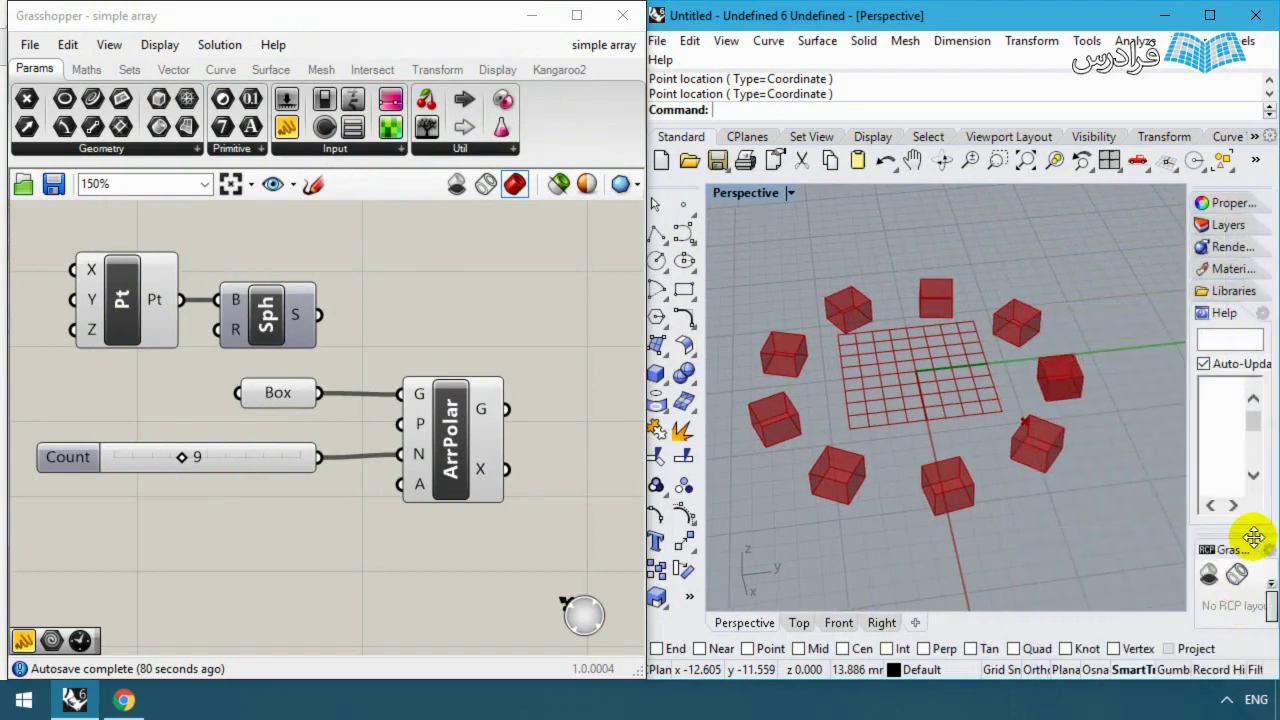
{"action": "left_click_drag", "start_coordinate": [1253, 536], "coordinate": [1132, 334]}
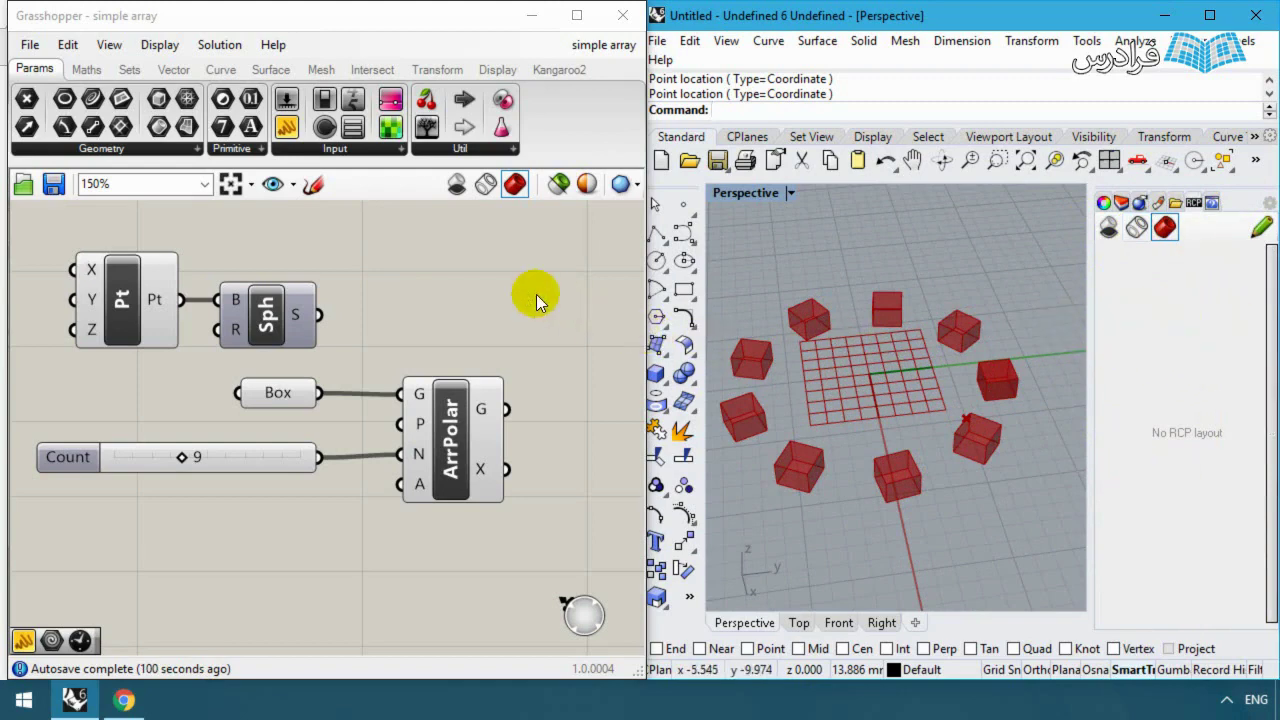
{"action": "left_click", "coordinate": [295, 378]}
{"action": "left_click", "coordinate": [55, 459]}
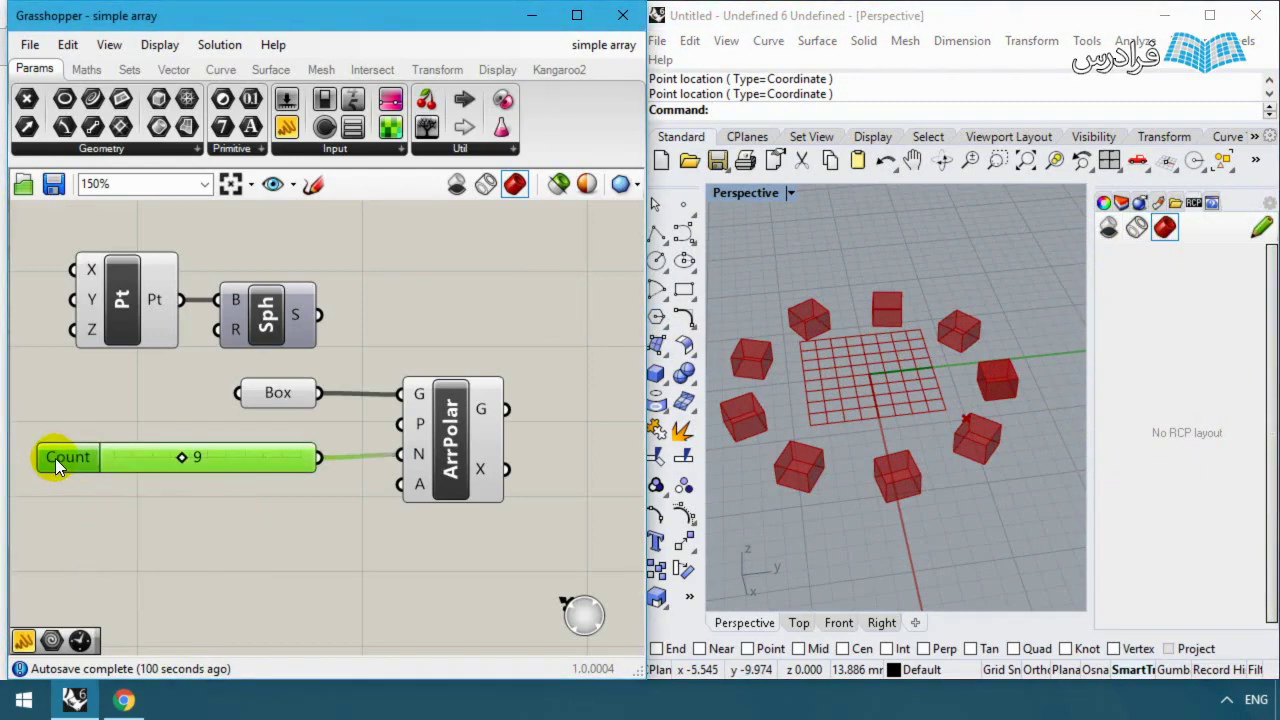
{"action": "right_click", "coordinate": [55, 458]}
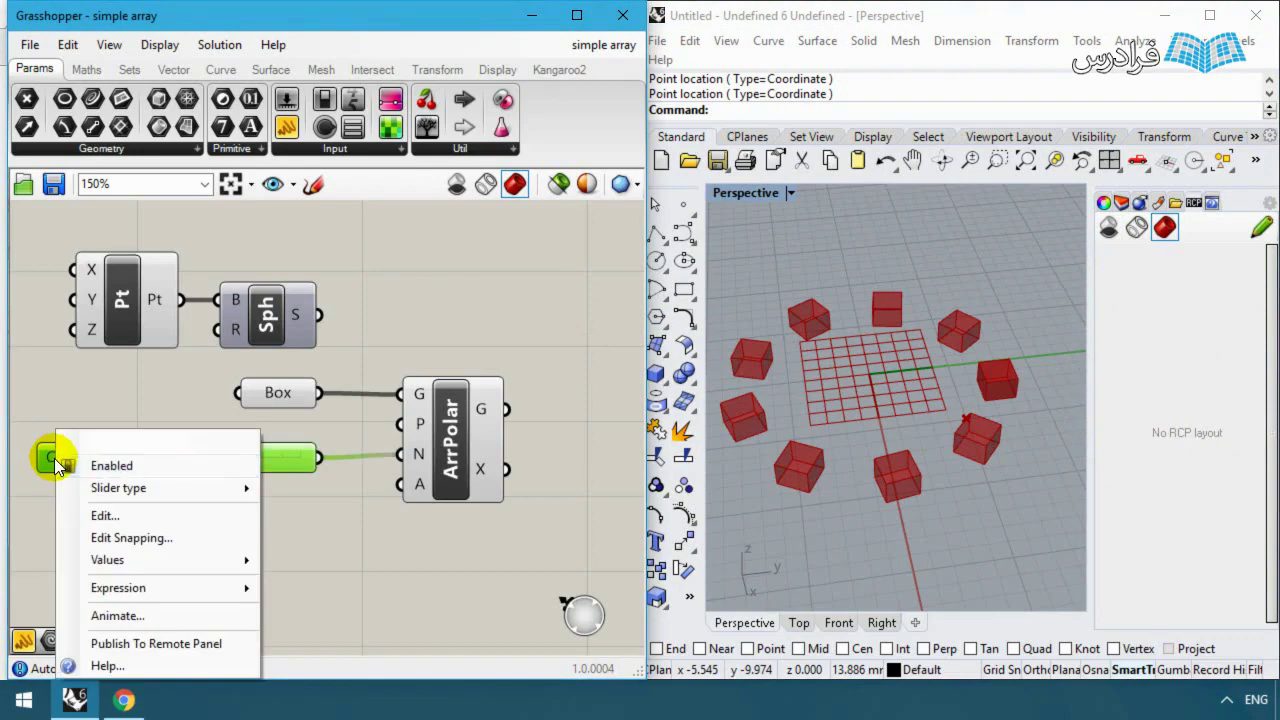
{"action": "left_click", "coordinate": [188, 646]}
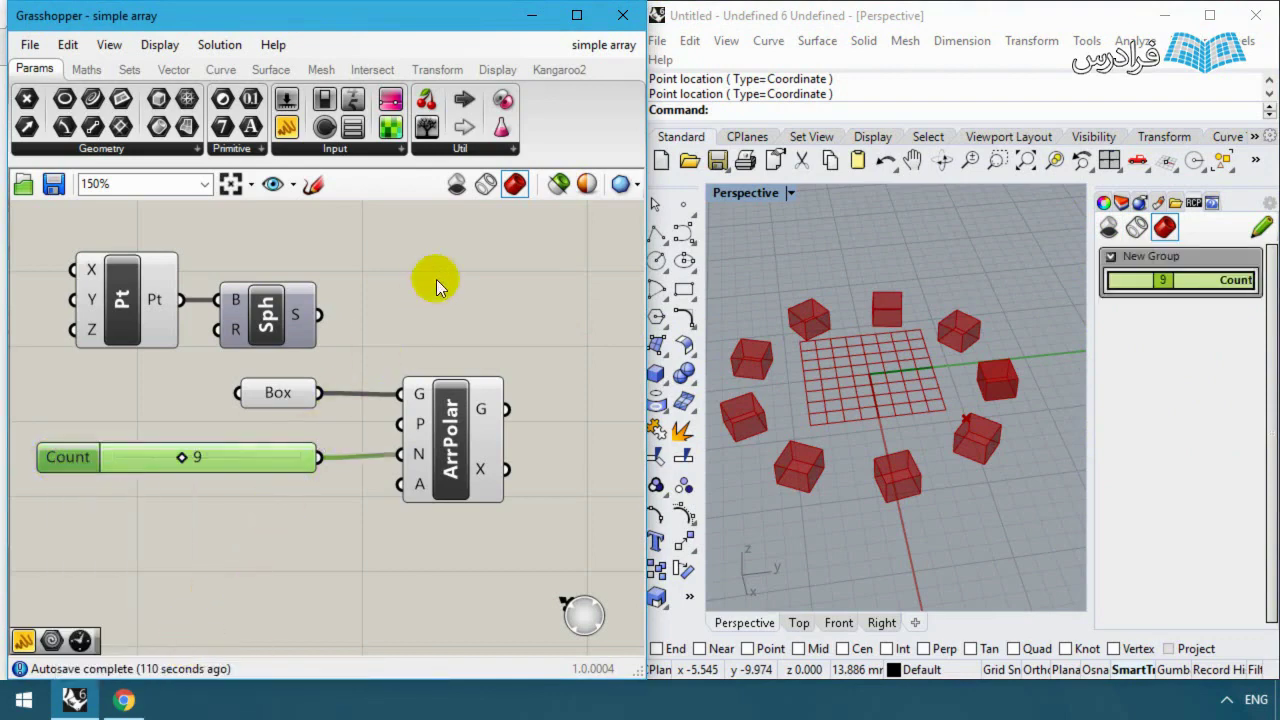
Step: Maximize the Rhino window and minimize the Grasshopper window so the Perspective viewport is unobstructed
{"action": "left_click", "coordinate": [1160, 76]}
{"action": "left_click", "coordinate": [1210, 15]}
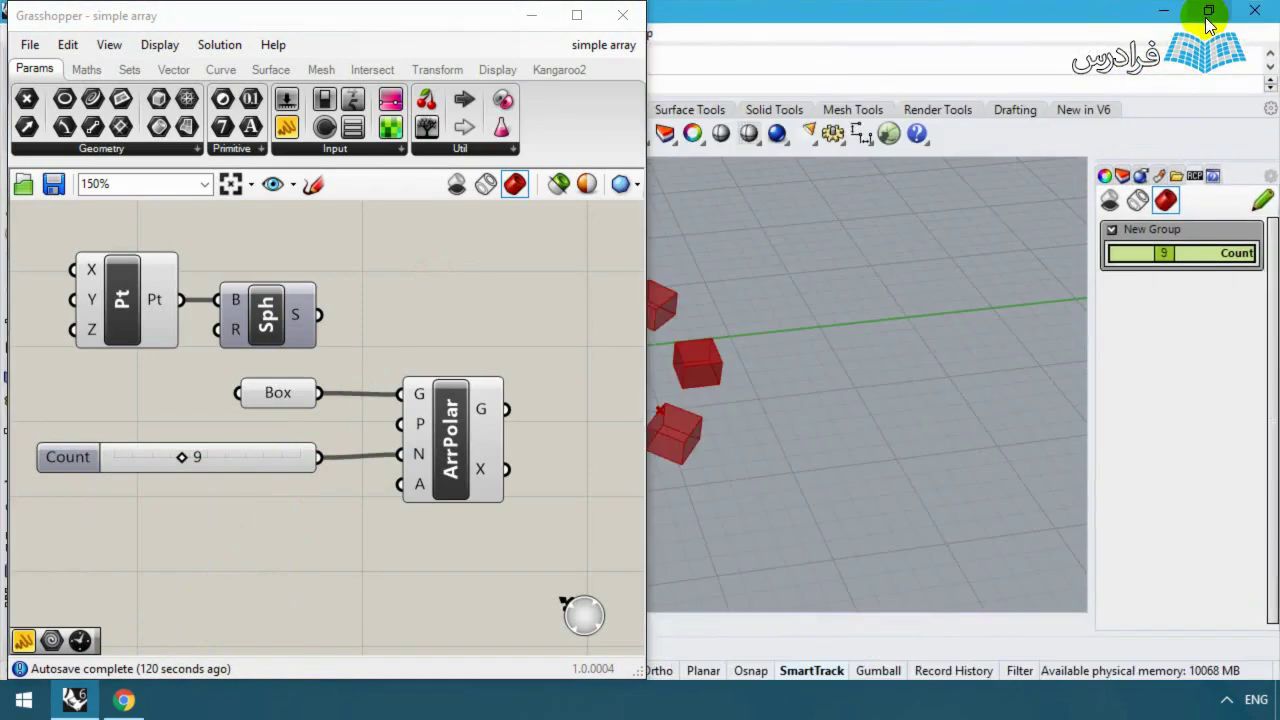
{"action": "left_click", "coordinate": [531, 15]}
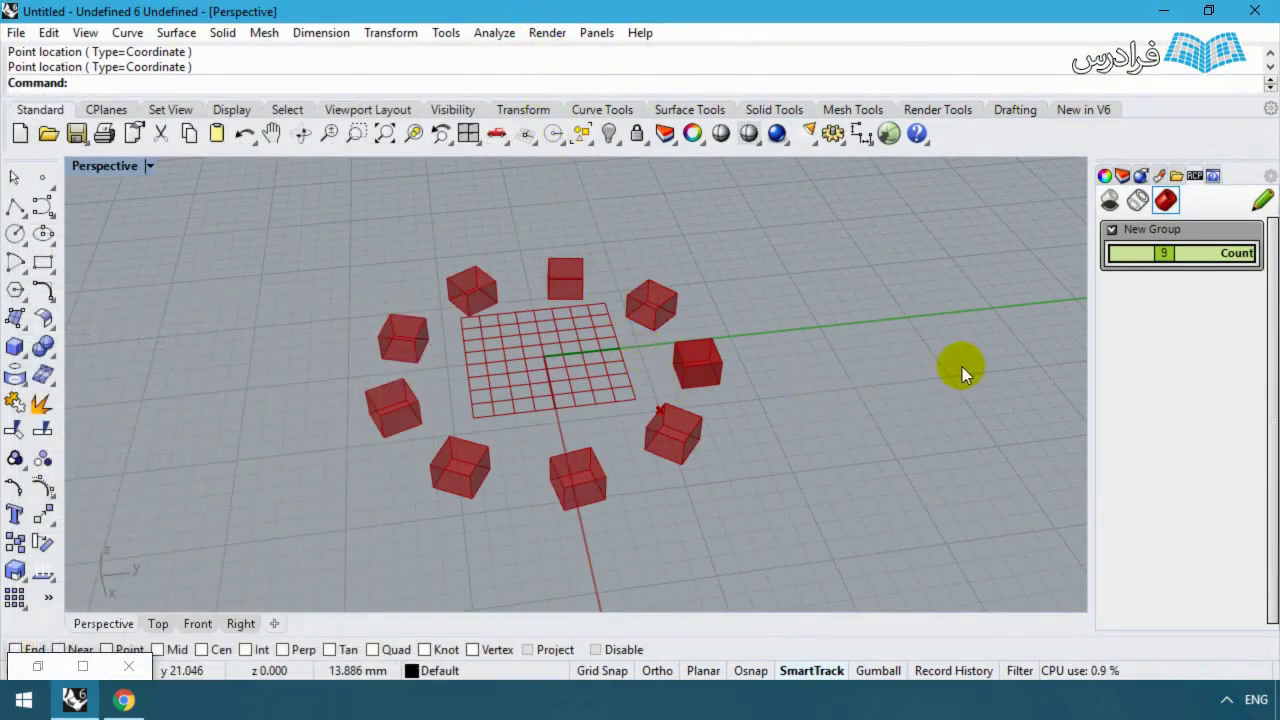
Step: Change the array's Count to 15 and finally 12 from the Remote Control Panel, checking the boxes in the Perspective viewport
{"action": "right_click_drag", "start_coordinate": [857, 362], "coordinate": [743, 277]}
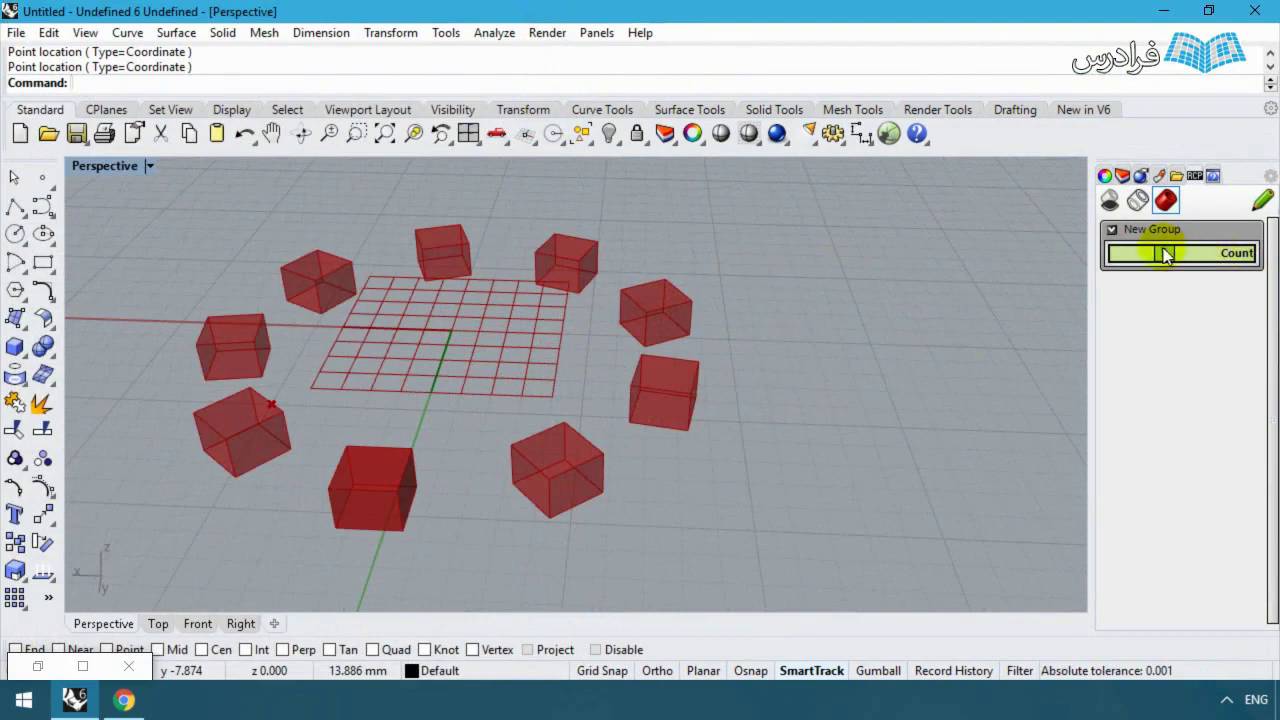
{"action": "mouse_move", "coordinate": [1175, 256]}
{"action": "left_mouse_down"}
{"action": "mouse_move", "coordinate": [1160, 258]}
{"action": "mouse_move", "coordinate": [1194, 255]}
{"action": "left_mouse_up"}
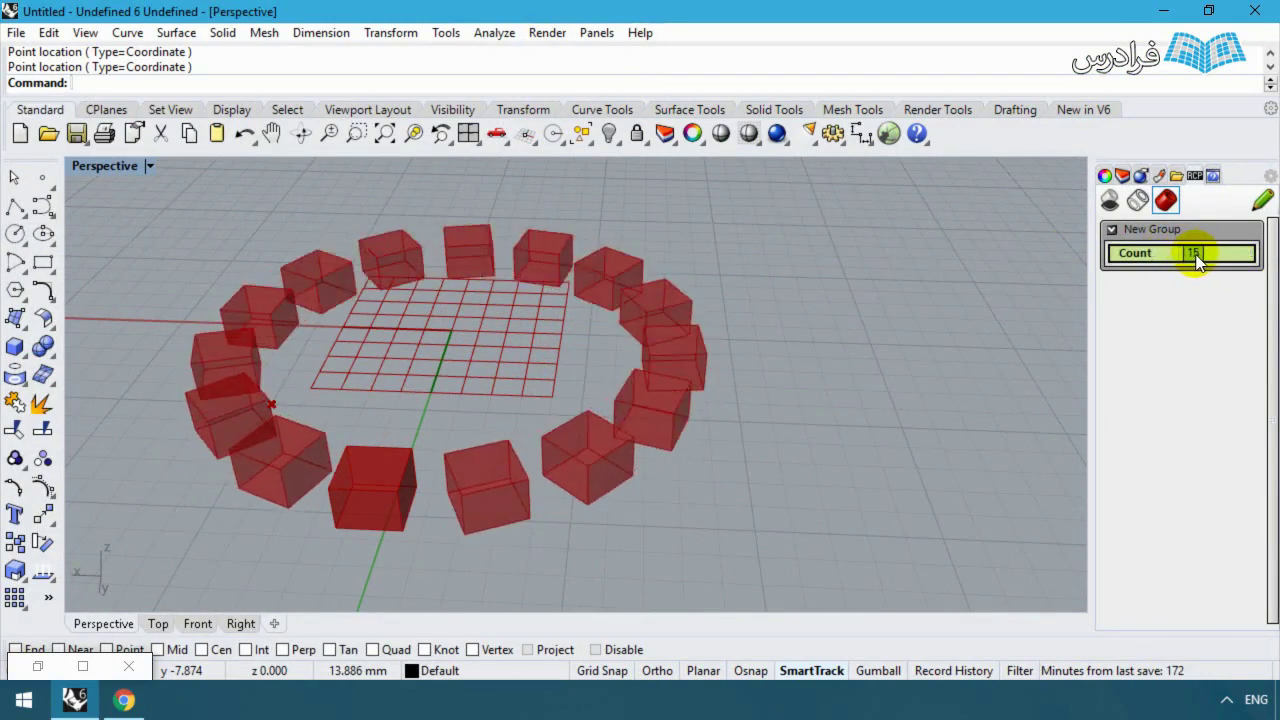
{"action": "scroll", "coordinate": [543, 391], "scroll_direction": "up", "scroll_amount": 5}
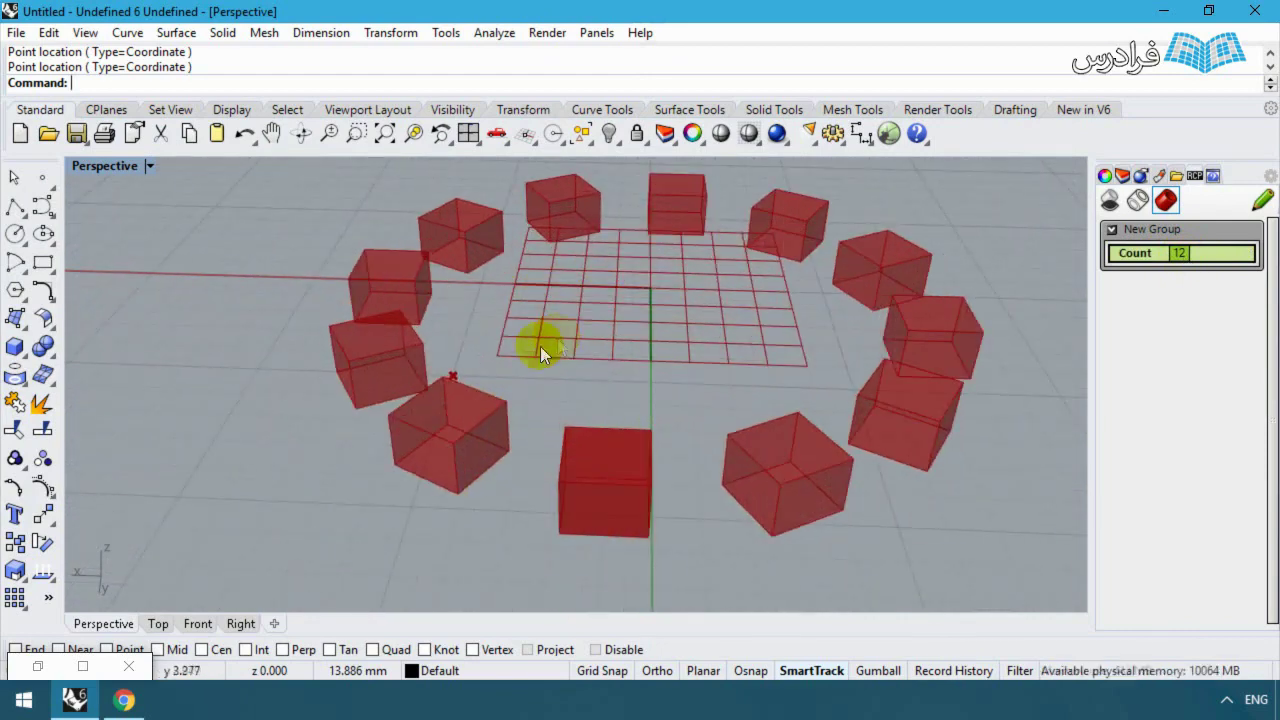
{"action": "right_click_drag", "start_coordinate": [543, 416], "coordinate": [850, 300]}
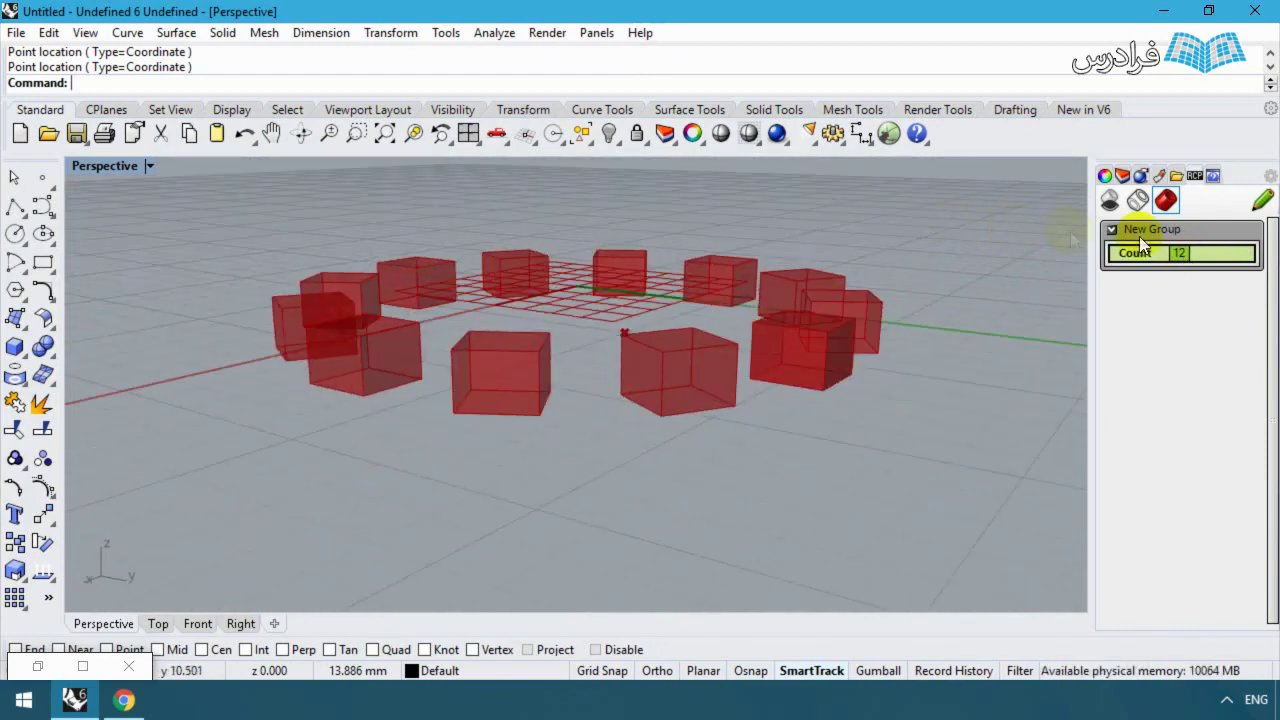
Step: Set the Count slider in the remote panel to 10 for the polar array of boxes
{"action": "left_click_drag", "start_coordinate": [1182, 257], "coordinate": [1168, 255]}
{"action": "right_click_drag", "start_coordinate": [797, 278], "coordinate": [656, 360]}
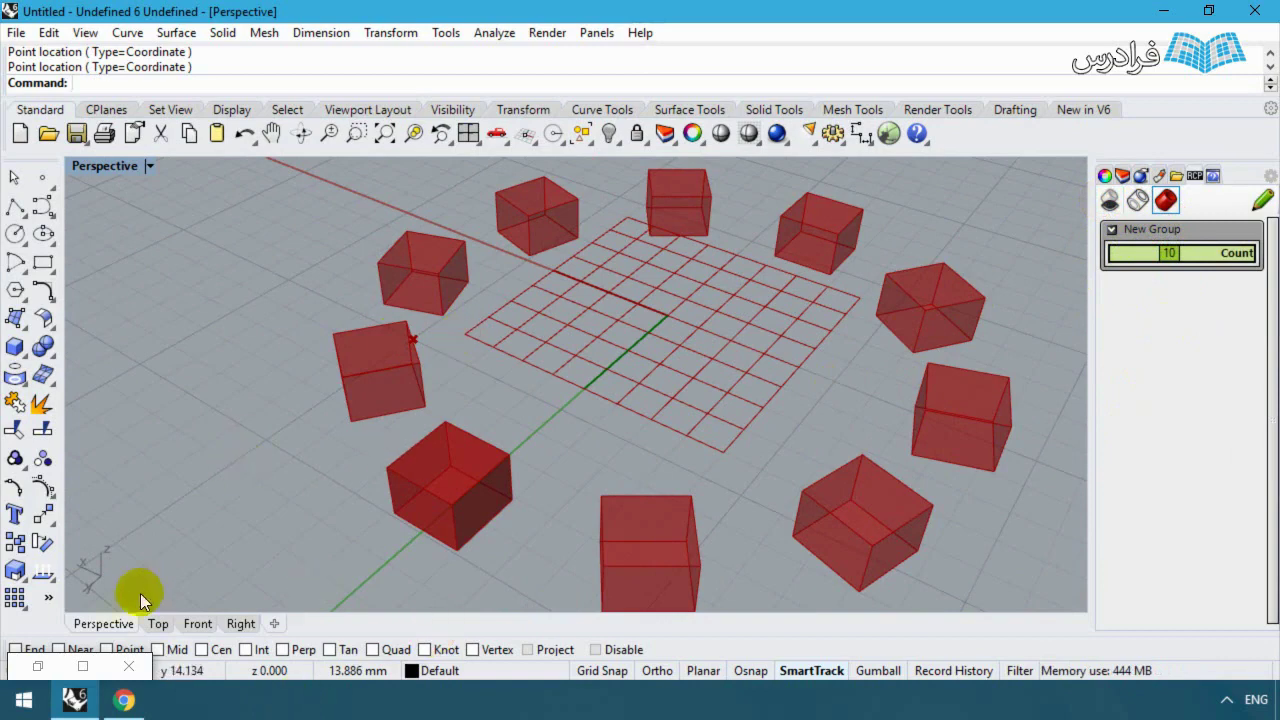
Step: Switch to Grasshopper, add a Colour Swatch below ArrPolar and set it to magenta with R 220, G 37, B 255
{"action": "left_click", "coordinate": [75, 682]}
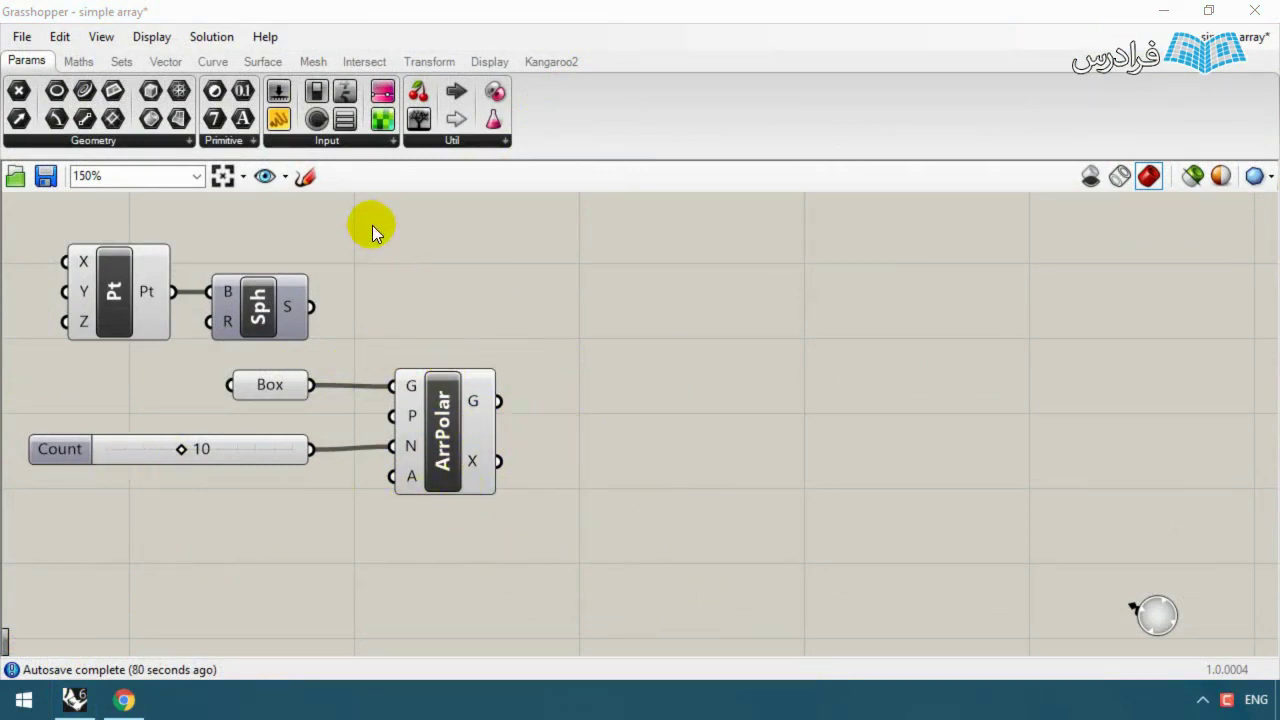
{"action": "left_click", "coordinate": [386, 144]}
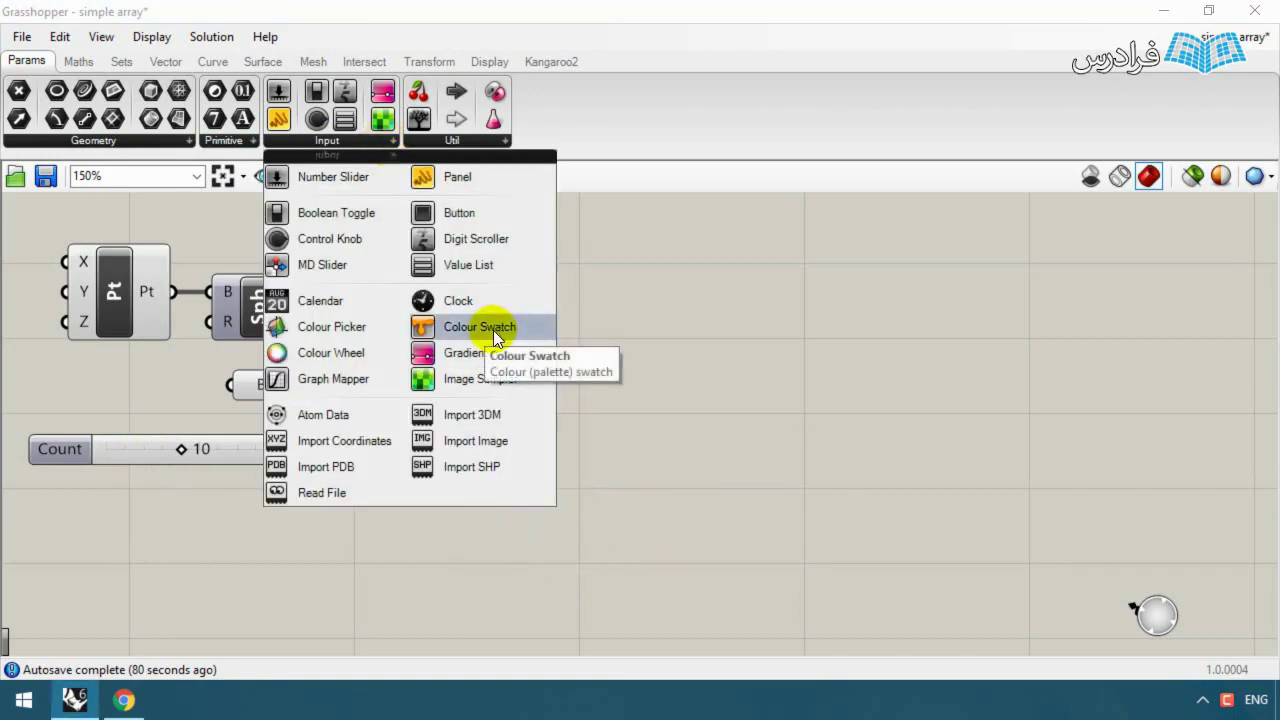
{"action": "left_click_drag", "start_coordinate": [493, 330], "coordinate": [456, 537]}
{"action": "left_click", "coordinate": [456, 535]}
{"action": "left_click_drag", "start_coordinate": [623, 400], "coordinate": [540, 378]}
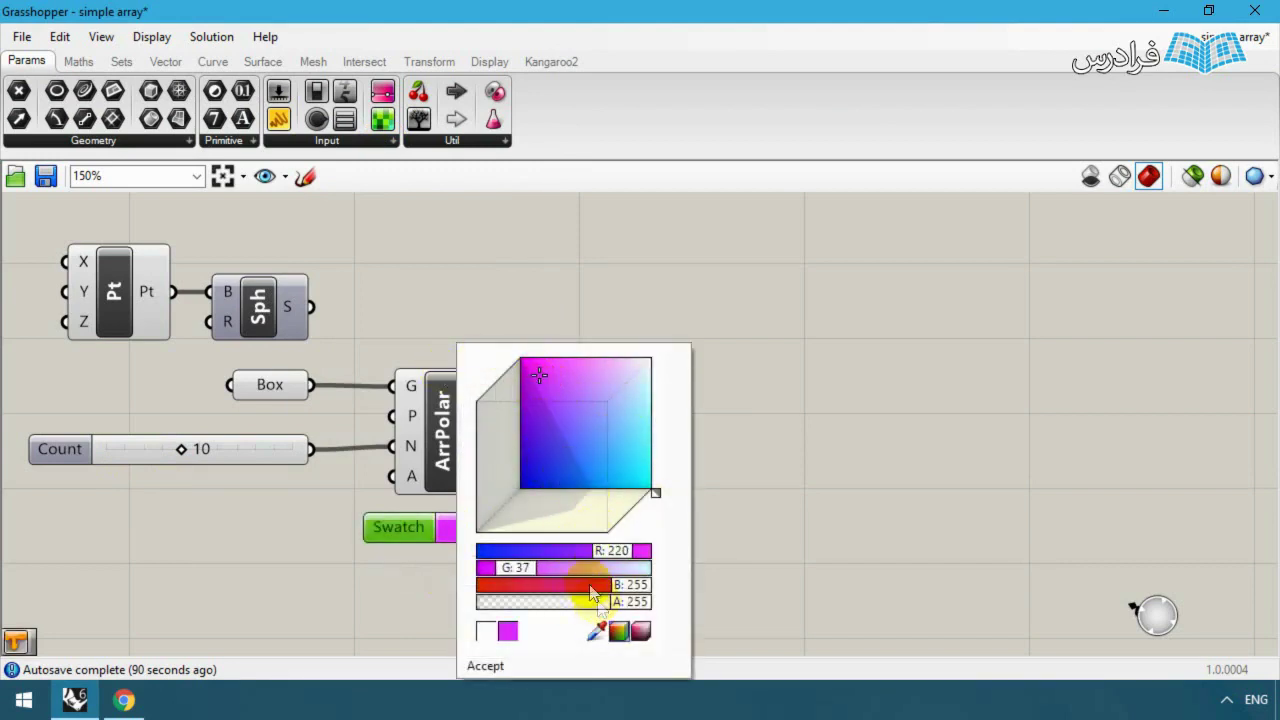
{"action": "left_click", "coordinate": [341, 599]}
Step: Find a component with the keyword "prev" and place the Preview component beside ArrPolar on the canvas
{"action": "double_click", "coordinate": [716, 514]}
{"action": "type", "text": "p"}
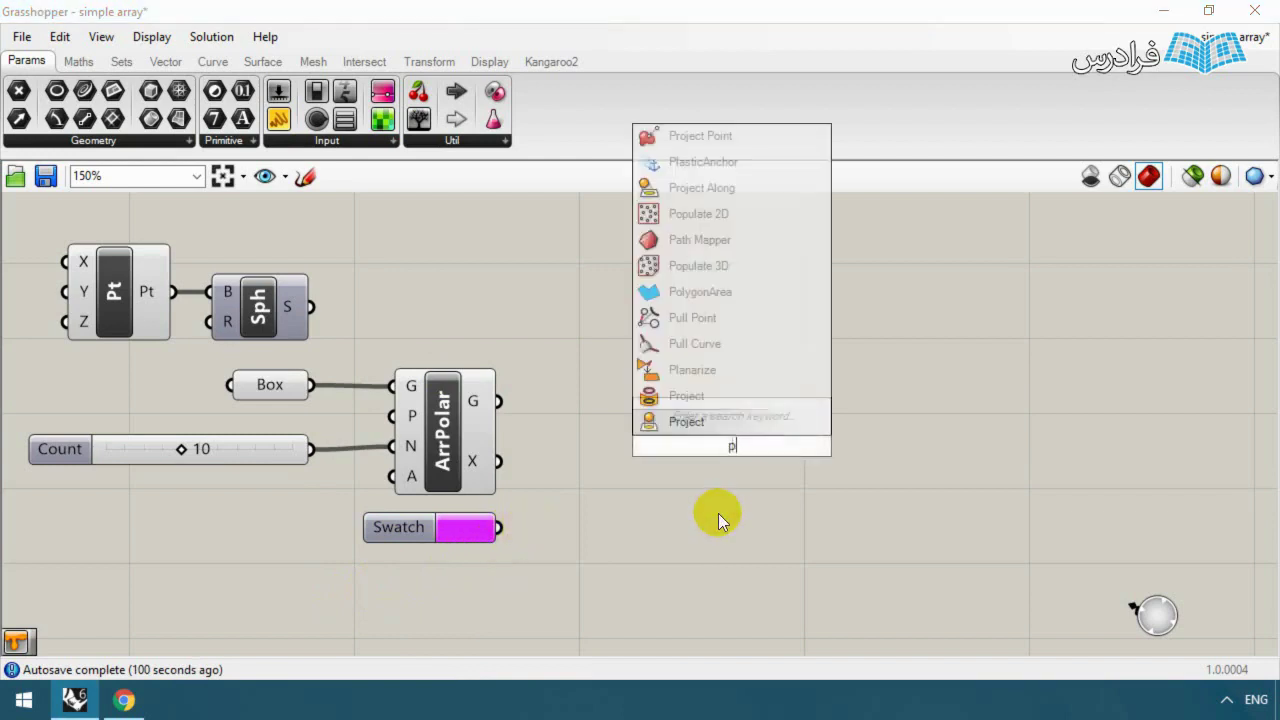
{"action": "type", "text": "rev"}
{"action": "key", "text": "Return"}
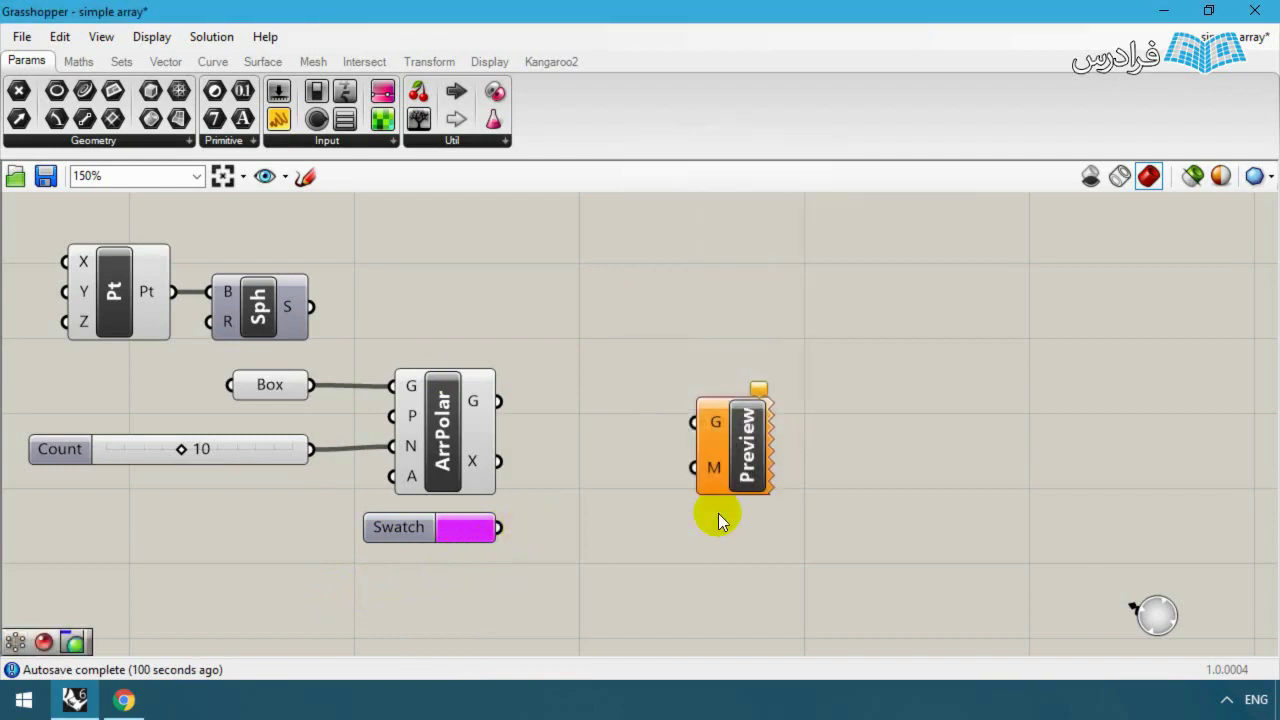
{"action": "left_click_drag", "start_coordinate": [745, 445], "coordinate": [701, 460]}
Step: Connect ArrPolar's G output to Preview's G input and the Swatch to its M input, and check the boxes in Rhino
{"action": "left_click_drag", "start_coordinate": [499, 402], "coordinate": [646, 436]}
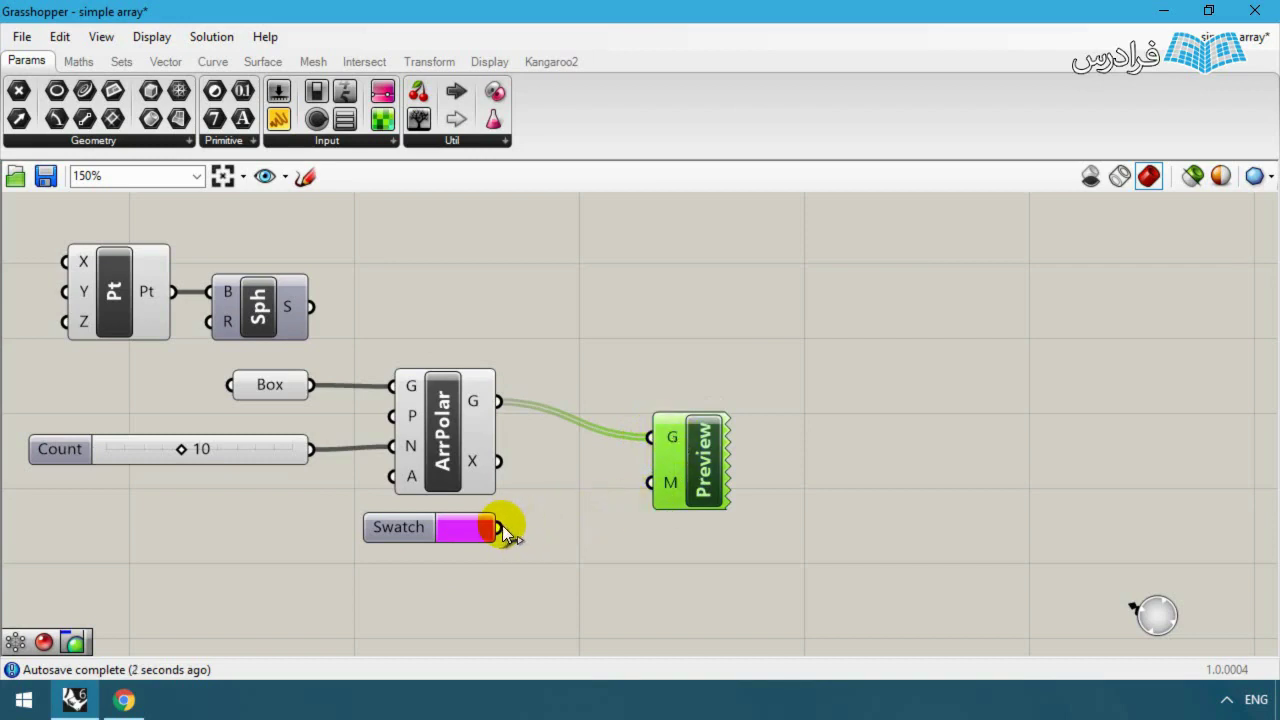
{"action": "left_click_drag", "start_coordinate": [500, 527], "coordinate": [658, 484]}
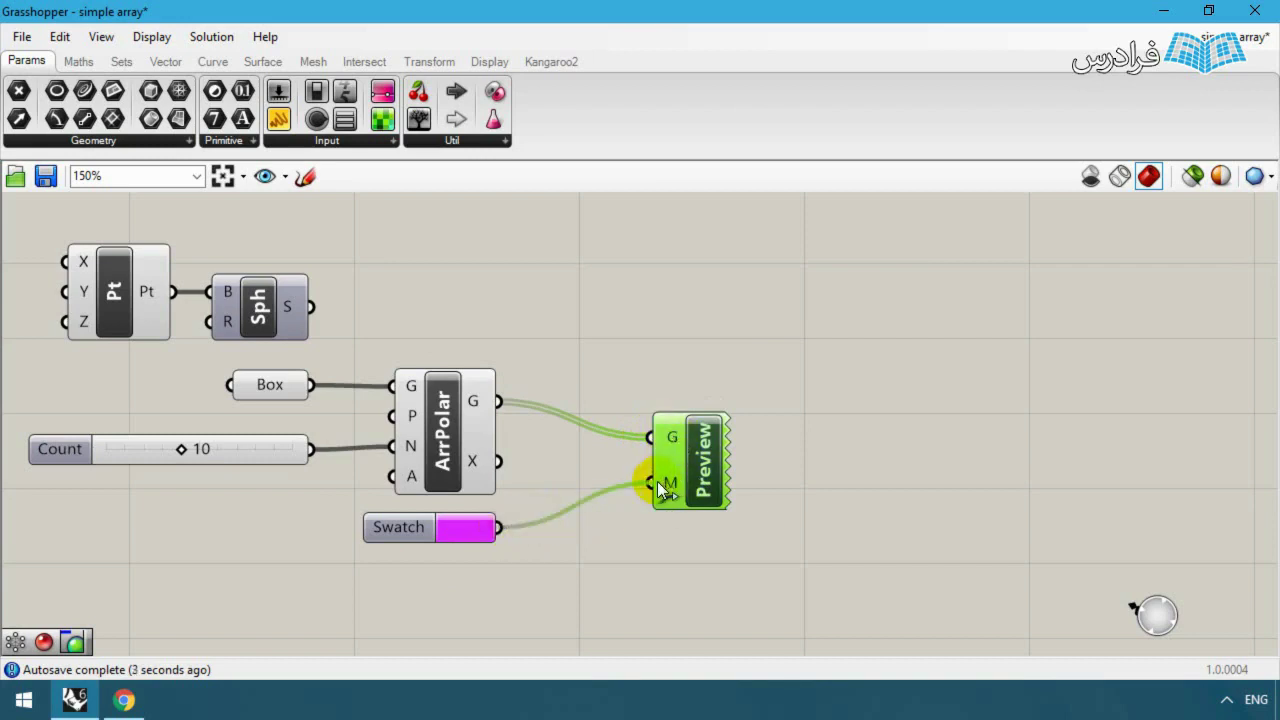
{"action": "left_click", "coordinate": [658, 545]}
{"action": "left_click", "coordinate": [1163, 10]}
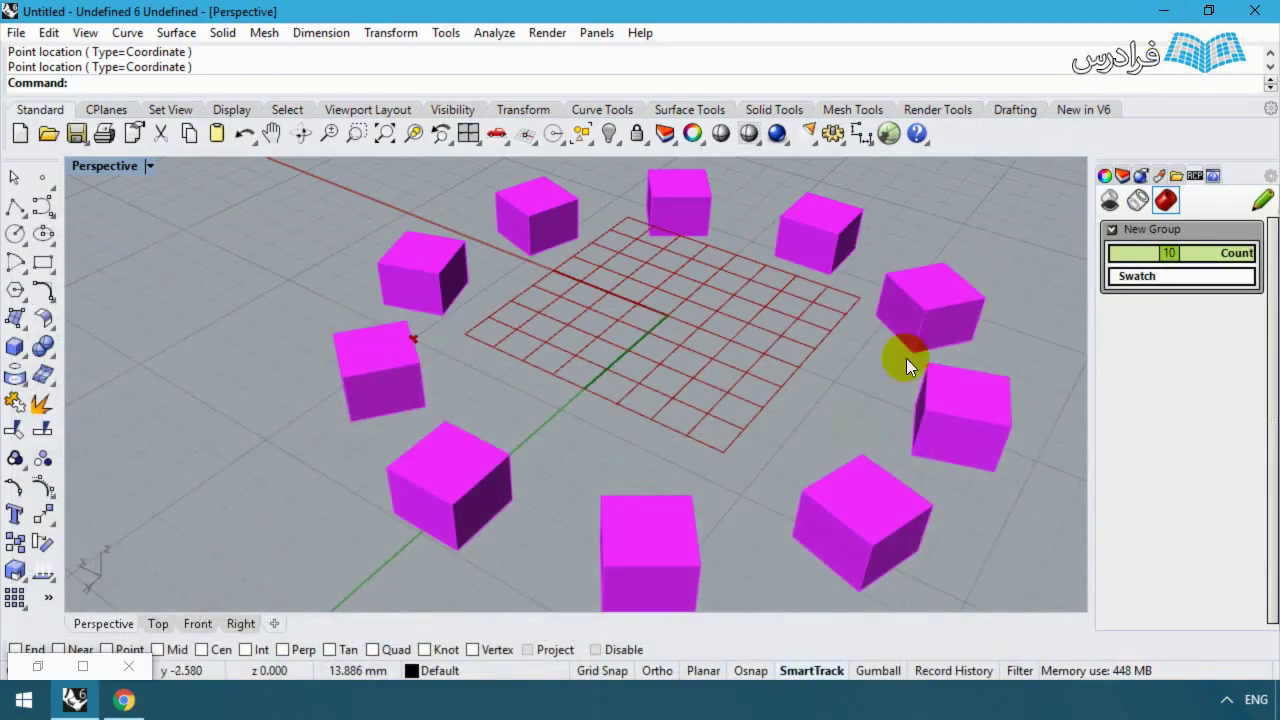
{"action": "left_click", "coordinate": [979, 409]}
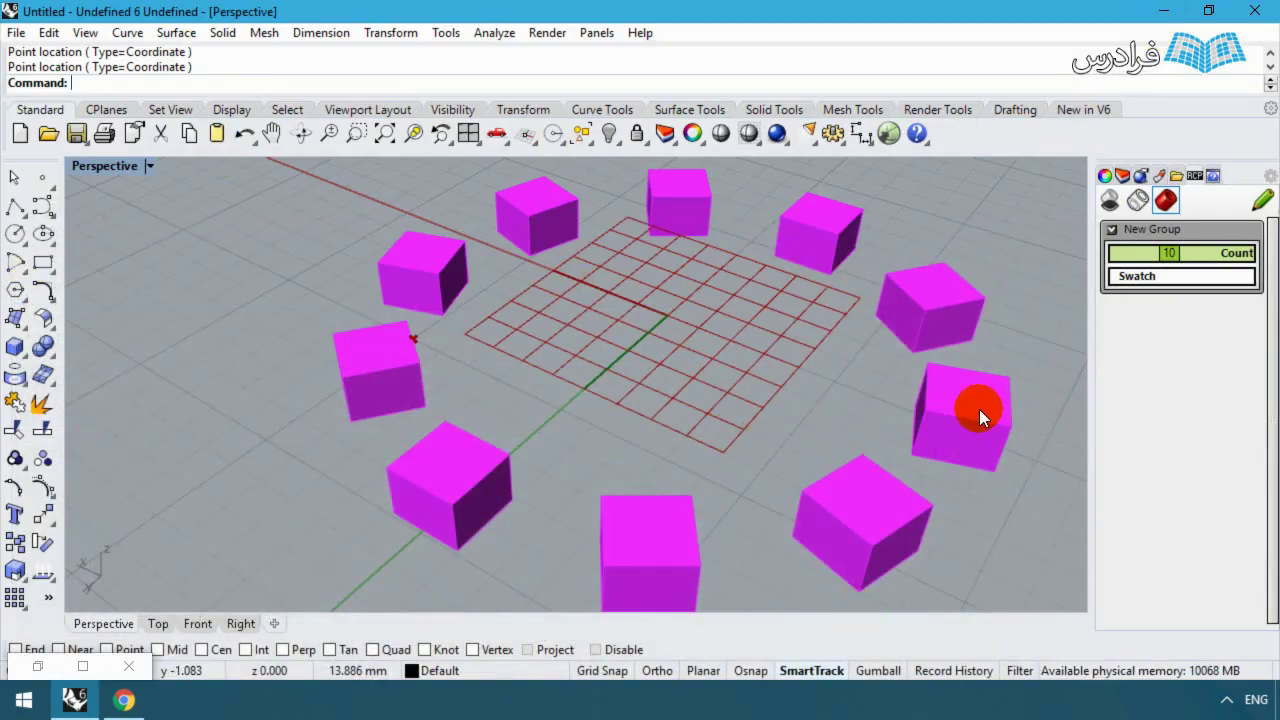
Step: Publish the connected magenta Swatch from the Grasshopper canvas to Rhino's remote panel
{"action": "left_click", "coordinate": [82, 666]}
{"action": "right_click", "coordinate": [443, 525]}
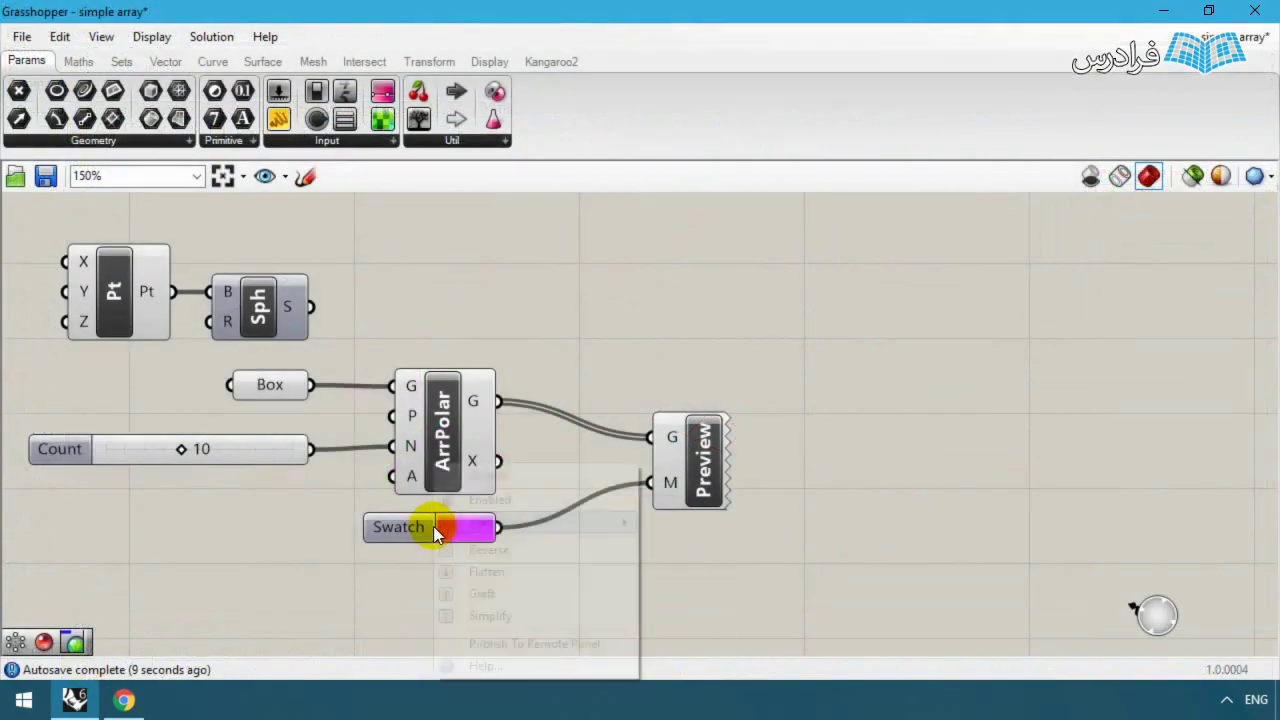
{"action": "left_click", "coordinate": [400, 534]}
{"action": "right_click", "coordinate": [400, 534]}
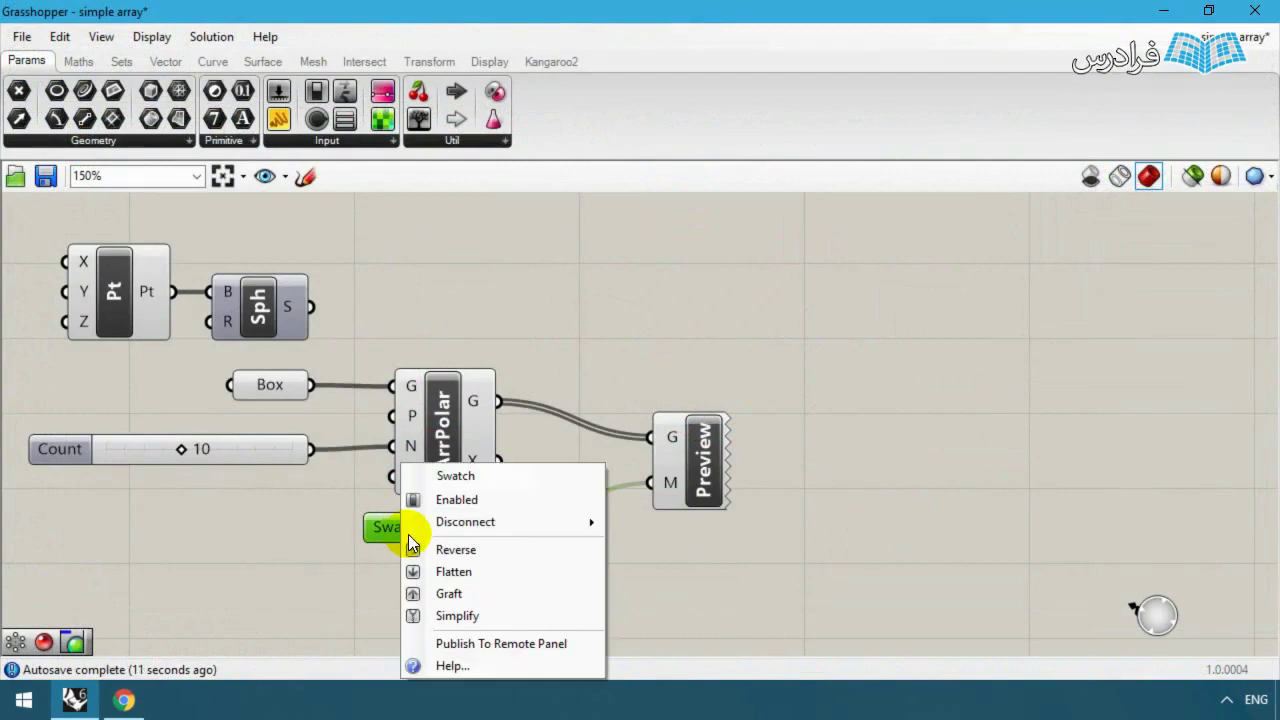
{"action": "left_click", "coordinate": [525, 645]}
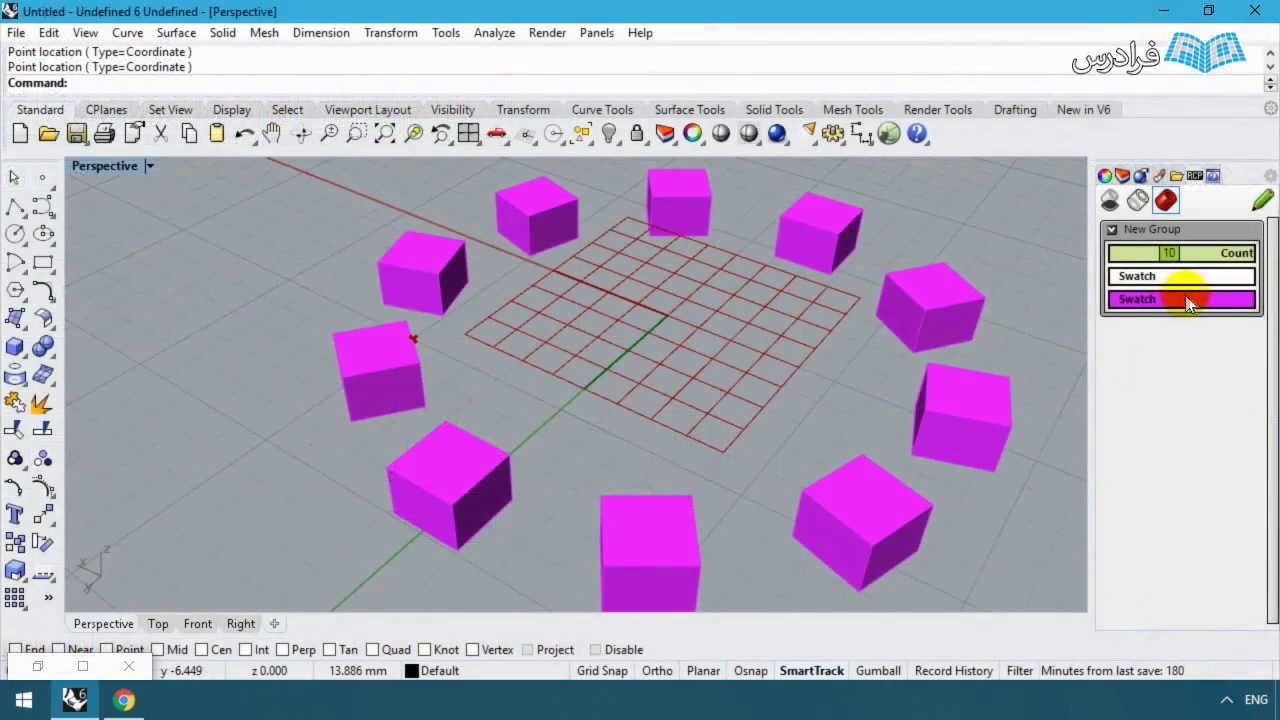
Step: Change the published Swatch's colour in the remote panel to a neutral mid grey, RGB 122, 122, 122
{"action": "left_click", "coordinate": [1187, 297]}
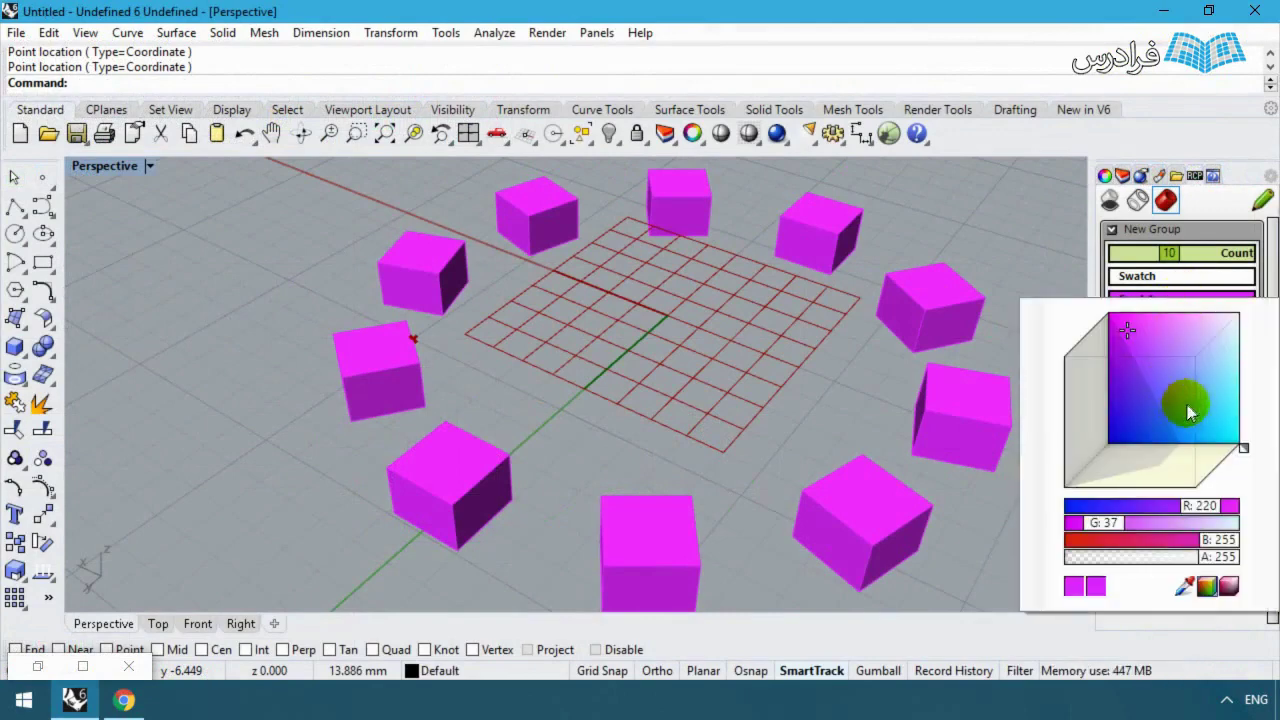
{"action": "mouse_move", "coordinate": [1194, 410]}
{"action": "left_mouse_down"}
{"action": "mouse_move", "coordinate": [1166, 366]}
{"action": "mouse_move", "coordinate": [1196, 357]}
{"action": "left_mouse_up"}
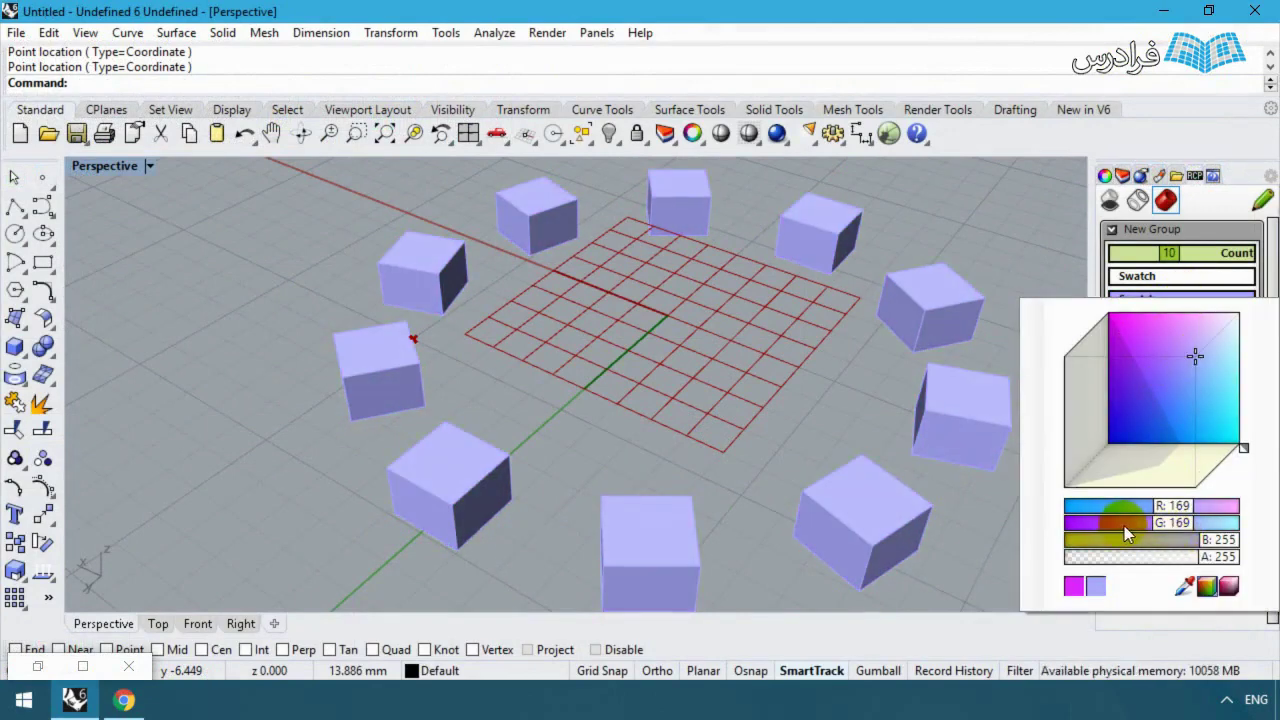
{"action": "left_click", "coordinate": [1192, 594]}
{"action": "left_click_drag", "start_coordinate": [1143, 372], "coordinate": [1225, 420]}
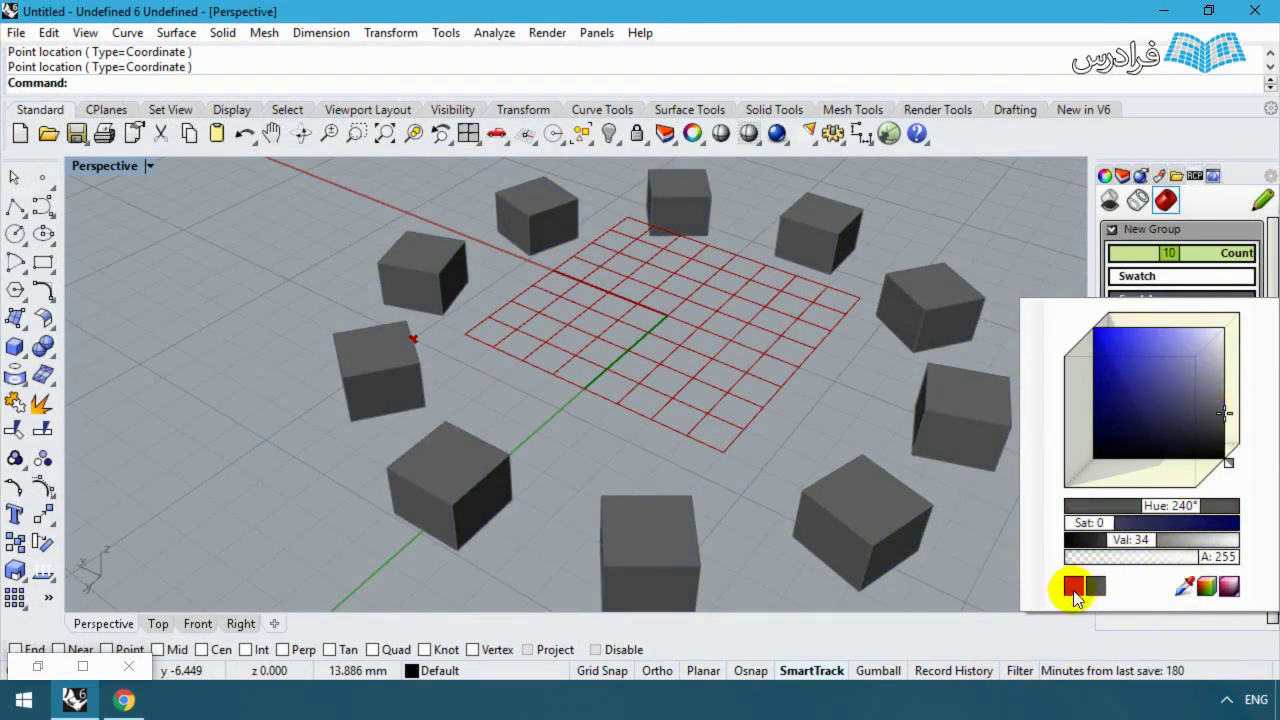
{"action": "left_click_drag", "start_coordinate": [1160, 541], "coordinate": [1174, 540]}
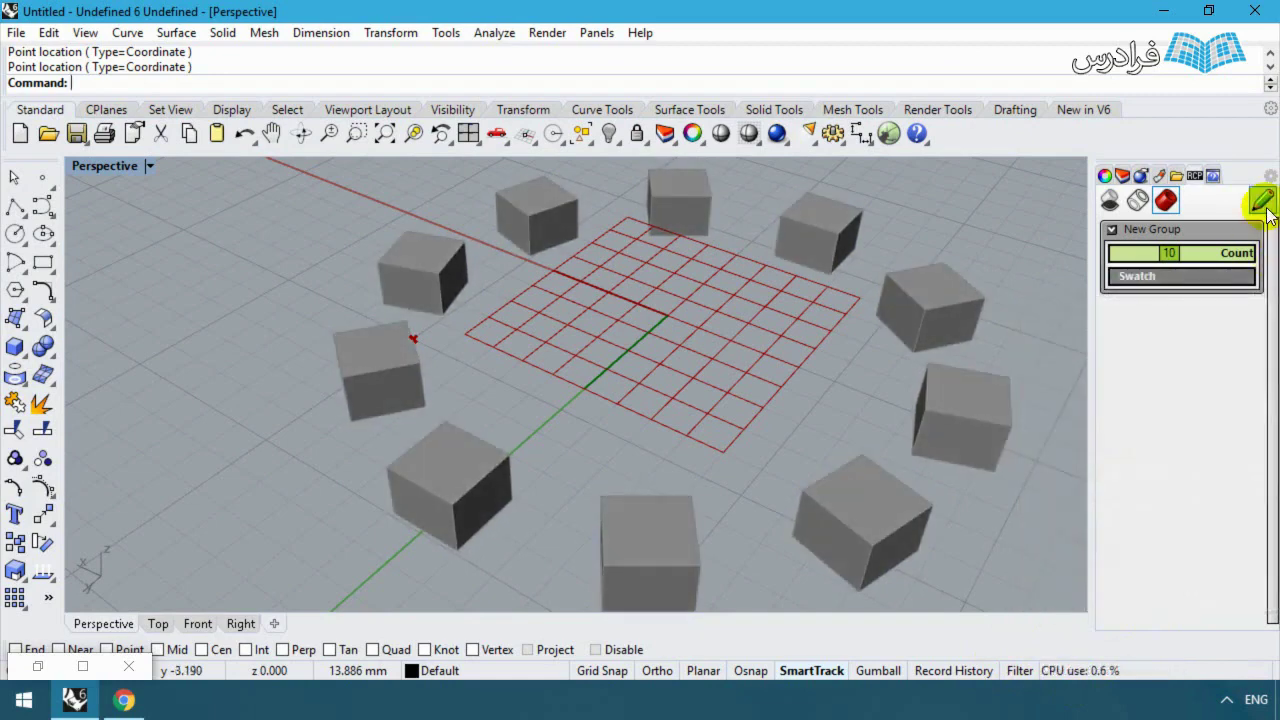
Step: Start editing the remote panel, add a second group and move the Swatch control into it
{"action": "left_click", "coordinate": [1265, 212]}
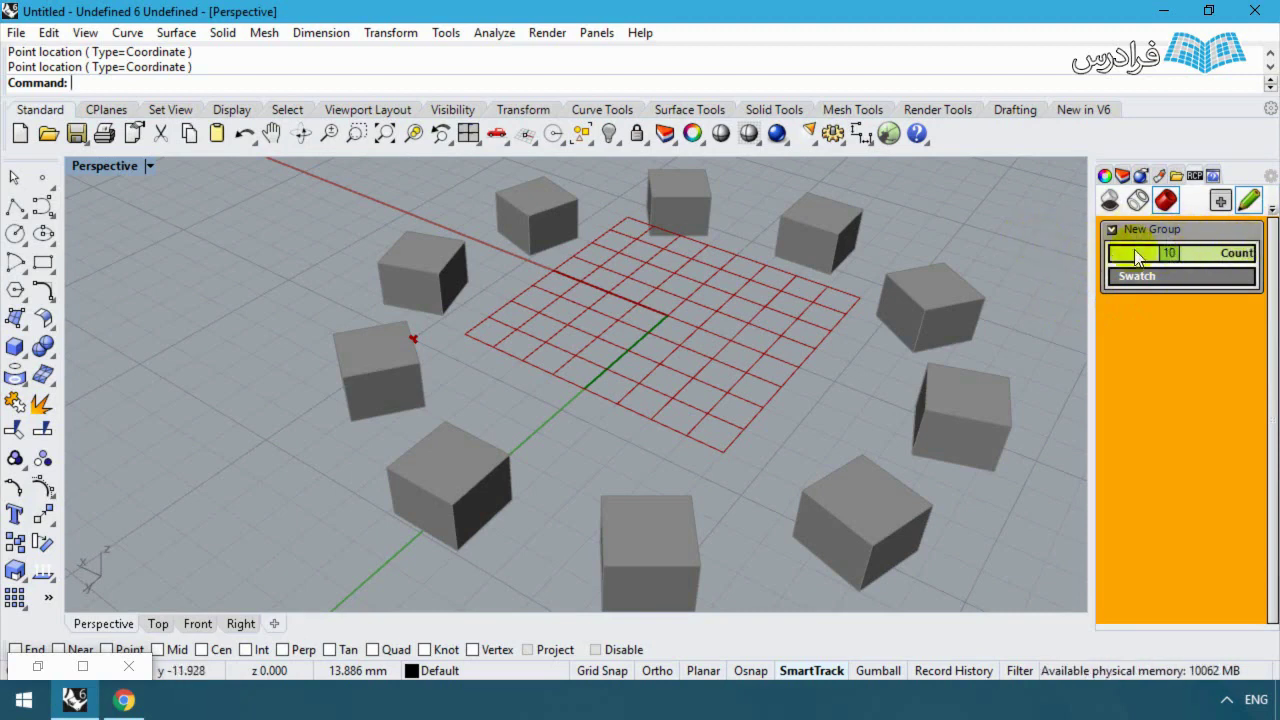
{"action": "left_click", "coordinate": [1221, 202]}
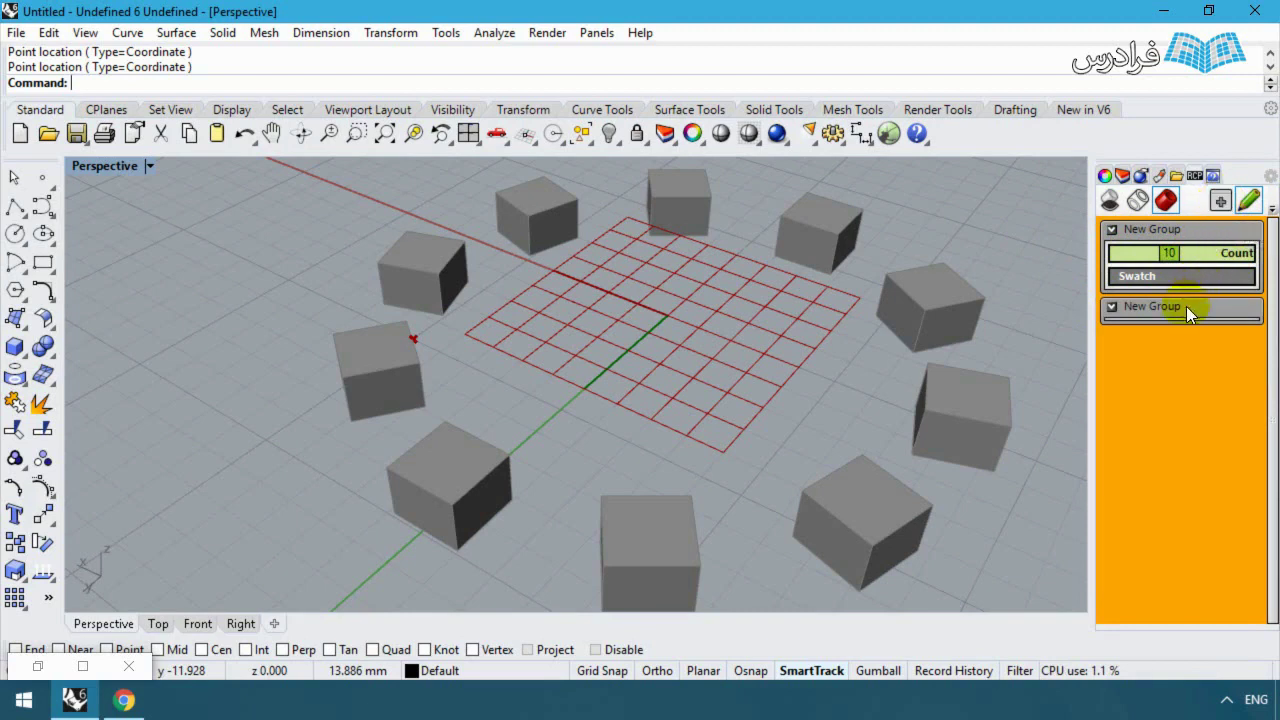
{"action": "left_click_drag", "start_coordinate": [1194, 278], "coordinate": [1194, 307]}
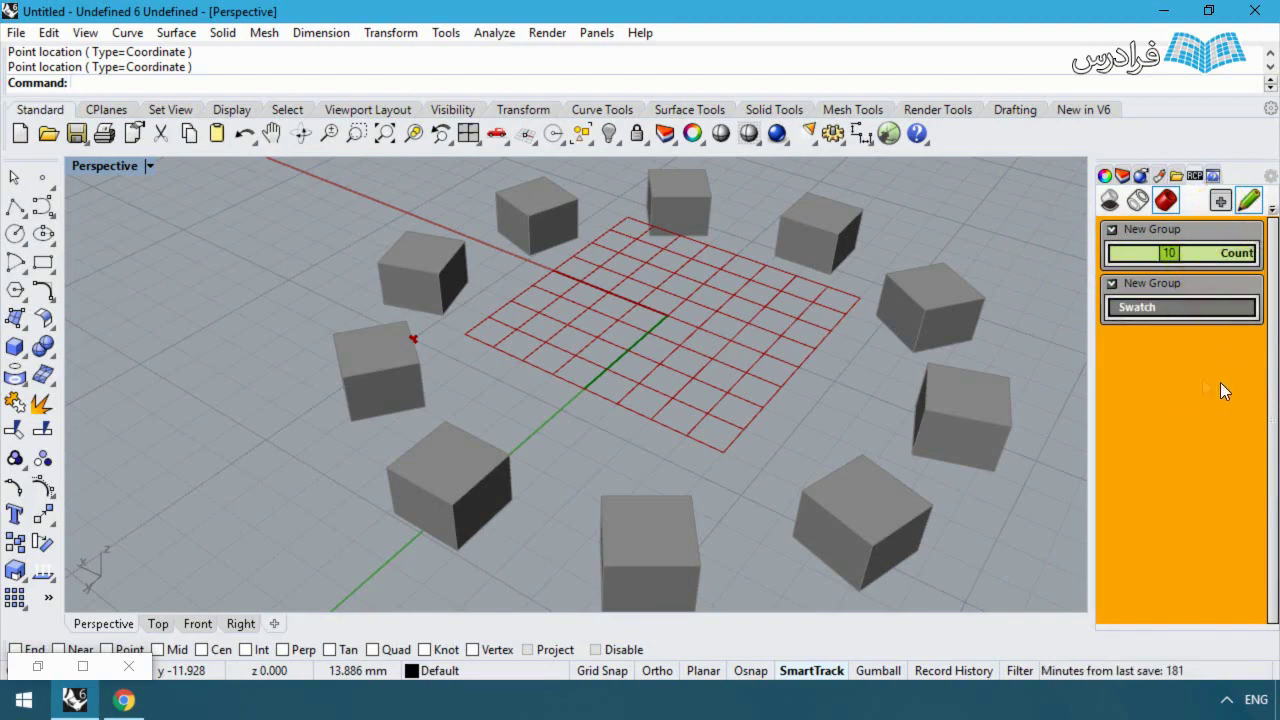
Step: Rename the group holding the Swatch as "colour" and make the group red
{"action": "left_click", "coordinate": [1153, 284]}
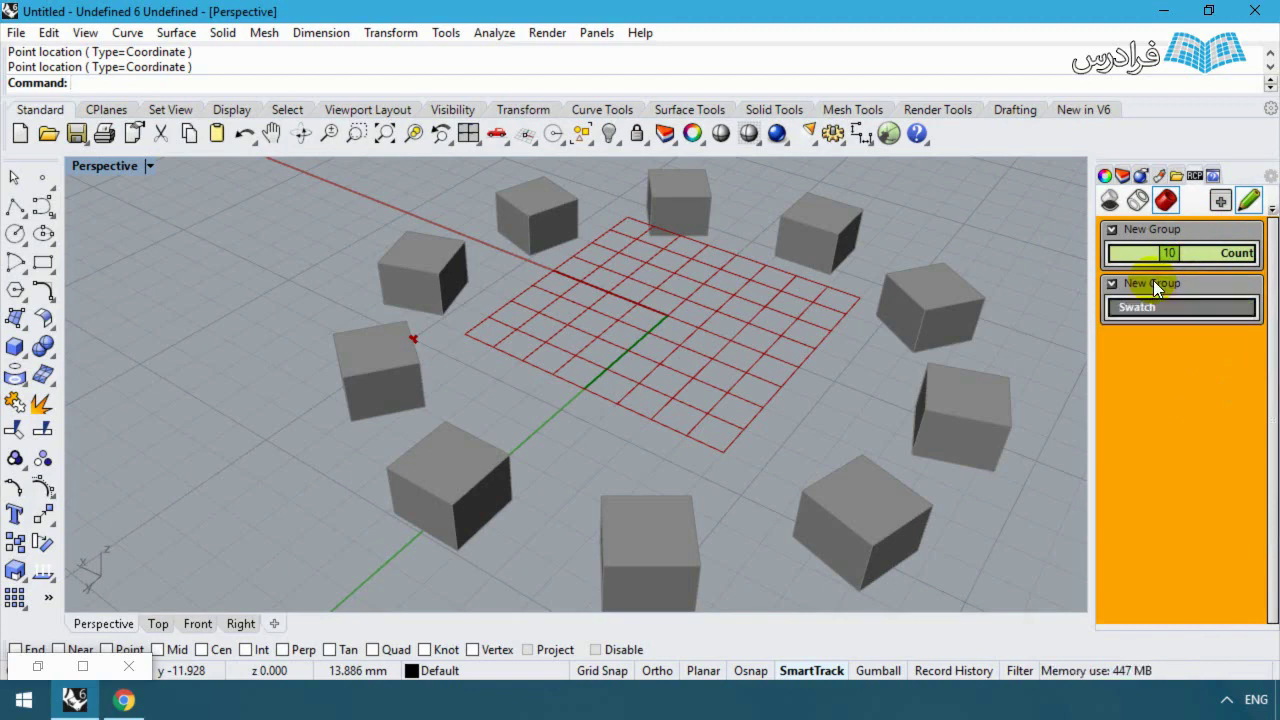
{"action": "type", "text": "colour"}
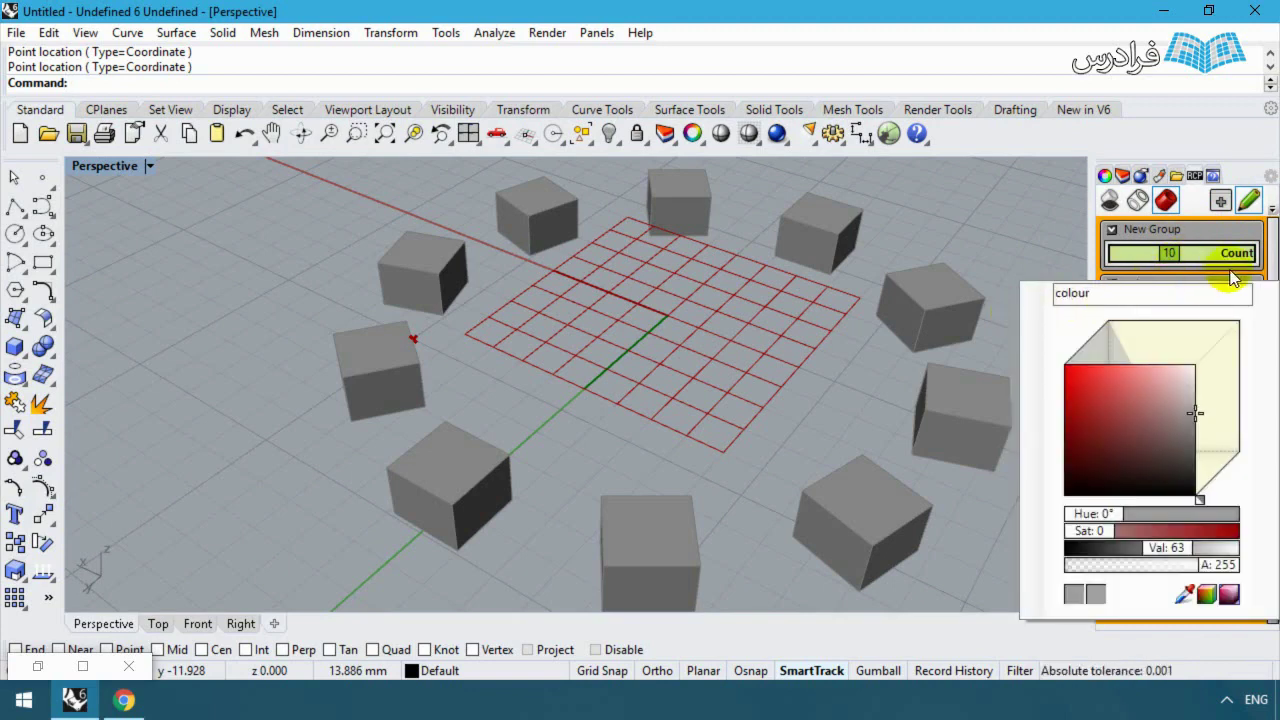
{"action": "key", "text": "Return"}
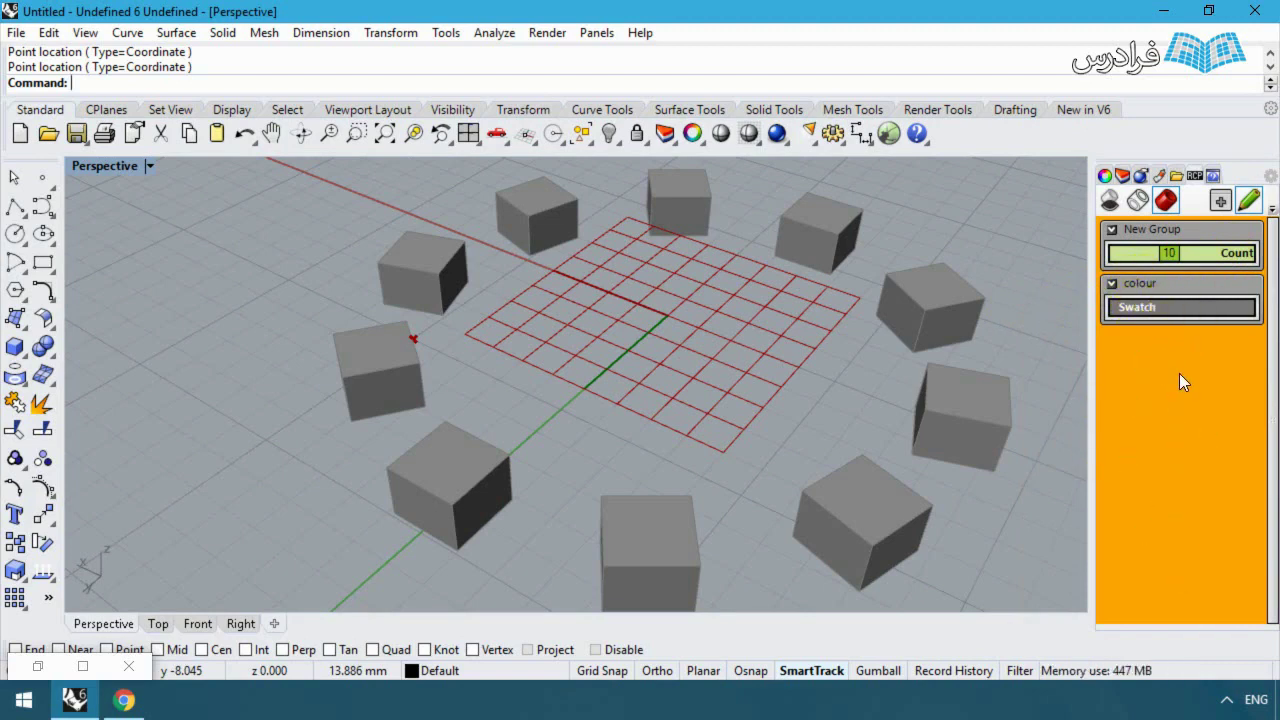
{"action": "left_click", "coordinate": [1180, 307]}
{"action": "left_click_drag", "start_coordinate": [1143, 409], "coordinate": [1064, 389]}
{"action": "left_click", "coordinate": [1167, 240]}
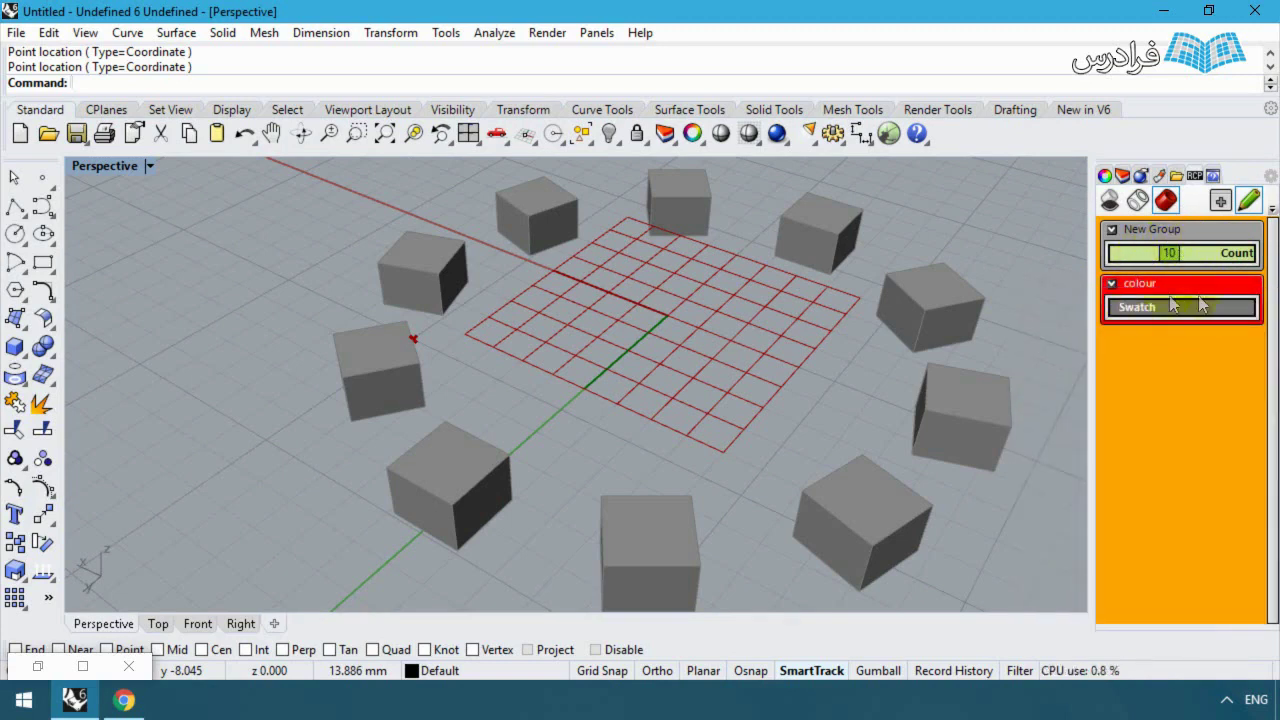
Step: Rename the group holding the Count slider as "num"
{"action": "left_click", "coordinate": [1230, 232]}
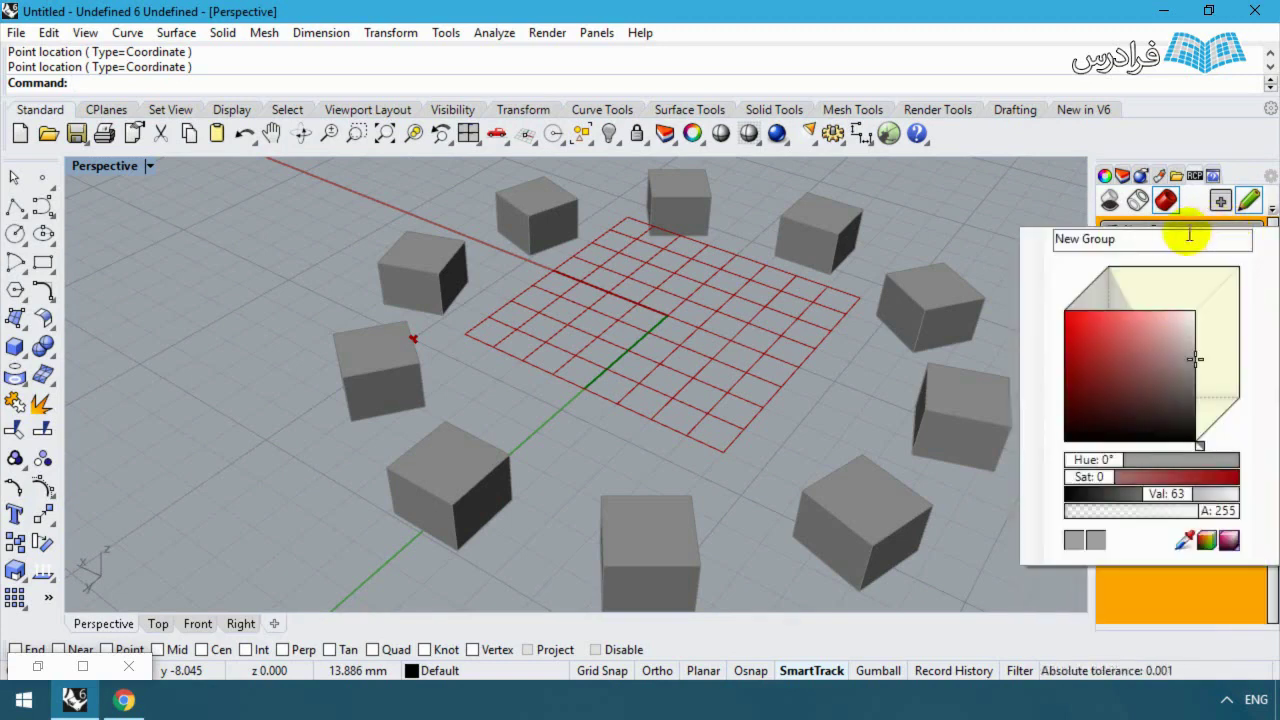
{"action": "left_click_drag", "start_coordinate": [1230, 235], "coordinate": [1006, 251]}
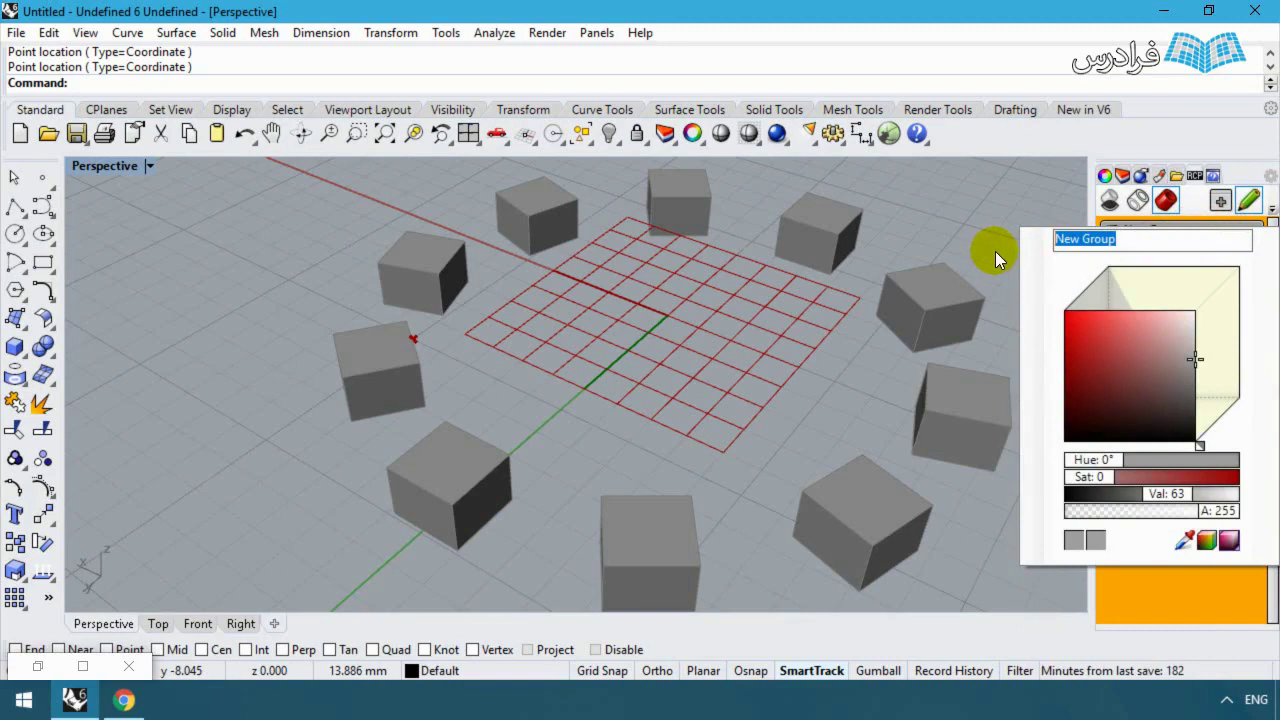
{"action": "type", "text": "dim"}
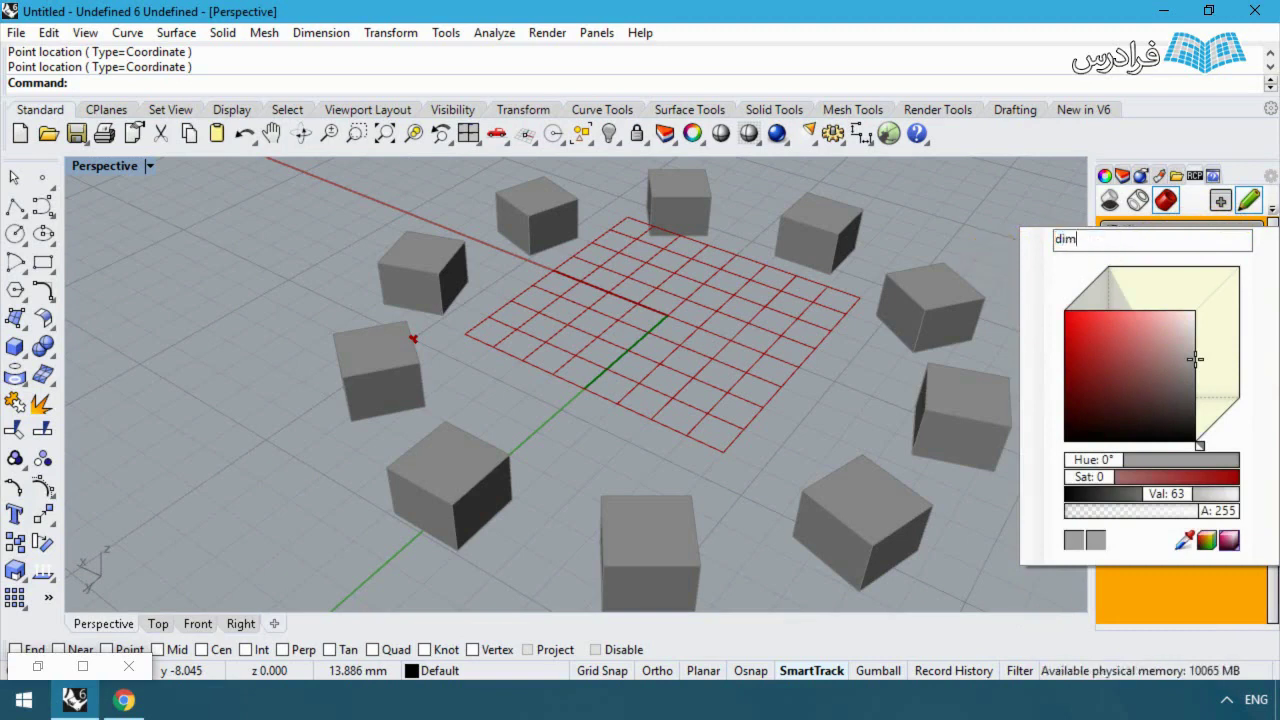
{"action": "type", "text": "m"}
{"action": "key", "text": "Return"}
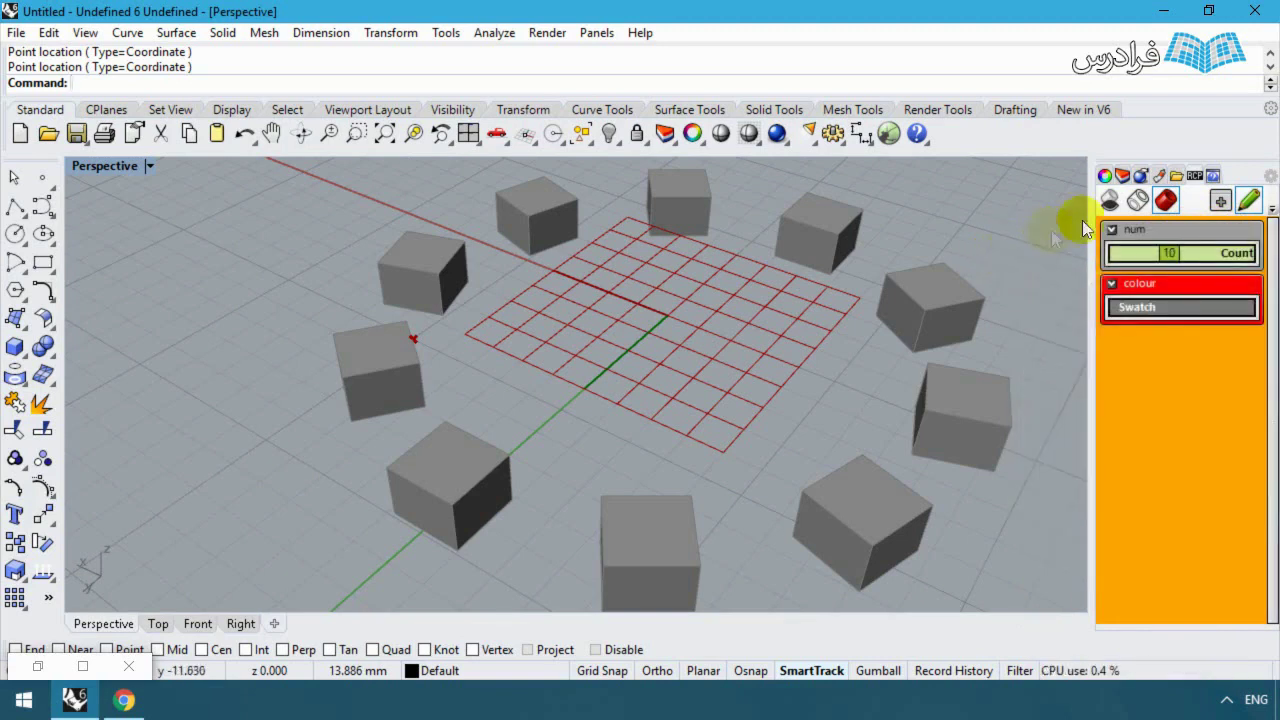
Step: Make the "num" group purple and finish editing the remote panel
{"action": "left_click", "coordinate": [1167, 232]}
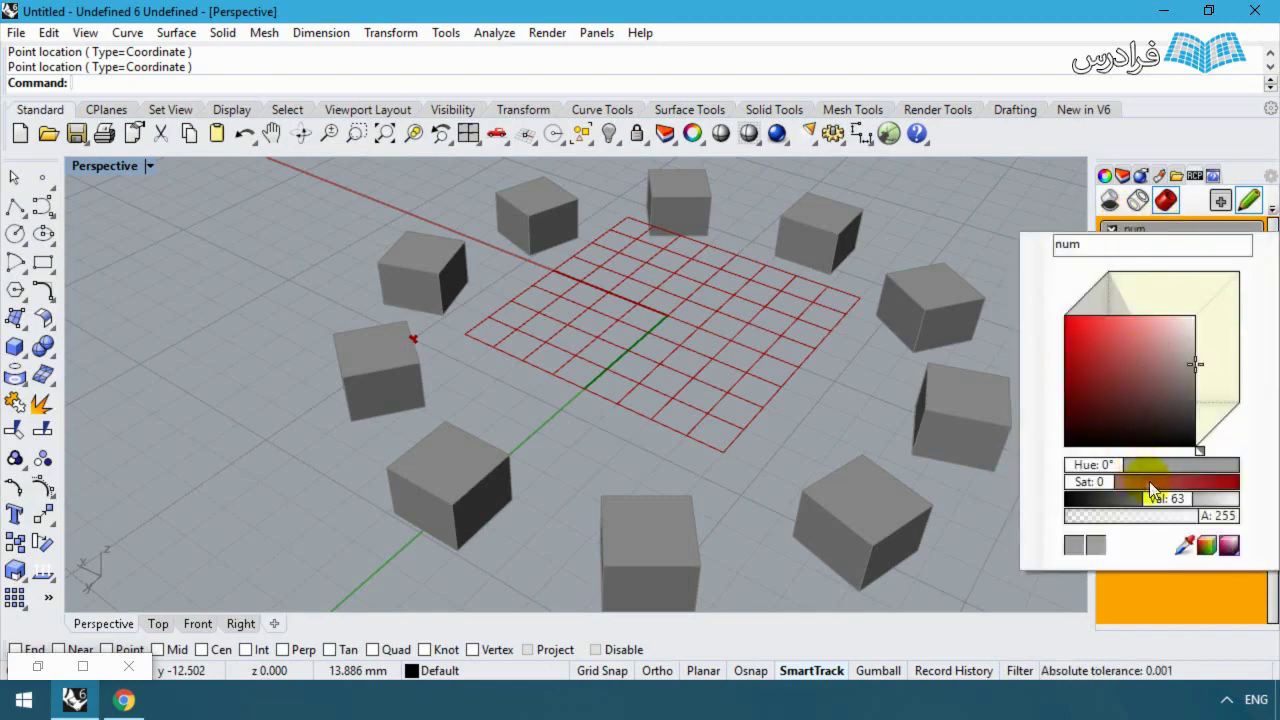
{"action": "left_click", "coordinate": [1205, 545]}
{"action": "left_click_drag", "start_coordinate": [1125, 487], "coordinate": [1130, 487]}
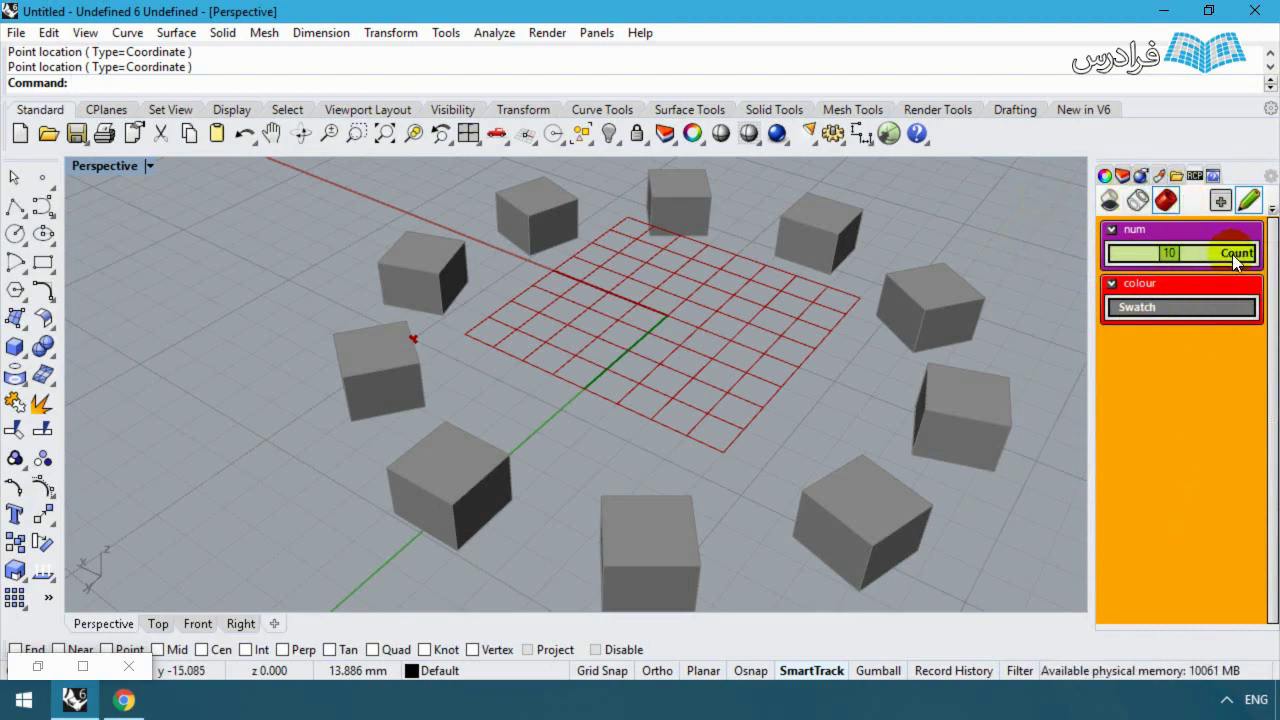
{"action": "left_click", "coordinate": [1247, 206]}
{"action": "left_click", "coordinate": [1249, 208]}
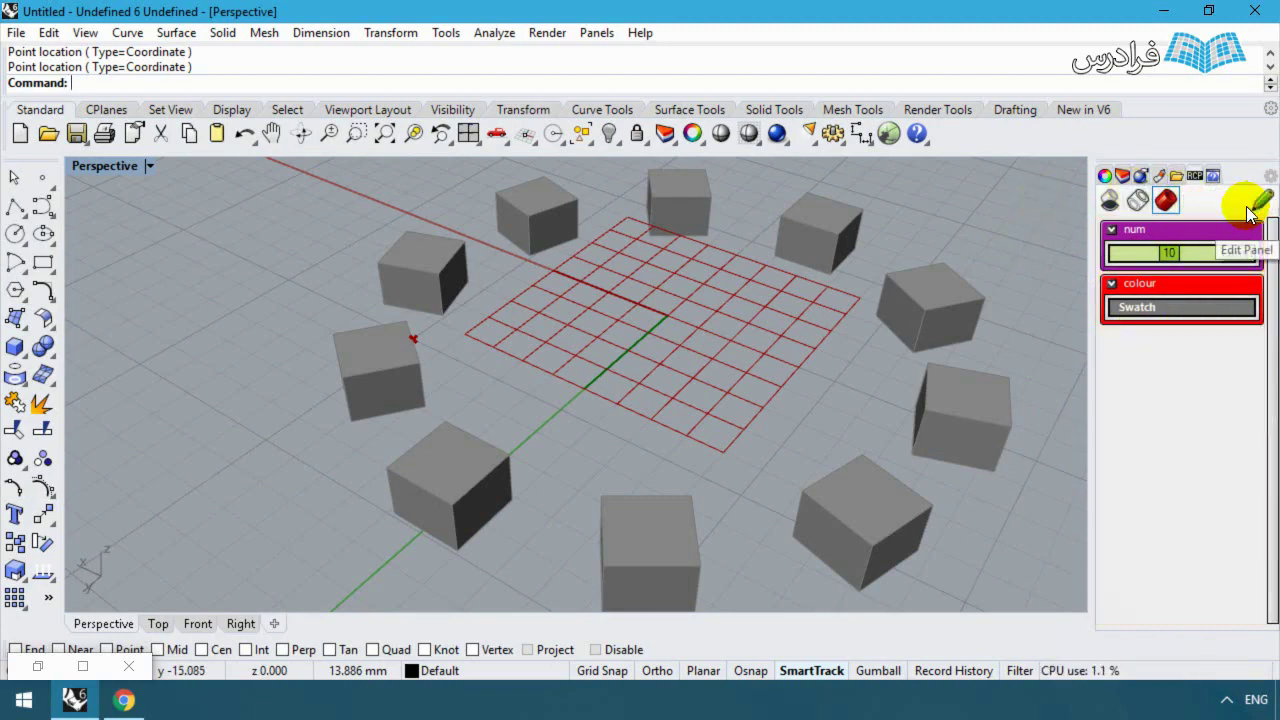
Step: Adjust the Swatch's colour from the "colour" group in the remote panel
{"action": "left_click", "coordinate": [1160, 307]}
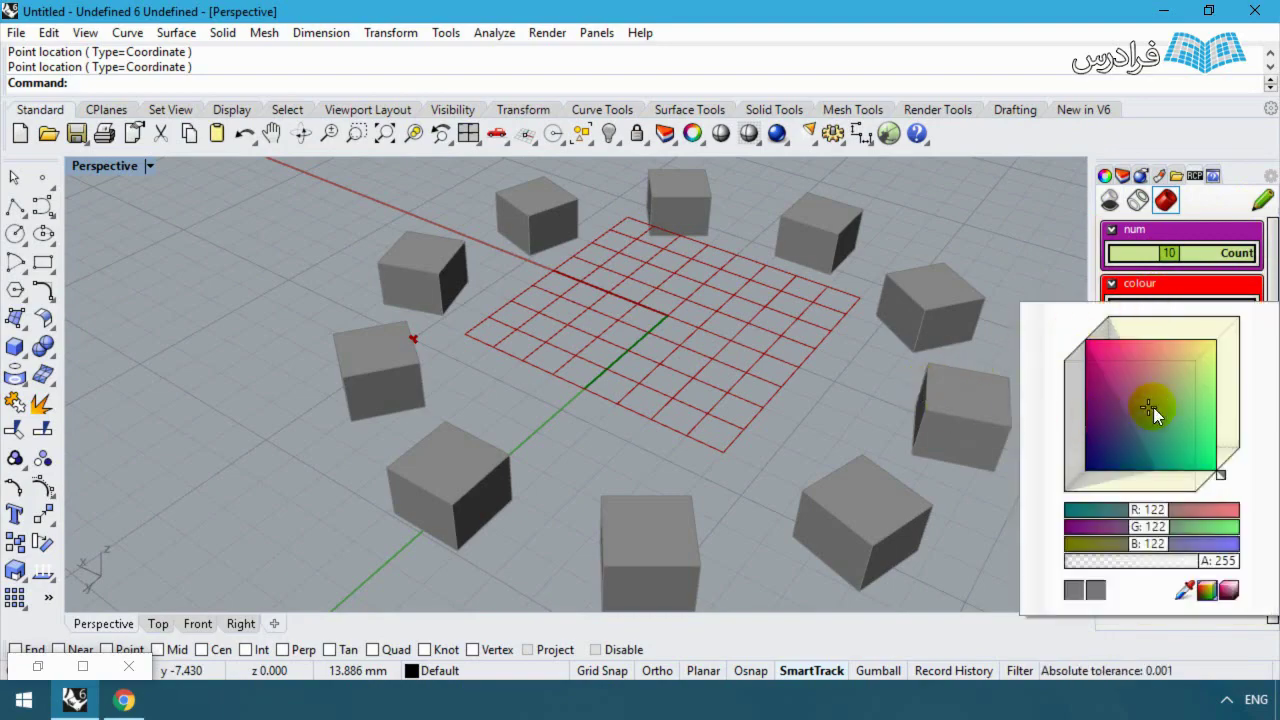
{"action": "left_click_drag", "start_coordinate": [1153, 407], "coordinate": [966, 266]}
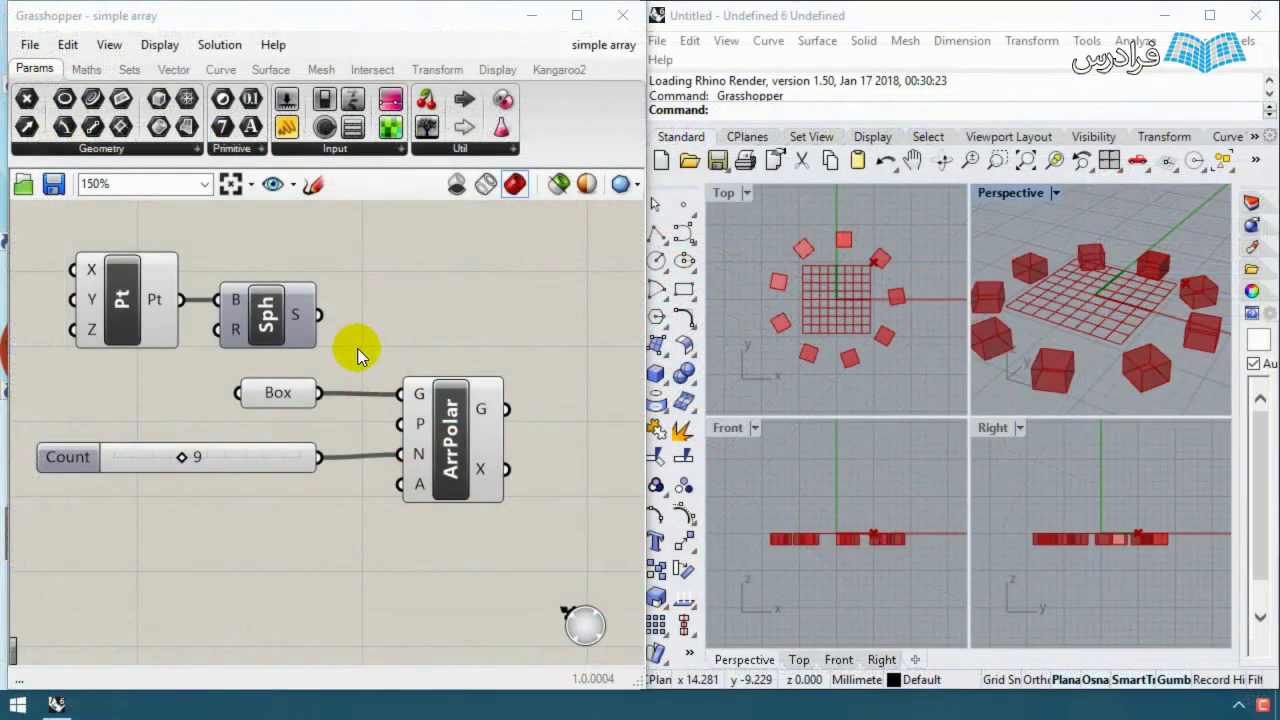
{"action": "right_click", "coordinate": [380, 360]}
{"action": "left_click", "coordinate": [257, 490]}
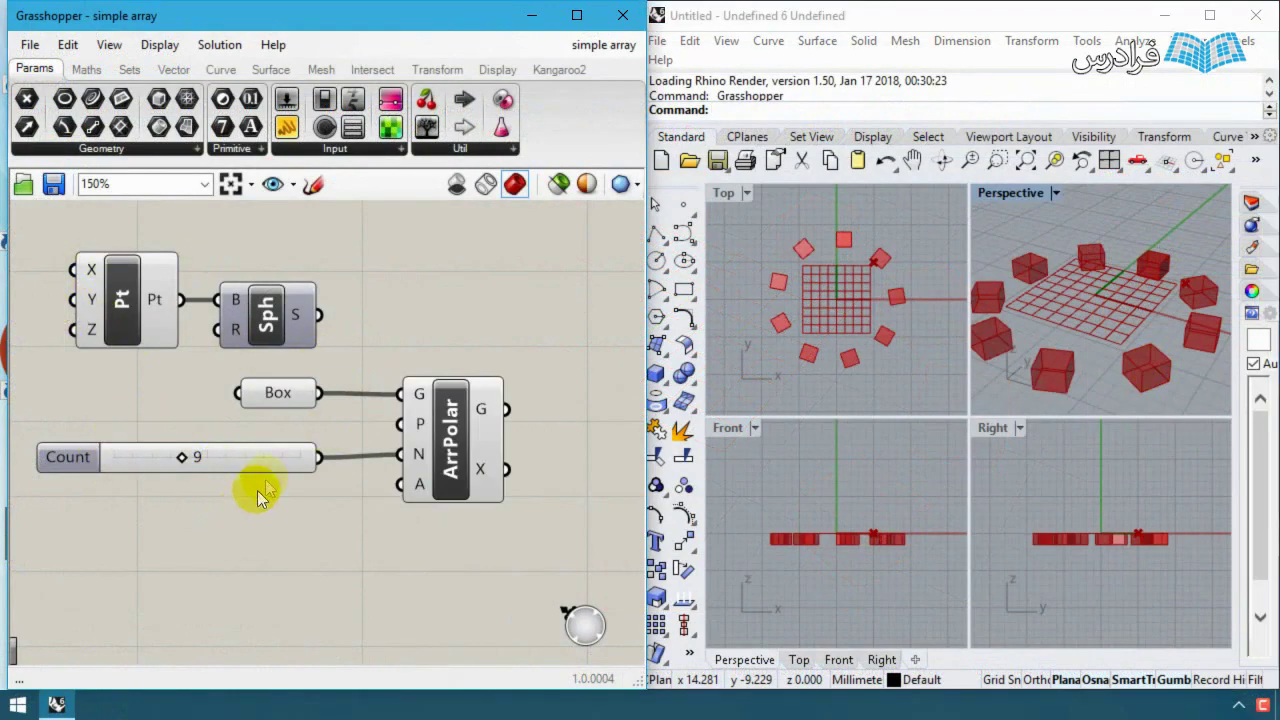
{"action": "right_click_drag", "start_coordinate": [343, 357], "coordinate": [366, 374]}
{"action": "scroll", "coordinate": [1093, 261], "scroll_direction": "up", "scroll_amount": 3}
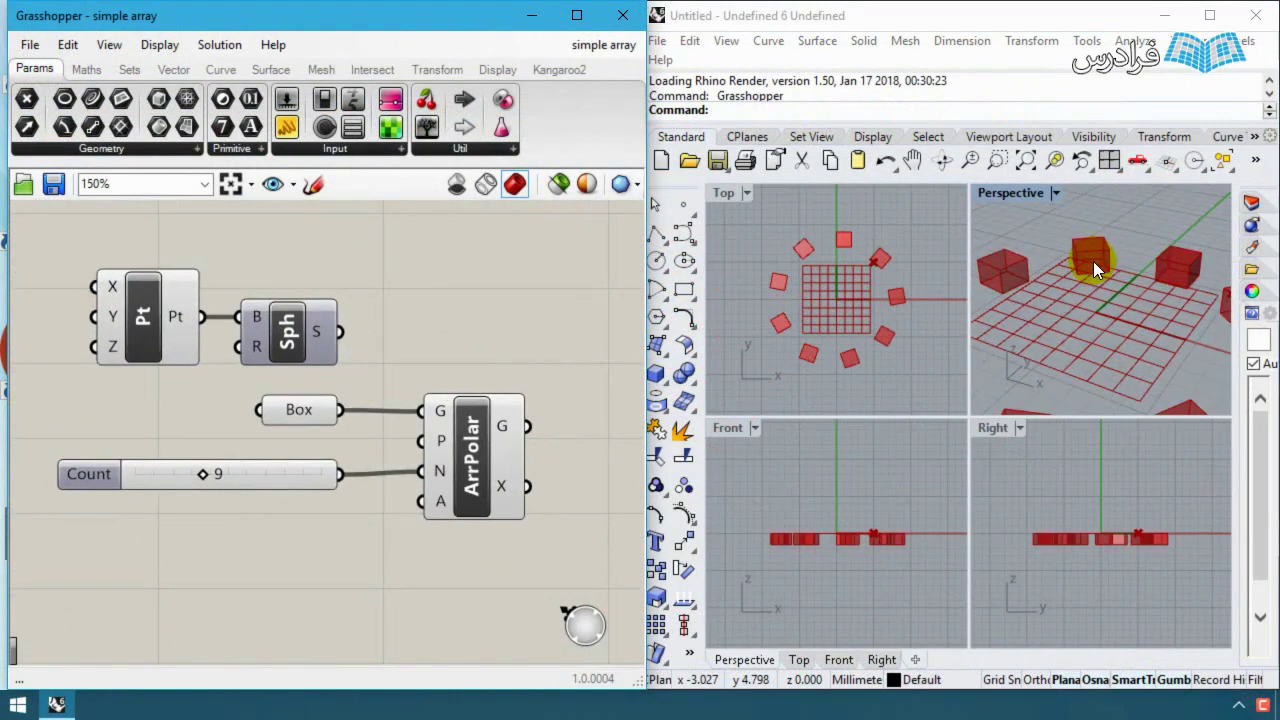
Step: Try to select the previewed array boxes in the Perspective and Top viewports
{"action": "left_click", "coordinate": [1172, 238]}
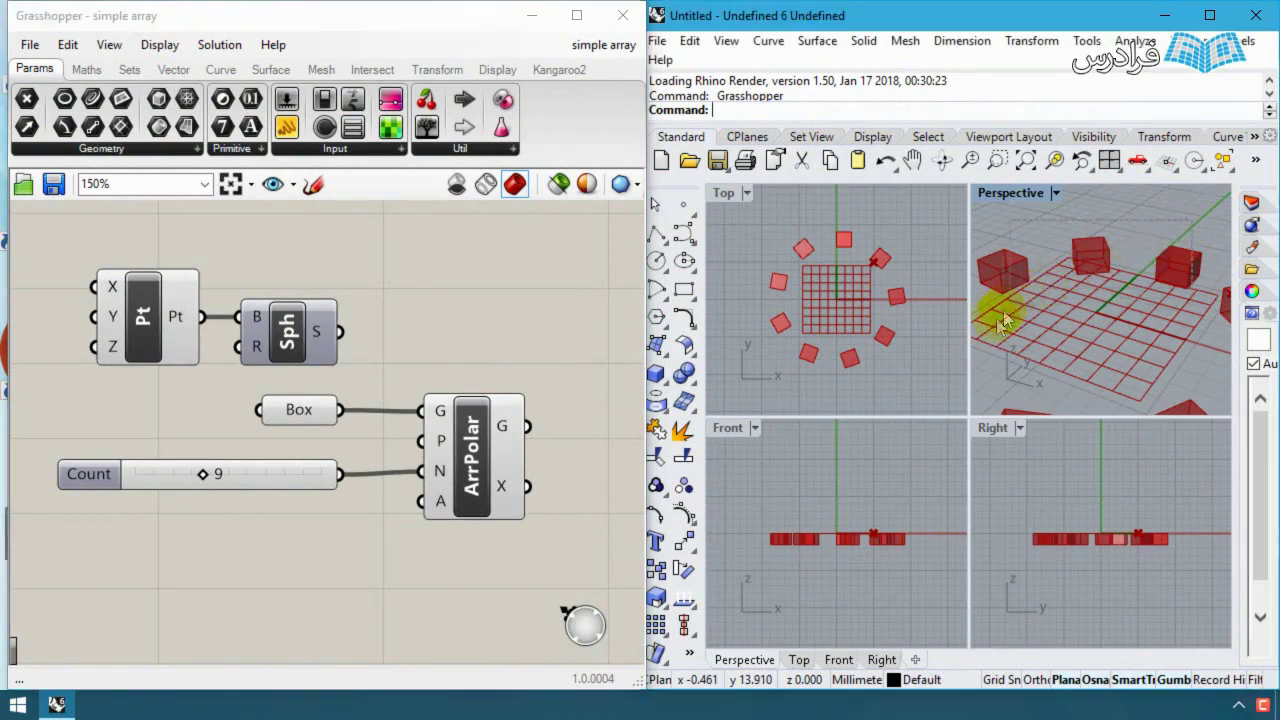
{"action": "right_click_drag", "start_coordinate": [1063, 271], "coordinate": [1120, 280]}
{"action": "left_click", "coordinate": [829, 309]}
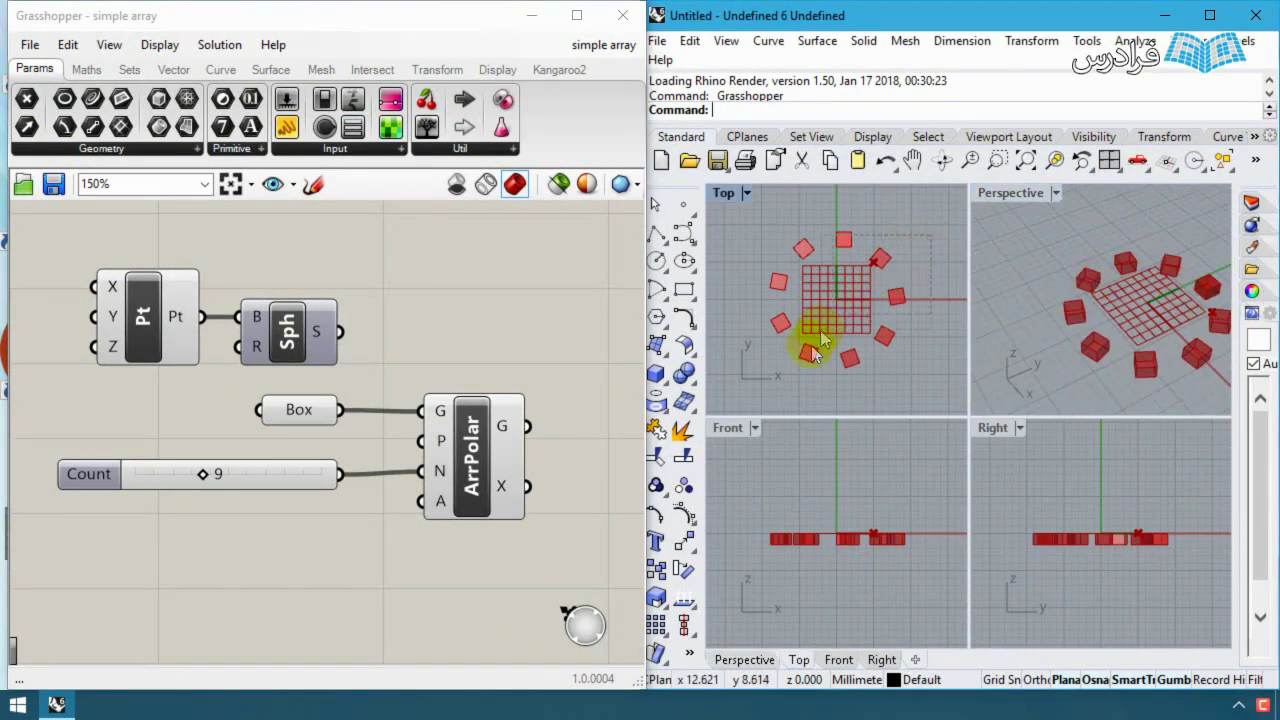
{"action": "left_click_drag", "start_coordinate": [760, 372], "coordinate": [916, 250]}
Step: Close the "simple array" definition and reopen it from the recent documents
{"action": "left_click", "coordinate": [606, 45]}
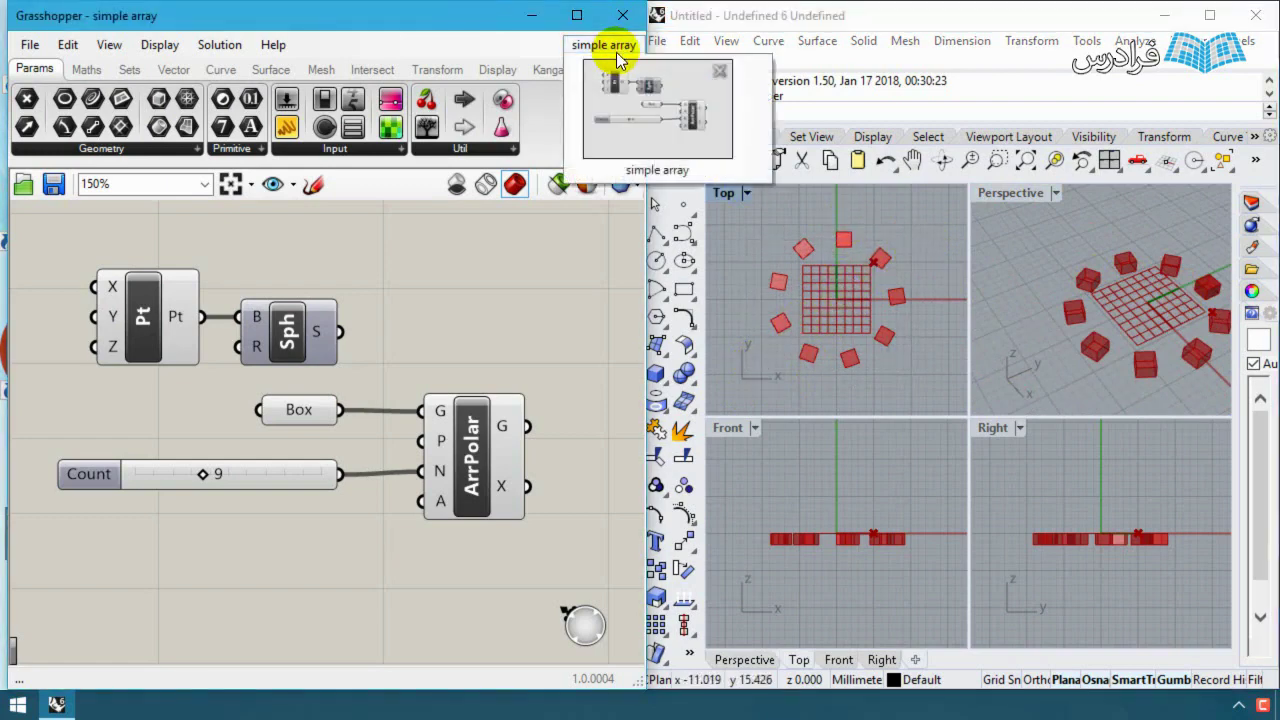
{"action": "left_click", "coordinate": [721, 72]}
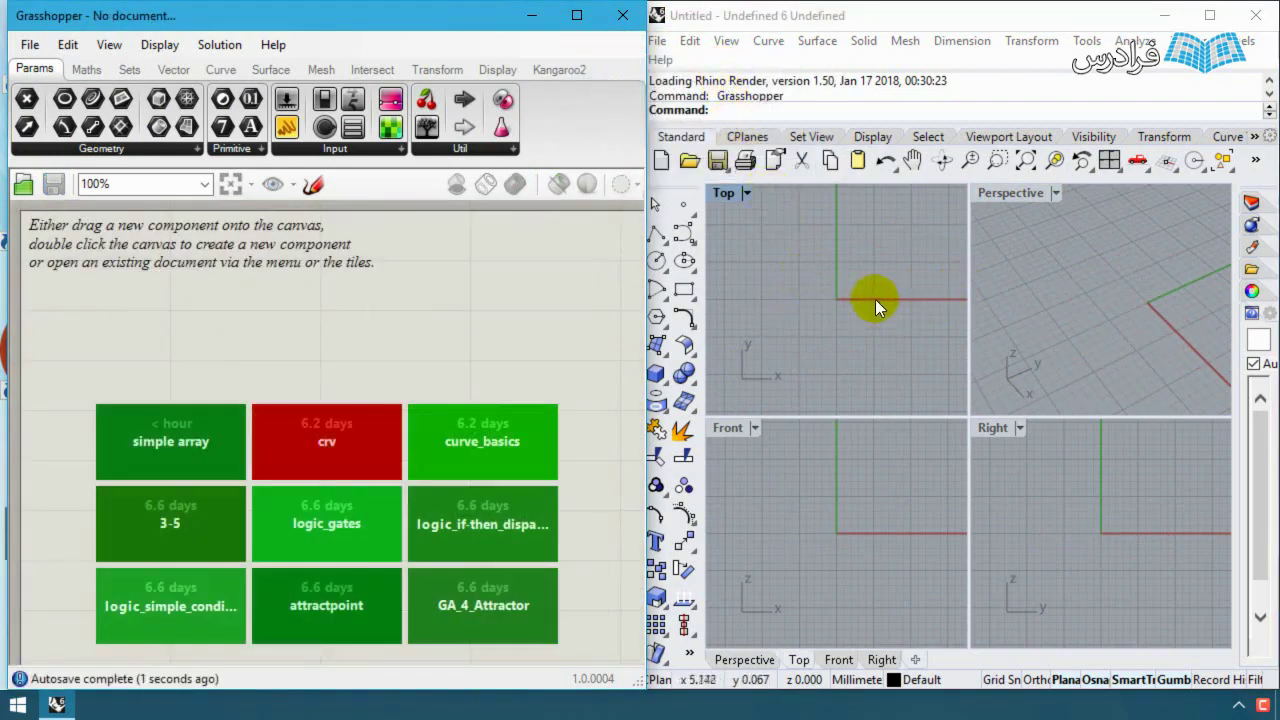
{"action": "right_click_drag", "start_coordinate": [905, 295], "coordinate": [854, 318]}
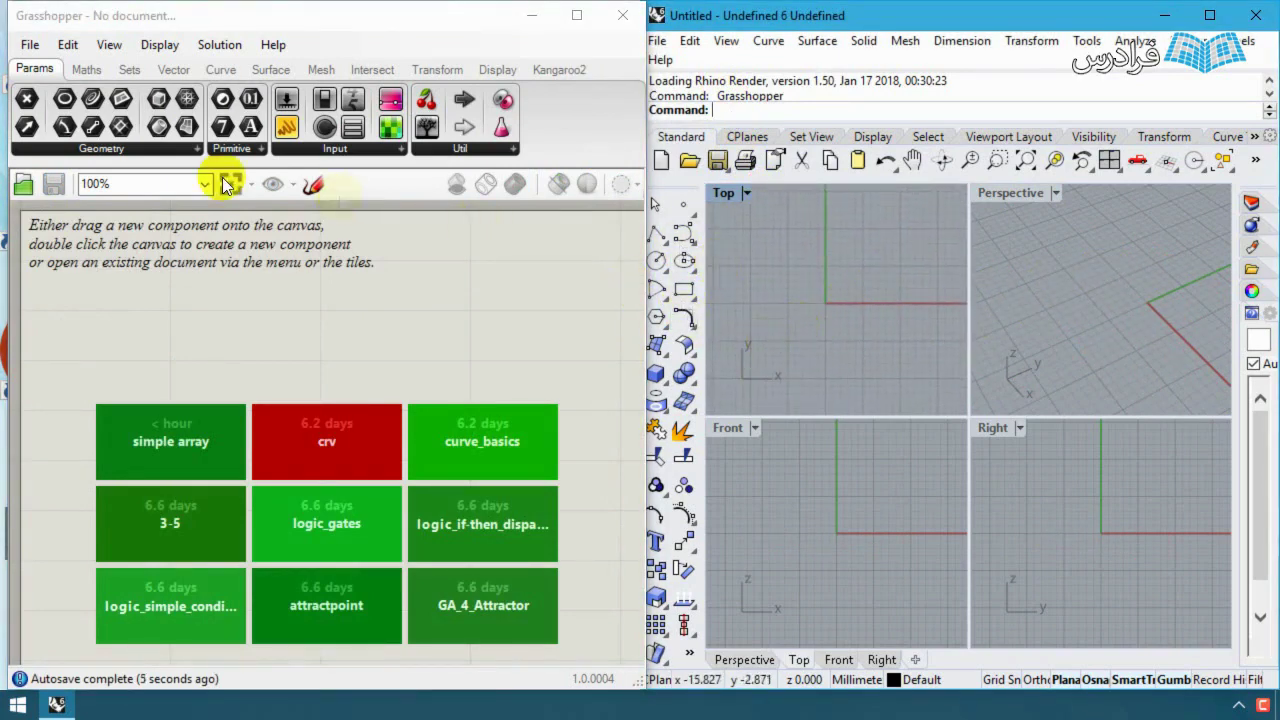
{"action": "left_click", "coordinate": [157, 440]}
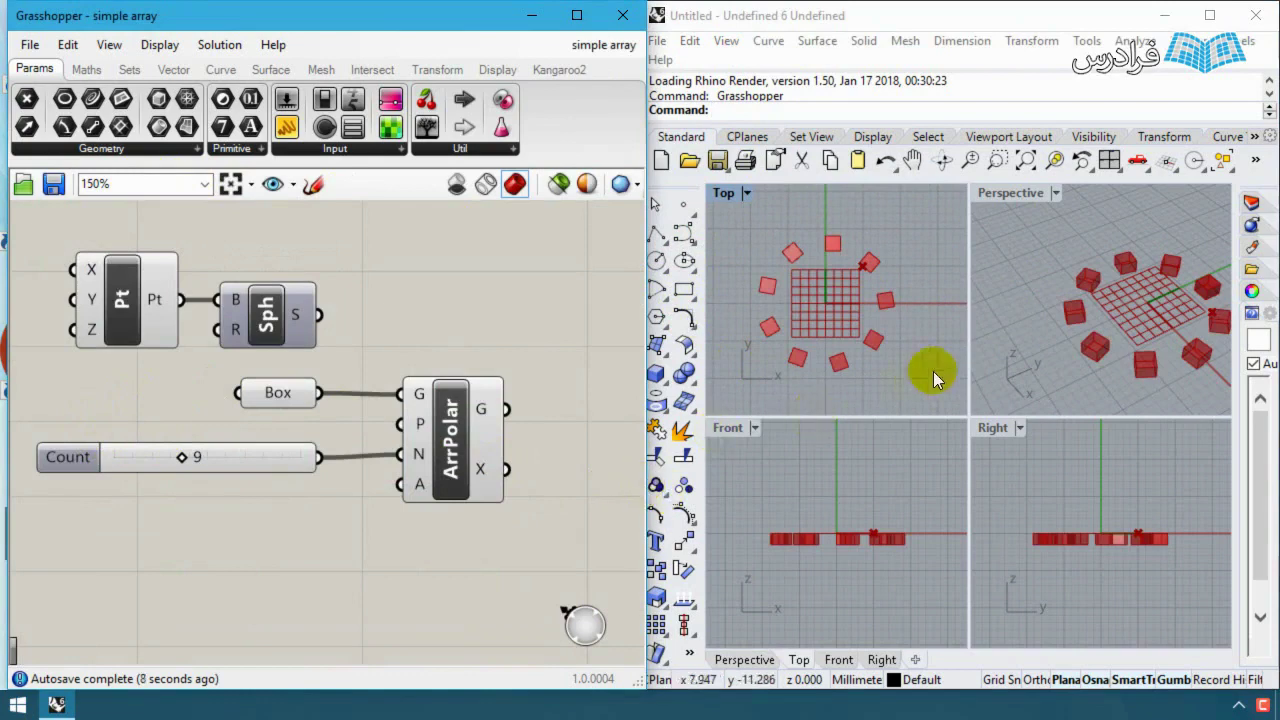
Step: Select the ArrPolar component and start baking its geometry into the Rhino document
{"action": "left_click", "coordinate": [857, 365]}
{"action": "scroll", "coordinate": [840, 340], "scroll_direction": "up", "scroll_amount": 3}
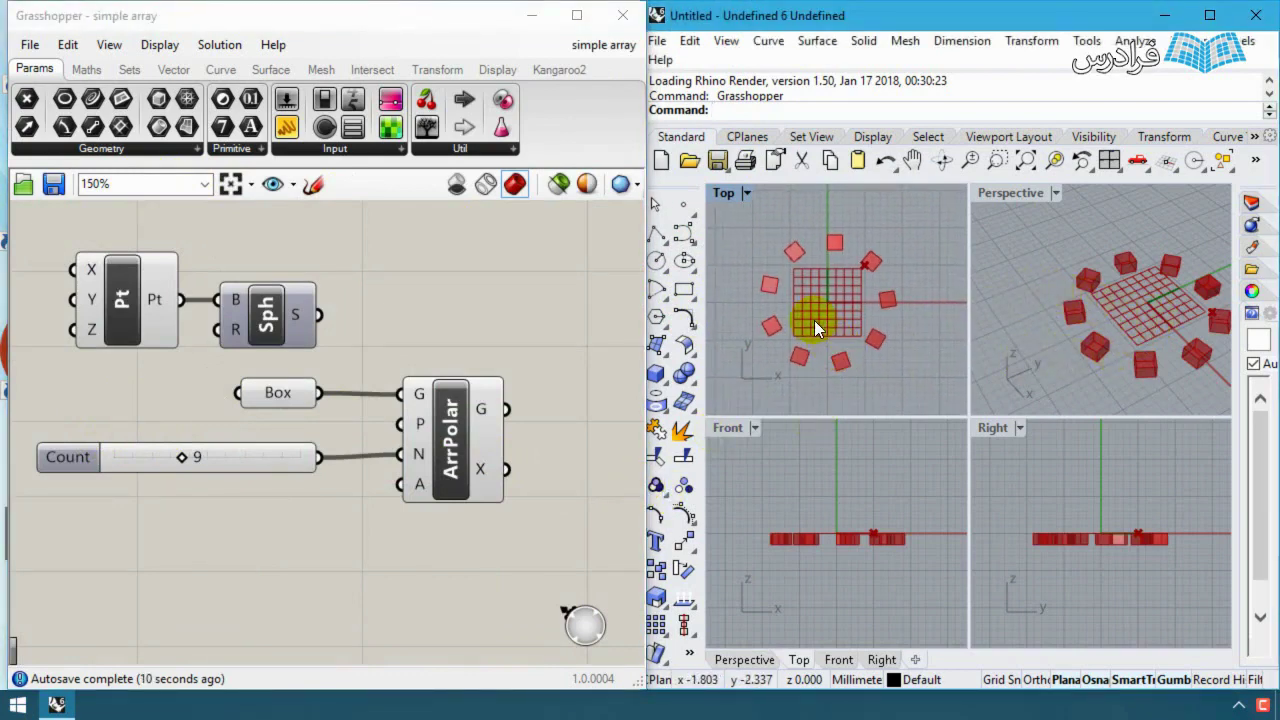
{"action": "scroll", "coordinate": [814, 320], "scroll_direction": "up", "scroll_amount": 2}
{"action": "right_click_drag", "start_coordinate": [484, 348], "coordinate": [365, 344]}
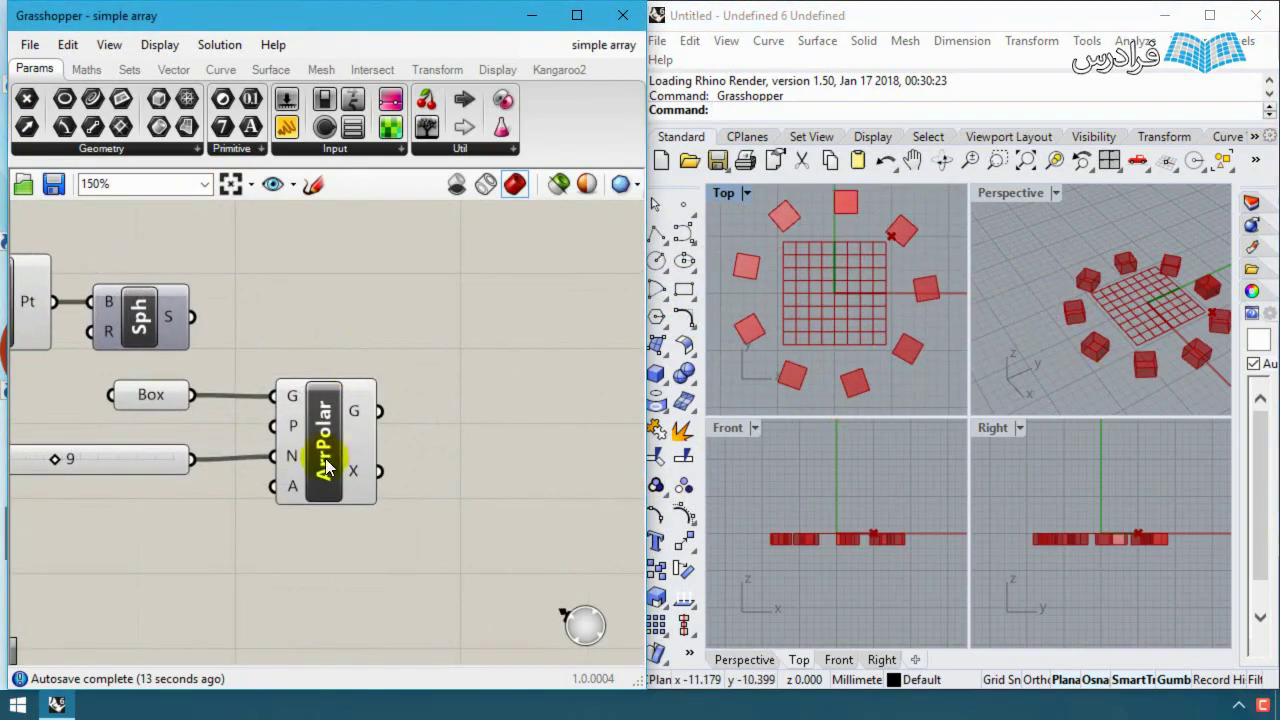
{"action": "left_click", "coordinate": [325, 457]}
{"action": "scroll", "coordinate": [822, 337], "scroll_direction": "down", "scroll_amount": 3}
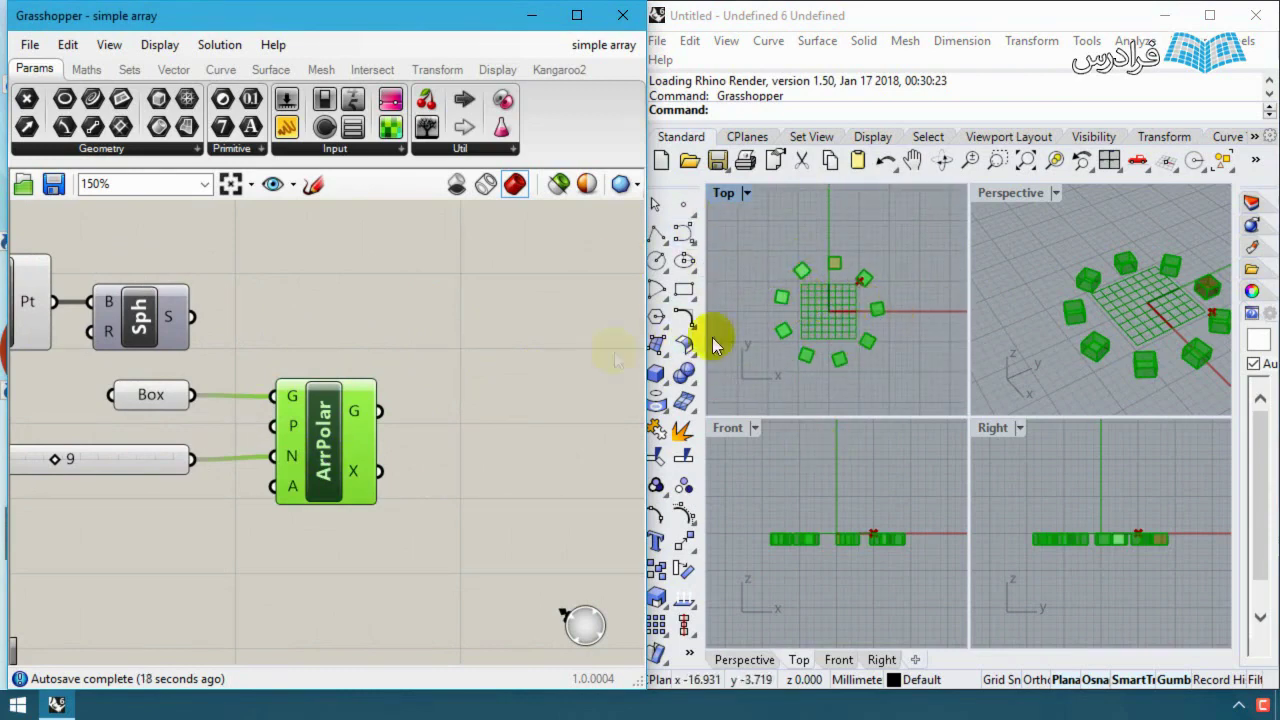
{"action": "right_click", "coordinate": [320, 450]}
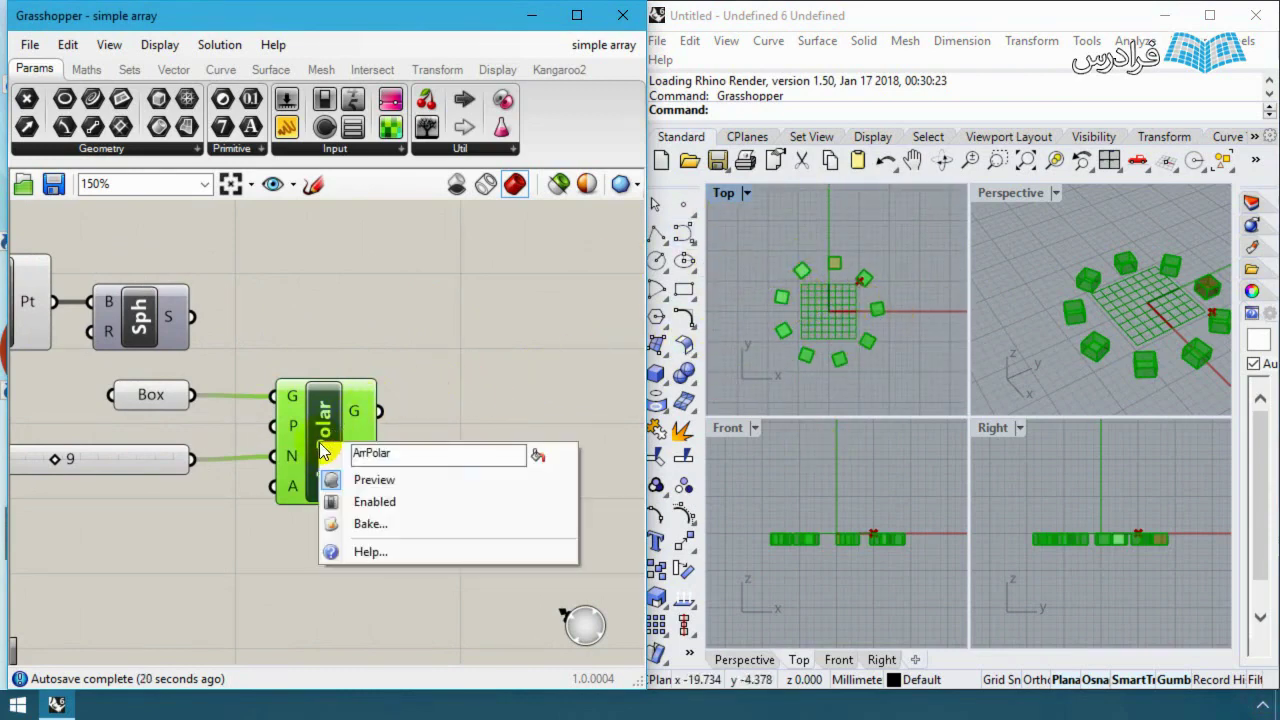
{"action": "left_click", "coordinate": [381, 525]}
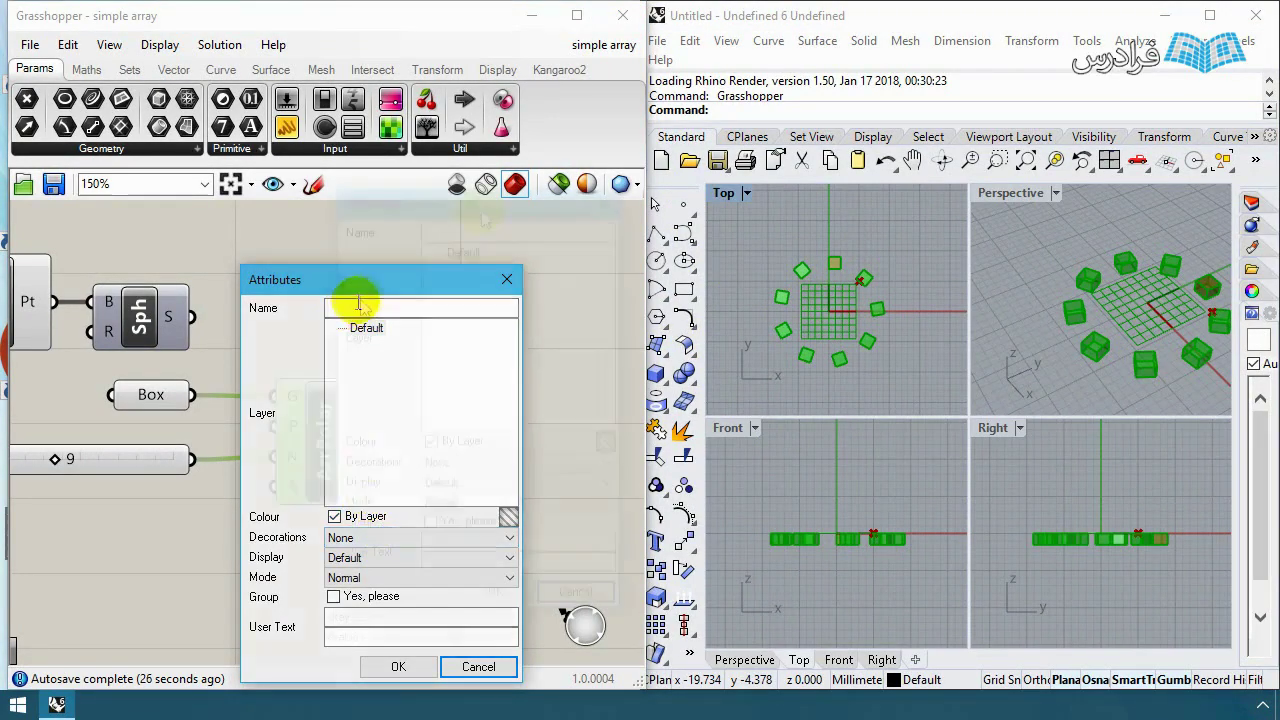
Step: Bake the array as a group with a custom green object colour instead of By Layer
{"action": "left_click_drag", "start_coordinate": [384, 286], "coordinate": [503, 221]}
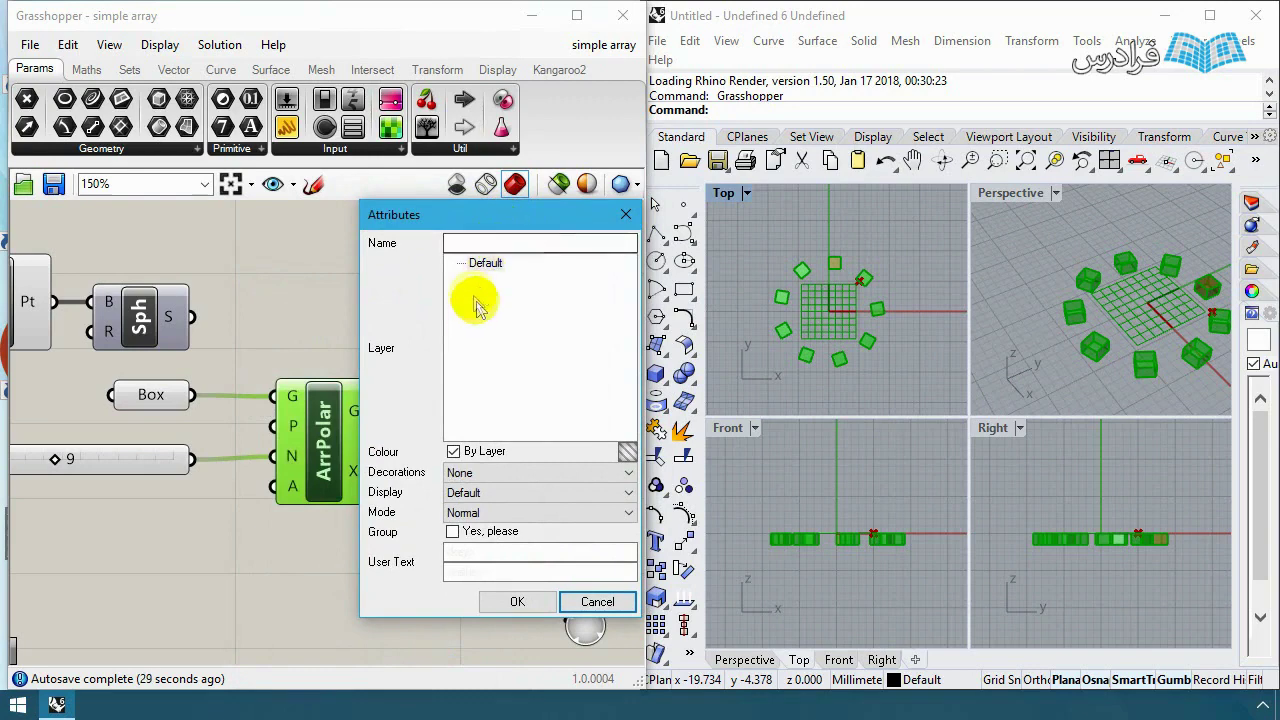
{"action": "left_click", "coordinate": [472, 455]}
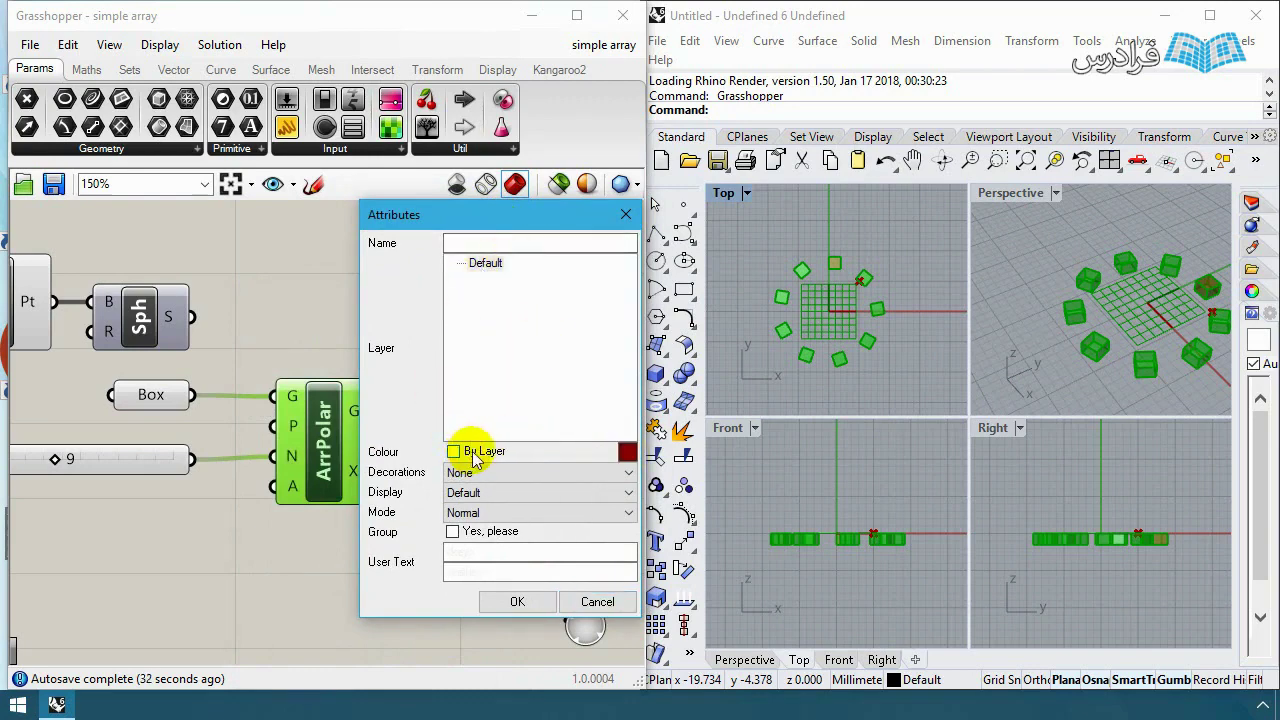
{"action": "left_click", "coordinate": [625, 452]}
{"action": "left_click_drag", "start_coordinate": [677, 565], "coordinate": [700, 565]}
{"action": "left_click", "coordinate": [490, 531]}
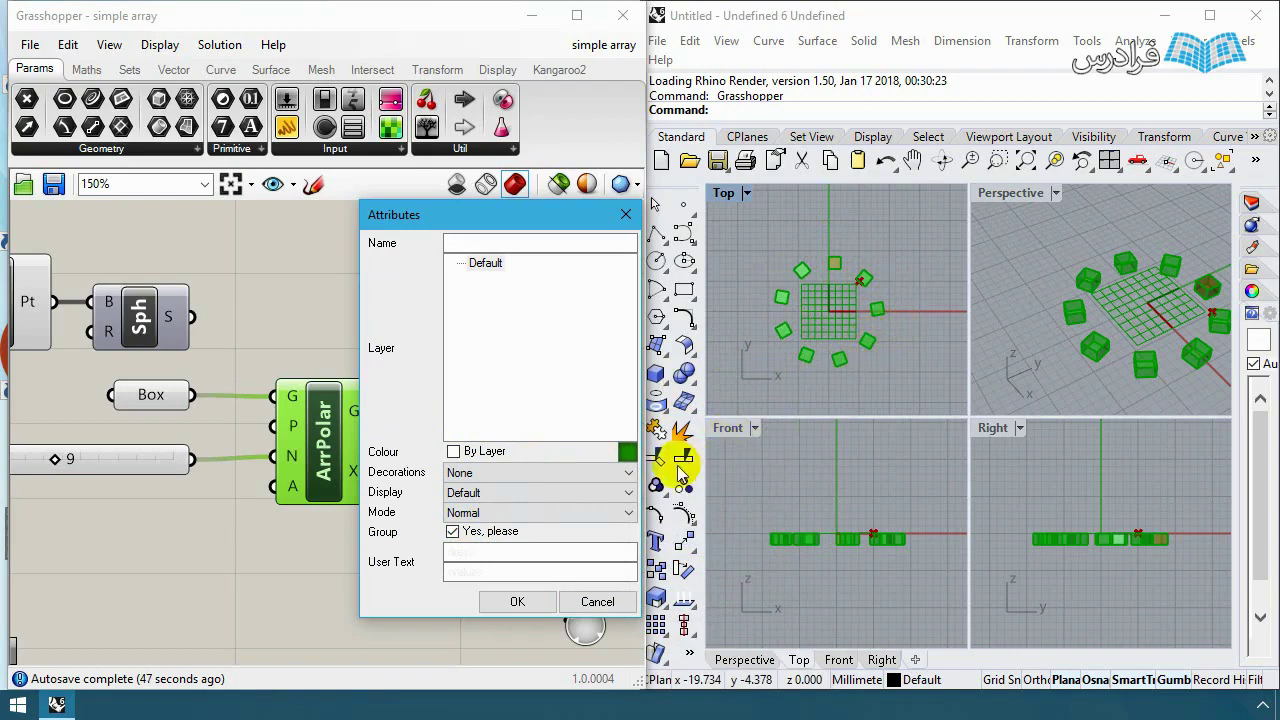
{"action": "left_click", "coordinate": [472, 553]}
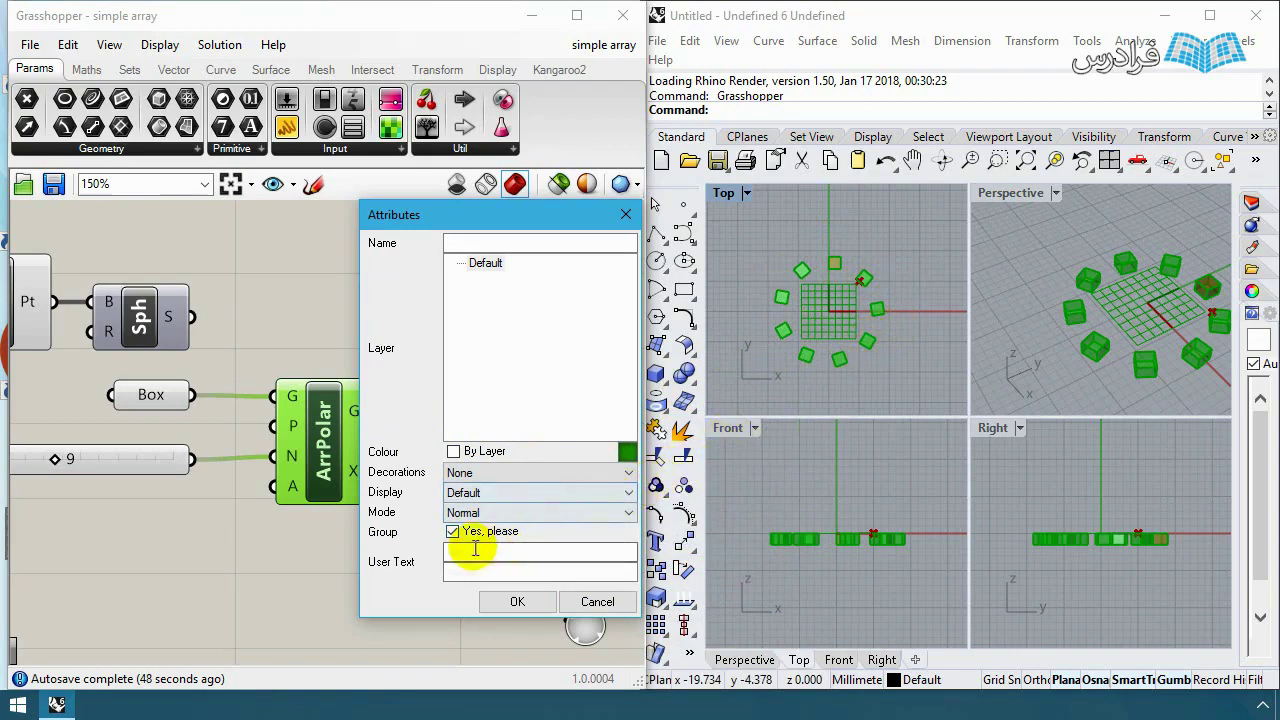
{"action": "left_click", "coordinate": [505, 601]}
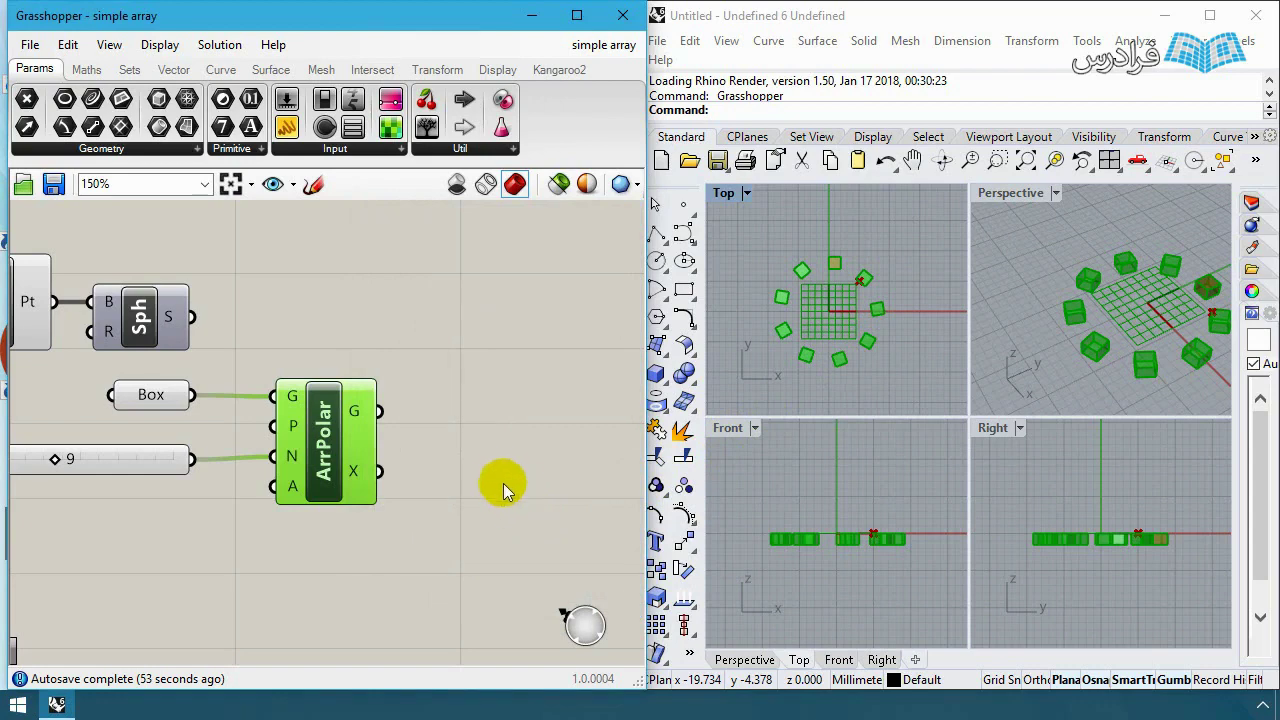
Step: Select the baked group of boxes and move it along the Y axis, away from the array preview
{"action": "scroll", "coordinate": [857, 277], "scroll_direction": "up", "scroll_amount": 5}
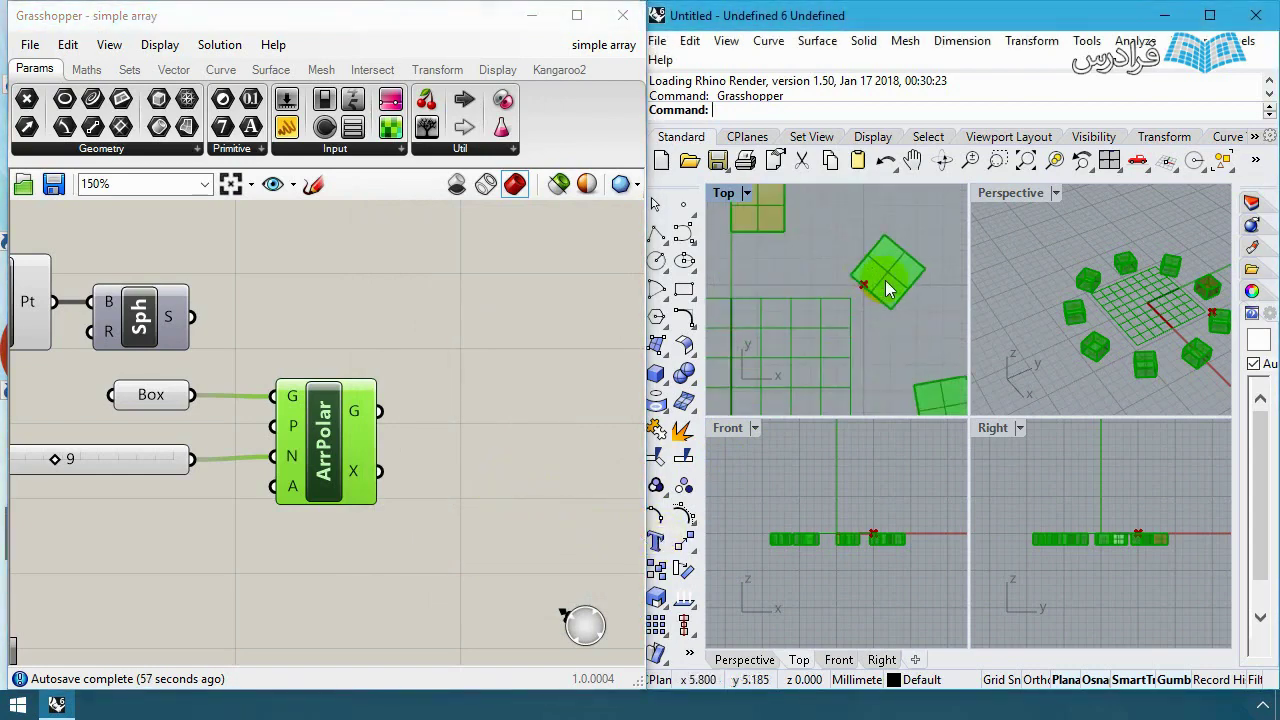
{"action": "left_click", "coordinate": [886, 289]}
{"action": "left_click", "coordinate": [1020, 240]}
{"action": "left_click", "coordinate": [1118, 308]}
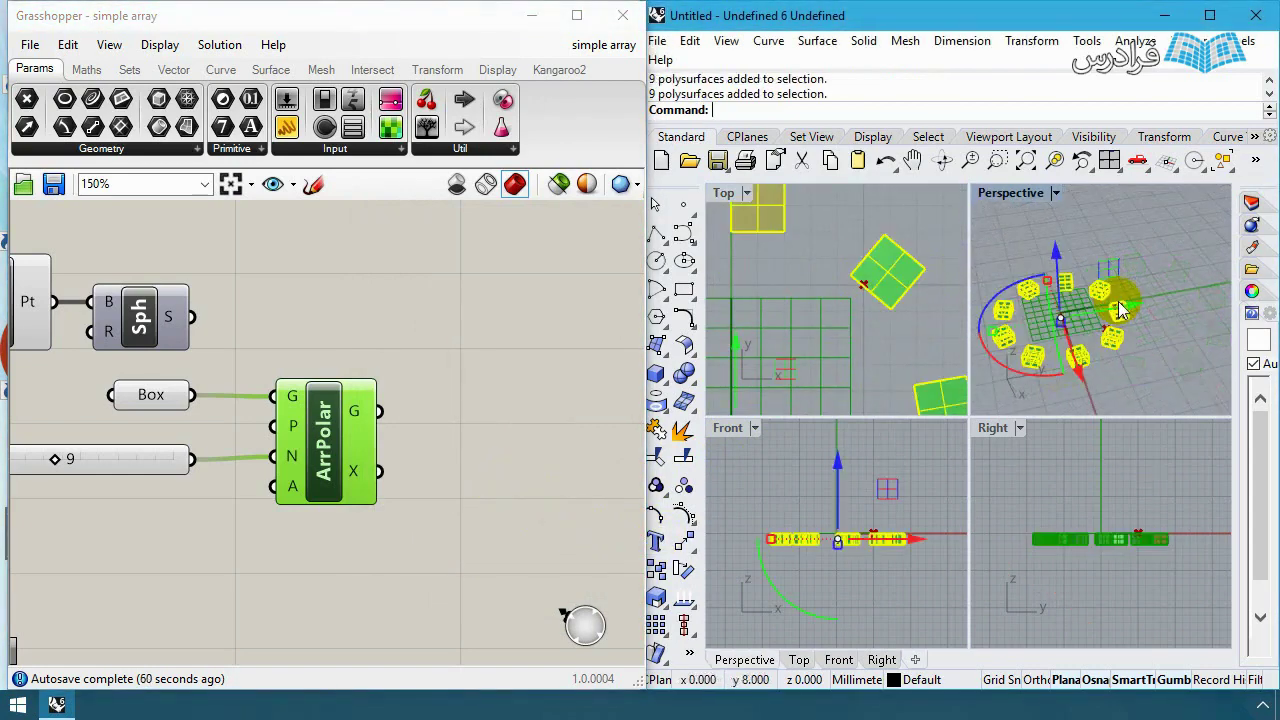
{"action": "mouse_move", "coordinate": [1105, 316]}
{"action": "left_mouse_down"}
{"action": "mouse_move", "coordinate": [1188, 258]}
{"action": "mouse_move", "coordinate": [1123, 308]}
{"action": "left_mouse_up"}
{"action": "key", "text": "Escape"}
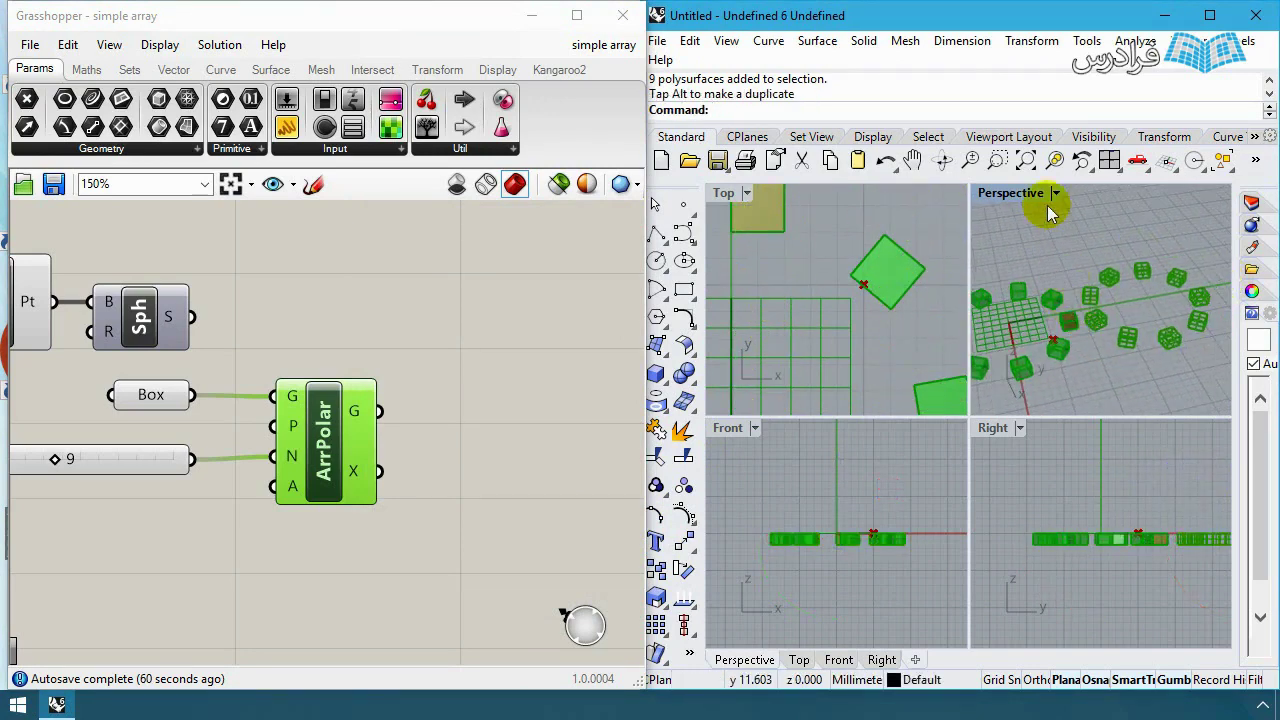
Step: Set the Perspective viewport to Shaded display and test selecting the baked group of boxes
{"action": "left_click", "coordinate": [1054, 195]}
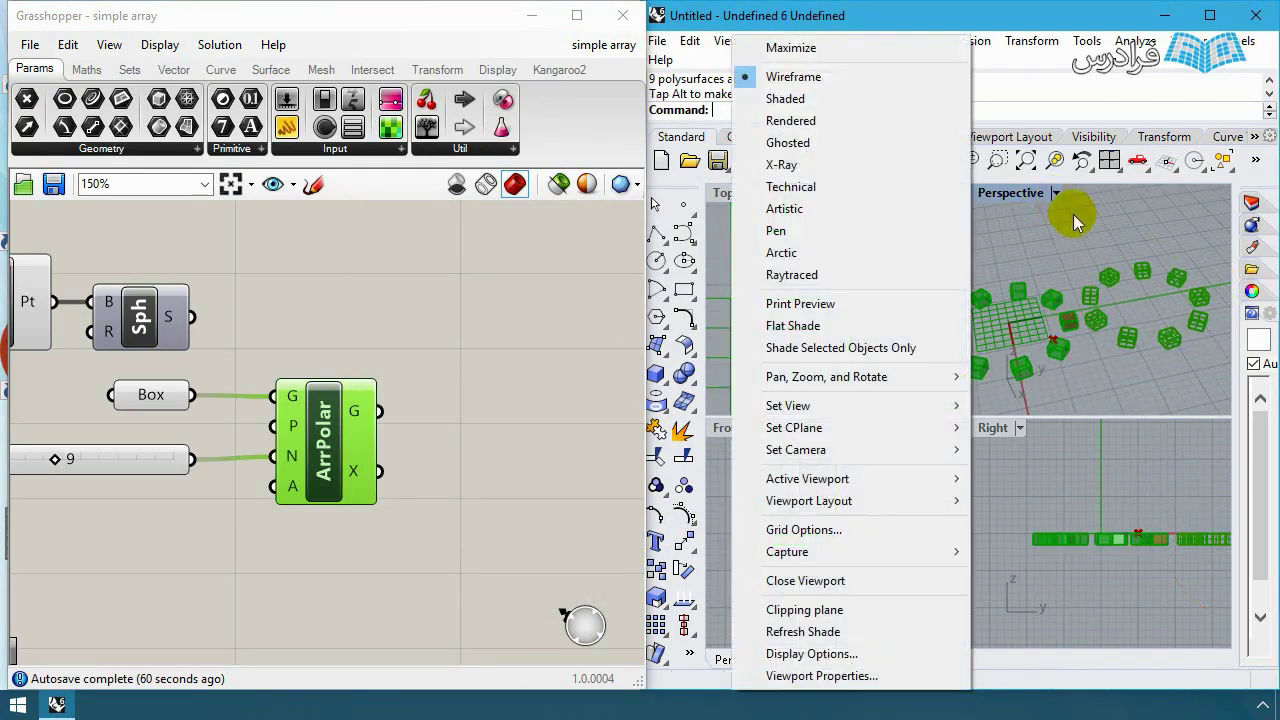
{"action": "left_click", "coordinate": [903, 99]}
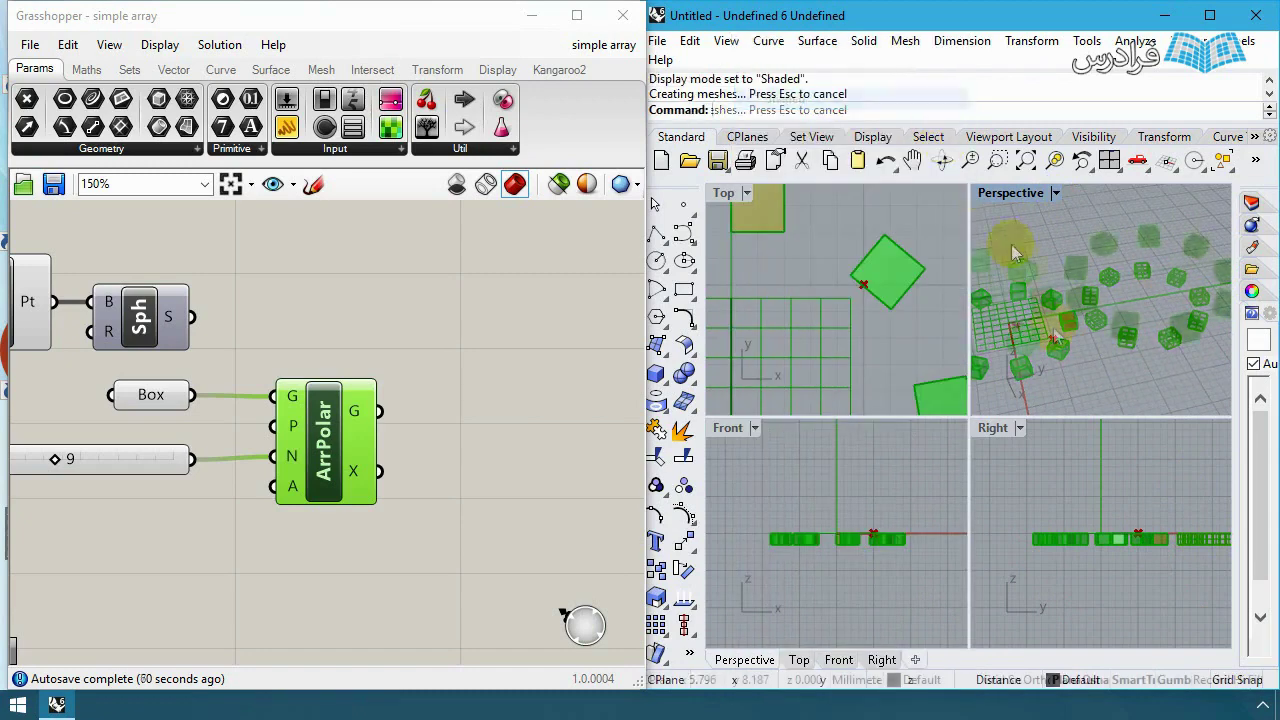
{"action": "left_click", "coordinate": [1133, 335]}
{"action": "left_click", "coordinate": [1089, 231]}
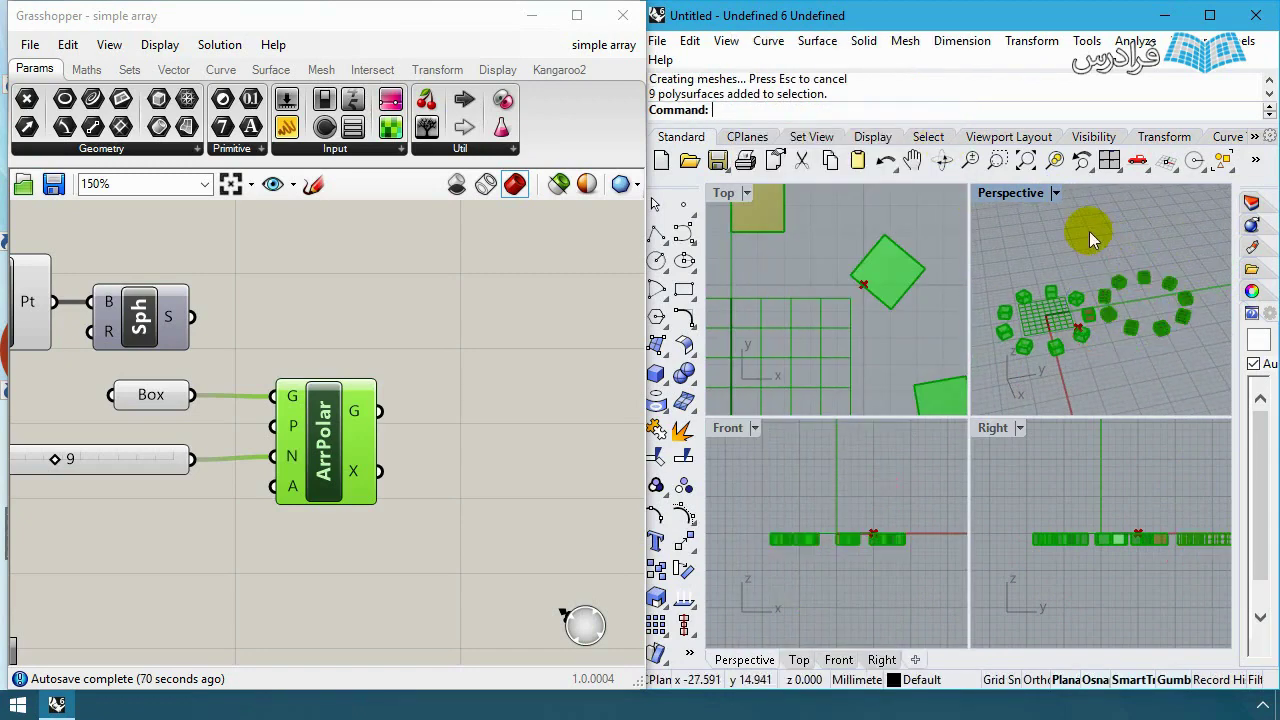
{"action": "left_click", "coordinate": [1146, 279]}
{"action": "left_click", "coordinate": [1085, 302]}
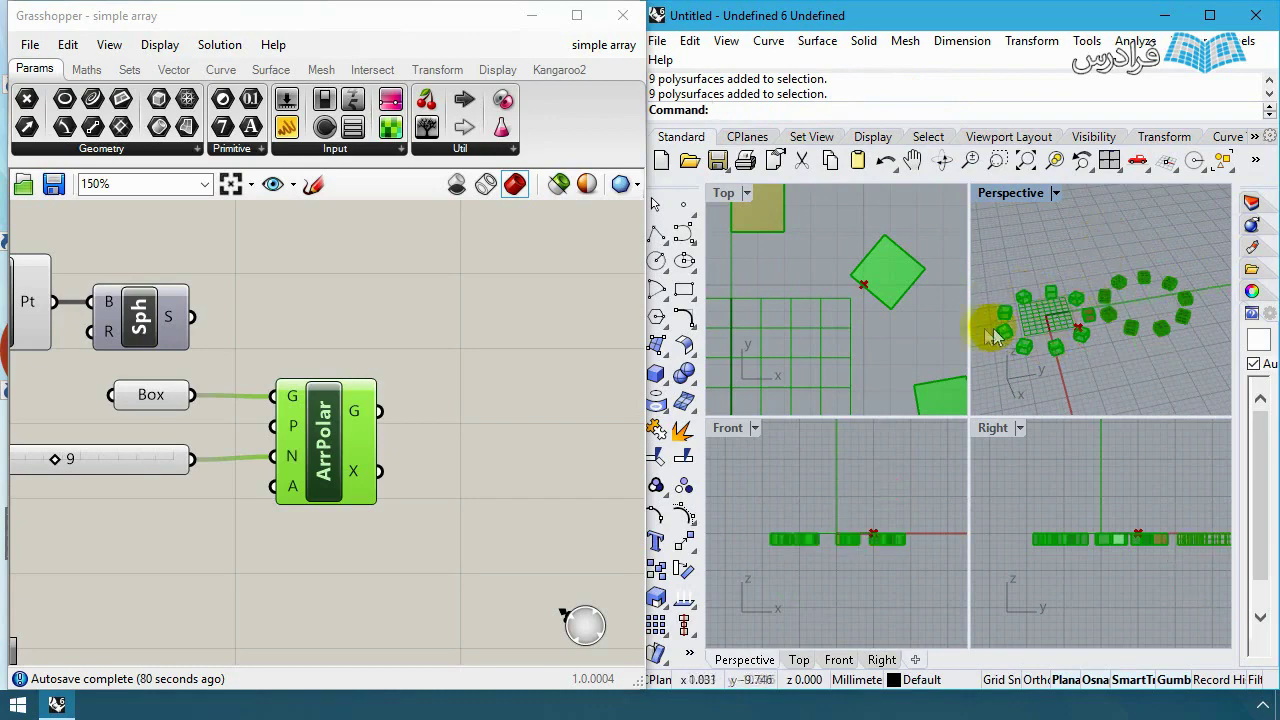
Step: Set the Count slider feeding ArrPolar to 17
{"action": "left_click", "coordinate": [489, 340]}
{"action": "right_click_drag", "start_coordinate": [420, 346], "coordinate": [471, 364]}
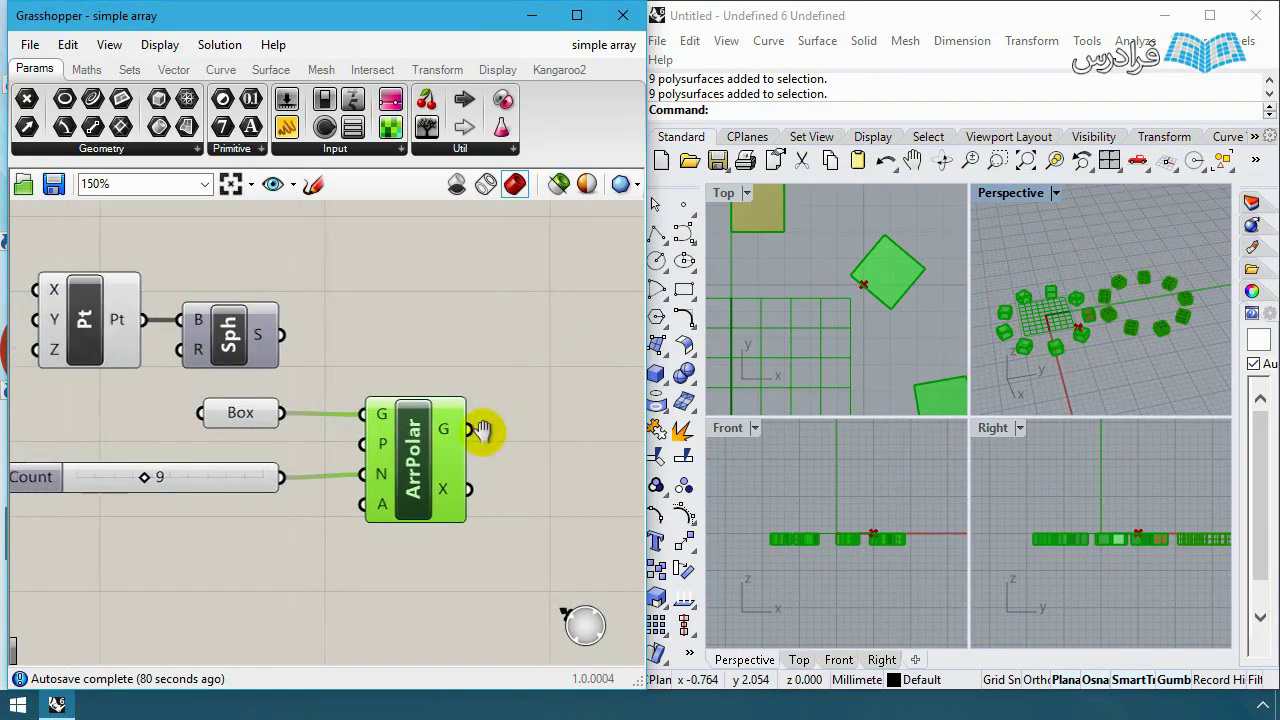
{"action": "left_click_drag", "start_coordinate": [160, 476], "coordinate": [219, 468]}
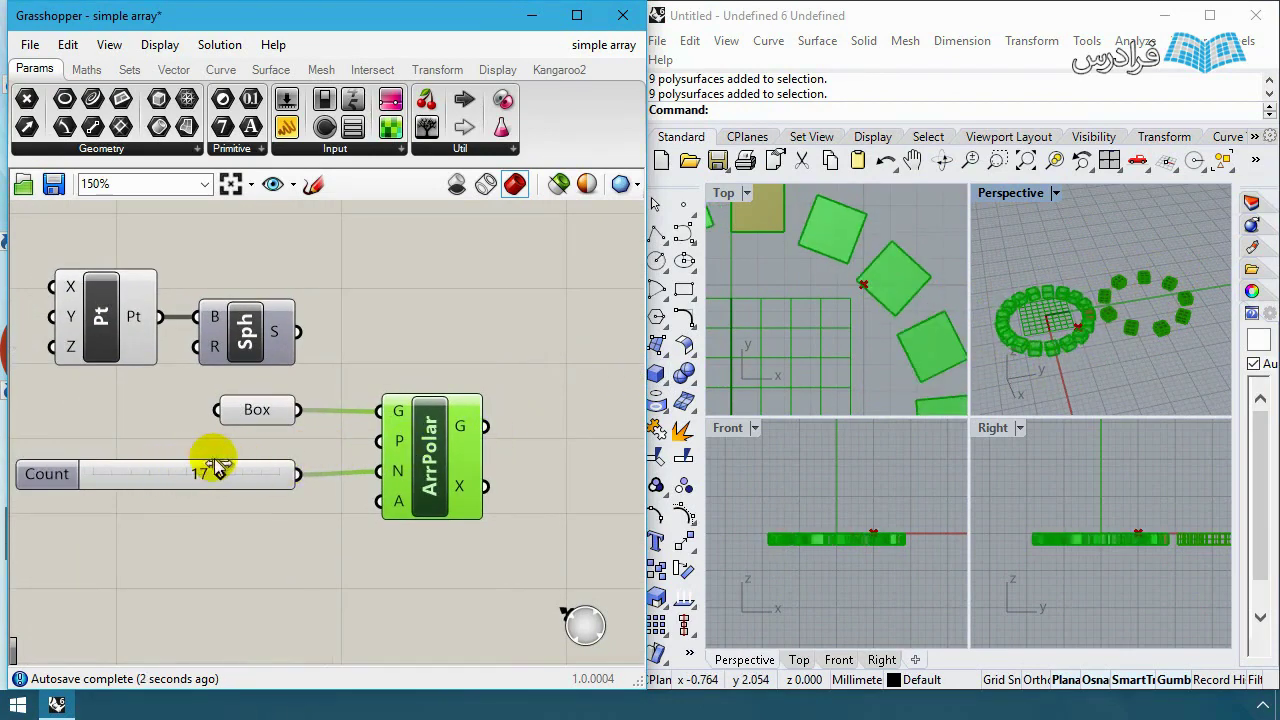
Step: Select and examine the baked boxes up close in the Perspective viewport
{"action": "left_click", "coordinate": [1146, 311]}
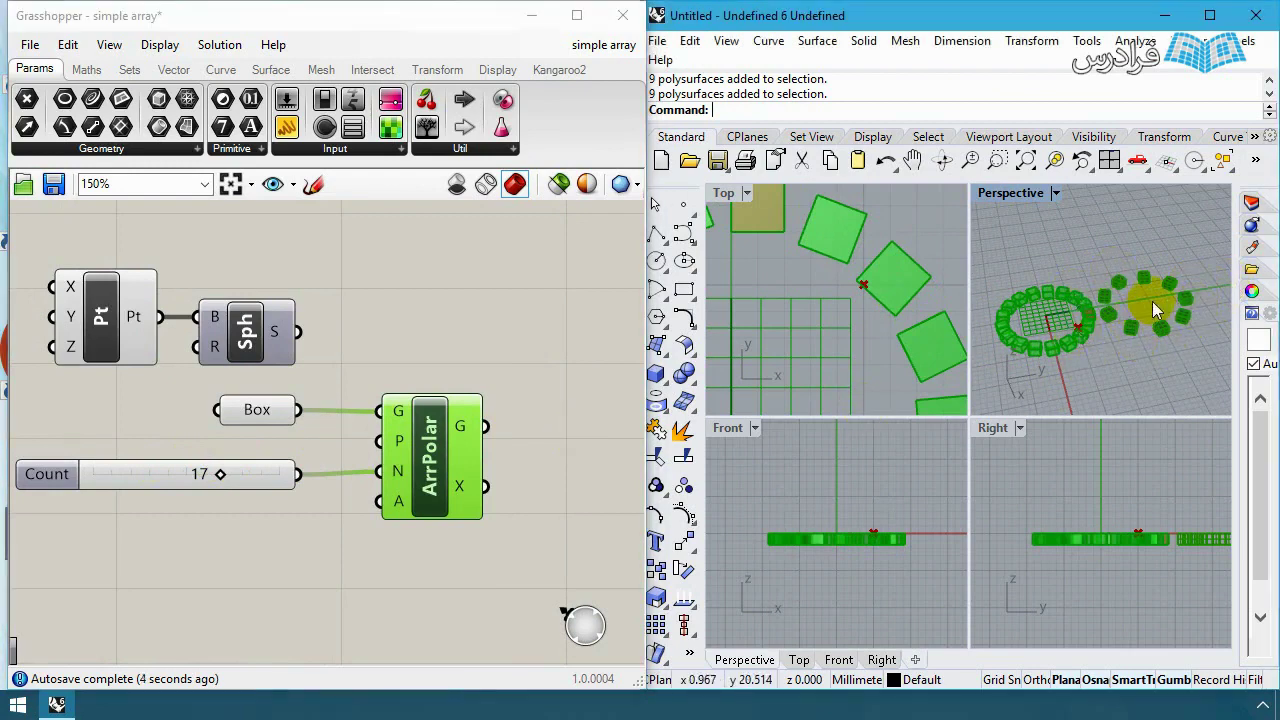
{"action": "scroll", "coordinate": [1150, 305], "scroll_direction": "up", "scroll_amount": 3}
{"action": "right_click_drag", "start_coordinate": [1140, 338], "coordinate": [1122, 280]}
{"action": "scroll", "coordinate": [1124, 280], "scroll_direction": "down", "scroll_amount": 5}
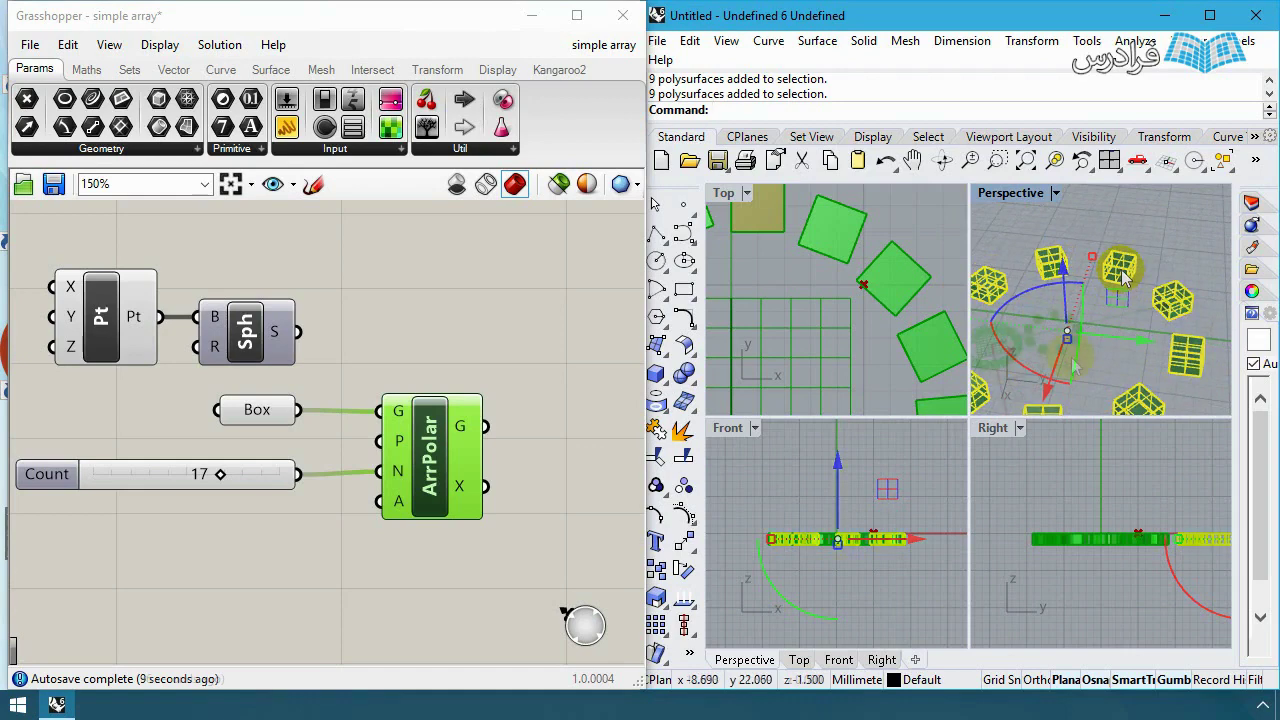
{"action": "key", "text": "Escape"}
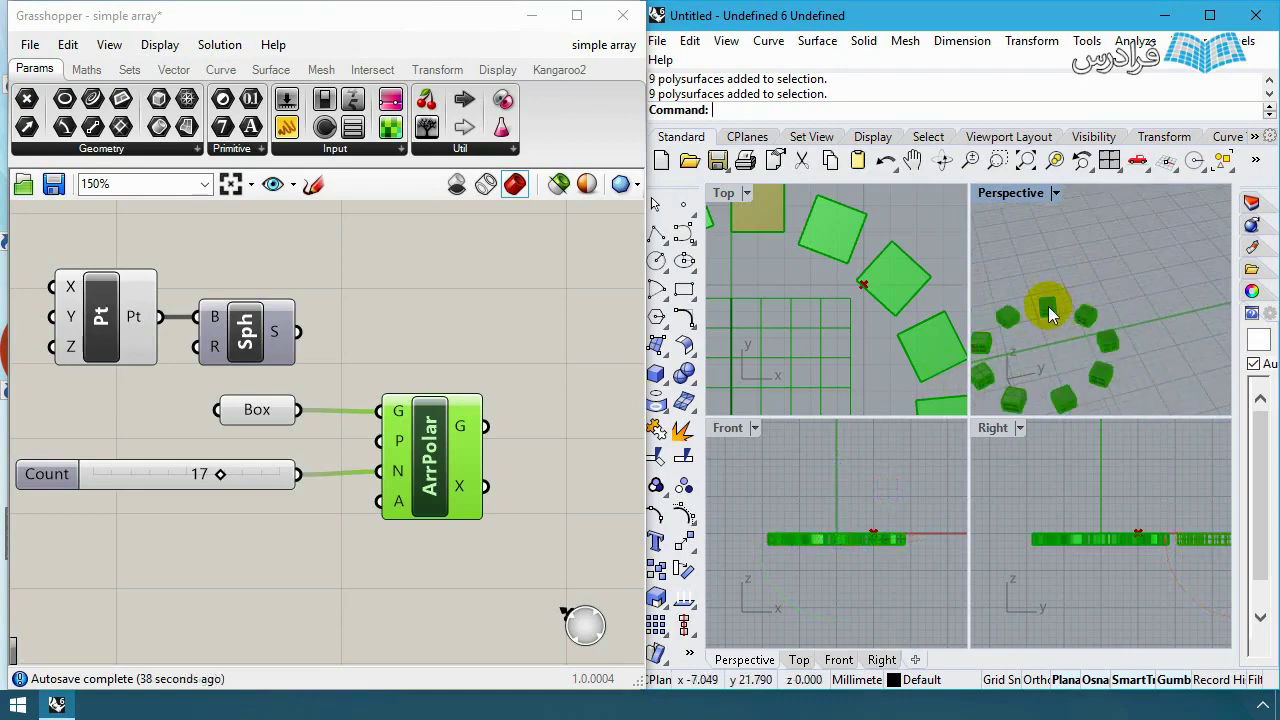
{"action": "left_click", "coordinate": [1048, 303]}
{"action": "scroll", "coordinate": [1048, 303], "scroll_direction": "up", "scroll_amount": 3}
Step: Deselect the ArrPolar component and align the Grasshopper window with the left edge of the screen
{"action": "left_click", "coordinate": [425, 296]}
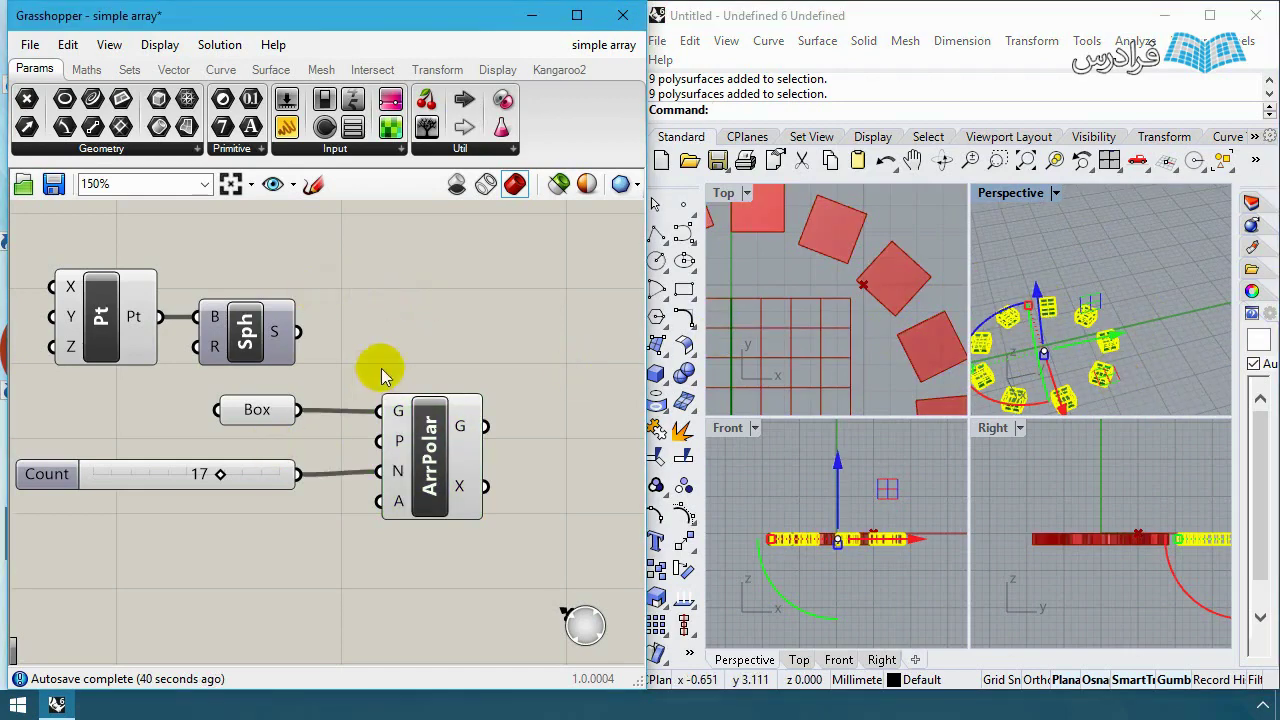
{"action": "right_click_drag", "start_coordinate": [467, 339], "coordinate": [455, 334]}
{"action": "scroll", "coordinate": [460, 334], "scroll_direction": "down", "scroll_amount": 2}
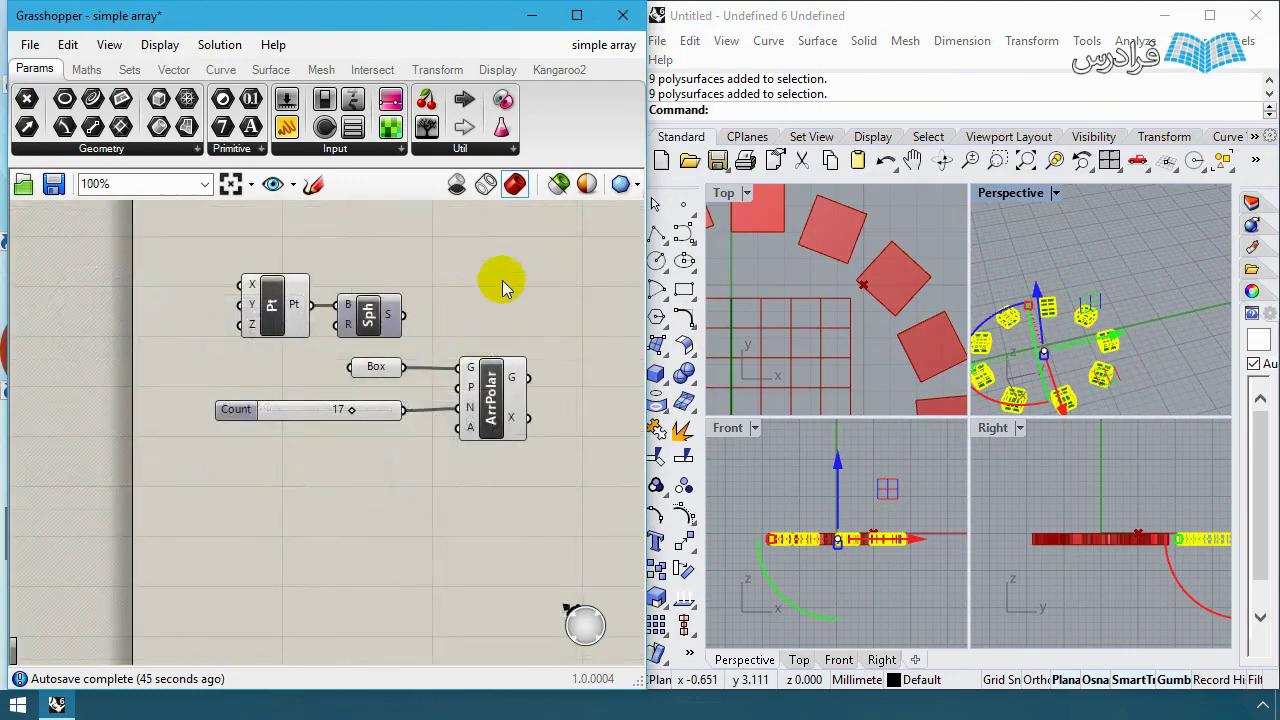
{"action": "left_click_drag", "start_coordinate": [448, 22], "coordinate": [12, 10]}
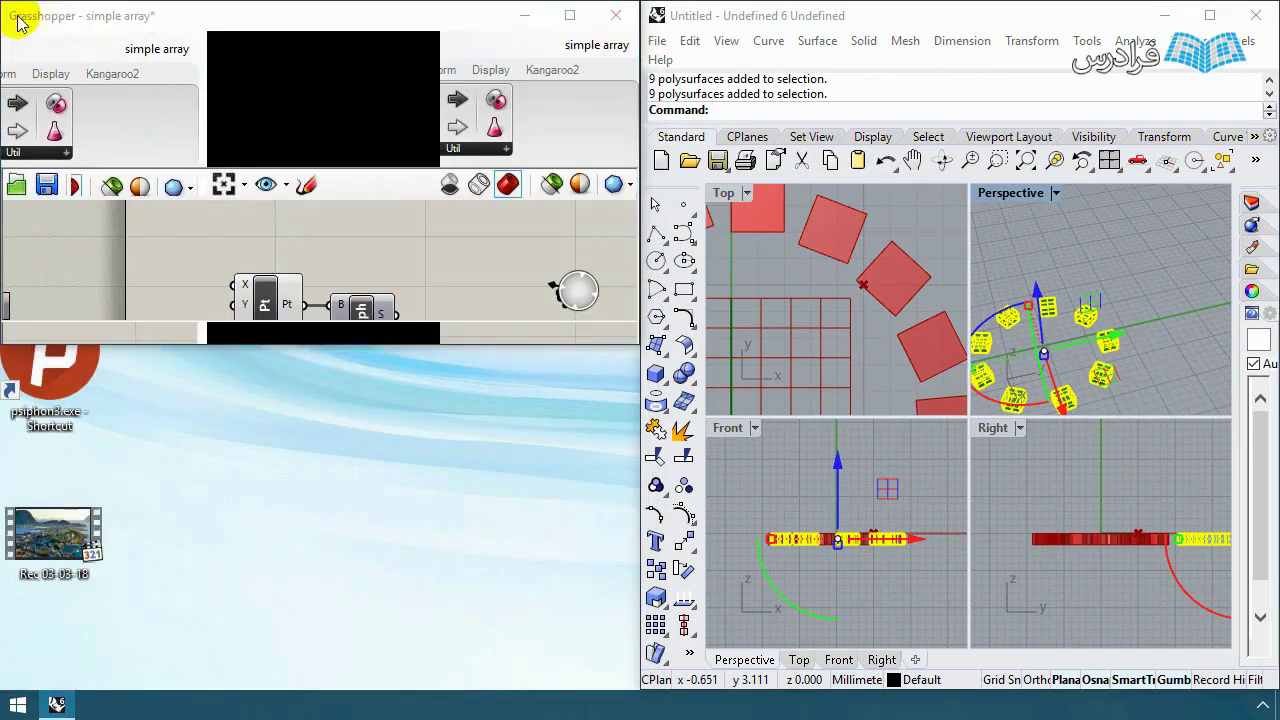
{"action": "left_click_drag", "start_coordinate": [88, 22], "coordinate": [3, 100]}
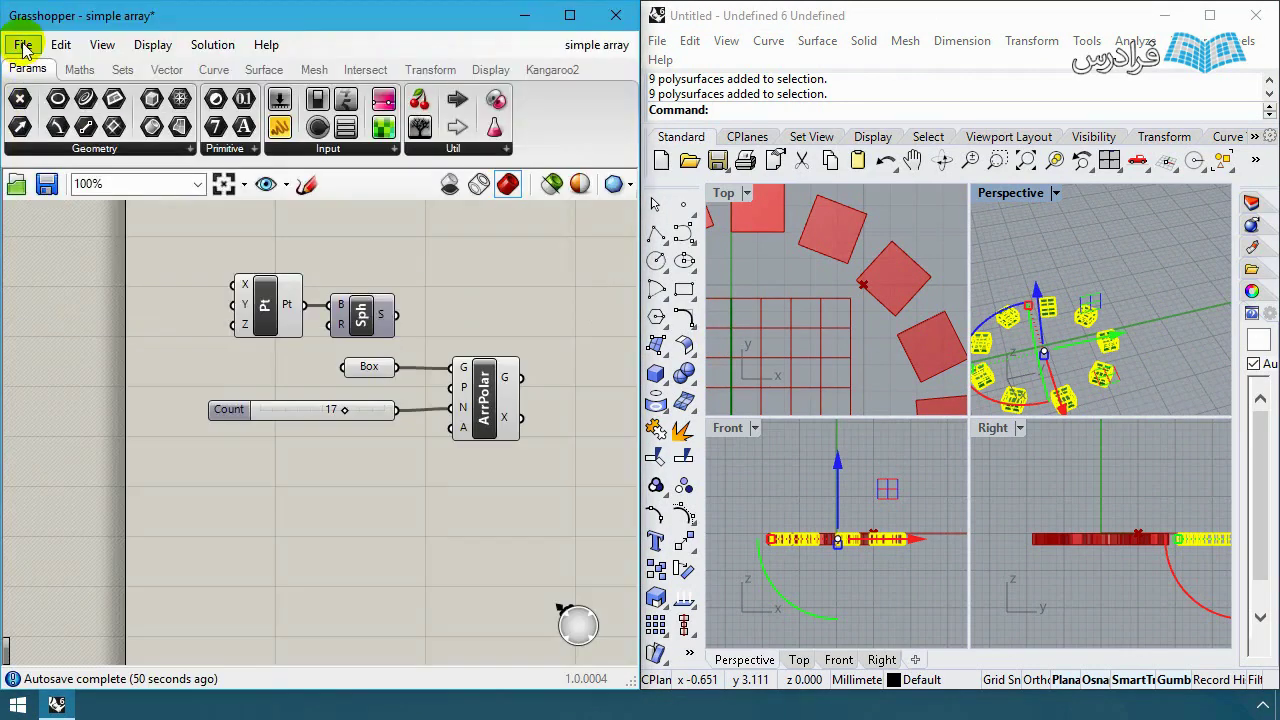
{"action": "left_click", "coordinate": [22, 44]}
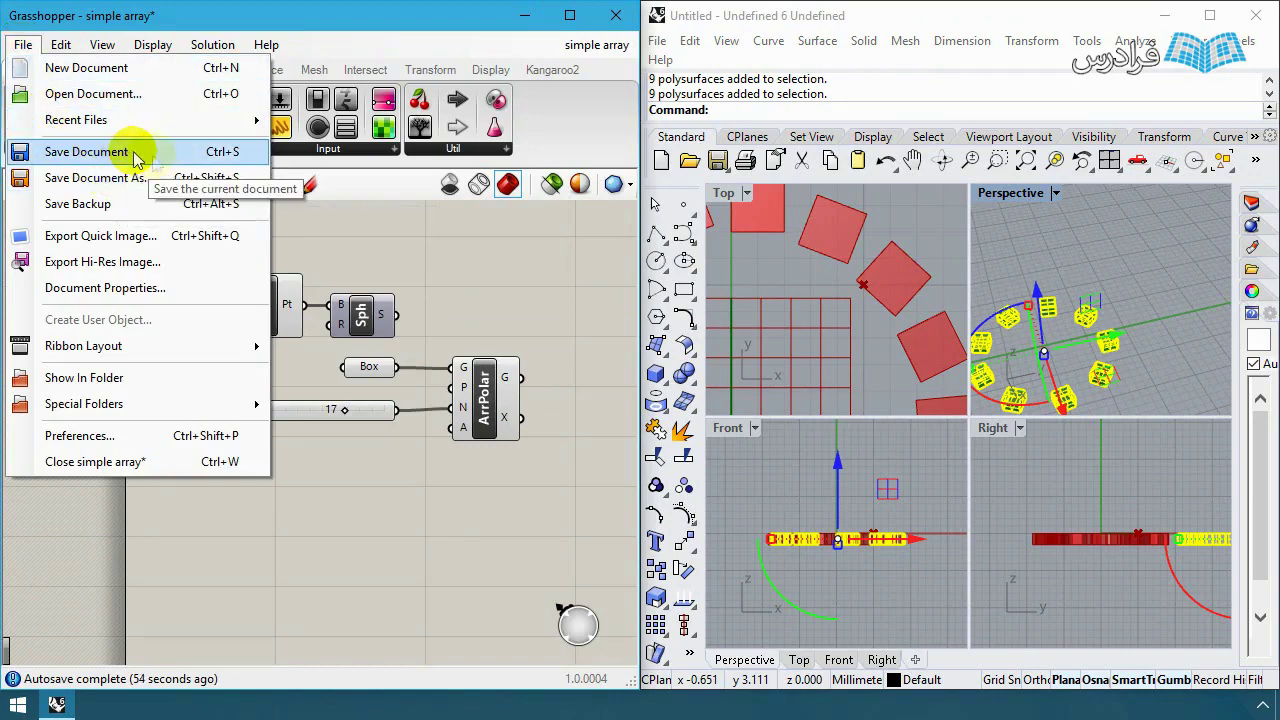
{"action": "key", "text": "Escape"}
{"action": "left_click", "coordinate": [58, 45]}
{"action": "left_click", "coordinate": [18, 46]}
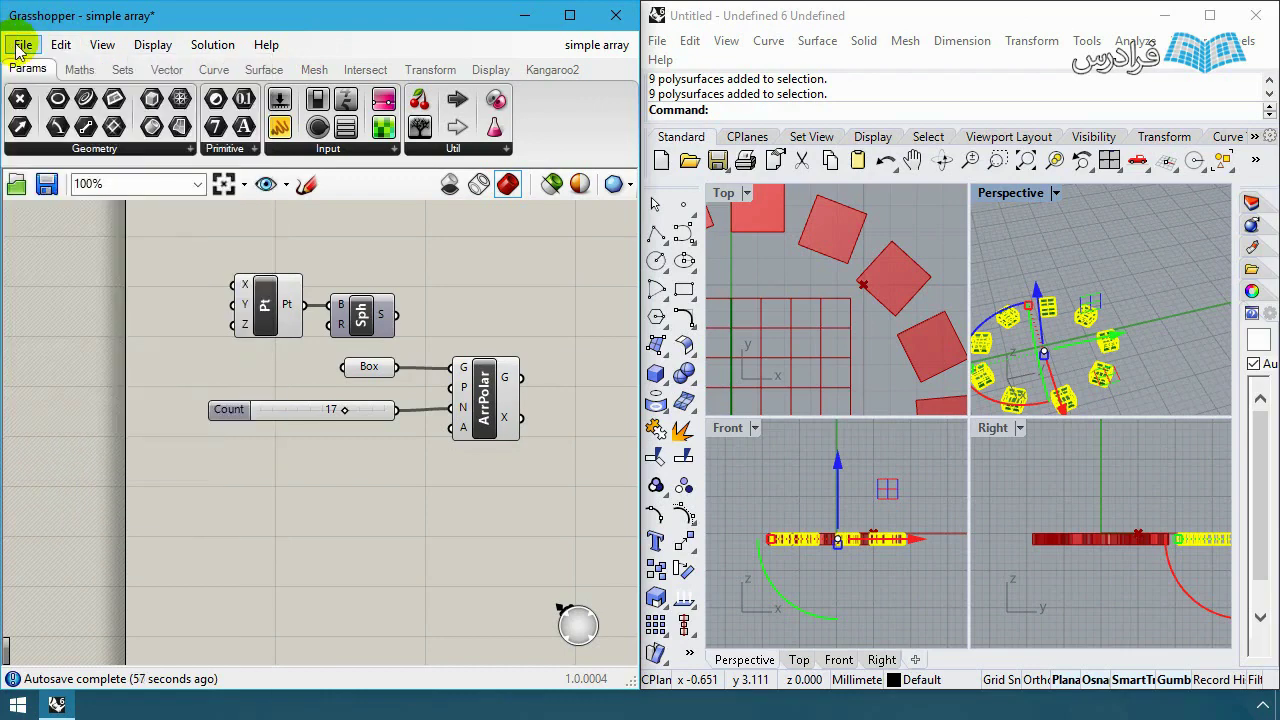
{"action": "left_click", "coordinate": [20, 46]}
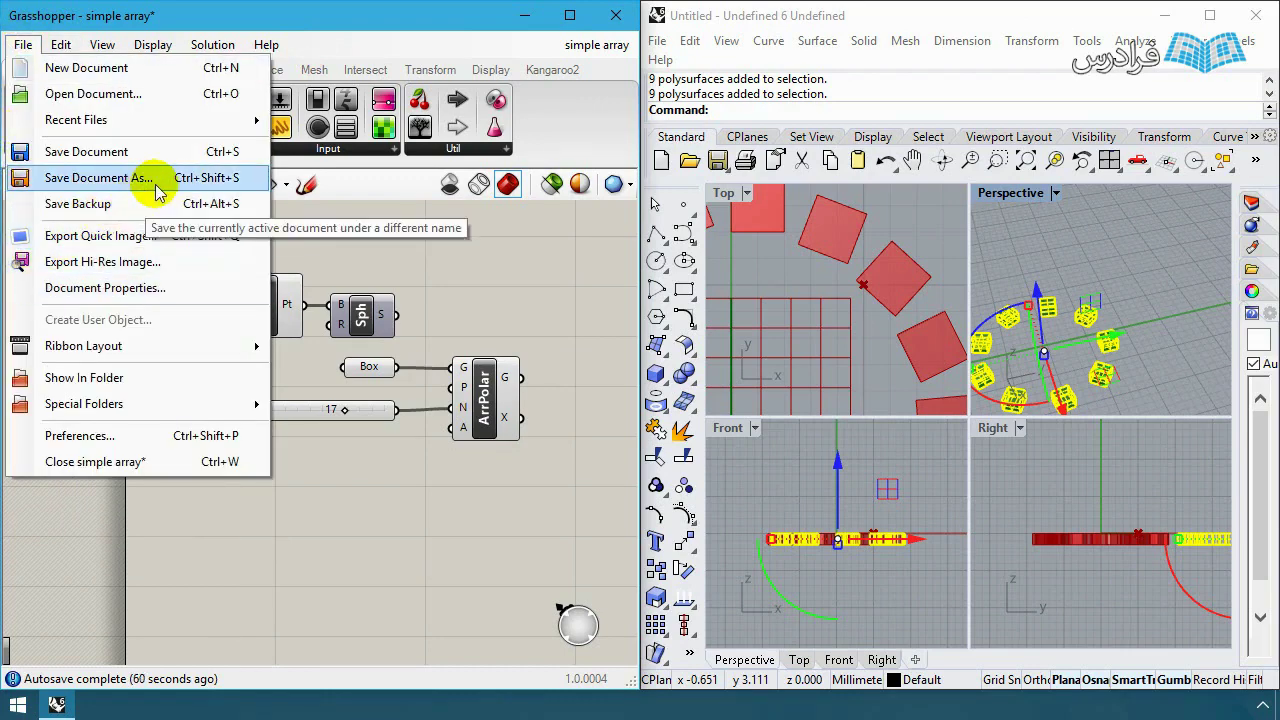
Step: Save the Grasshopper definition under the new name test-save as a Grasshopper Binary (*.gh) file
{"action": "left_click", "coordinate": [103, 27]}
{"action": "left_click", "coordinate": [22, 44]}
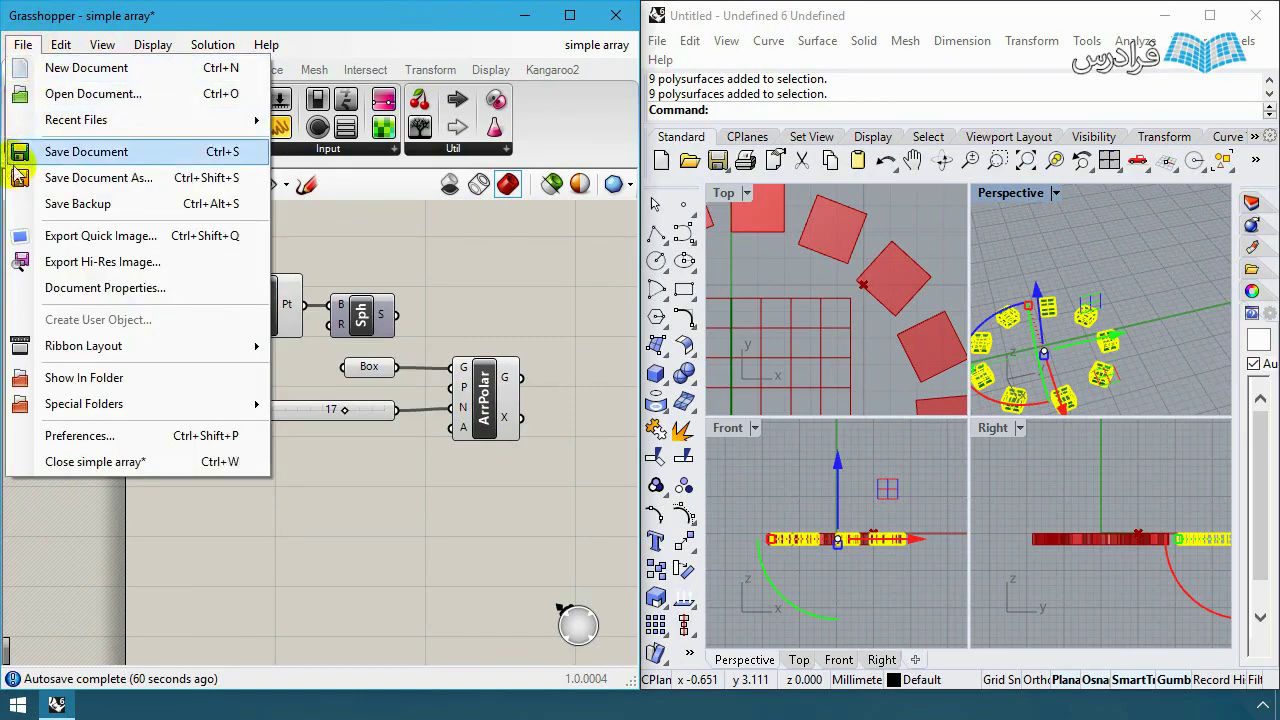
{"action": "left_click", "coordinate": [60, 177]}
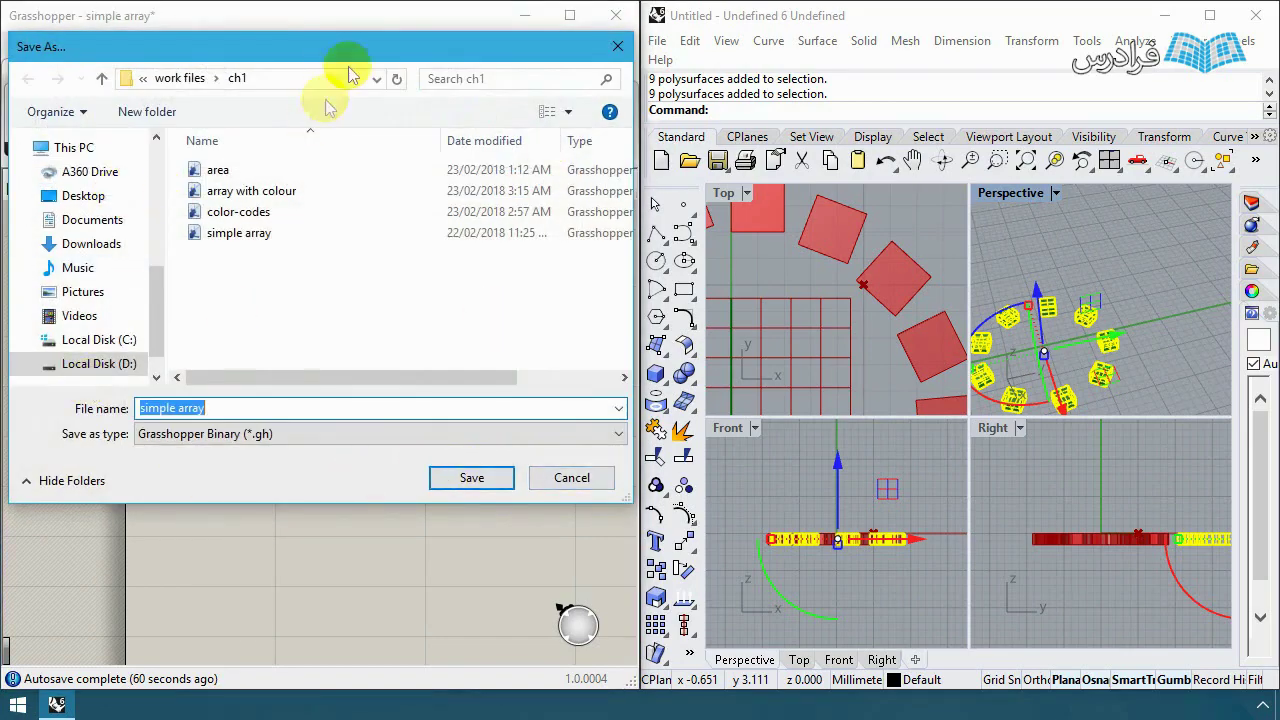
{"action": "left_click_drag", "start_coordinate": [375, 59], "coordinate": [720, 160]}
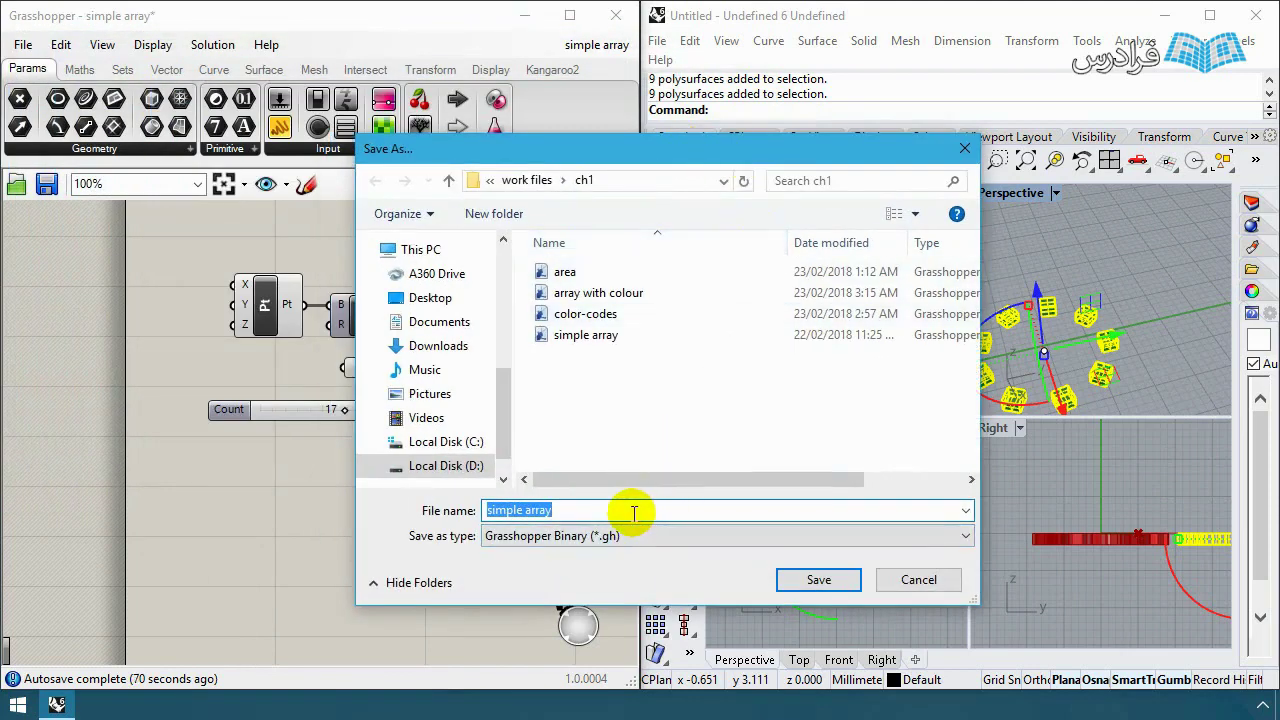
{"action": "type", "text": "test-save"}
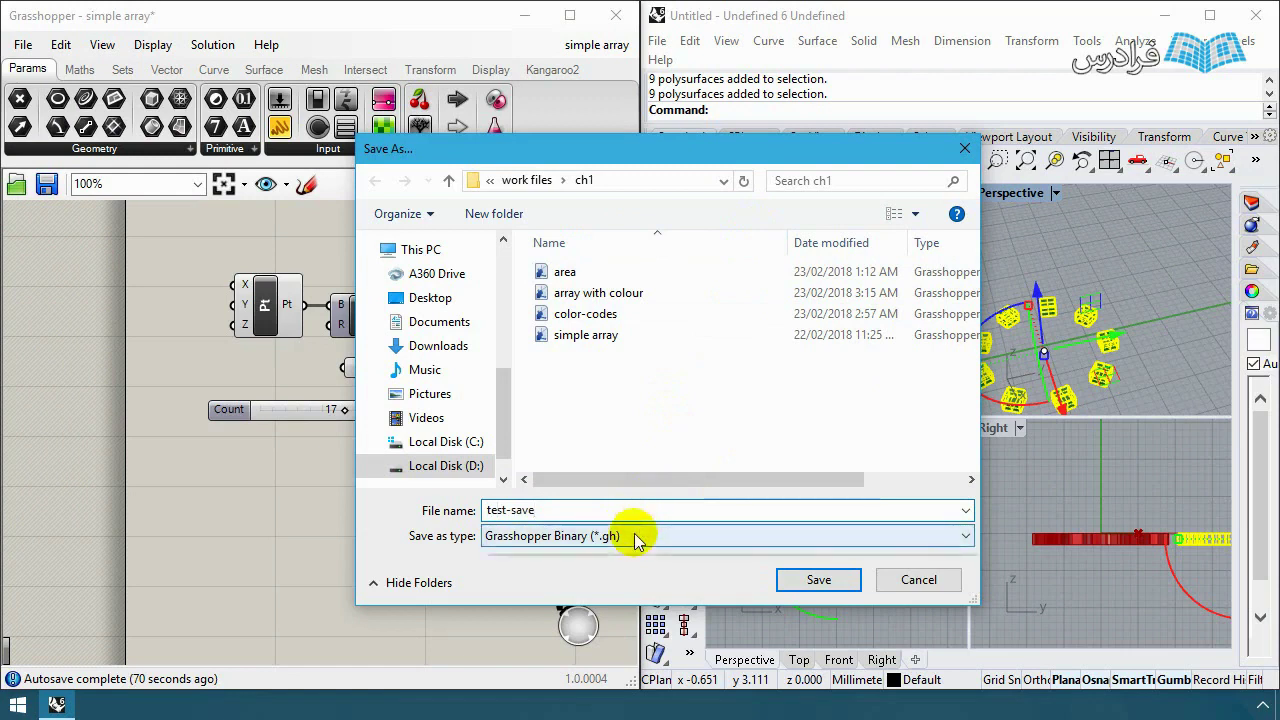
{"action": "left_click", "coordinate": [565, 536]}
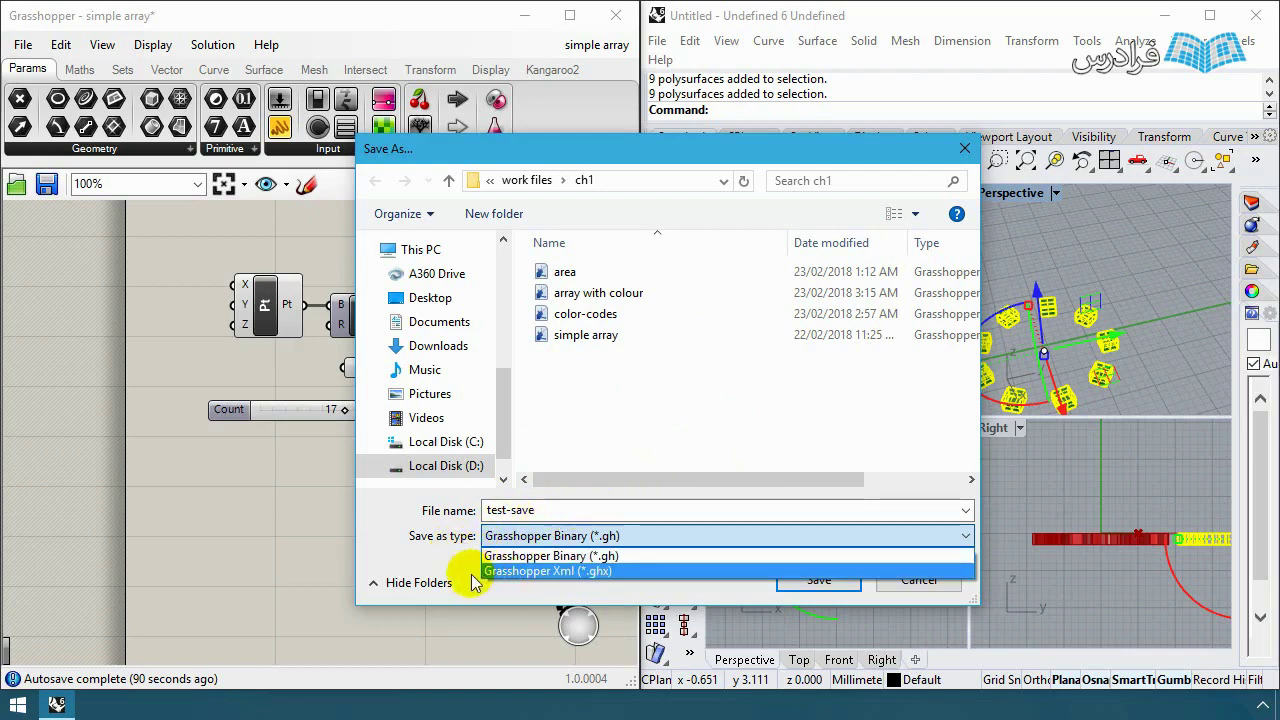
{"action": "left_click", "coordinate": [430, 533]}
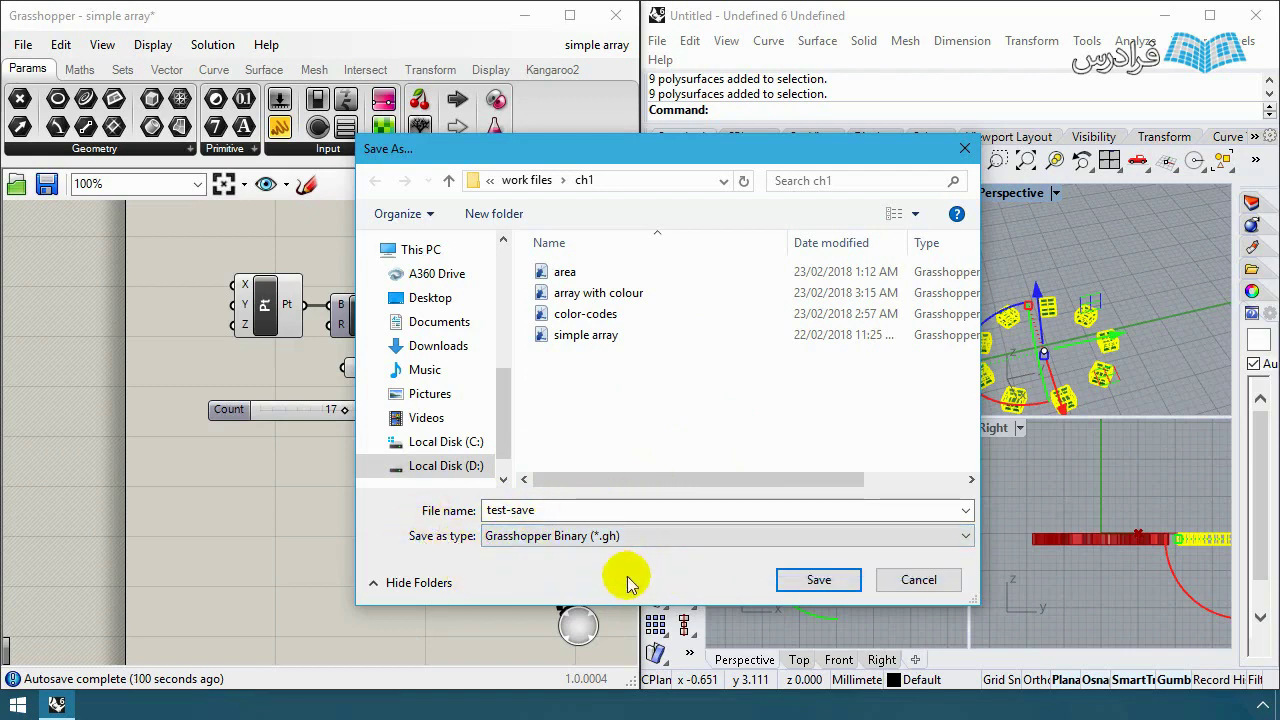
{"action": "left_click", "coordinate": [817, 581]}
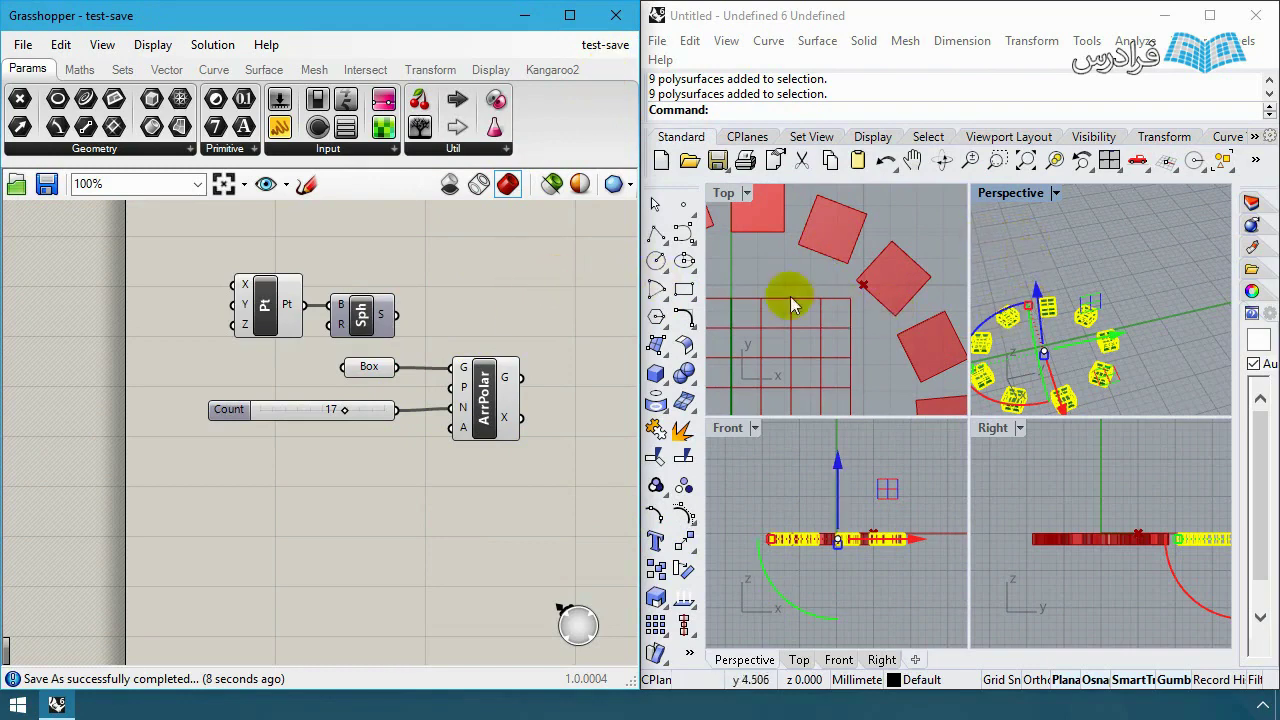
Step: Switch to Rhino, clear the selection of baked boxes and draw a tall solid box beyond their ring in the Perspective viewport
{"action": "right_click_drag", "start_coordinate": [300, 466], "coordinate": [247, 455]}
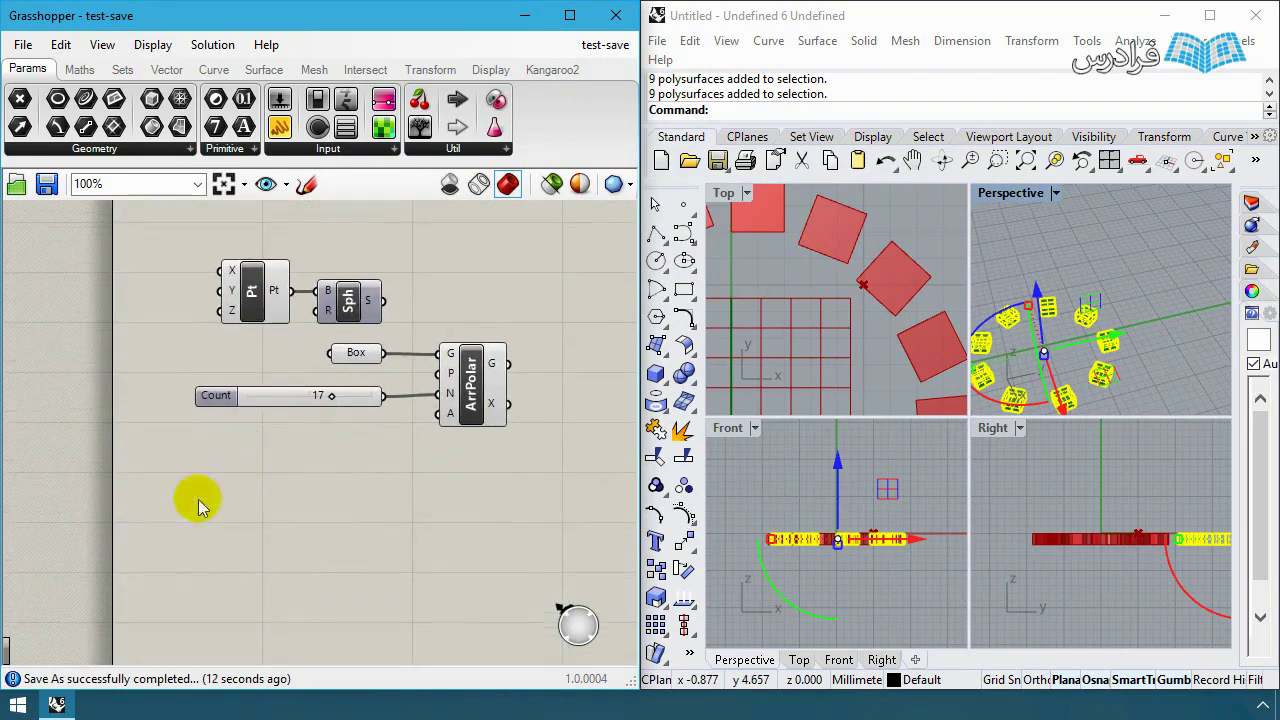
{"action": "left_click", "coordinate": [1122, 260]}
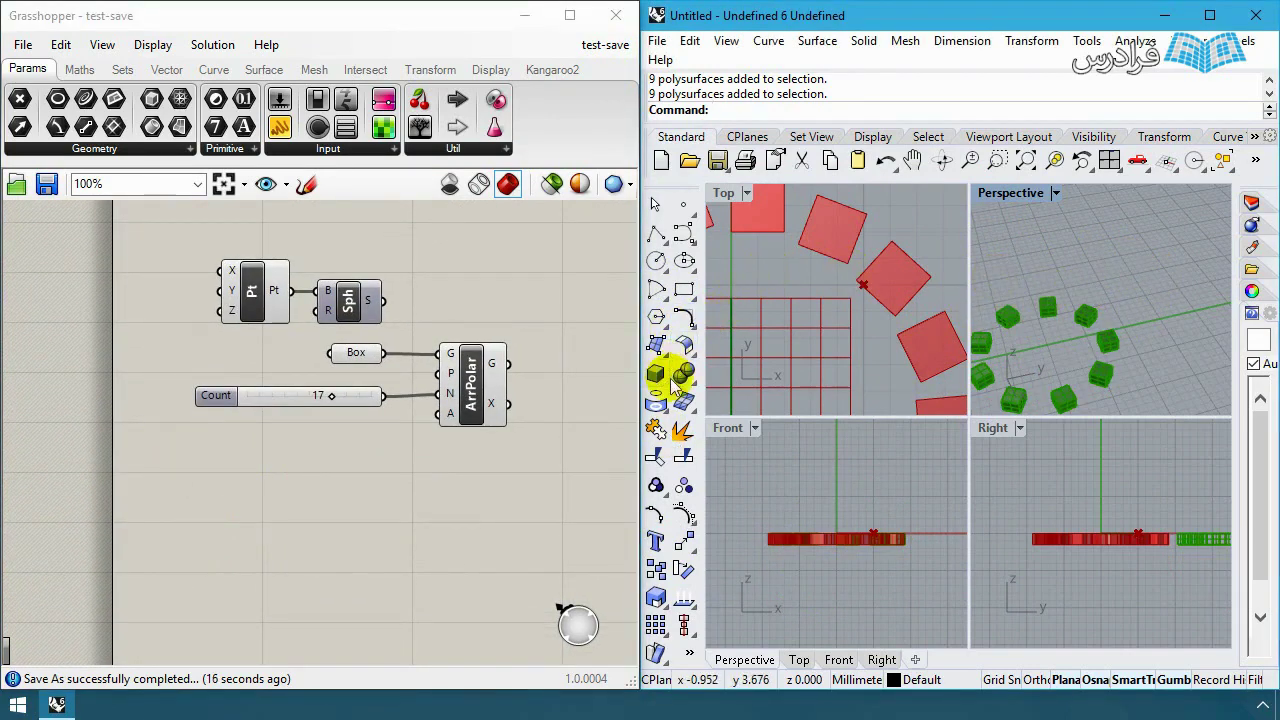
{"action": "left_click", "coordinate": [657, 374]}
{"action": "left_click", "coordinate": [1108, 246]}
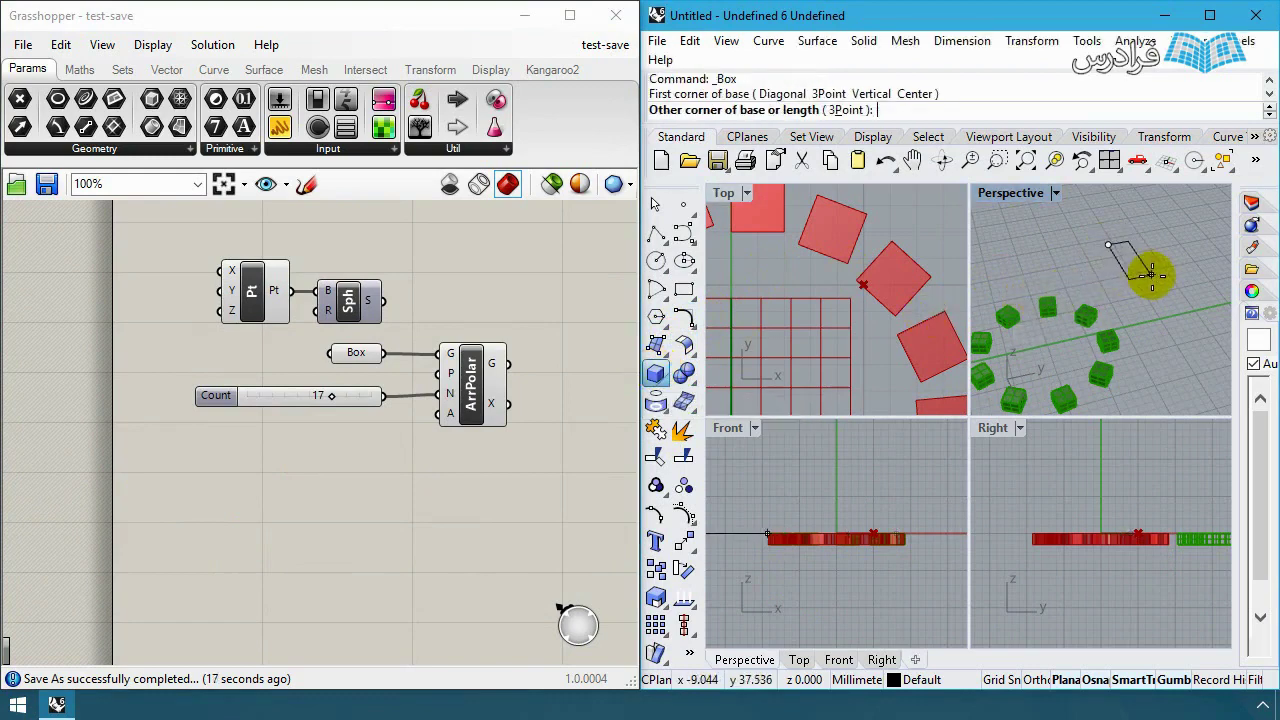
{"action": "left_click", "coordinate": [1160, 286]}
{"action": "left_click", "coordinate": [1126, 289]}
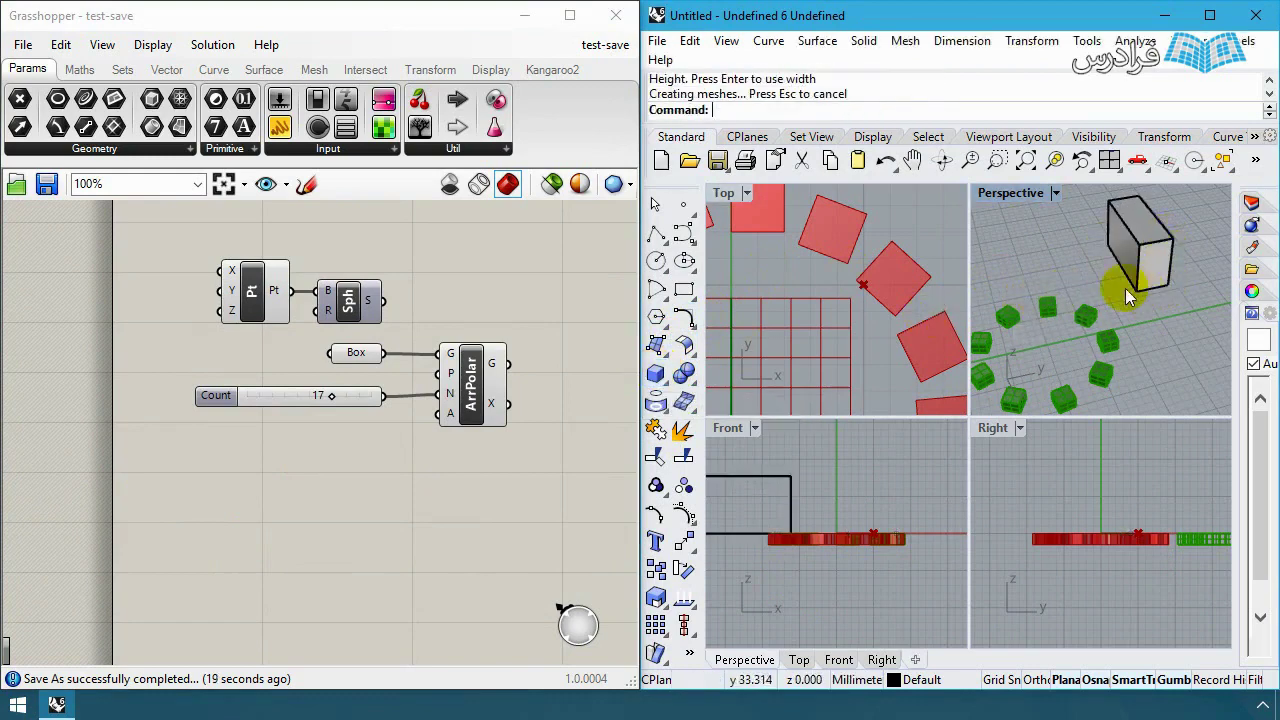
Step: Add a Geometry parameter below the Count slider on the Grasshopper canvas and reference the selected Rhino box as its one geometry
{"action": "left_click", "coordinate": [1128, 236]}
{"action": "double_click", "coordinate": [299, 473]}
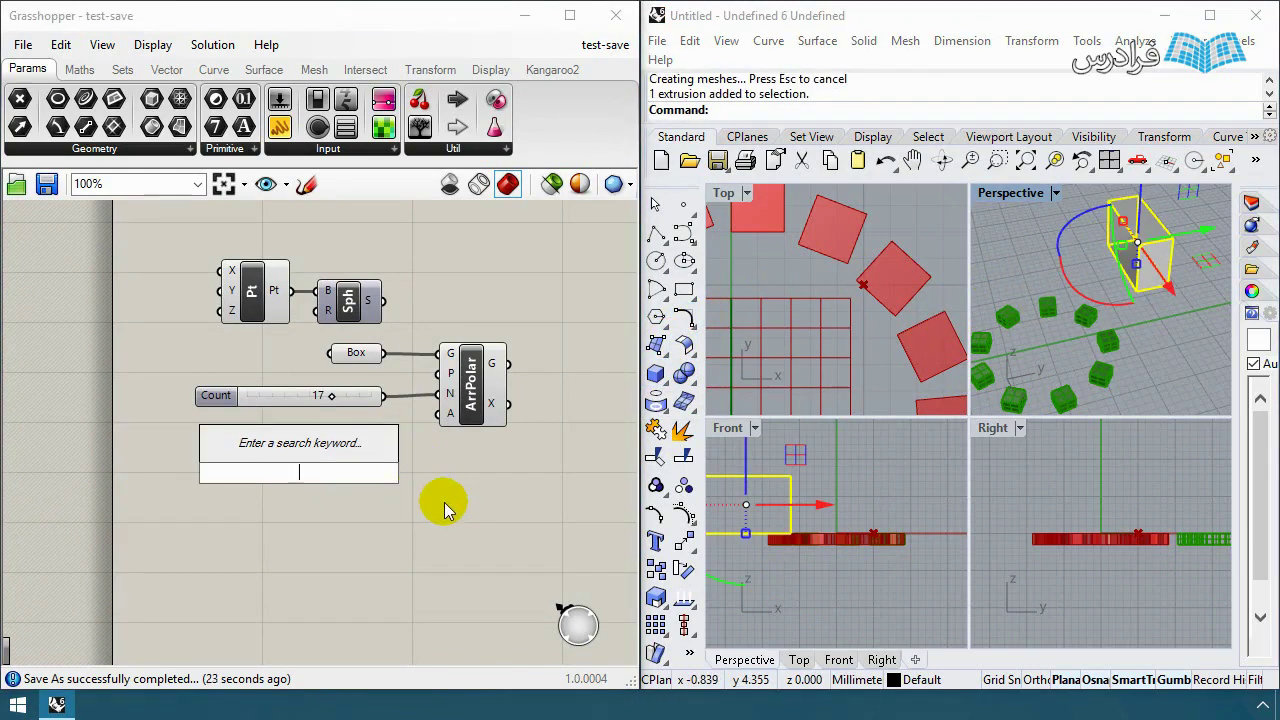
{"action": "type", "text": "geo"}
{"action": "key", "text": "Return"}
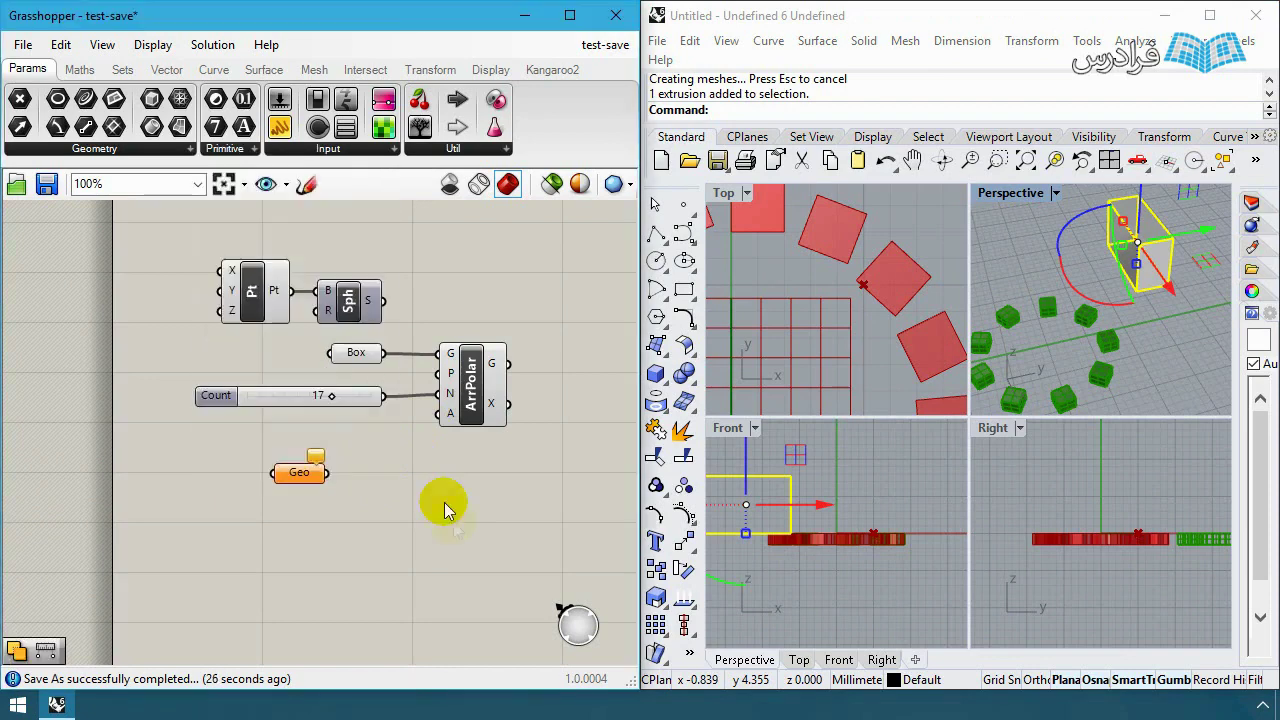
{"action": "right_click", "coordinate": [300, 471]}
{"action": "left_click", "coordinate": [398, 532]}
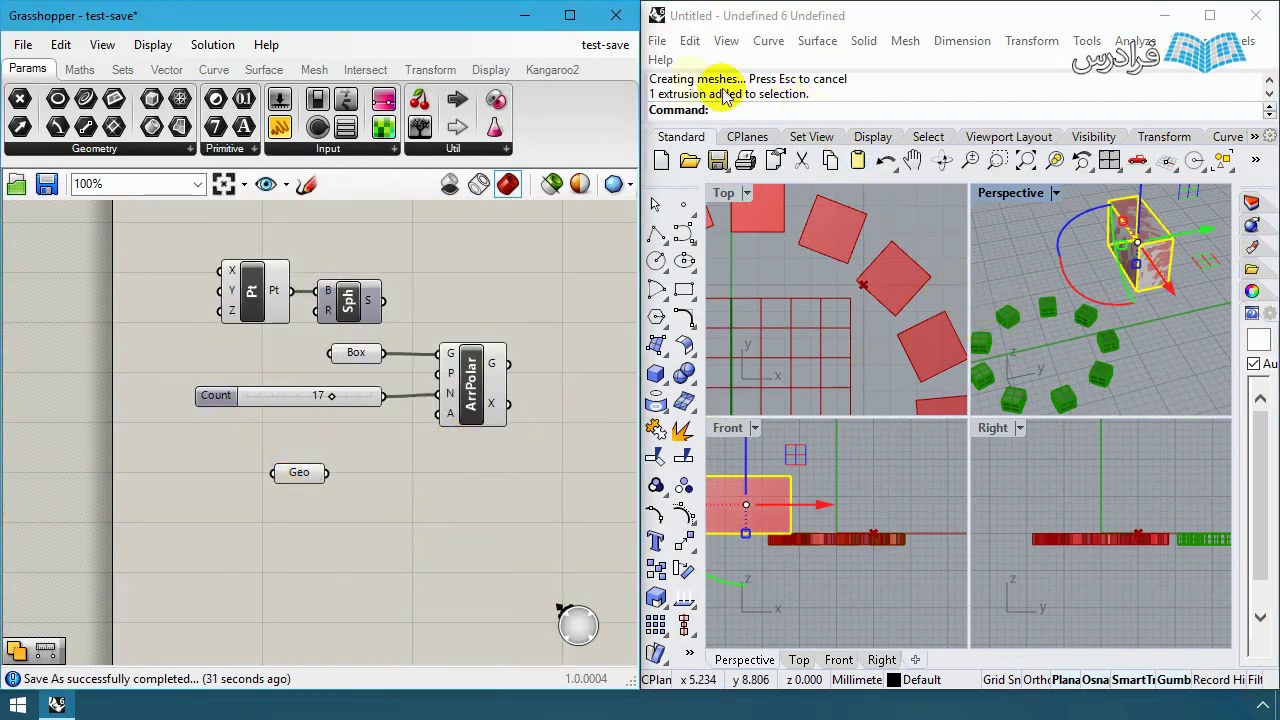
{"action": "left_click", "coordinate": [659, 44]}
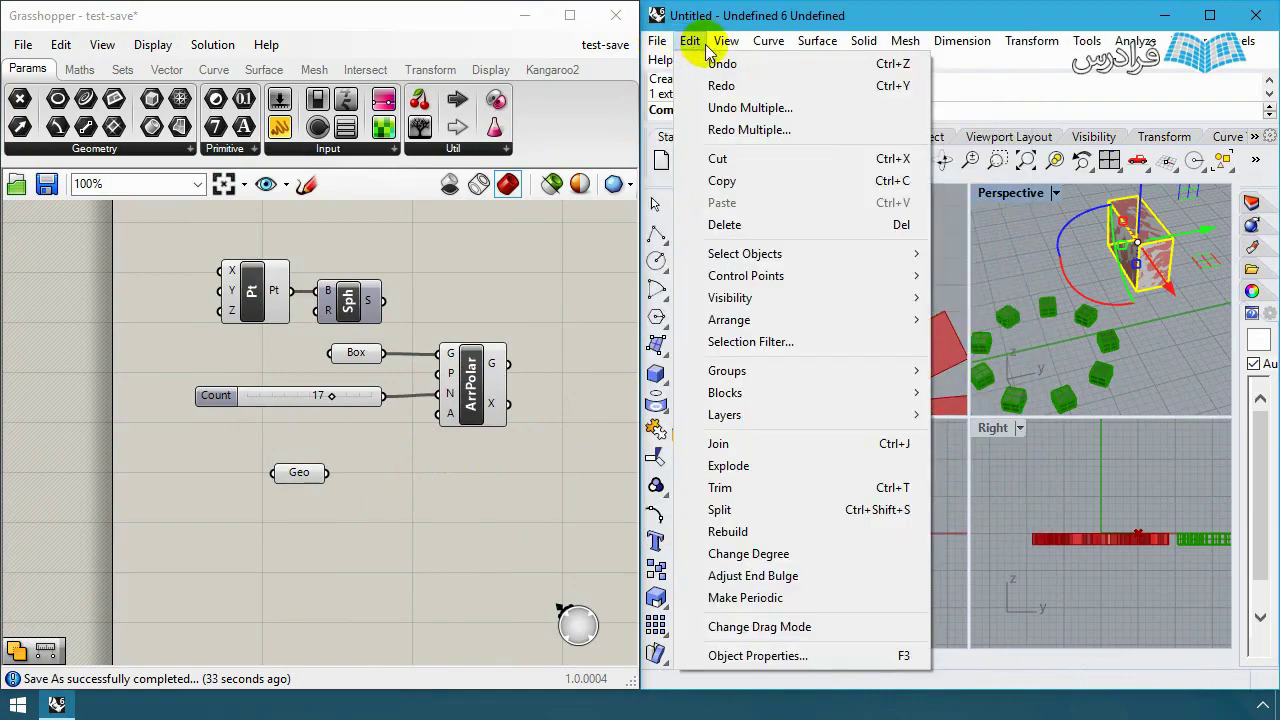
{"action": "left_click", "coordinate": [690, 86]}
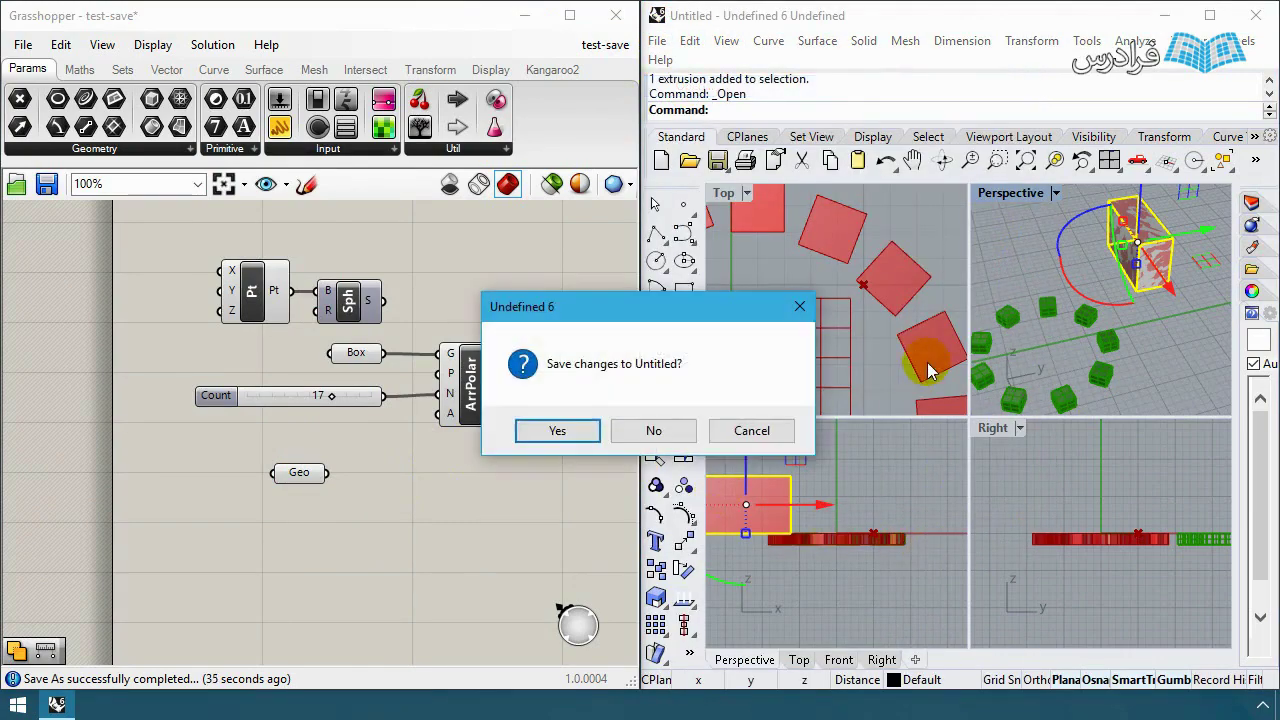
{"action": "key", "text": "Return"}
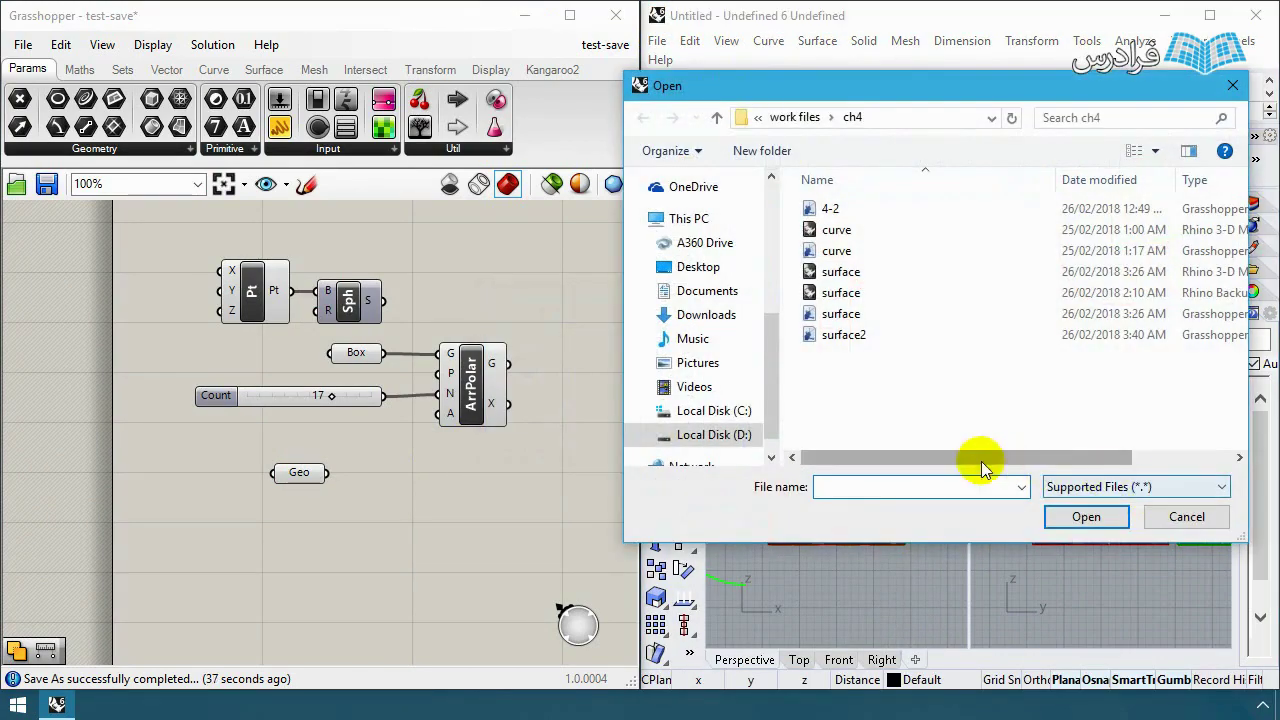
{"action": "left_click", "coordinate": [1187, 517]}
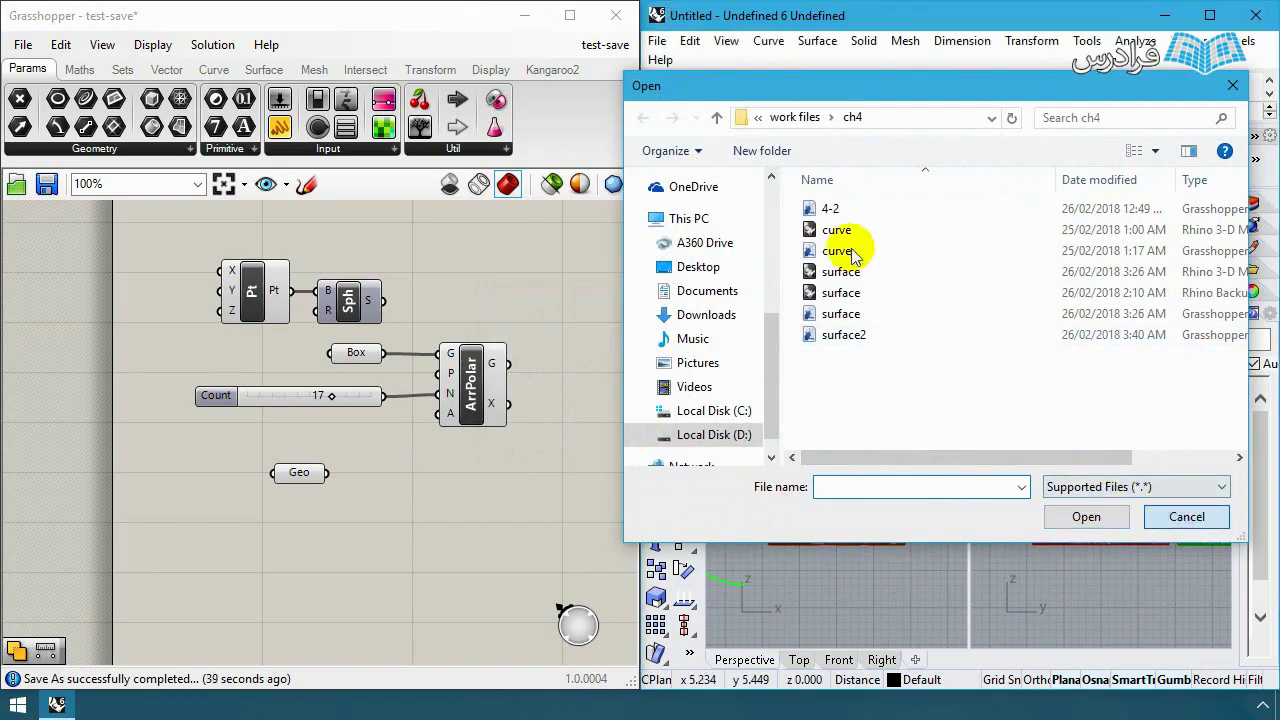
Step: Start a new Rhino model from the Large Objects - Meters template, discarding the current one, and check the Geo parameter's content
{"action": "left_click", "coordinate": [657, 41]}
{"action": "left_click", "coordinate": [692, 63]}
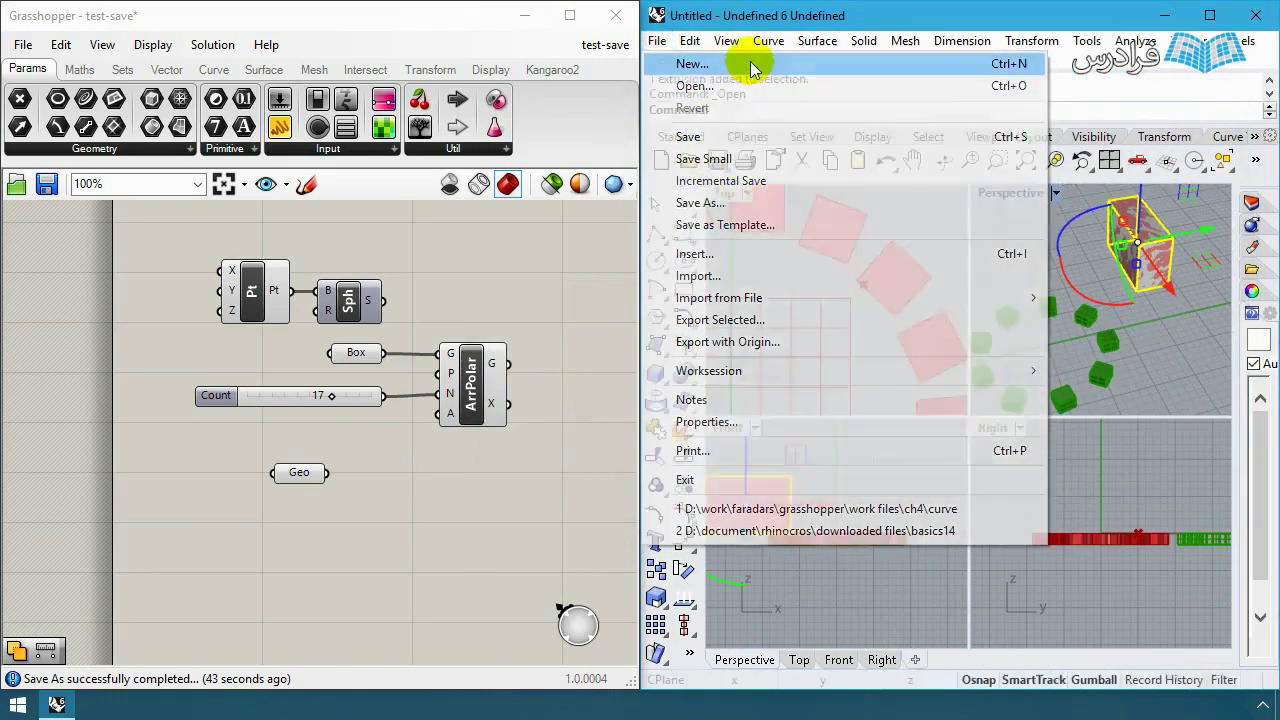
{"action": "key", "text": "Return"}
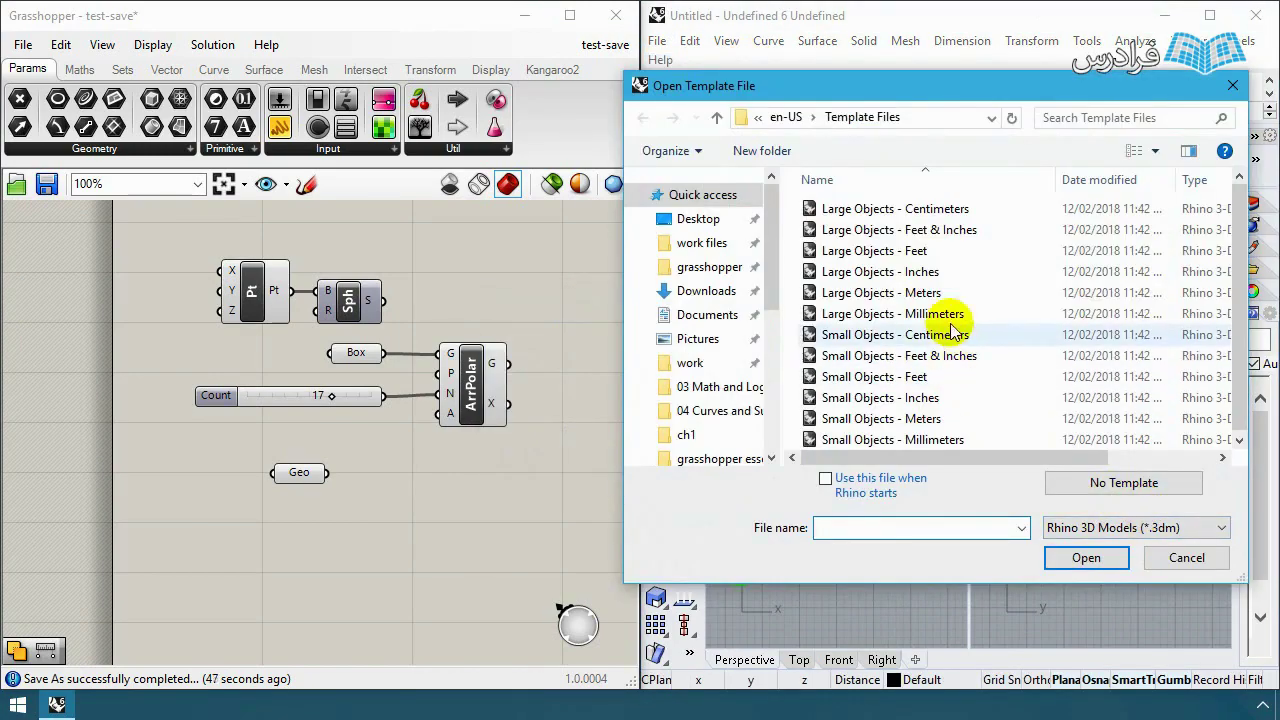
{"action": "double_click", "coordinate": [957, 287]}
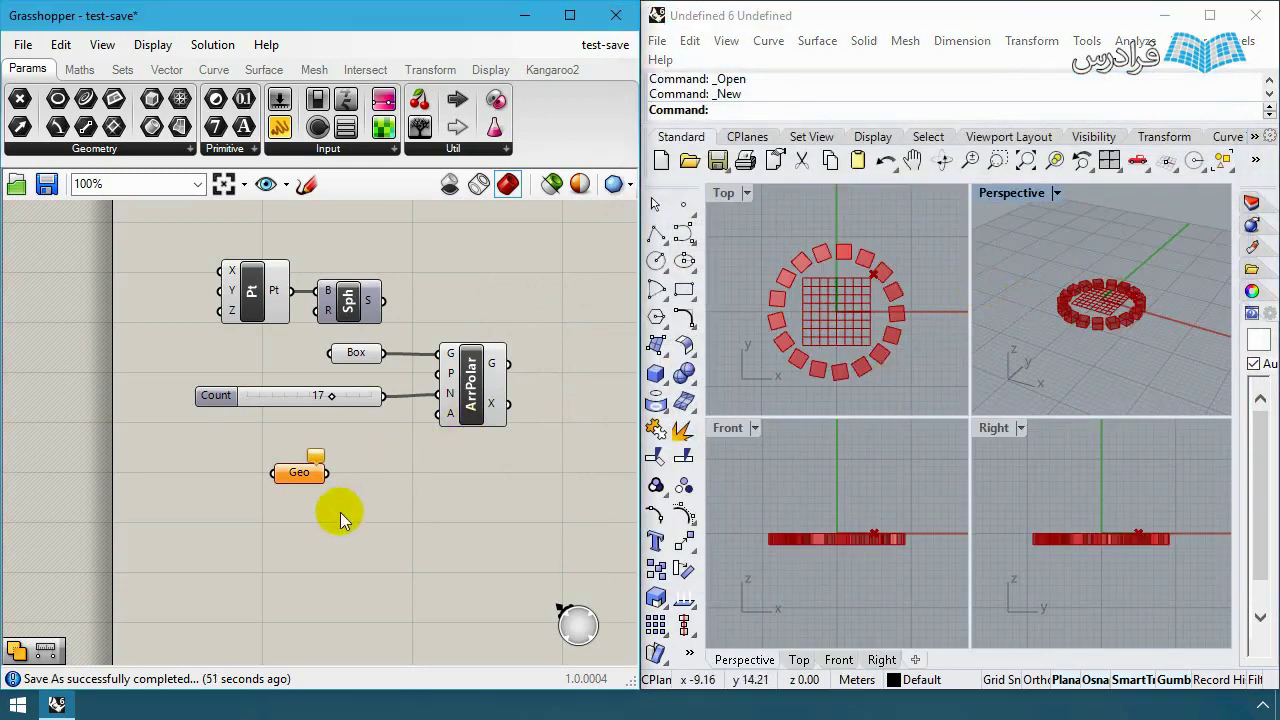
{"action": "left_click", "coordinate": [294, 480]}
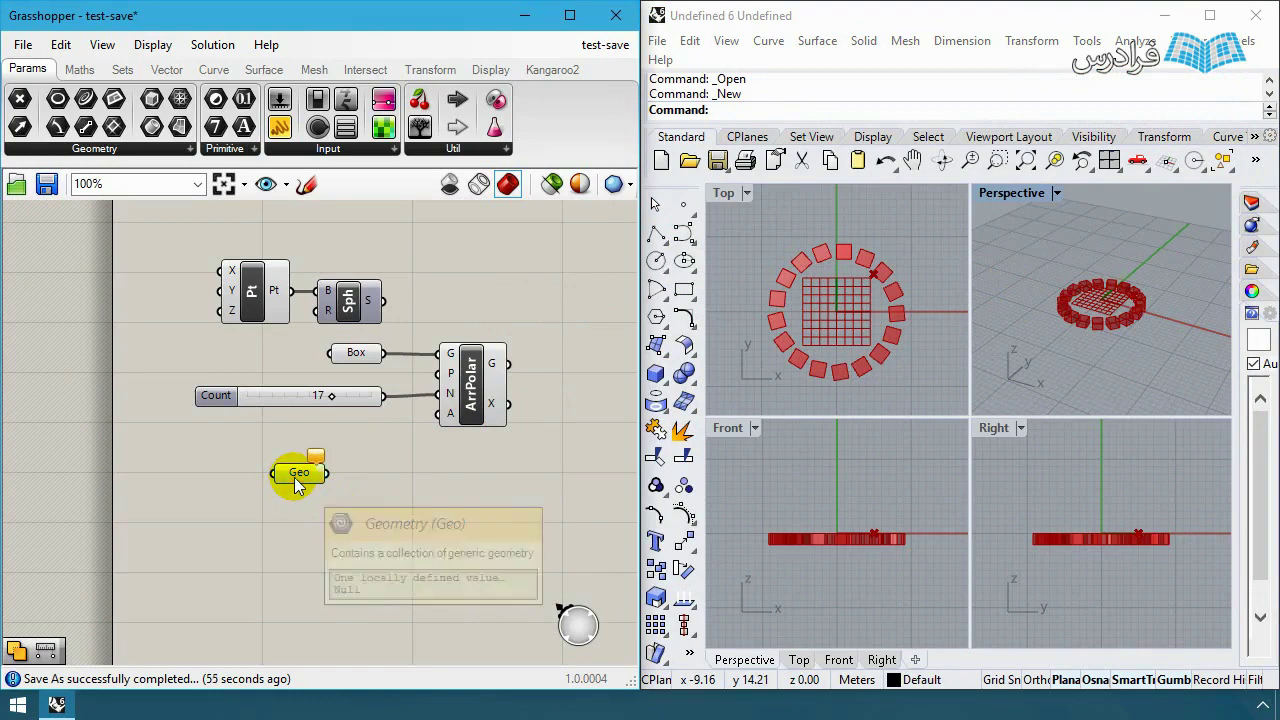
Step: Draw a tall solid box beside the previewed polar array in the Perspective viewport
{"action": "right_click_drag", "start_coordinate": [1106, 272], "coordinate": [1040, 335]}
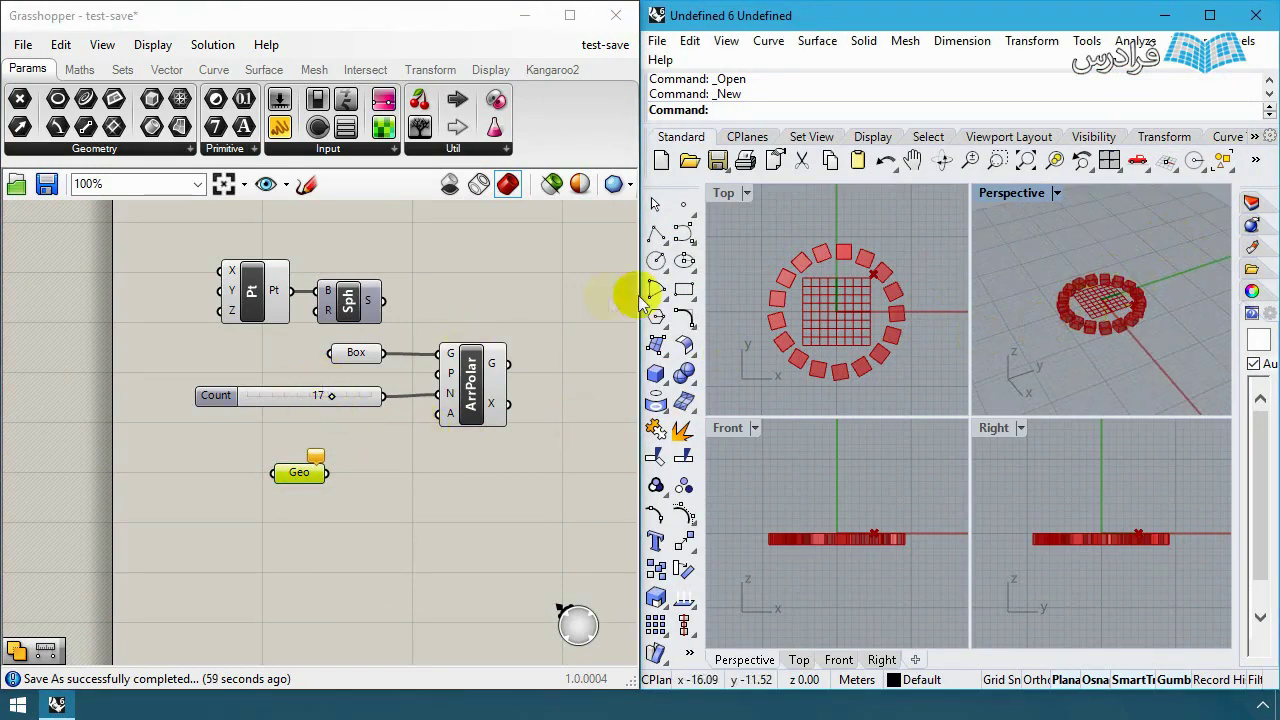
{"action": "right_click_drag", "start_coordinate": [516, 374], "coordinate": [450, 430]}
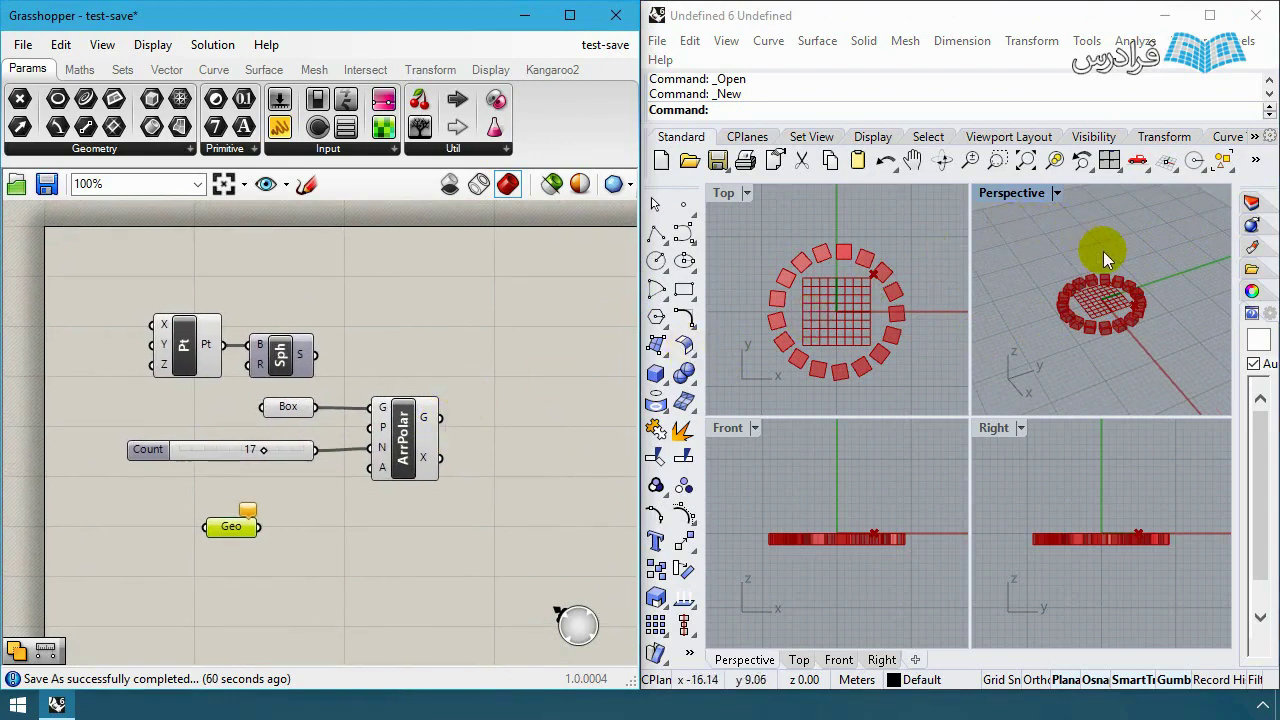
{"action": "left_click", "coordinate": [652, 374]}
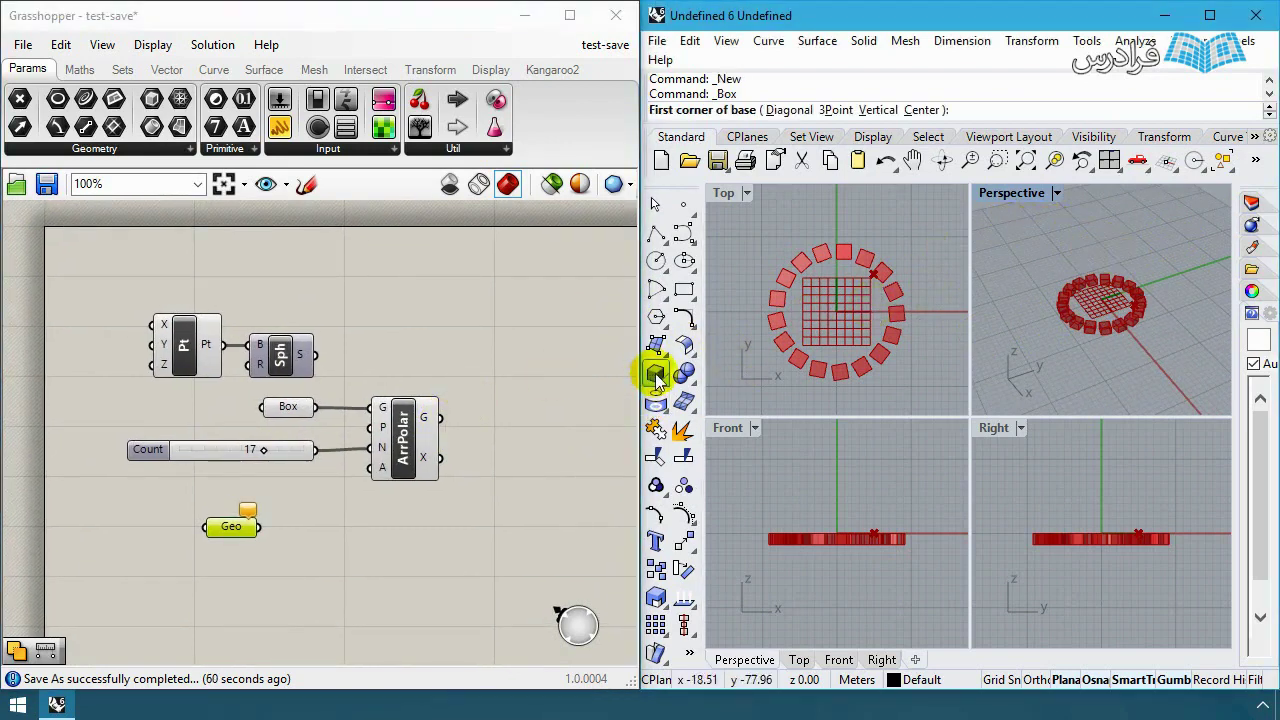
{"action": "left_click", "coordinate": [995, 258]}
{"action": "left_click", "coordinate": [1041, 278]}
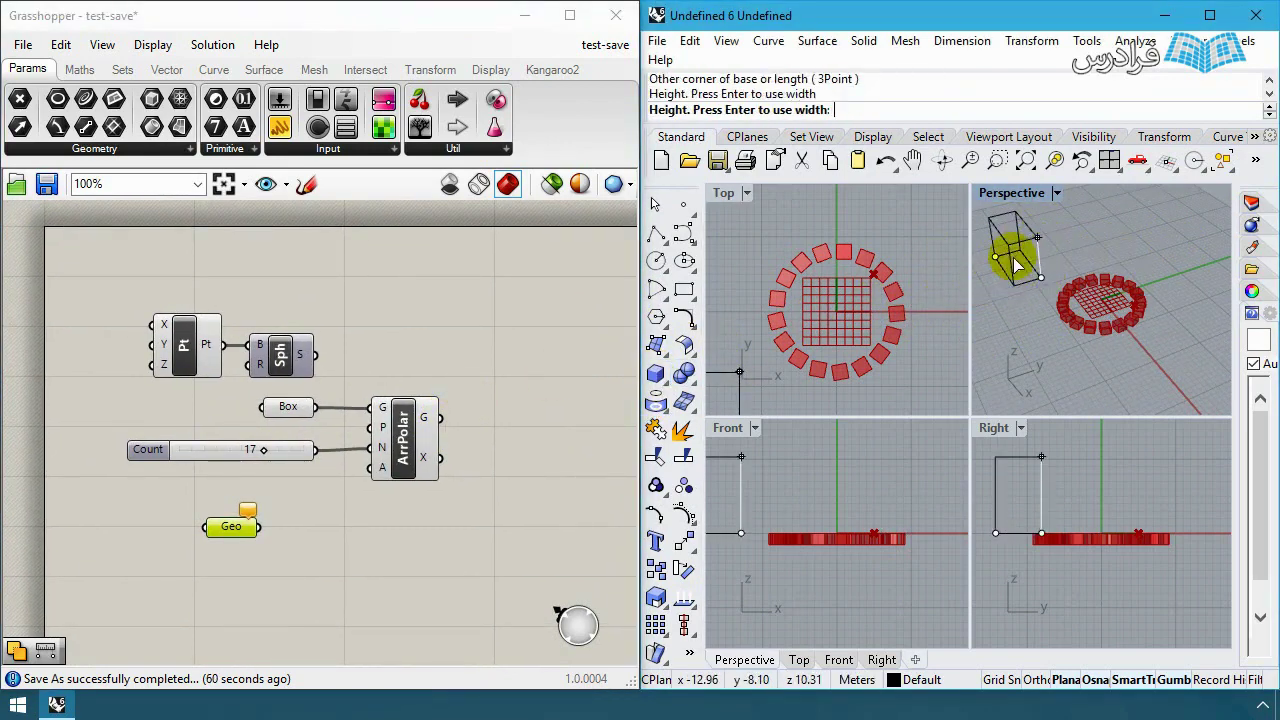
{"action": "left_click", "coordinate": [1016, 265]}
Step: Reference the new box as the Geo parameter's one geometry and internalise its data in the definition
{"action": "right_click", "coordinate": [234, 530]}
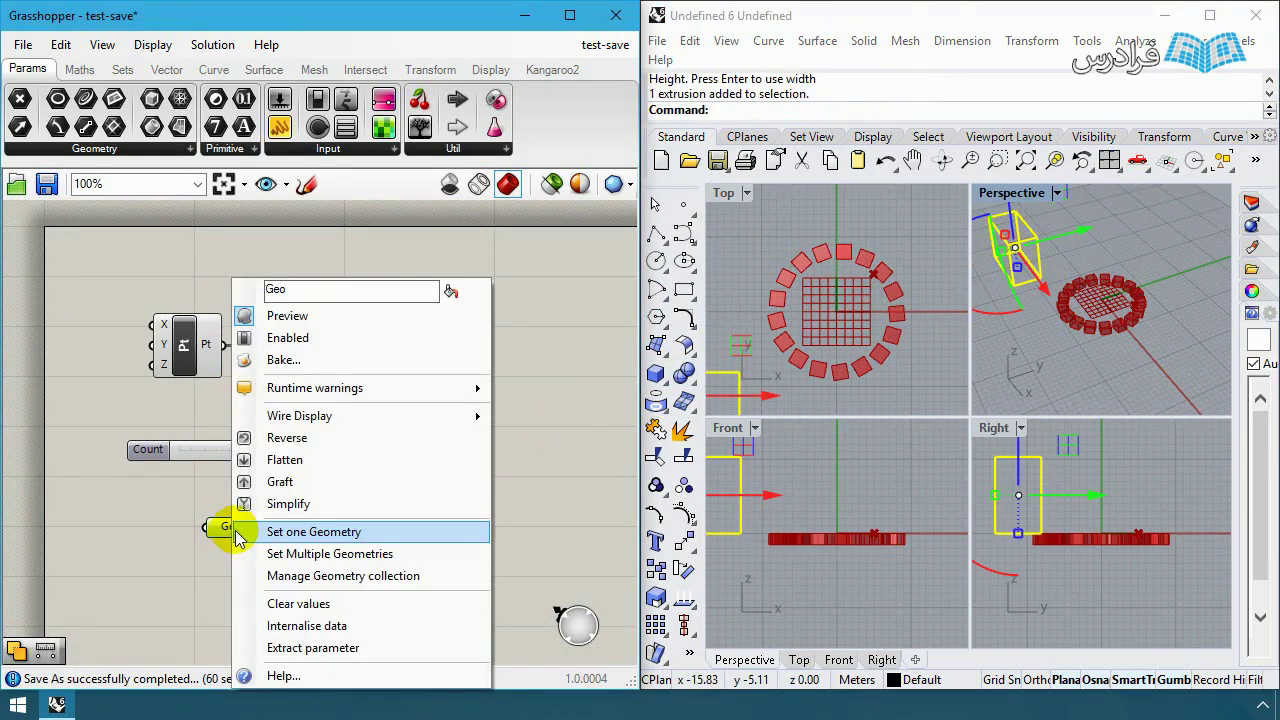
{"action": "left_click", "coordinate": [322, 533]}
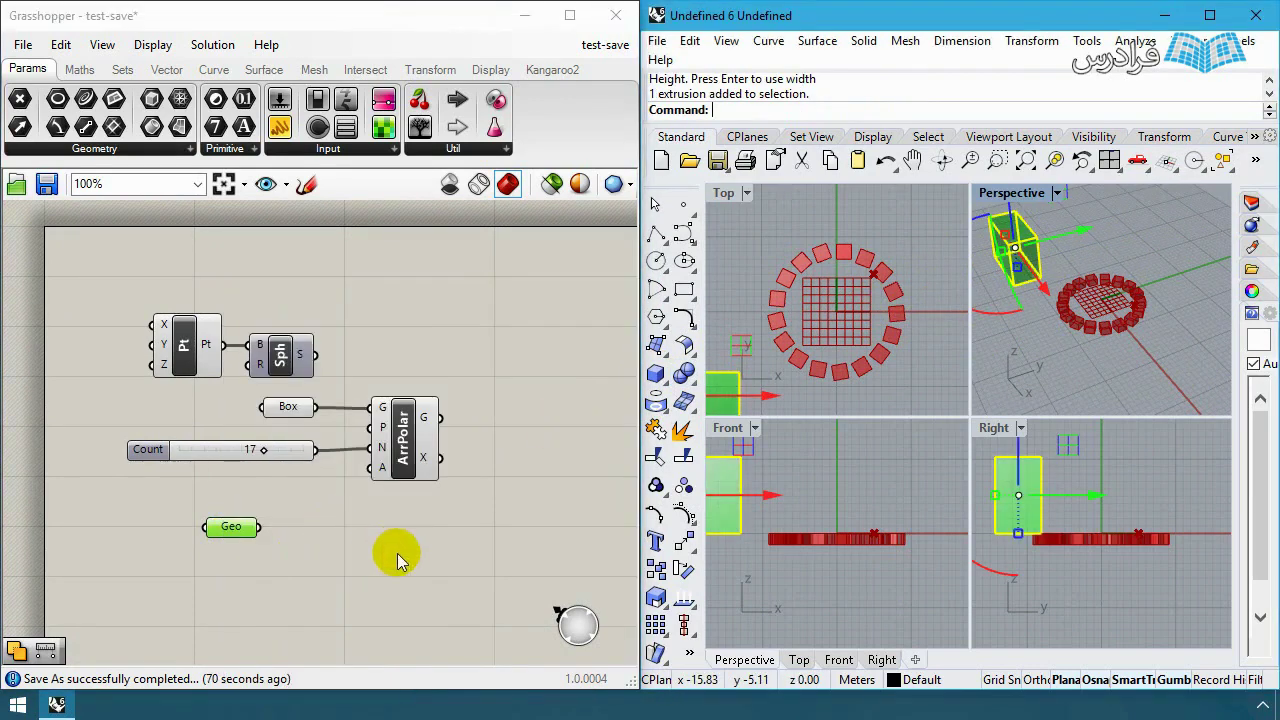
{"action": "left_click", "coordinate": [242, 537]}
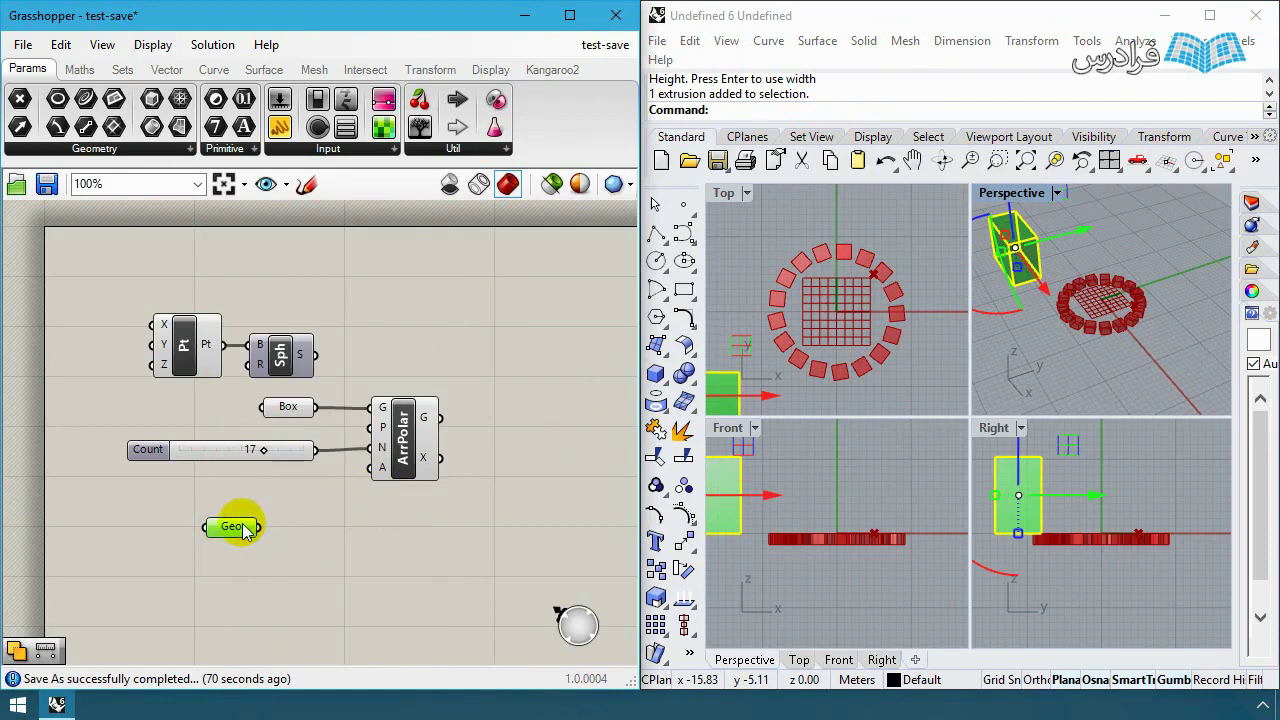
{"action": "right_click", "coordinate": [236, 532]}
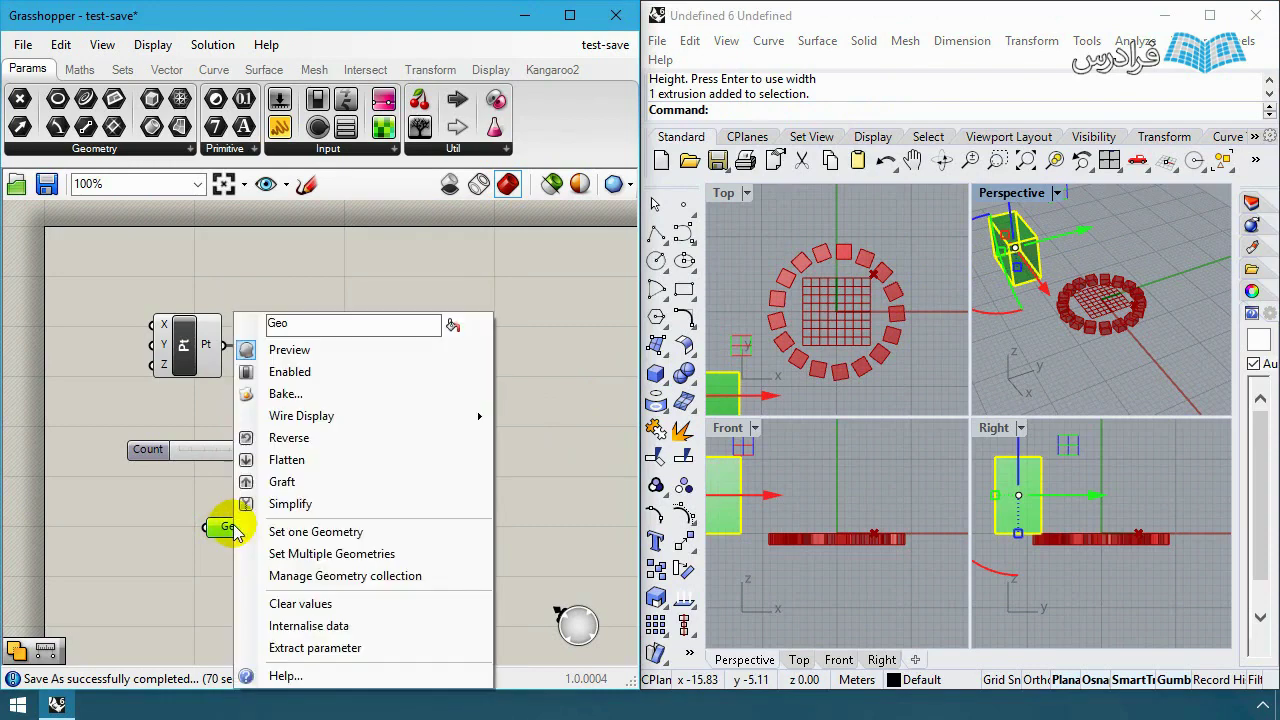
{"action": "left_click", "coordinate": [326, 630]}
{"action": "left_click", "coordinate": [290, 565]}
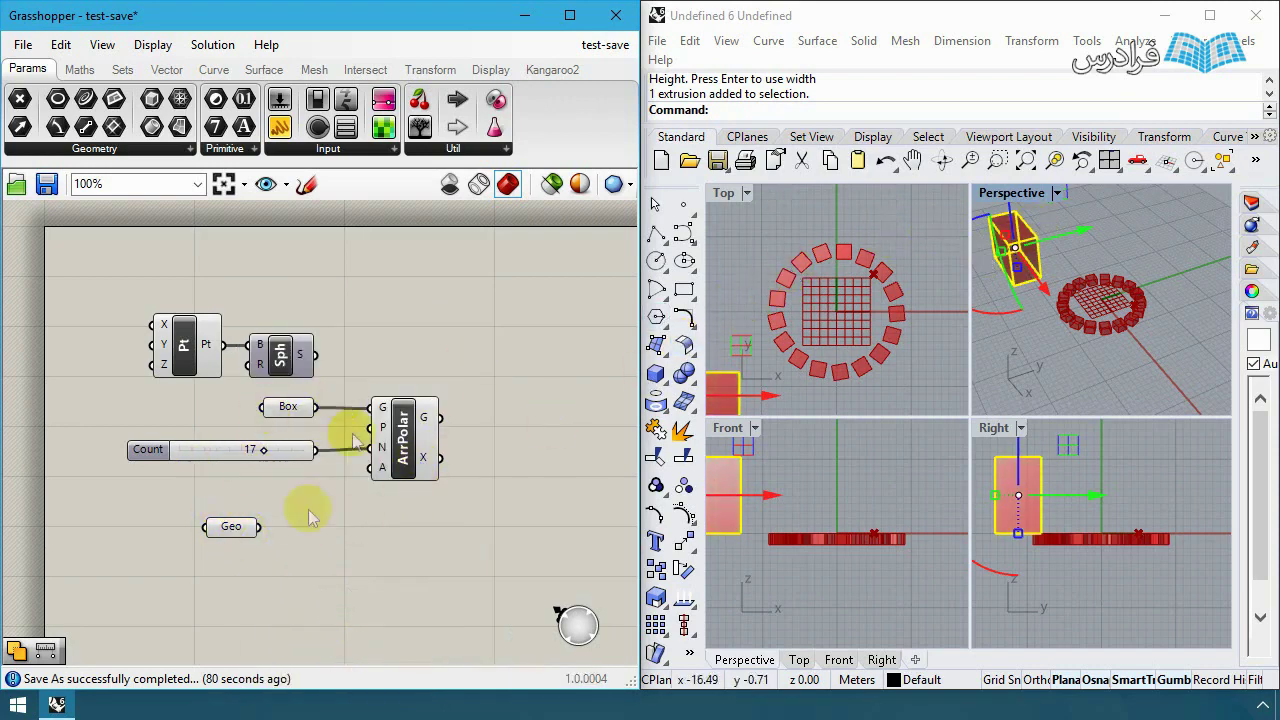
{"action": "left_click", "coordinate": [660, 42]}
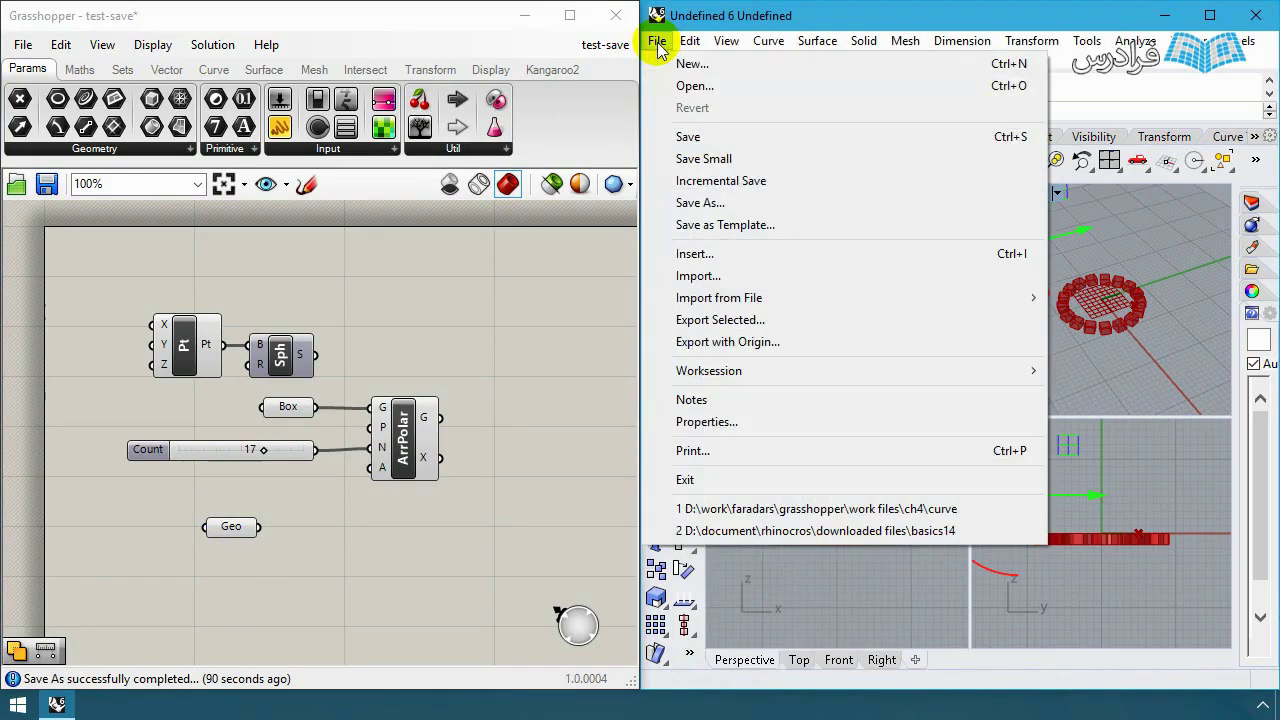
{"action": "left_click", "coordinate": [694, 86]}
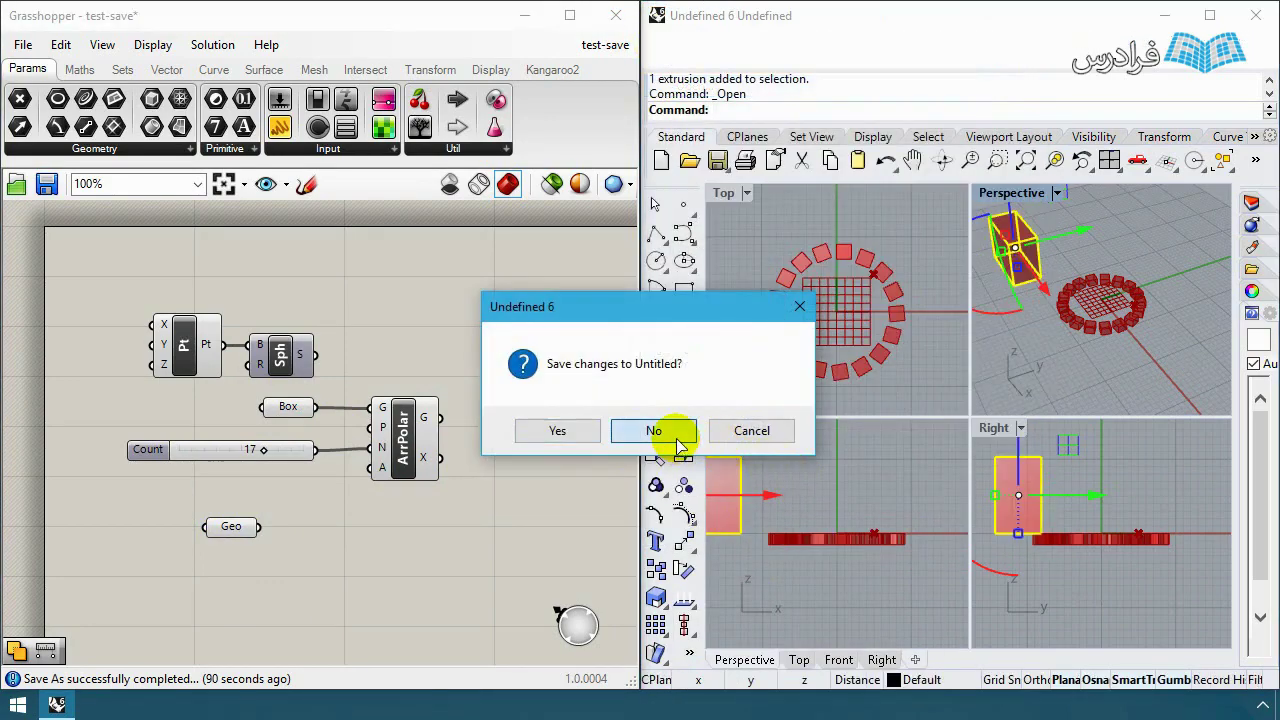
{"action": "left_click", "coordinate": [651, 429]}
Step: Start another Rhino model from the Large Objects - Meters template without saving, and inspect the internalised box preview in Perspective
{"action": "left_click", "coordinate": [659, 43]}
{"action": "left_click", "coordinate": [705, 65]}
{"action": "left_click", "coordinate": [651, 429]}
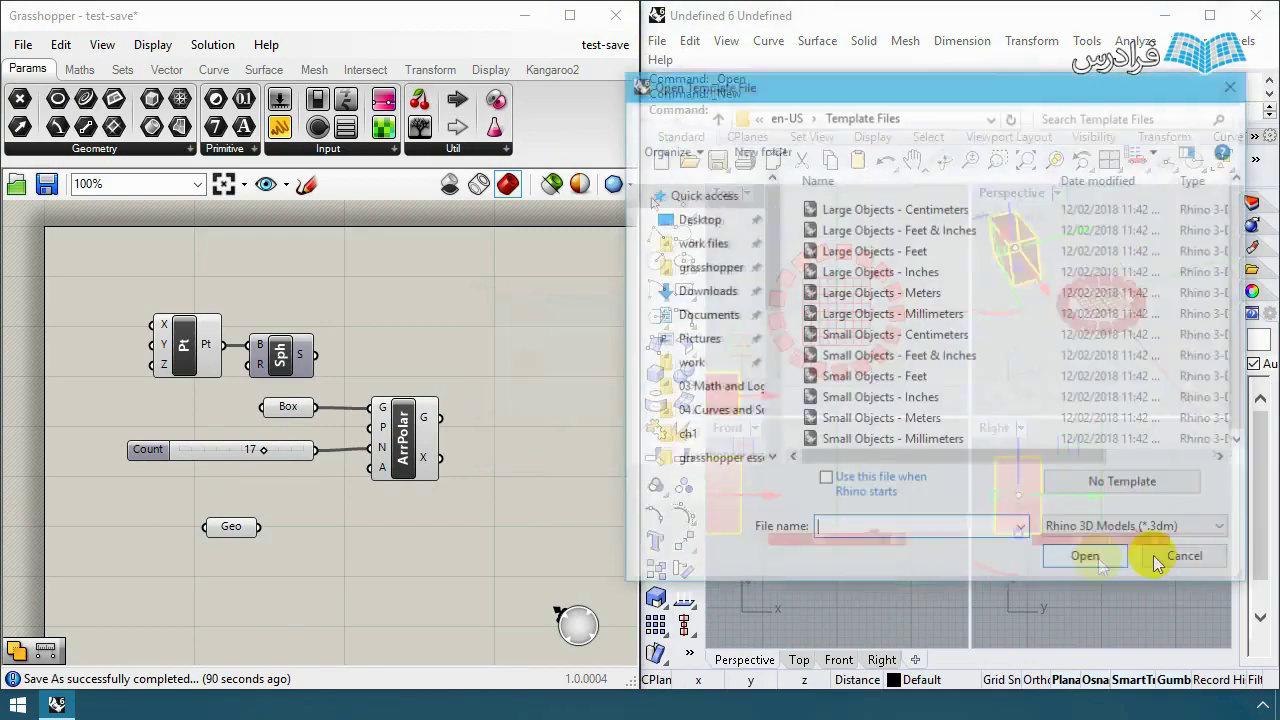
{"action": "double_click", "coordinate": [940, 292]}
{"action": "right_click_drag", "start_coordinate": [978, 322], "coordinate": [1078, 322]}
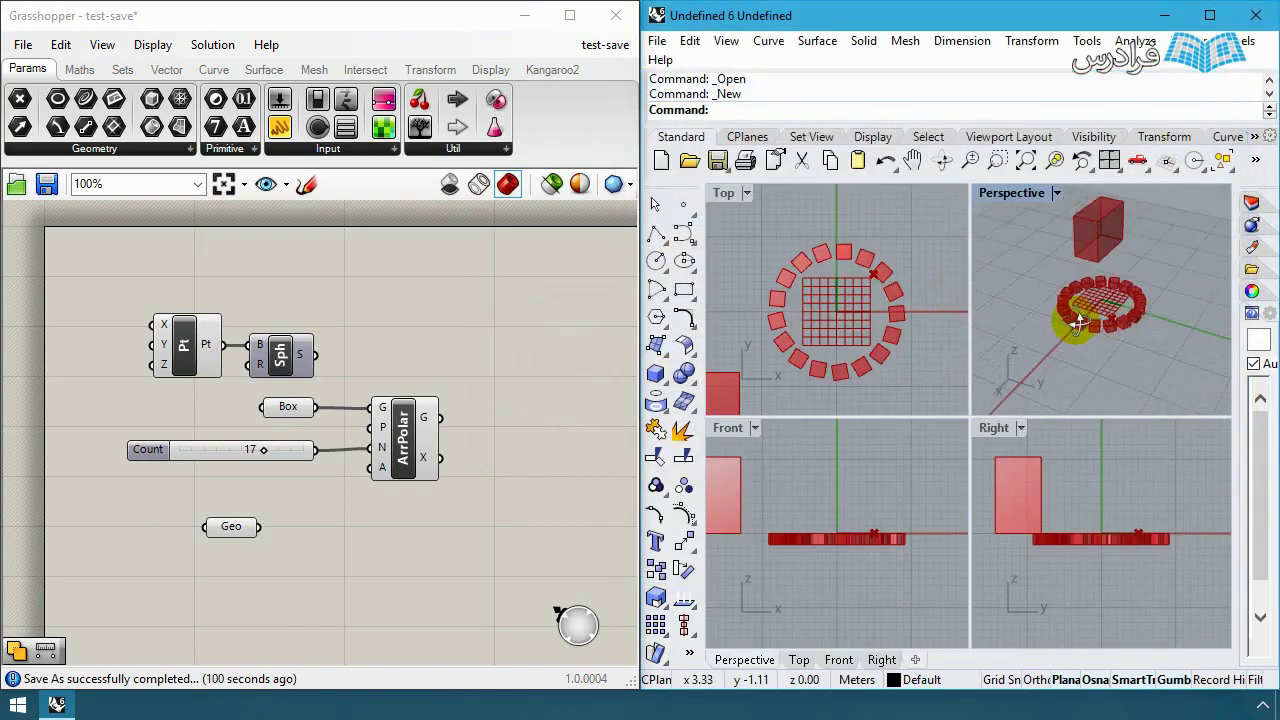
Step: Highlight the Geo parameter's box in the Perspective viewport to check its internalised geometry, then clear the selection
{"action": "right_click_drag", "start_coordinate": [1080, 254], "coordinate": [1094, 228], "text": "ctrl"}
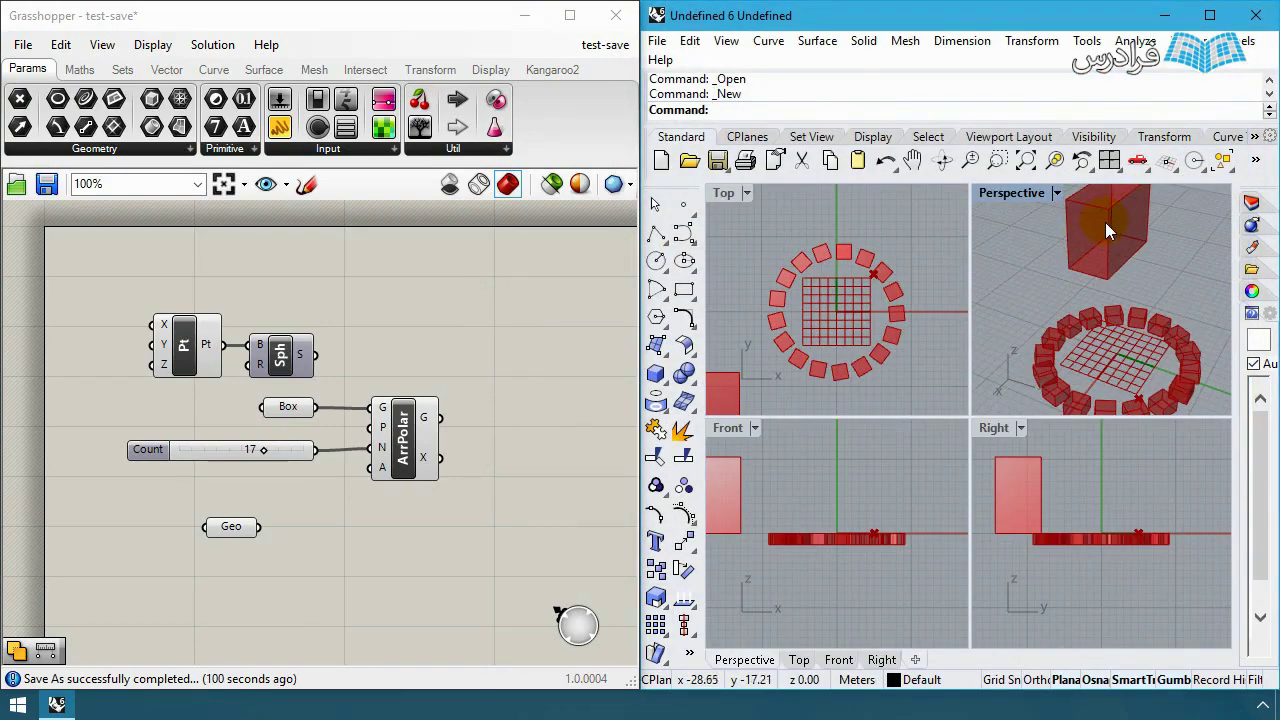
{"action": "left_click", "coordinate": [229, 526]}
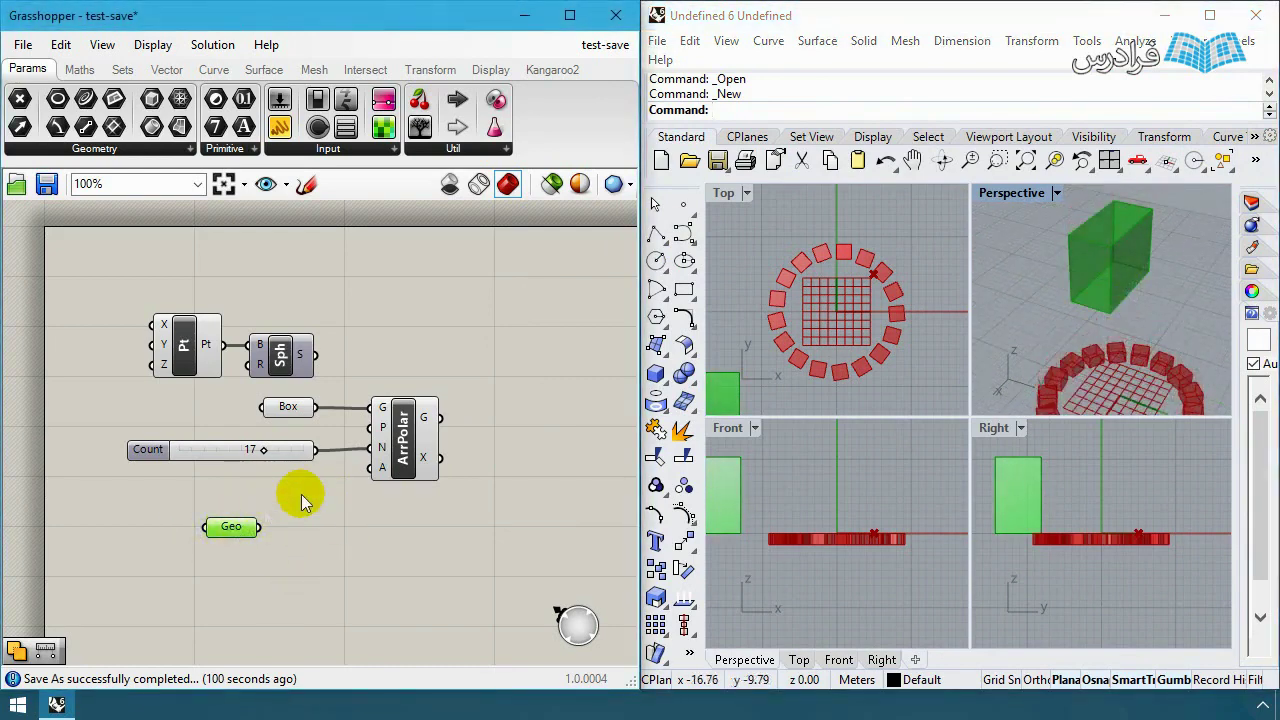
{"action": "left_click", "coordinate": [463, 597]}
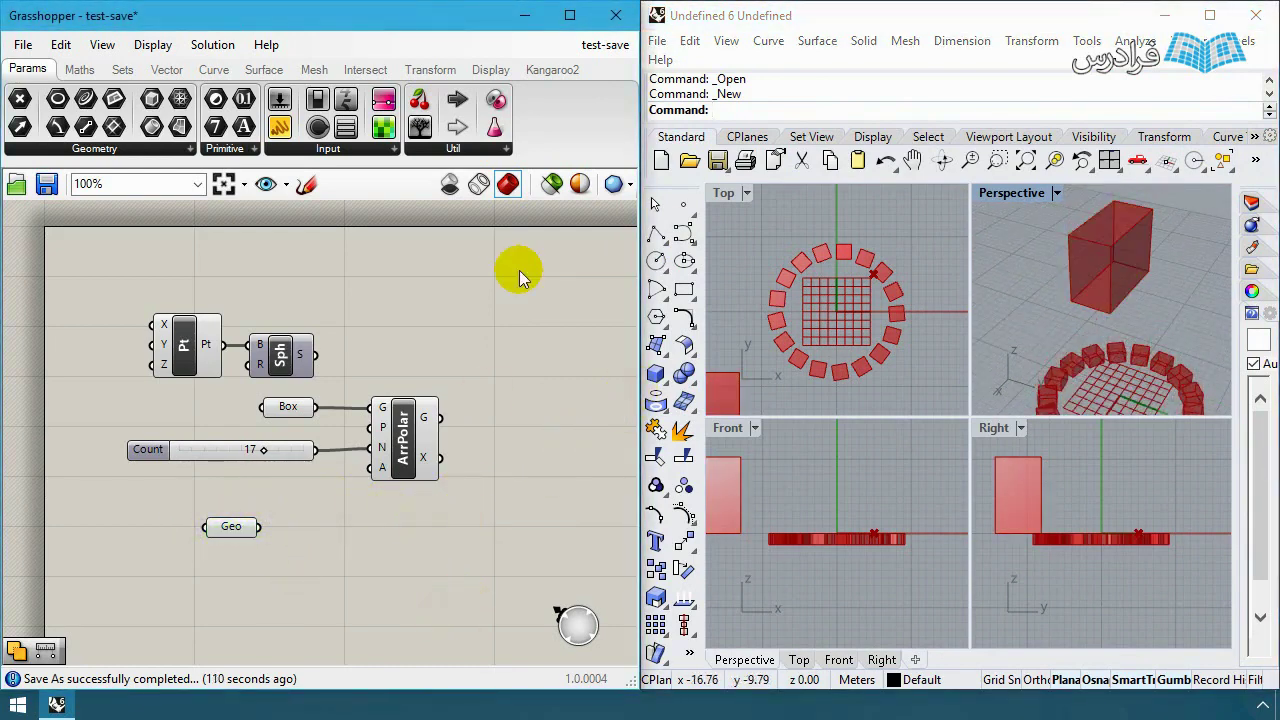
Step: Set up a hi-res canvas image export with the PNG file test in the work files\ch1 folder
{"action": "scroll", "coordinate": [380, 343], "scroll_direction": "down", "scroll_amount": 2}
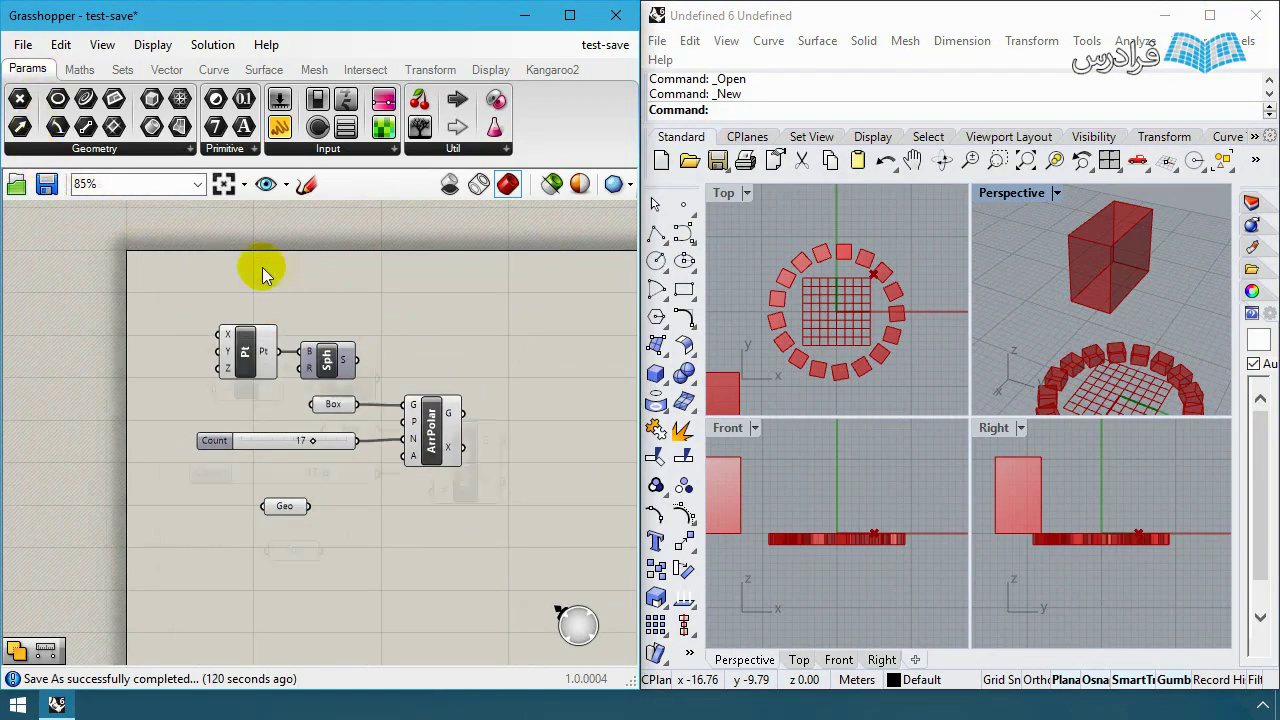
{"action": "scroll", "coordinate": [290, 330], "scroll_direction": "up", "scroll_amount": 2}
{"action": "right_click_drag", "start_coordinate": [363, 380], "coordinate": [329, 337]}
{"action": "left_click", "coordinate": [38, 46]}
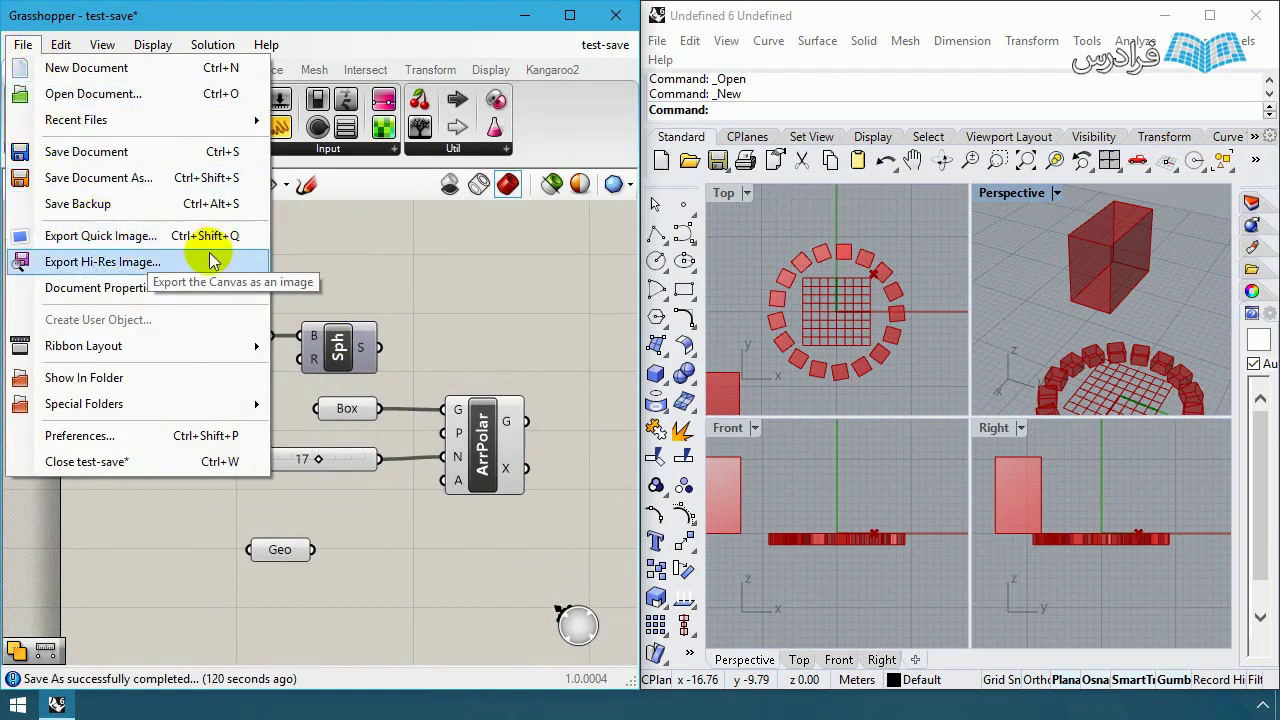
{"action": "left_click", "coordinate": [150, 265]}
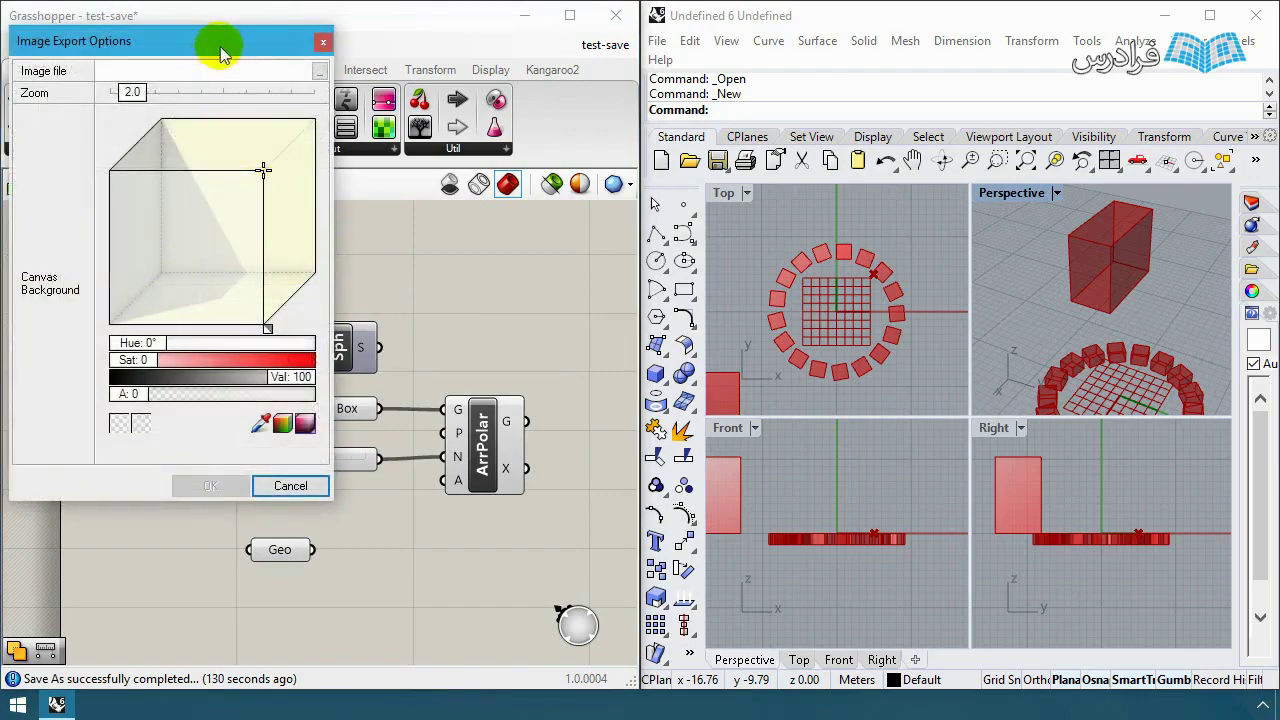
{"action": "left_click_drag", "start_coordinate": [220, 46], "coordinate": [462, 159]}
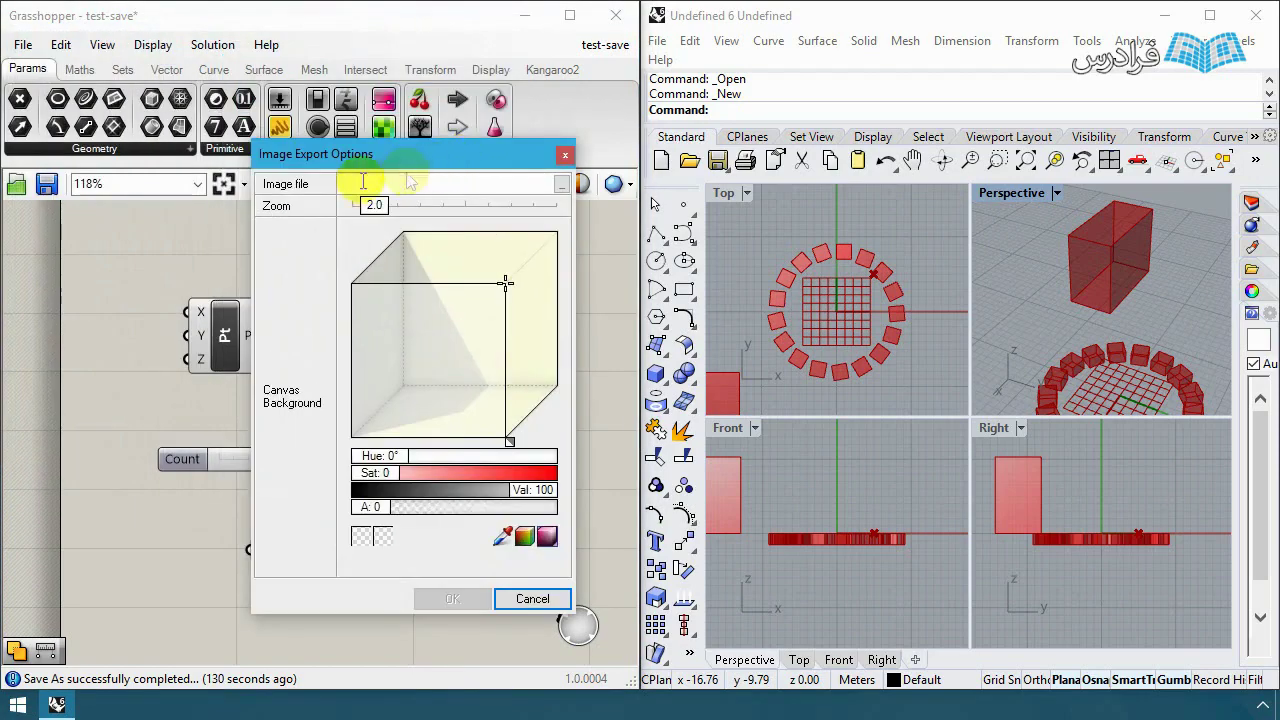
{"action": "left_click", "coordinate": [561, 188]}
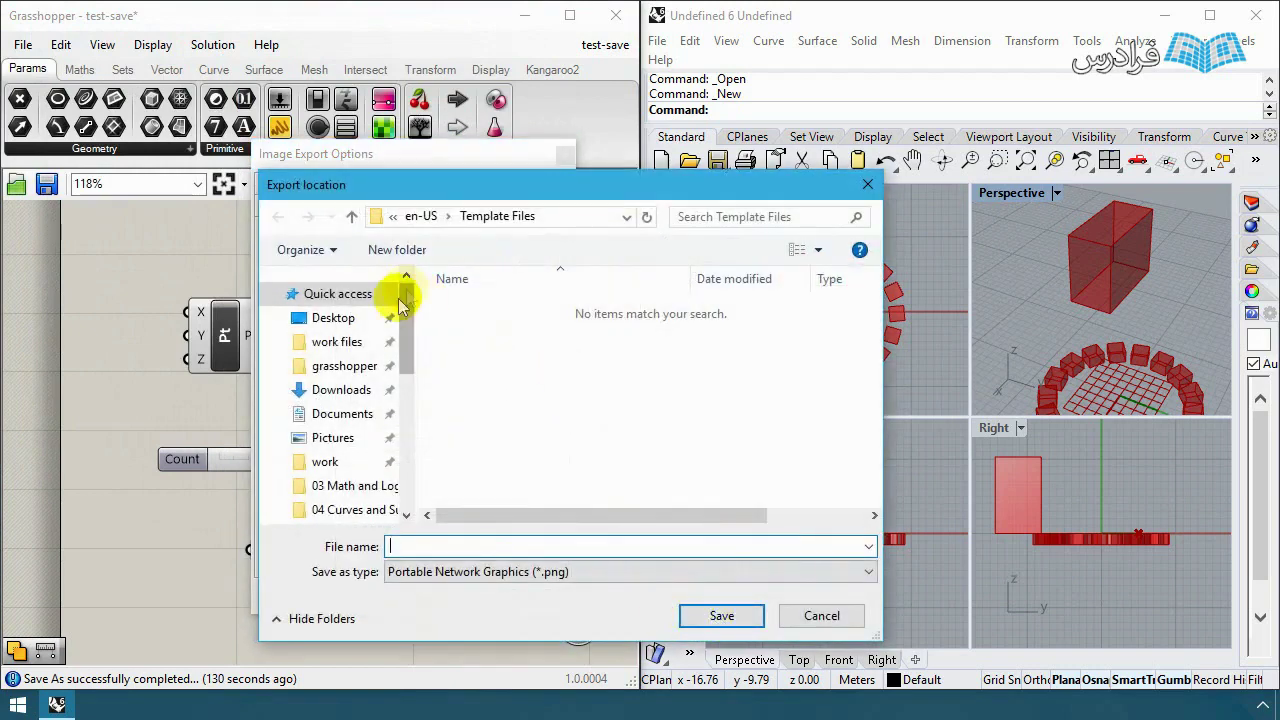
{"action": "left_click", "coordinate": [345, 344]}
{"action": "double_click", "coordinate": [514, 314]}
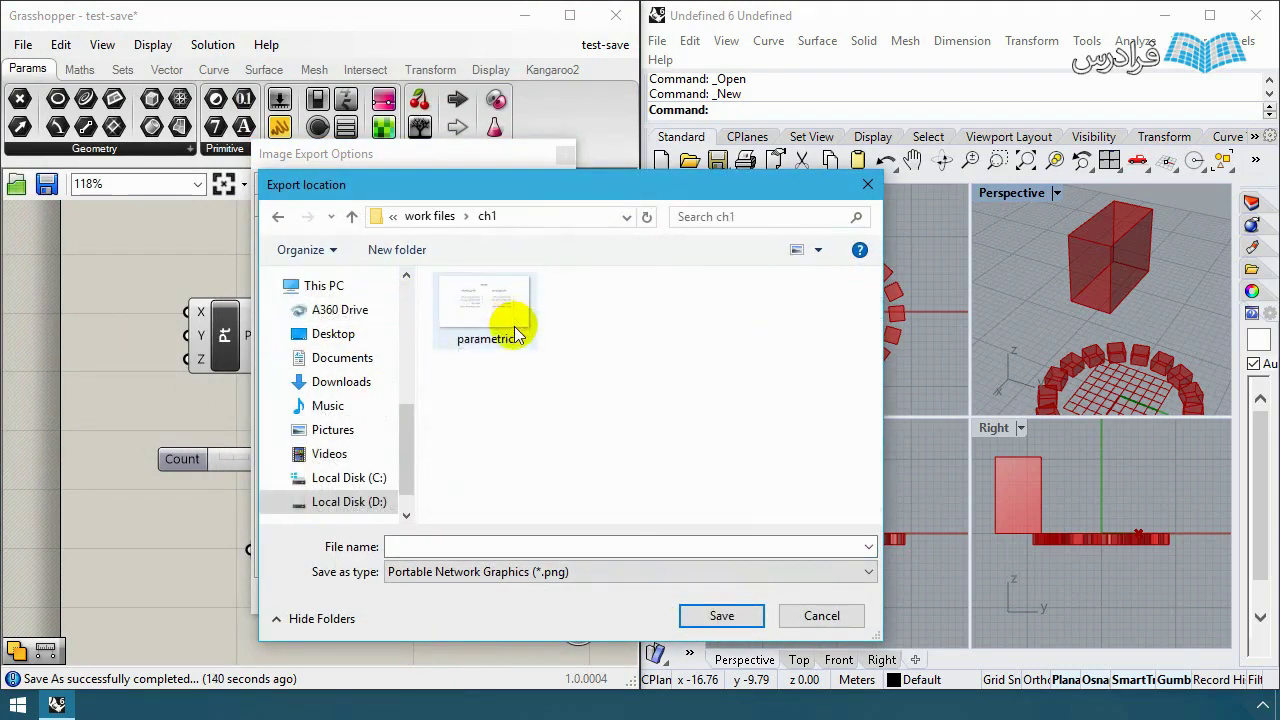
{"action": "left_click", "coordinate": [721, 615]}
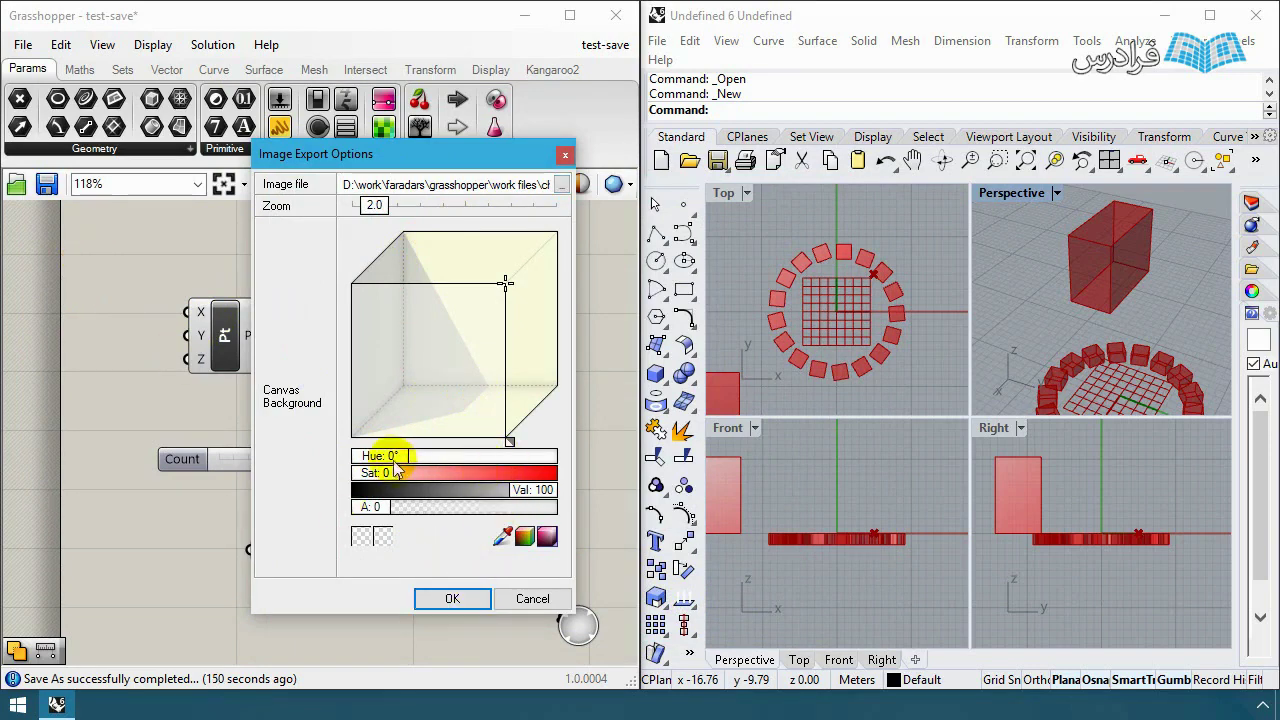
Step: Adjust the canvas background colour to hue 150° and saturation 24, lower its value slightly, and export the image
{"action": "mouse_move", "coordinate": [388, 462]}
{"action": "left_mouse_down"}
{"action": "mouse_move", "coordinate": [456, 455]}
{"action": "mouse_move", "coordinate": [397, 481]}
{"action": "left_mouse_up"}
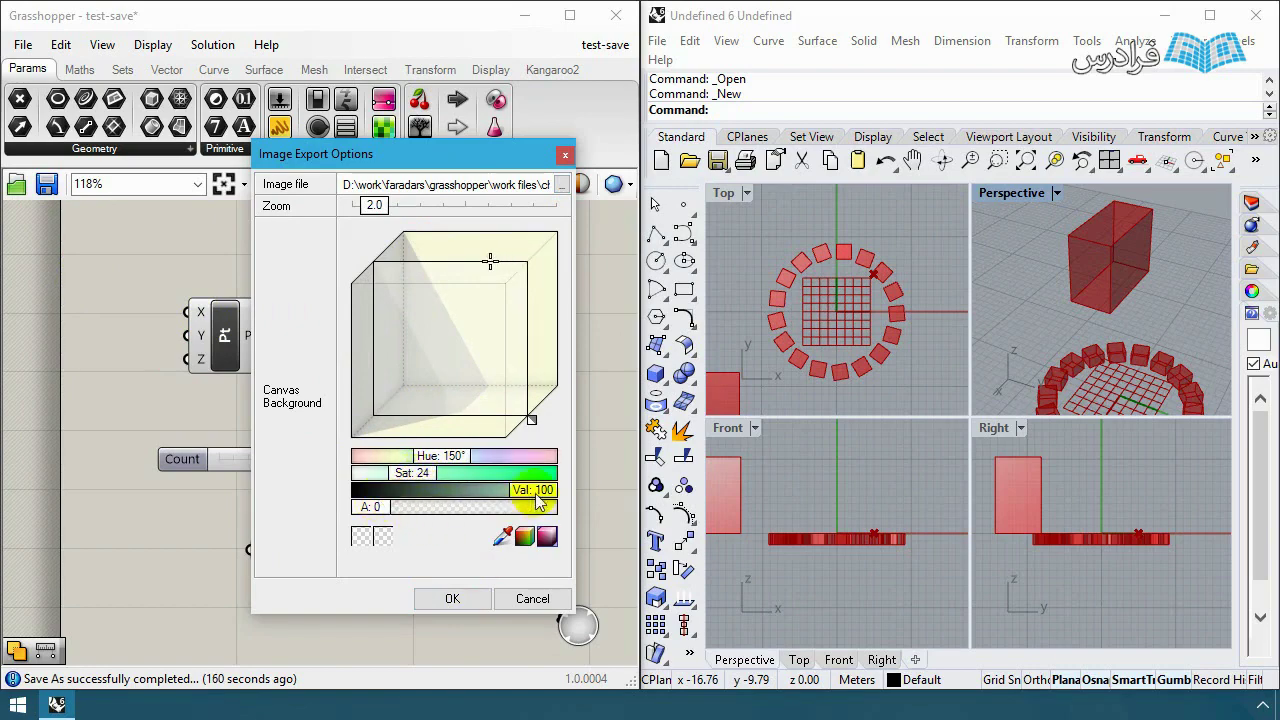
{"action": "left_click_drag", "start_coordinate": [540, 500], "coordinate": [508, 488]}
{"action": "left_click", "coordinate": [452, 598]}
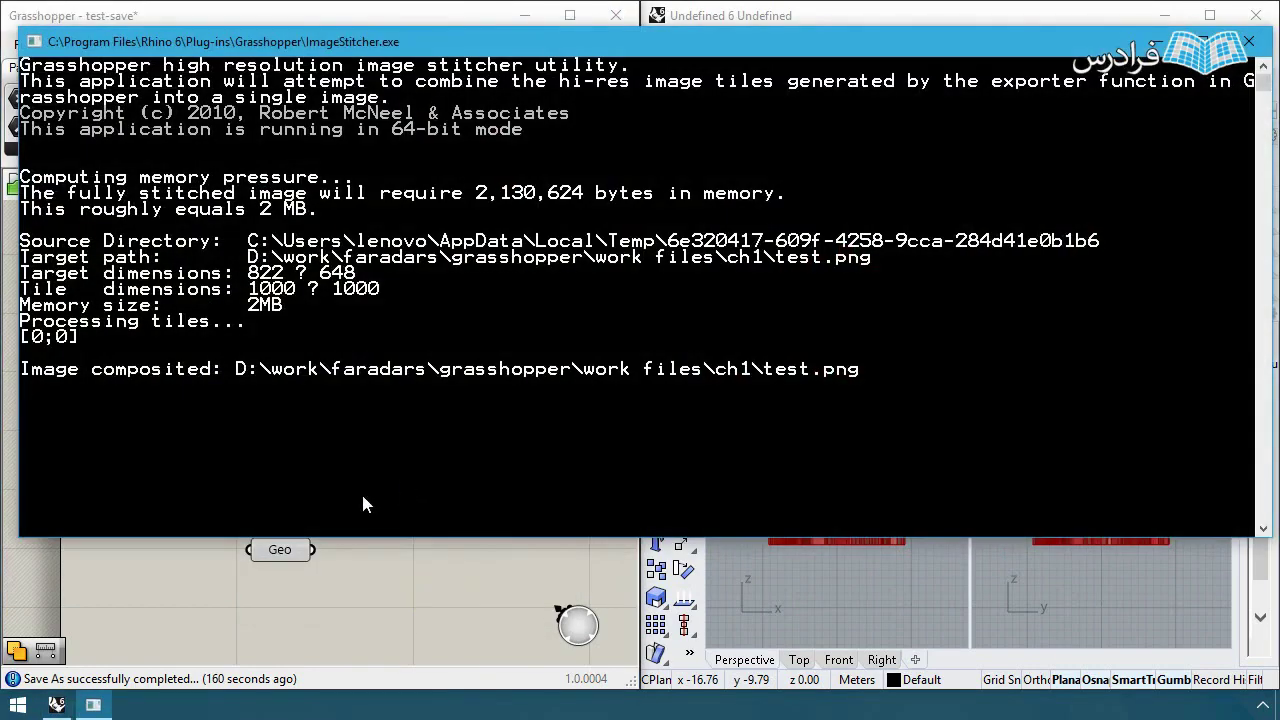
{"action": "left_click", "coordinate": [304, 527]}
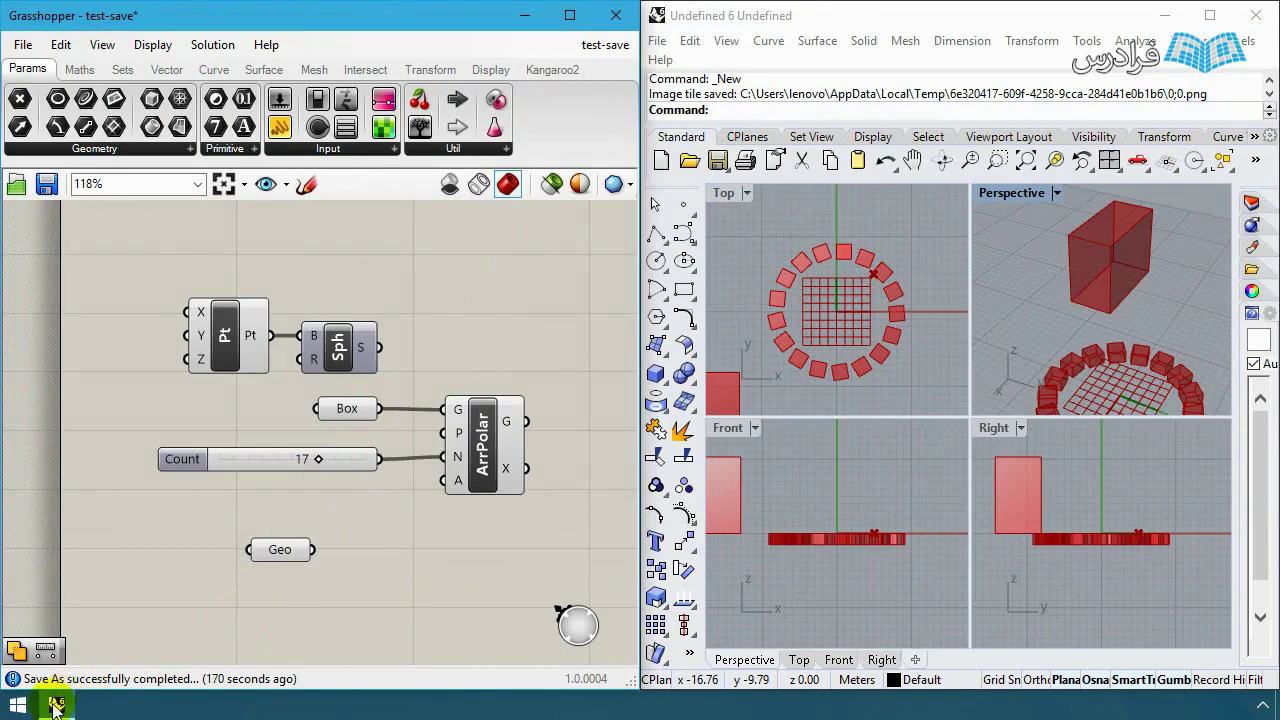
Step: Open the exported test image from the ch1 folder in Paint and look over the captured canvas
{"action": "mouse_move", "coordinate": [55, 705]}
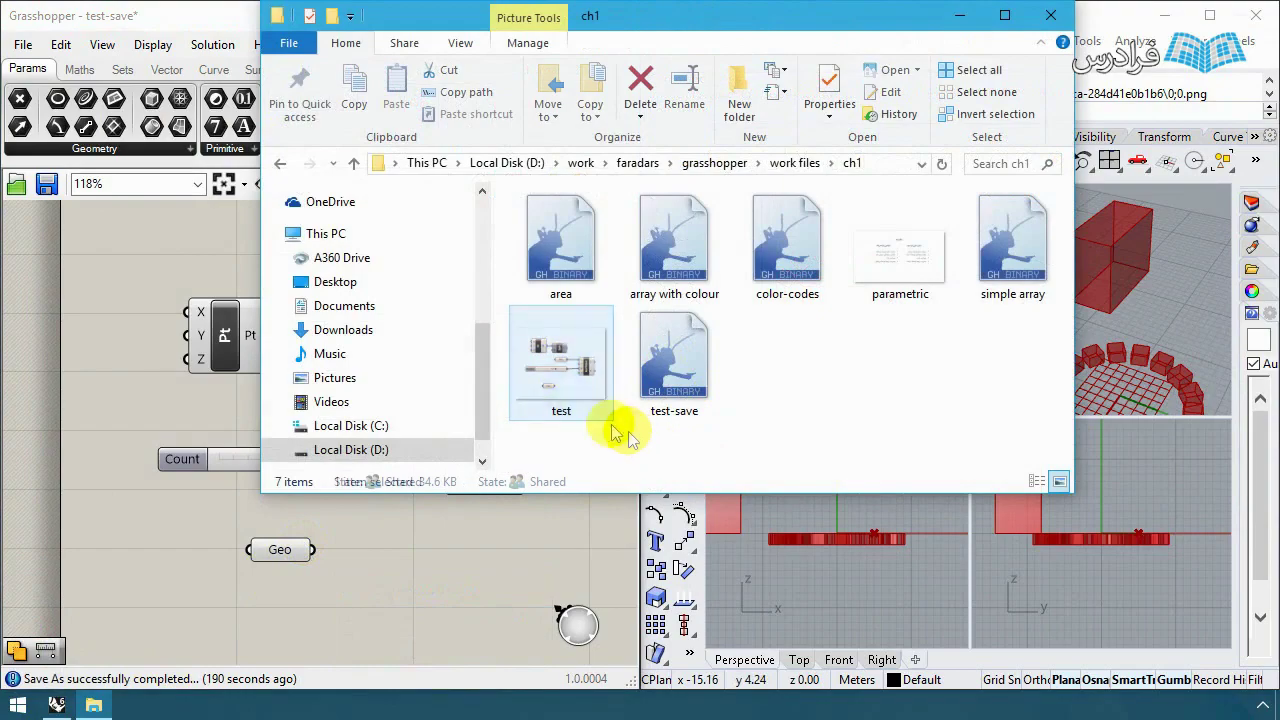
{"action": "left_click", "coordinate": [563, 363]}
{"action": "right_click", "coordinate": [577, 368]}
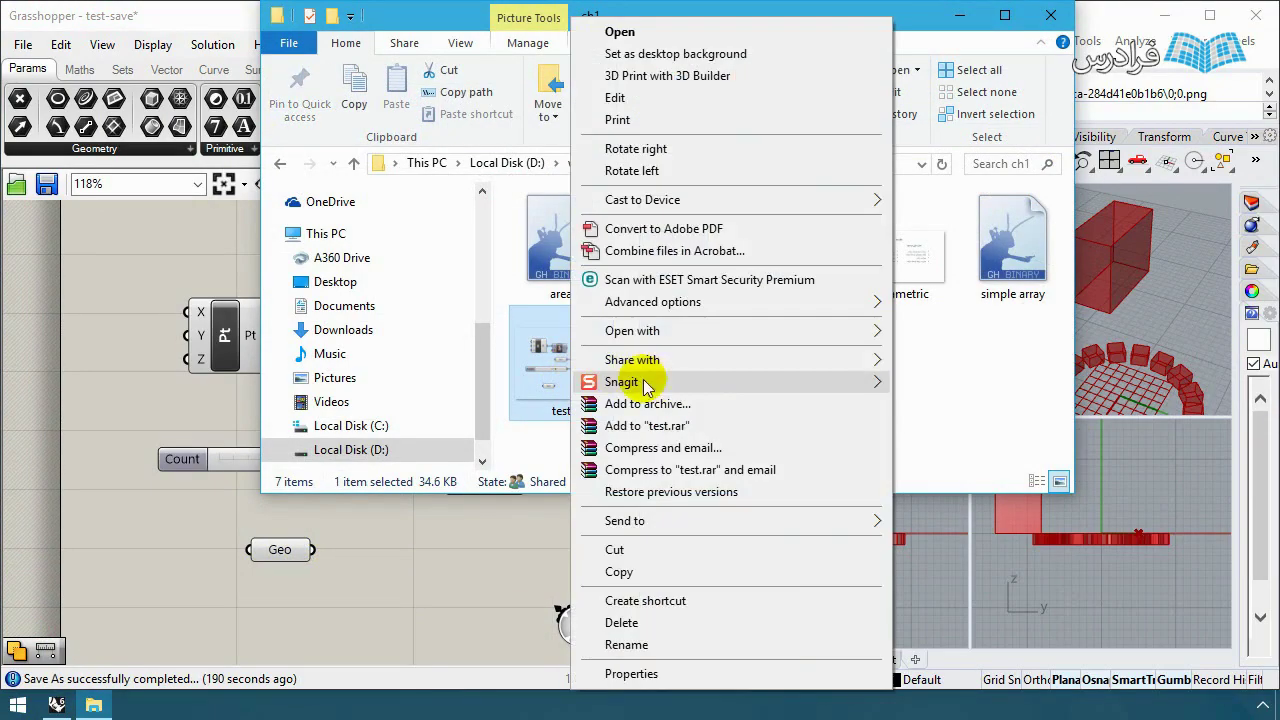
{"action": "left_click", "coordinate": [690, 97]}
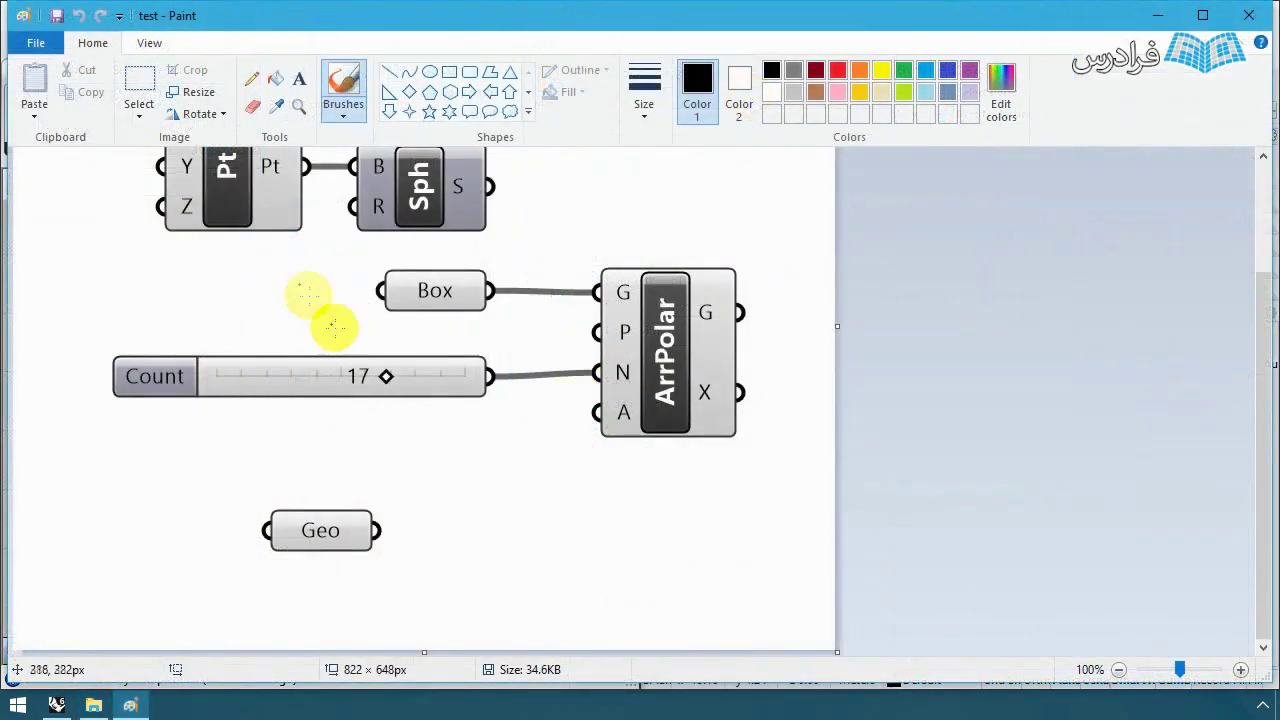
{"action": "scroll", "coordinate": [333, 326], "scroll_direction": "up", "scroll_amount": 3}
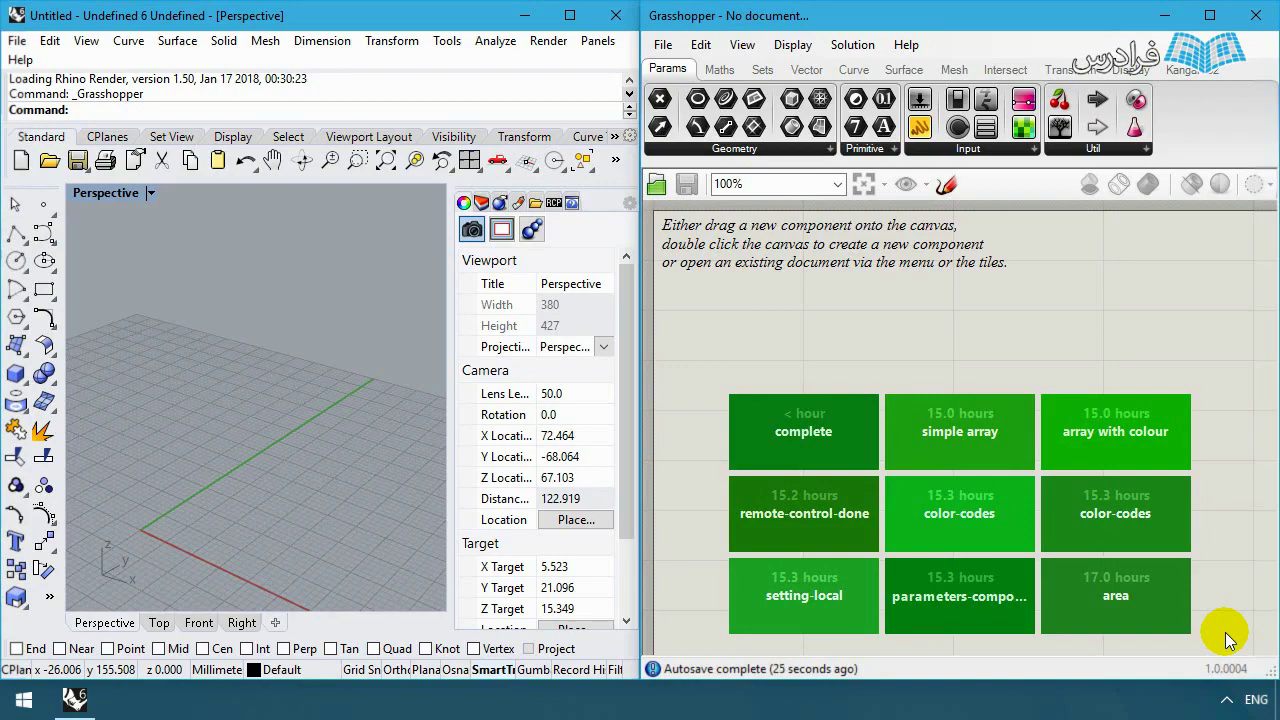
Step: Open the Grasshopper definition complete from the work files\ch2 folder
{"action": "left_click", "coordinate": [663, 45]}
{"action": "left_click", "coordinate": [730, 96]}
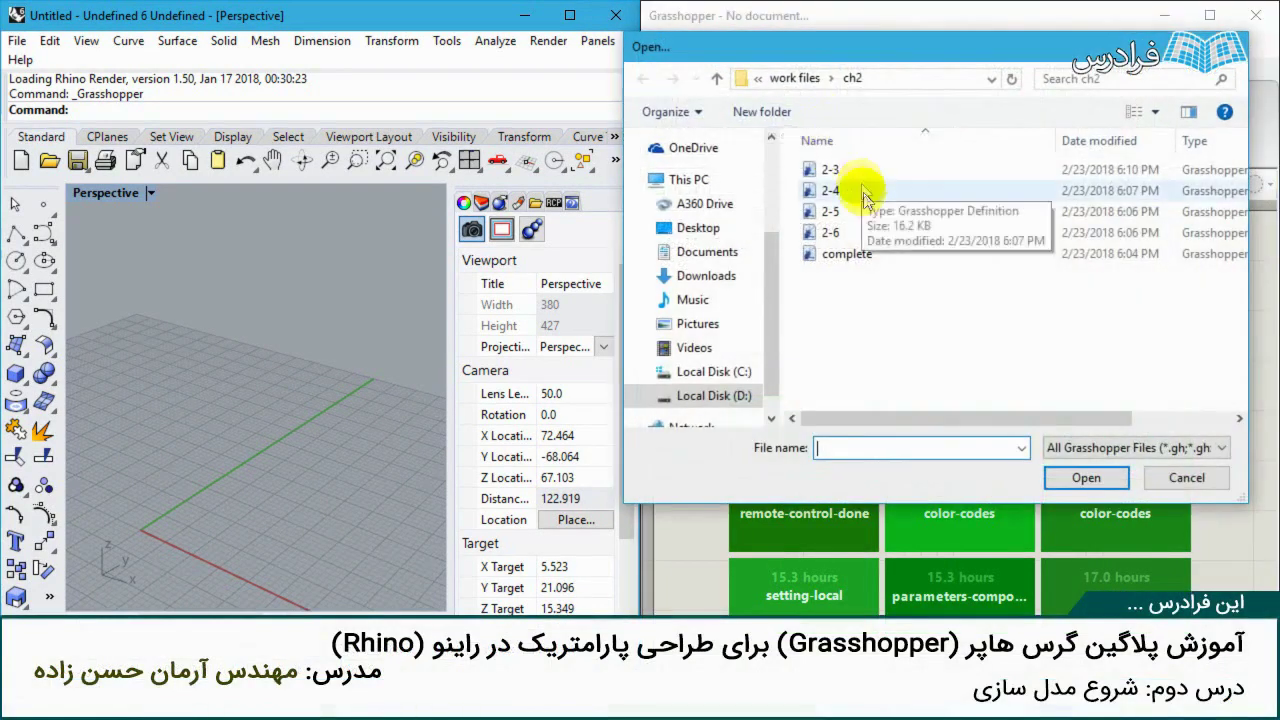
{"action": "left_click", "coordinate": [808, 260]}
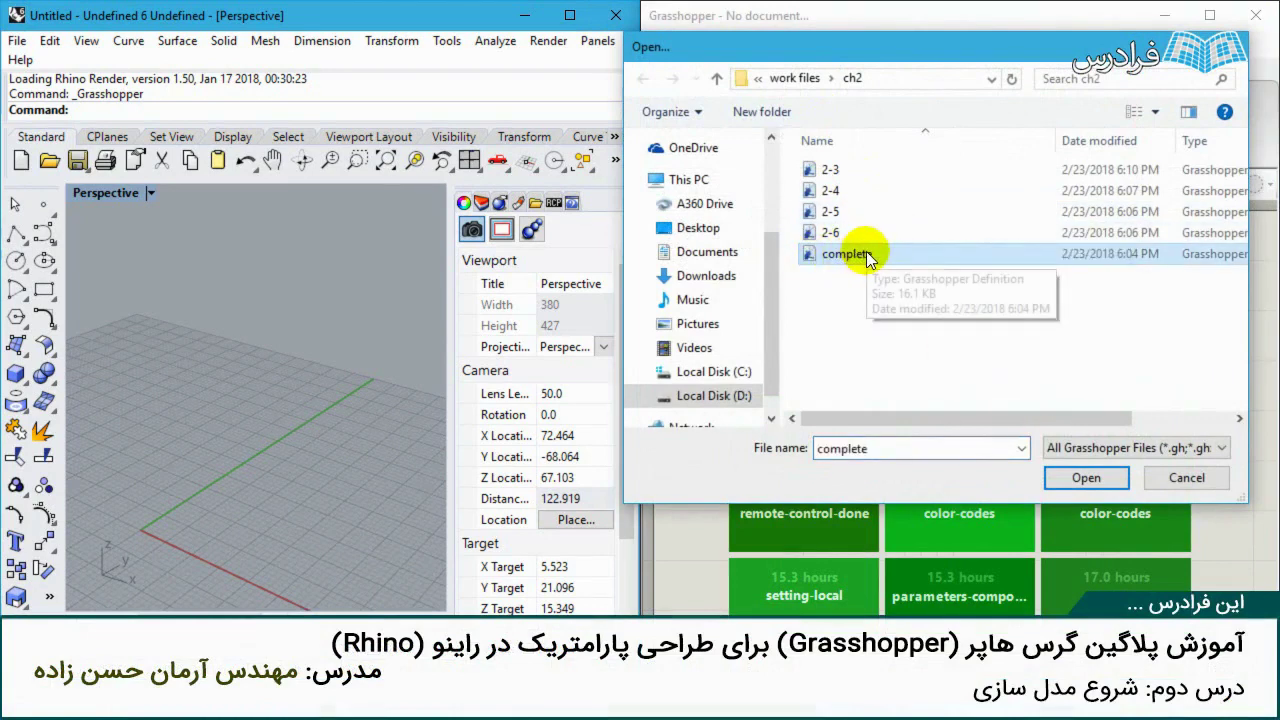
{"action": "left_click", "coordinate": [1077, 474]}
Step: Examine the building preview from several angles and look at the sliders in the values group
{"action": "right_click_drag", "start_coordinate": [409, 429], "coordinate": [264, 527]}
{"action": "scroll", "coordinate": [294, 299], "scroll_direction": "up", "scroll_amount": 10}
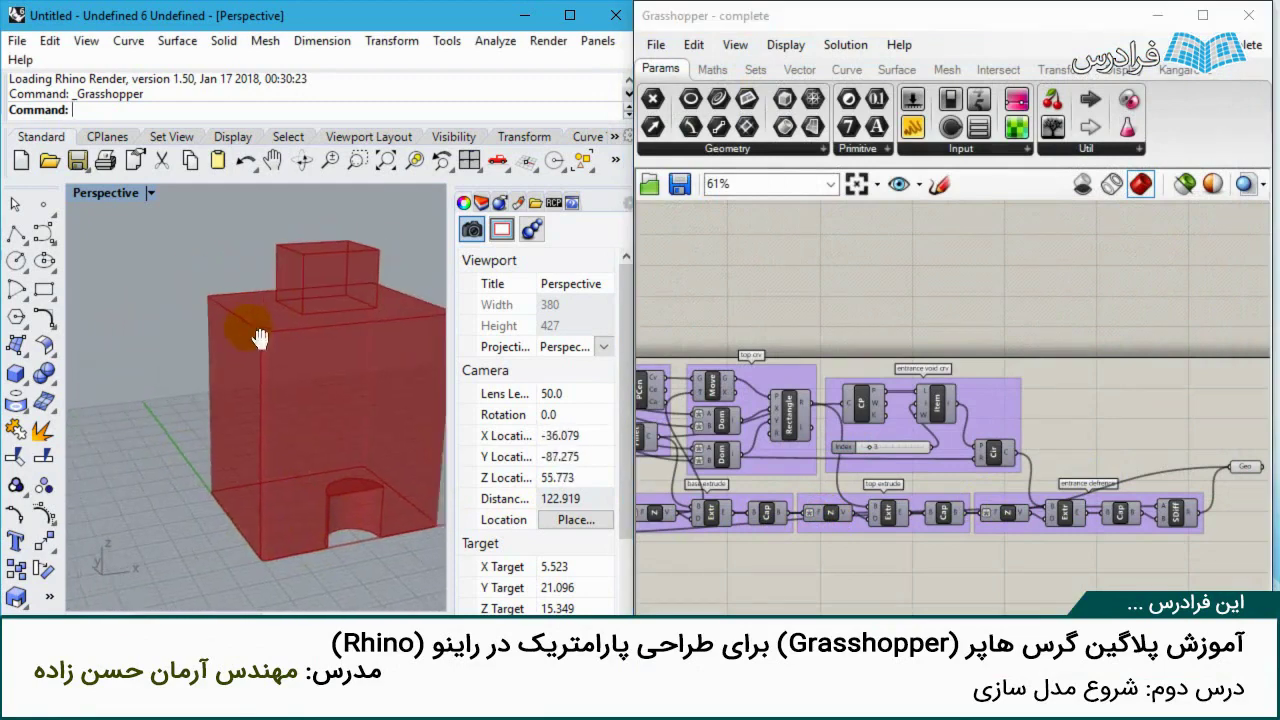
{"action": "right_click_drag", "start_coordinate": [309, 447], "coordinate": [346, 380]}
{"action": "scroll", "coordinate": [346, 380], "scroll_direction": "down", "scroll_amount": 5}
{"action": "right_click_drag", "start_coordinate": [813, 285], "coordinate": [909, 342]}
{"action": "scroll", "coordinate": [714, 430], "scroll_direction": "up", "scroll_amount": 4}
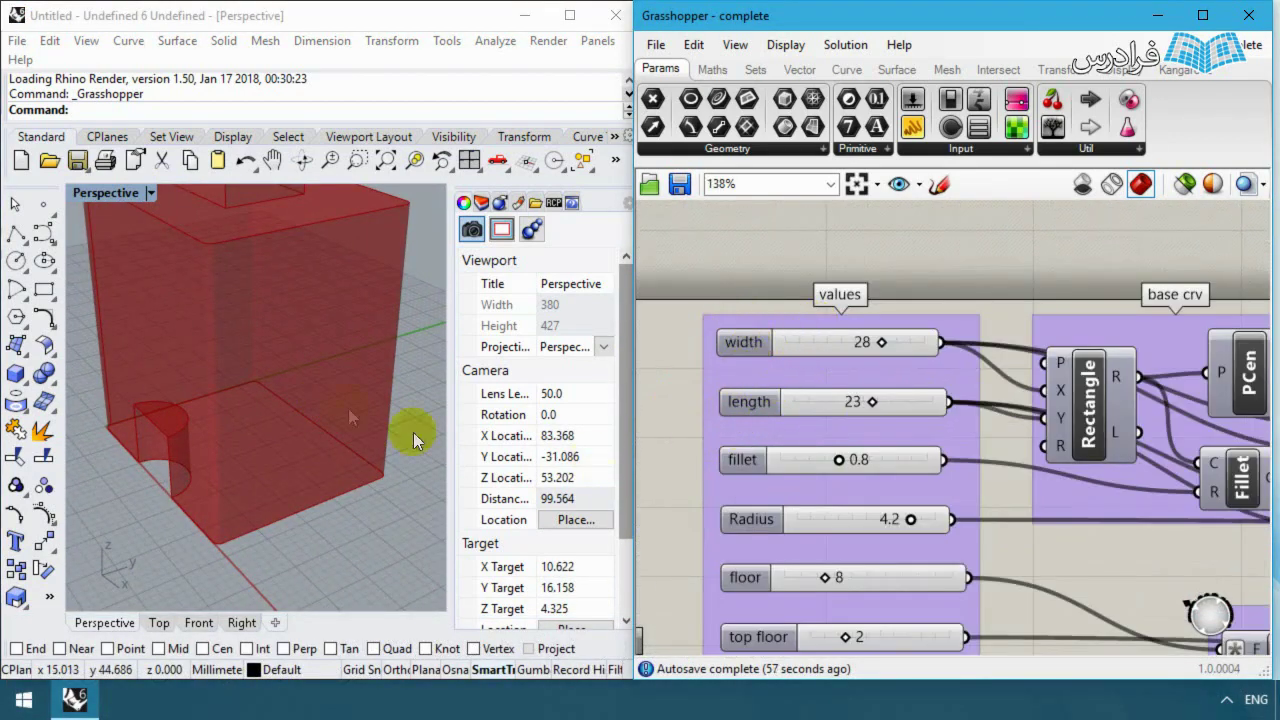
{"action": "right_click_drag", "start_coordinate": [413, 432], "coordinate": [309, 417], "text": "shift"}
{"action": "scroll", "coordinate": [309, 417], "scroll_direction": "down", "scroll_amount": 2}
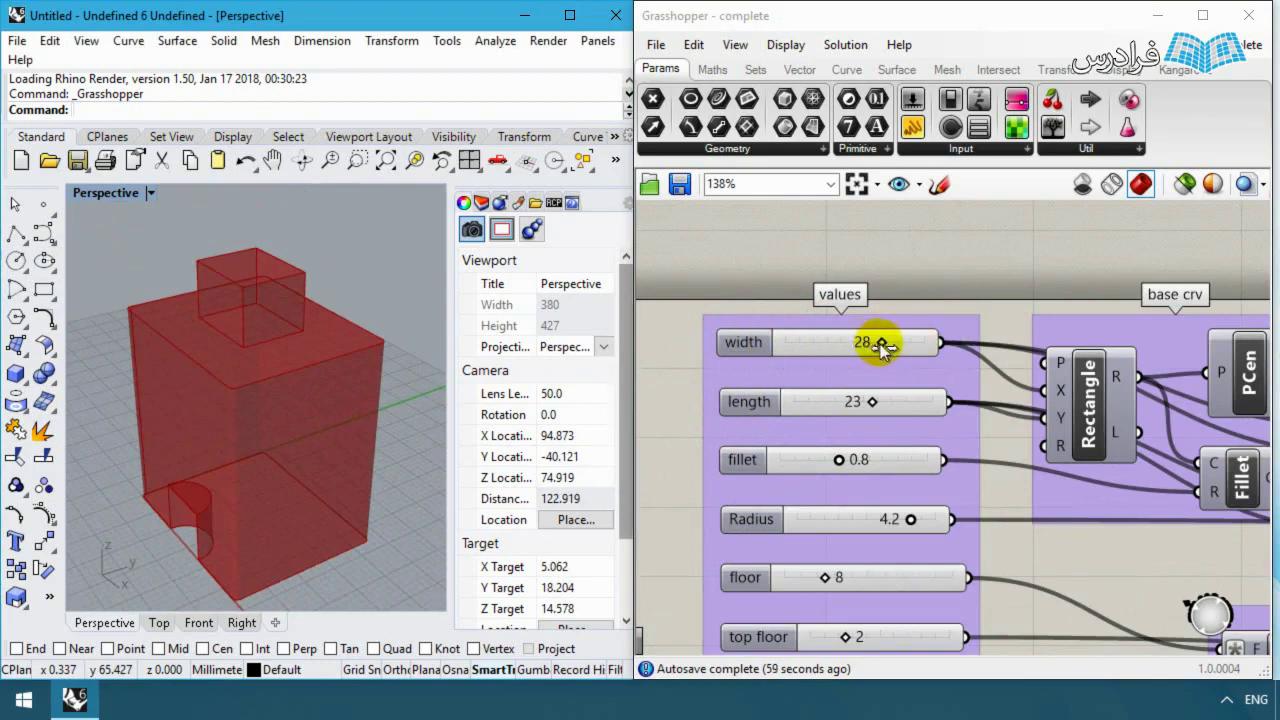
Step: Set the values sliders to width 33, length 25, fillet 1.5 and Radius 2.8
{"action": "mouse_move", "coordinate": [879, 342]}
{"action": "left_mouse_down"}
{"action": "mouse_move", "coordinate": [837, 343]}
{"action": "mouse_move", "coordinate": [888, 342]}
{"action": "left_mouse_up"}
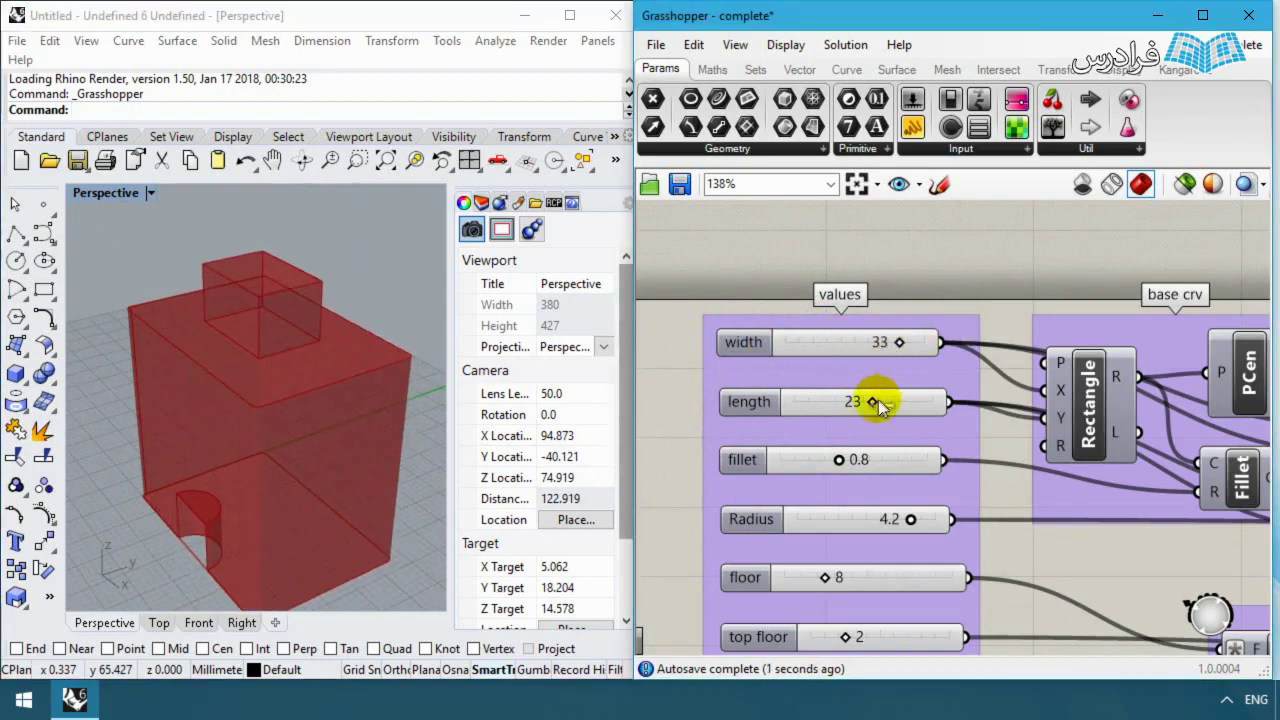
{"action": "mouse_move", "coordinate": [866, 401]}
{"action": "left_mouse_down"}
{"action": "mouse_move", "coordinate": [850, 403]}
{"action": "mouse_move", "coordinate": [882, 400]}
{"action": "left_mouse_up"}
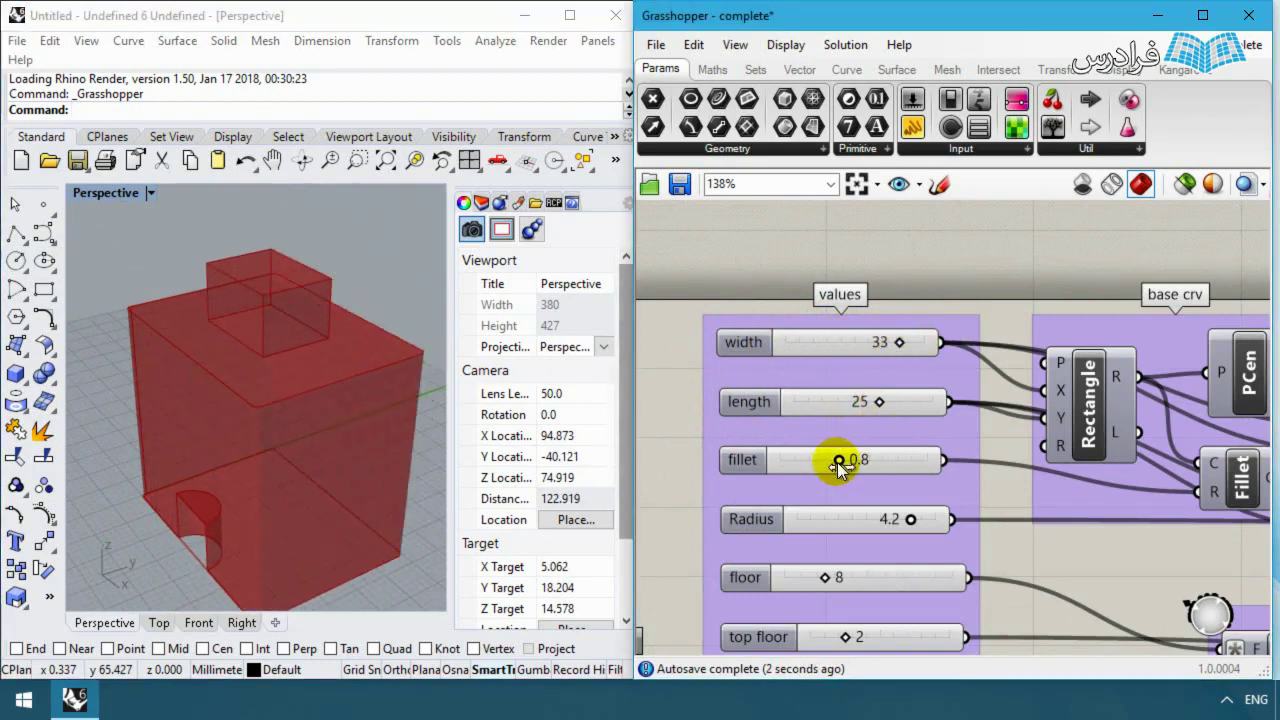
{"action": "left_click_drag", "start_coordinate": [837, 462], "coordinate": [890, 459]}
{"action": "left_click_drag", "start_coordinate": [909, 518], "coordinate": [867, 519]}
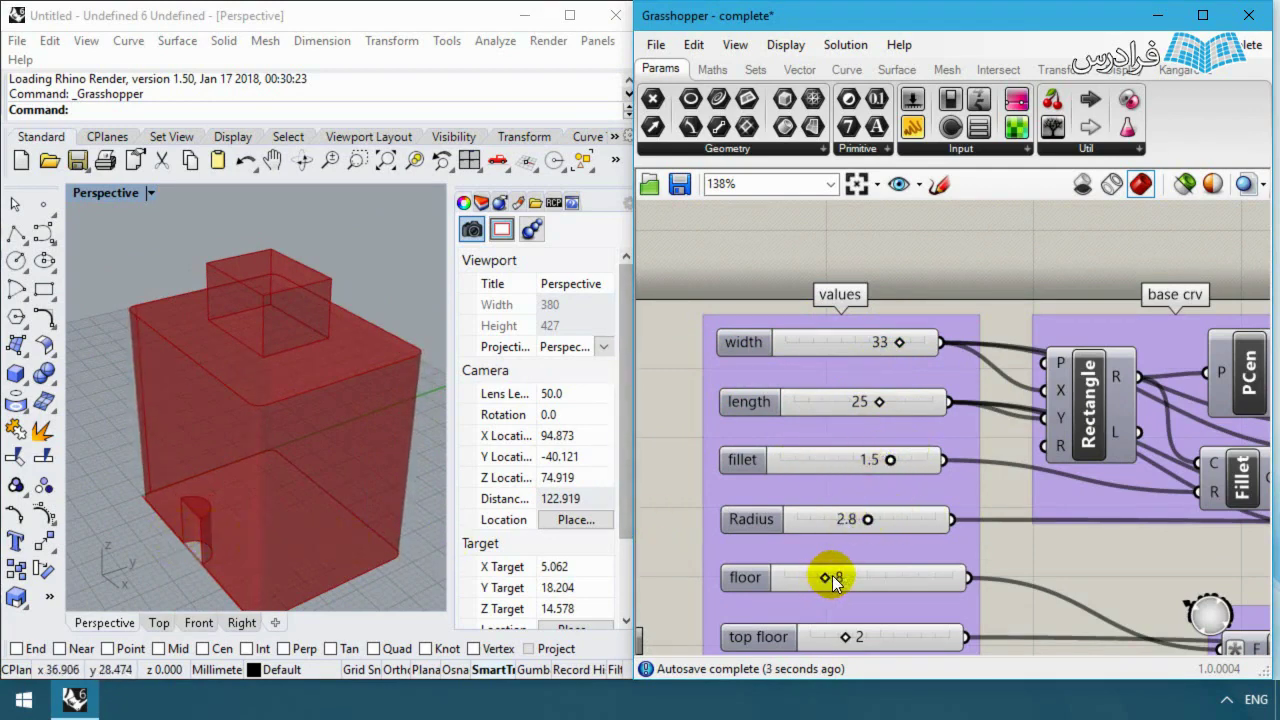
Step: Set the floor slider to 9 and both the top floor and void floor sliders to 3
{"action": "mouse_move", "coordinate": [823, 577]}
{"action": "left_mouse_down"}
{"action": "mouse_move", "coordinate": [866, 580]}
{"action": "mouse_move", "coordinate": [830, 580]}
{"action": "left_mouse_up"}
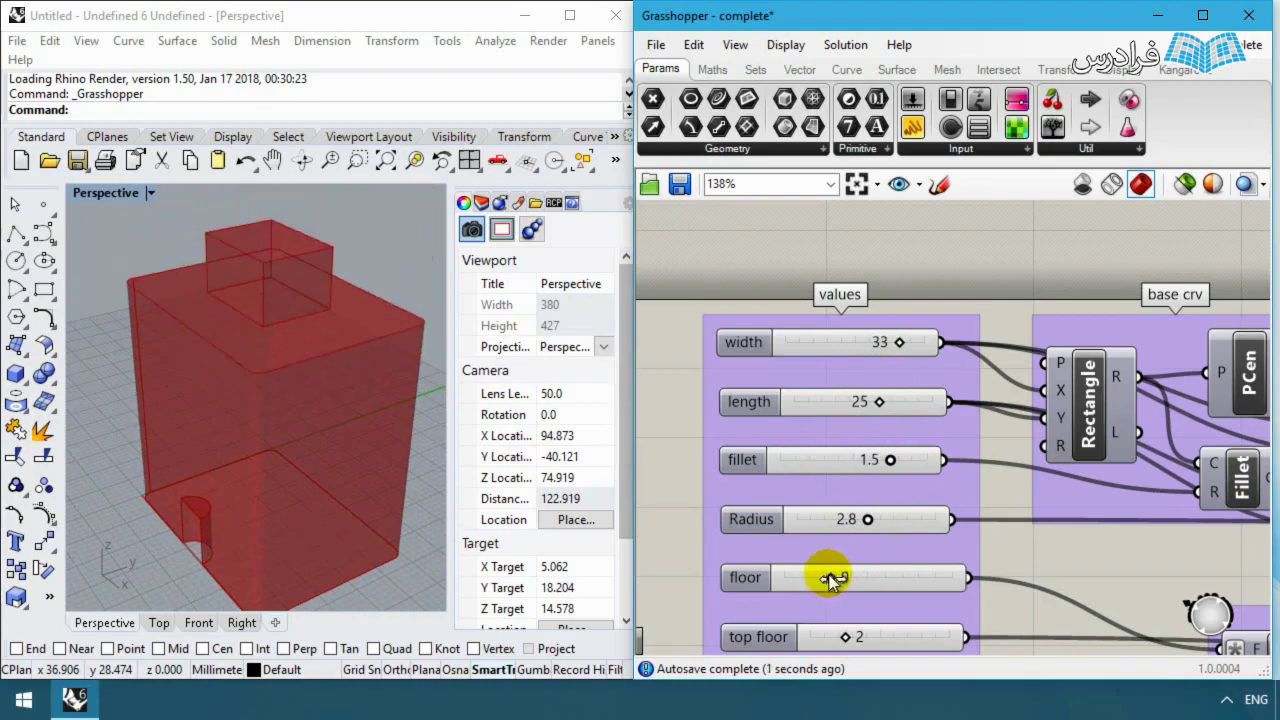
{"action": "scroll", "coordinate": [830, 580], "scroll_direction": "down", "scroll_amount": 2}
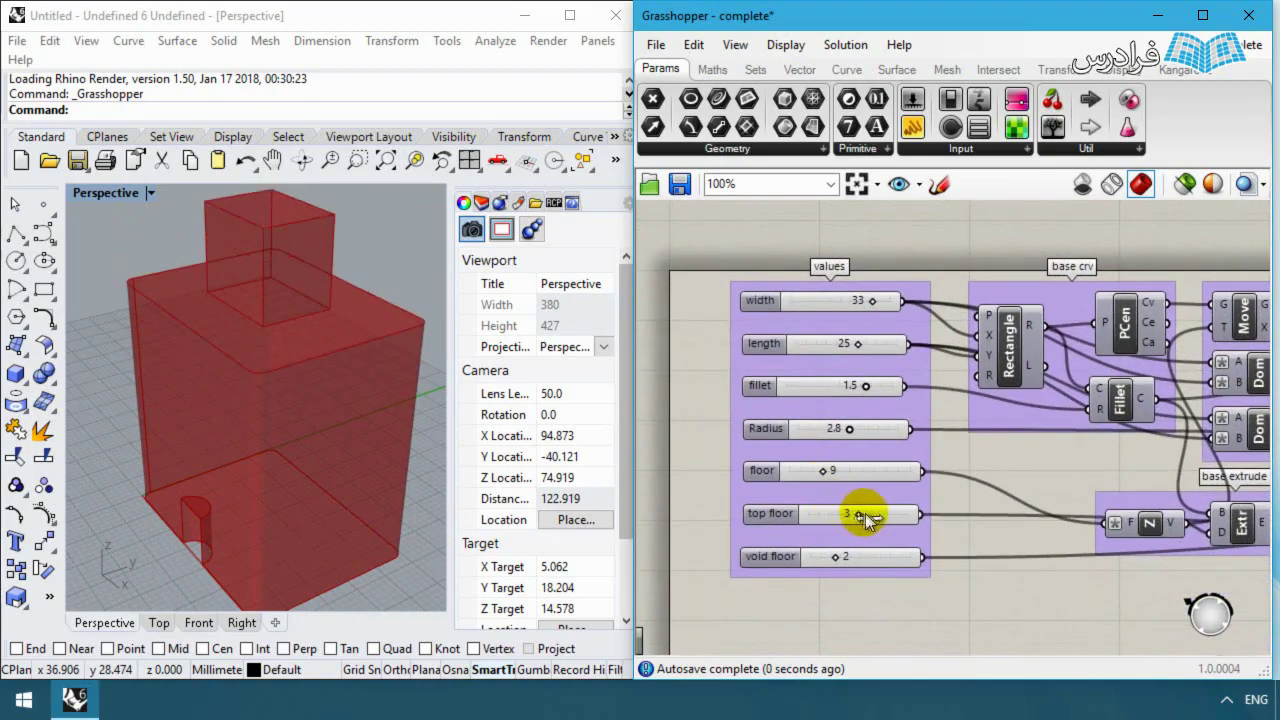
{"action": "left_click_drag", "start_coordinate": [865, 513], "coordinate": [855, 509]}
{"action": "left_click", "coordinate": [838, 556]}
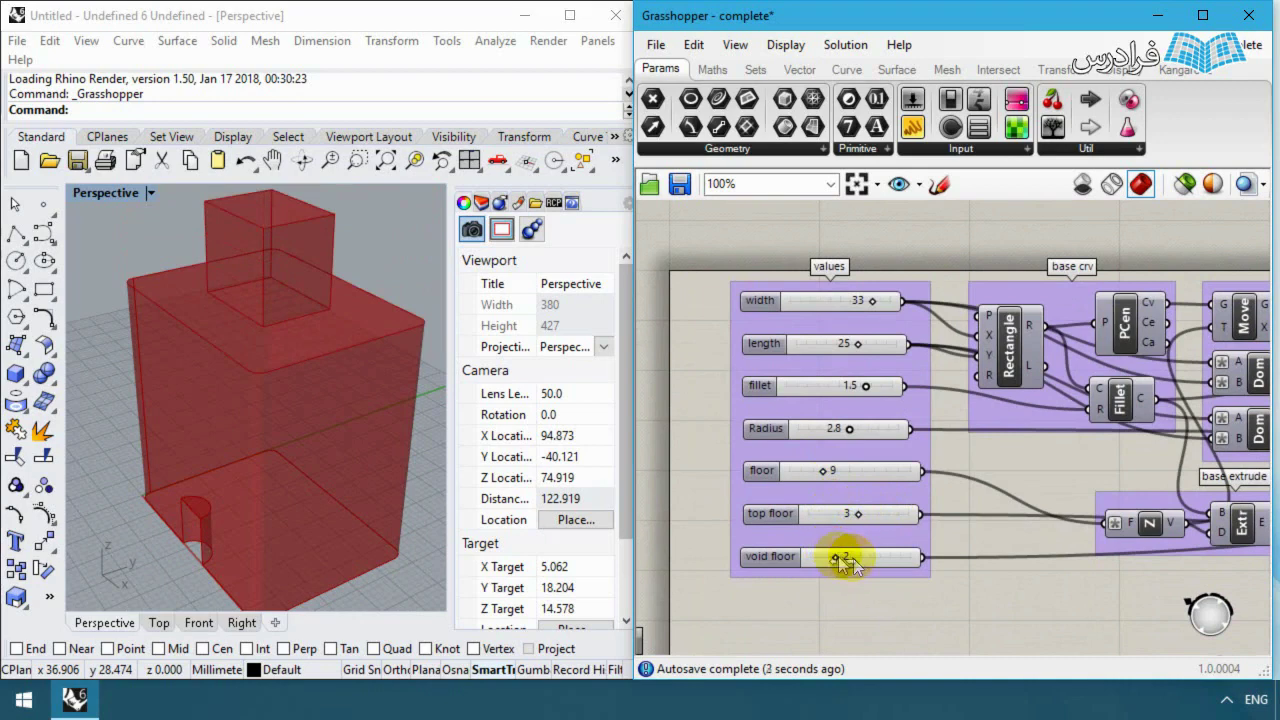
{"action": "left_click_drag", "start_coordinate": [838, 556], "coordinate": [855, 561]}
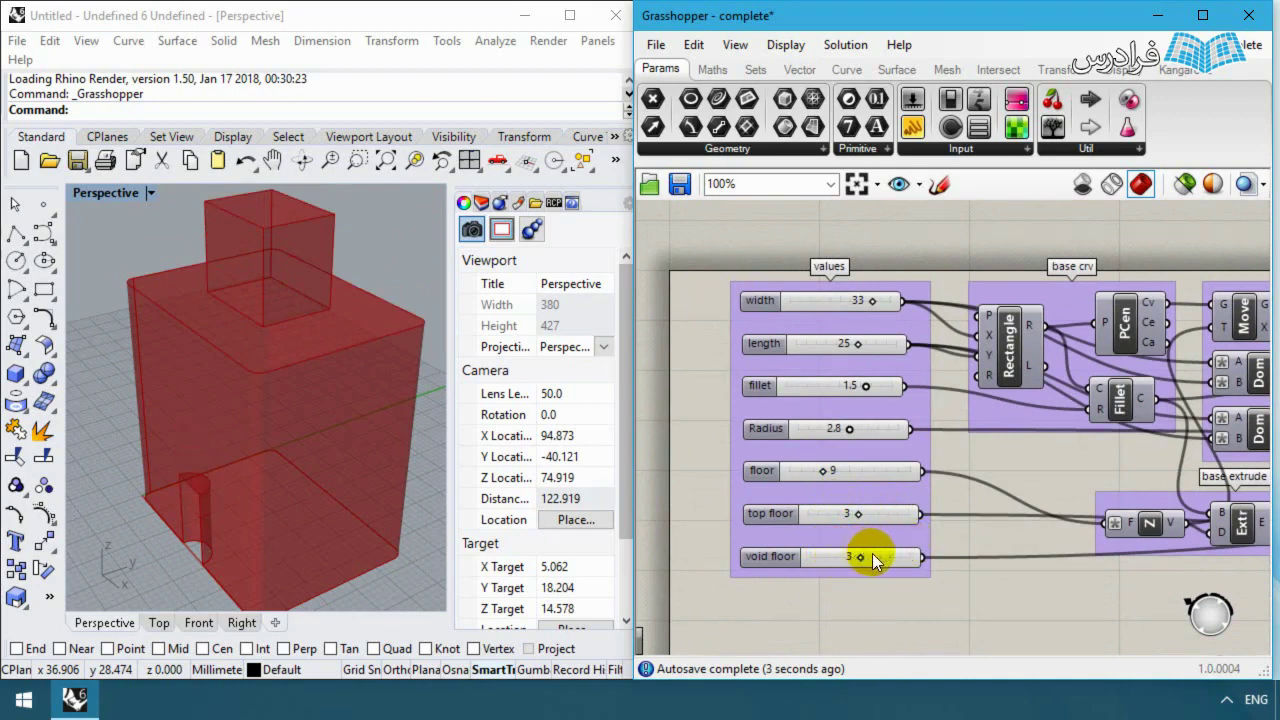
Step: Examine the components of the base crv and top crv groups and compare them with the building preview
{"action": "right_click_drag", "start_coordinate": [378, 260], "coordinate": [300, 512]}
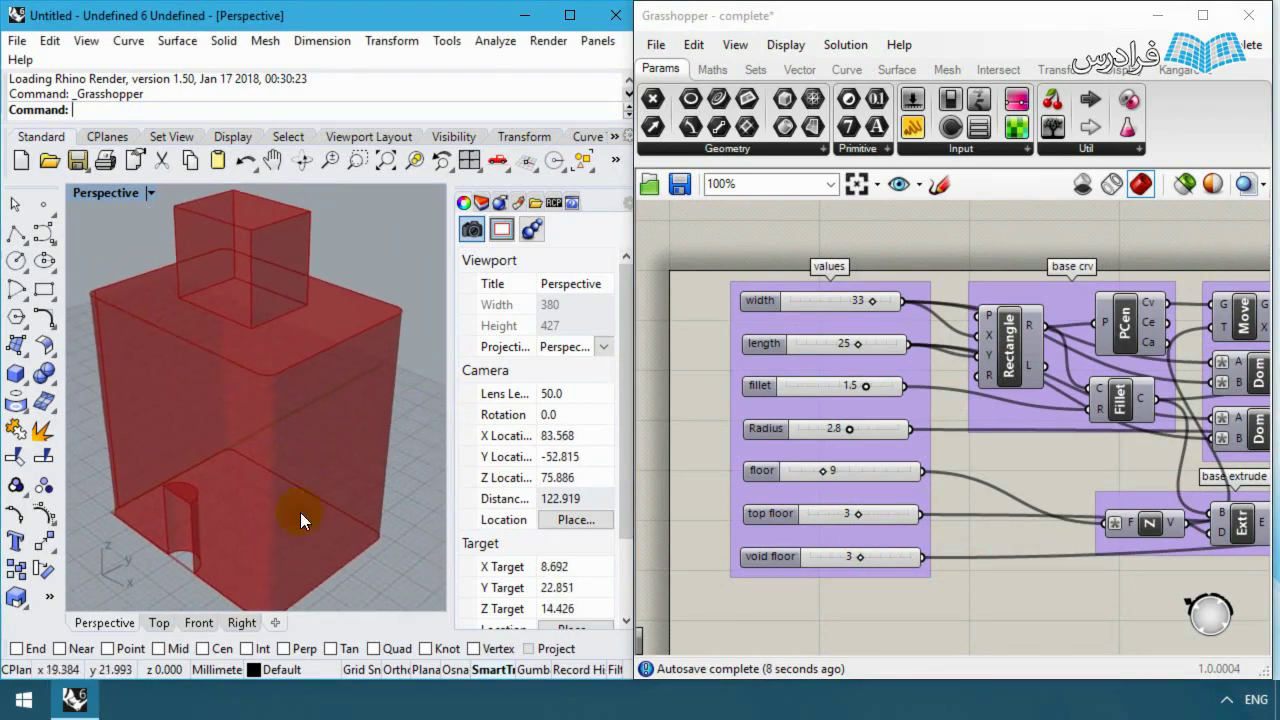
{"action": "right_click_drag", "start_coordinate": [385, 520], "coordinate": [376, 496]}
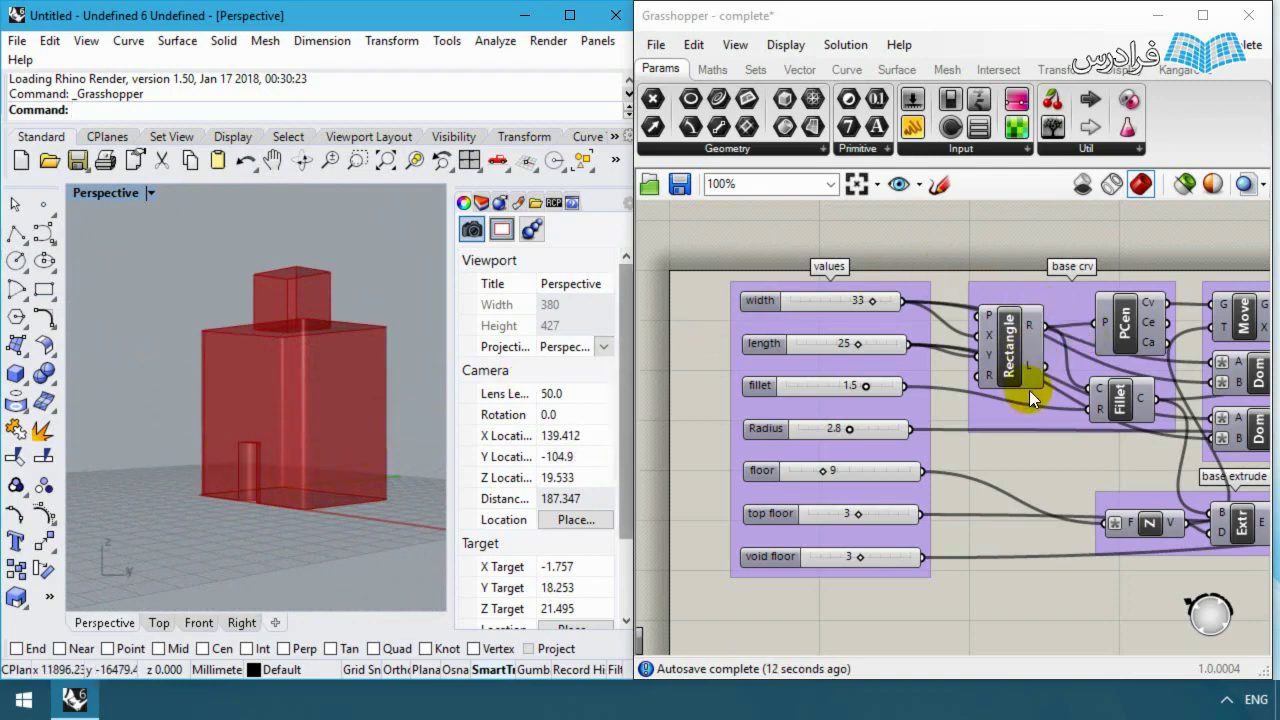
{"action": "right_click_drag", "start_coordinate": [1029, 390], "coordinate": [873, 455]}
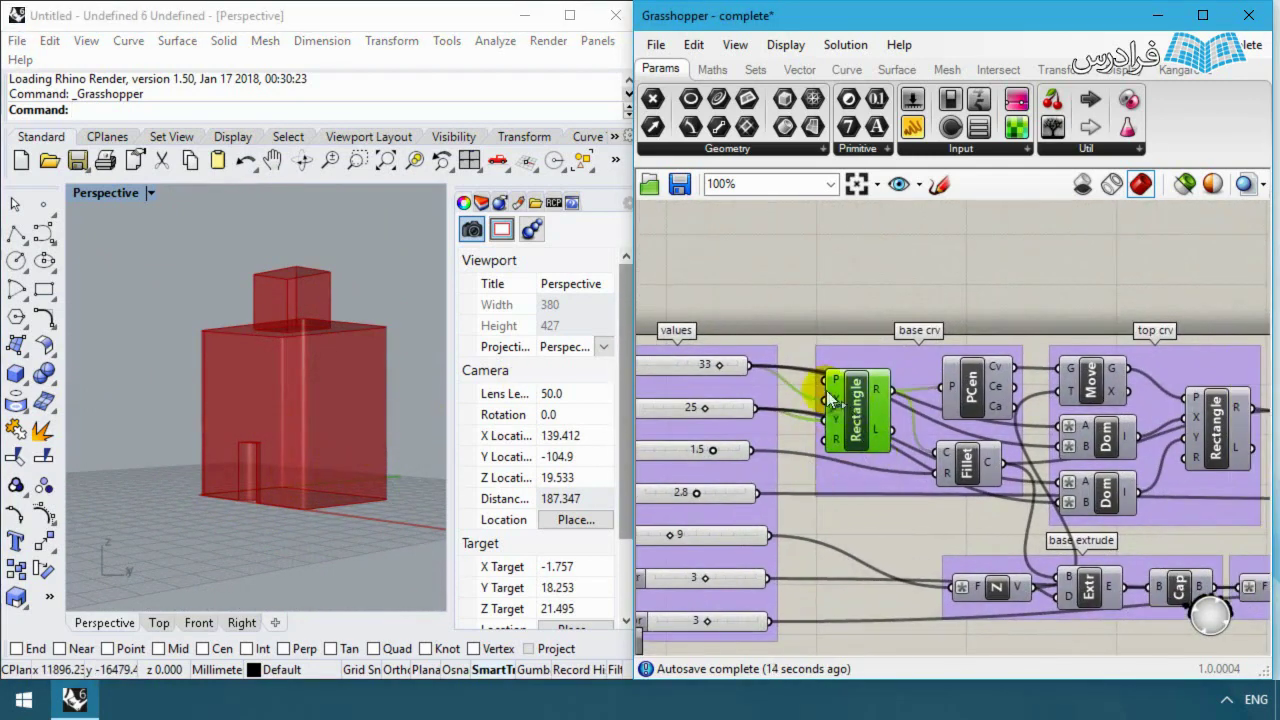
{"action": "right_click_drag", "start_coordinate": [262, 560], "coordinate": [291, 481]}
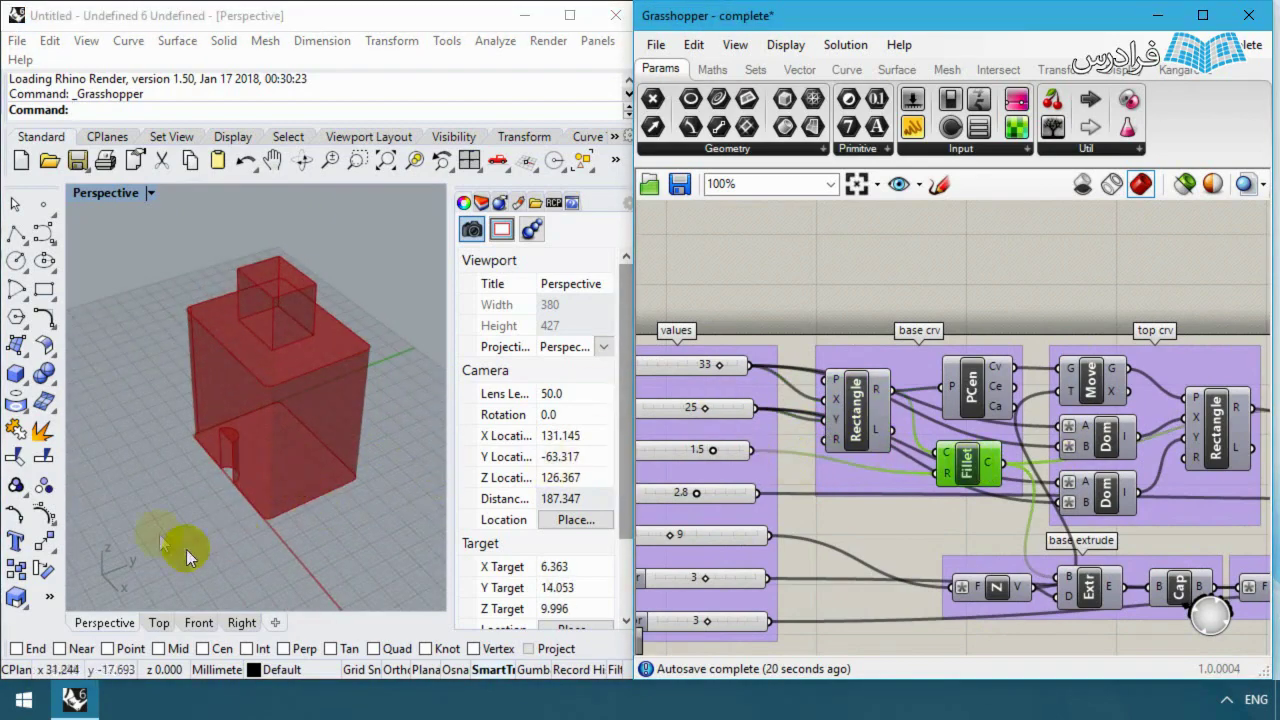
{"action": "scroll", "coordinate": [268, 501], "scroll_direction": "up", "scroll_amount": 5}
{"action": "right_click_drag", "start_coordinate": [1221, 440], "coordinate": [1113, 415]}
{"action": "left_click", "coordinate": [1113, 415]}
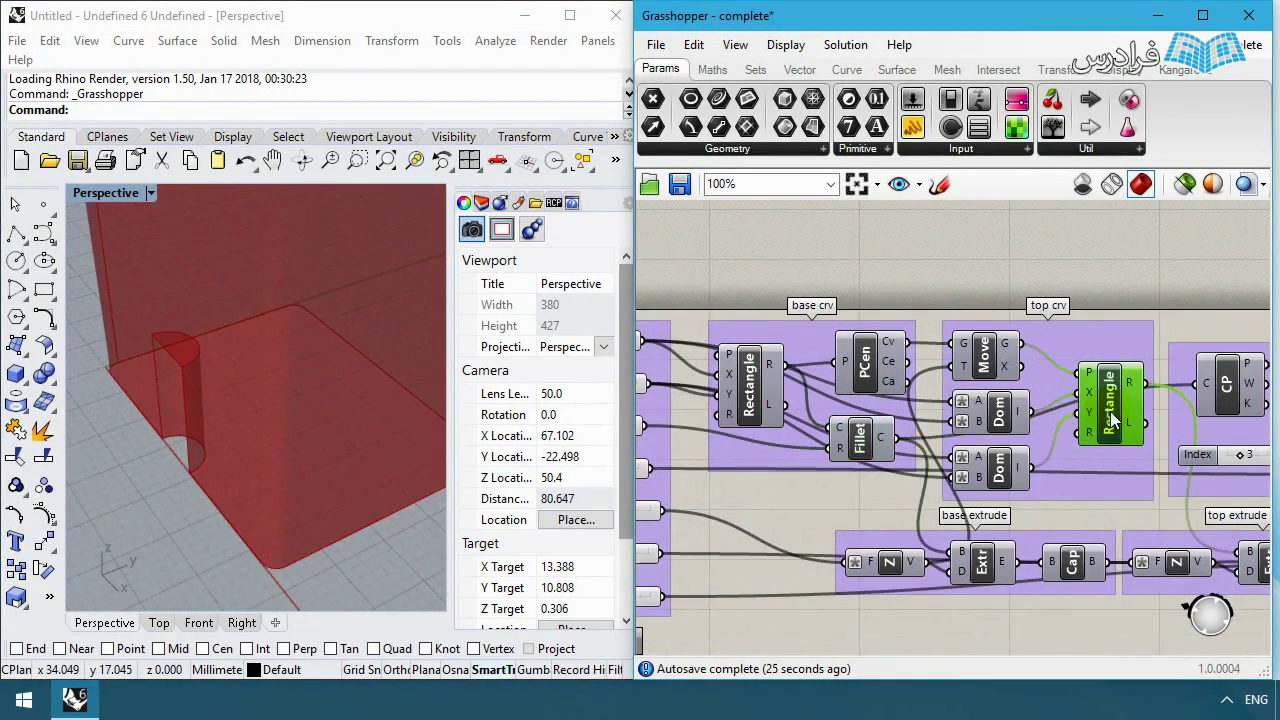
{"action": "right_click_drag", "start_coordinate": [283, 283], "coordinate": [282, 319]}
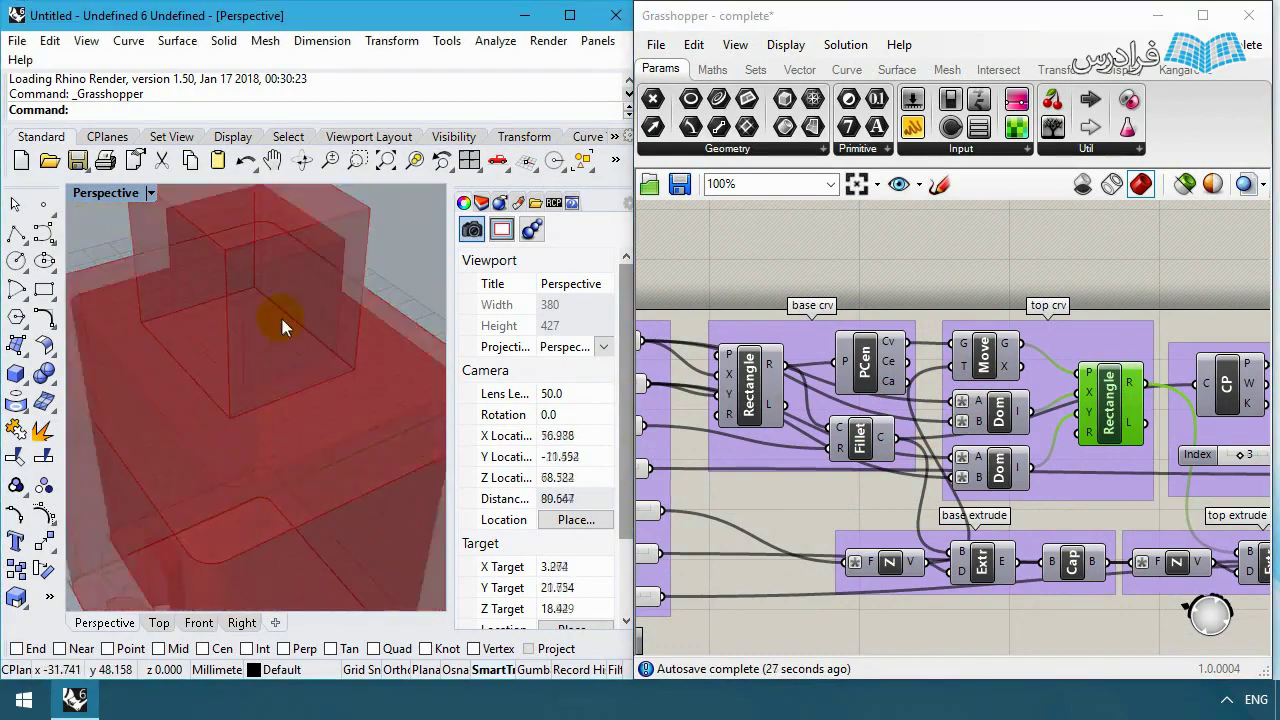
{"action": "scroll", "coordinate": [246, 366], "scroll_direction": "down", "scroll_amount": 4}
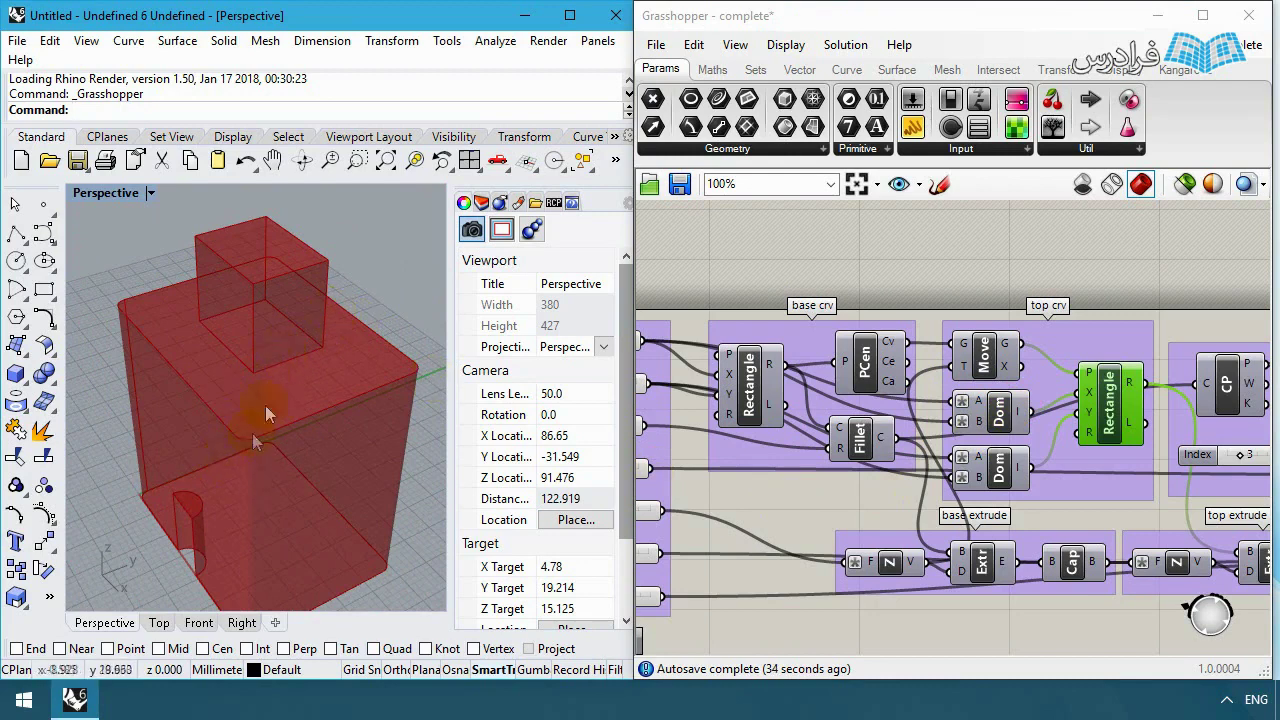
{"action": "left_click", "coordinate": [984, 355]}
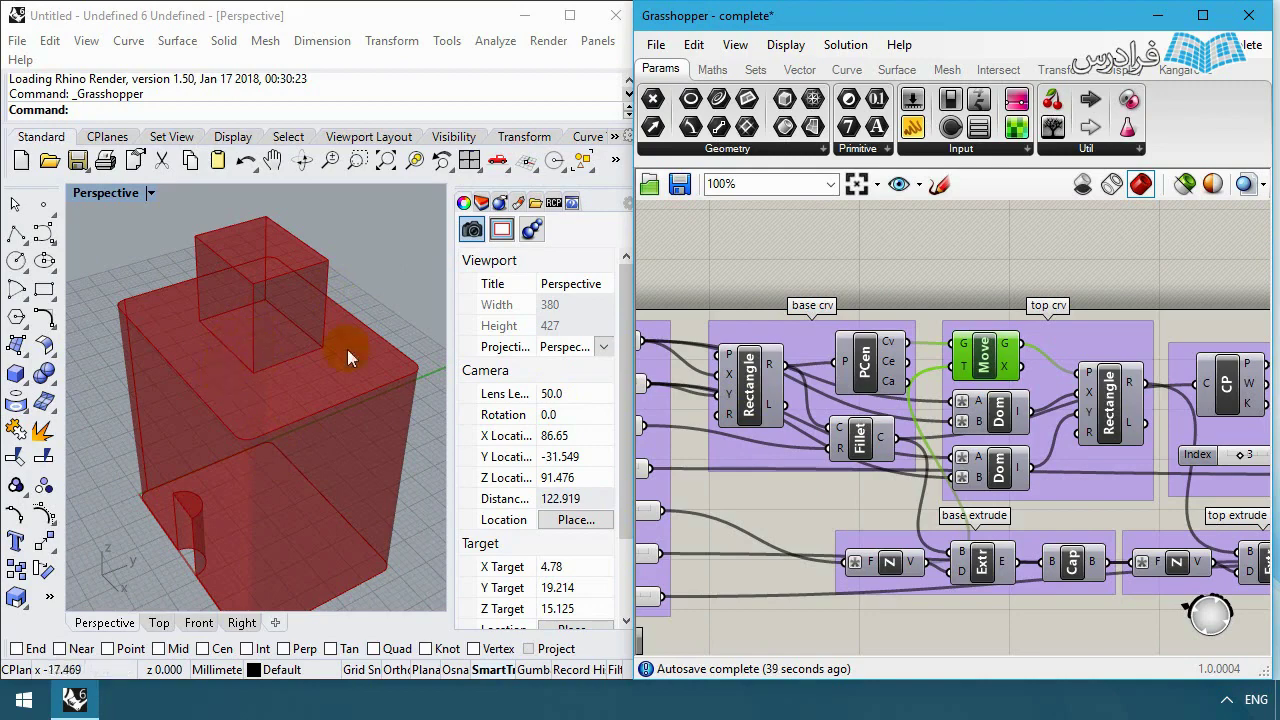
Step: Show the previews of the CP and Cir components in the entrance void crv group and inspect the entrance
{"action": "scroll", "coordinate": [929, 471], "scroll_direction": "down", "scroll_amount": 3}
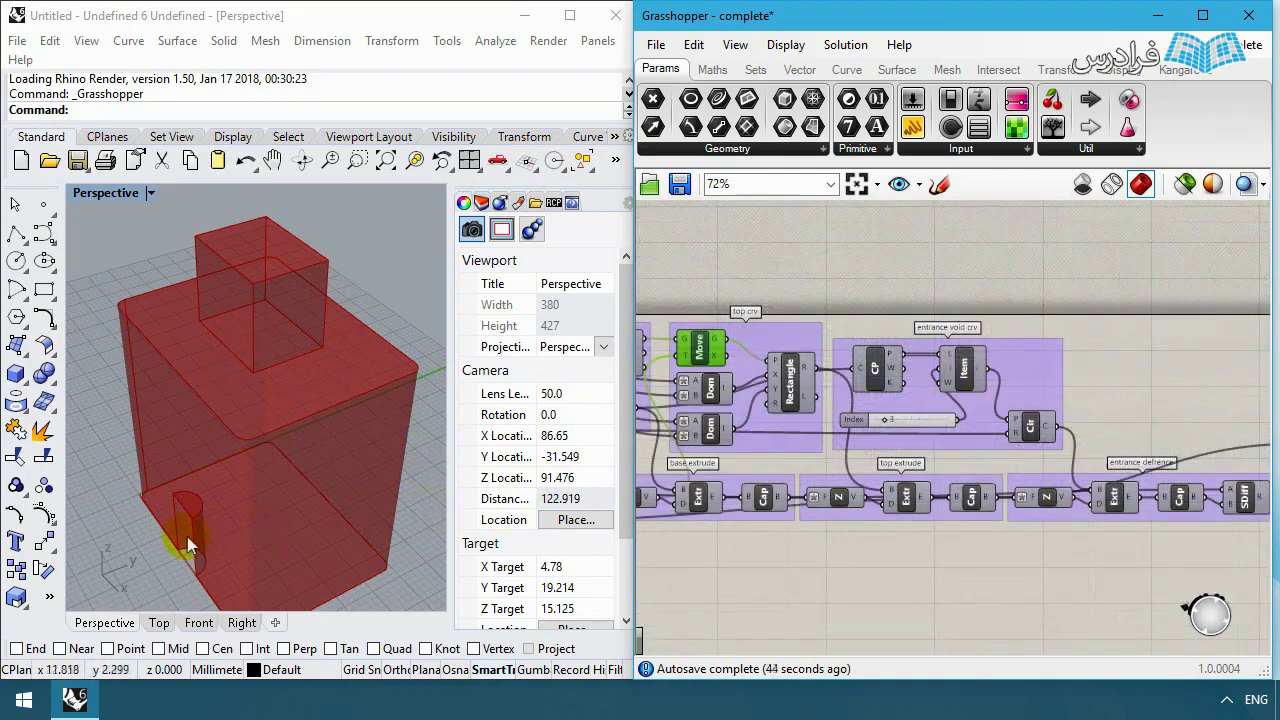
{"action": "right_click_drag", "start_coordinate": [180, 535], "coordinate": [239, 477]}
{"action": "scroll", "coordinate": [236, 530], "scroll_direction": "up", "scroll_amount": 5}
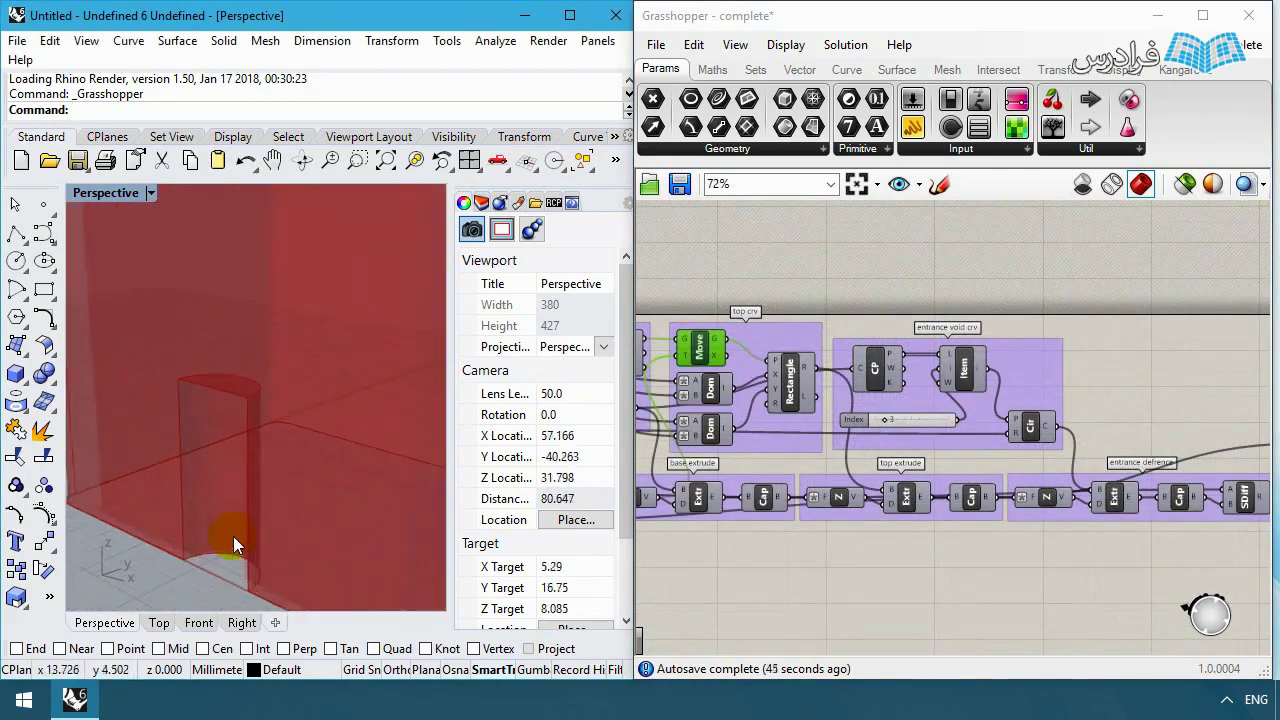
{"action": "left_click", "coordinate": [878, 372]}
{"action": "right_click", "coordinate": [880, 375]}
{"action": "left_click", "coordinate": [1050, 404]}
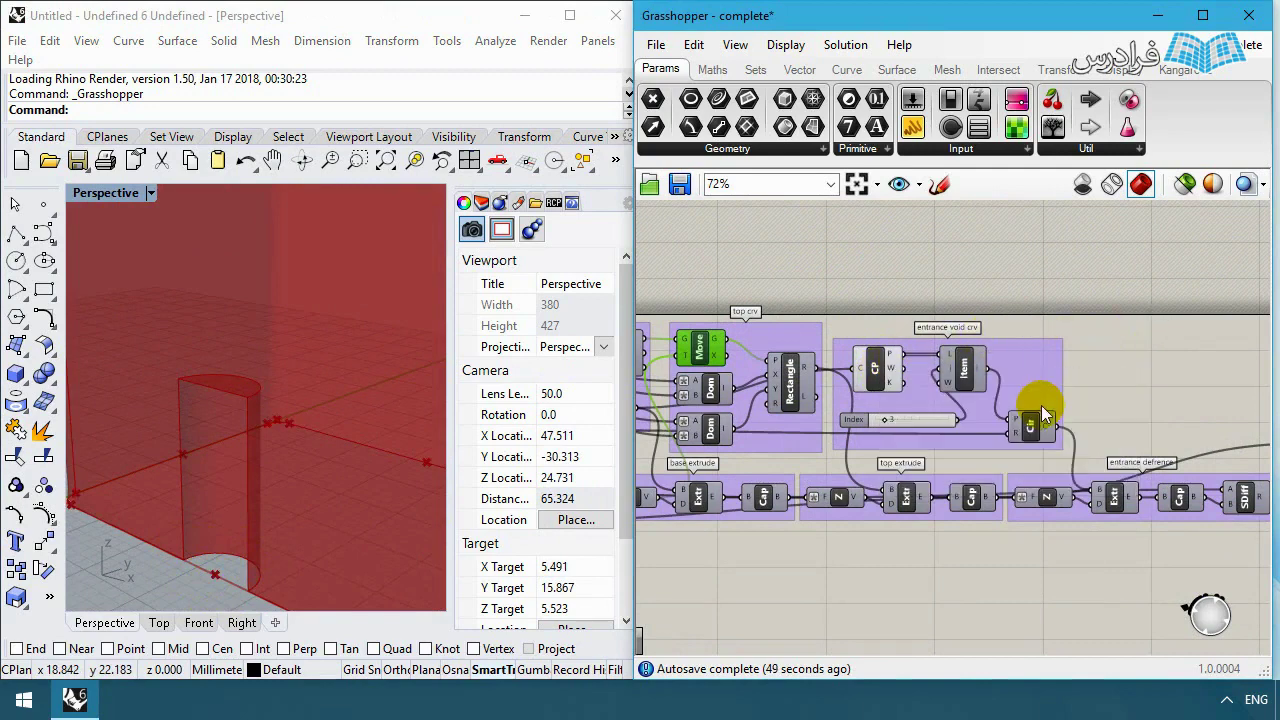
{"action": "right_click", "coordinate": [1032, 420]}
{"action": "left_click", "coordinate": [1046, 449]}
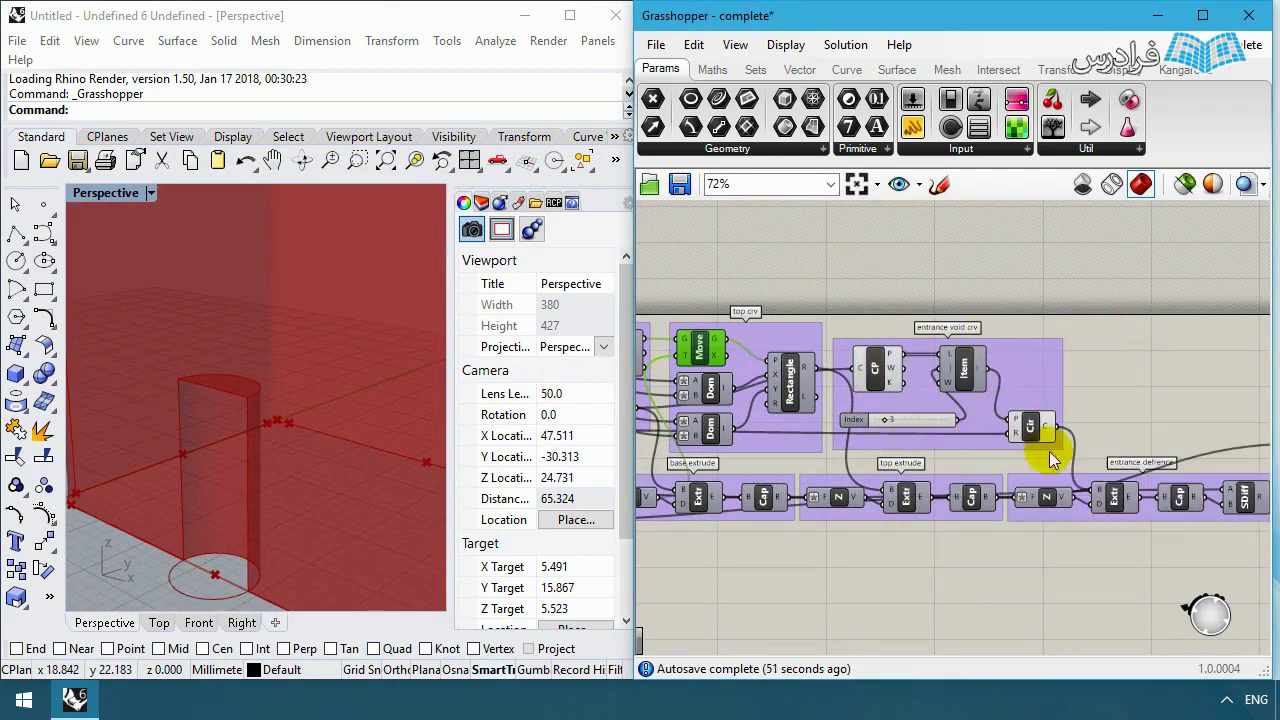
{"action": "right_click_drag", "start_coordinate": [175, 508], "coordinate": [268, 474], "text": "shift"}
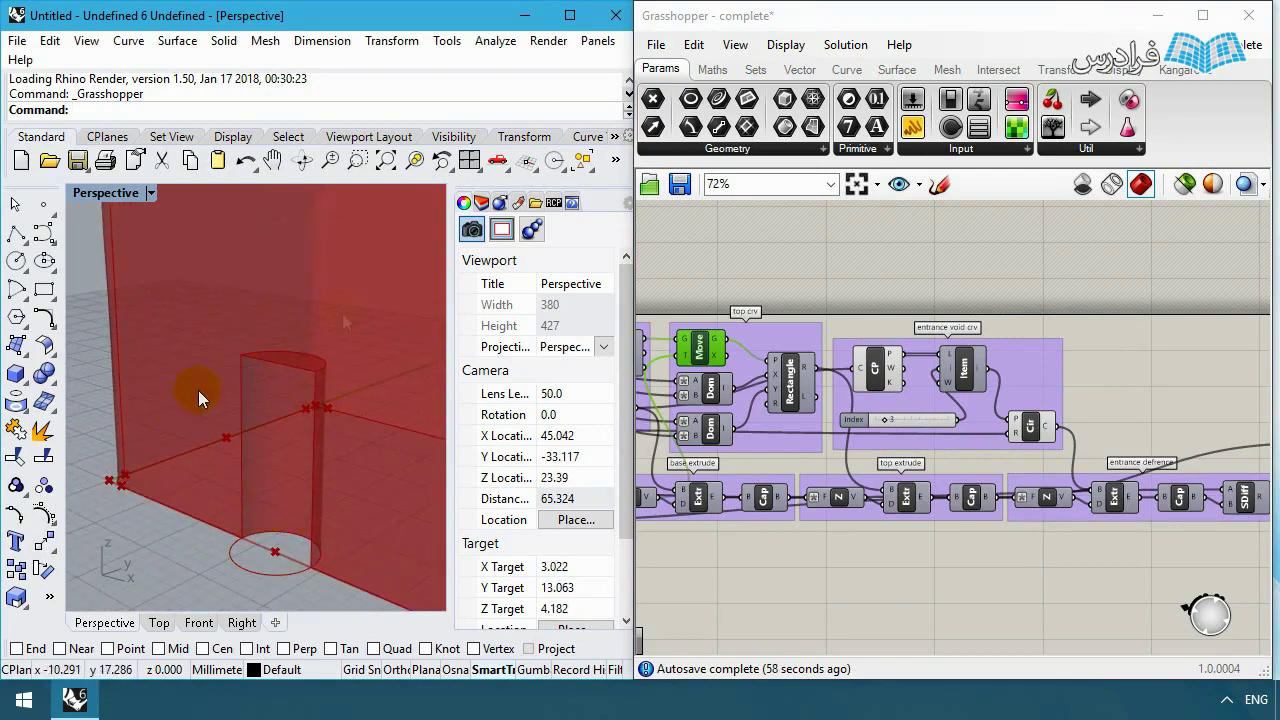
{"action": "scroll", "coordinate": [349, 375], "scroll_direction": "down", "scroll_amount": 2}
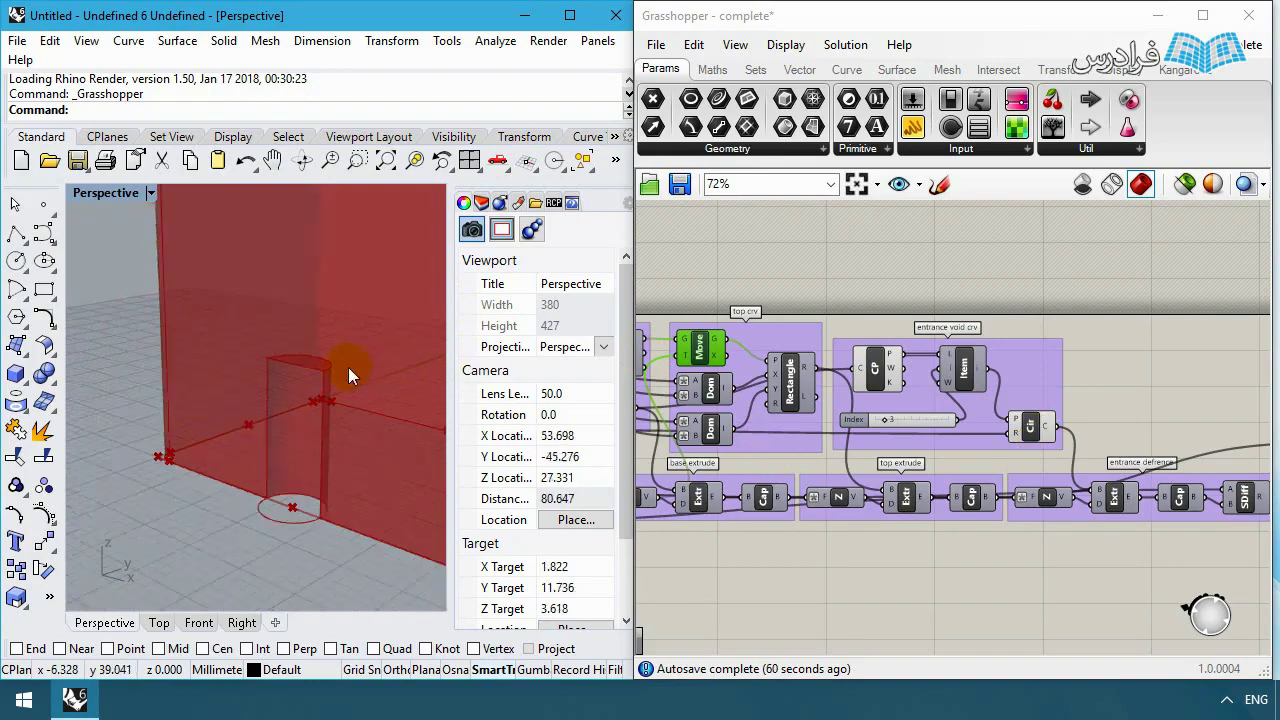
Step: Hide the previews of the Cir and CP components in the entrance void crv group
{"action": "scroll", "coordinate": [350, 360], "scroll_direction": "down", "scroll_amount": 3}
{"action": "right_click_drag", "start_coordinate": [354, 349], "coordinate": [586, 371]}
{"action": "left_click", "coordinate": [1005, 450]}
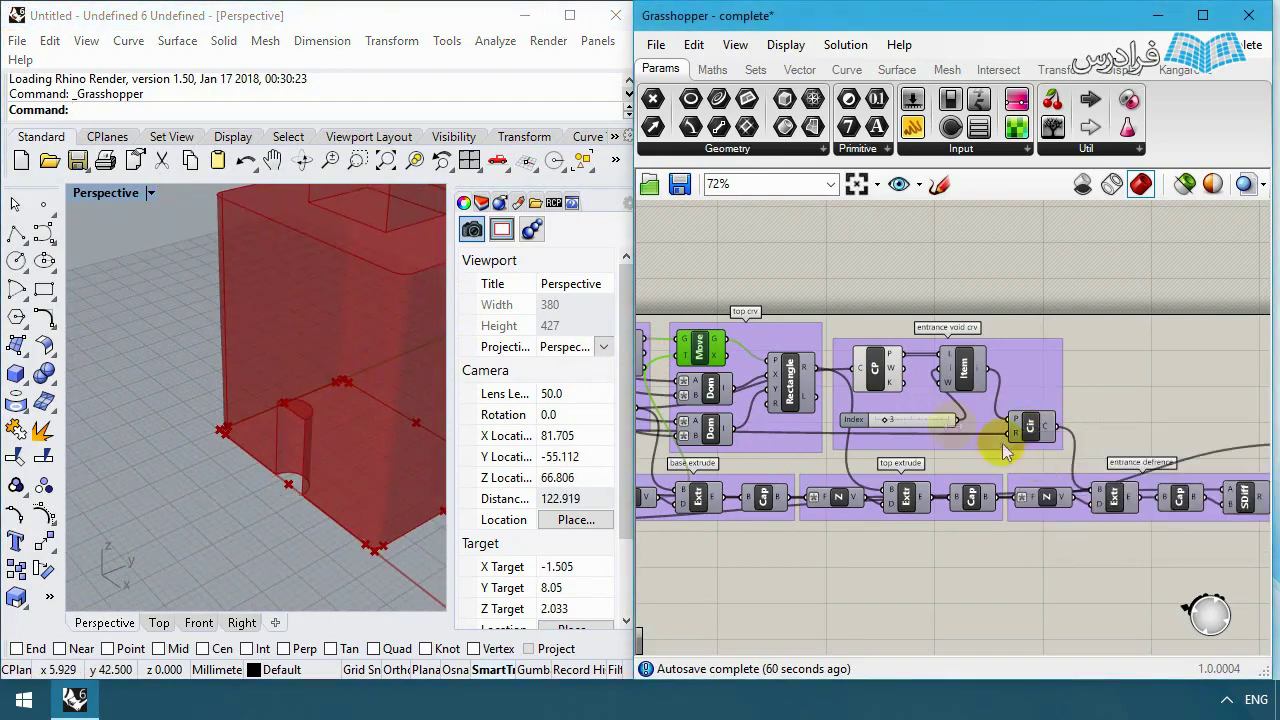
{"action": "left_click", "coordinate": [870, 375]}
{"action": "right_click", "coordinate": [878, 378]}
{"action": "left_click", "coordinate": [935, 408]}
Step: Examine the base extrude, top extrude and entrance difference groups and the final Geometry parameter alongside the building preview
{"action": "scroll", "coordinate": [849, 456], "scroll_direction": "up", "scroll_amount": 2}
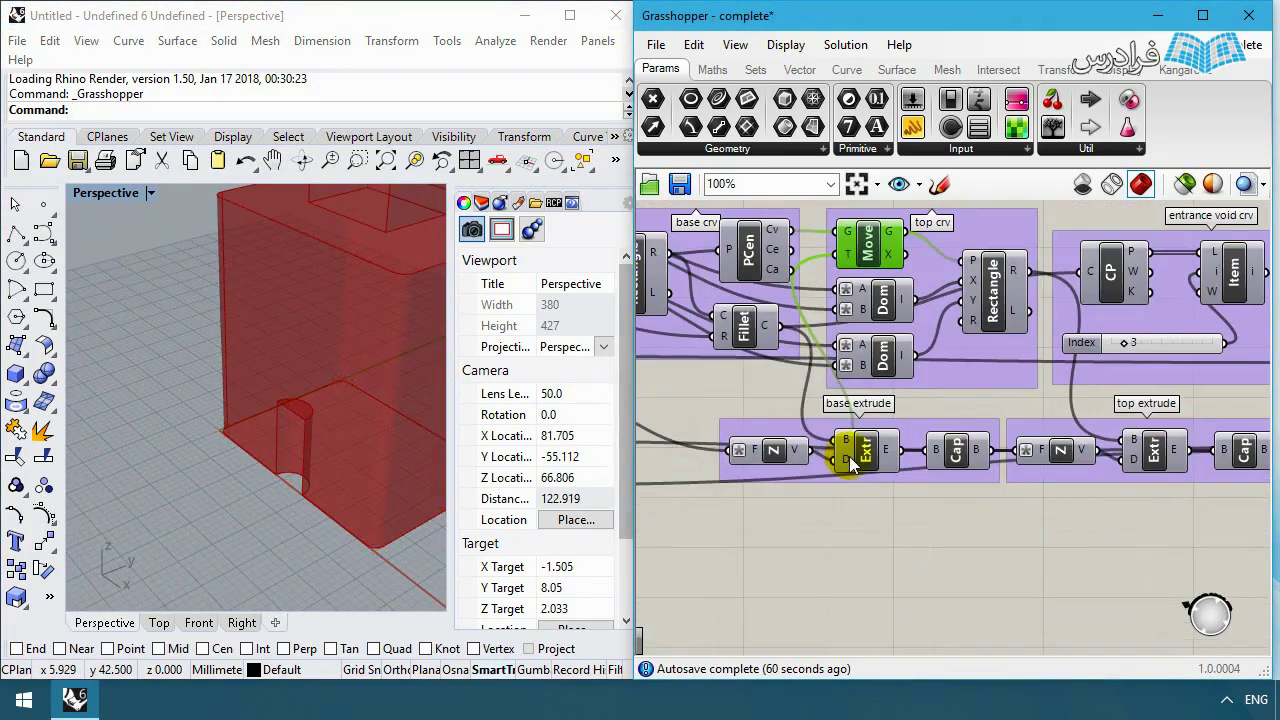
{"action": "scroll", "coordinate": [1010, 495], "scroll_direction": "down", "scroll_amount": 3}
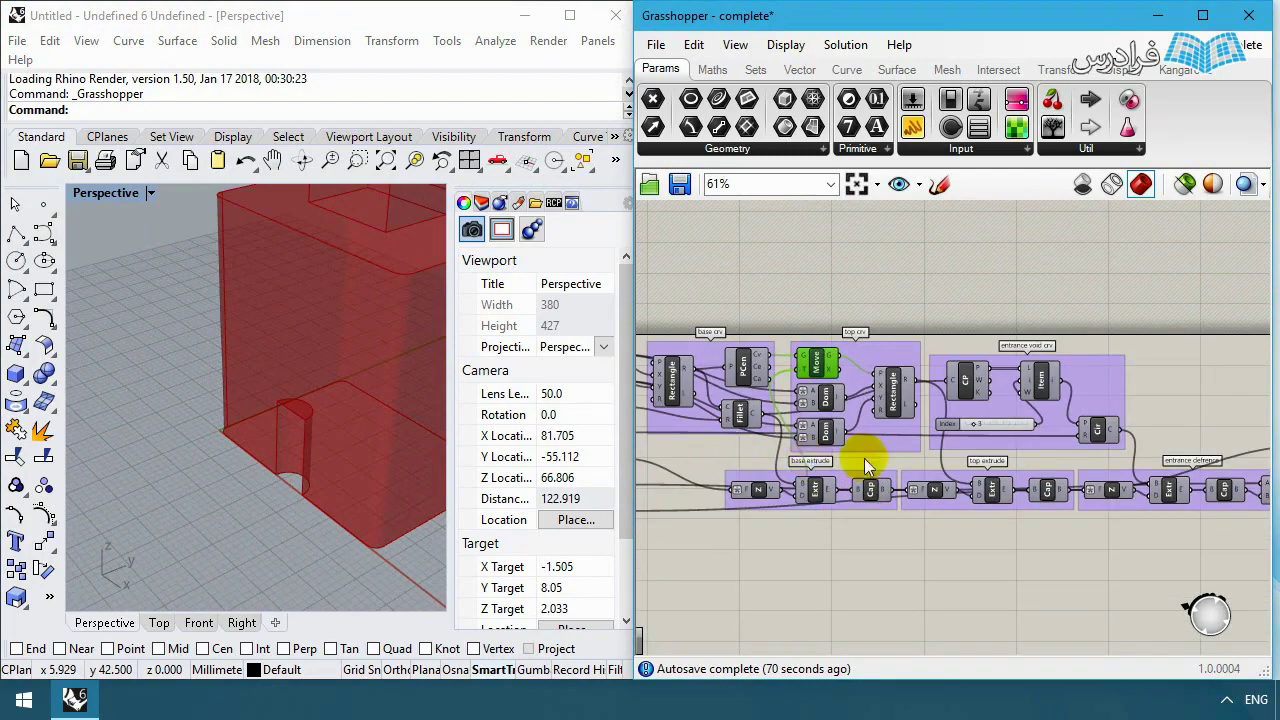
{"action": "left_click_drag", "start_coordinate": [712, 466], "coordinate": [908, 543]}
{"action": "right_click_drag", "start_coordinate": [349, 277], "coordinate": [331, 457], "text": "shift"}
{"action": "left_click", "coordinate": [894, 465]}
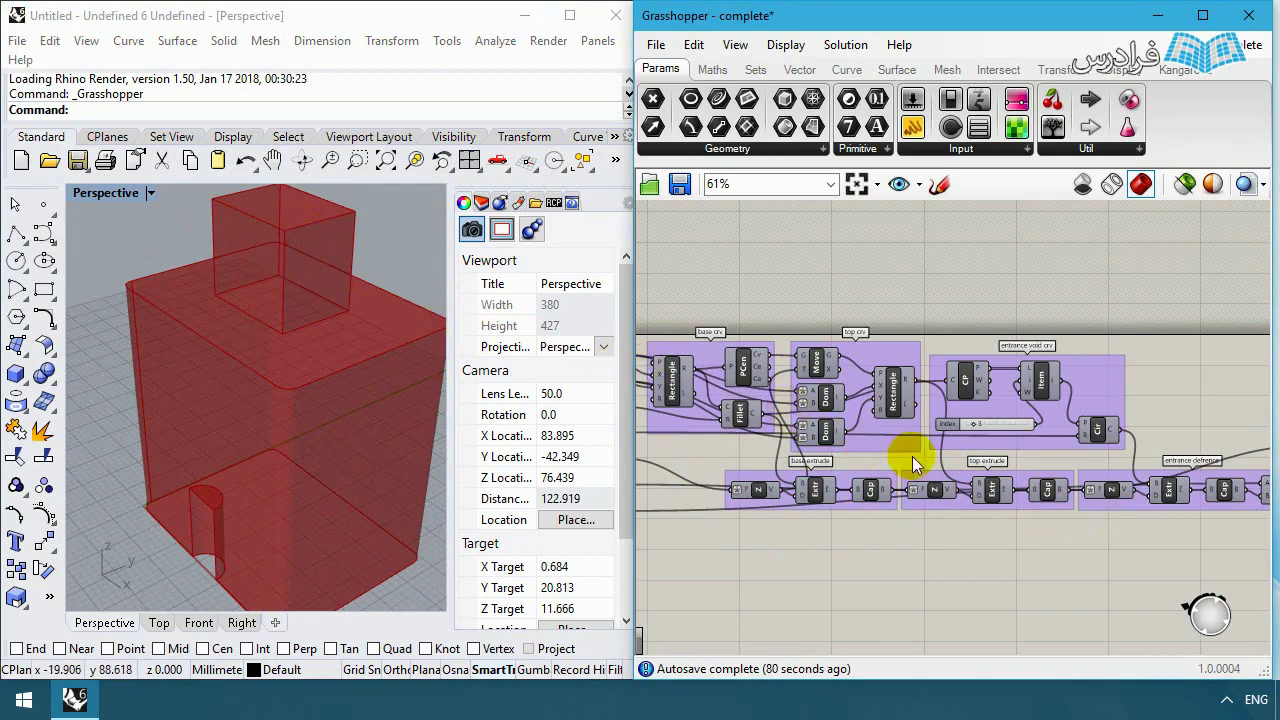
{"action": "right_click_drag", "start_coordinate": [1114, 491], "coordinate": [968, 490]}
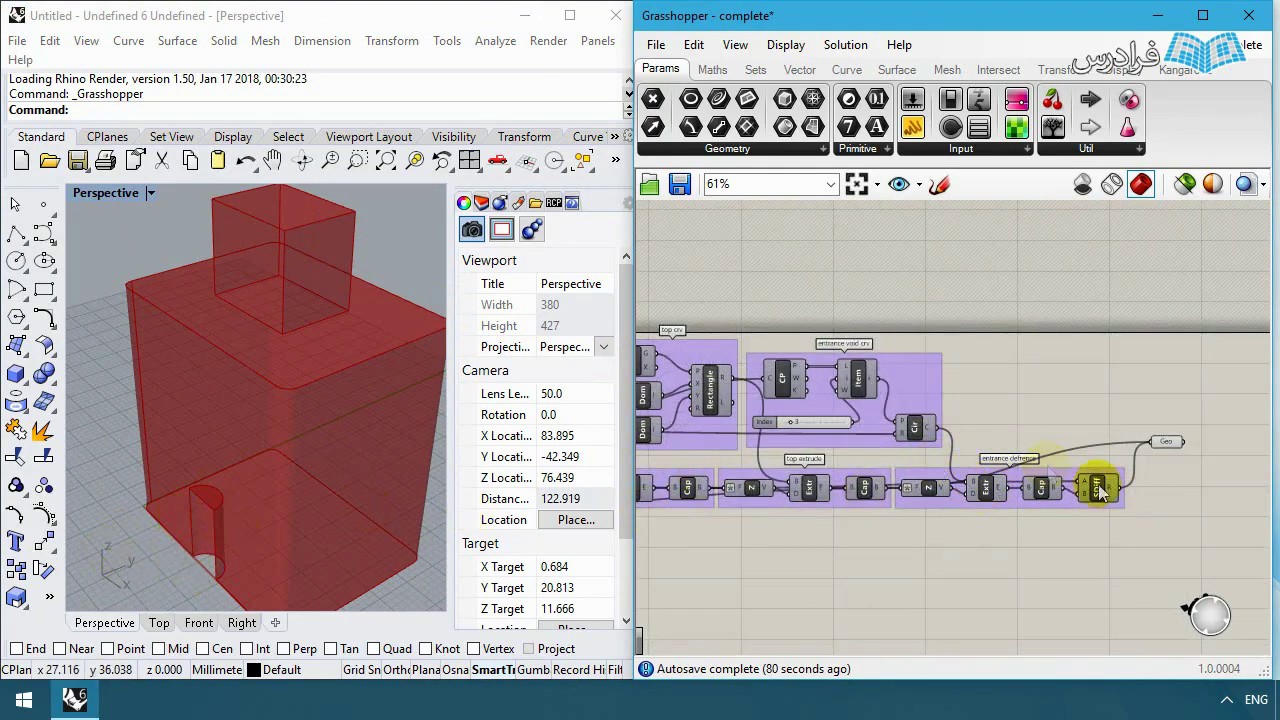
{"action": "left_click_drag", "start_coordinate": [1170, 450], "coordinate": [1180, 425]}
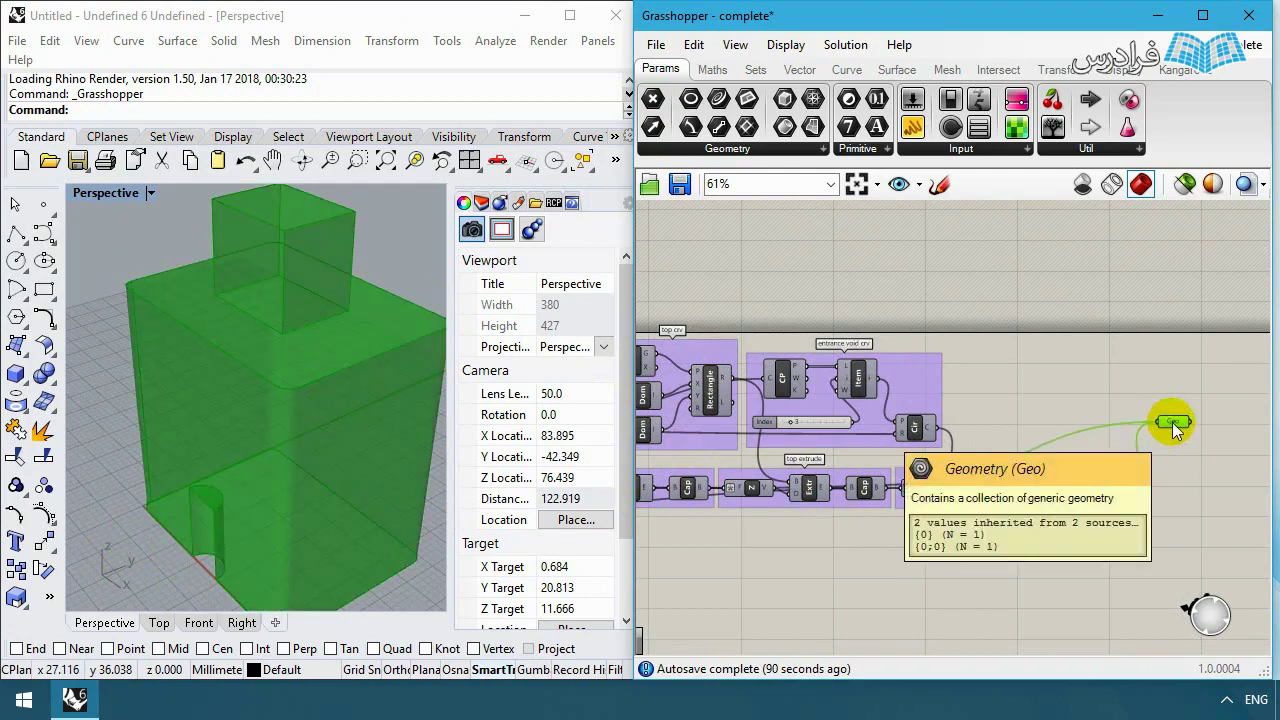
{"action": "right_click_drag", "start_coordinate": [366, 341], "coordinate": [398, 227]}
{"action": "scroll", "coordinate": [398, 227], "scroll_direction": "down", "scroll_amount": 5}
{"action": "left_click", "coordinate": [997, 313]}
{"action": "right_click_drag", "start_coordinate": [997, 313], "coordinate": [913, 418]}
{"action": "scroll", "coordinate": [285, 410], "scroll_direction": "up", "scroll_amount": 5}
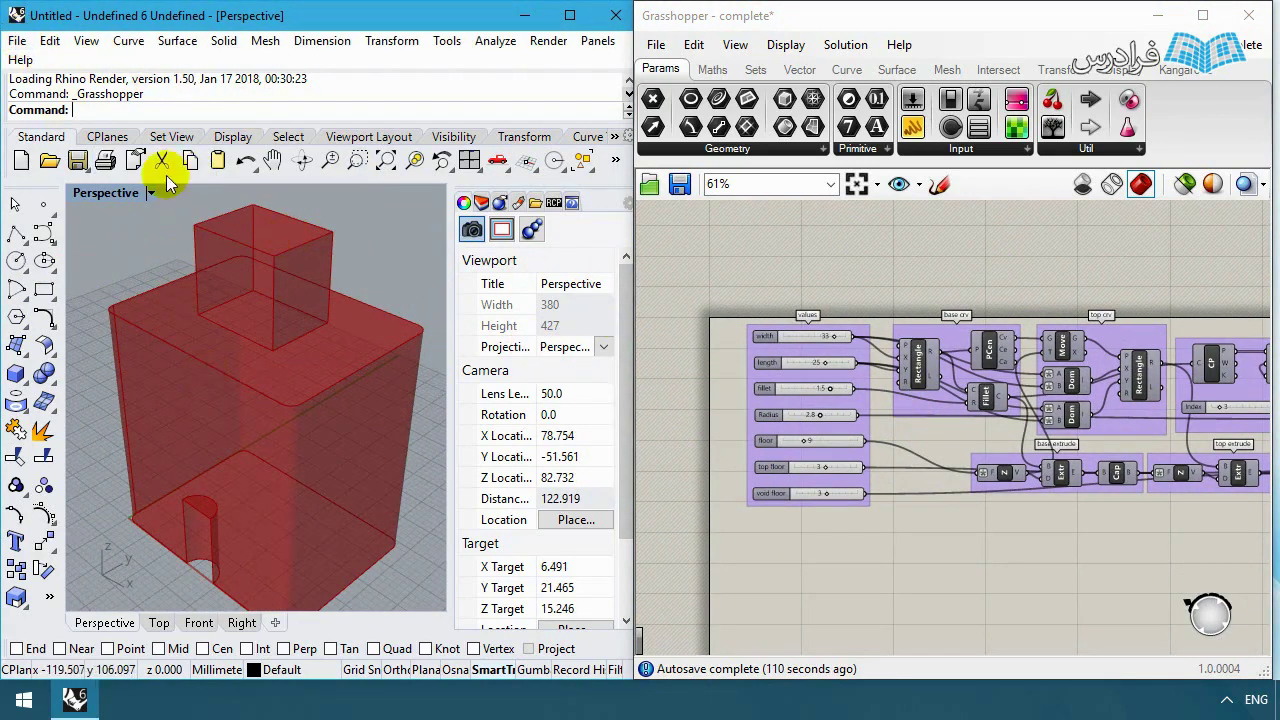
Step: Create a new Rhino model from the Large Objects - Meters template
{"action": "left_click", "coordinate": [17, 42]}
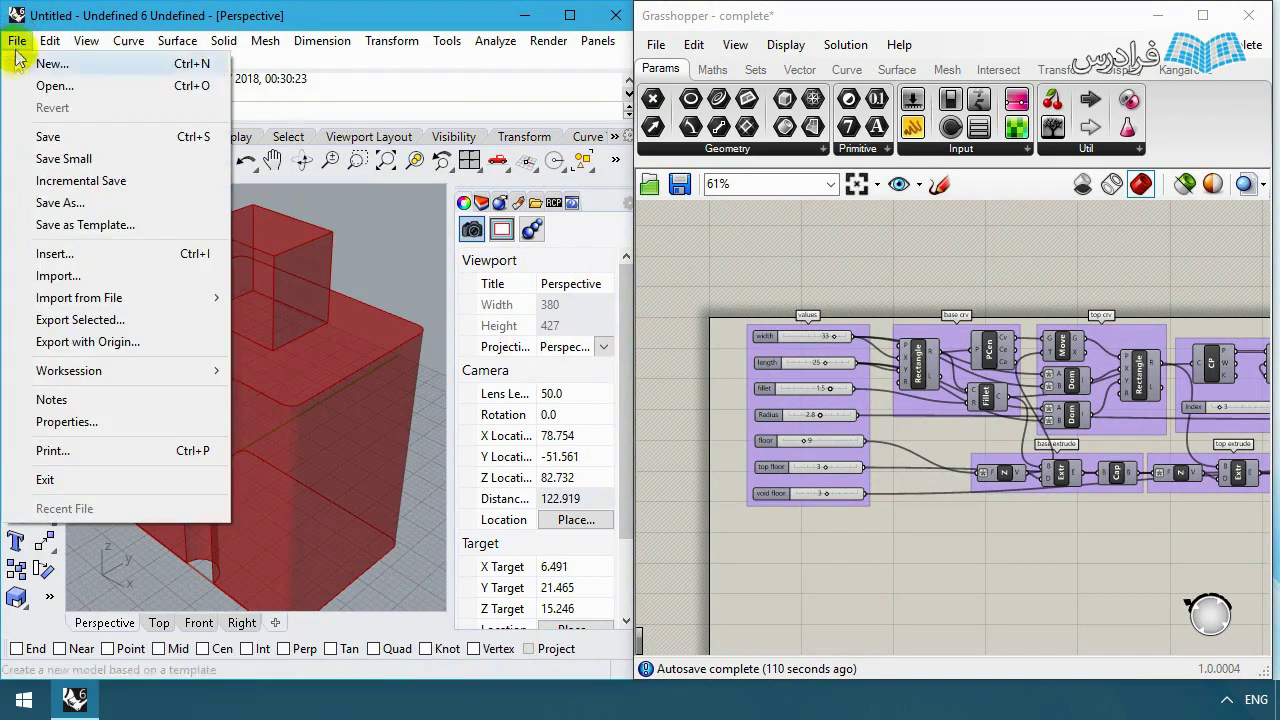
{"action": "left_click", "coordinate": [98, 74]}
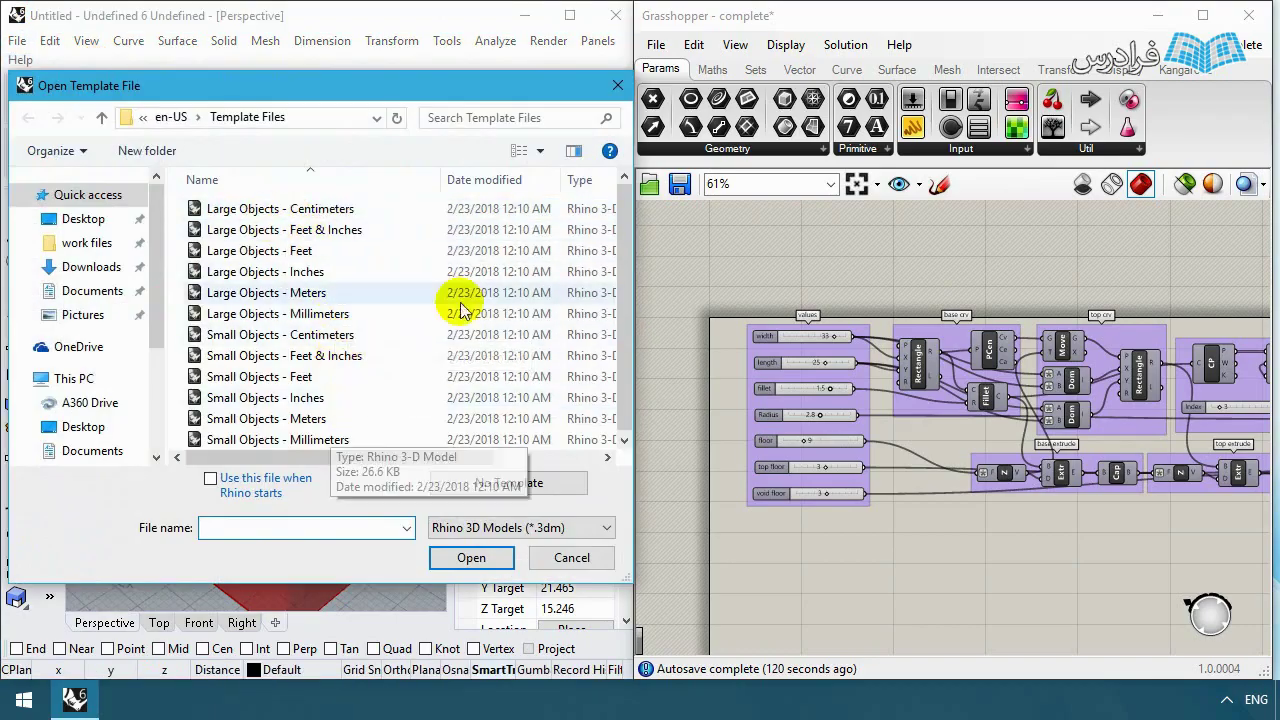
{"action": "left_click_drag", "start_coordinate": [350, 94], "coordinate": [945, 75]}
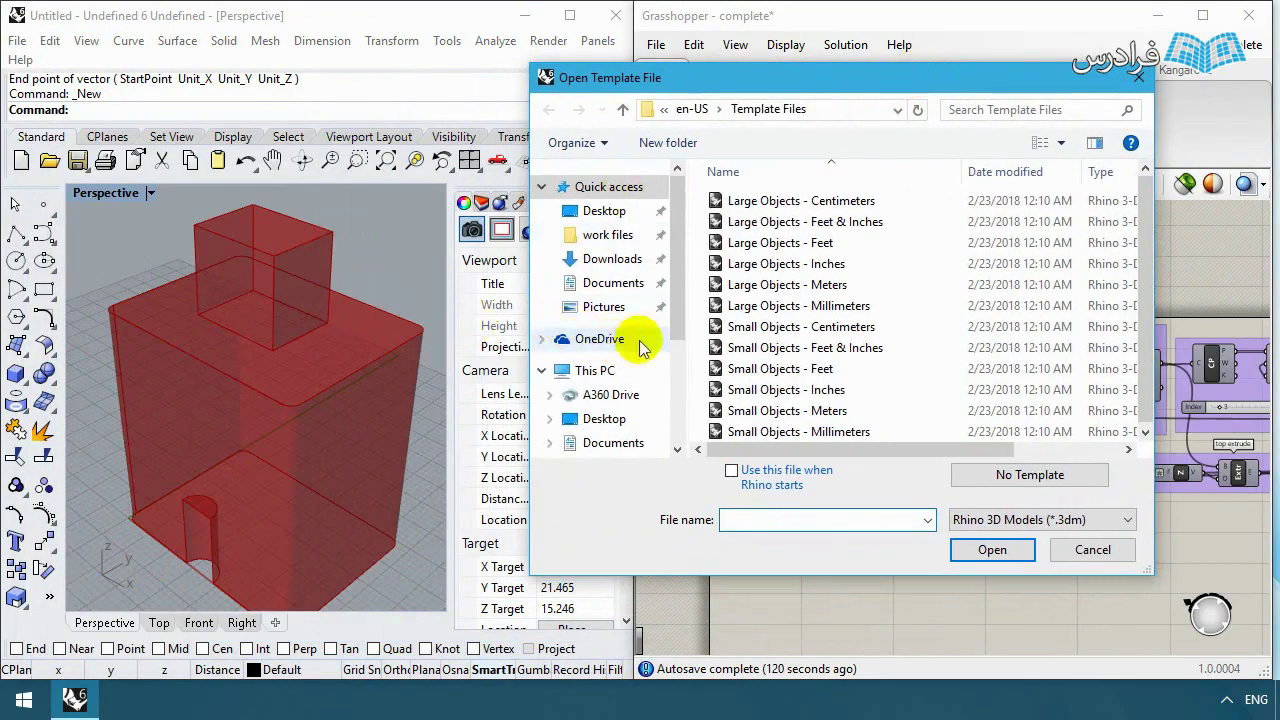
{"action": "left_click", "coordinate": [826, 286]}
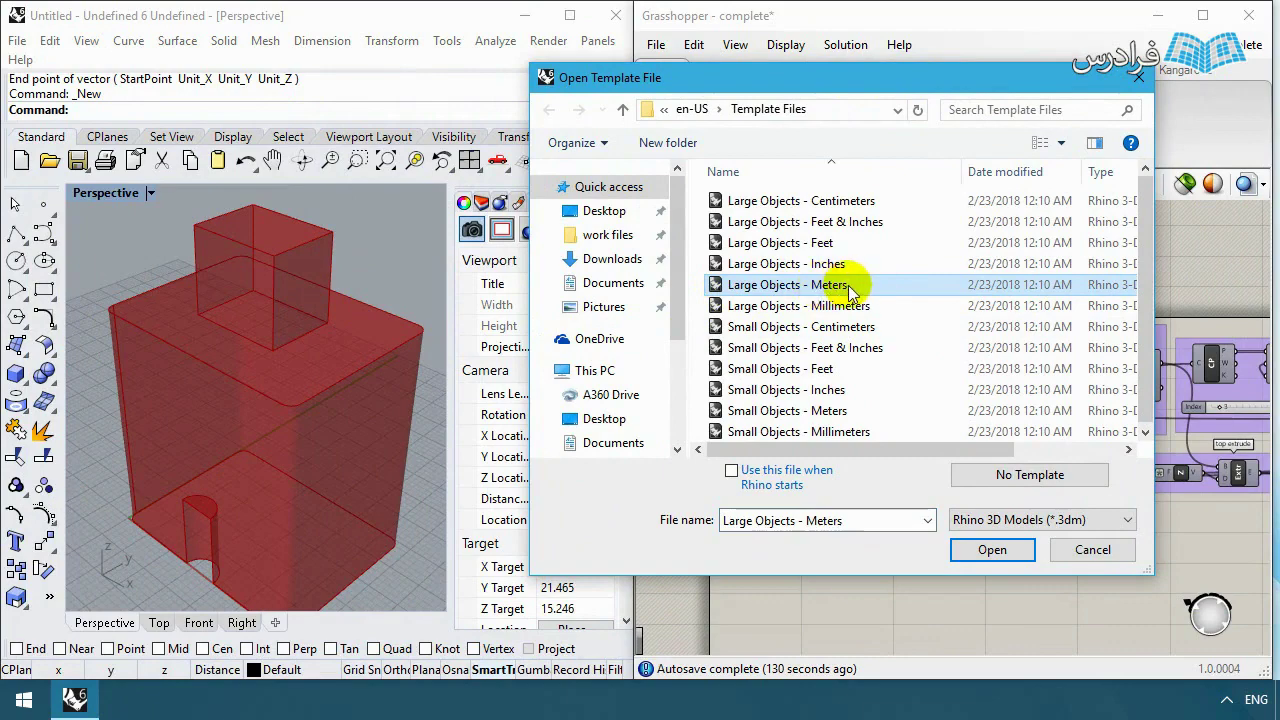
{"action": "left_click", "coordinate": [1022, 551]}
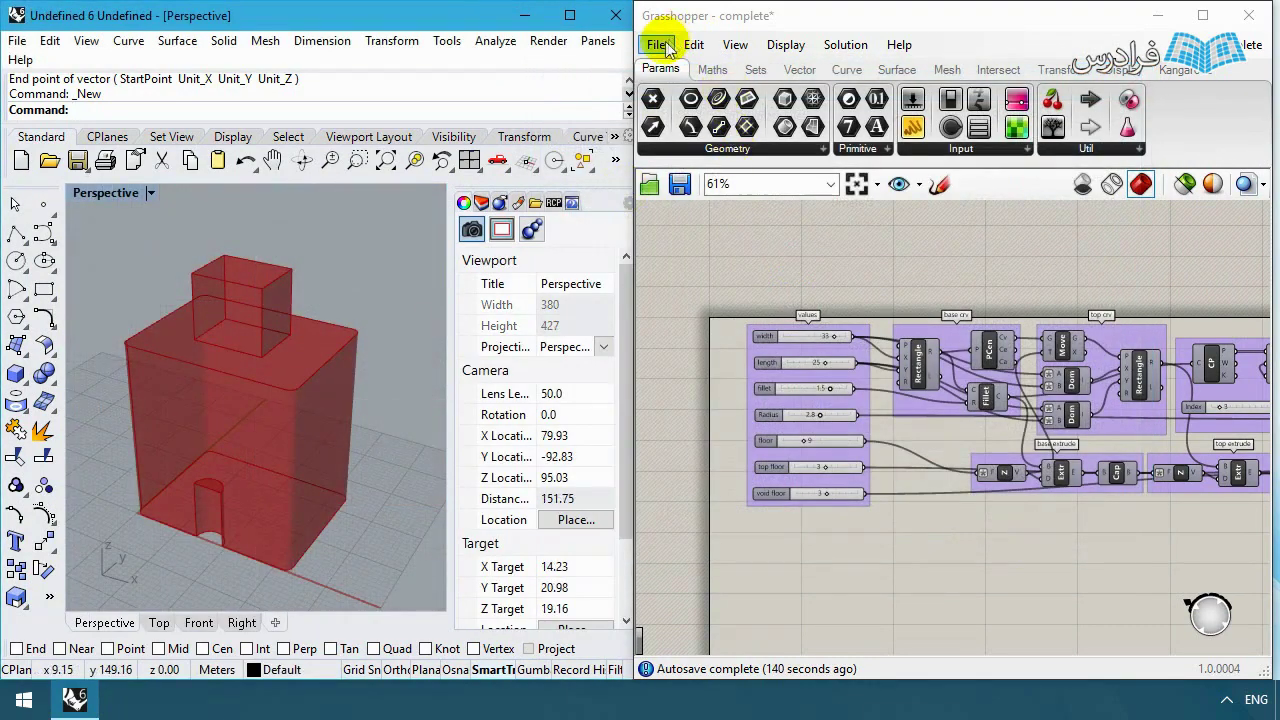
Step: Create a new Grasshopper document and switch from the complete definition to the empty unnamed one
{"action": "left_click", "coordinate": [660, 46]}
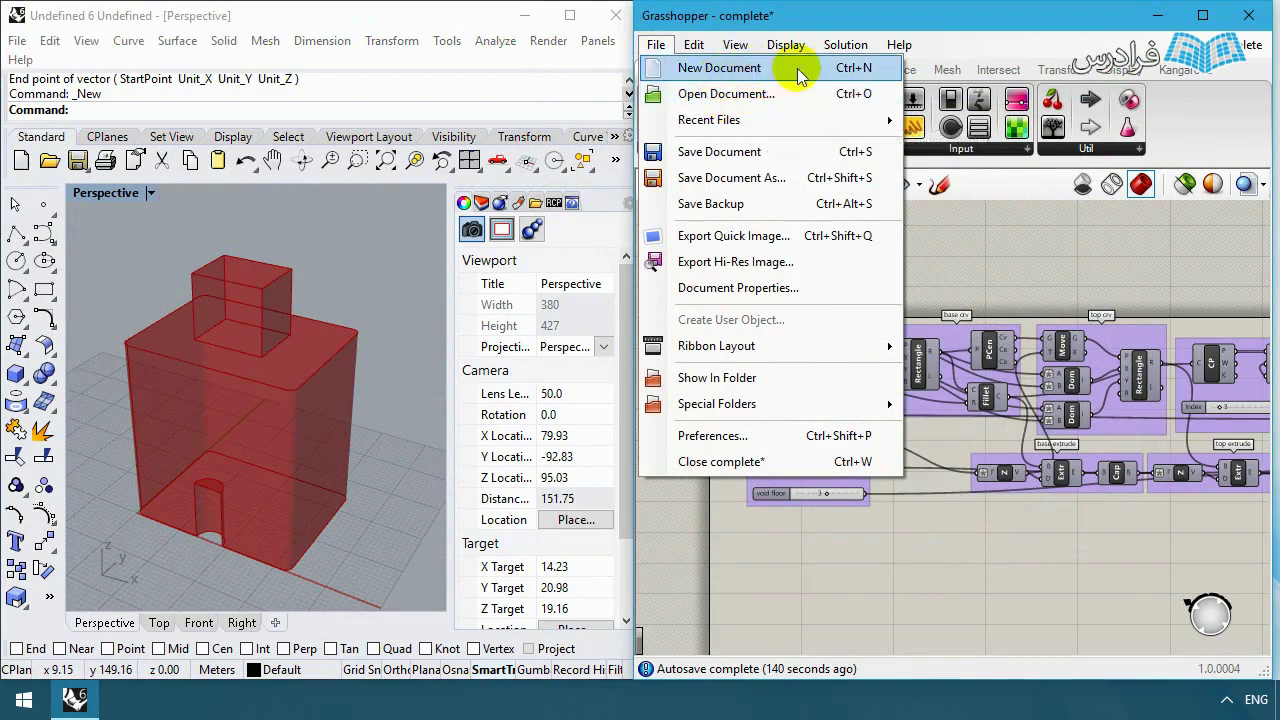
{"action": "left_click", "coordinate": [800, 70]}
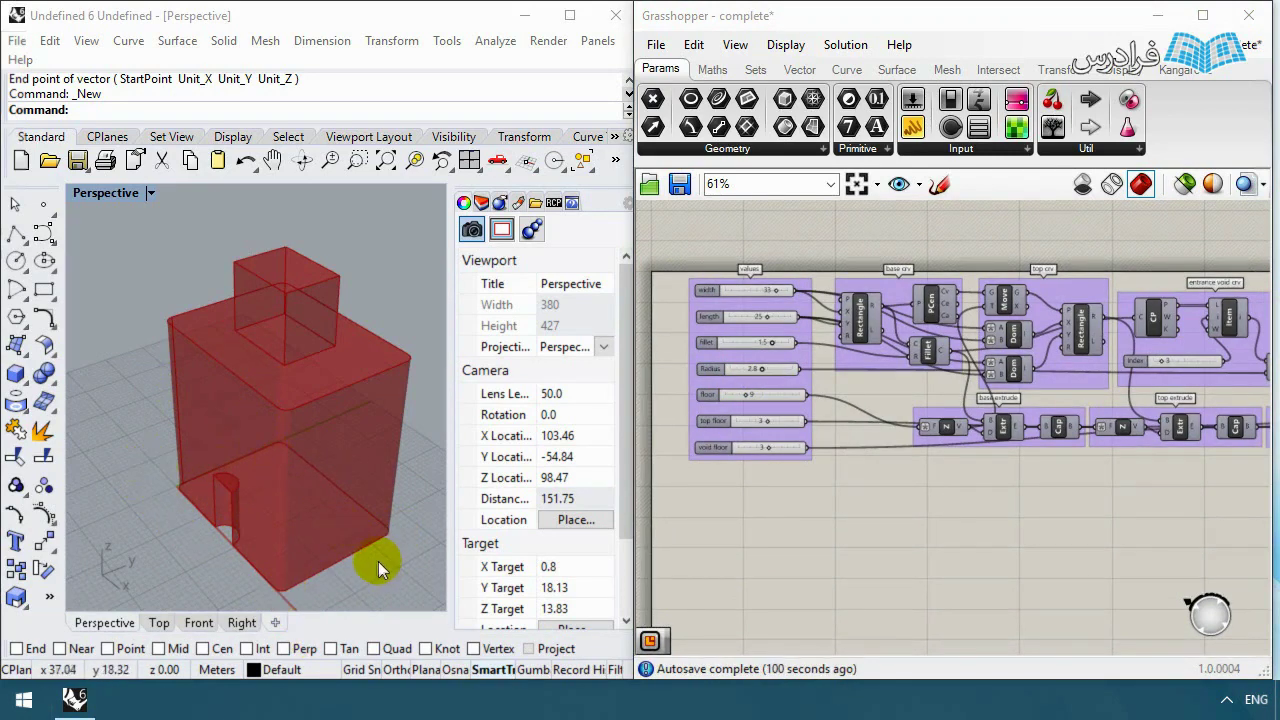
{"action": "right_click_drag", "start_coordinate": [263, 586], "coordinate": [193, 474]}
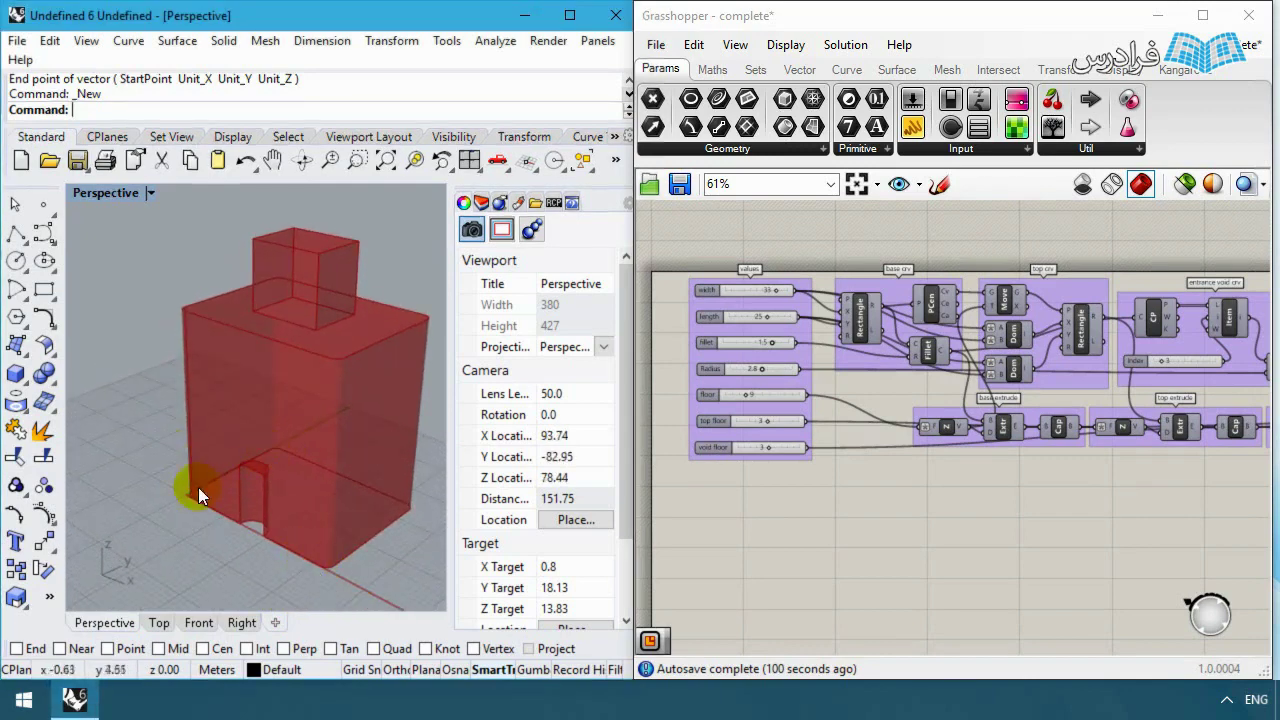
{"action": "left_click", "coordinate": [1240, 44]}
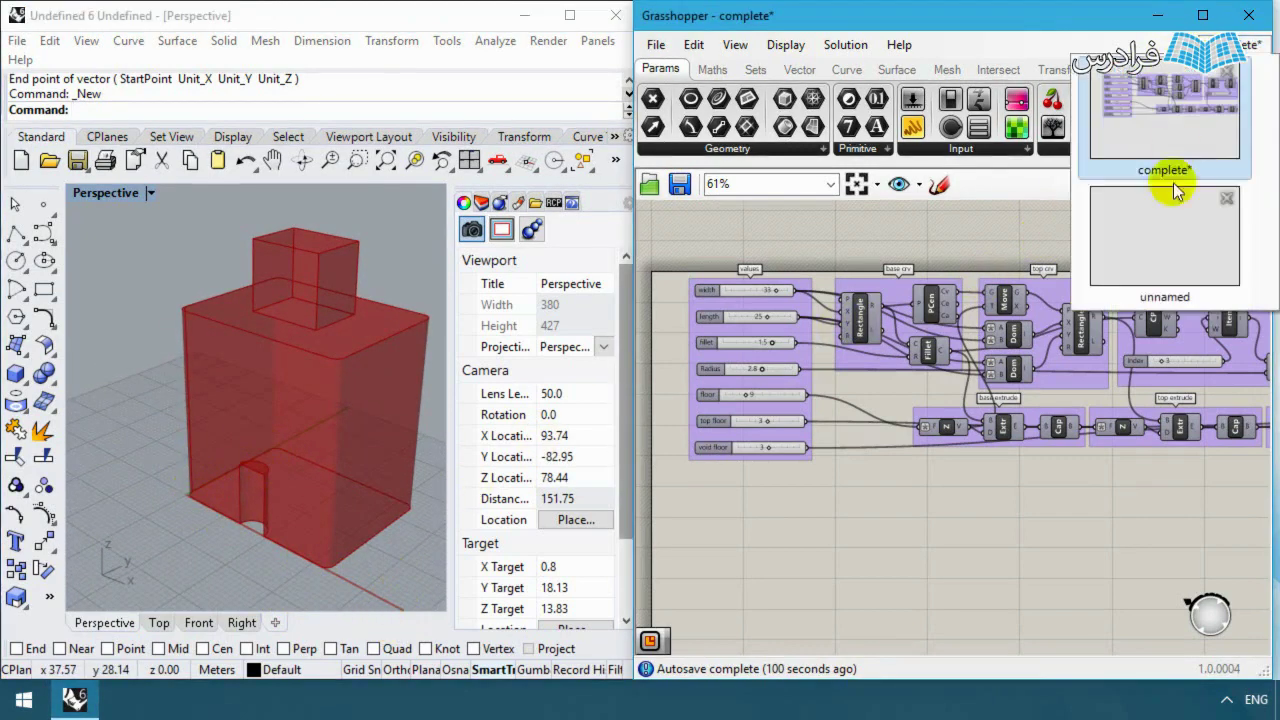
{"action": "left_click", "coordinate": [1170, 240]}
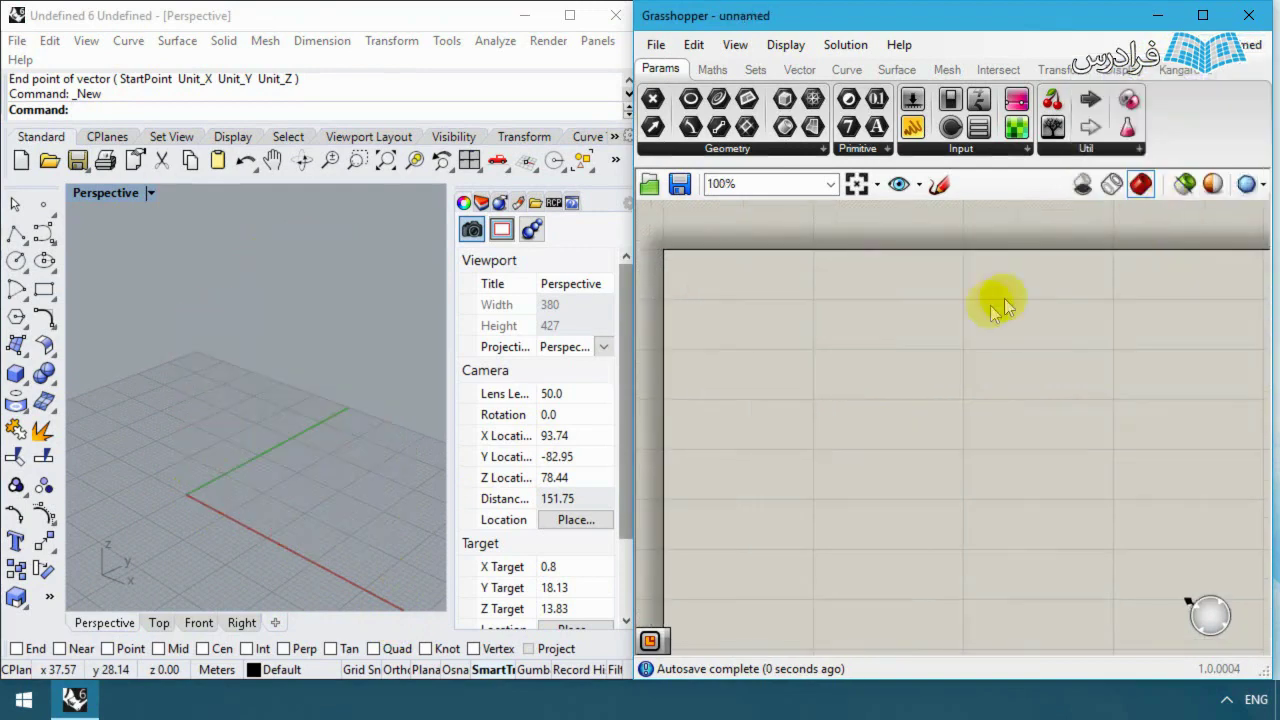
Step: Place a Rectangle component that creates a rectangle on a plane on the canvas and inspect its preview up close
{"action": "double_click", "coordinate": [949, 353]}
{"action": "type", "text": "rec"}
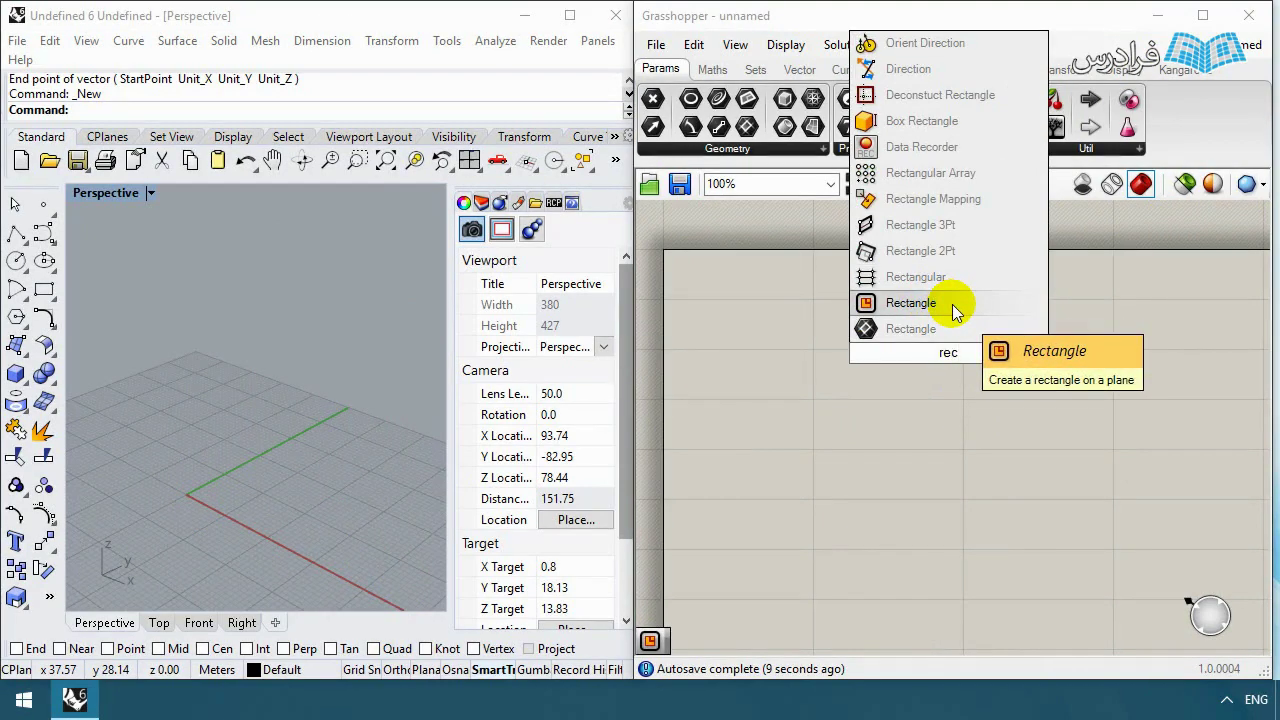
{"action": "left_click", "coordinate": [953, 304]}
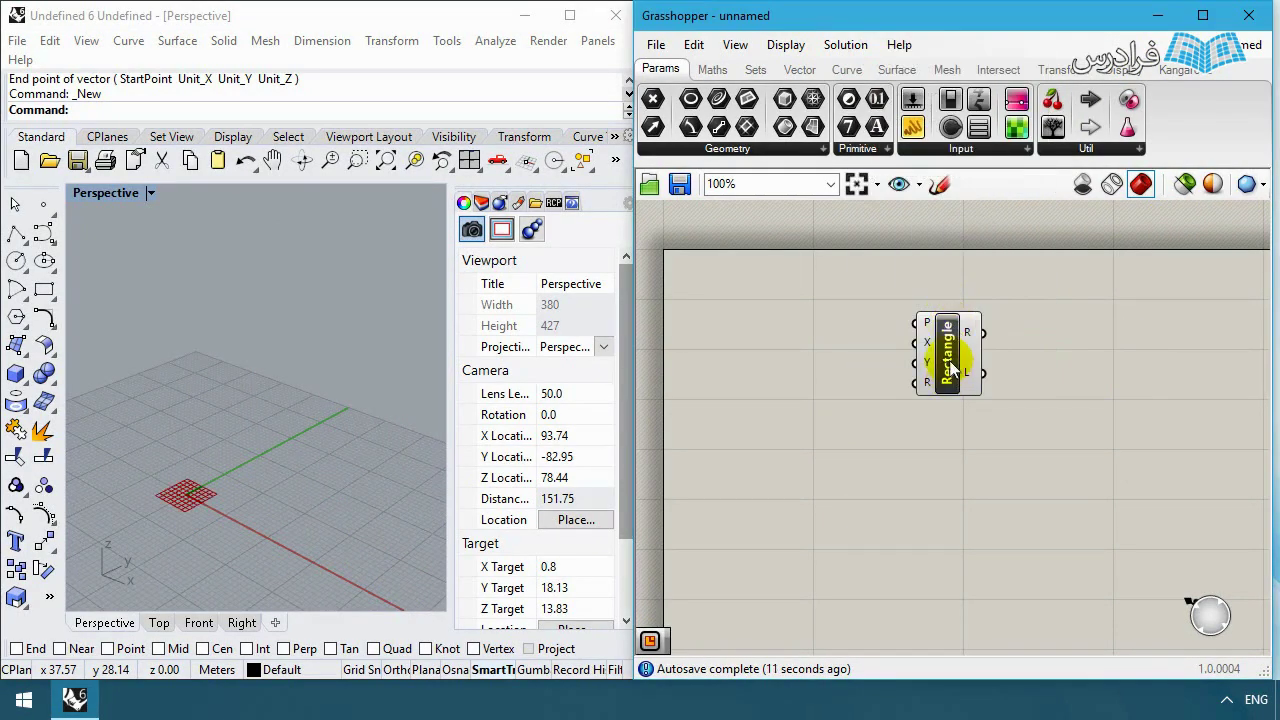
{"action": "left_click", "coordinate": [866, 357]}
{"action": "scroll", "coordinate": [157, 520], "scroll_direction": "up", "scroll_amount": 6}
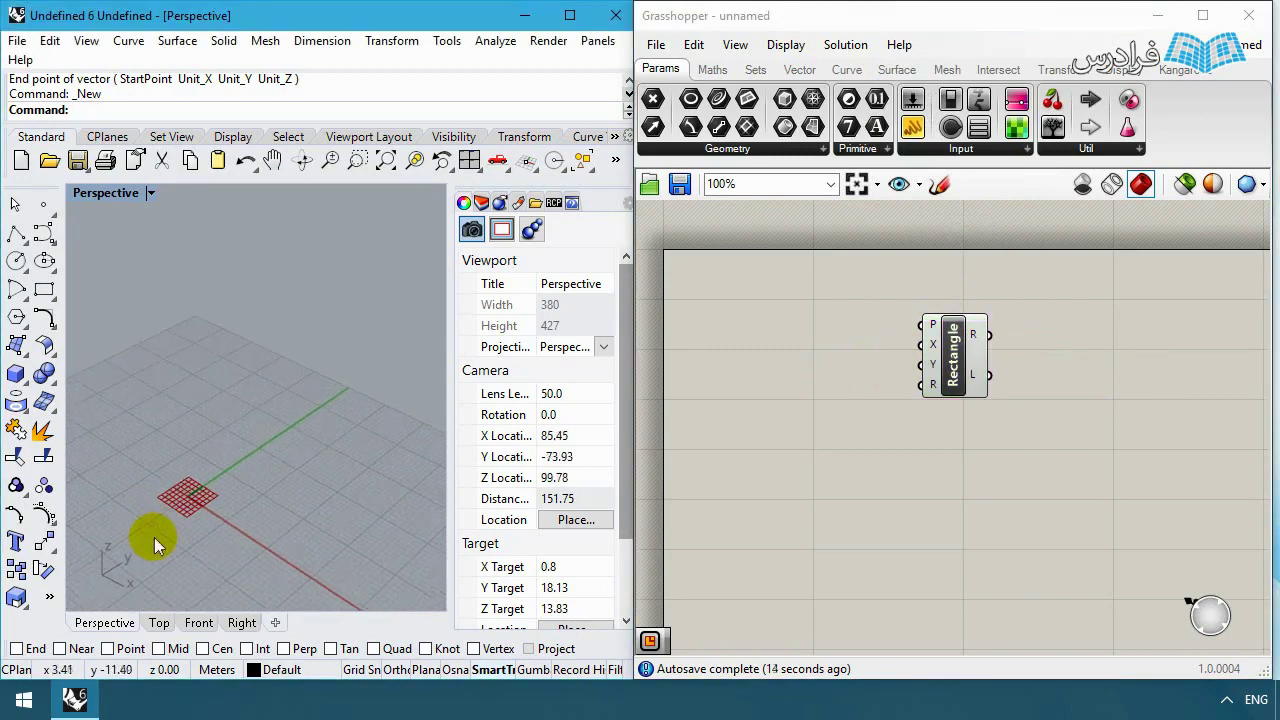
{"action": "scroll", "coordinate": [201, 458], "scroll_direction": "up", "scroll_amount": 5}
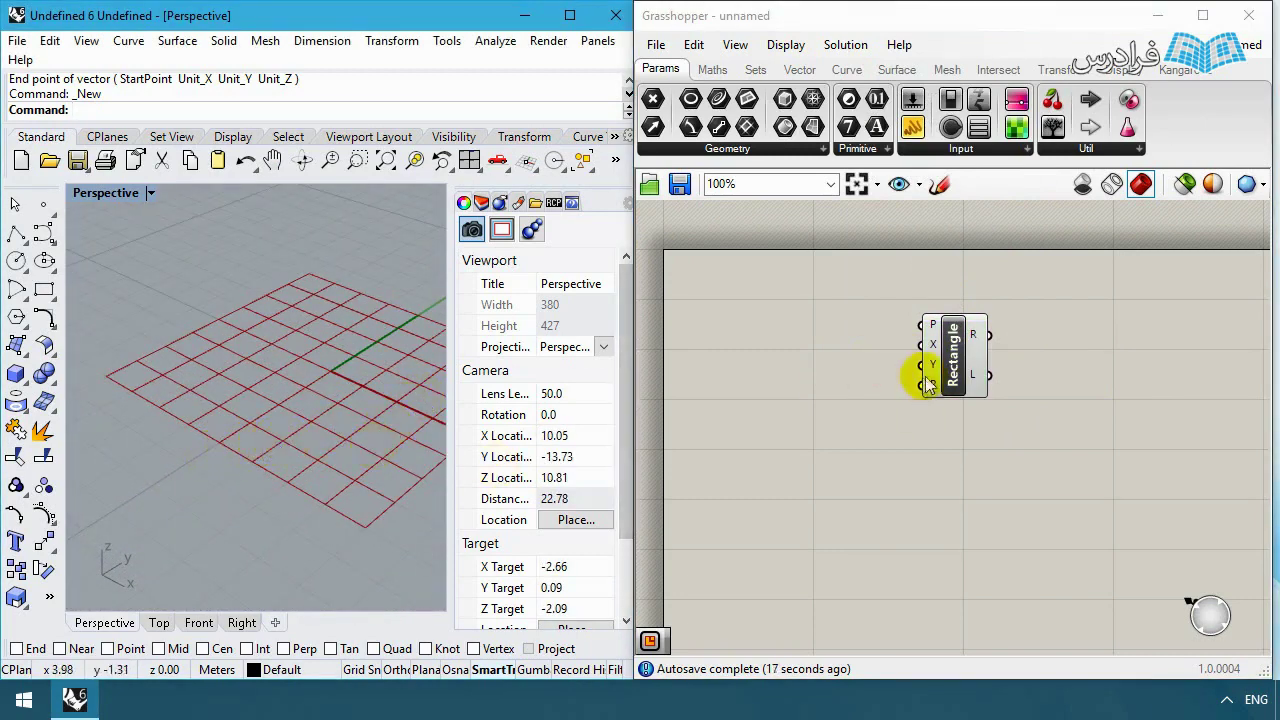
Step: Create an integer number slider from 1 to 40 with value 20 beside the Rectangle component and duplicate it
{"action": "left_click_drag", "start_coordinate": [963, 375], "coordinate": [1000, 370]}
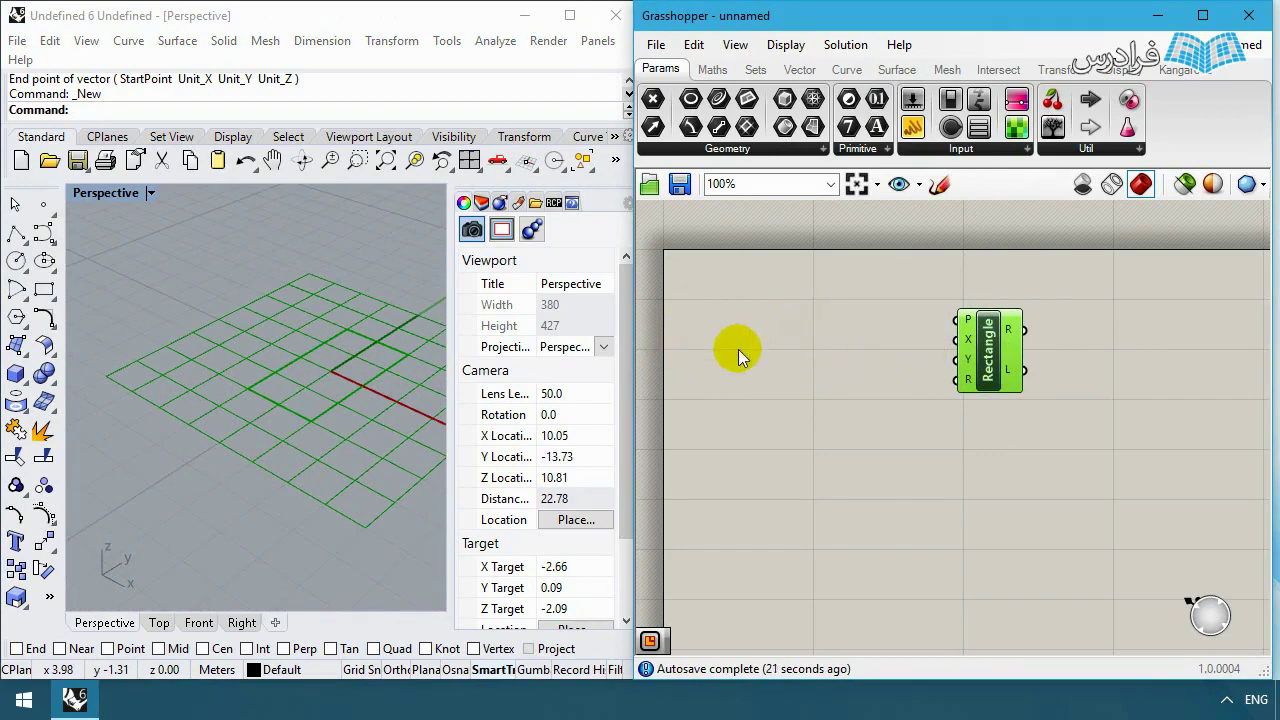
{"action": "left_click", "coordinate": [891, 386]}
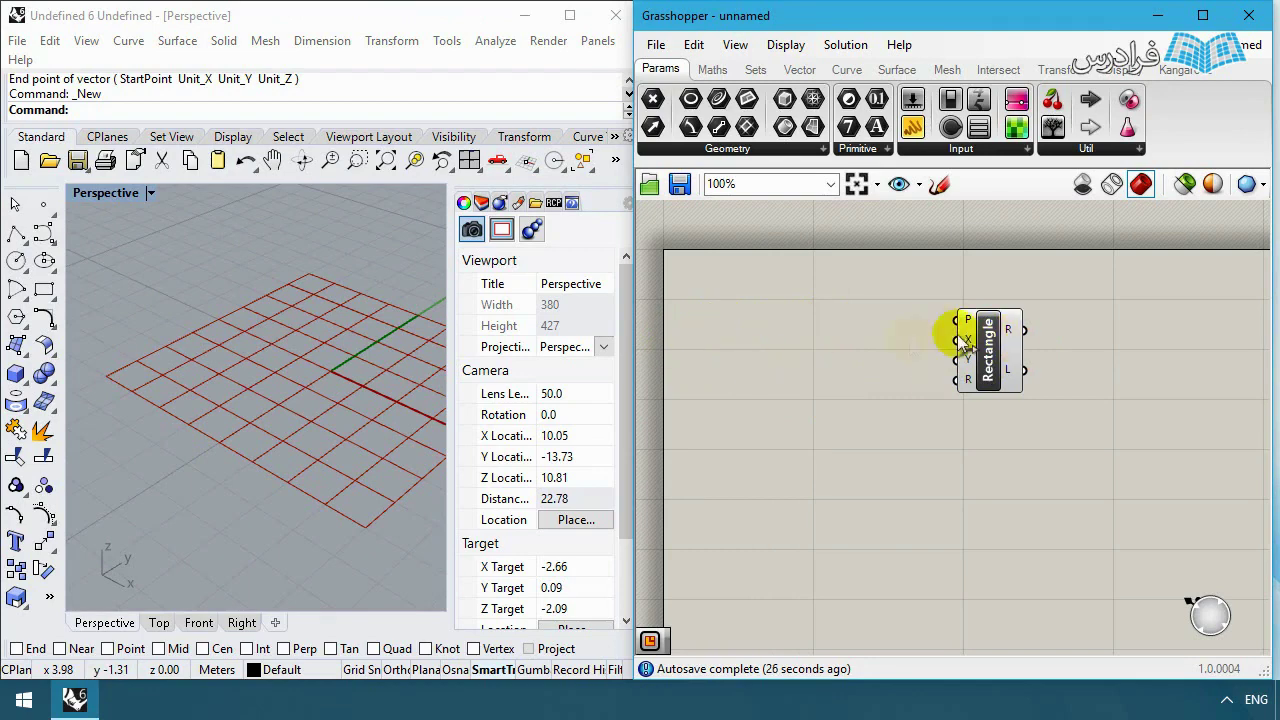
{"action": "double_click", "coordinate": [706, 341]}
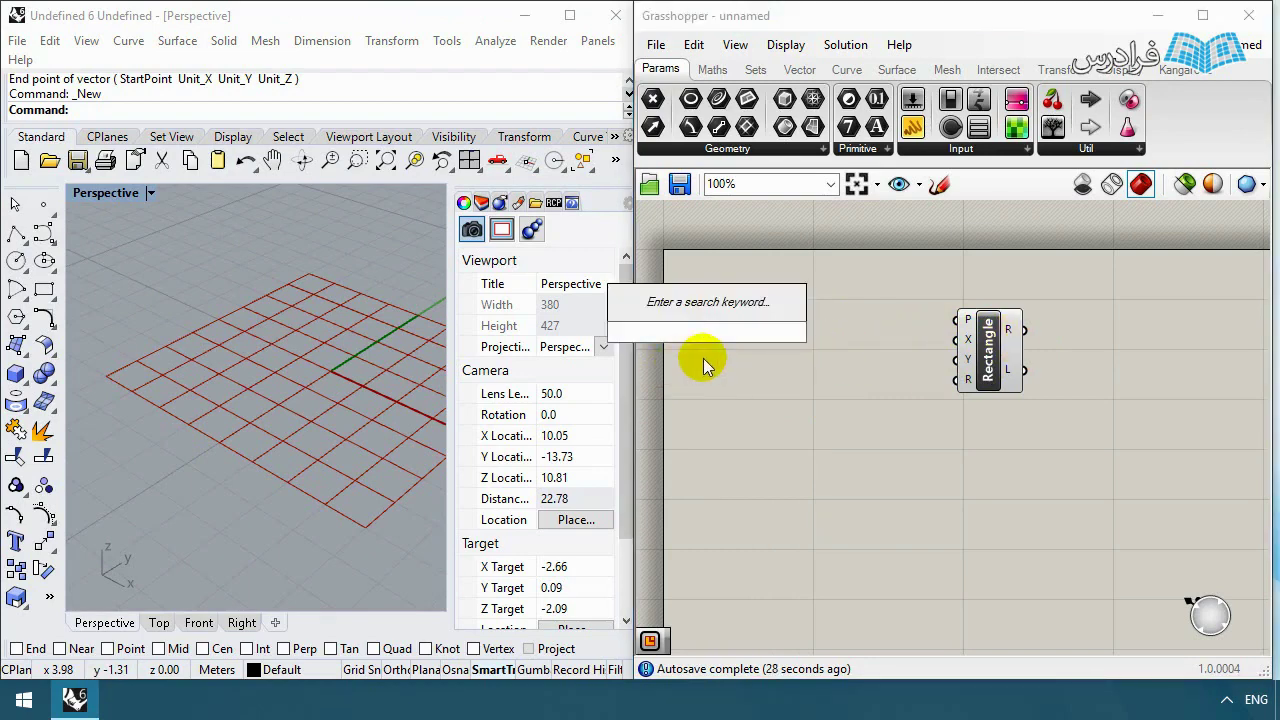
{"action": "type", "text": "1<20<40"}
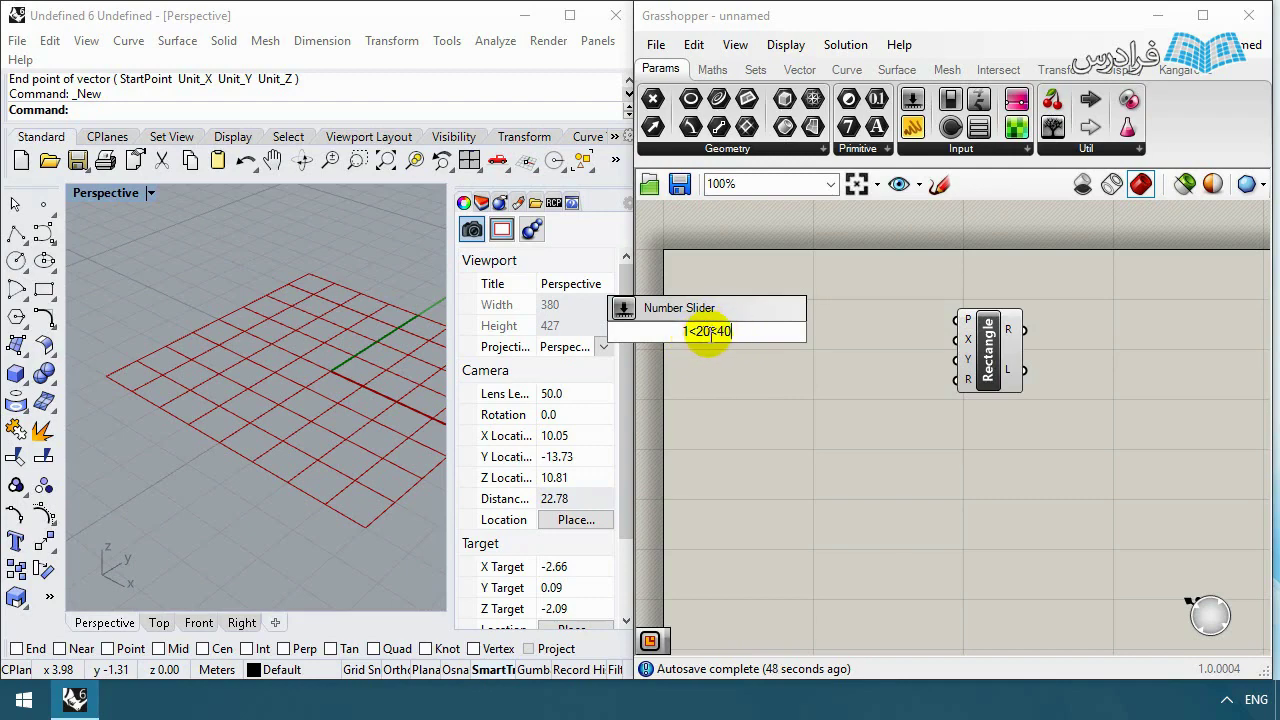
{"action": "key", "text": "Return"}
{"action": "left_click_drag", "start_coordinate": [651, 343], "coordinate": [689, 349]}
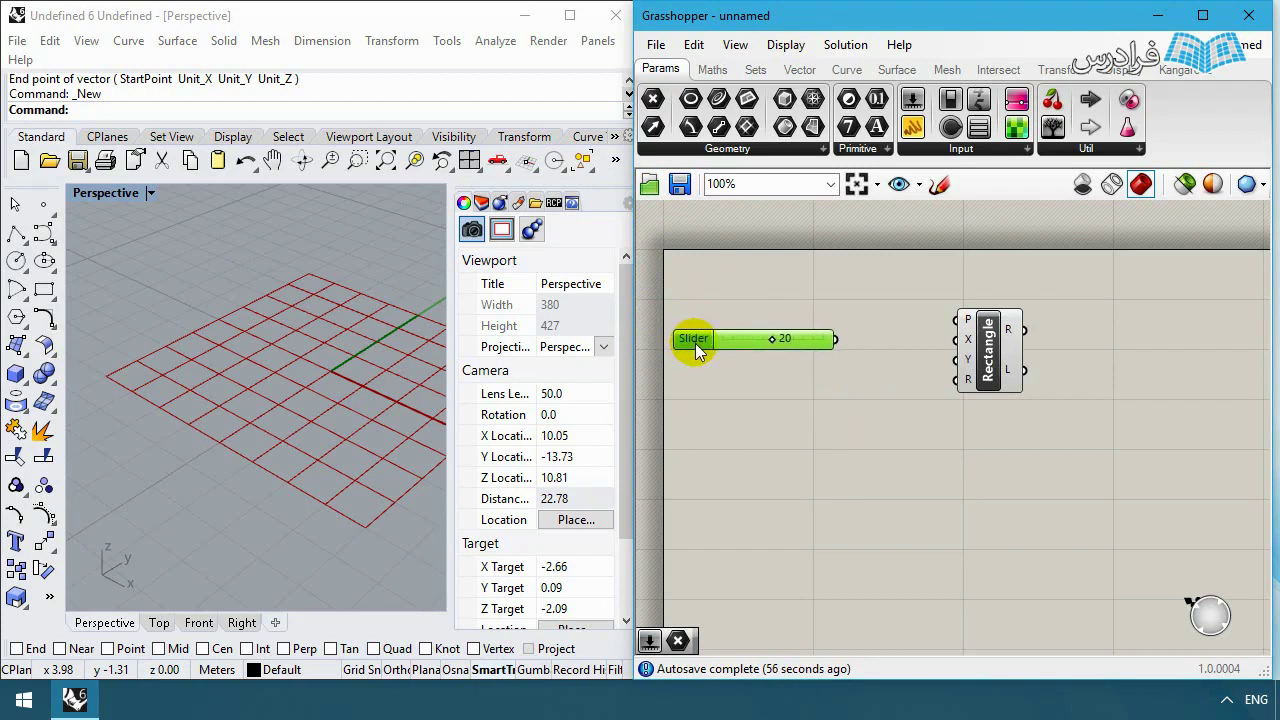
{"action": "left_click_drag", "start_coordinate": [696, 350], "coordinate": [696, 364], "text": "alt"}
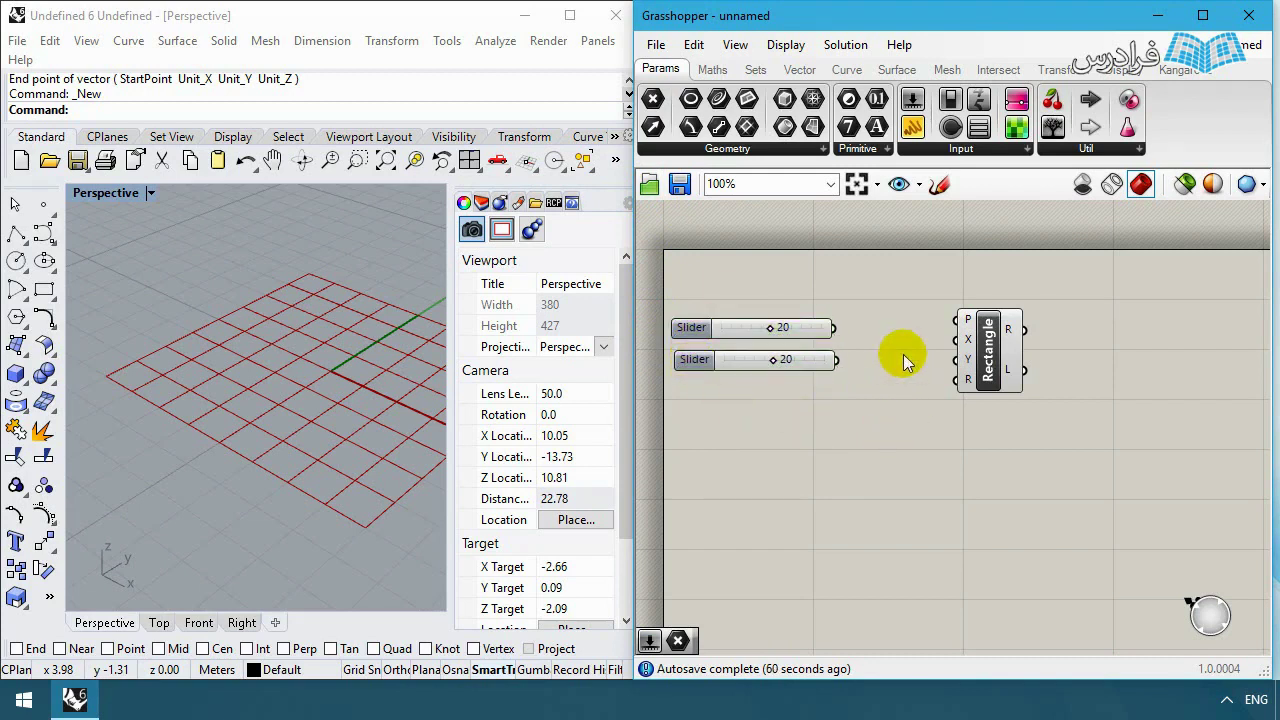
Step: Name the upper slider "length" and the lower slider "width"
{"action": "double_click", "coordinate": [700, 327]}
{"action": "left_click", "coordinate": [712, 167]}
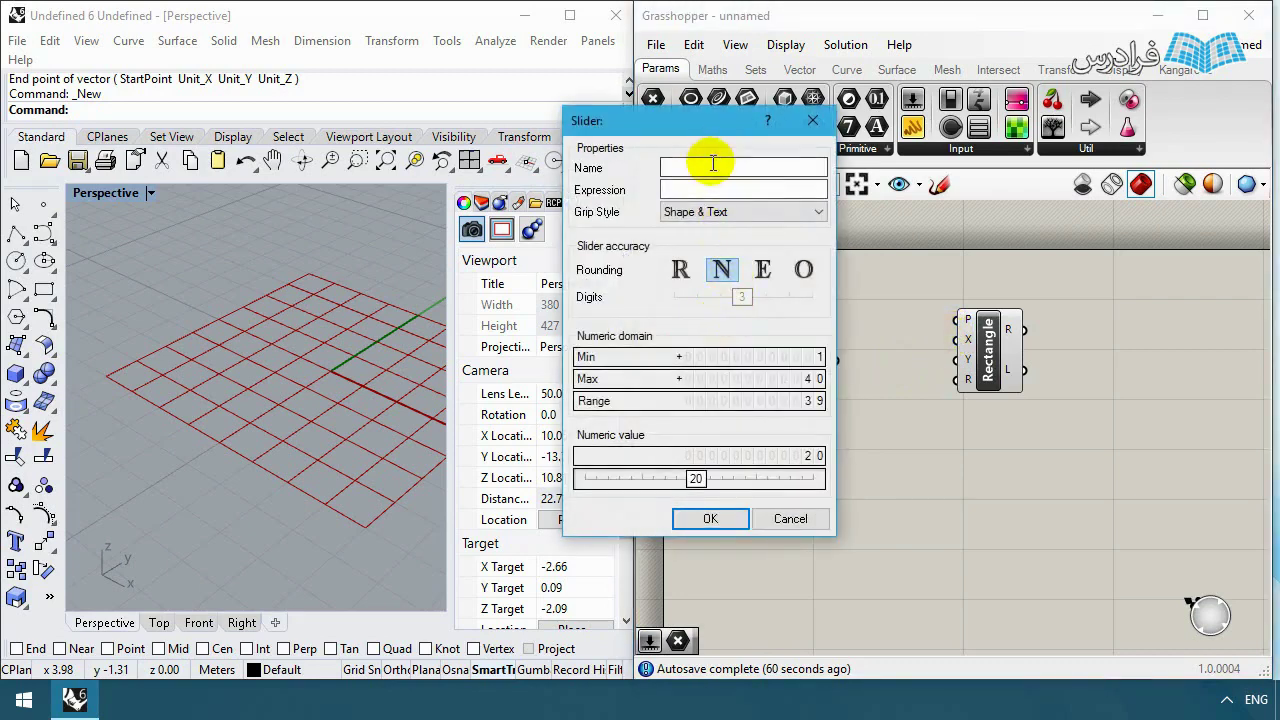
{"action": "type", "text": "length"}
{"action": "key", "text": "Return"}
{"action": "right_click", "coordinate": [706, 361]}
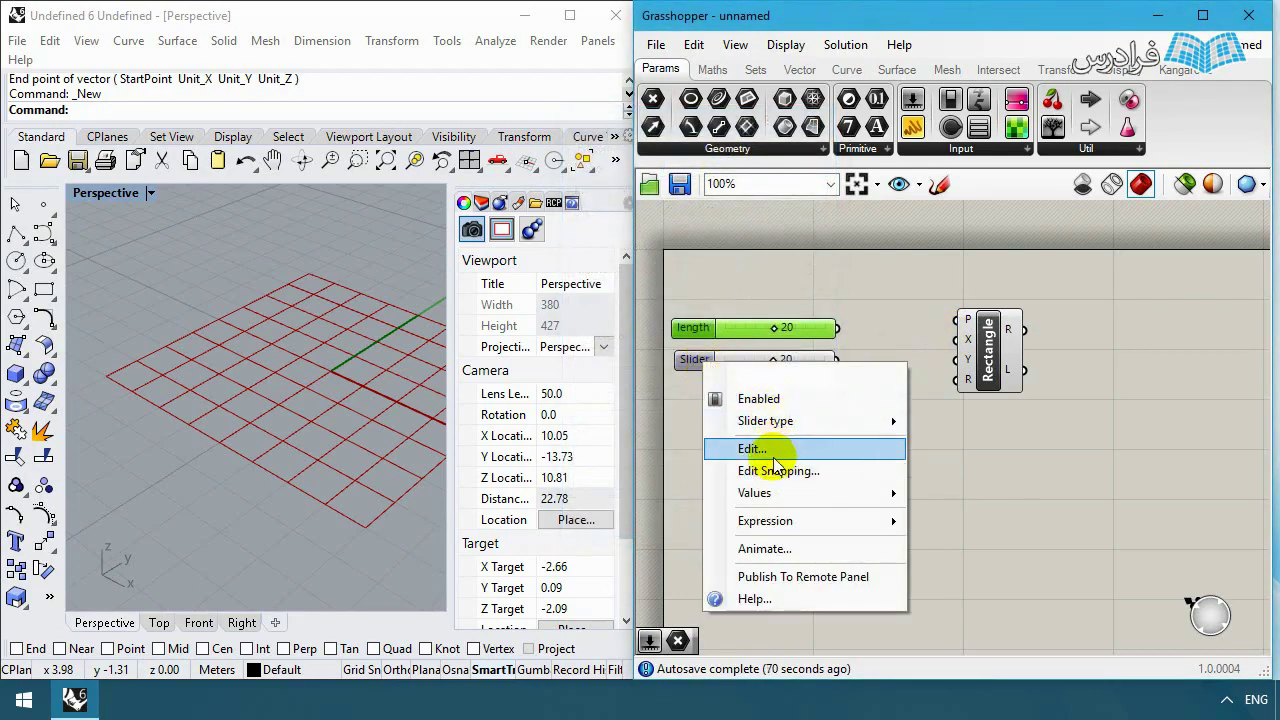
{"action": "left_click", "coordinate": [752, 449]}
{"action": "left_click", "coordinate": [772, 296]}
{"action": "type", "text": "width"}
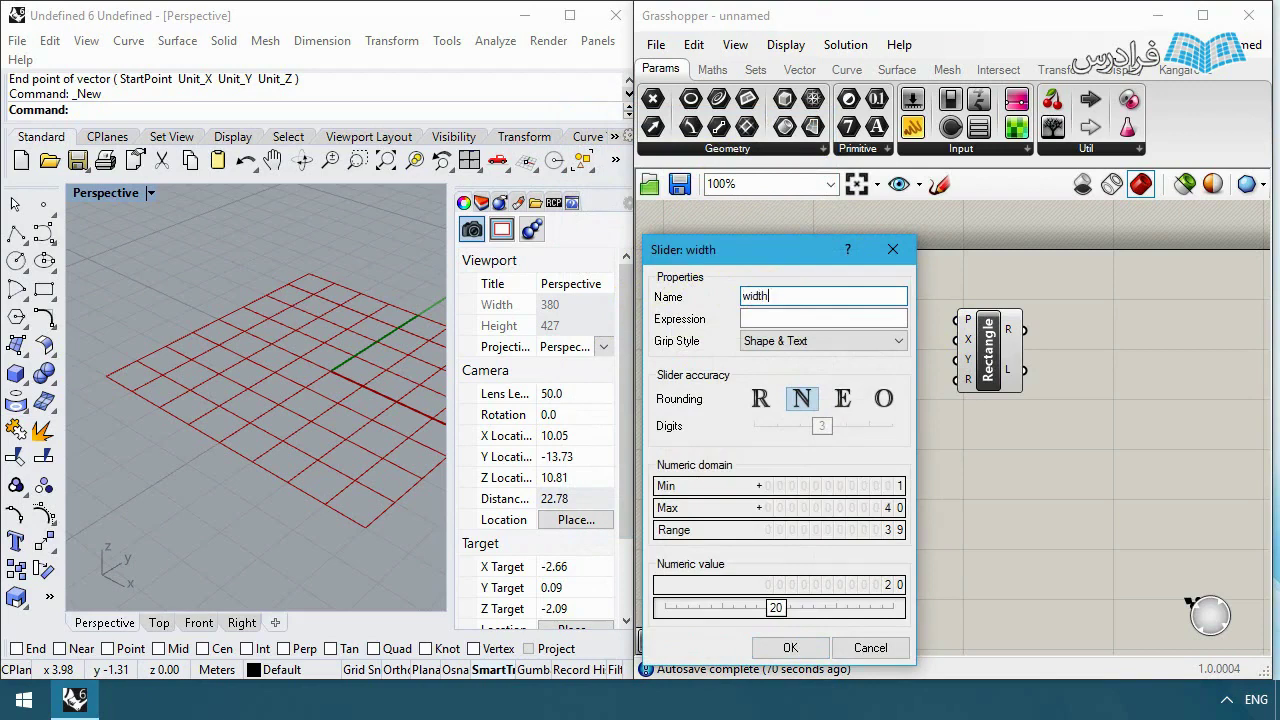
{"action": "key", "text": "Return"}
Step: Connect the length slider to the Rectangle's X input and the width slider to its Y input
{"action": "left_click_drag", "start_coordinate": [837, 329], "coordinate": [955, 340]}
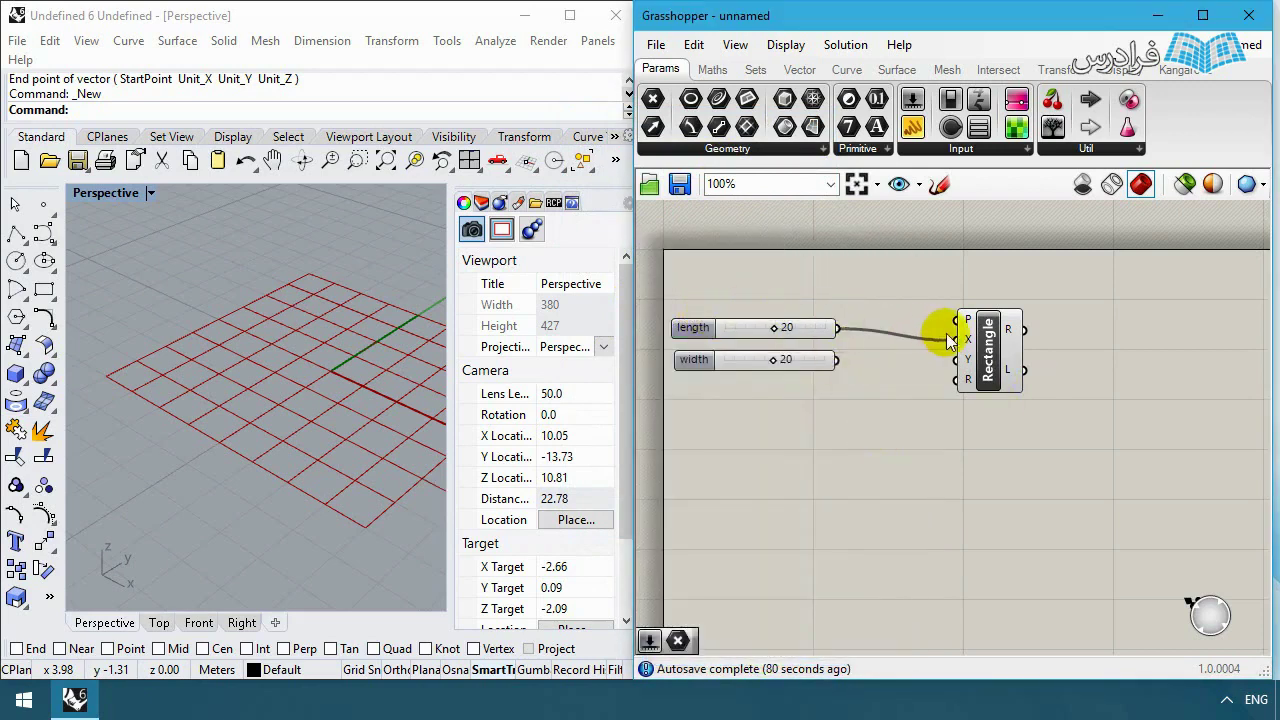
{"action": "left_click_drag", "start_coordinate": [838, 360], "coordinate": [955, 359]}
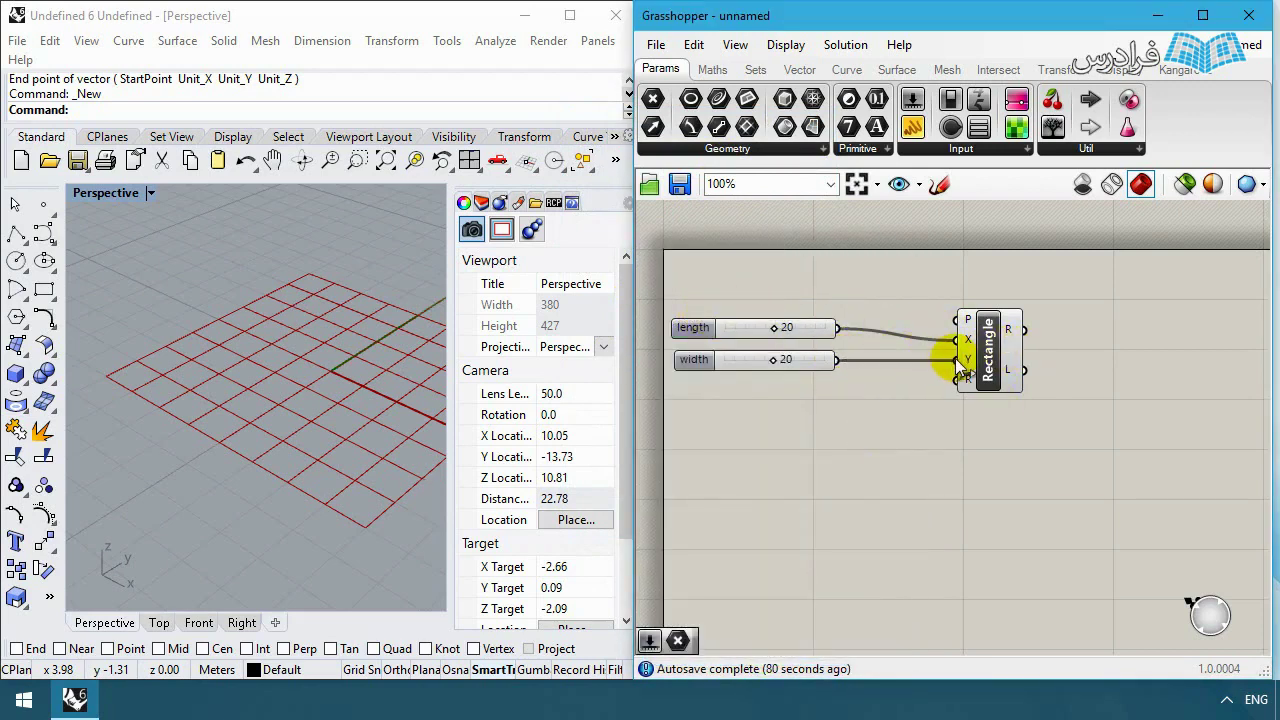
{"action": "right_click_drag", "start_coordinate": [294, 366], "coordinate": [205, 370]}
{"action": "scroll", "coordinate": [215, 369], "scroll_direction": "down", "scroll_amount": 6}
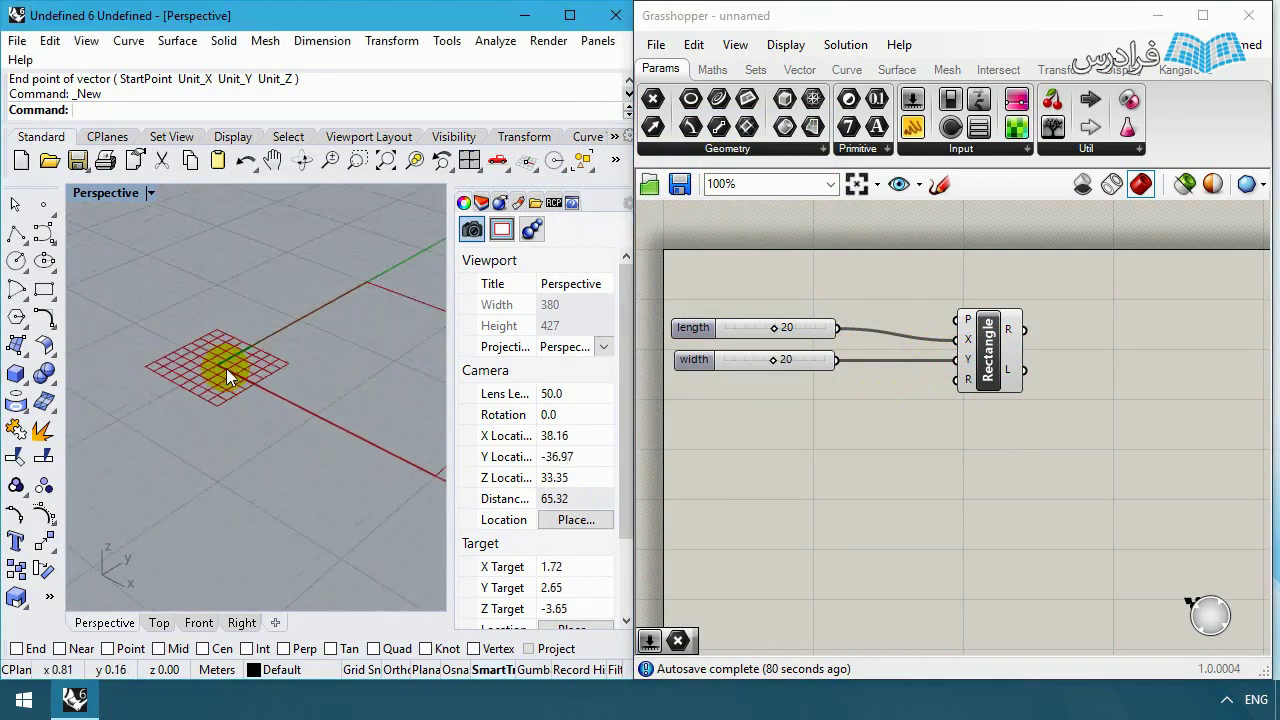
Step: Set the length slider to 13 and the width slider to 18, and move the Rectangle component closer to them
{"action": "left_click_drag", "start_coordinate": [776, 330], "coordinate": [757, 327]}
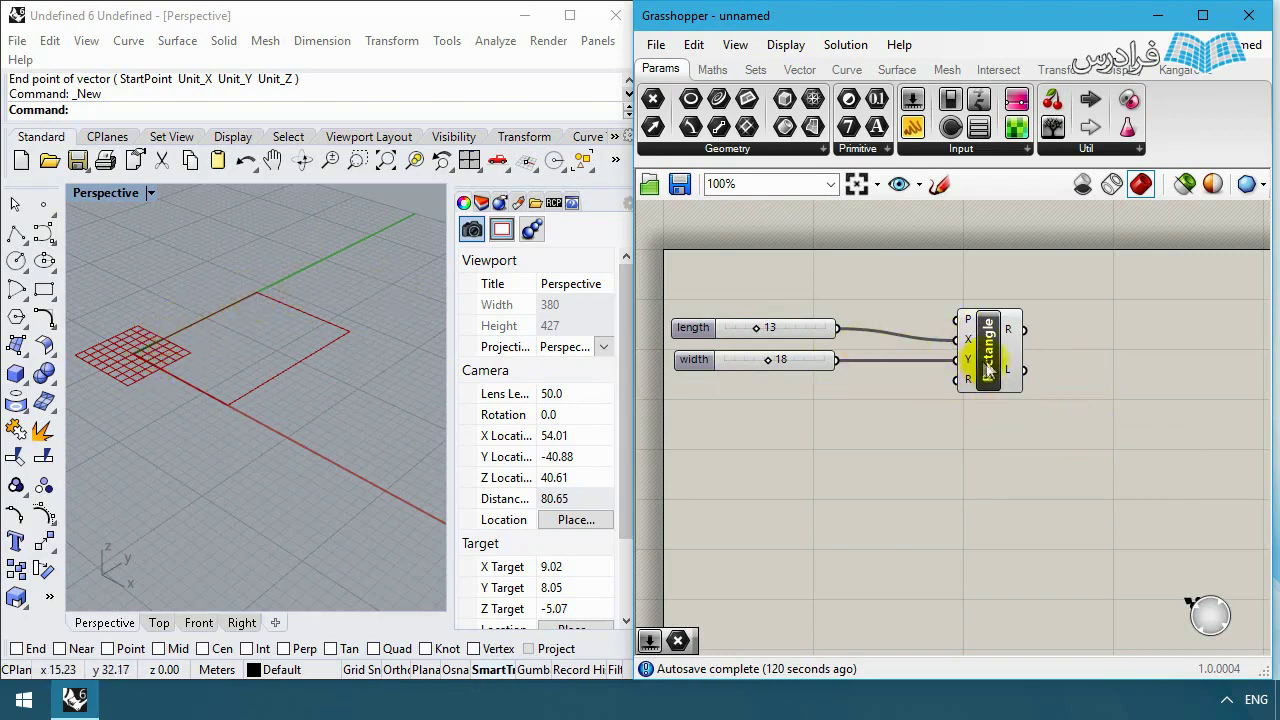
{"action": "left_click_drag", "start_coordinate": [993, 368], "coordinate": [950, 366]}
{"action": "left_click", "coordinate": [1000, 409]}
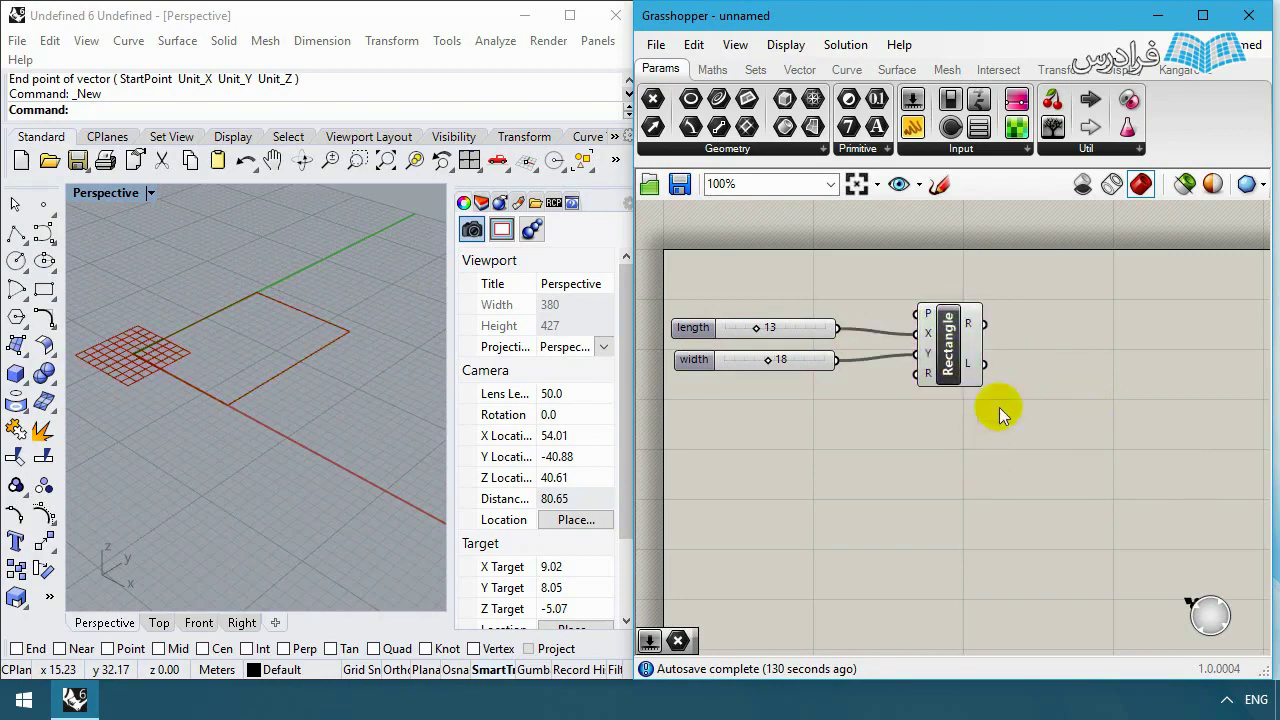
Step: Add a Fillet component with curve and radius inputs and connect the Rectangle's R output to its C input
{"action": "double_click", "coordinate": [1055, 407]}
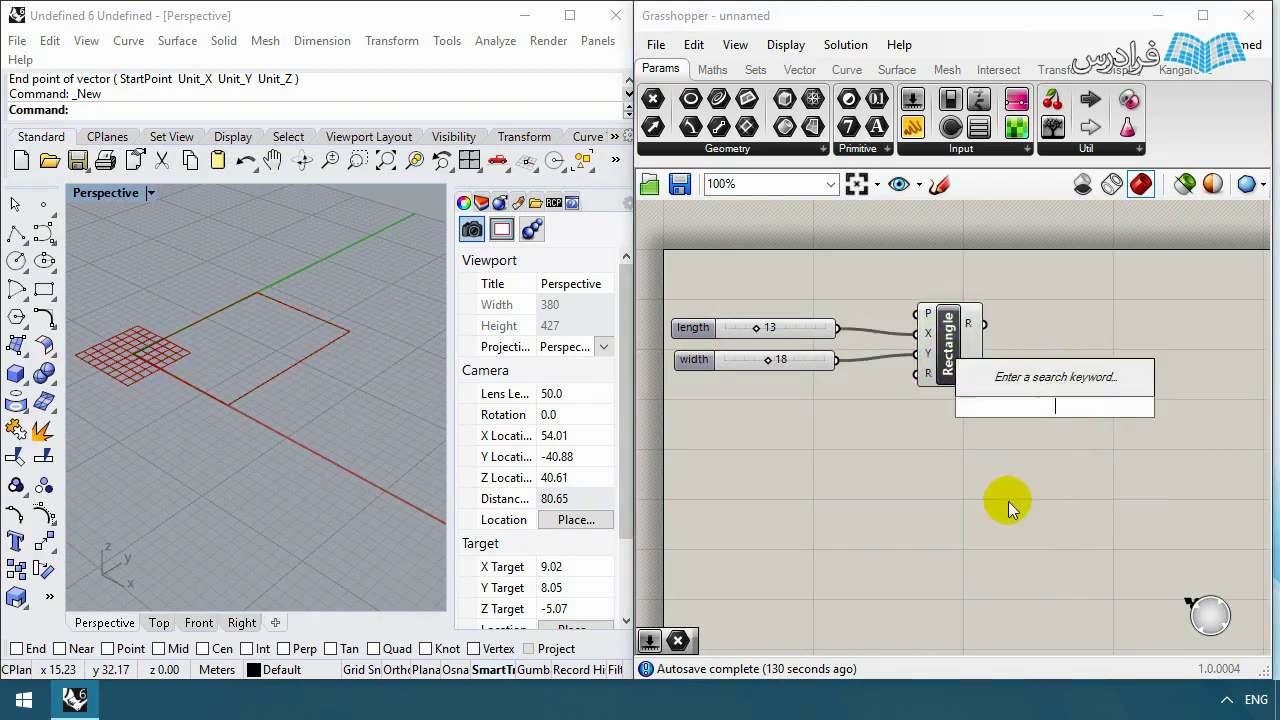
{"action": "type", "text": "fi"}
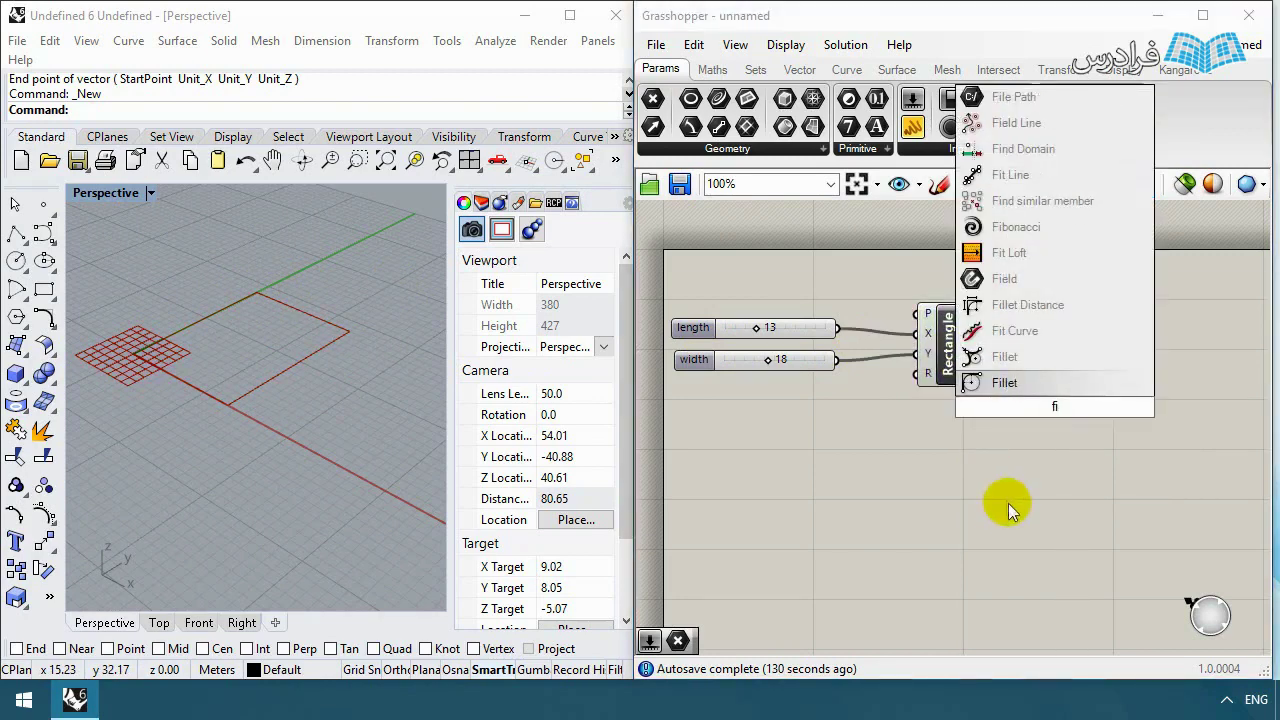
{"action": "left_click", "coordinate": [988, 384]}
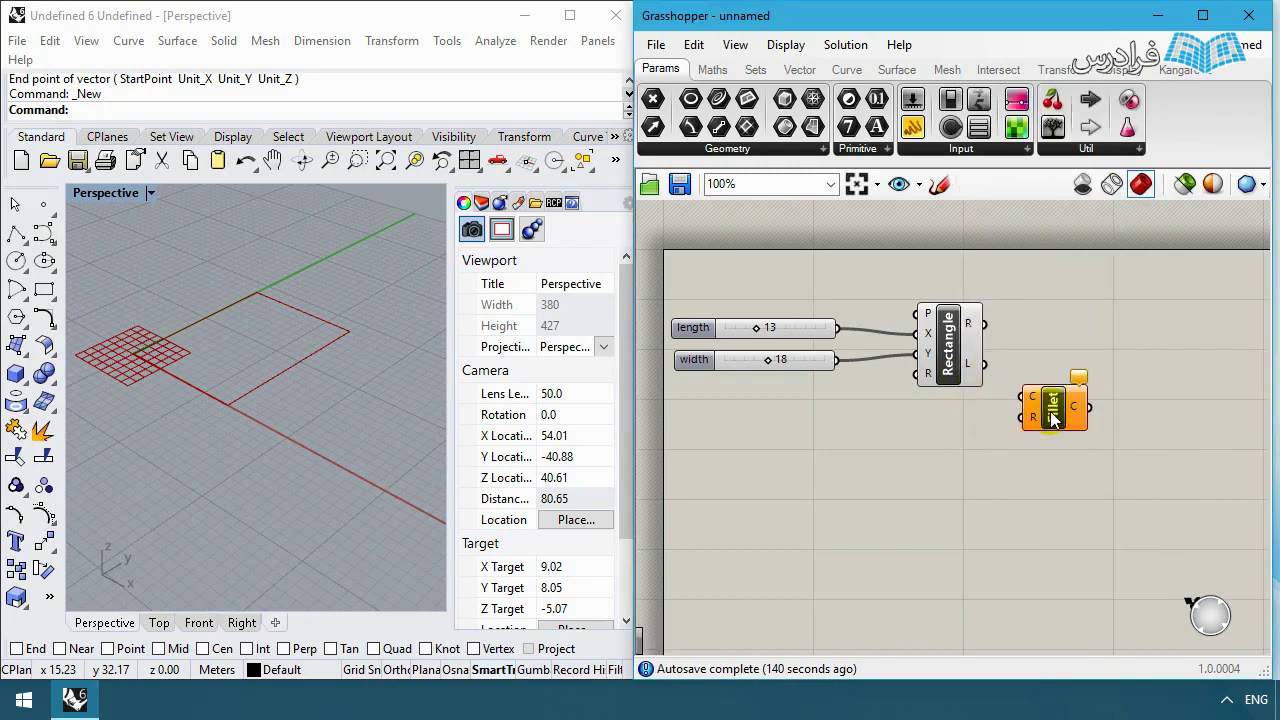
{"action": "left_click_drag", "start_coordinate": [1053, 420], "coordinate": [1082, 344]}
{"action": "left_click_drag", "start_coordinate": [986, 326], "coordinate": [1063, 423]}
{"action": "left_click", "coordinate": [749, 423]}
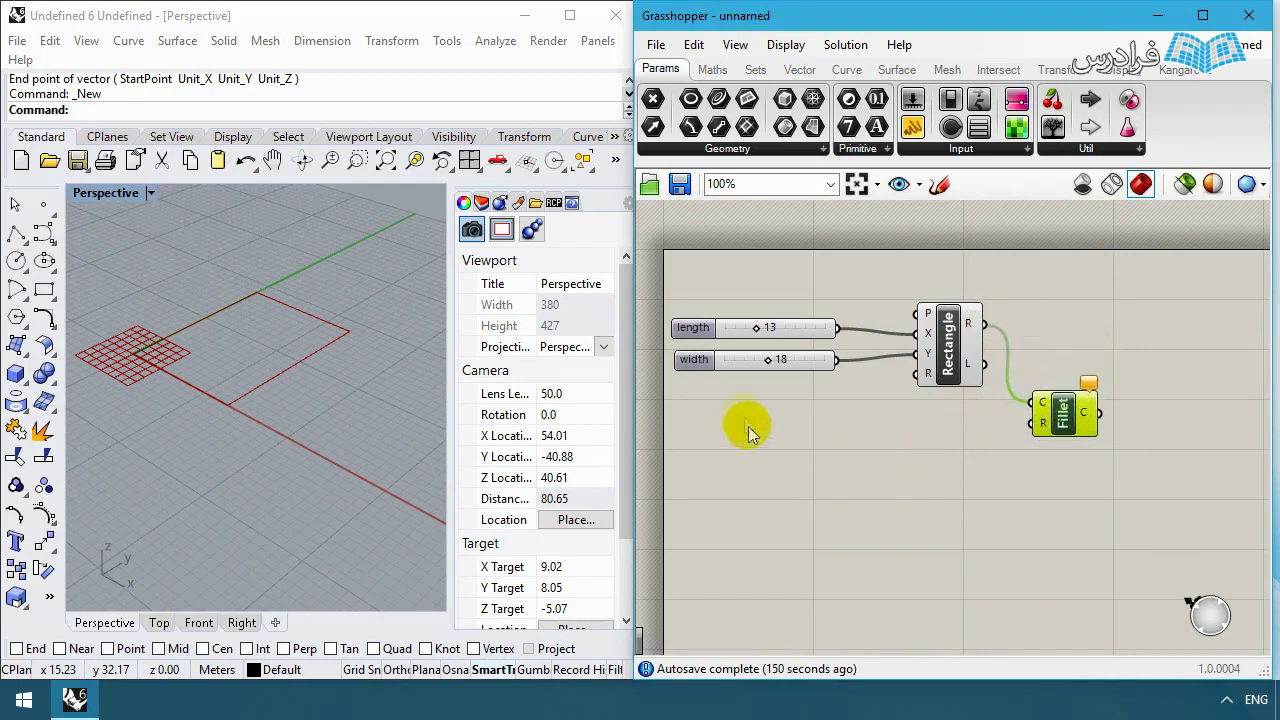
Step: Create an integer slider from 0 to 5, set it to 3, and connect it to the Fillet's R input
{"action": "double_click", "coordinate": [717, 401]}
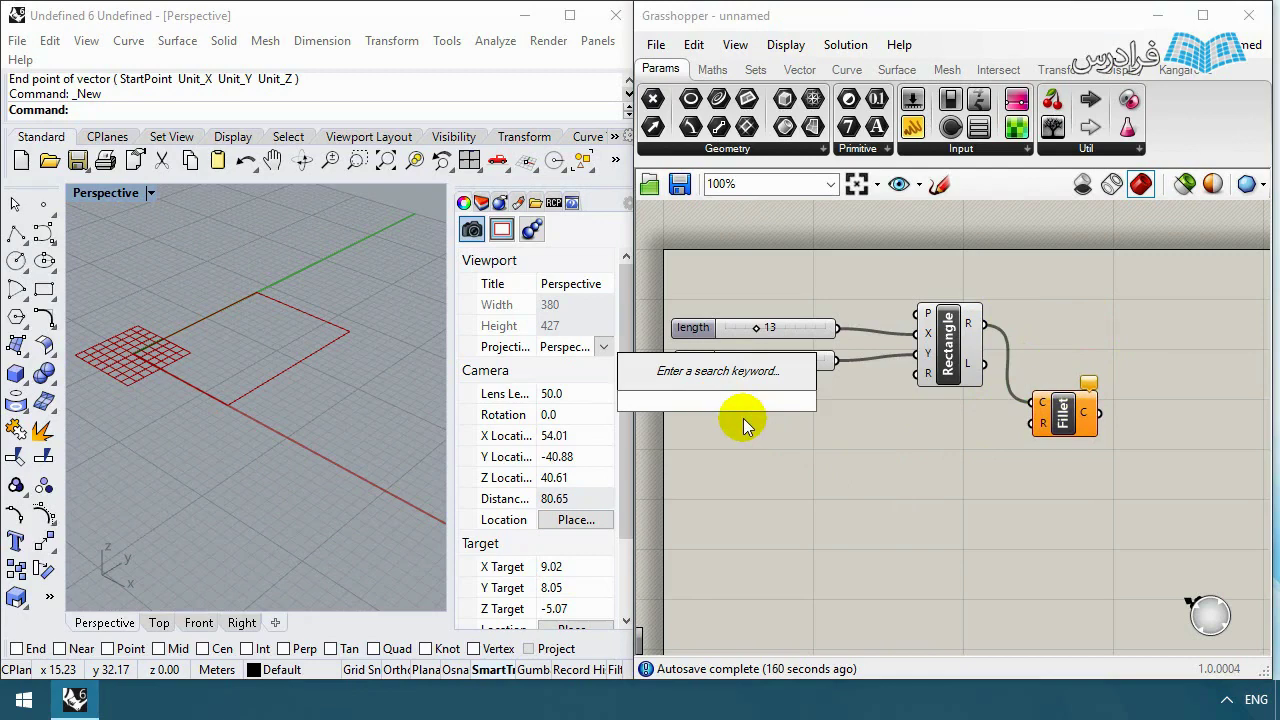
{"action": "type", "text": "0<2"}
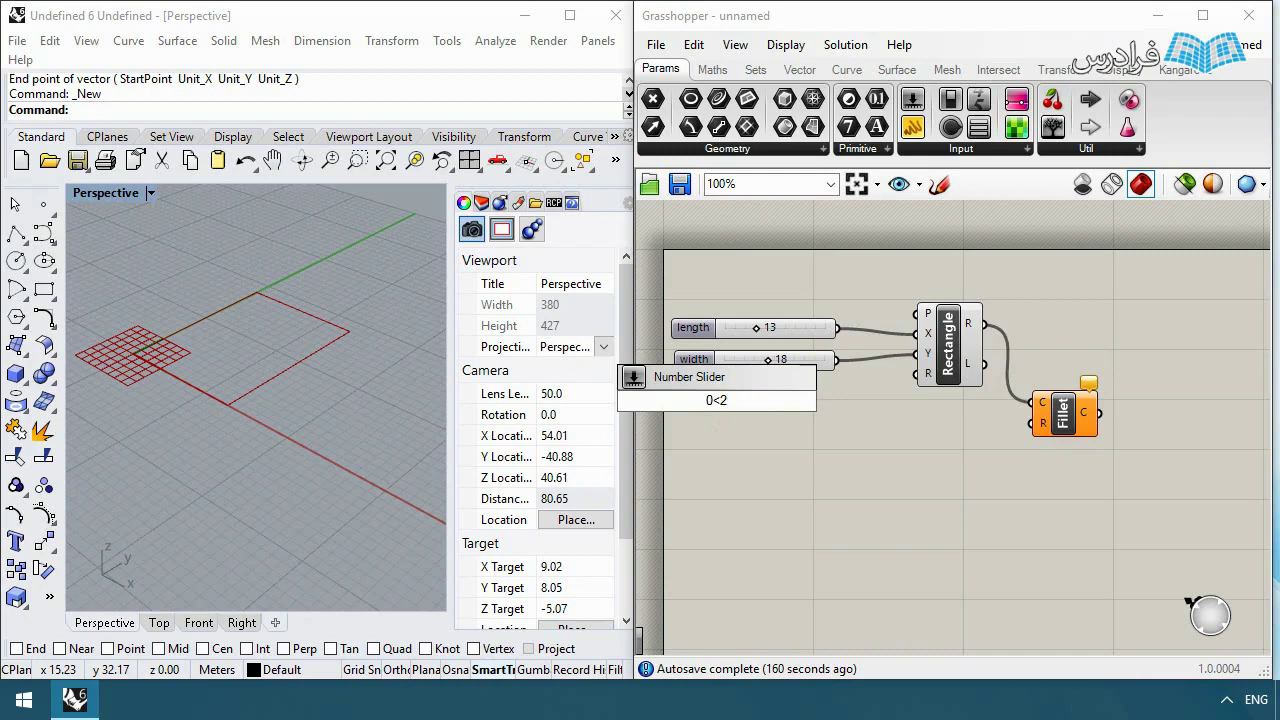
{"action": "type", "text": "<5"}
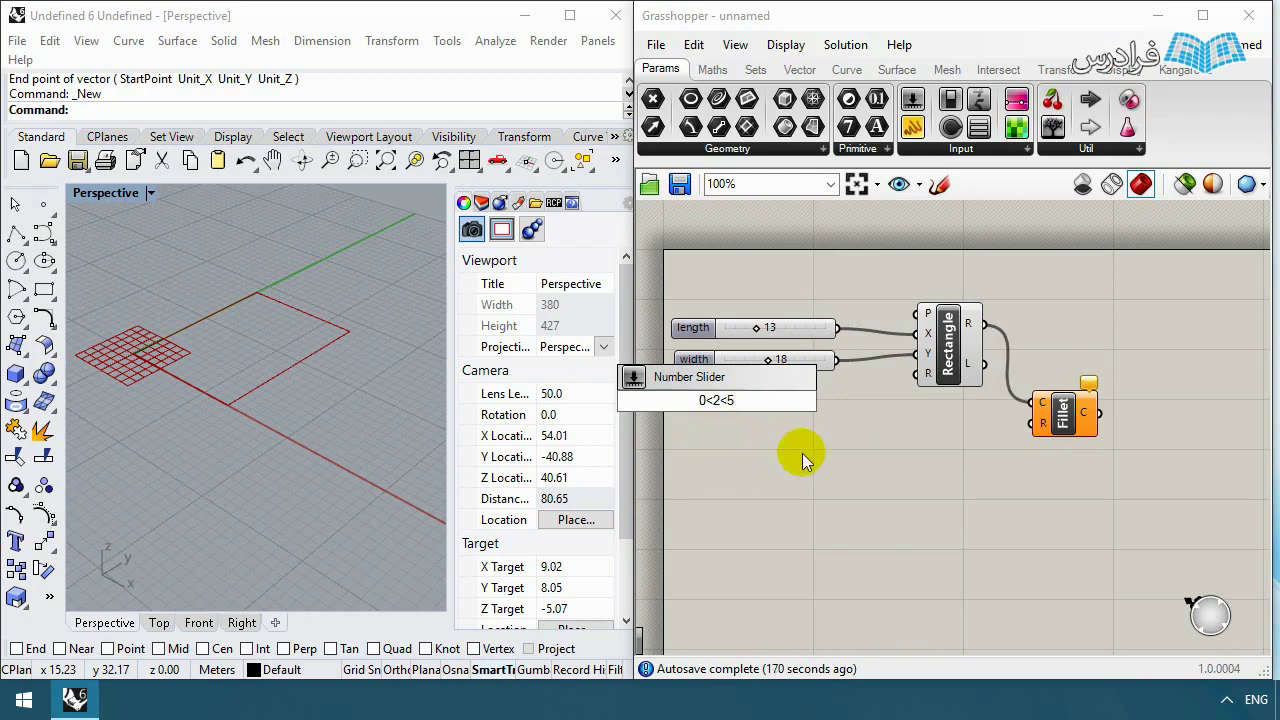
{"action": "key", "text": "Return"}
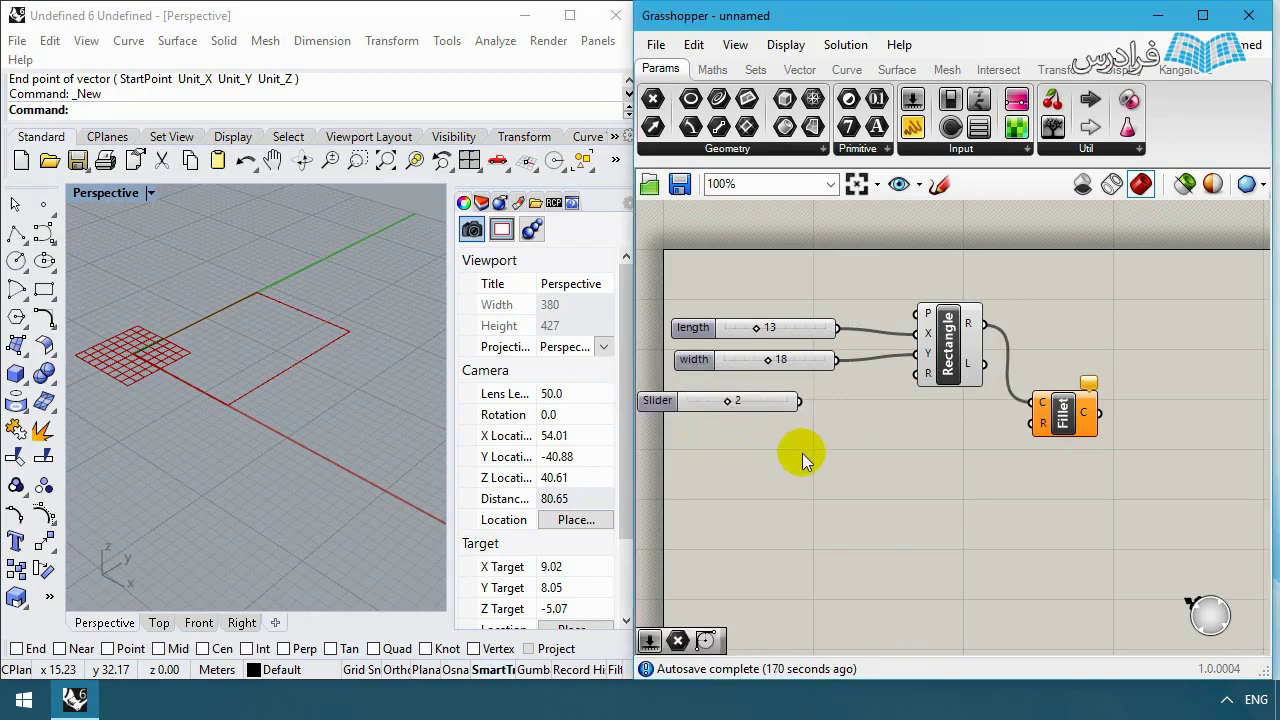
{"action": "double_click", "coordinate": [662, 406]}
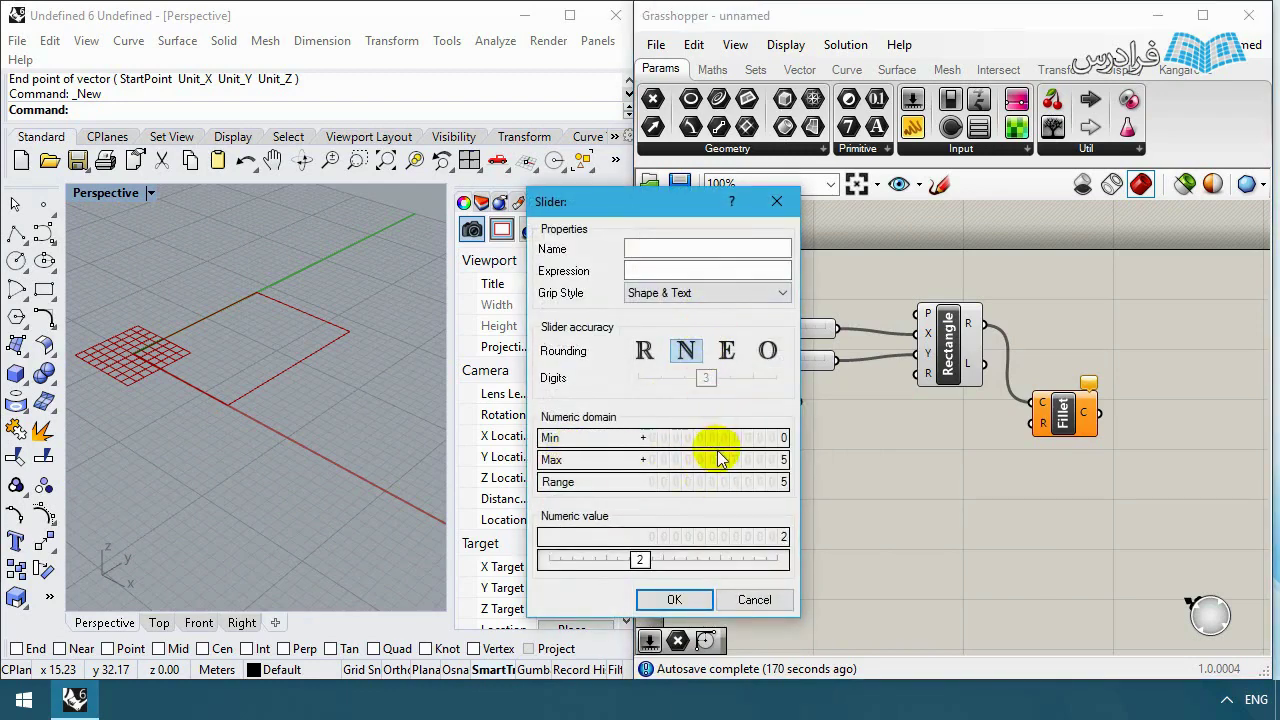
{"action": "left_click_drag", "start_coordinate": [645, 565], "coordinate": [685, 560]}
{"action": "left_click", "coordinate": [675, 600]}
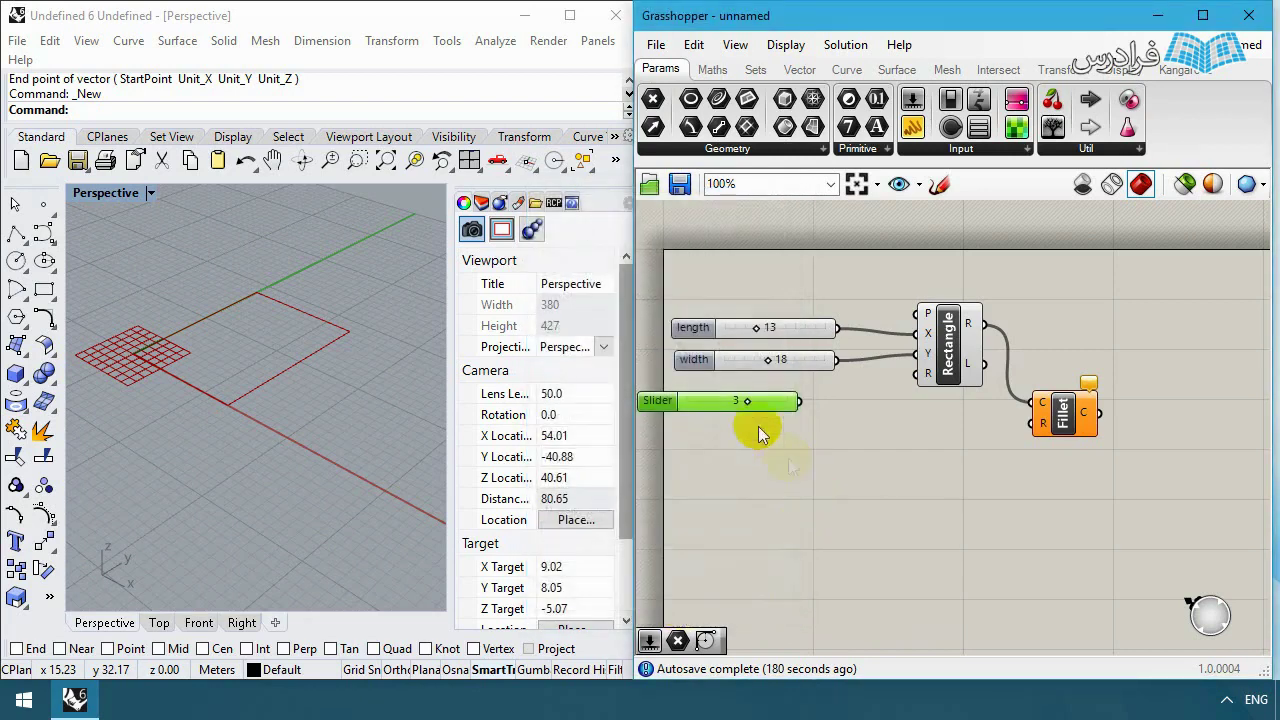
{"action": "left_click_drag", "start_coordinate": [836, 417], "coordinate": [1033, 423]}
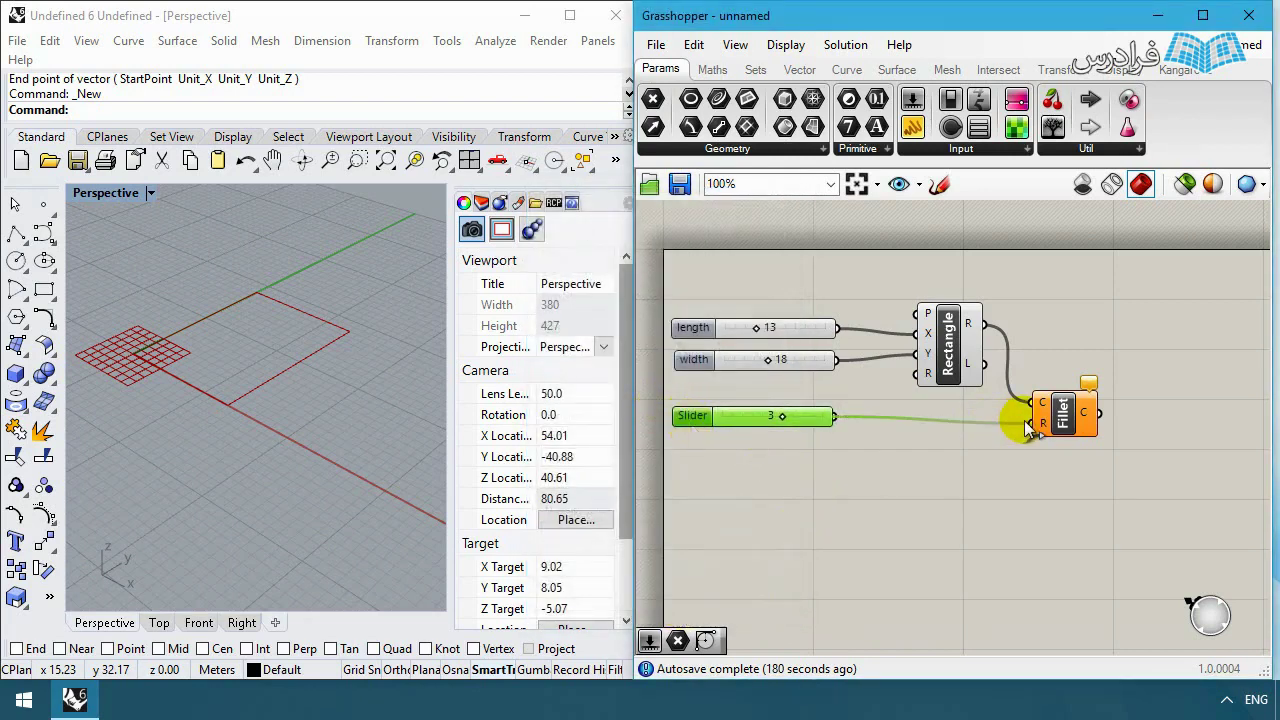
Step: Inspect the filleted corners against the original outline and turn off the Rectangle component's preview
{"action": "scroll", "coordinate": [170, 365], "scroll_direction": "up", "scroll_amount": 3}
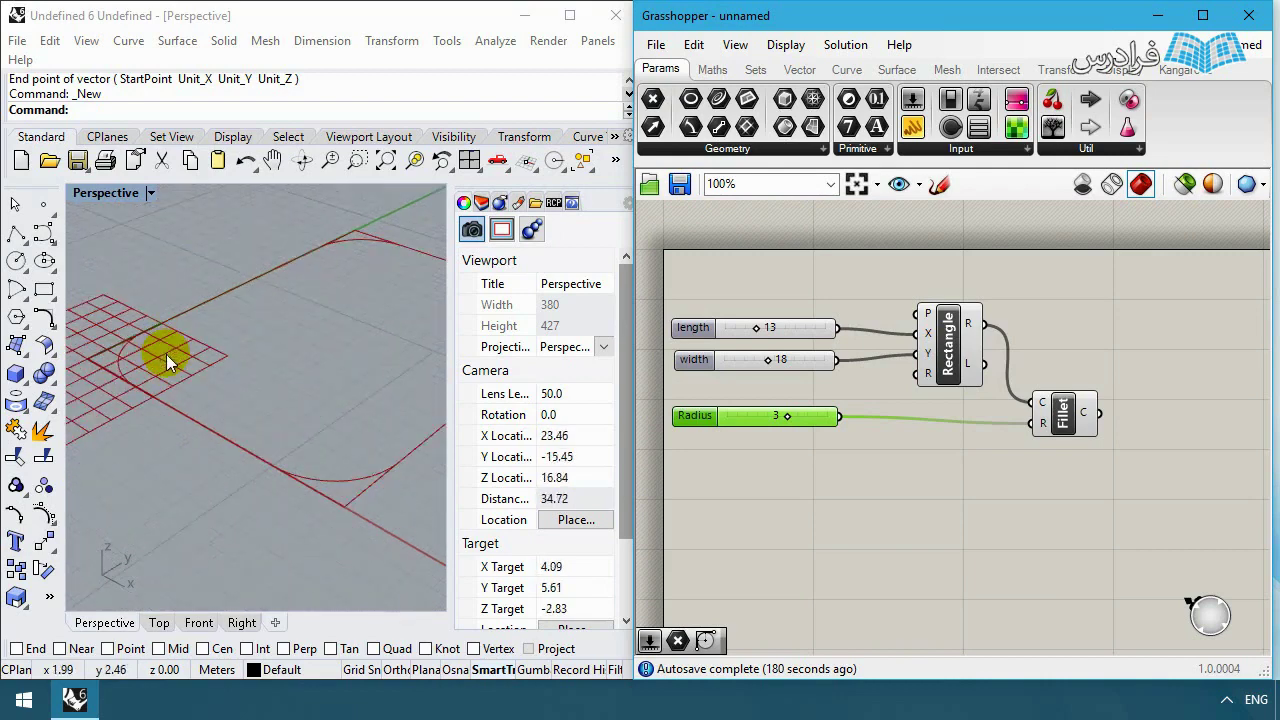
{"action": "right_click_drag", "start_coordinate": [166, 354], "coordinate": [186, 391]}
{"action": "scroll", "coordinate": [430, 405], "scroll_direction": "up", "scroll_amount": 2}
{"action": "scroll", "coordinate": [427, 394], "scroll_direction": "up", "scroll_amount": 2}
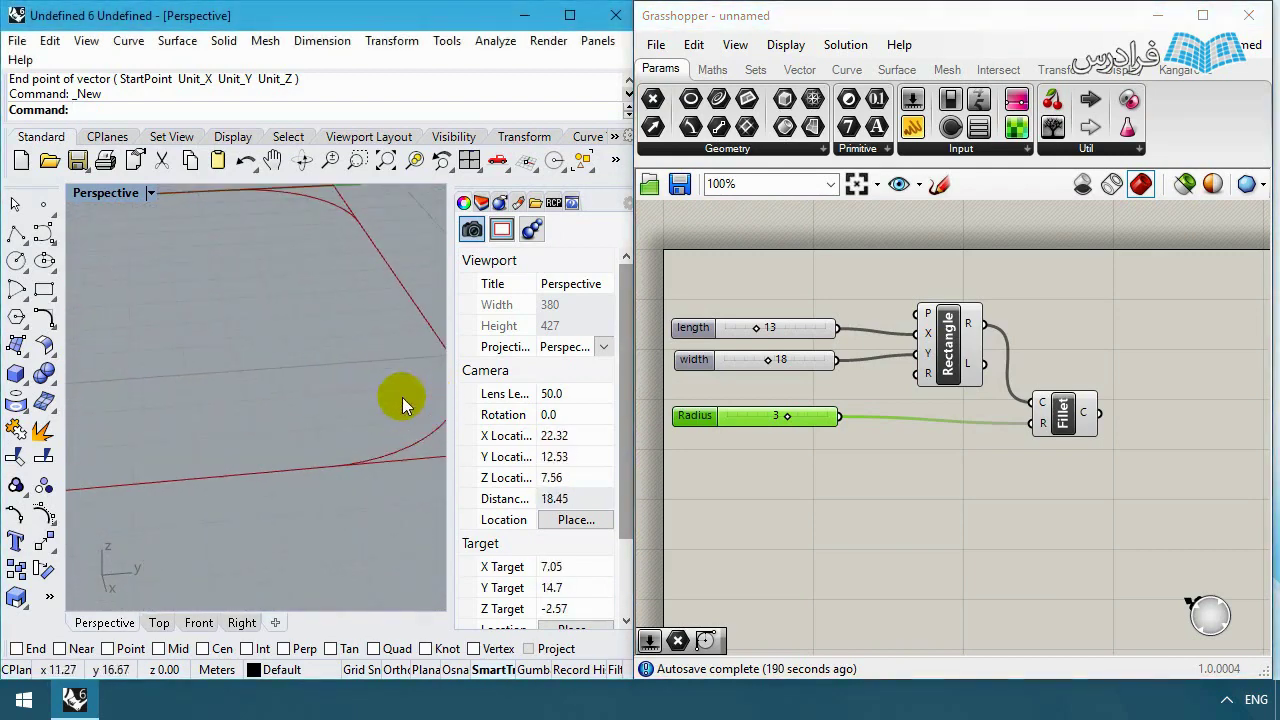
{"action": "scroll", "coordinate": [402, 397], "scroll_direction": "down", "scroll_amount": 4}
{"action": "right_click_drag", "start_coordinate": [380, 414], "coordinate": [248, 385], "text": "shift"}
{"action": "right_click", "coordinate": [950, 345]}
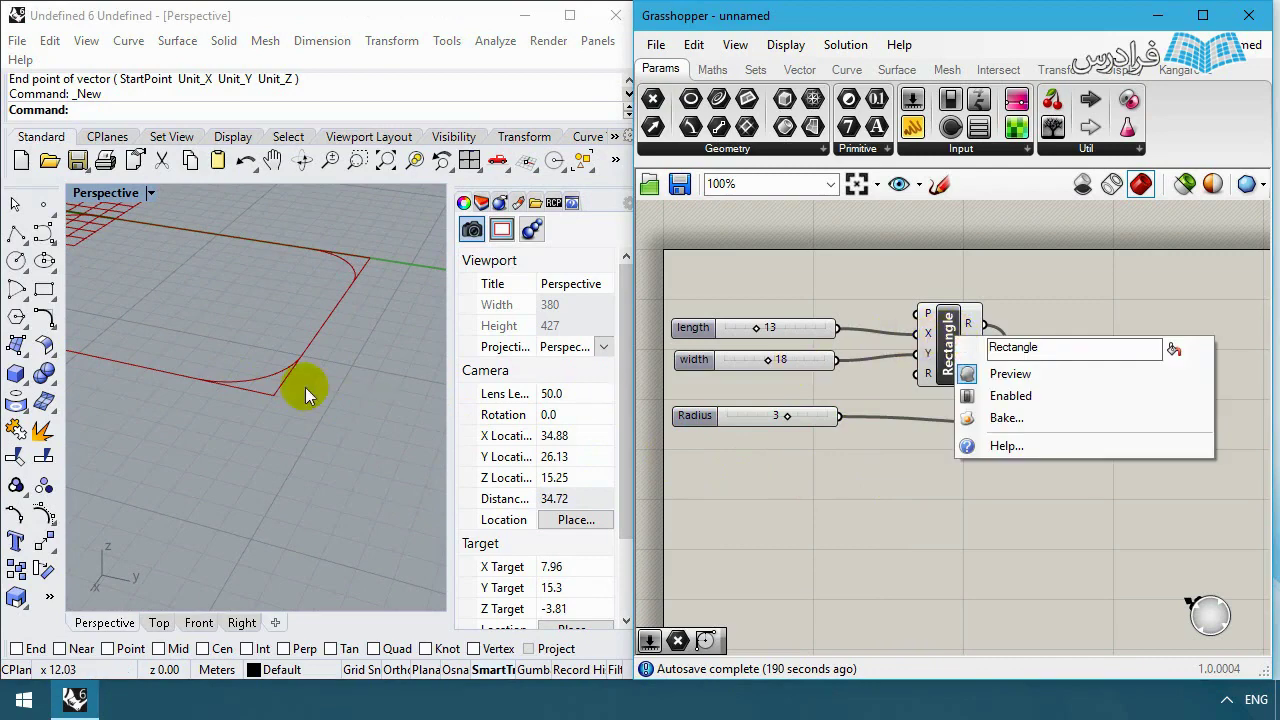
{"action": "left_click", "coordinate": [960, 370]}
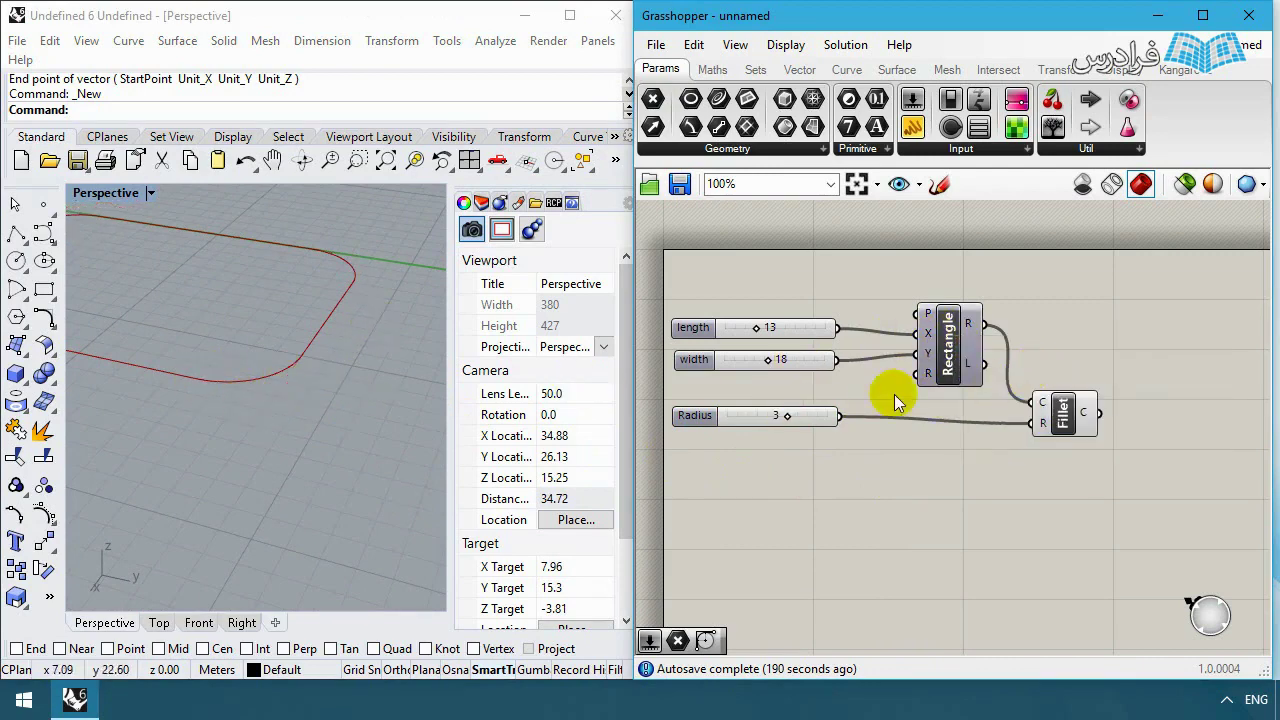
Step: Examine the building and its entrance void in the complete definition, and return to the unnamed document
{"action": "scroll", "coordinate": [220, 436], "scroll_direction": "down", "scroll_amount": 5}
{"action": "scroll", "coordinate": [130, 445], "scroll_direction": "up", "scroll_amount": 5}
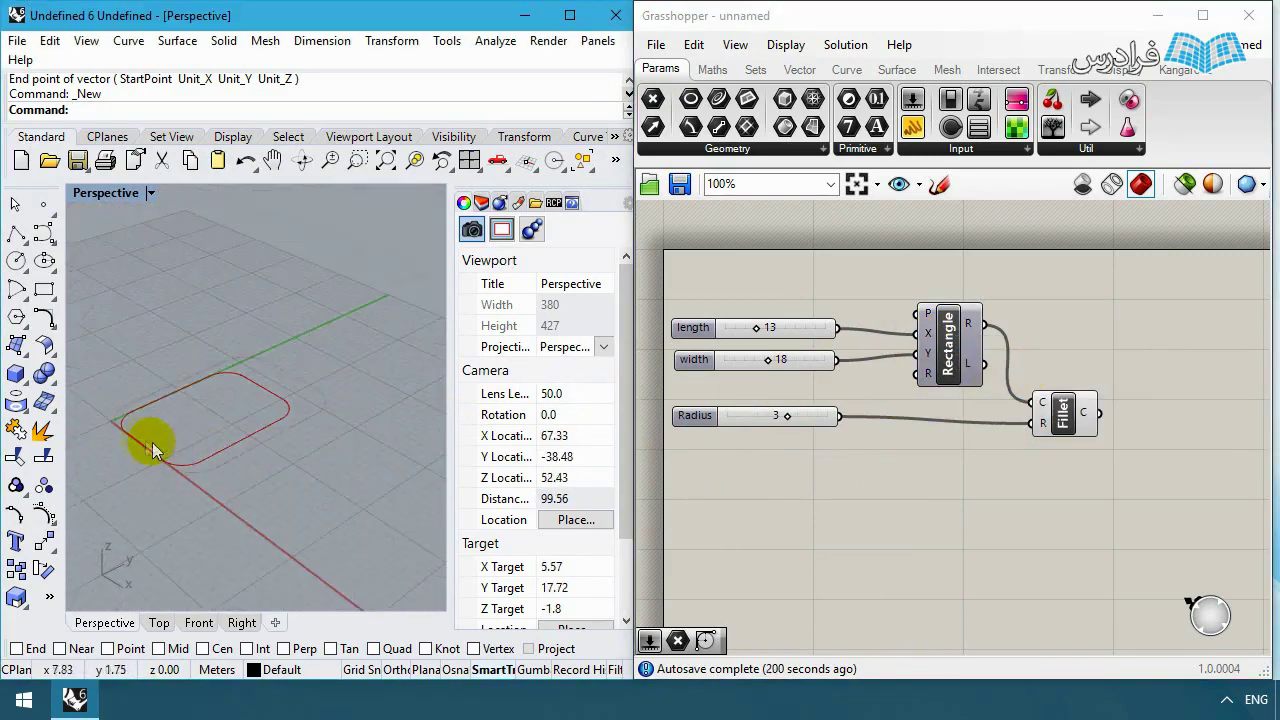
{"action": "right_click_drag", "start_coordinate": [140, 470], "coordinate": [257, 490]}
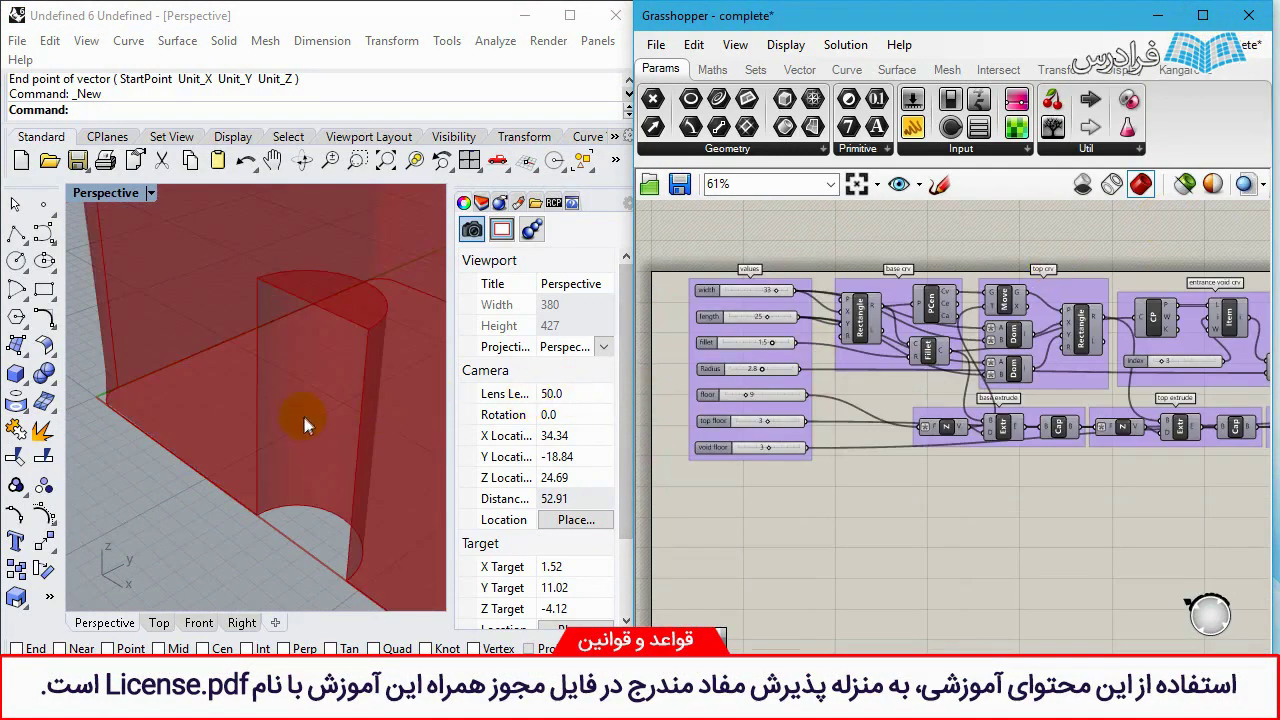
{"action": "scroll", "coordinate": [305, 425], "scroll_direction": "down", "scroll_amount": 5}
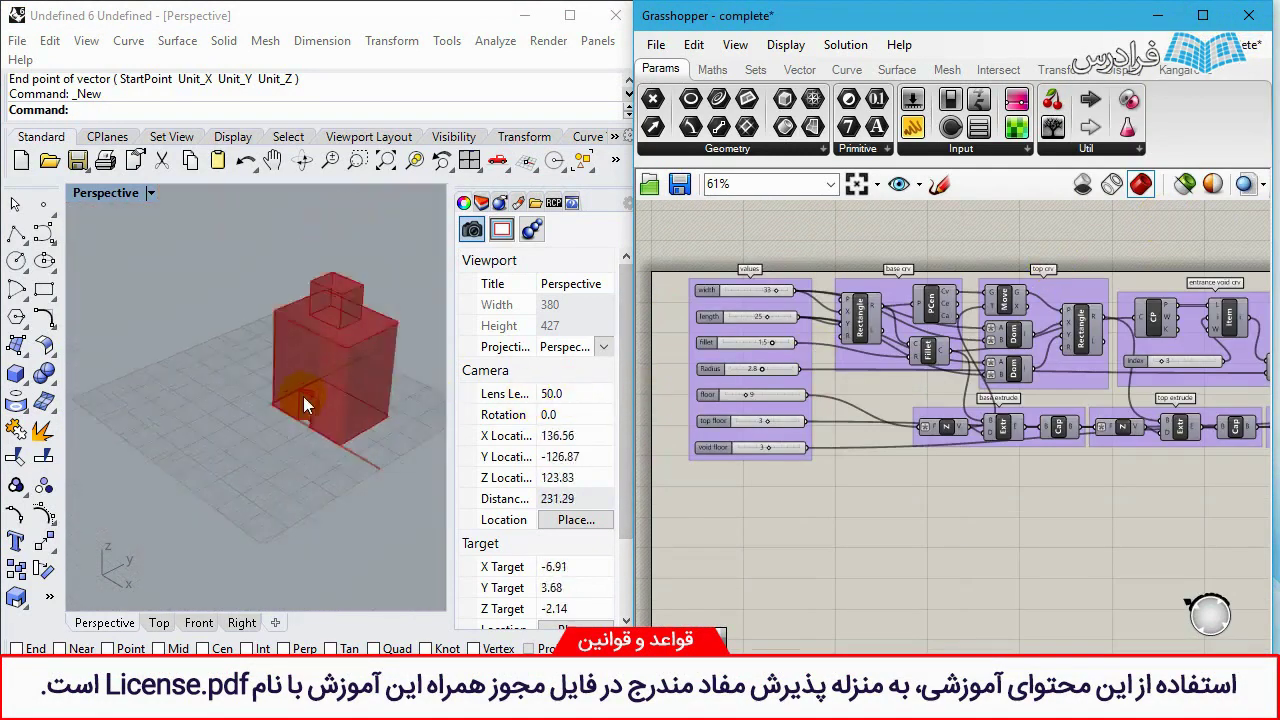
{"action": "scroll", "coordinate": [305, 396], "scroll_direction": "up", "scroll_amount": 3}
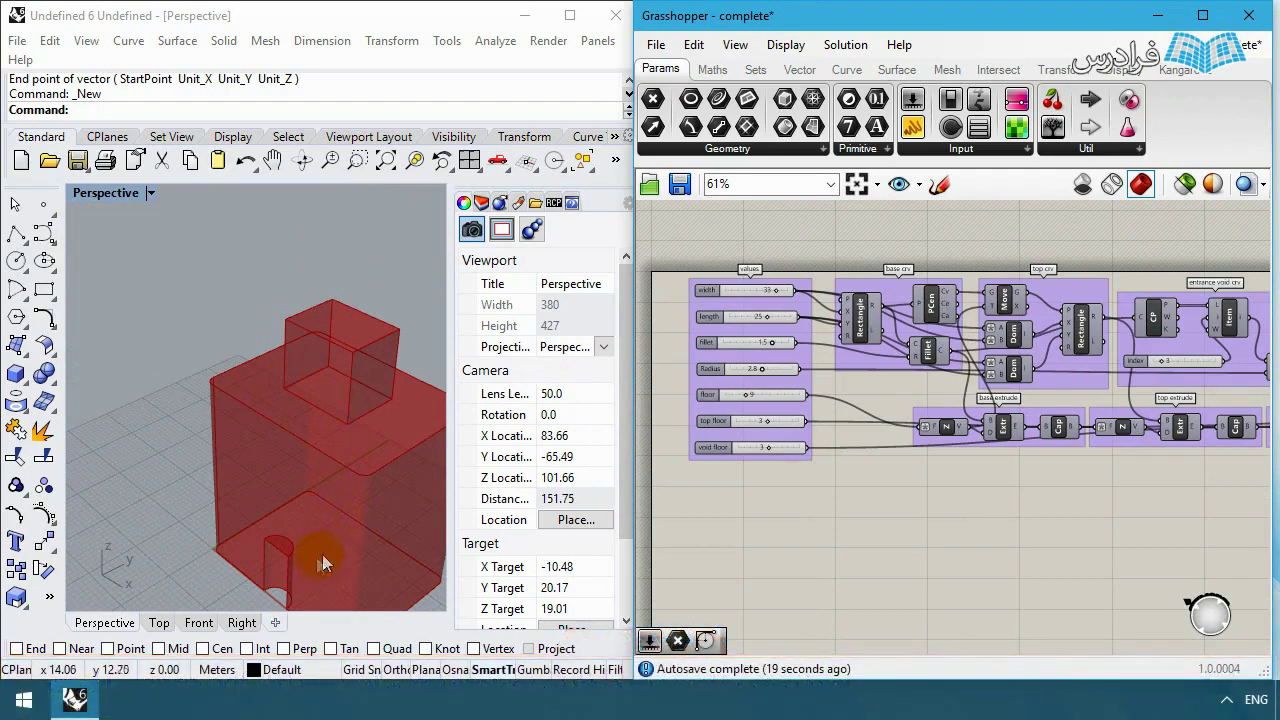
{"action": "left_click", "coordinate": [1248, 44]}
{"action": "left_click", "coordinate": [1172, 236]}
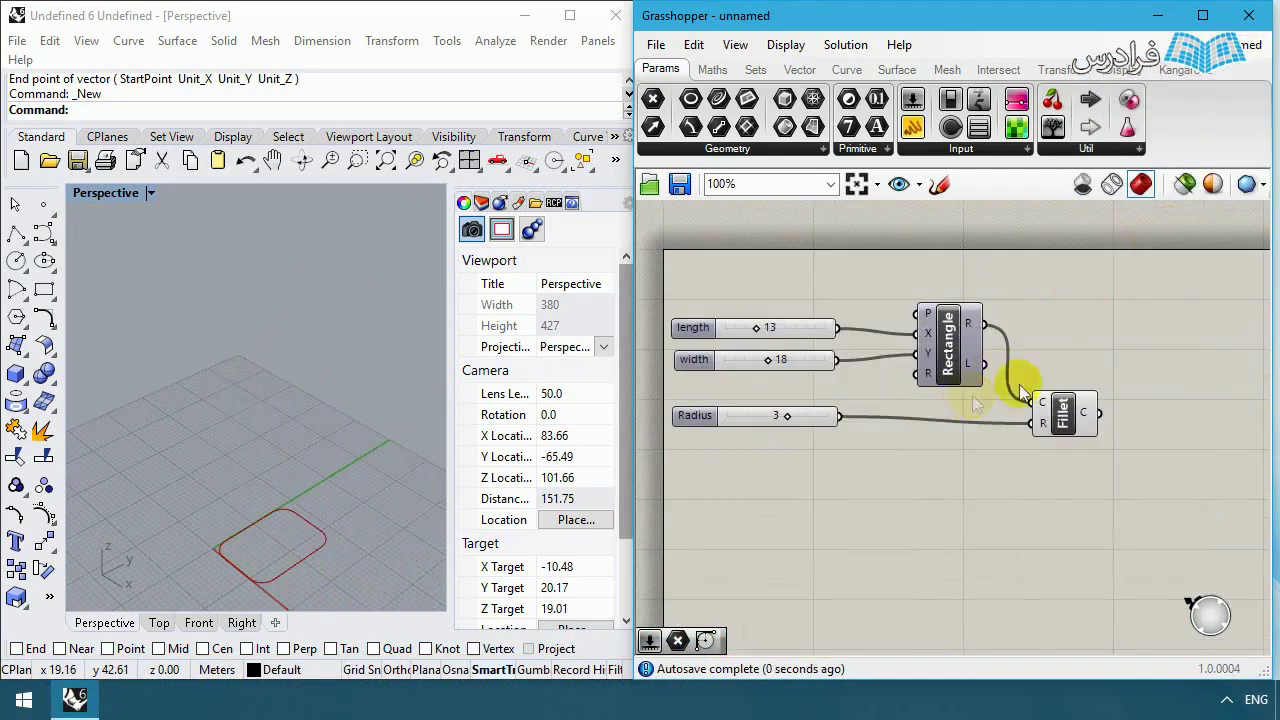
Step: Add a Polygon Center component and connect the Rectangle's R output to its P input
{"action": "double_click", "coordinate": [1143, 329]}
{"action": "type", "text": "pce"}
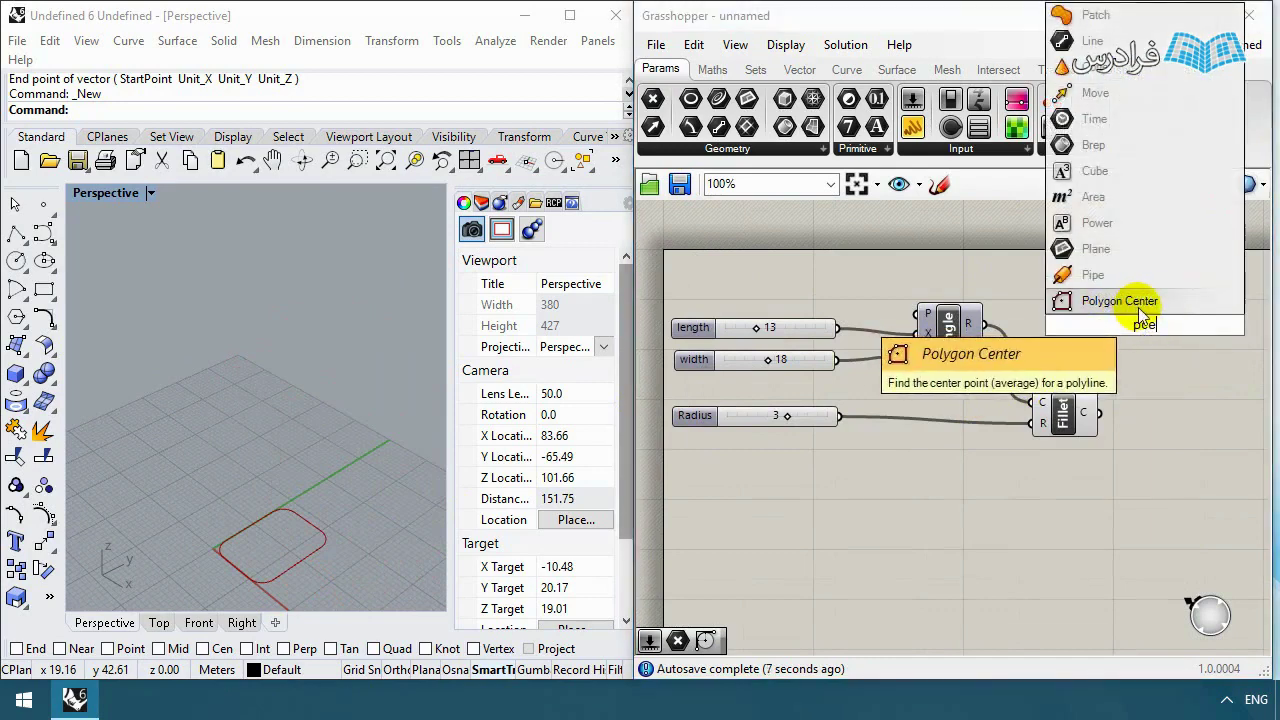
{"action": "left_click", "coordinate": [1166, 303]}
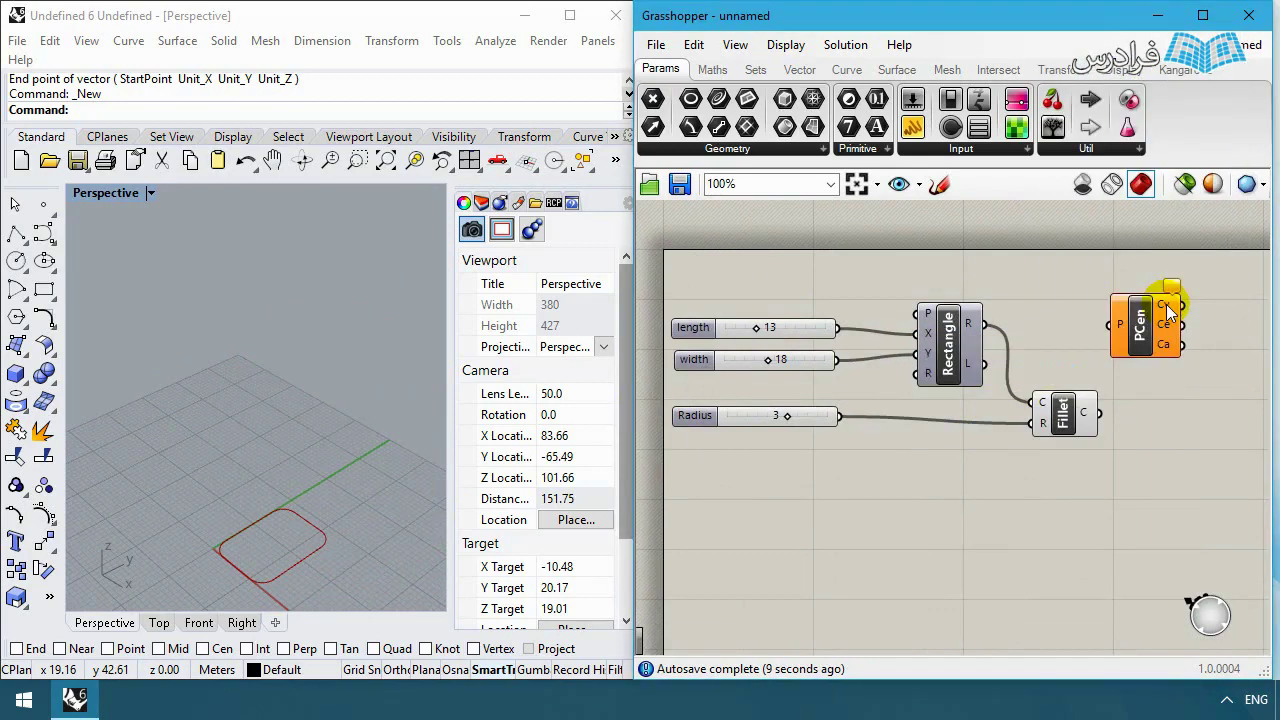
{"action": "left_click_drag", "start_coordinate": [1168, 310], "coordinate": [1103, 330]}
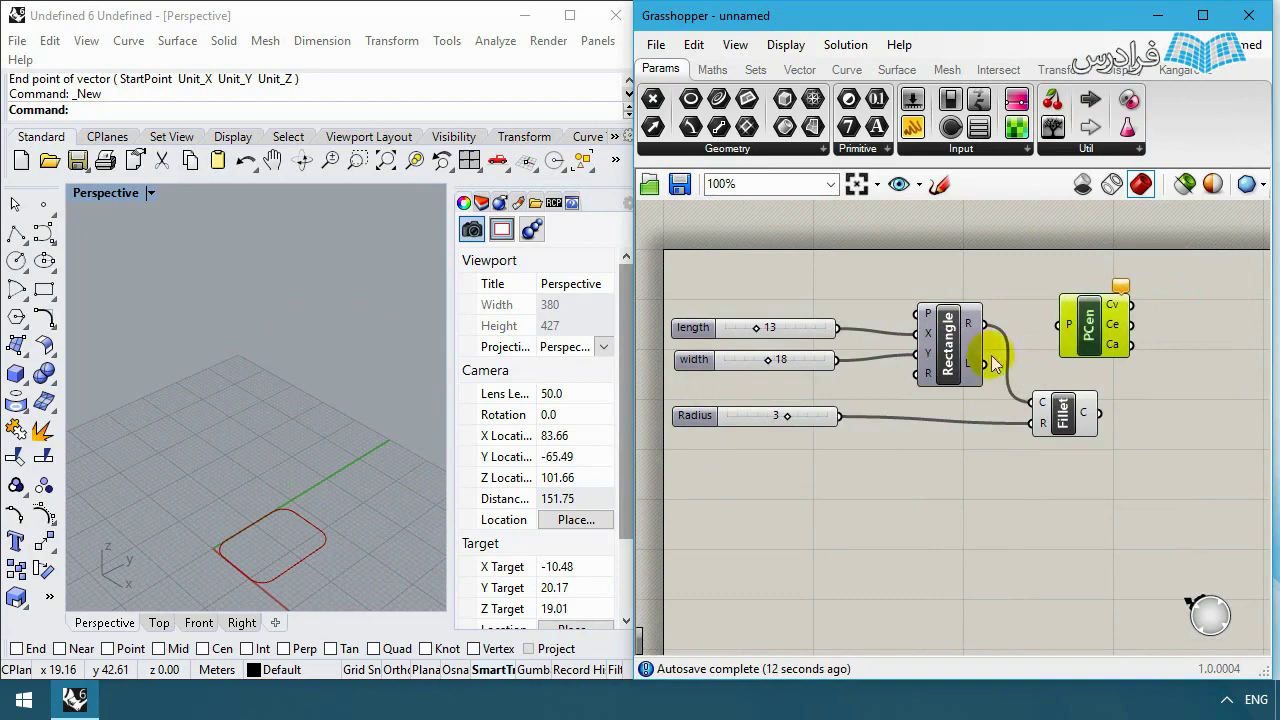
{"action": "left_click_drag", "start_coordinate": [985, 323], "coordinate": [1051, 324]}
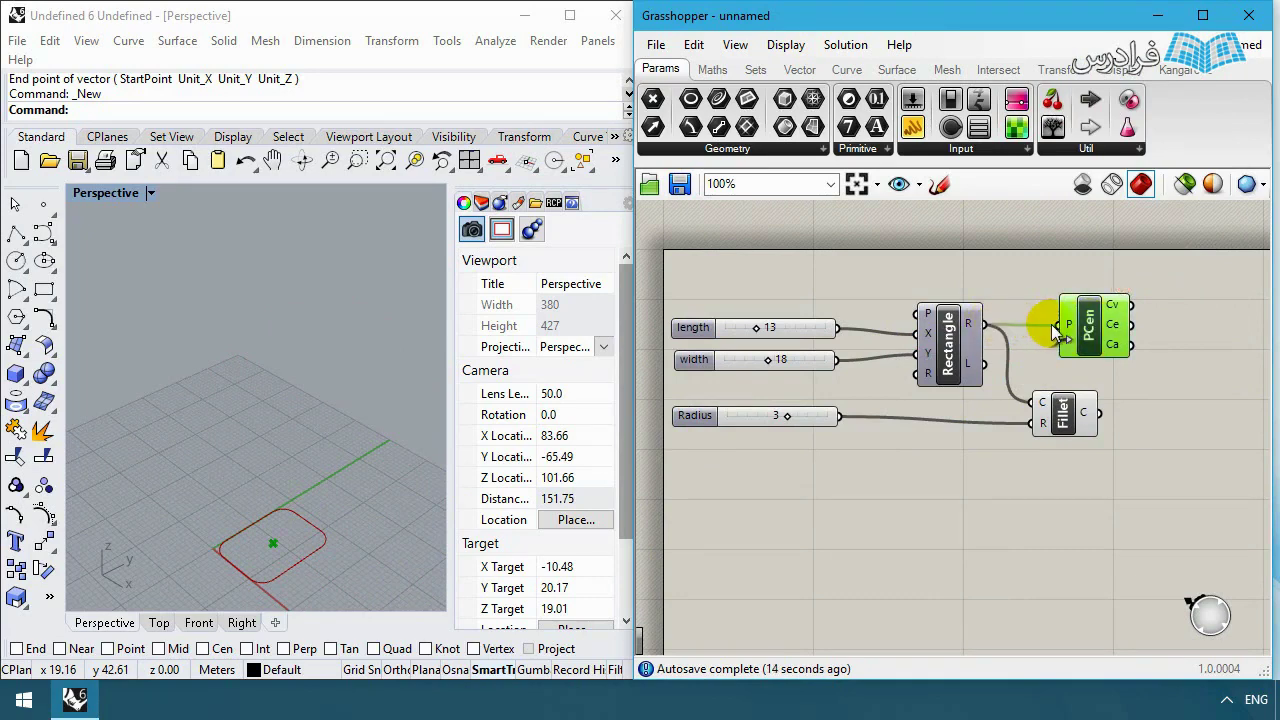
{"action": "scroll", "coordinate": [263, 552], "scroll_direction": "up", "scroll_amount": 5}
{"action": "scroll", "coordinate": [263, 552], "scroll_direction": "up", "scroll_amount": 3}
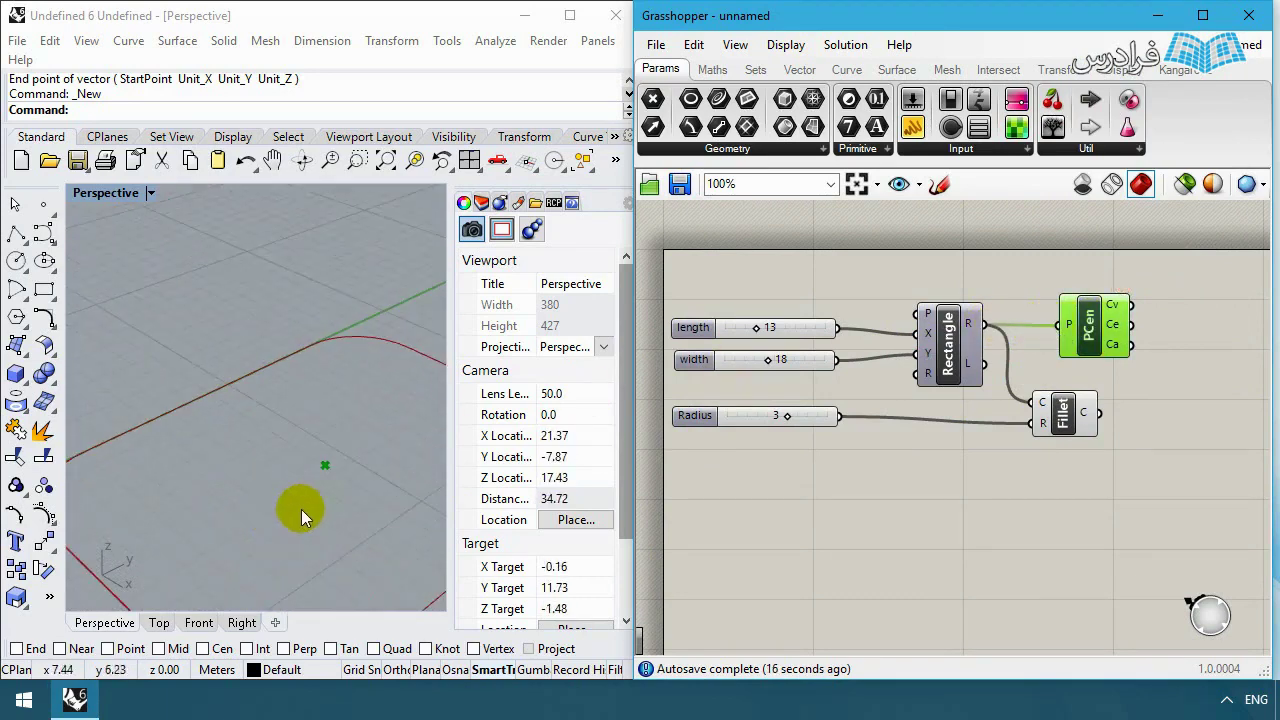
{"action": "scroll", "coordinate": [250, 320], "scroll_direction": "down", "scroll_amount": 3}
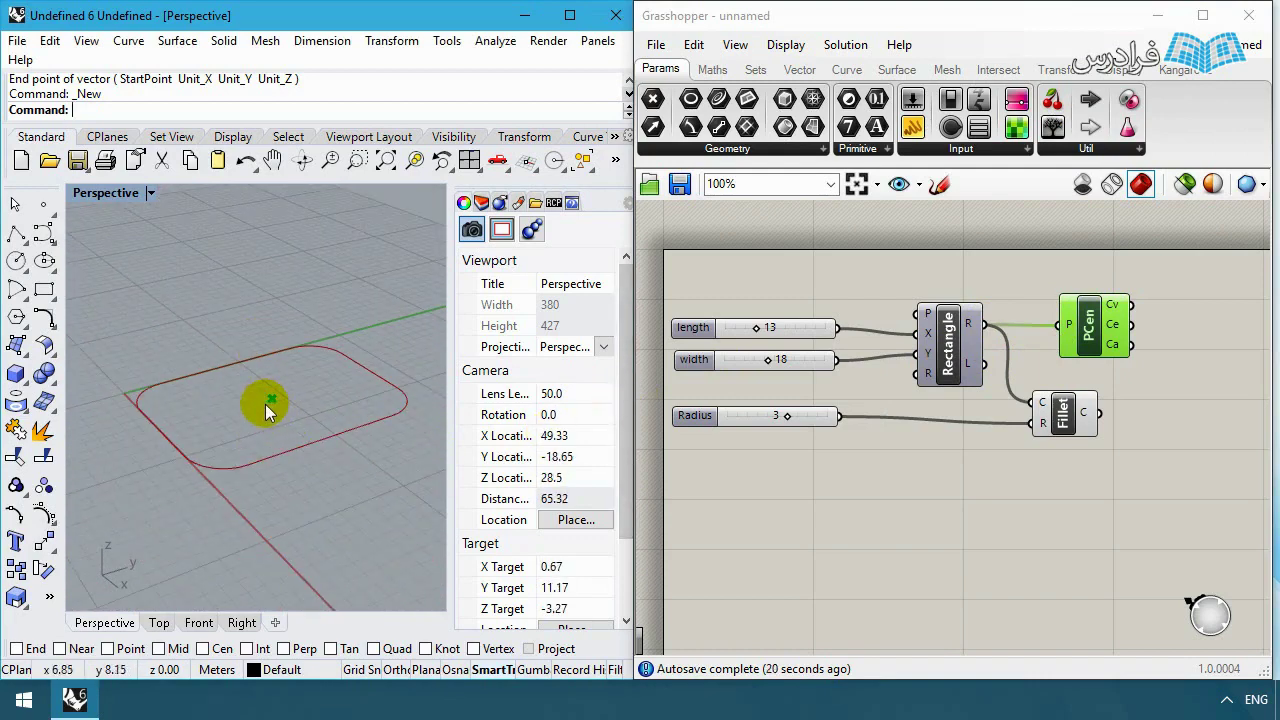
Step: Add a second Rectangle component and connect the Polygon Center's Cv output to its P input
{"action": "left_click", "coordinate": [1037, 463]}
{"action": "right_click_drag", "start_coordinate": [1037, 463], "coordinate": [1063, 365]}
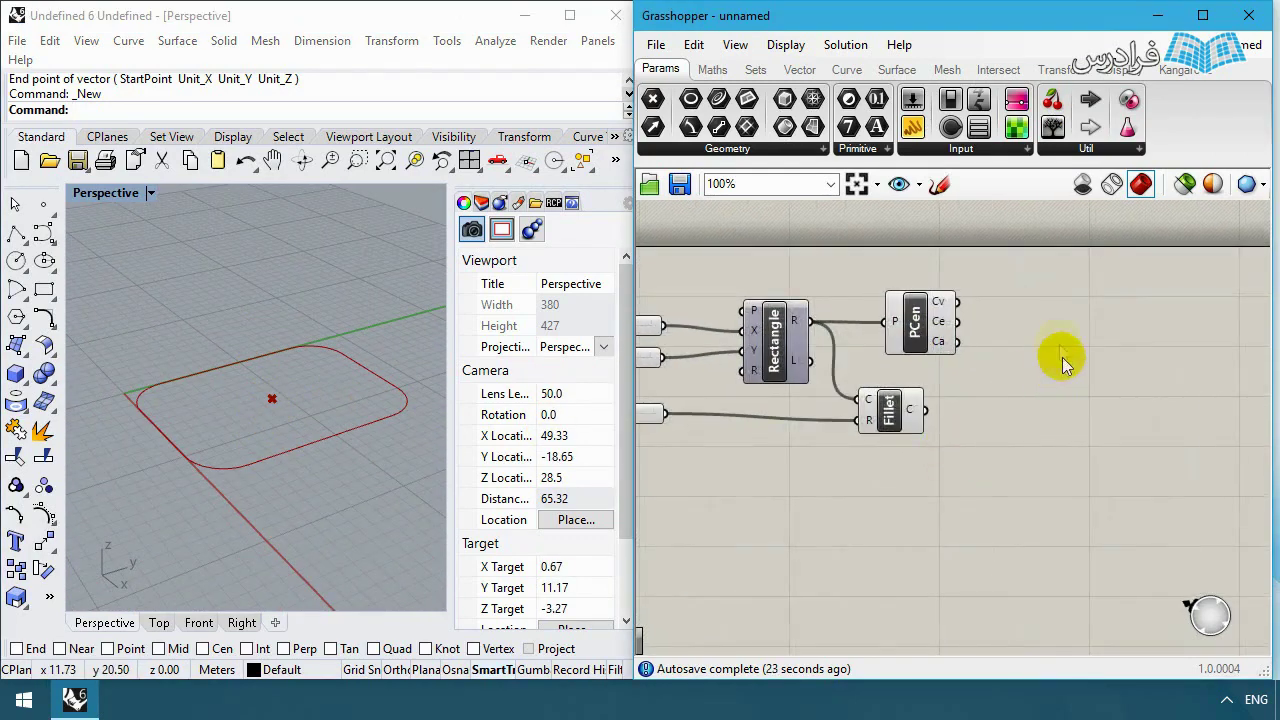
{"action": "double_click", "coordinate": [1061, 350]}
{"action": "type", "text": "re"}
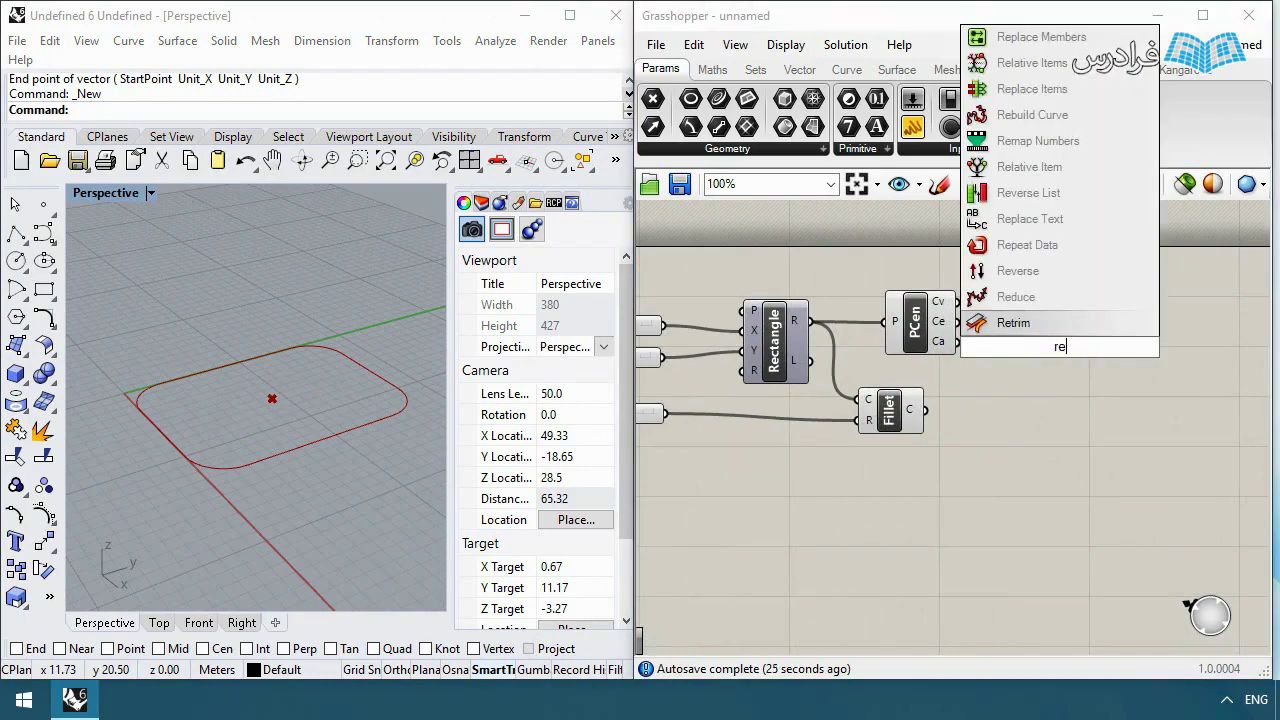
{"action": "type", "text": "c"}
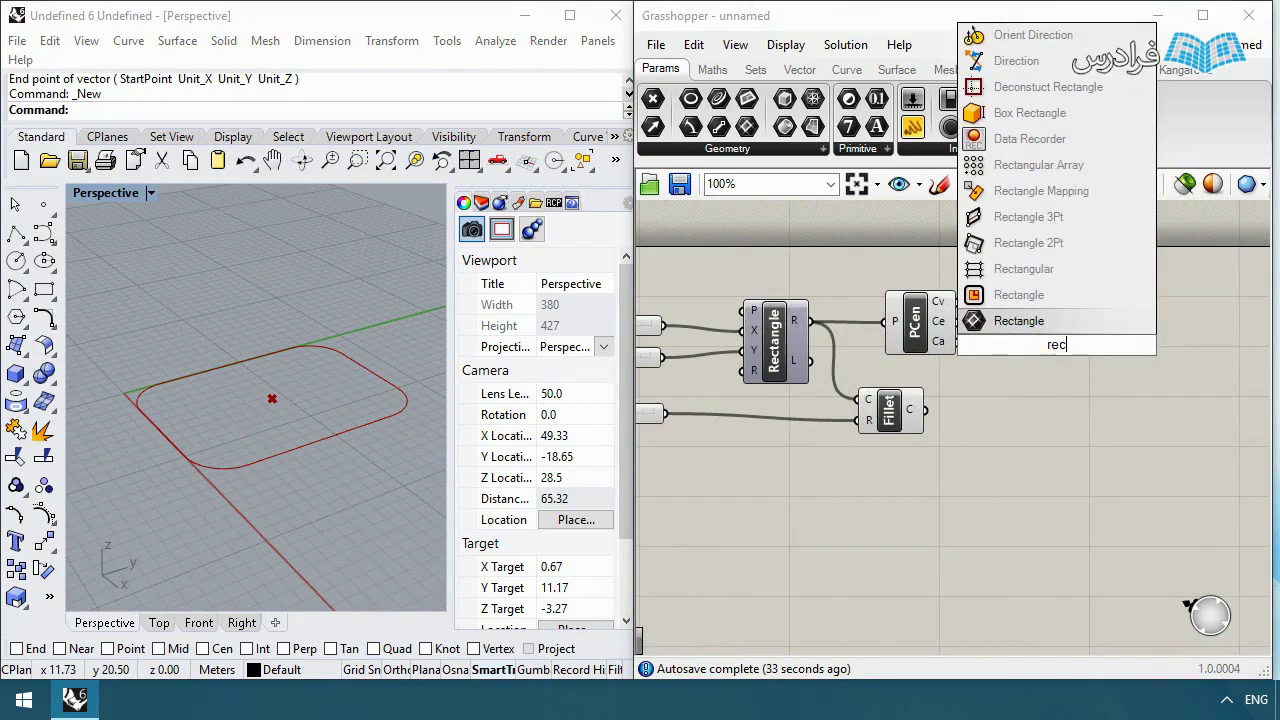
{"action": "left_click", "coordinate": [1053, 296]}
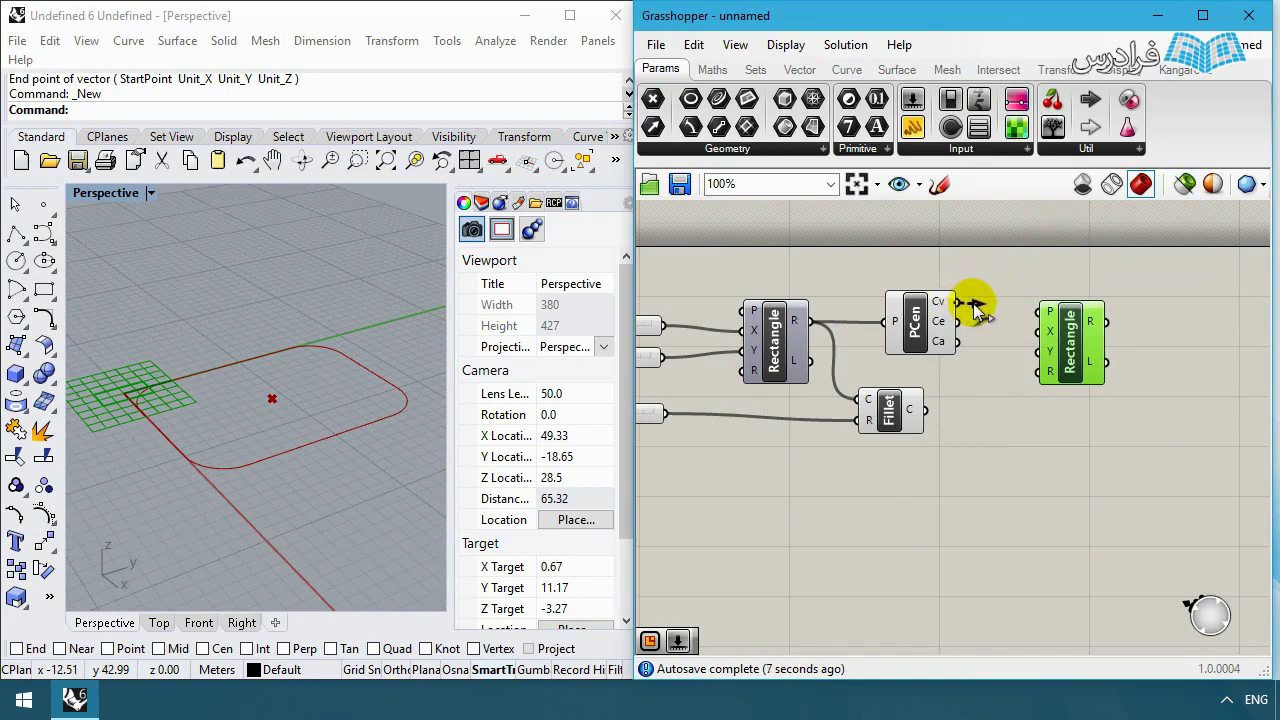
{"action": "left_click_drag", "start_coordinate": [975, 306], "coordinate": [1038, 320]}
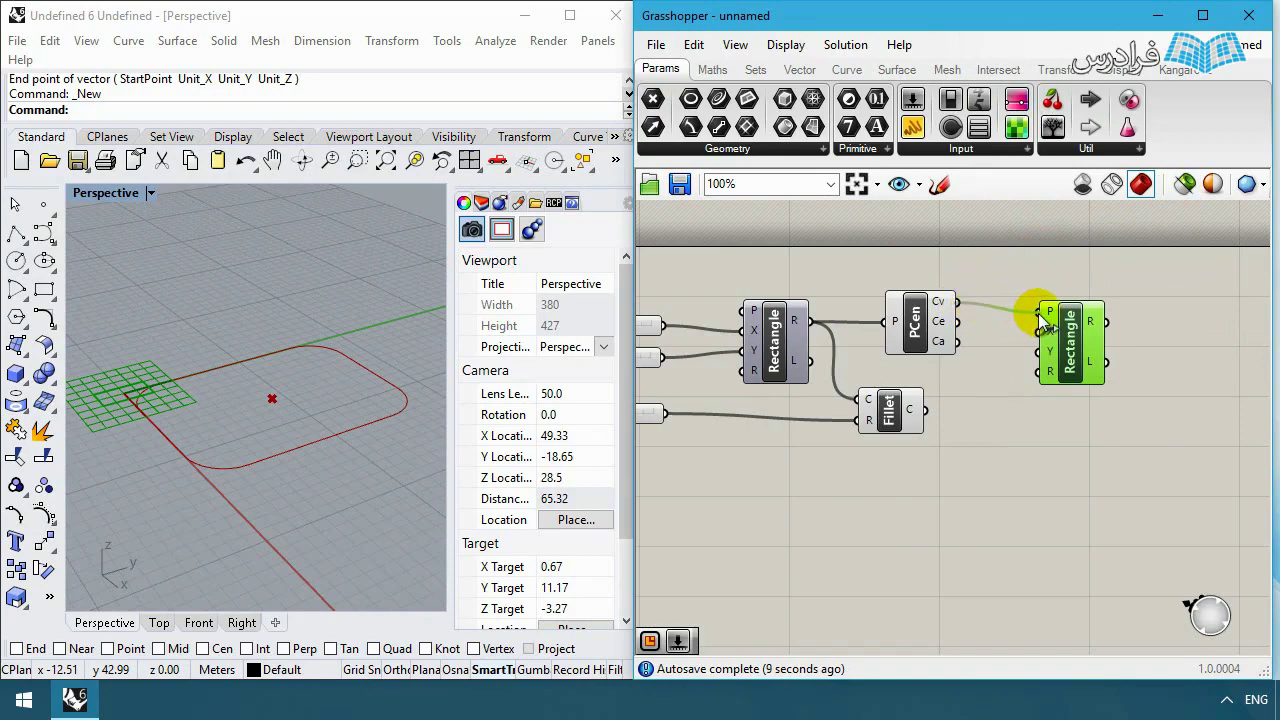
Step: Examine how the second rectangle sits around the base rectangle's centre point in the Perspective view
{"action": "left_click", "coordinate": [330, 400]}
{"action": "scroll", "coordinate": [224, 450], "scroll_direction": "up", "scroll_amount": 6}
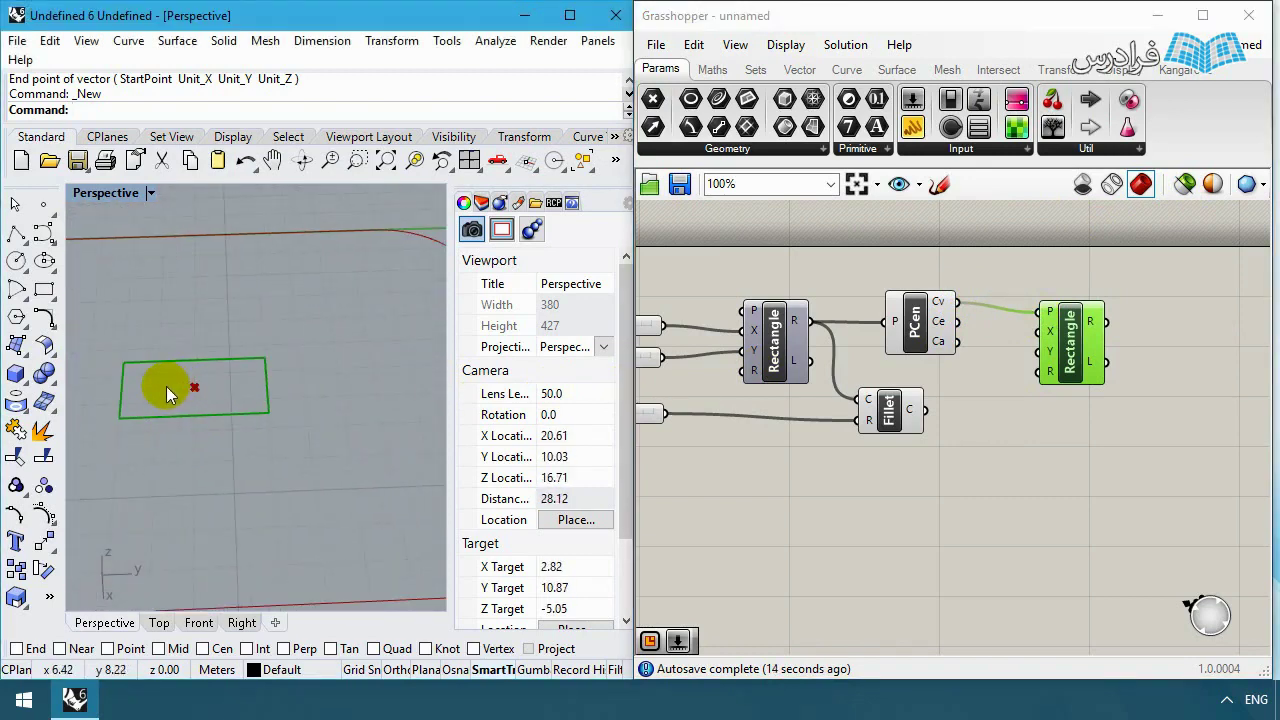
{"action": "right_click_drag", "start_coordinate": [163, 420], "coordinate": [223, 387], "text": "shift"}
{"action": "scroll", "coordinate": [258, 410], "scroll_direction": "down", "scroll_amount": 3}
{"action": "scroll", "coordinate": [179, 434], "scroll_direction": "up", "scroll_amount": 3}
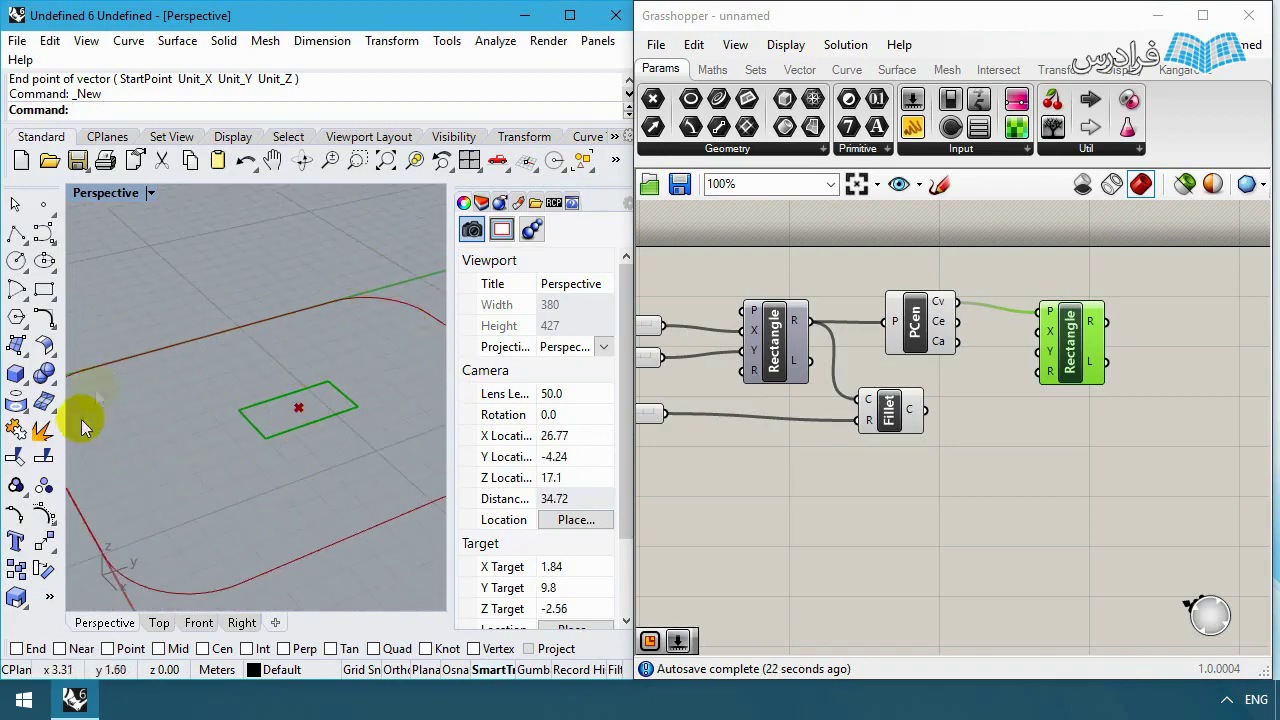
{"action": "scroll", "coordinate": [158, 353], "scroll_direction": "down", "scroll_amount": 3}
Step: Connect the length slider to the second Rectangle's X input and the width slider to its Y input, and check its position from the centre point
{"action": "right_click_drag", "start_coordinate": [686, 462], "coordinate": [840, 484]}
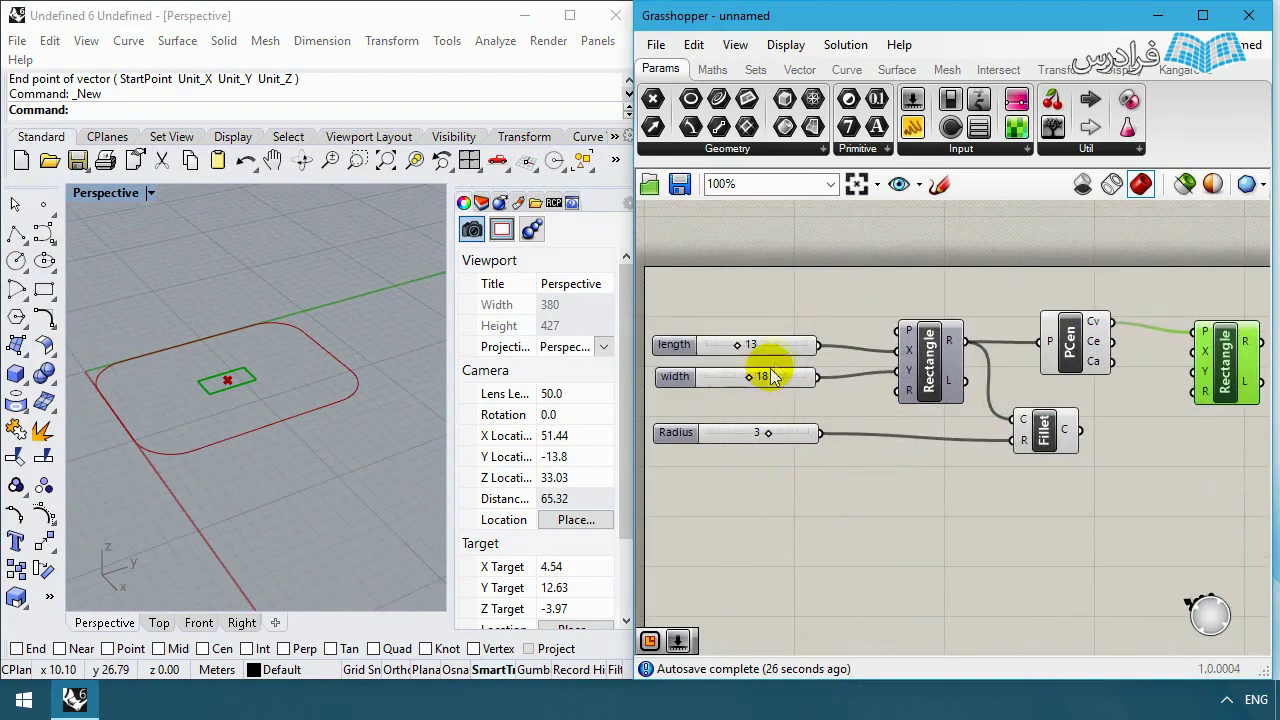
{"action": "right_click_drag", "start_coordinate": [957, 423], "coordinate": [906, 430]}
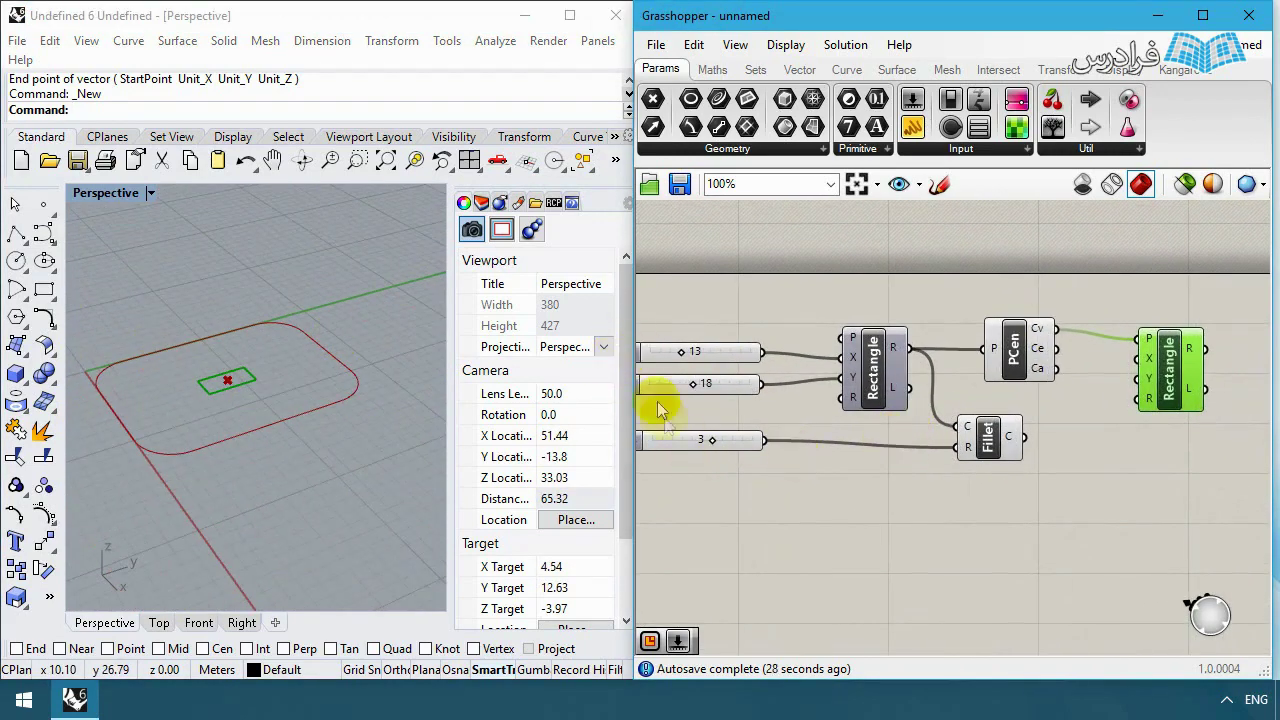
{"action": "scroll", "coordinate": [757, 429], "scroll_direction": "down", "scroll_amount": 1}
{"action": "scroll", "coordinate": [820, 391], "scroll_direction": "up", "scroll_amount": 1}
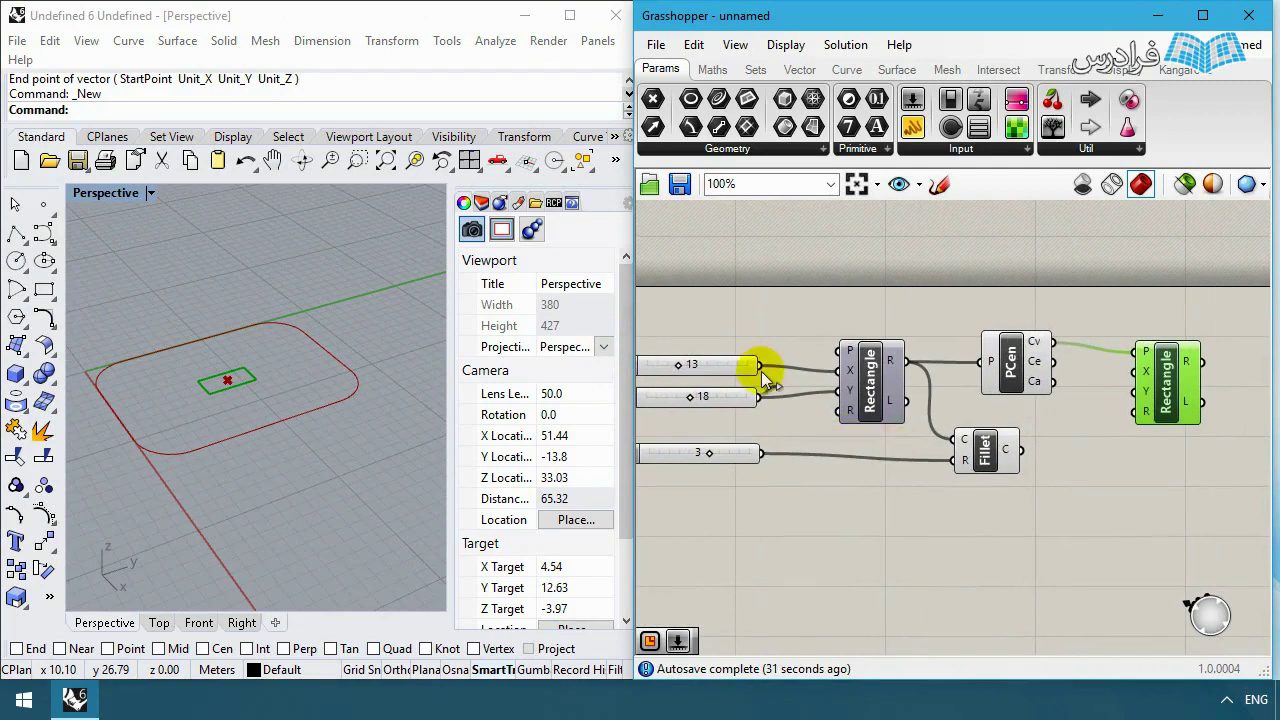
{"action": "left_click_drag", "start_coordinate": [761, 371], "coordinate": [1137, 371]}
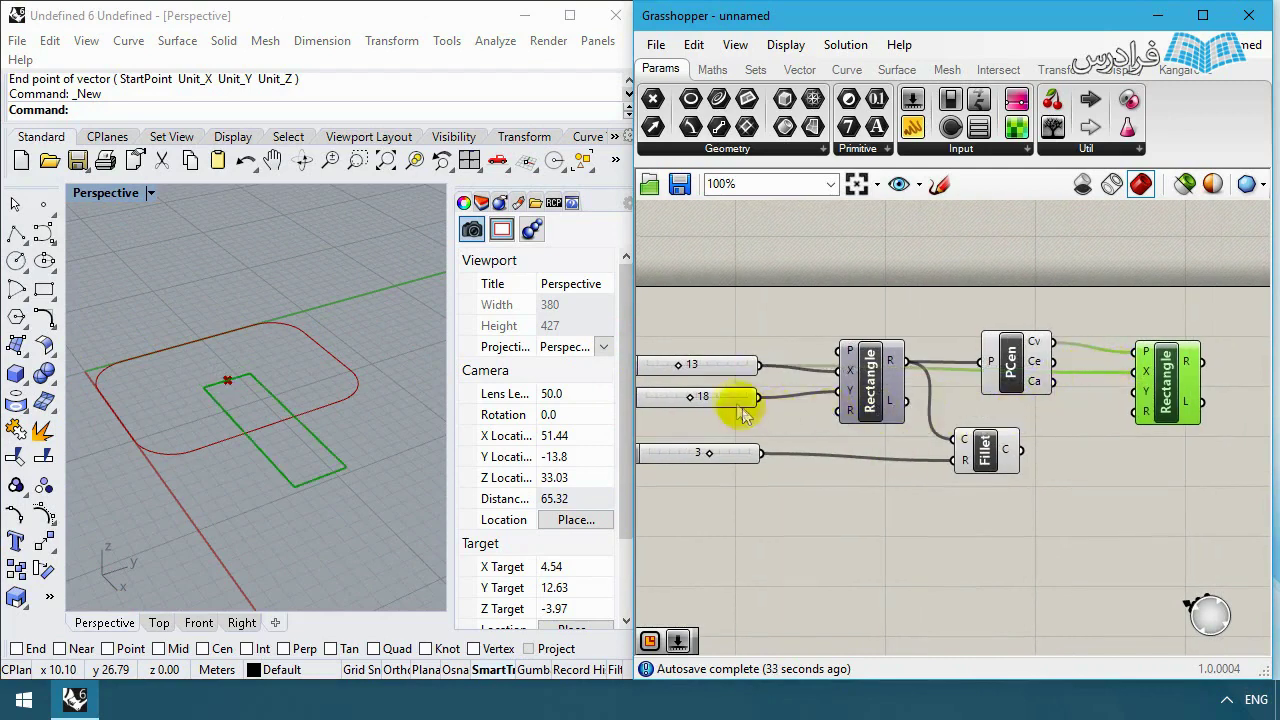
{"action": "left_click_drag", "start_coordinate": [759, 397], "coordinate": [1139, 393]}
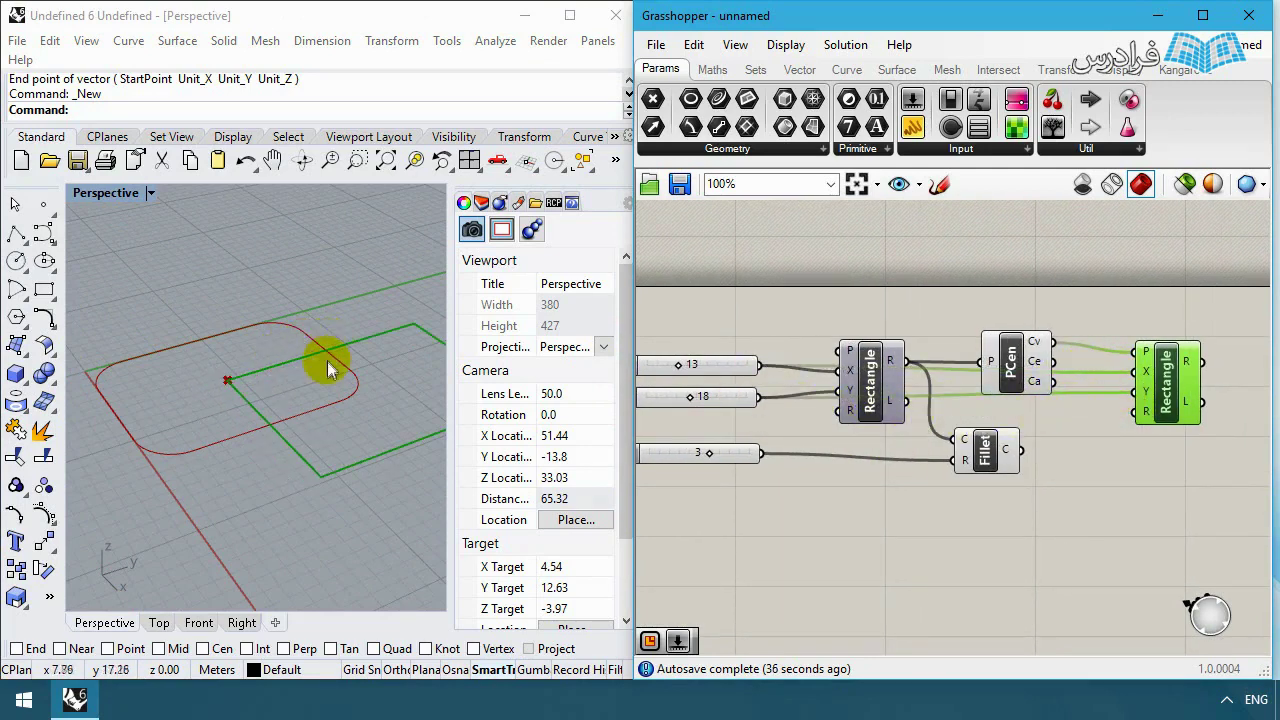
{"action": "right_click_drag", "start_coordinate": [327, 361], "coordinate": [271, 366], "text": "shift"}
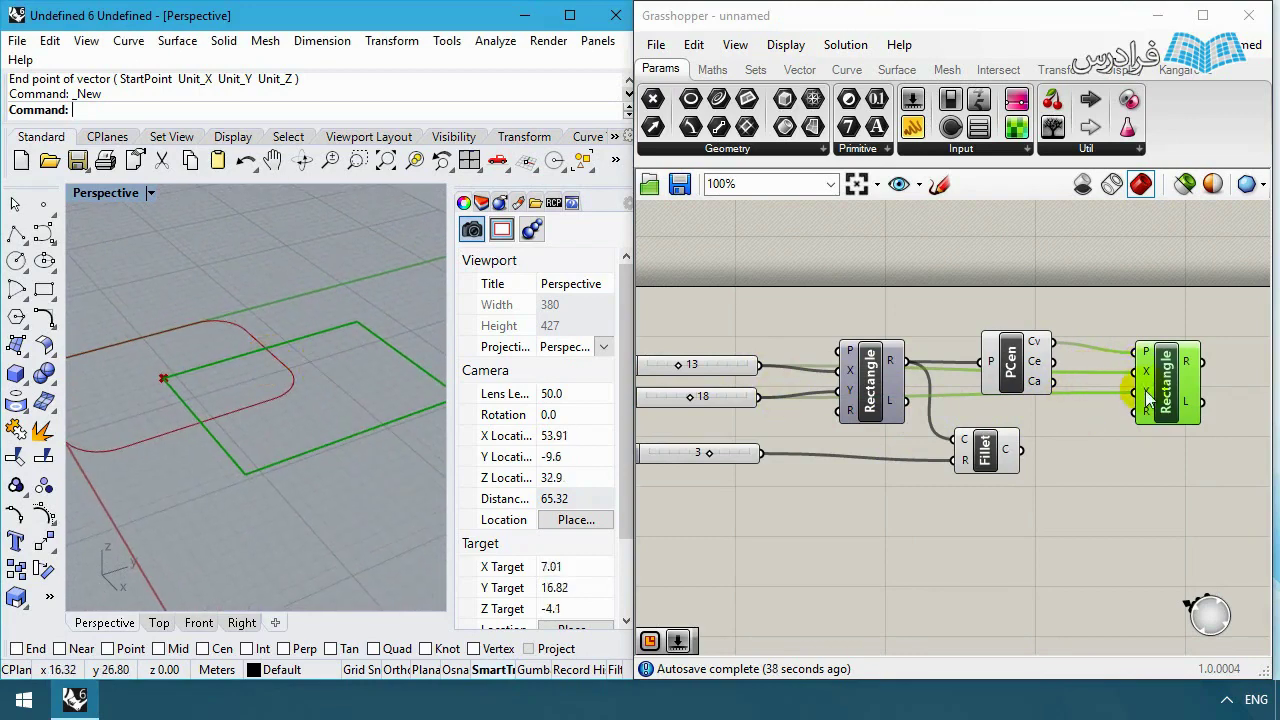
{"action": "right_click_drag", "start_coordinate": [271, 423], "coordinate": [282, 377], "text": "shift"}
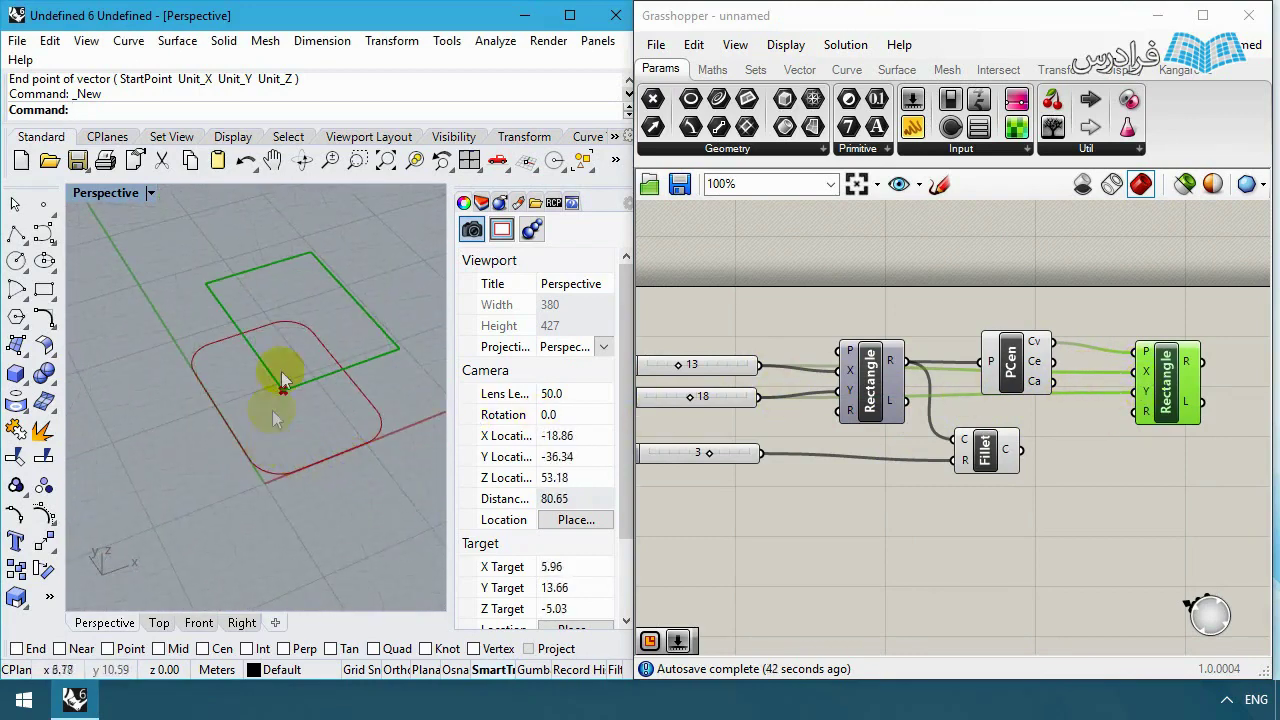
{"action": "scroll", "coordinate": [284, 380], "scroll_direction": "up", "scroll_amount": 3}
{"action": "scroll", "coordinate": [290, 400], "scroll_direction": "down", "scroll_amount": 1}
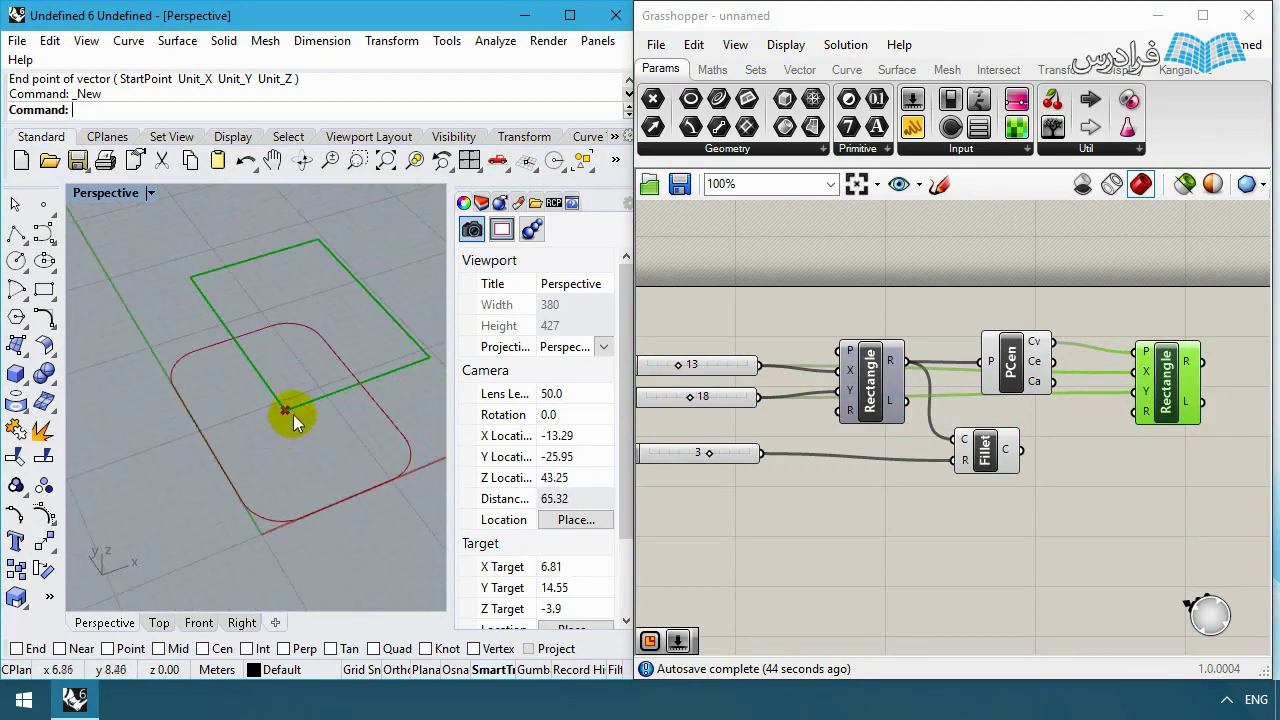
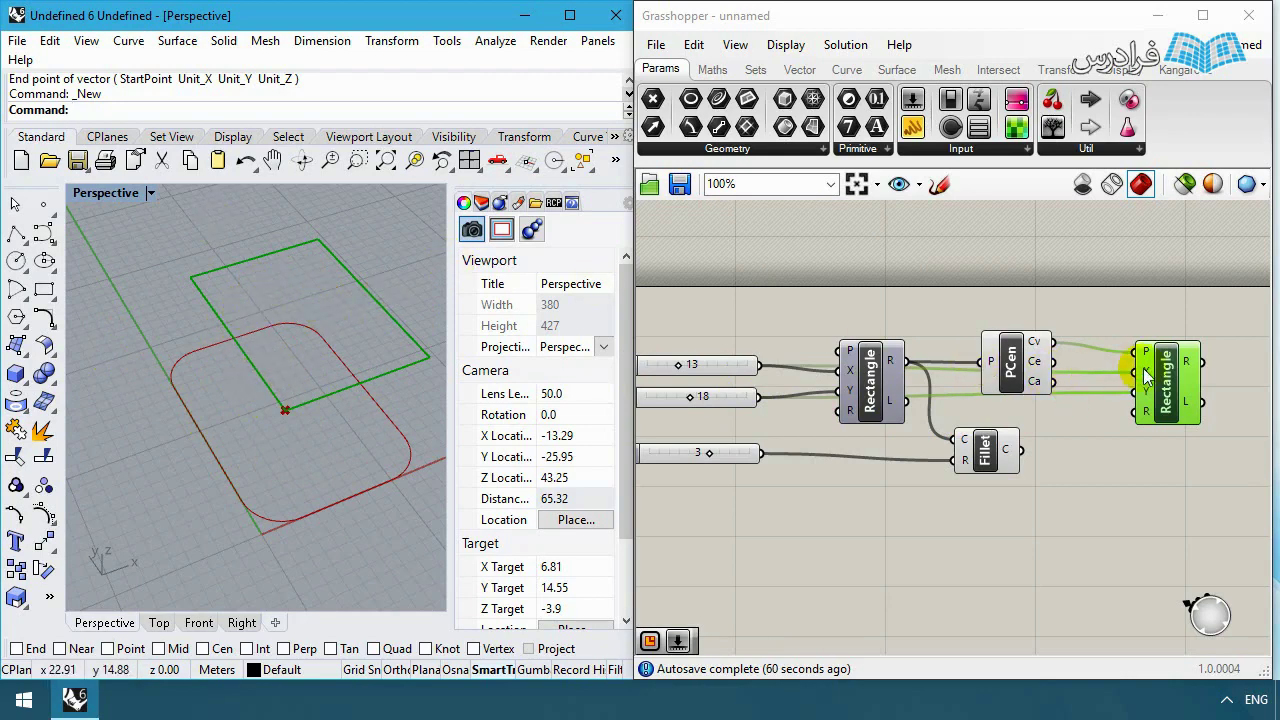
Step: Add a Construct Domain component below the second Rectangle, shifting that Rectangle slightly away from the Polygon Center
{"action": "left_click_drag", "start_coordinate": [1160, 392], "coordinate": [1177, 390]}
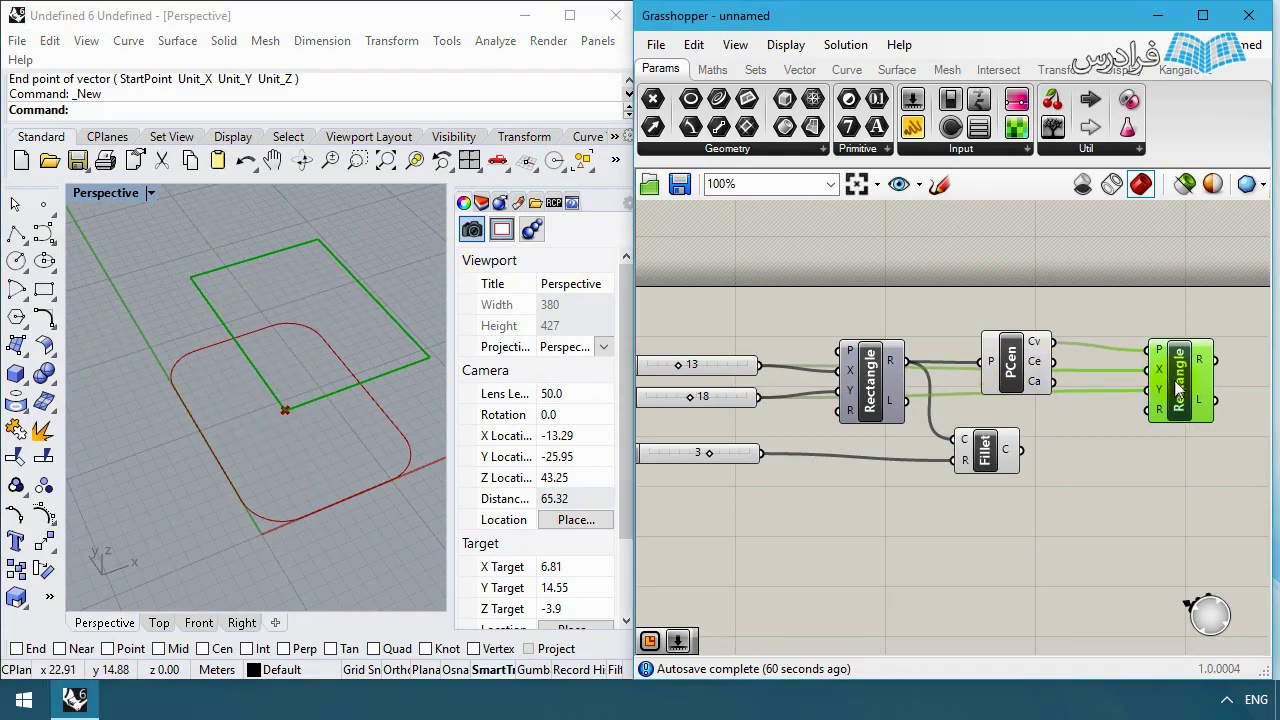
{"action": "mouse_move", "coordinate": [1159, 383]}
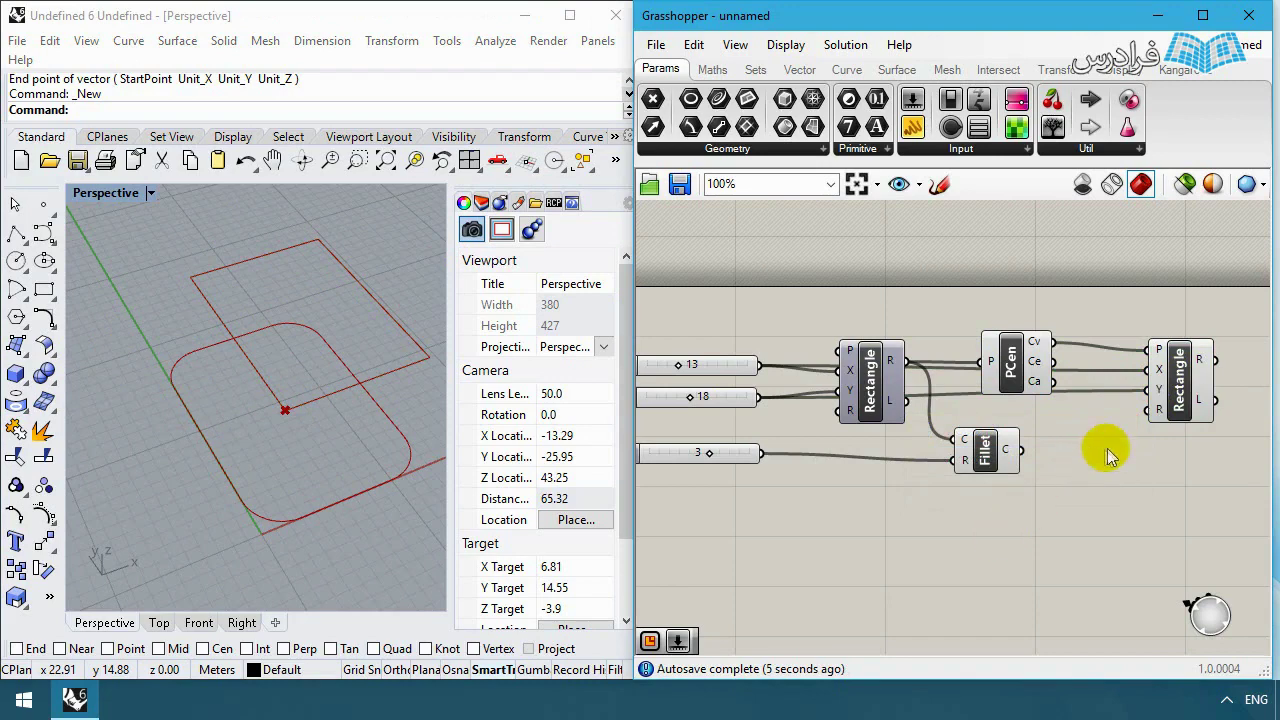
{"action": "double_click", "coordinate": [1078, 470]}
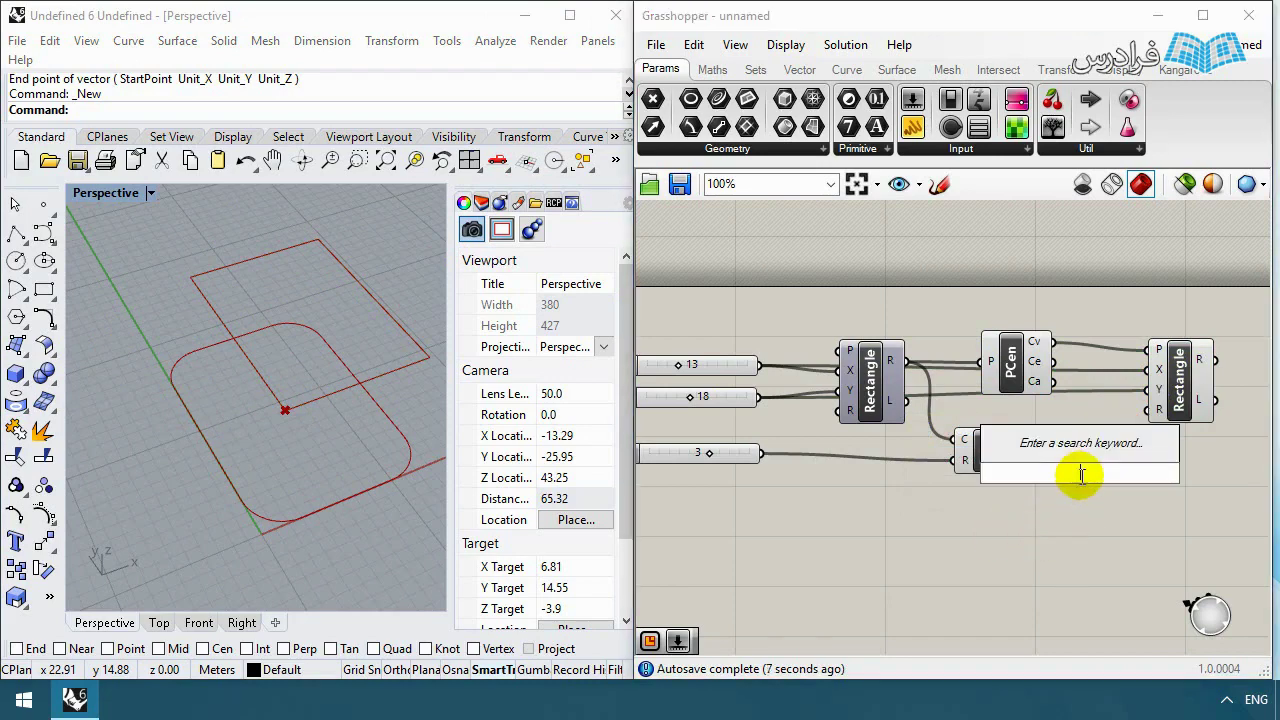
{"action": "type", "text": "dom"}
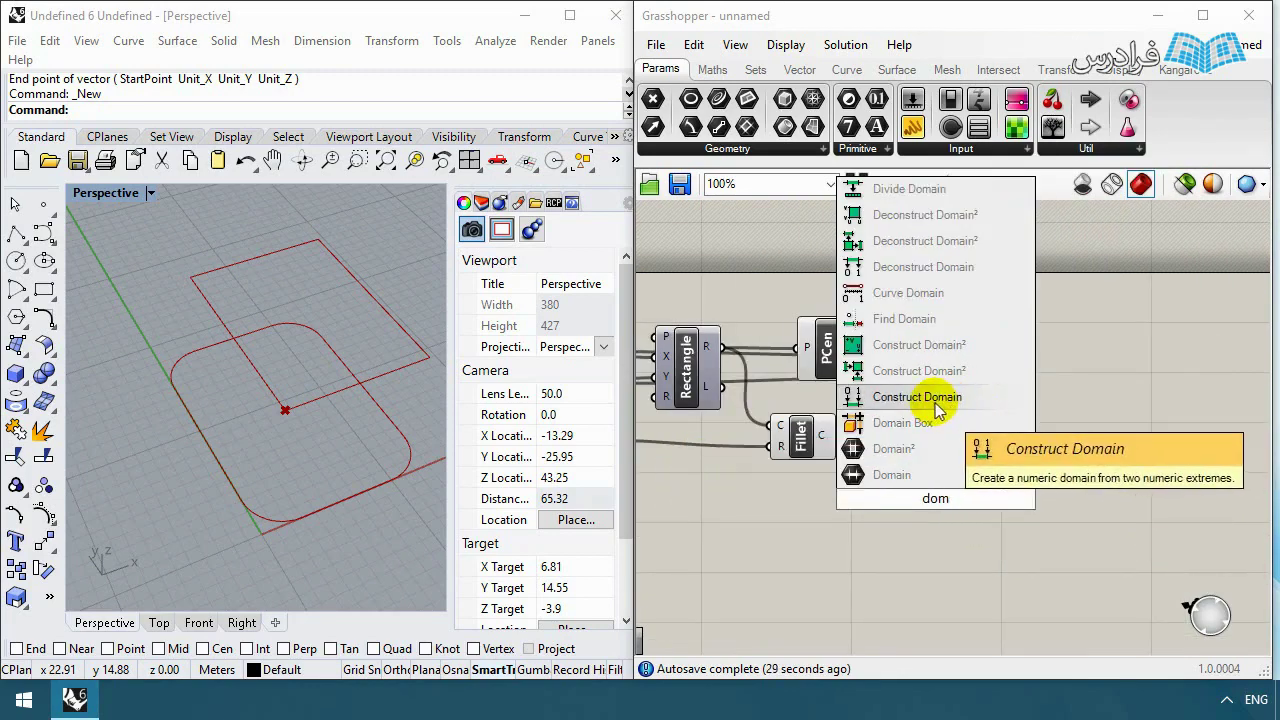
{"action": "left_click", "coordinate": [935, 405]}
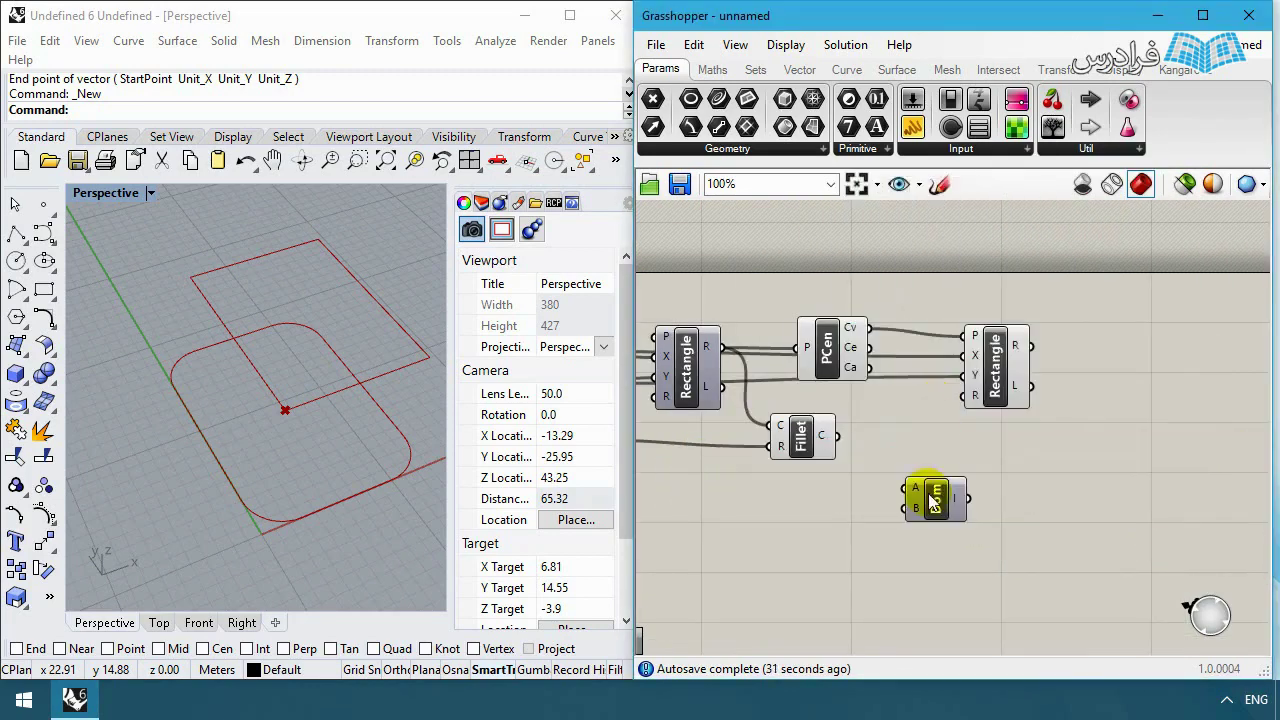
{"action": "left_click_drag", "start_coordinate": [937, 503], "coordinate": [921, 476]}
{"action": "scroll", "coordinate": [906, 461], "scroll_direction": "up", "scroll_amount": 2}
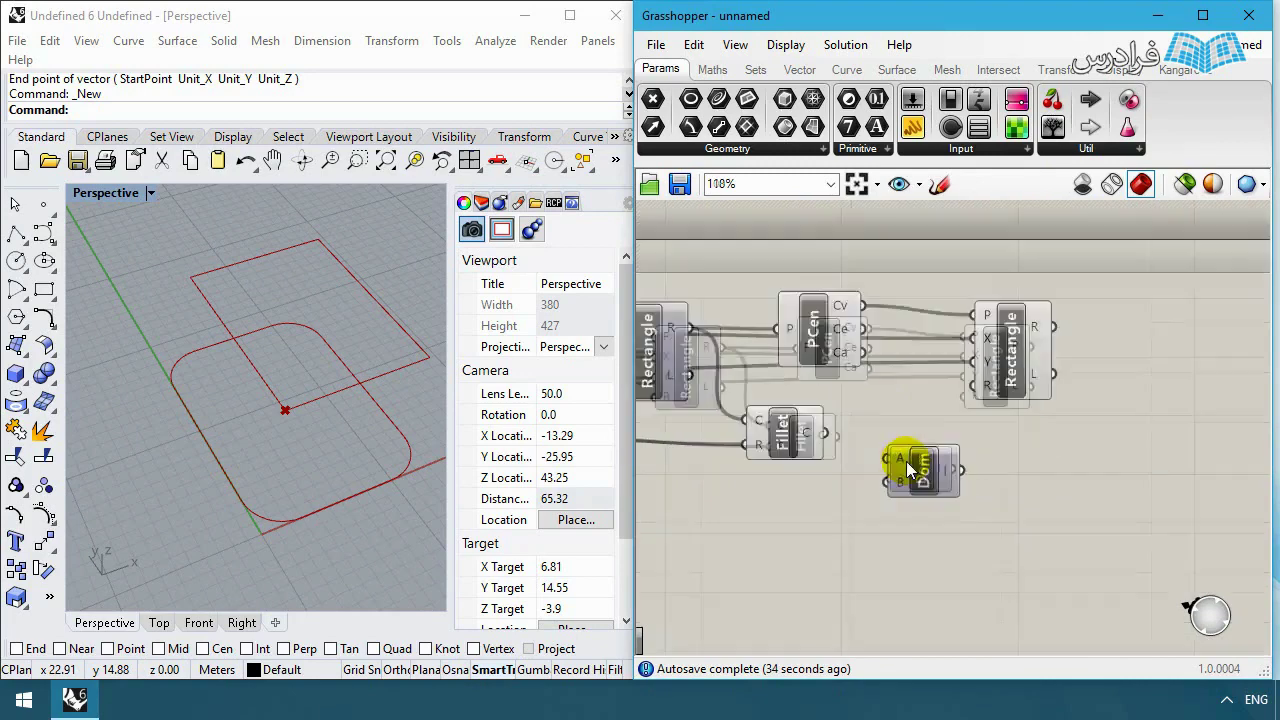
{"action": "scroll", "coordinate": [905, 470], "scroll_direction": "down", "scroll_amount": 1}
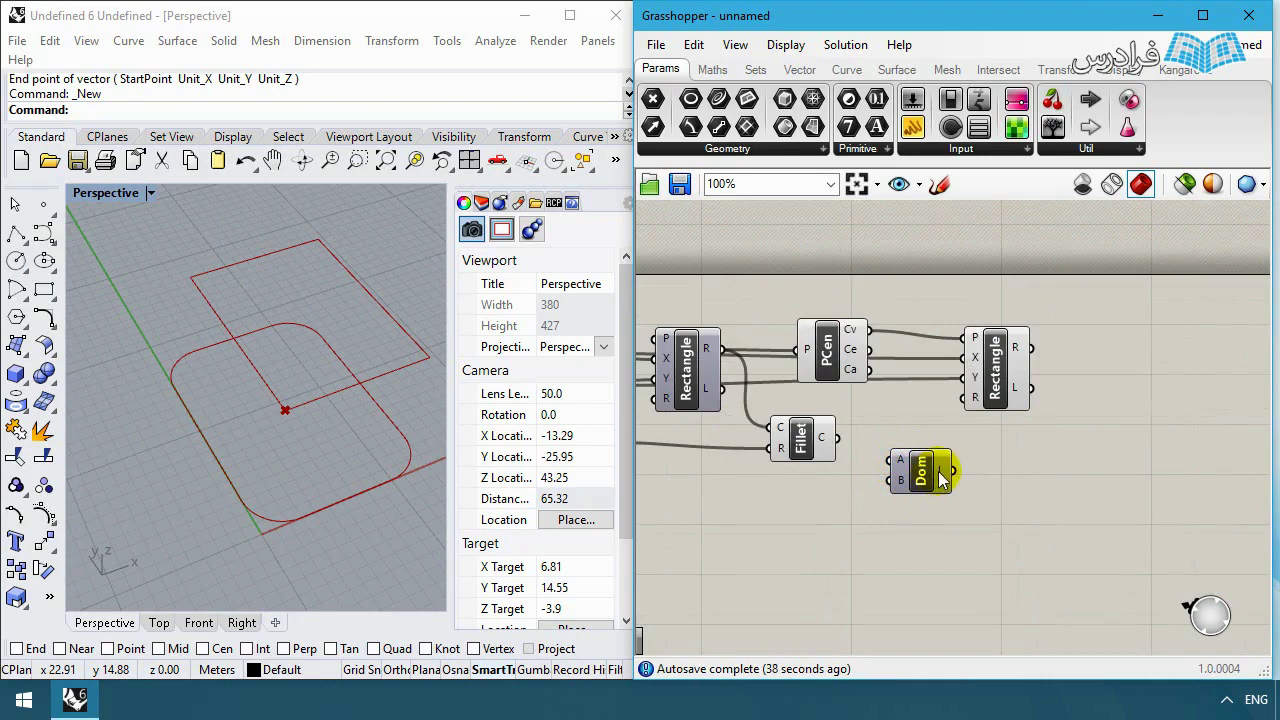
Step: Connect the length slider to both the A and B inputs of the Construct Domain component
{"action": "right_click_drag", "start_coordinate": [985, 486], "coordinate": [865, 513]}
{"action": "scroll", "coordinate": [1029, 523], "scroll_direction": "down", "scroll_amount": 1}
{"action": "left_click_drag", "start_coordinate": [763, 384], "coordinate": [871, 480]}
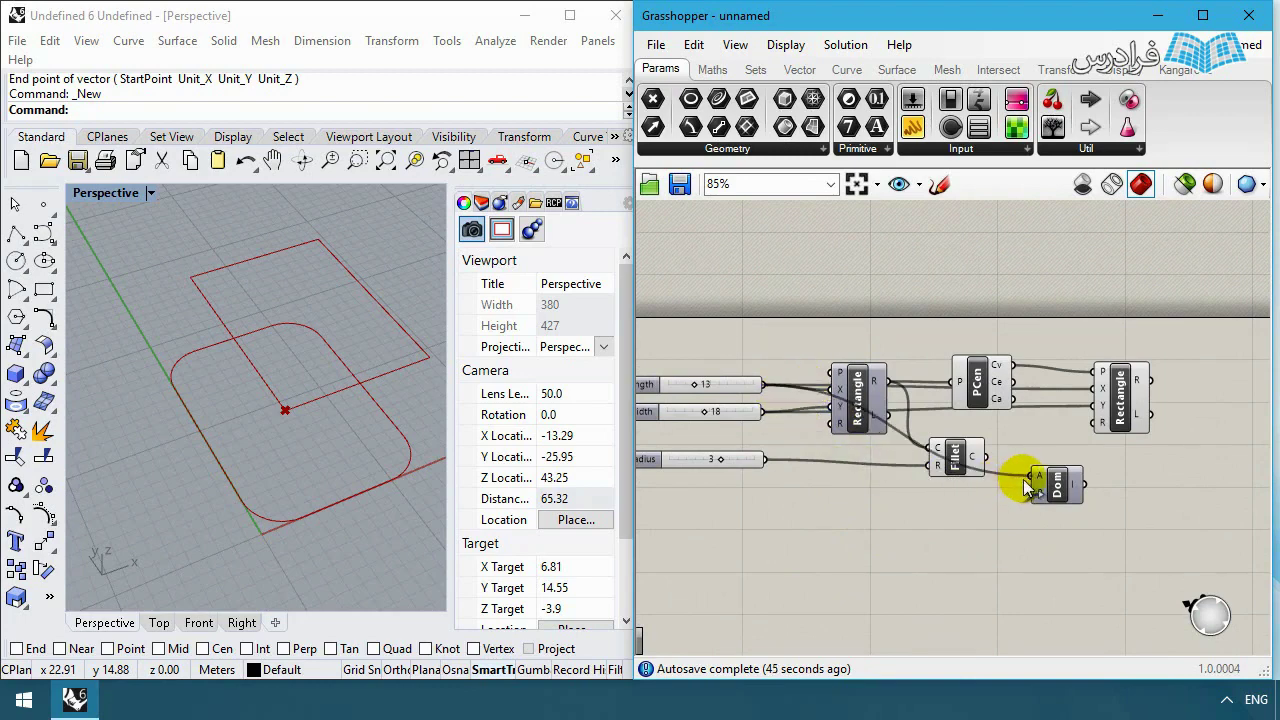
{"action": "left_click_drag", "start_coordinate": [768, 390], "coordinate": [1035, 493]}
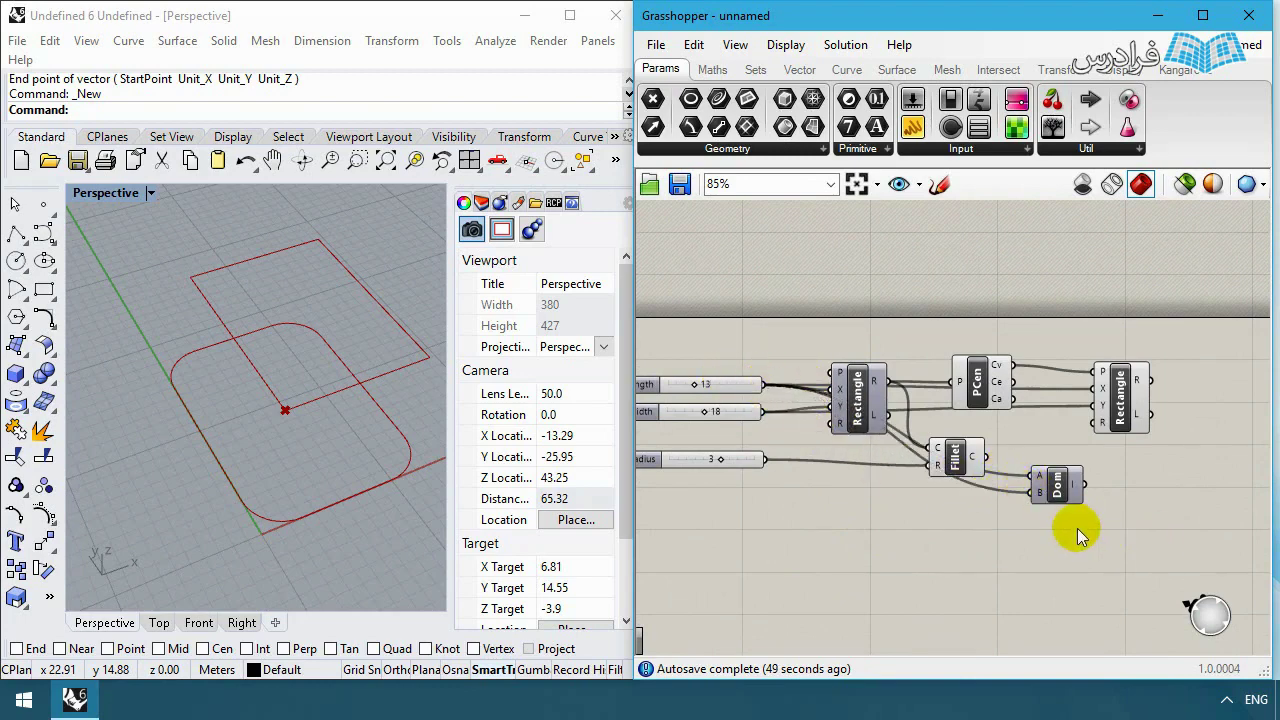
Step: Give the Construct Domain's A input an expression that divides x, and commit it
{"action": "right_click_drag", "start_coordinate": [1077, 528], "coordinate": [951, 502]}
{"action": "scroll", "coordinate": [941, 481], "scroll_direction": "up", "scroll_amount": 4}
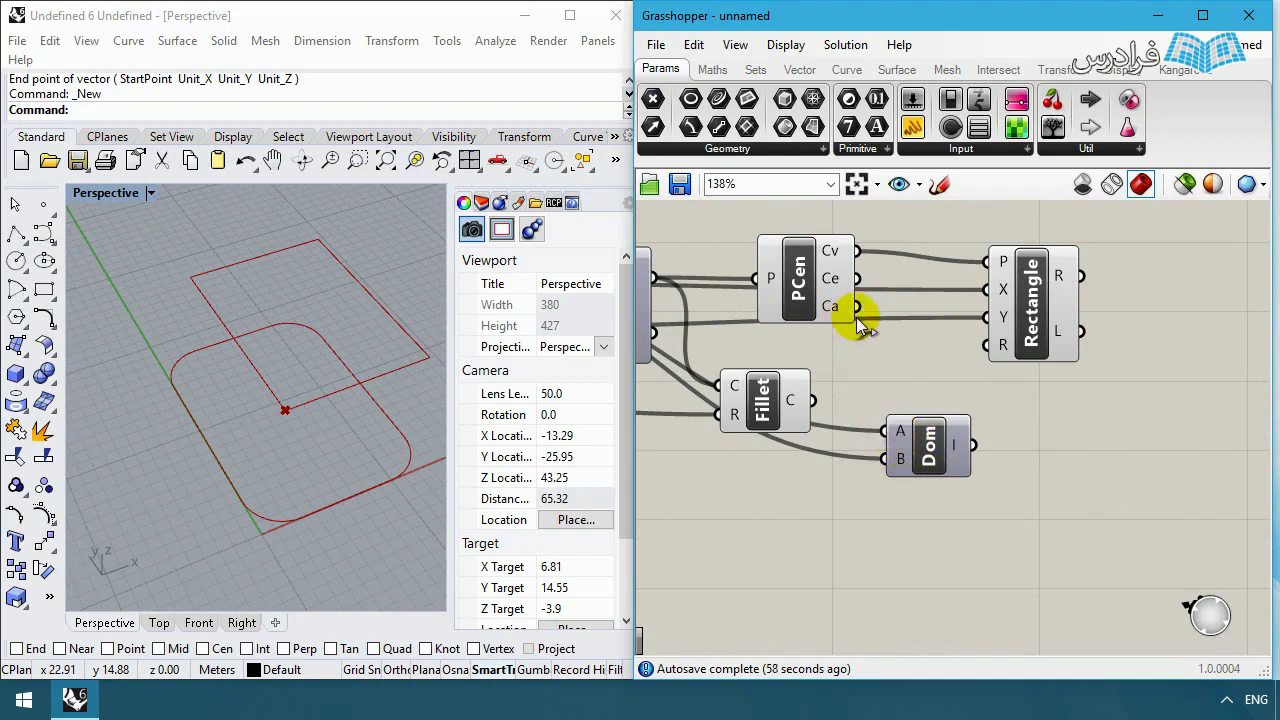
{"action": "right_click", "coordinate": [900, 440]}
{"action": "mouse_move", "coordinate": [975, 503]}
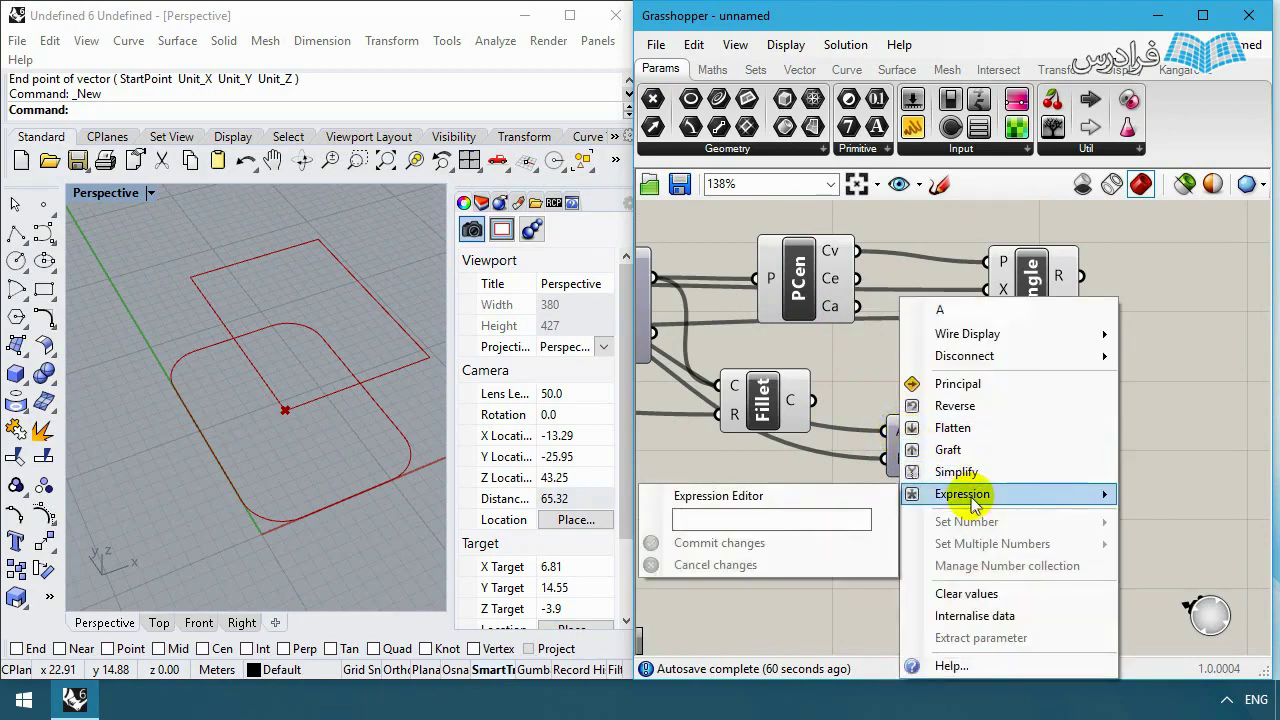
{"action": "left_click", "coordinate": [827, 517]}
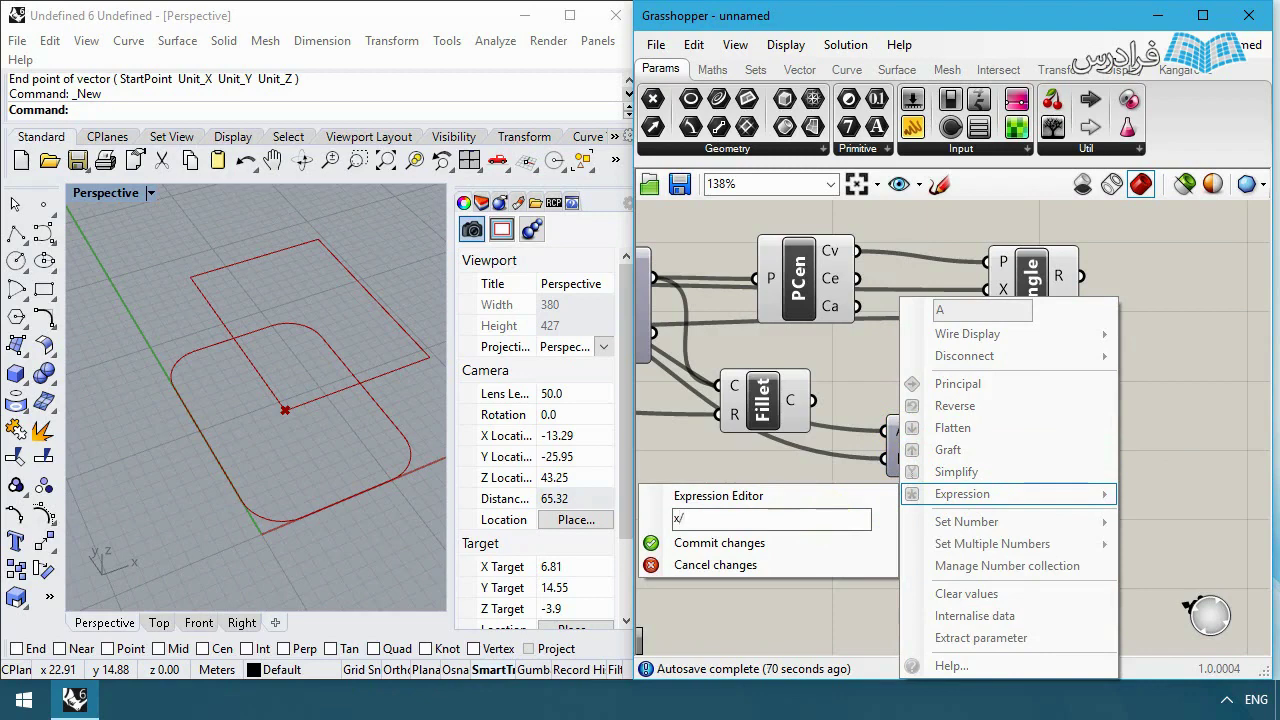
{"action": "left_click", "coordinate": [794, 542]}
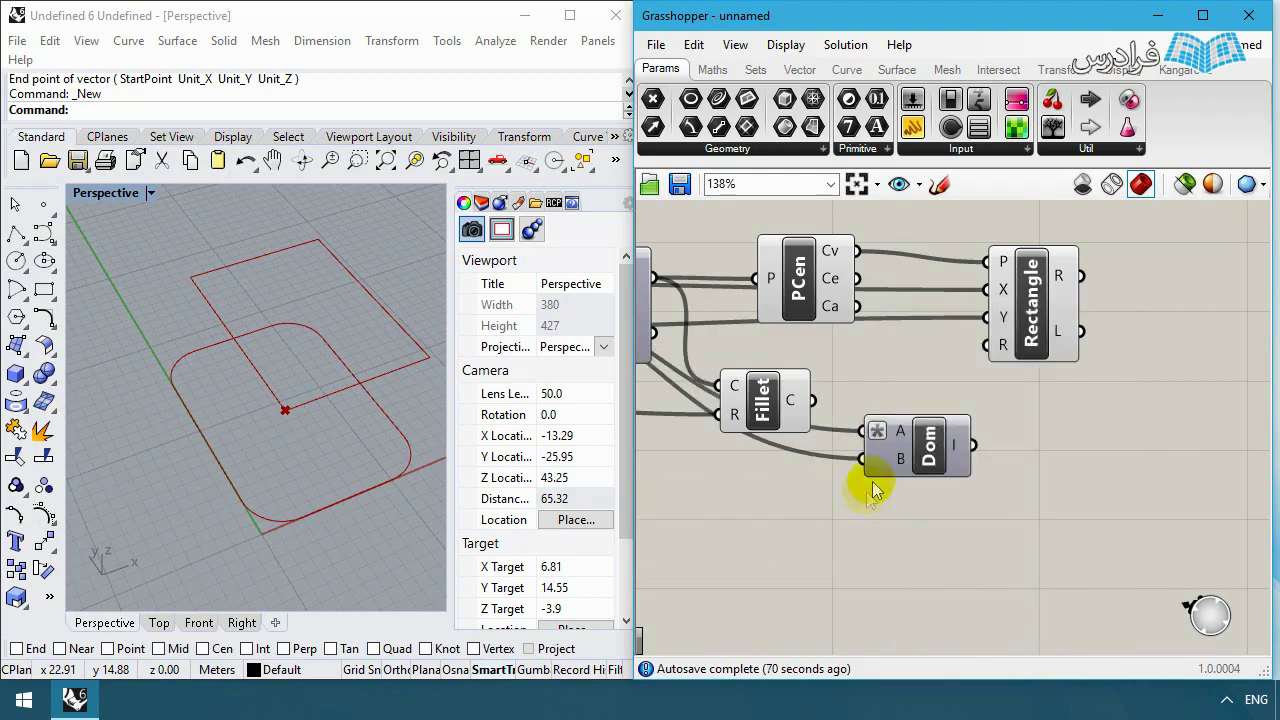
Step: Give the Construct Domain's B input the expression x/2*-1 and commit it
{"action": "right_click", "coordinate": [882, 462]}
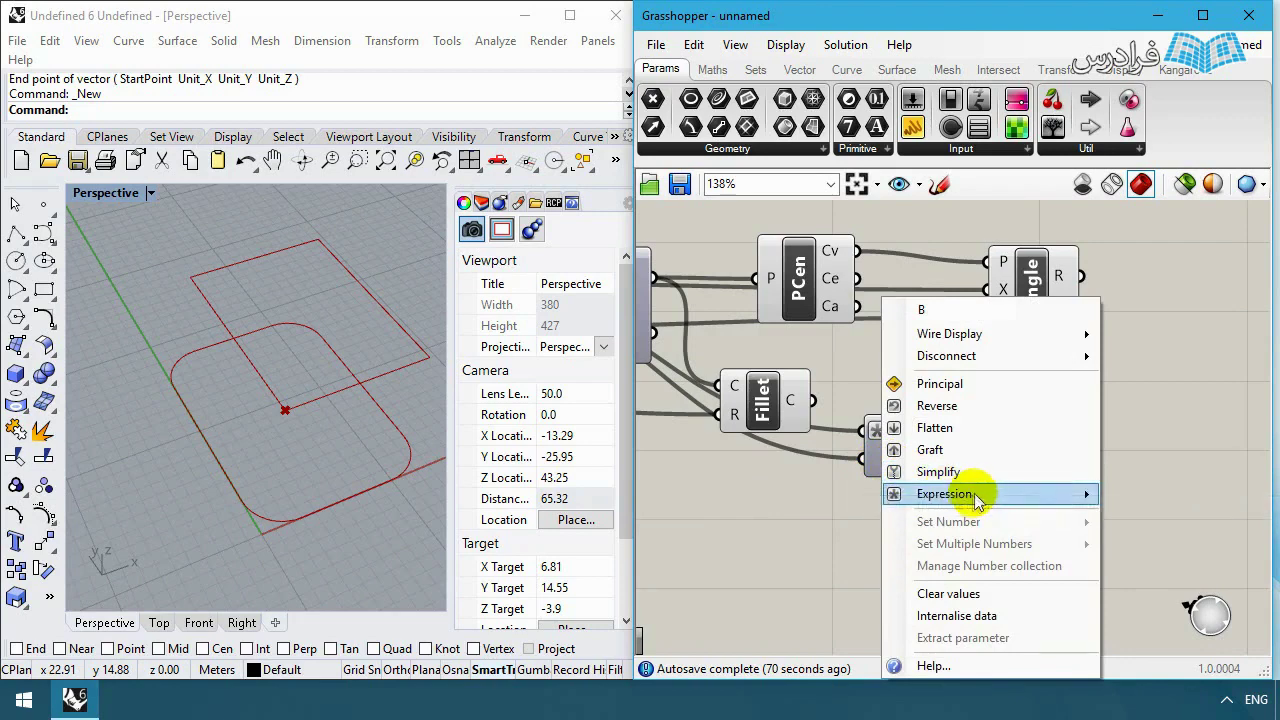
{"action": "mouse_move", "coordinate": [980, 500]}
{"action": "type", "text": "x/2*-1"}
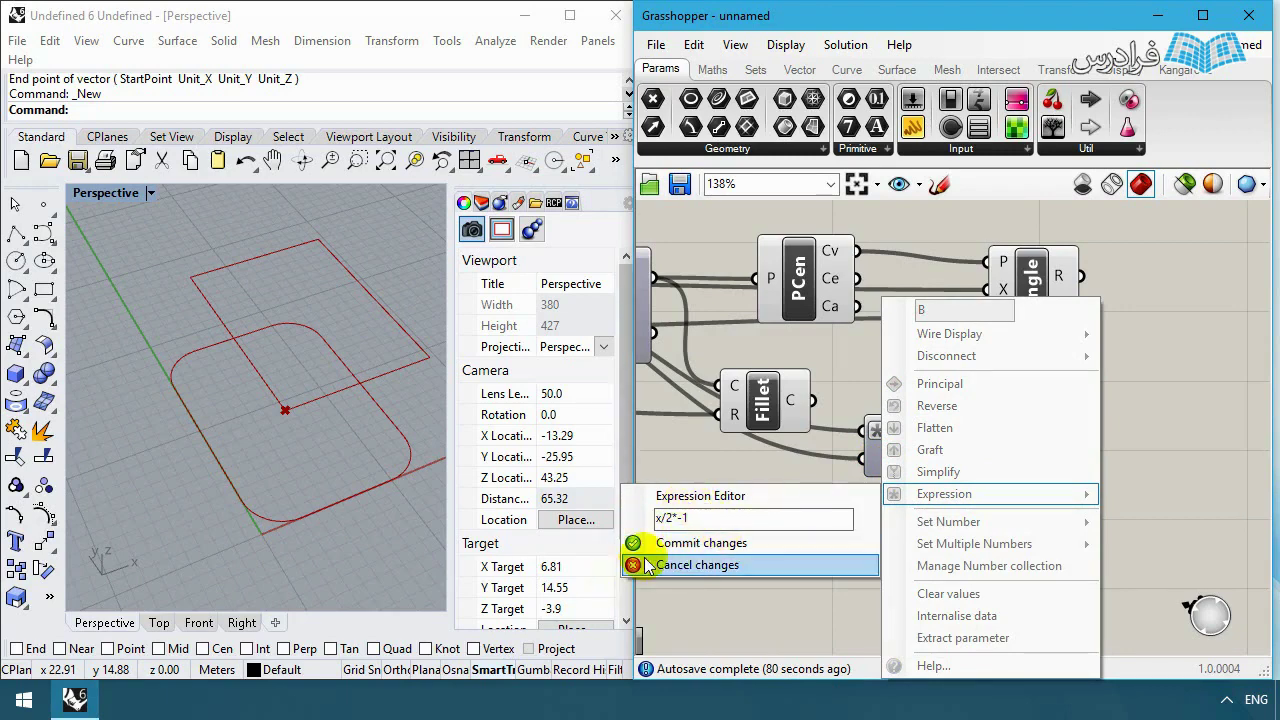
{"action": "left_click", "coordinate": [702, 545]}
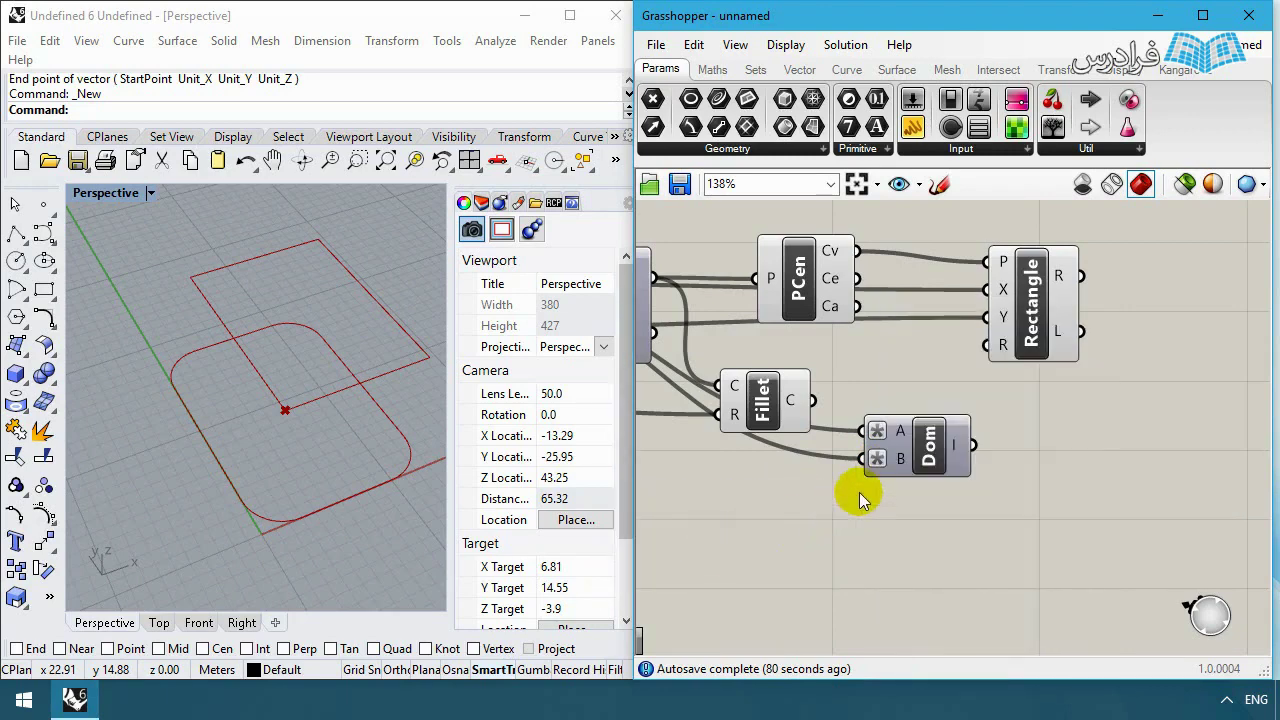
Step: Connect the Construct Domain's output to the second Rectangle's X input and examine the rectangle's position around the centre point
{"action": "left_click_drag", "start_coordinate": [924, 465], "coordinate": [990, 300]}
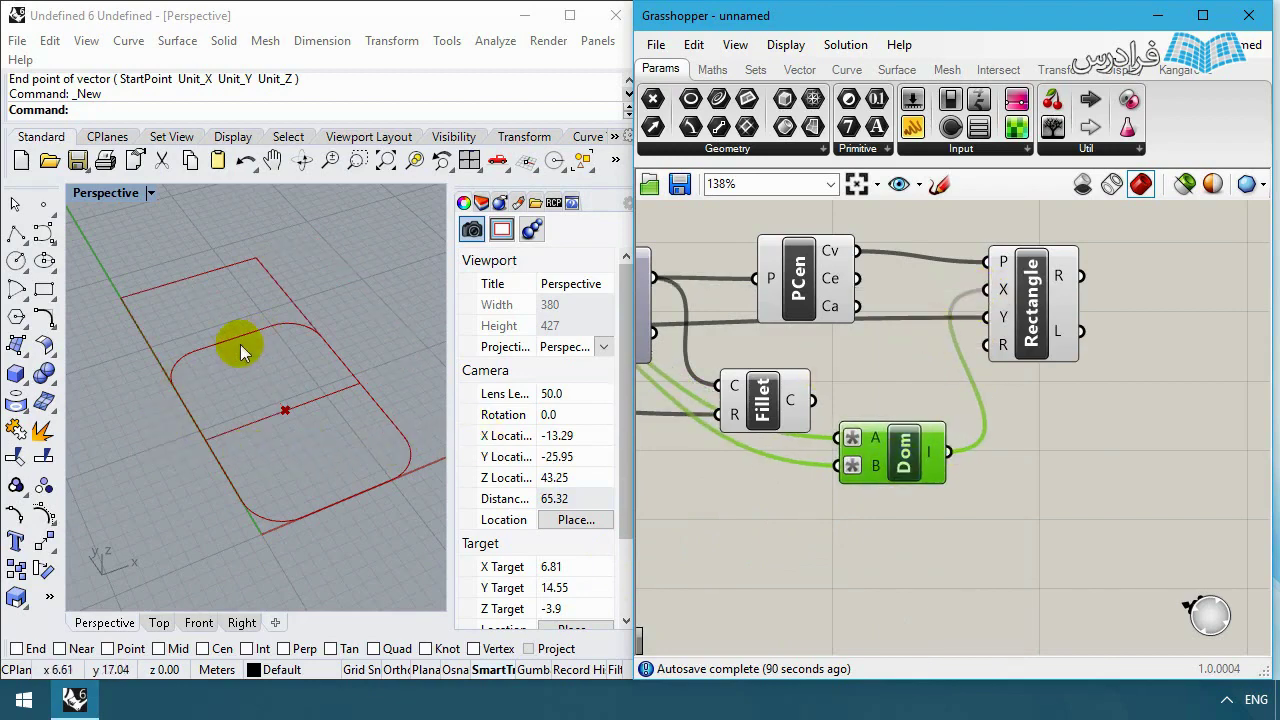
{"action": "scroll", "coordinate": [255, 368], "scroll_direction": "up", "scroll_amount": 2}
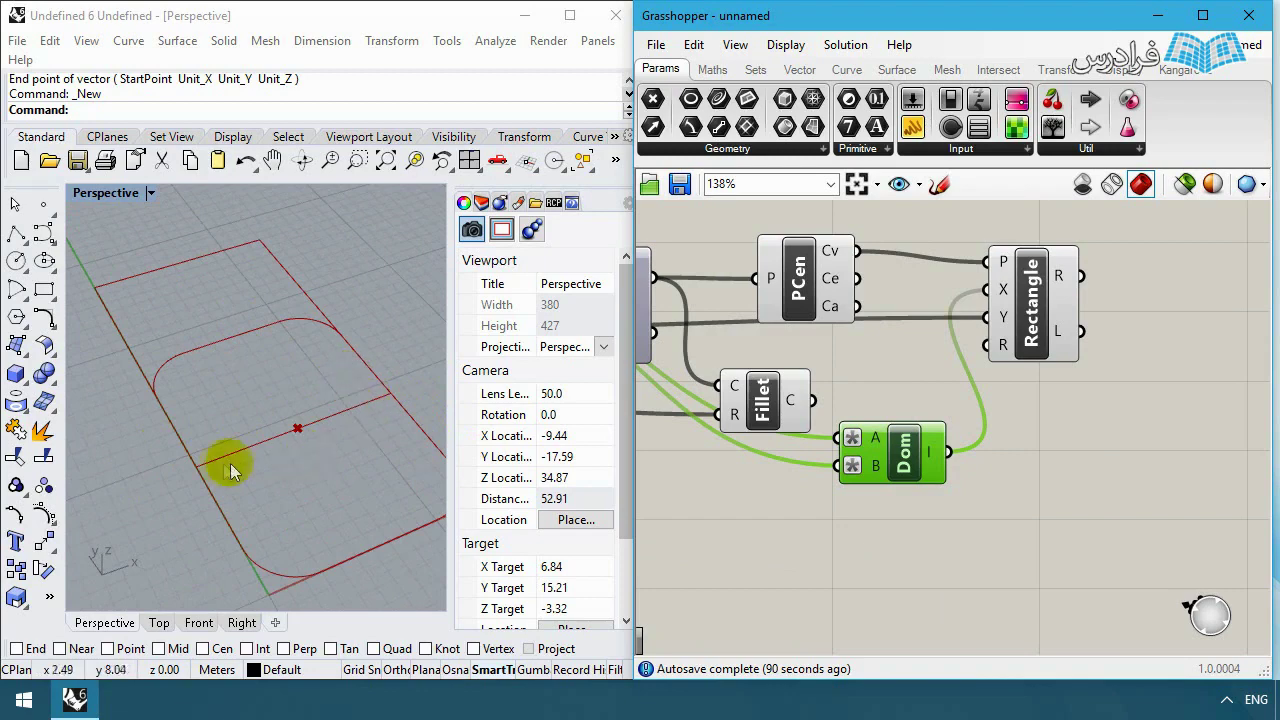
{"action": "right_click_drag", "start_coordinate": [258, 482], "coordinate": [323, 400]}
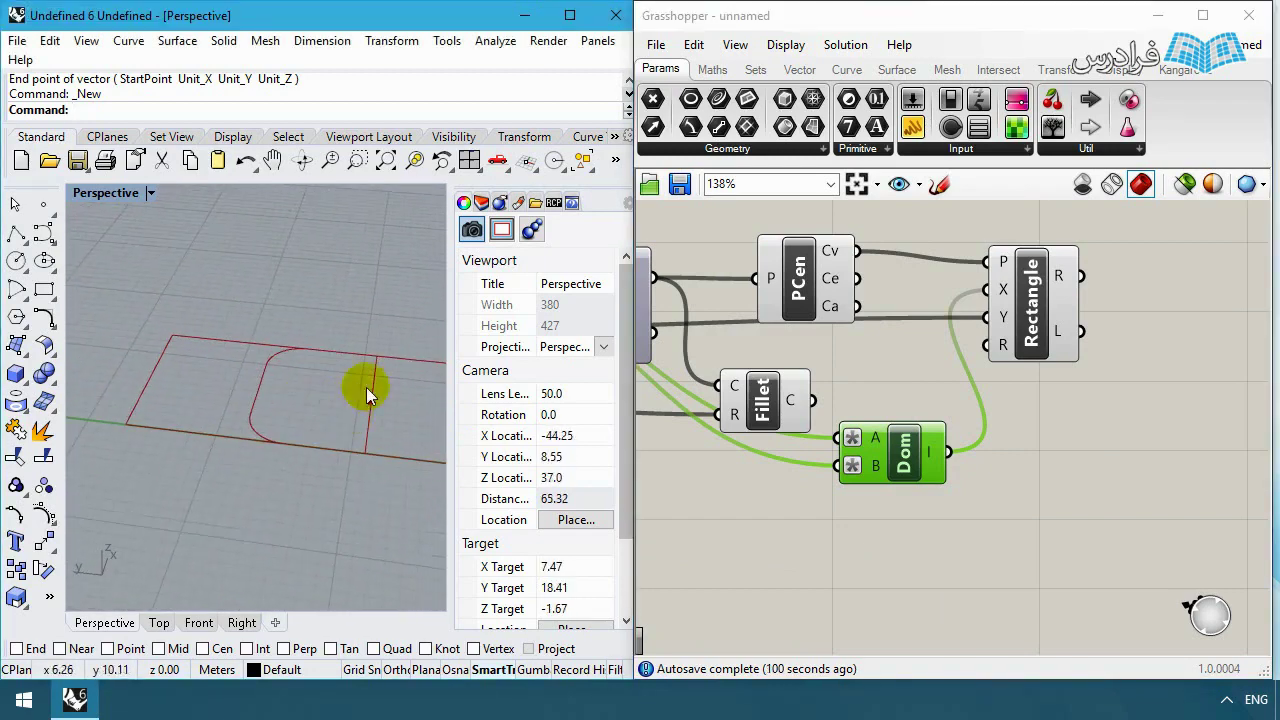
Step: Change the expression on the Construct Domain's A input to x/5 and commit it
{"action": "right_click", "coordinate": [855, 442]}
{"action": "mouse_move", "coordinate": [917, 494]}
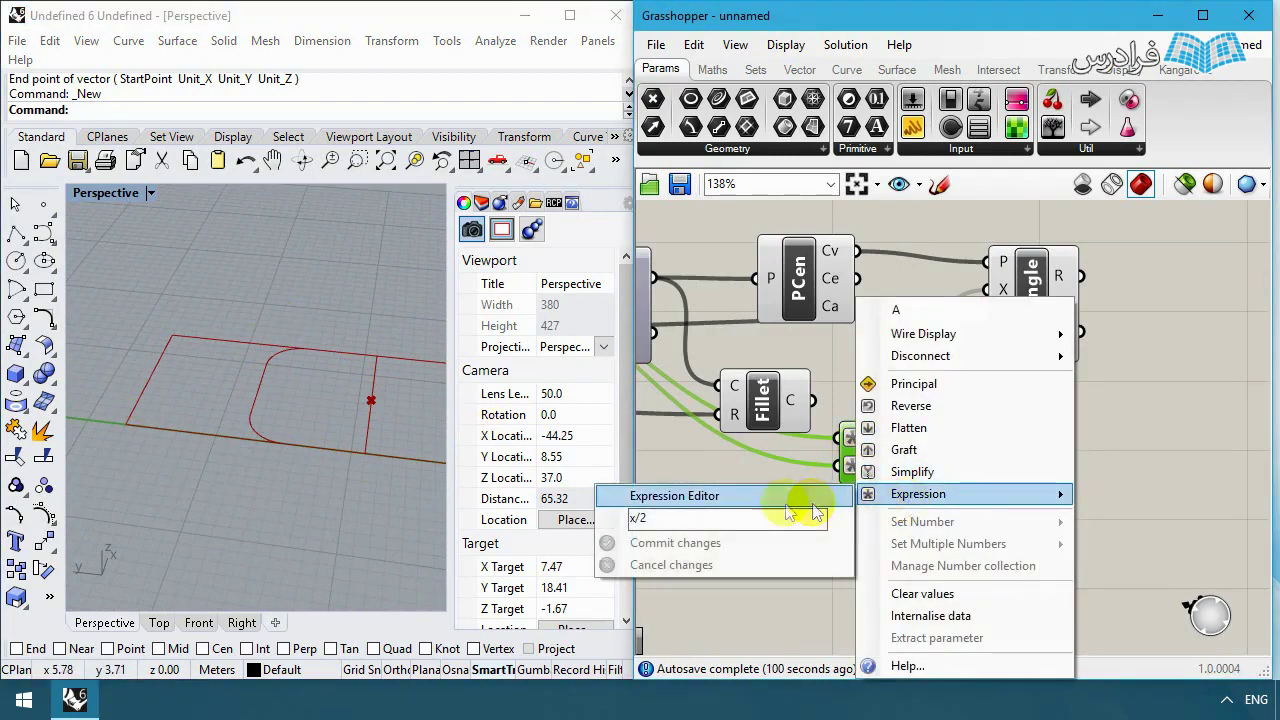
{"action": "left_click", "coordinate": [735, 520]}
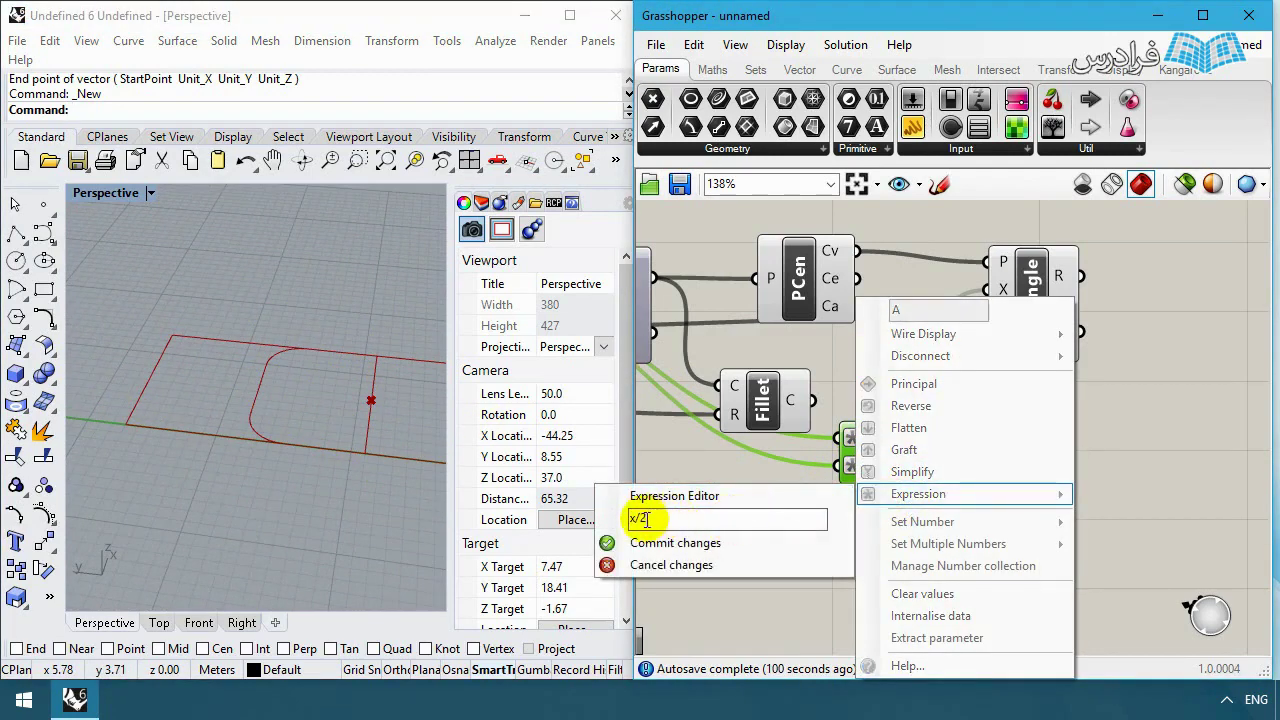
{"action": "left_click_drag", "start_coordinate": [640, 518], "coordinate": [743, 517]}
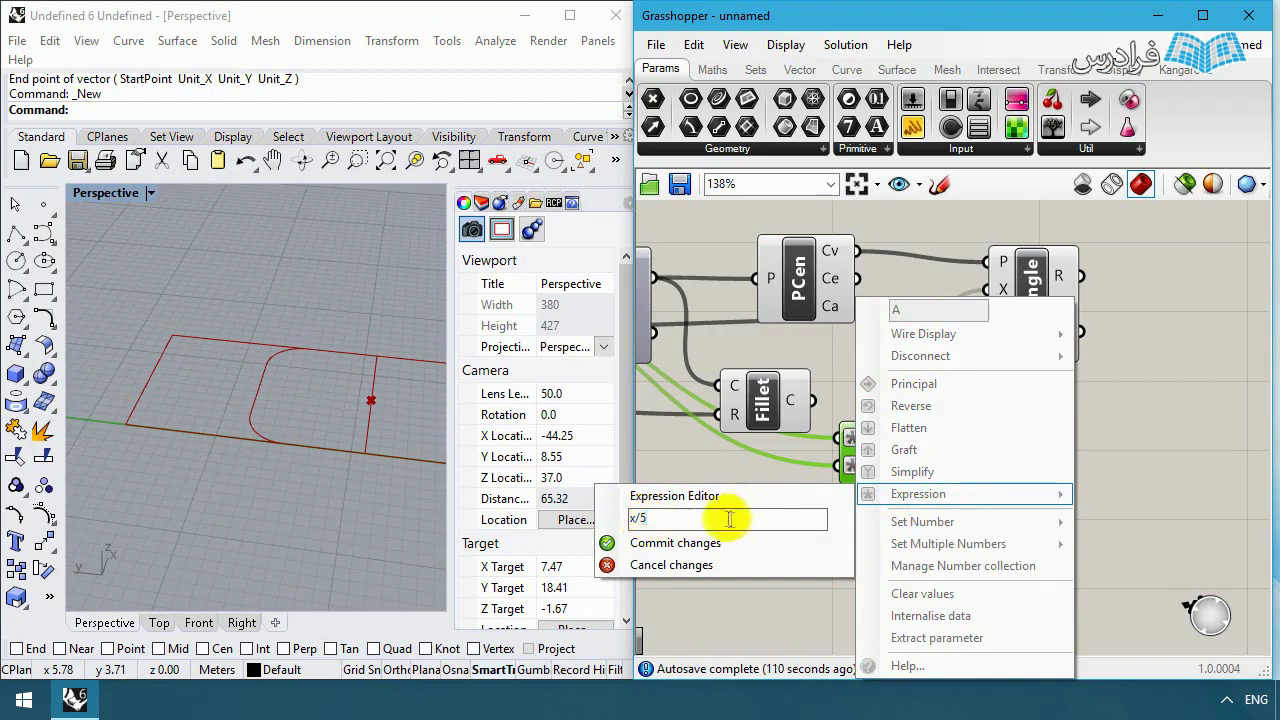
{"action": "left_click", "coordinate": [675, 542]}
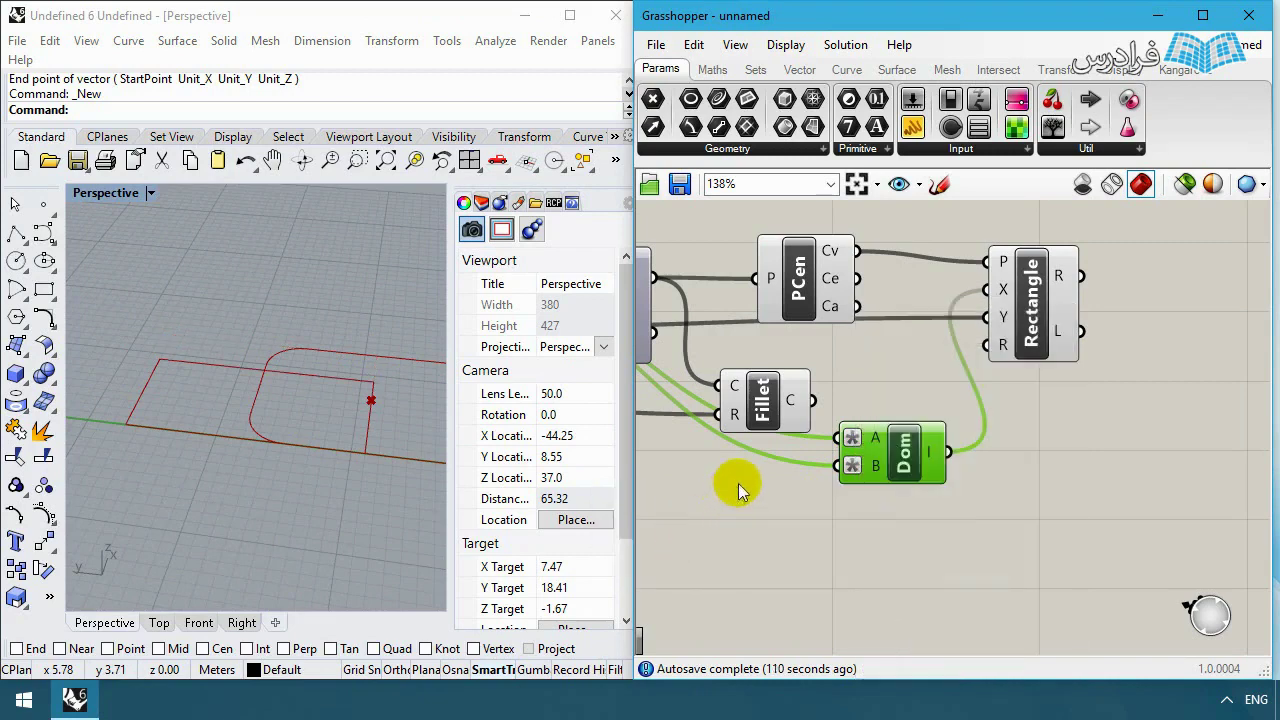
Step: Change the expression on the Construct Domain's B input to x/5*-1, commit it, and inspect the narrowed rectangle in the model
{"action": "right_click", "coordinate": [852, 465]}
{"action": "mouse_move", "coordinate": [891, 494]}
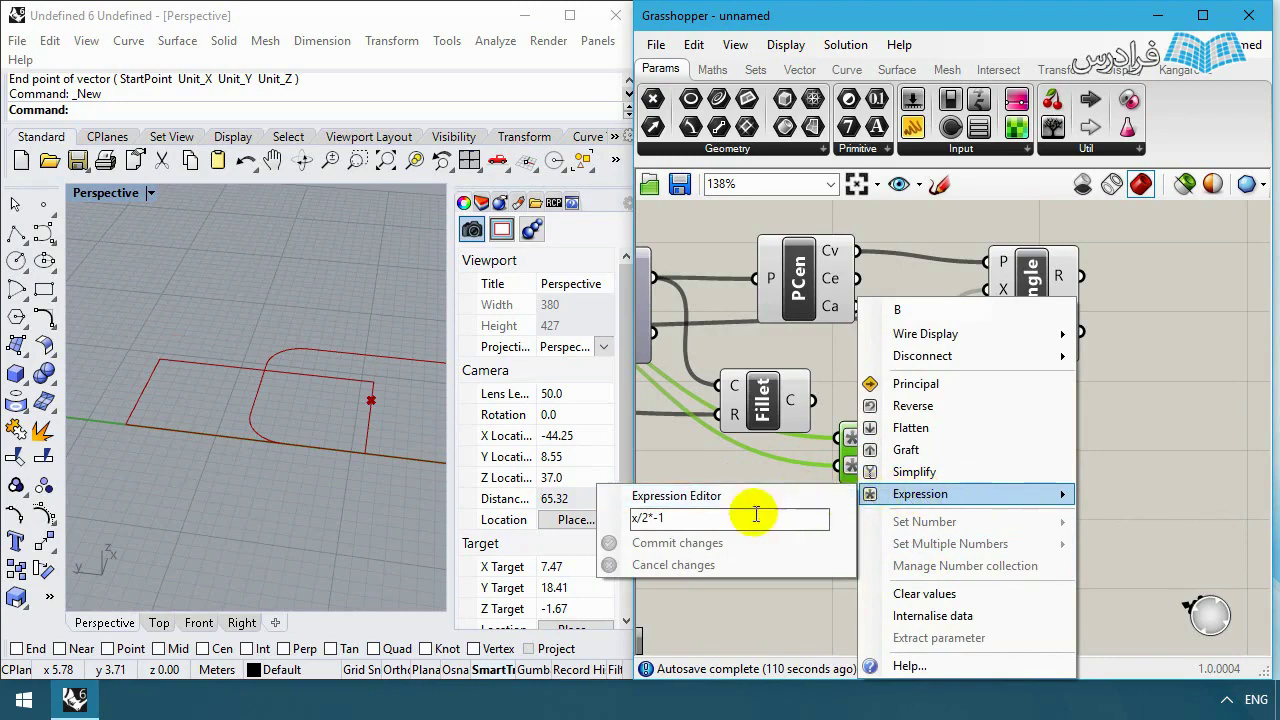
{"action": "left_click", "coordinate": [645, 518]}
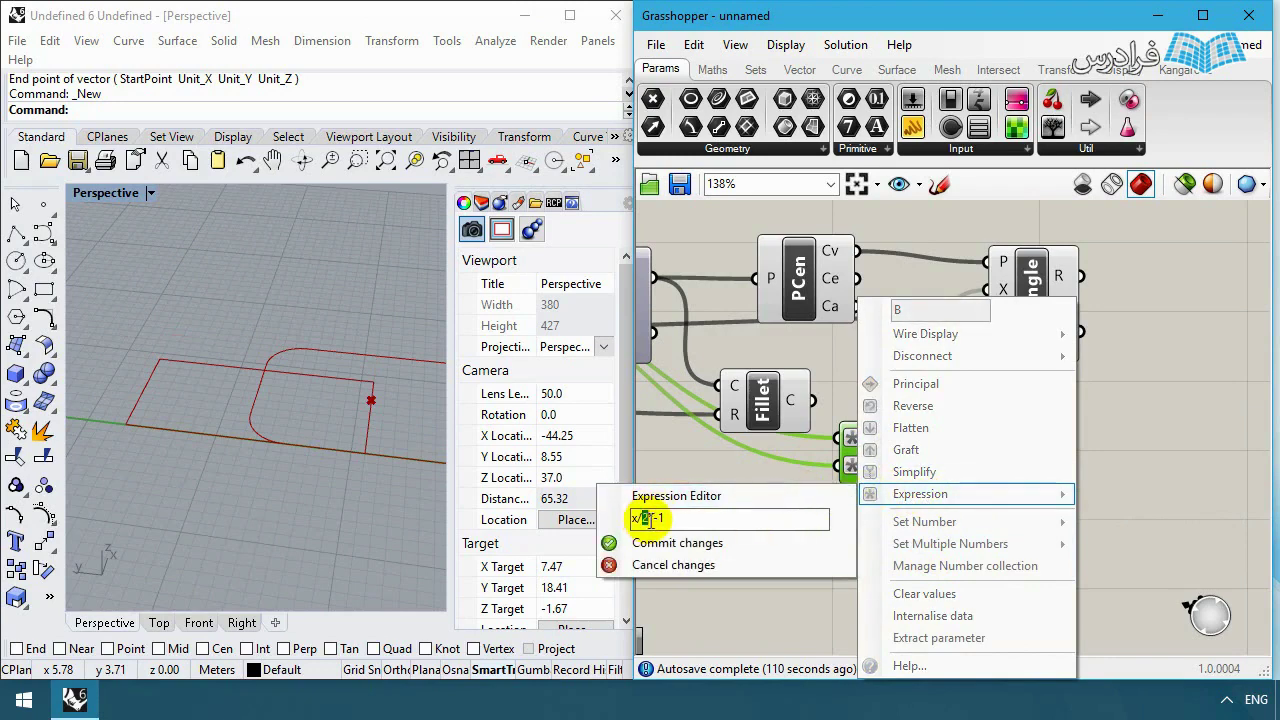
{"action": "type", "text": "5"}
{"action": "left_click", "coordinate": [666, 541]}
{"action": "right_click_drag", "start_coordinate": [240, 430], "coordinate": [300, 440]}
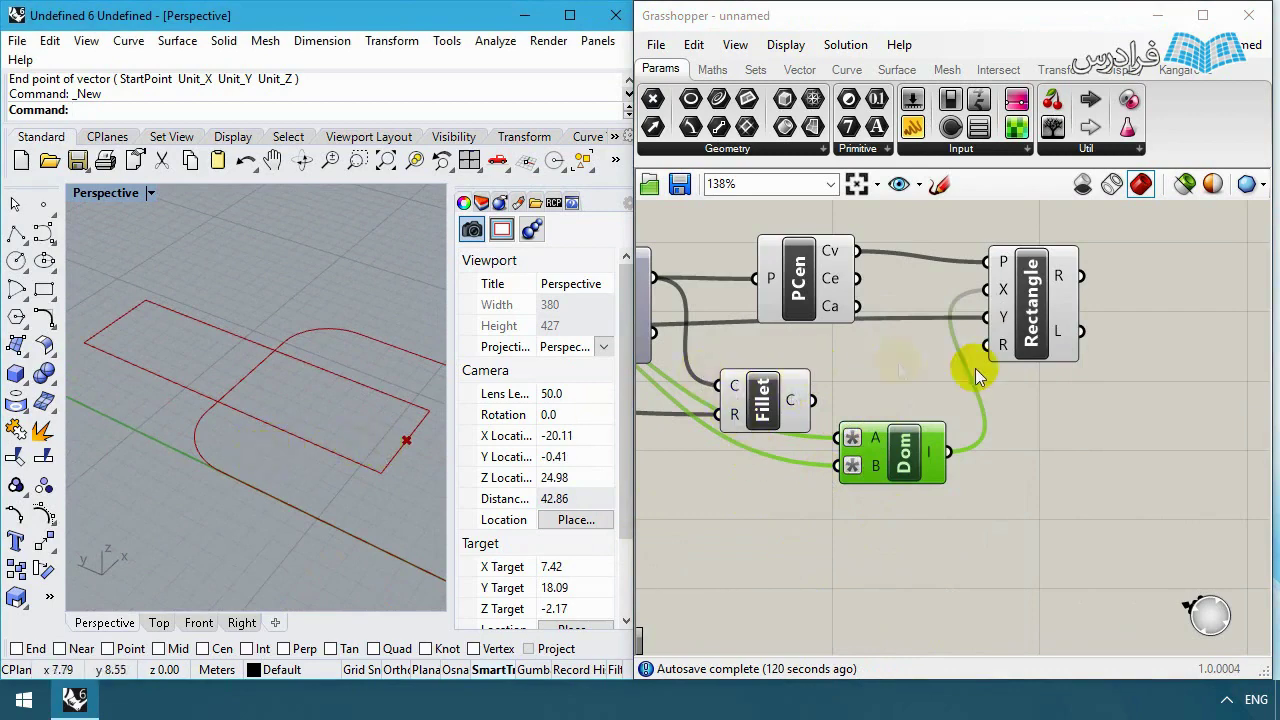
Step: Duplicate the Construct Domain below the original and connect the width slider to the copy's A and B inputs
{"action": "mouse_move", "coordinate": [903, 470]}
{"action": "left_mouse_down"}
{"action": "mouse_move", "coordinate": [904, 396]}
{"action": "mouse_move", "coordinate": [904, 462]}
{"action": "left_mouse_up"}
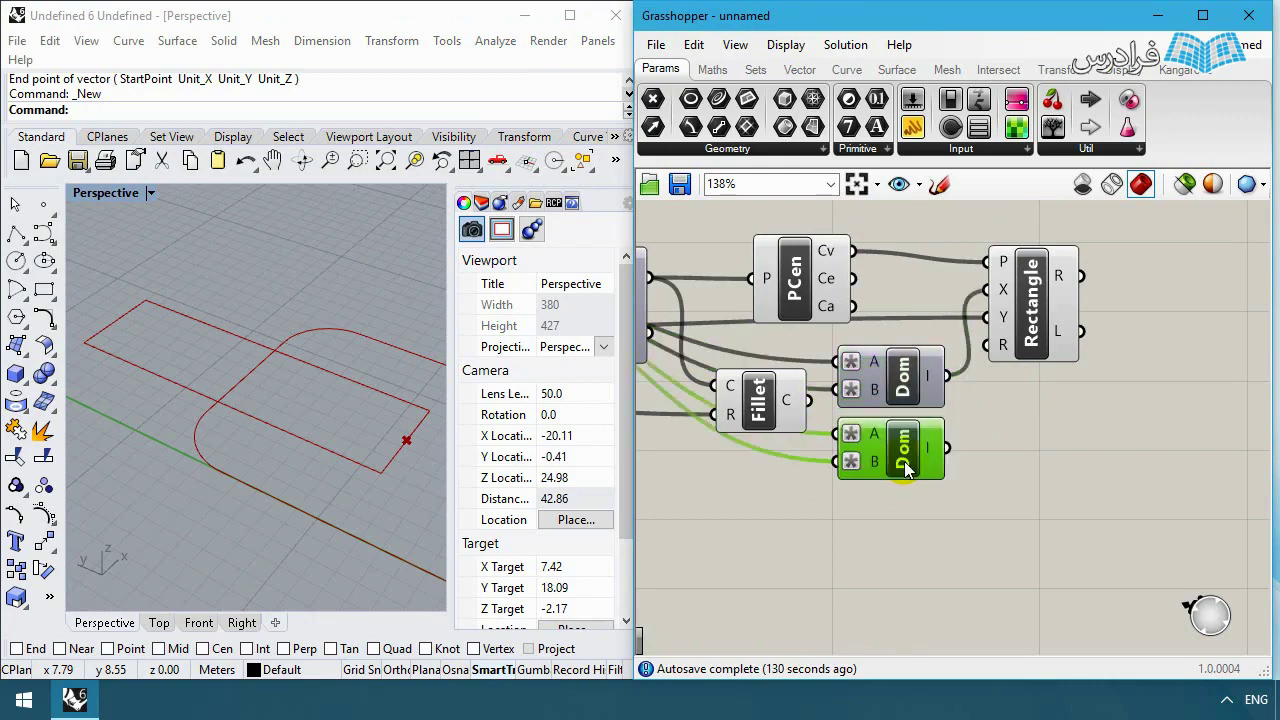
{"action": "scroll", "coordinate": [961, 474], "scroll_direction": "down", "scroll_amount": 3}
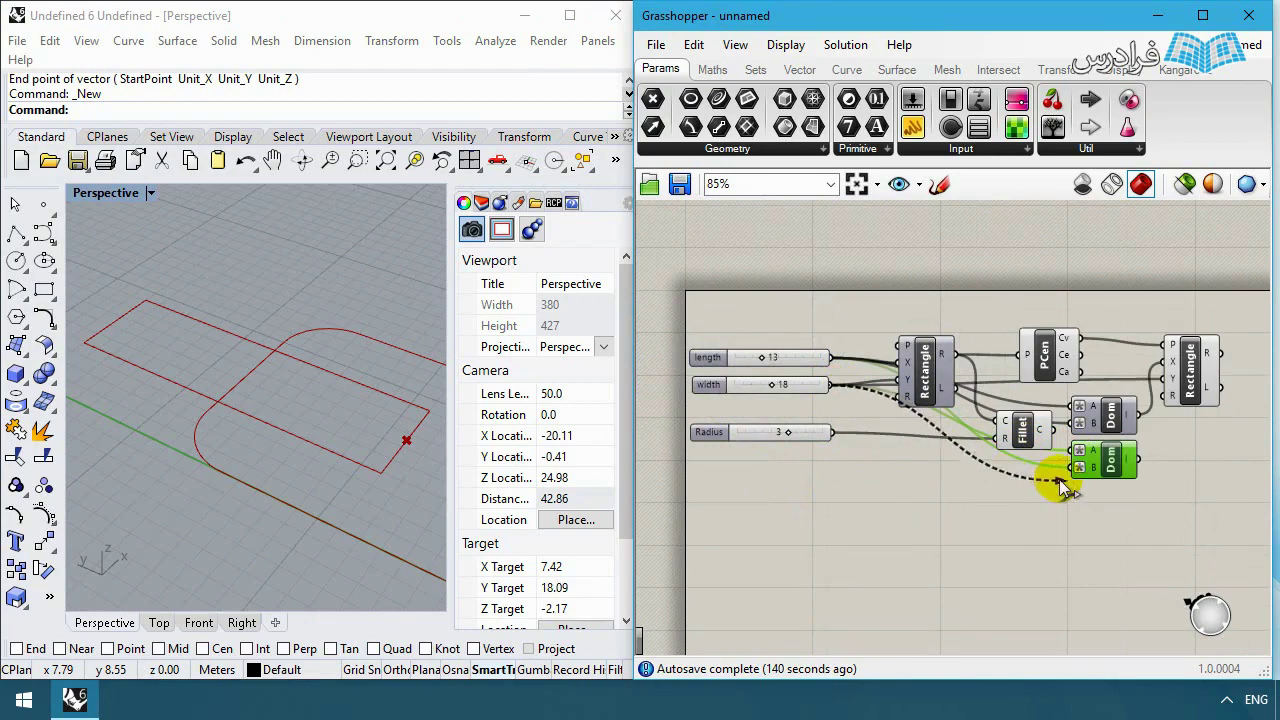
{"action": "right_click_drag", "start_coordinate": [1071, 471], "coordinate": [1200, 487]}
{"action": "scroll", "coordinate": [1200, 487], "scroll_direction": "up", "scroll_amount": 3}
Step: Connect the lower Construct Domain's output to the second Rectangle's Y input and frame all geometry in the model view
{"action": "left_click_drag", "start_coordinate": [940, 440], "coordinate": [984, 310]}
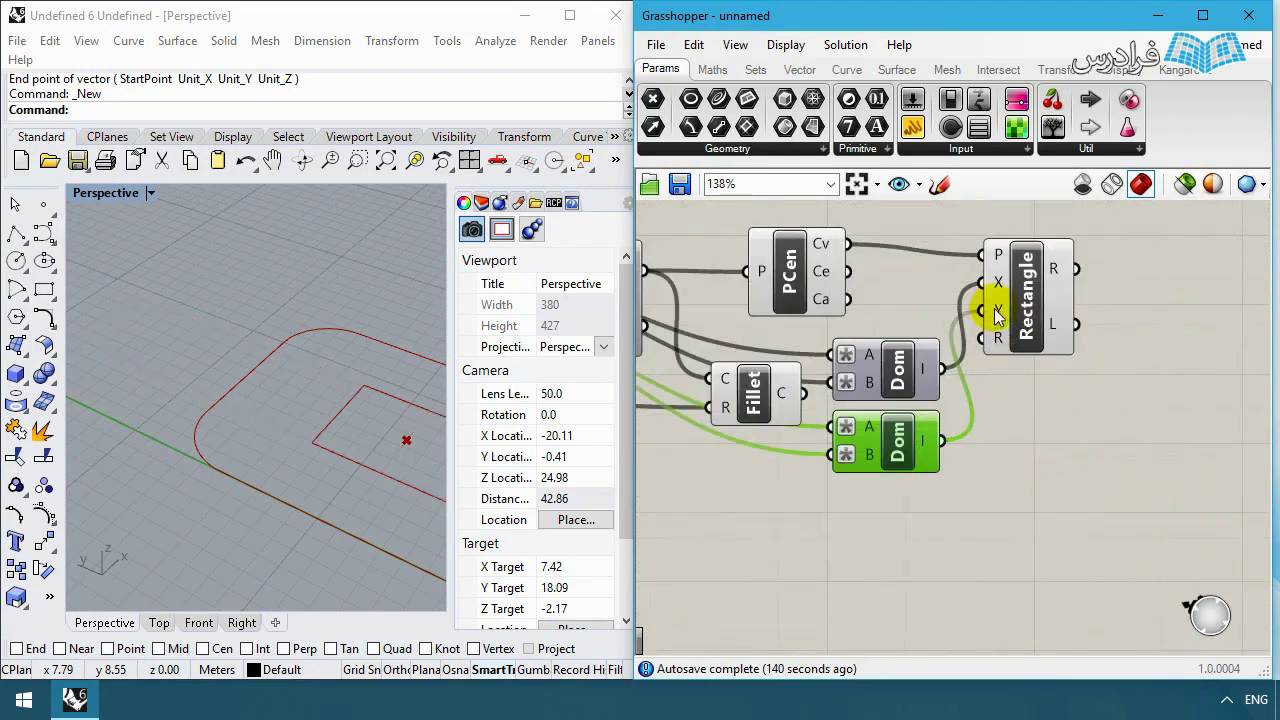
{"action": "left_click", "coordinate": [252, 352]}
{"action": "key", "text": "ctrl+shift+e"}
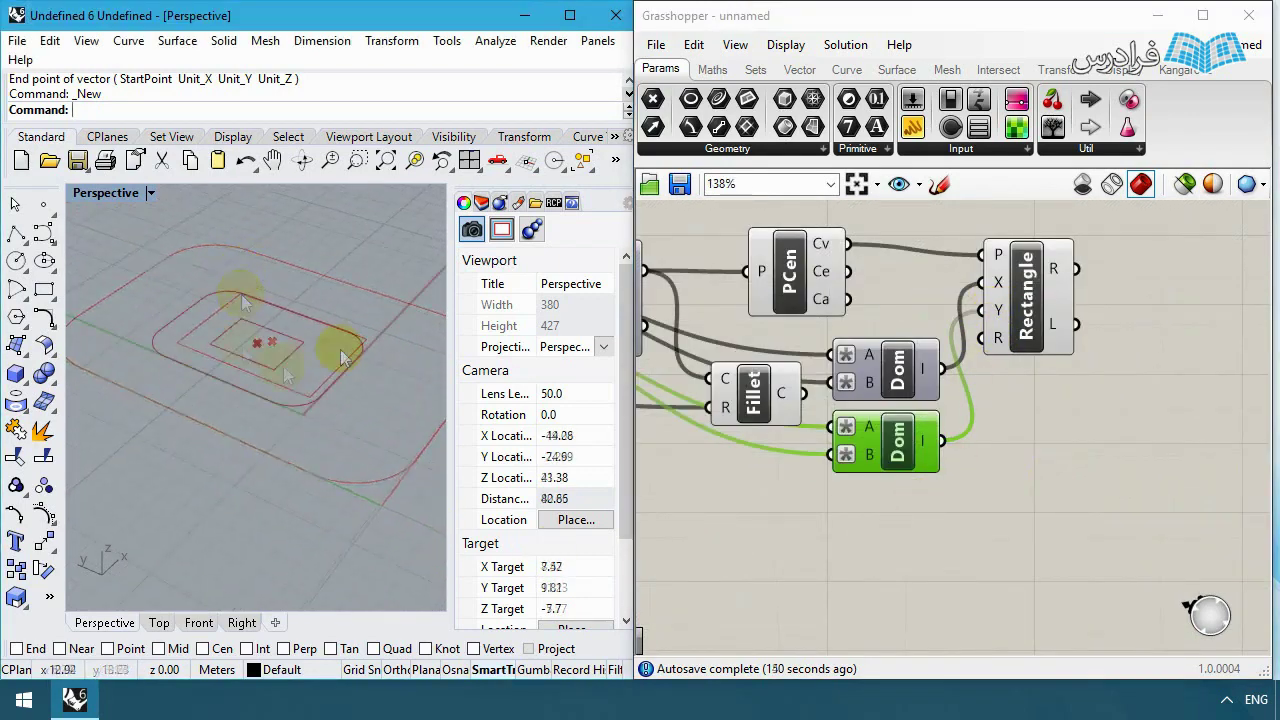
Step: Move both Construct Domain components and the second Rectangle further along the canvas, beyond the Polygon Center and Fillet components
{"action": "left_click", "coordinate": [905, 370], "text": "shift"}
{"action": "left_click_drag", "start_coordinate": [900, 448], "coordinate": [918, 360]}
{"action": "left_click", "coordinate": [1025, 333], "text": "shift"}
{"action": "left_click_drag", "start_coordinate": [1025, 333], "coordinate": [1103, 338]}
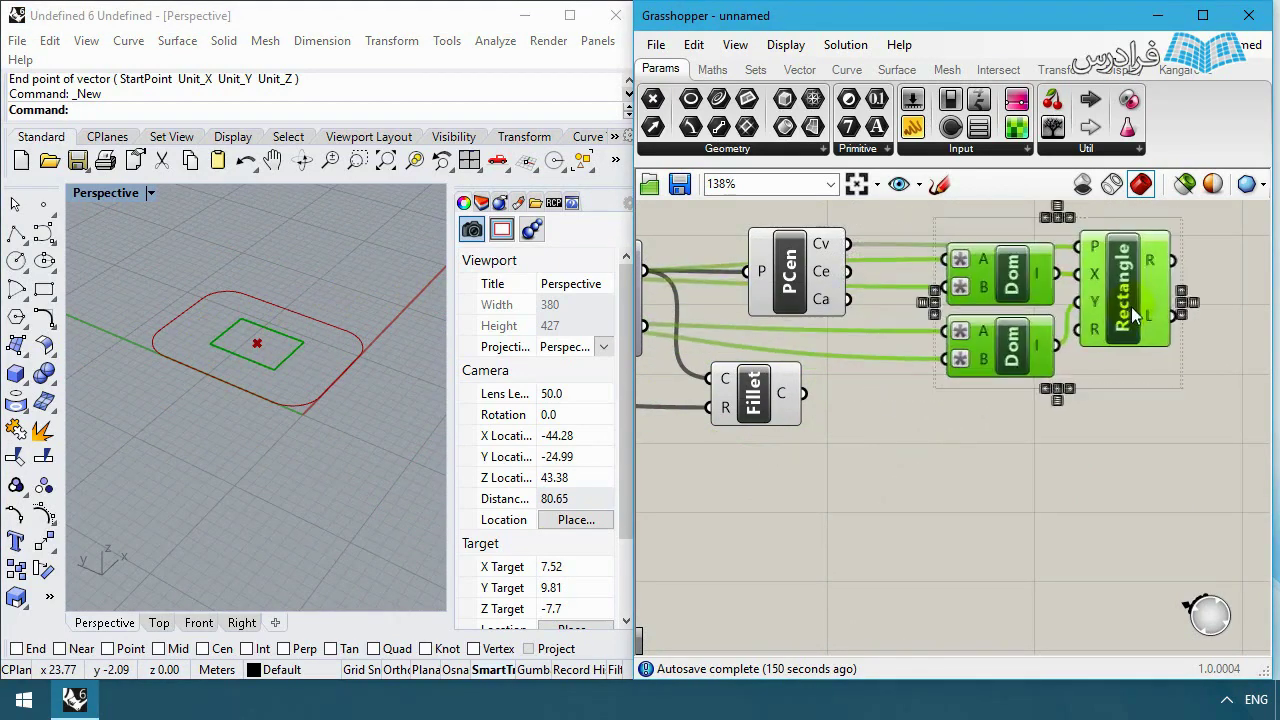
{"action": "left_click", "coordinate": [1041, 526]}
{"action": "scroll", "coordinate": [872, 518], "scroll_direction": "down", "scroll_amount": 2}
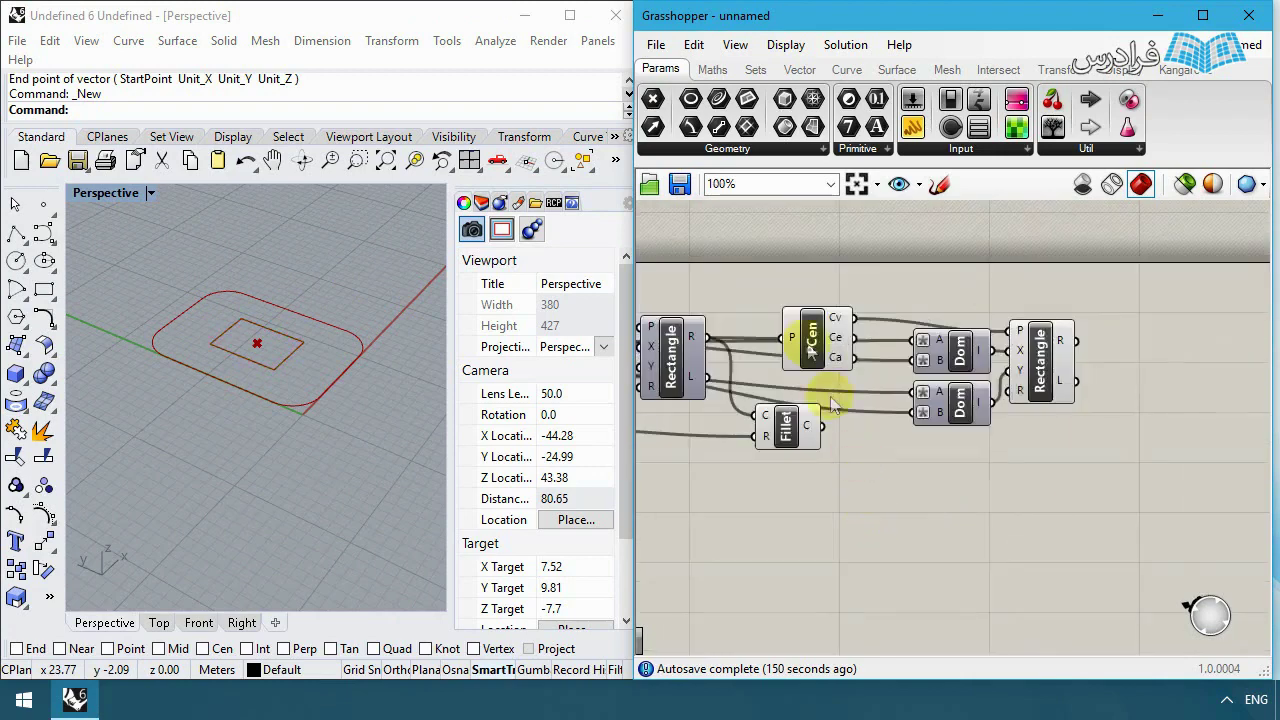
{"action": "scroll", "coordinate": [870, 510], "scroll_direction": "down", "scroll_amount": 2}
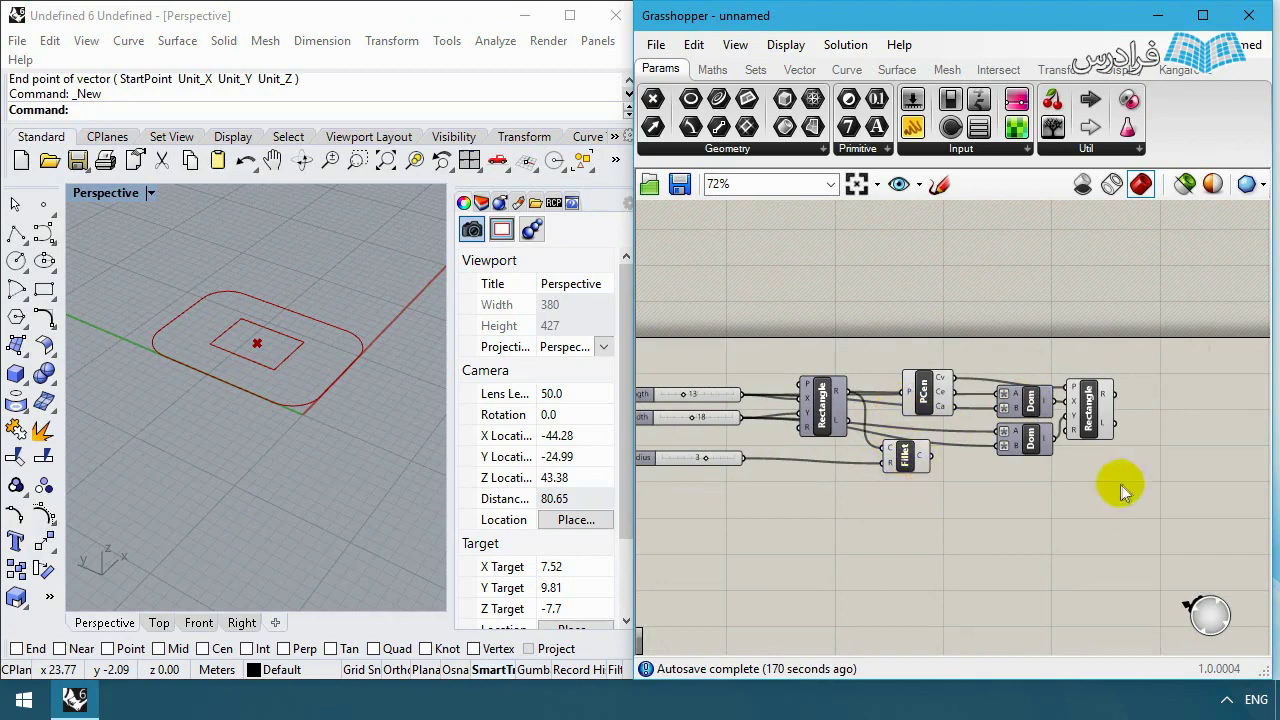
Step: Group the two Construct Domain components with the second Rectangle and name the group "top plan"
{"action": "scroll", "coordinate": [1066, 471], "scroll_direction": "up", "scroll_amount": 3}
{"action": "left_click_drag", "start_coordinate": [1188, 285], "coordinate": [929, 532]}
{"action": "right_click", "coordinate": [1018, 355]}
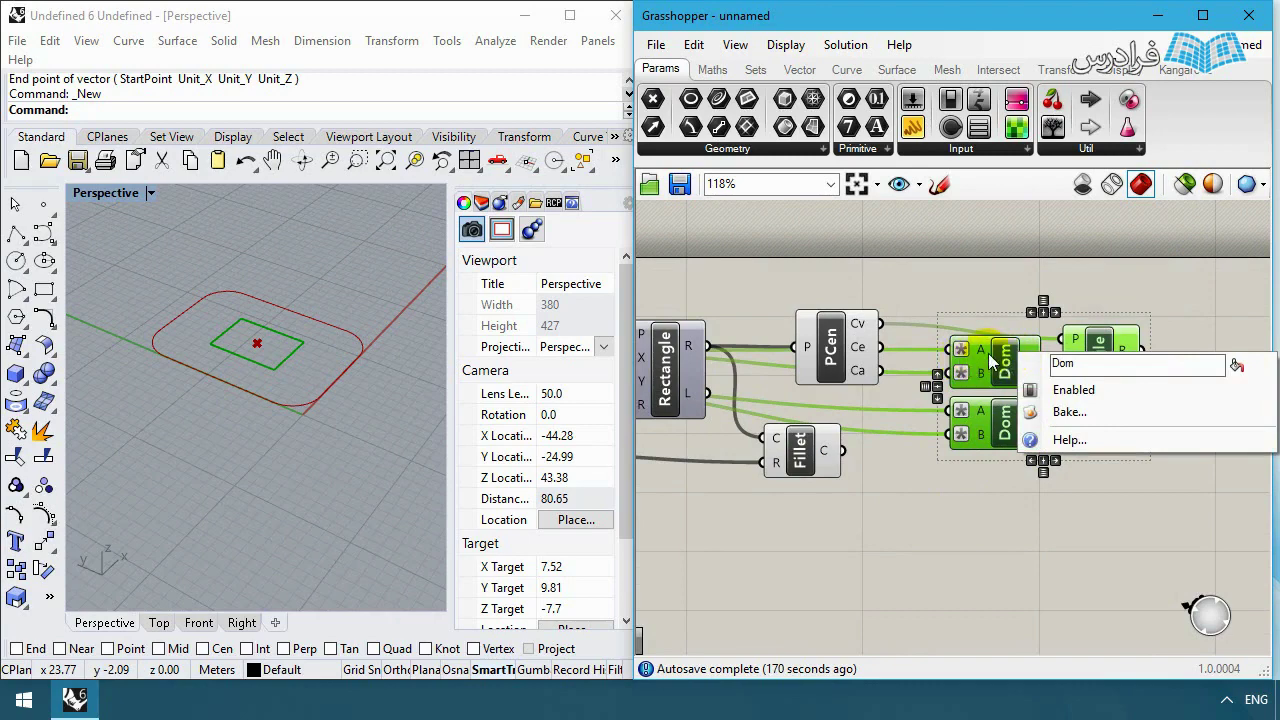
{"action": "middle_click", "coordinate": [990, 362]}
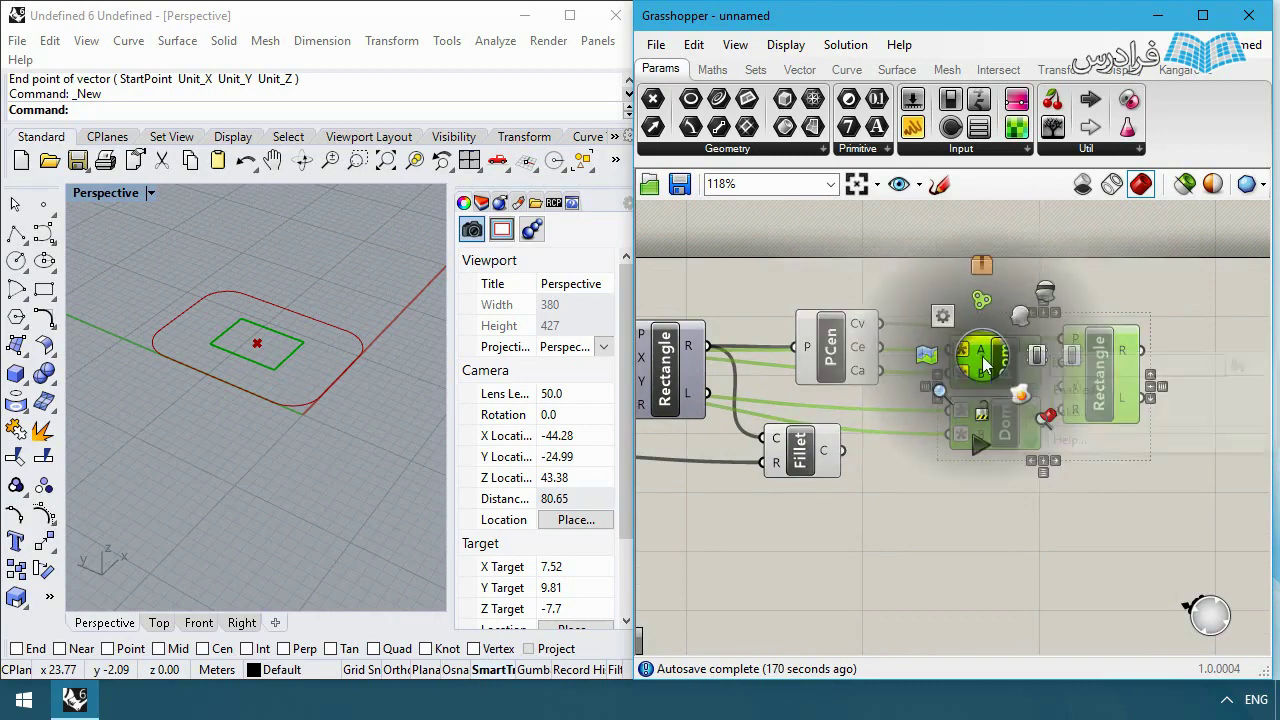
{"action": "left_click", "coordinate": [983, 302]}
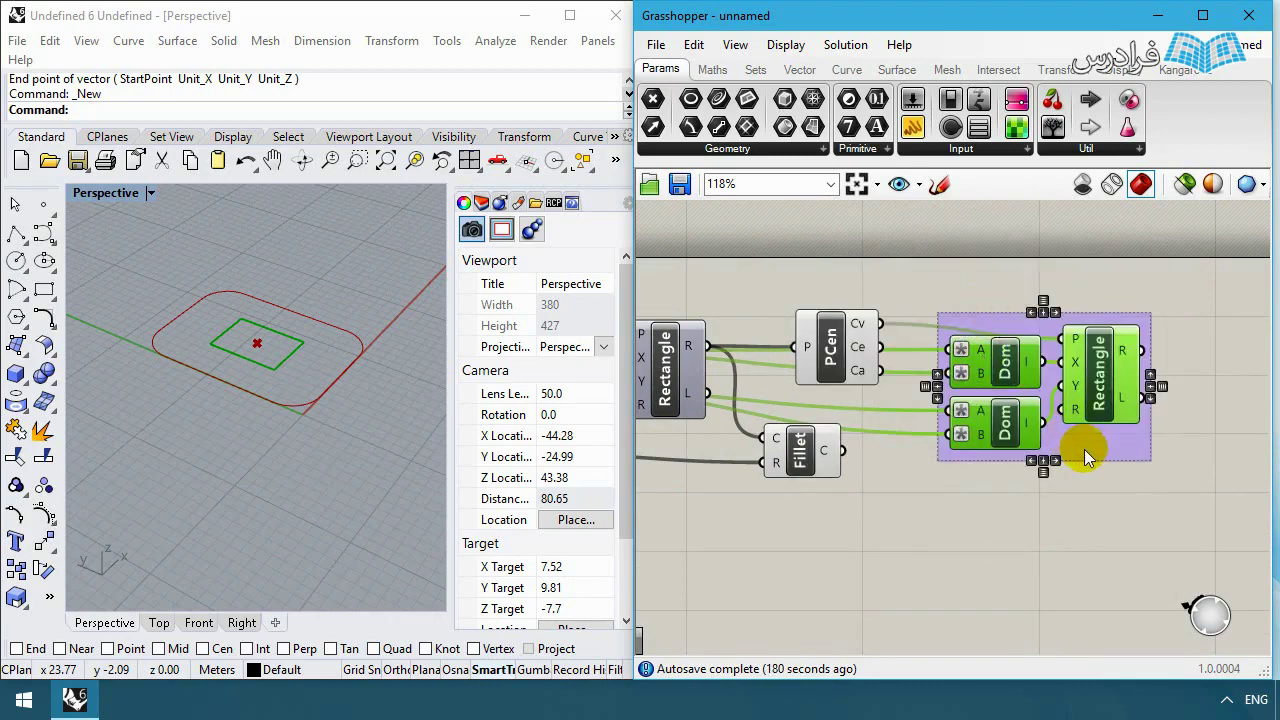
{"action": "right_click", "coordinate": [1087, 447]}
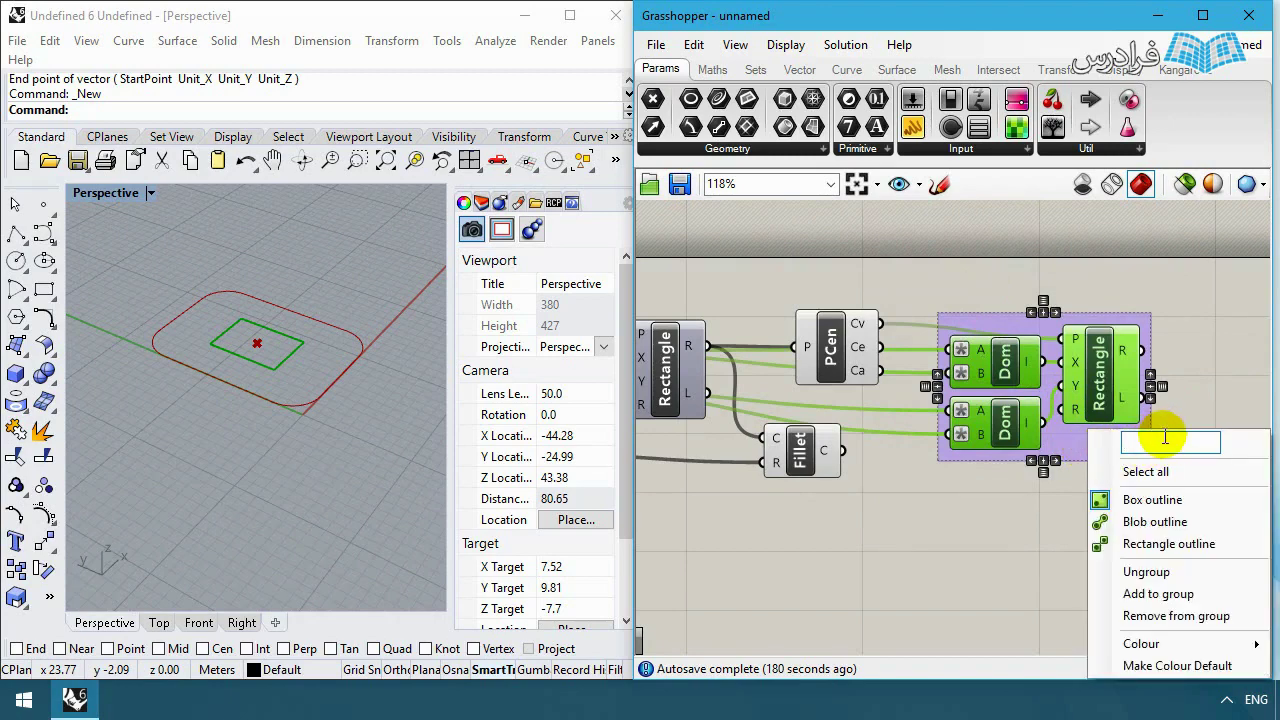
{"action": "type", "text": "top plan"}
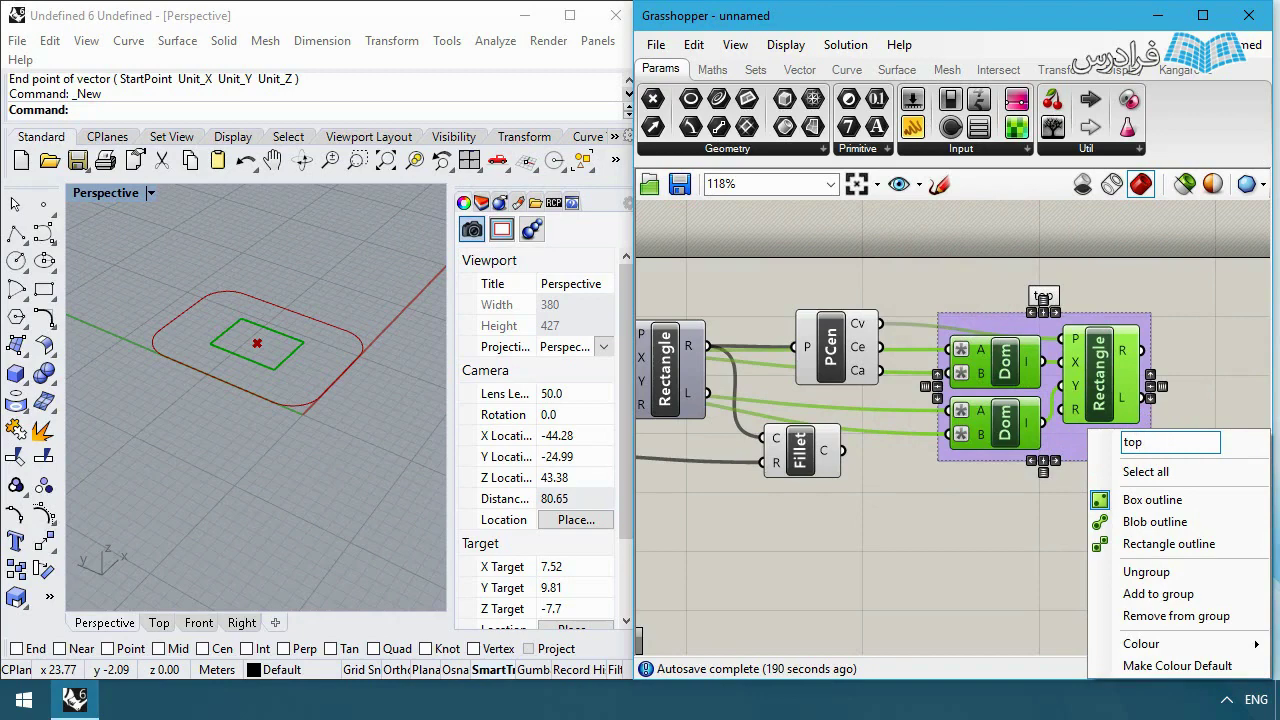
{"action": "key", "text": "Return"}
Step: Group the first Rectangle, Polygon Center and Fillet components and name the group "base crv"
{"action": "right_click_drag", "start_coordinate": [876, 292], "coordinate": [1063, 314]}
{"action": "left_click_drag", "start_coordinate": [1063, 314], "coordinate": [745, 550]}
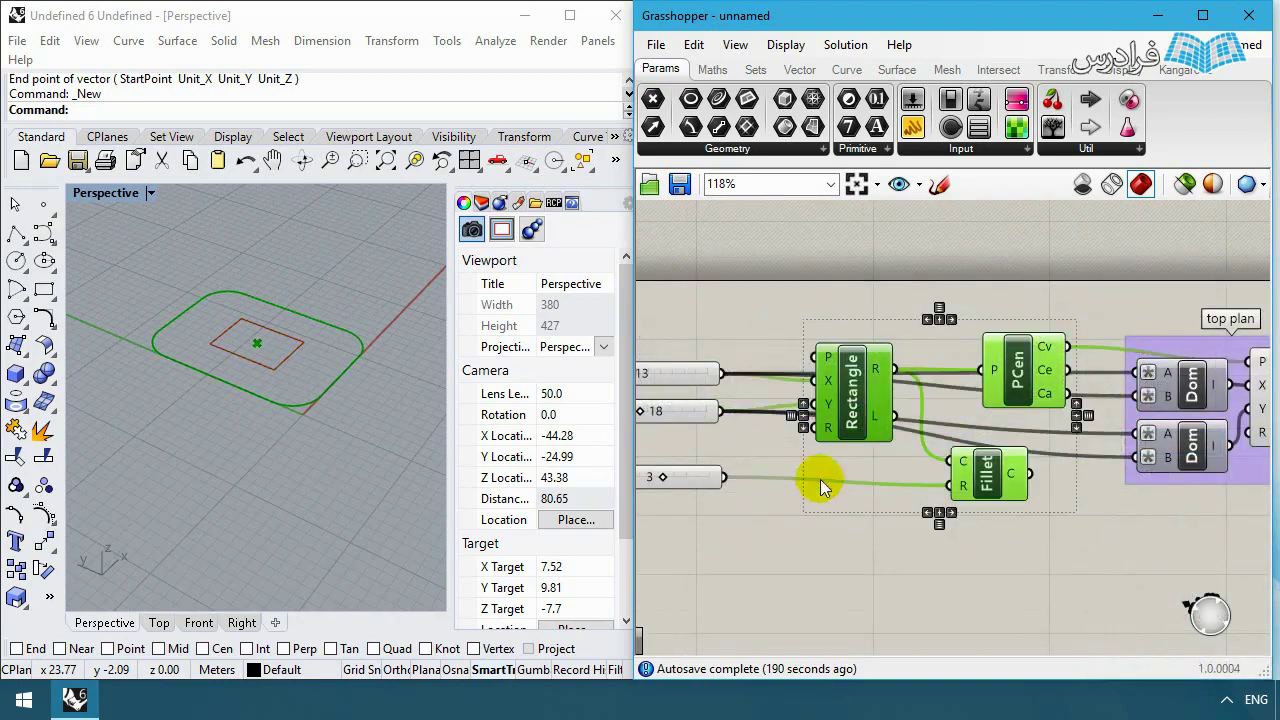
{"action": "right_click", "coordinate": [876, 373]}
{"action": "key", "text": "space"}
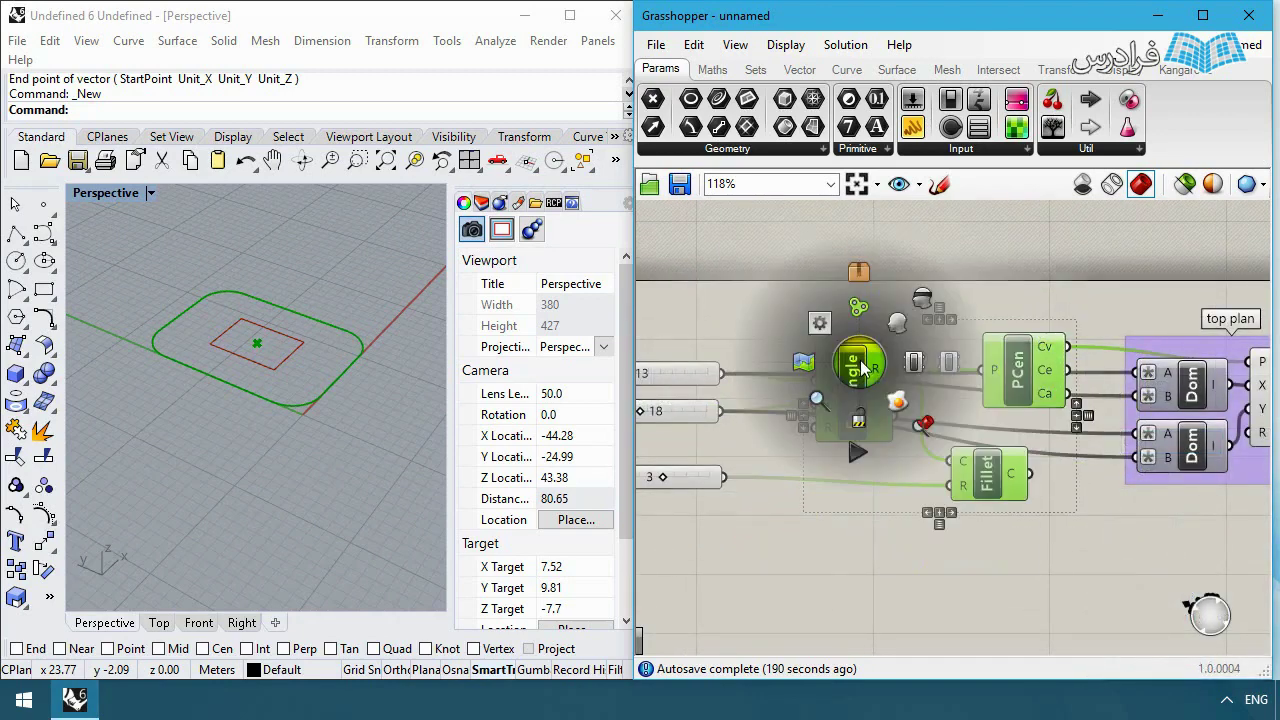
{"action": "left_click", "coordinate": [849, 305]}
{"action": "right_click", "coordinate": [944, 370]}
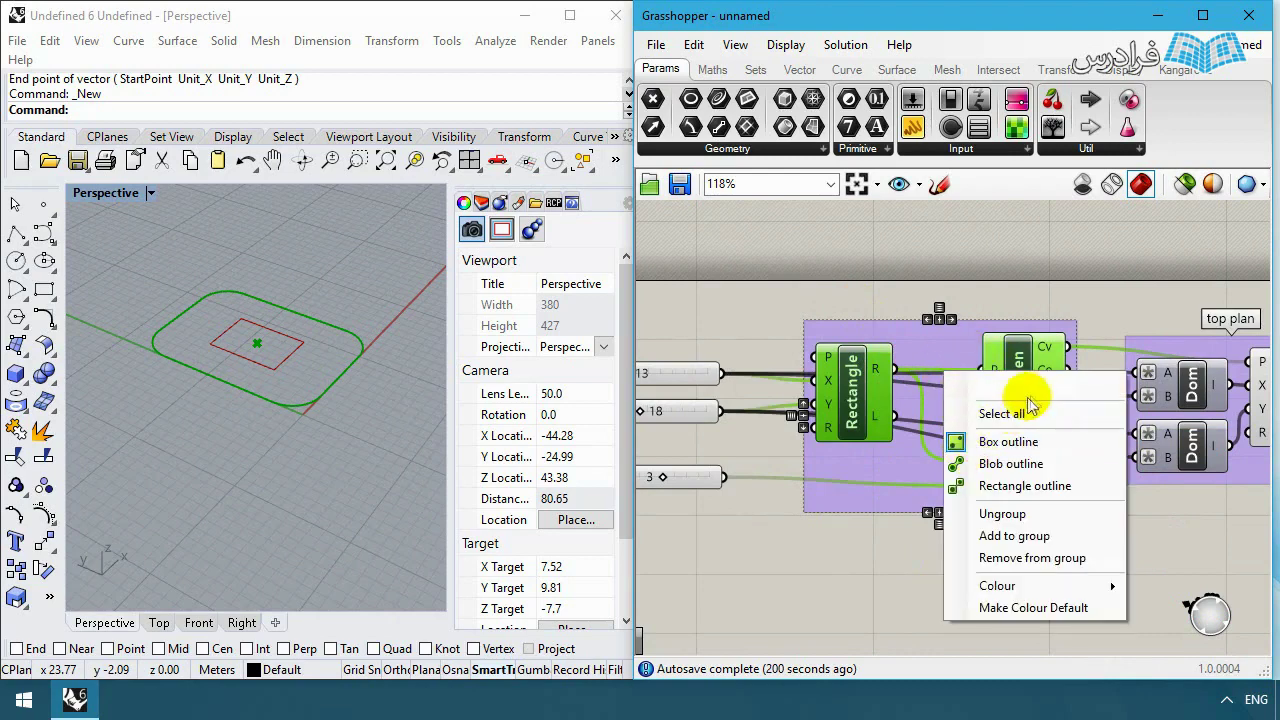
{"action": "type", "text": "ba"}
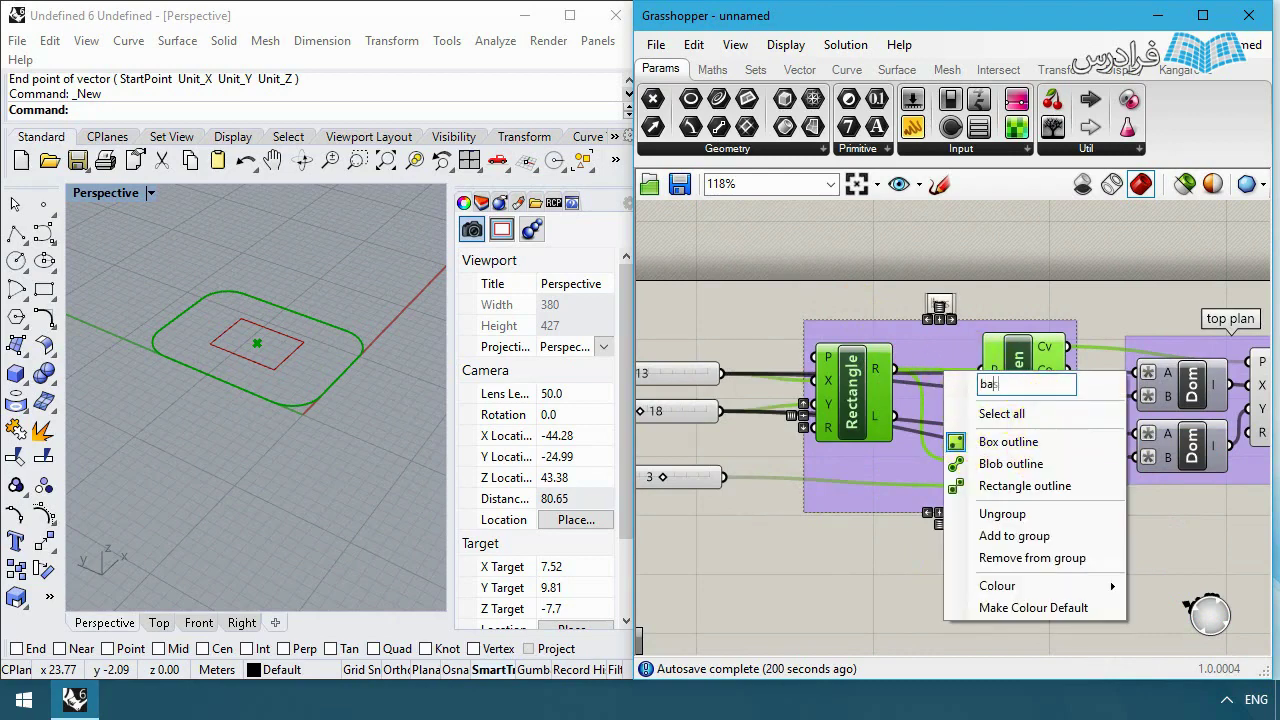
{"action": "type", "text": "se crv"}
{"action": "key", "text": "Return"}
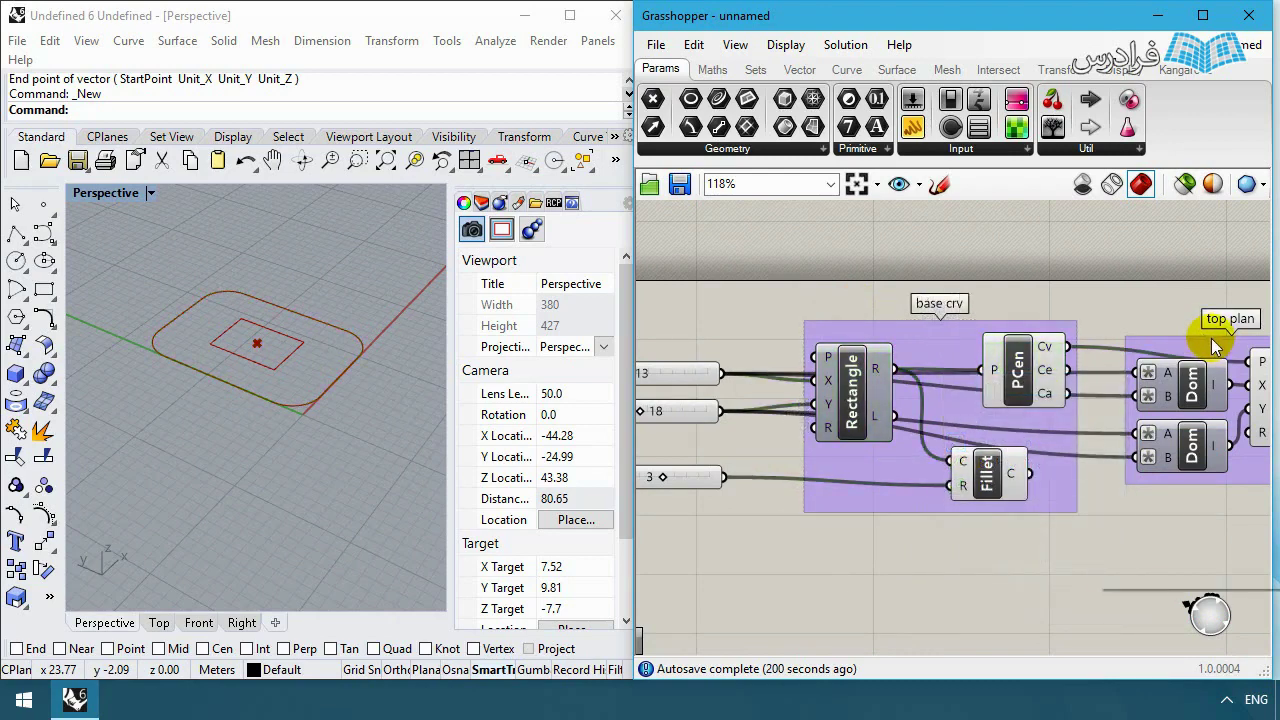
Step: Rename the "top plan" group to "top crv"
{"action": "right_click", "coordinate": [1213, 345]}
{"action": "right_click", "coordinate": [1213, 345]}
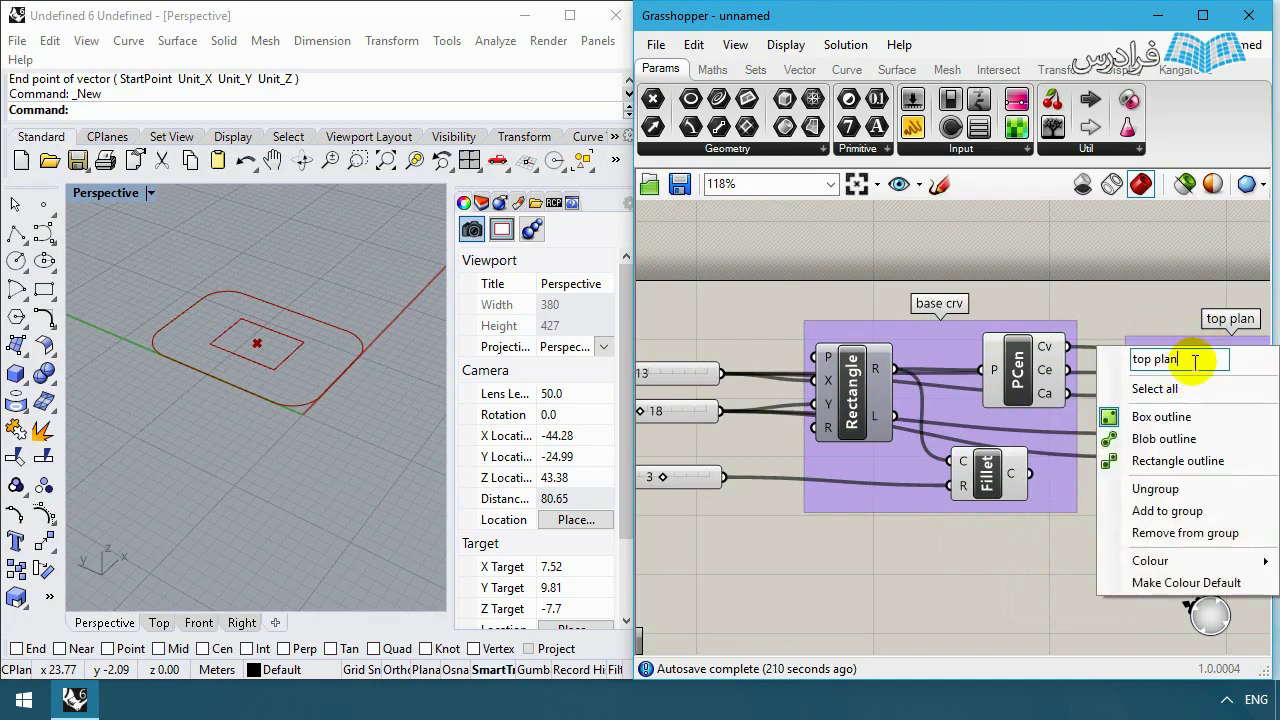
{"action": "type", "text": "top crv"}
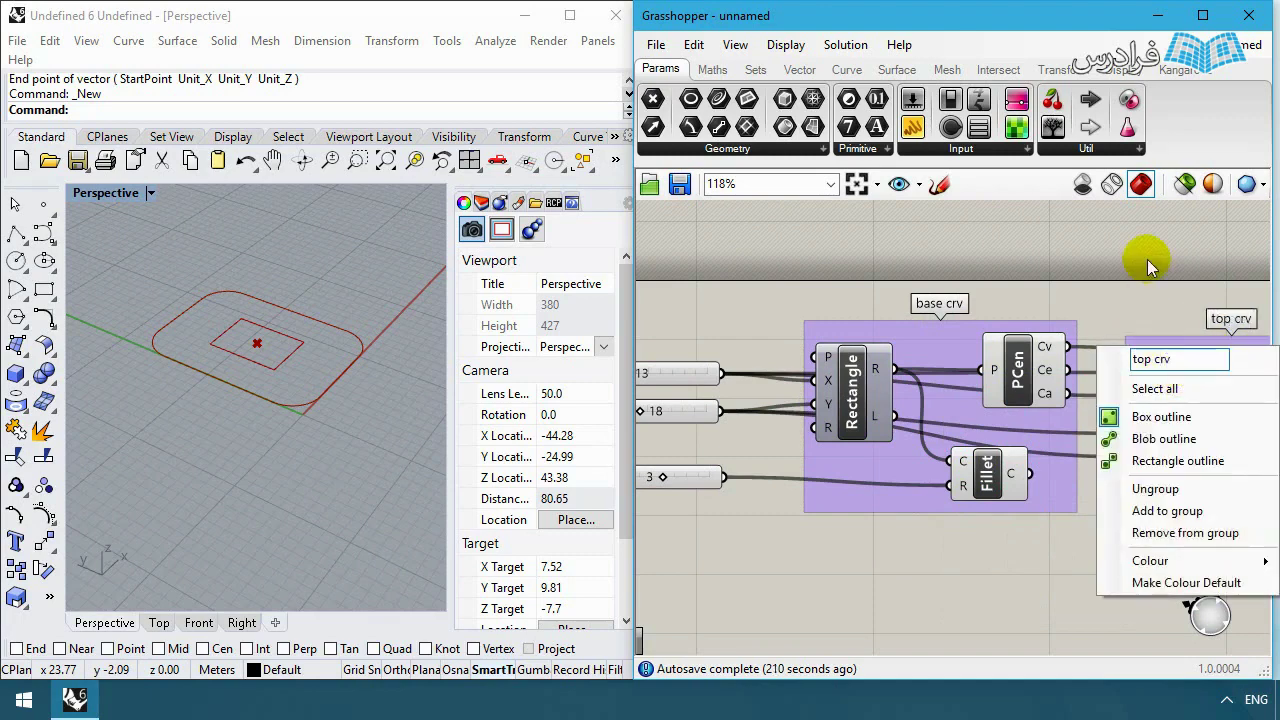
{"action": "key", "text": "Return"}
Step: Switch to the "complete" definition and examine its finished building with the top volume and entrance void from outside
{"action": "right_click_drag", "start_coordinate": [1135, 502], "coordinate": [794, 434]}
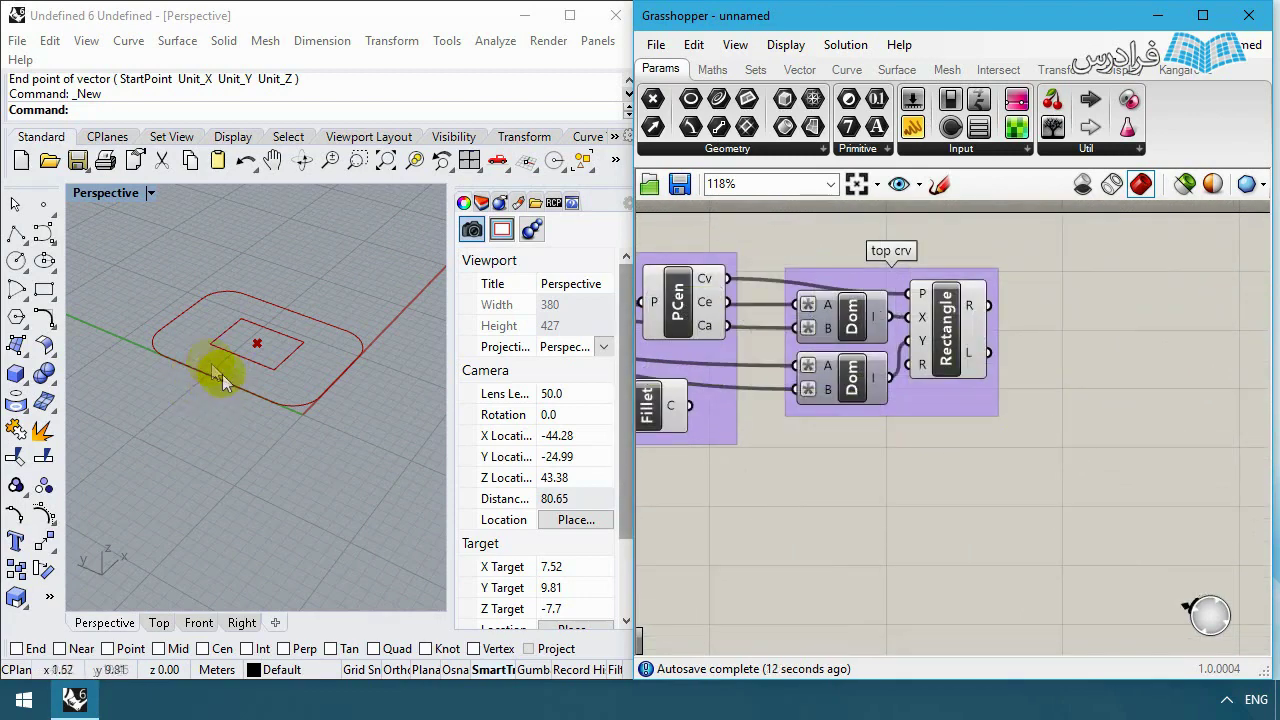
{"action": "left_click", "coordinate": [1240, 45]}
{"action": "left_click", "coordinate": [1180, 68]}
{"action": "right_click_drag", "start_coordinate": [392, 360], "coordinate": [245, 398]}
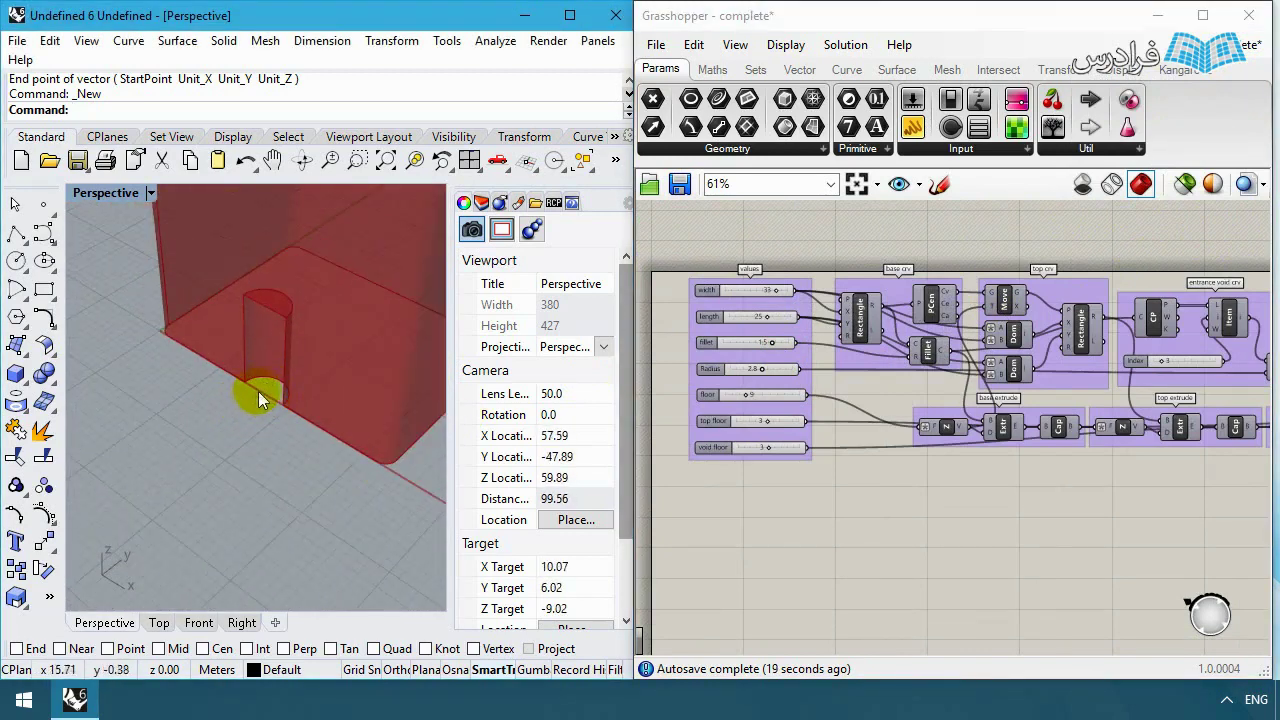
{"action": "scroll", "coordinate": [265, 390], "scroll_direction": "down", "scroll_amount": 5}
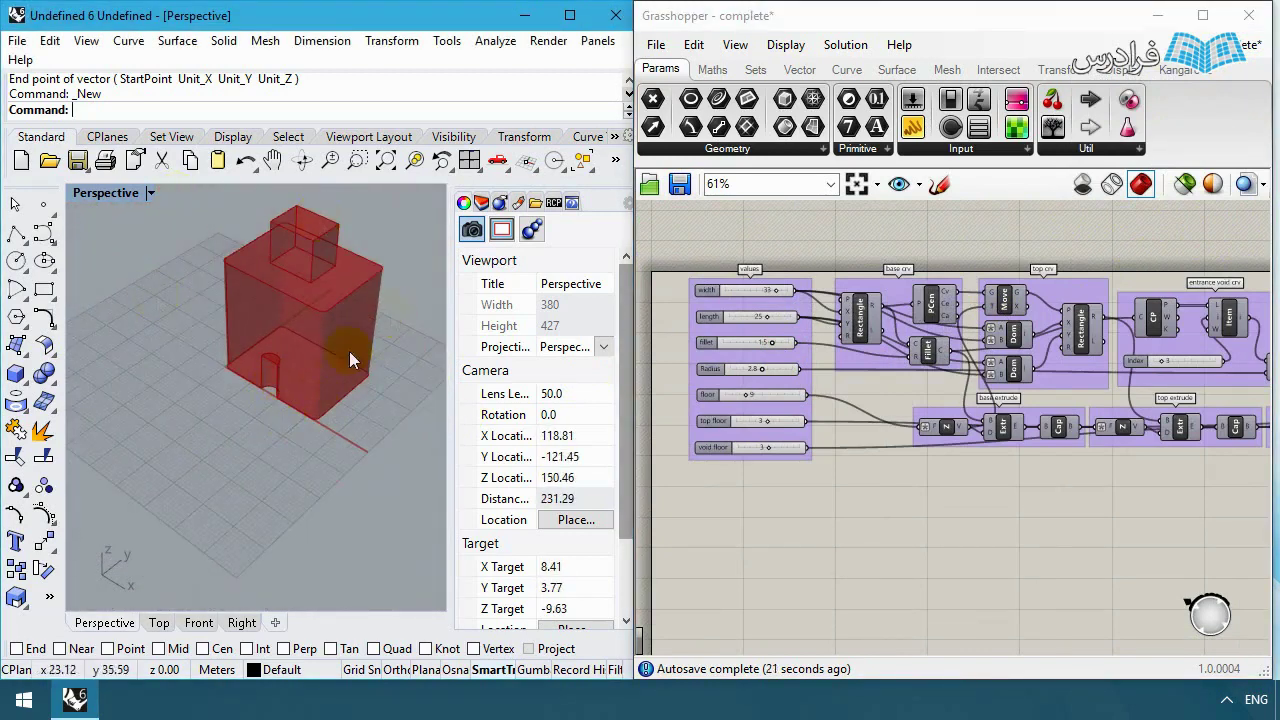
Step: Examine the cylindrical entrance void at the foot of the building wall up close from several angles
{"action": "scroll", "coordinate": [259, 390], "scroll_direction": "up", "scroll_amount": 6}
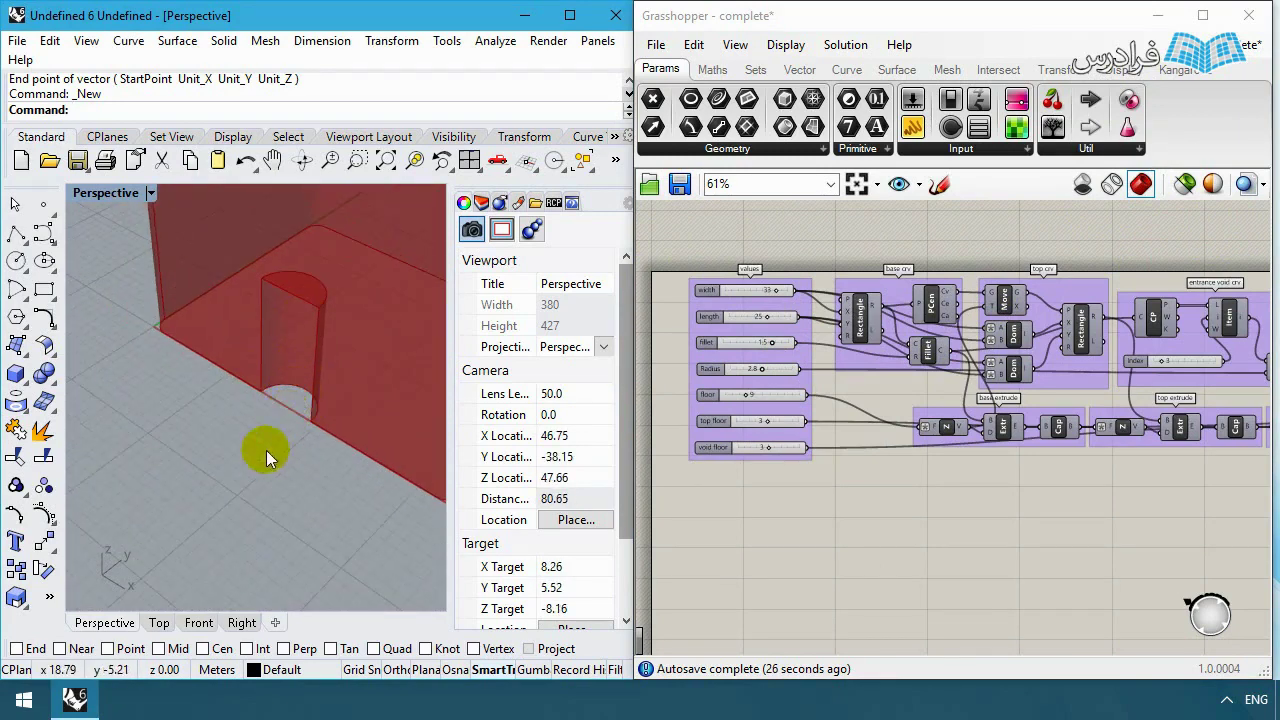
{"action": "scroll", "coordinate": [266, 450], "scroll_direction": "down", "scroll_amount": 3}
{"action": "right_click_drag", "start_coordinate": [266, 450], "coordinate": [236, 368]}
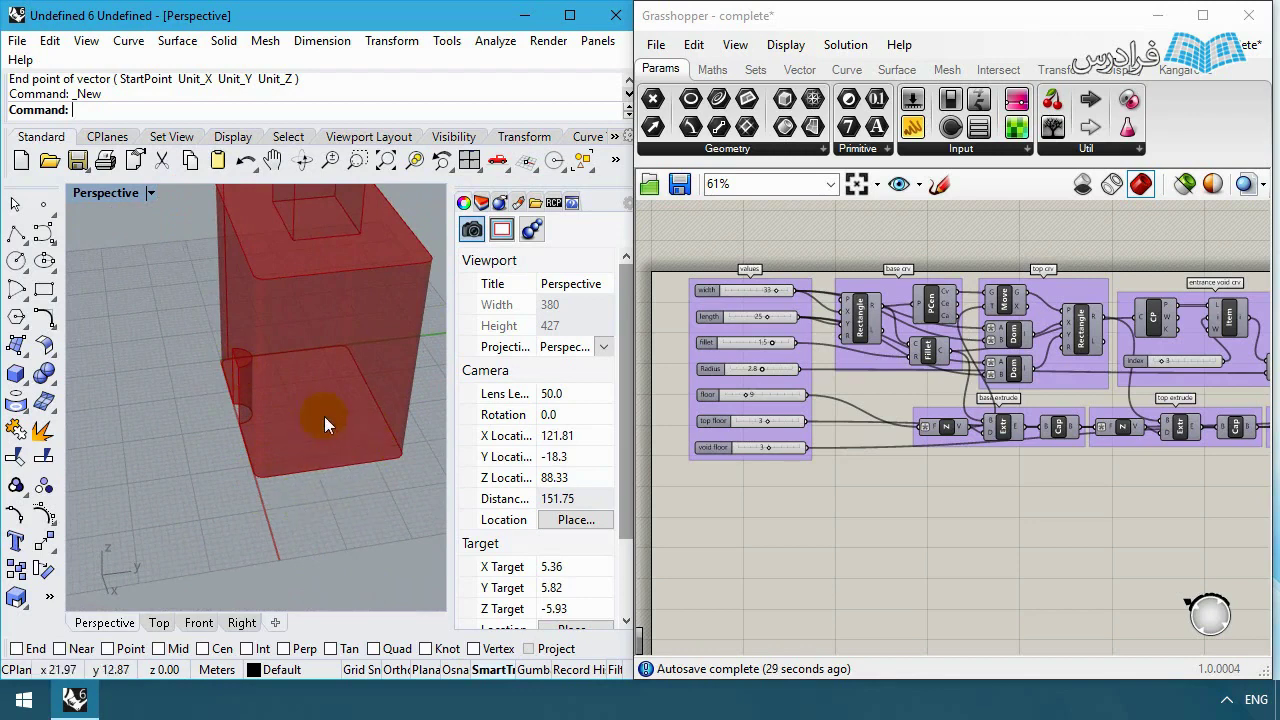
{"action": "scroll", "coordinate": [194, 374], "scroll_direction": "up", "scroll_amount": 3}
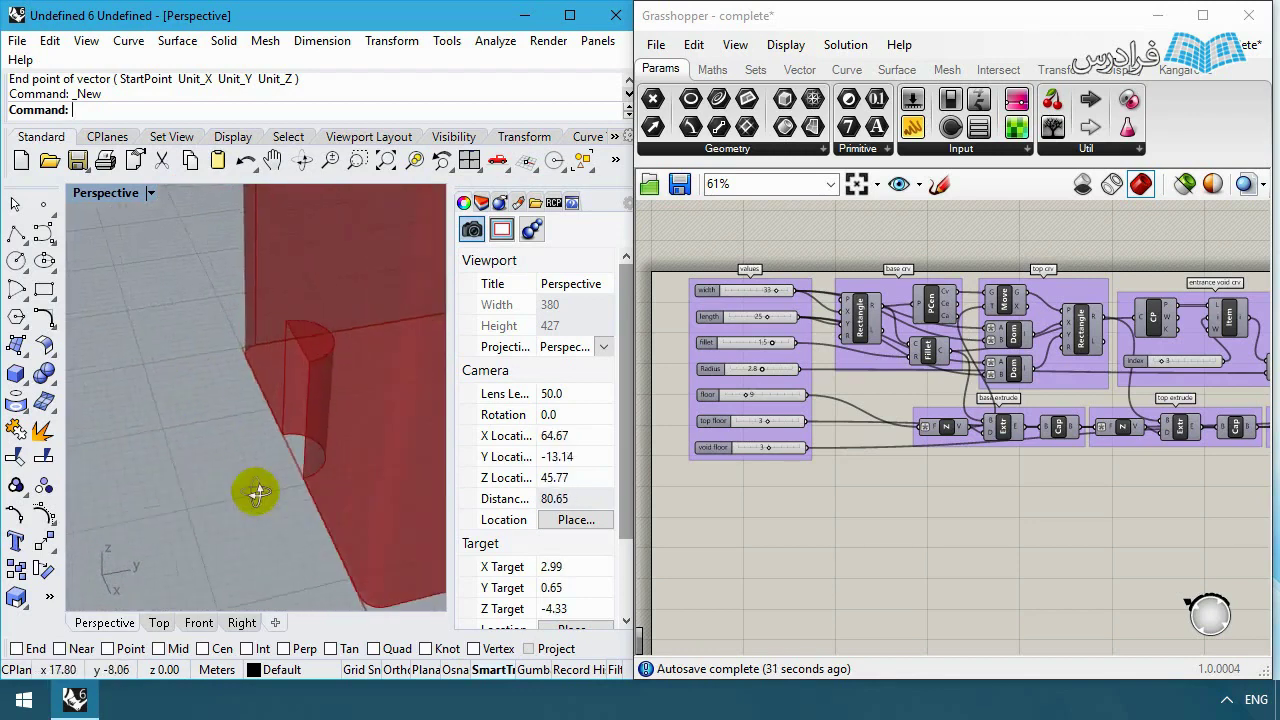
{"action": "right_click_drag", "start_coordinate": [257, 491], "coordinate": [271, 447]}
{"action": "scroll", "coordinate": [378, 376], "scroll_direction": "down", "scroll_amount": 3}
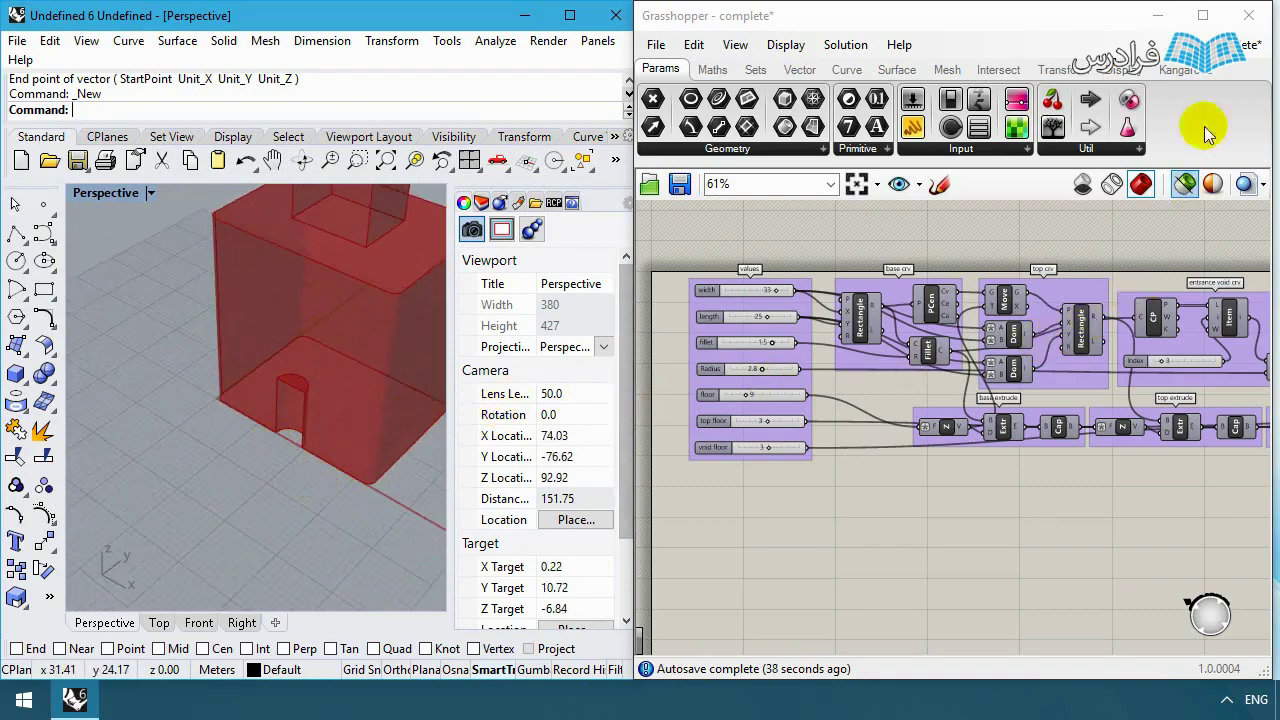
Step: Turn on the preview of the Item and CP components in the "entrance void crv" group and inspect their points around the entrance
{"action": "scroll", "coordinate": [1126, 318], "scroll_direction": "up", "scroll_amount": 4}
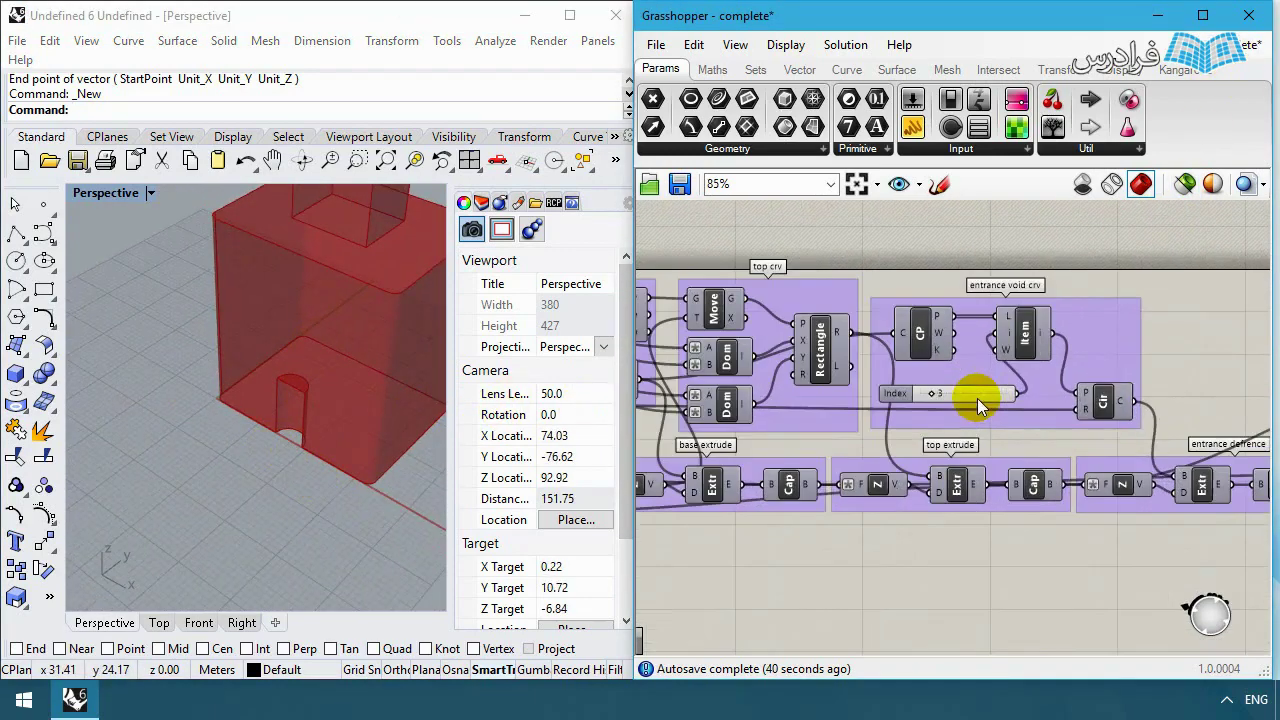
{"action": "right_click", "coordinate": [1038, 340]}
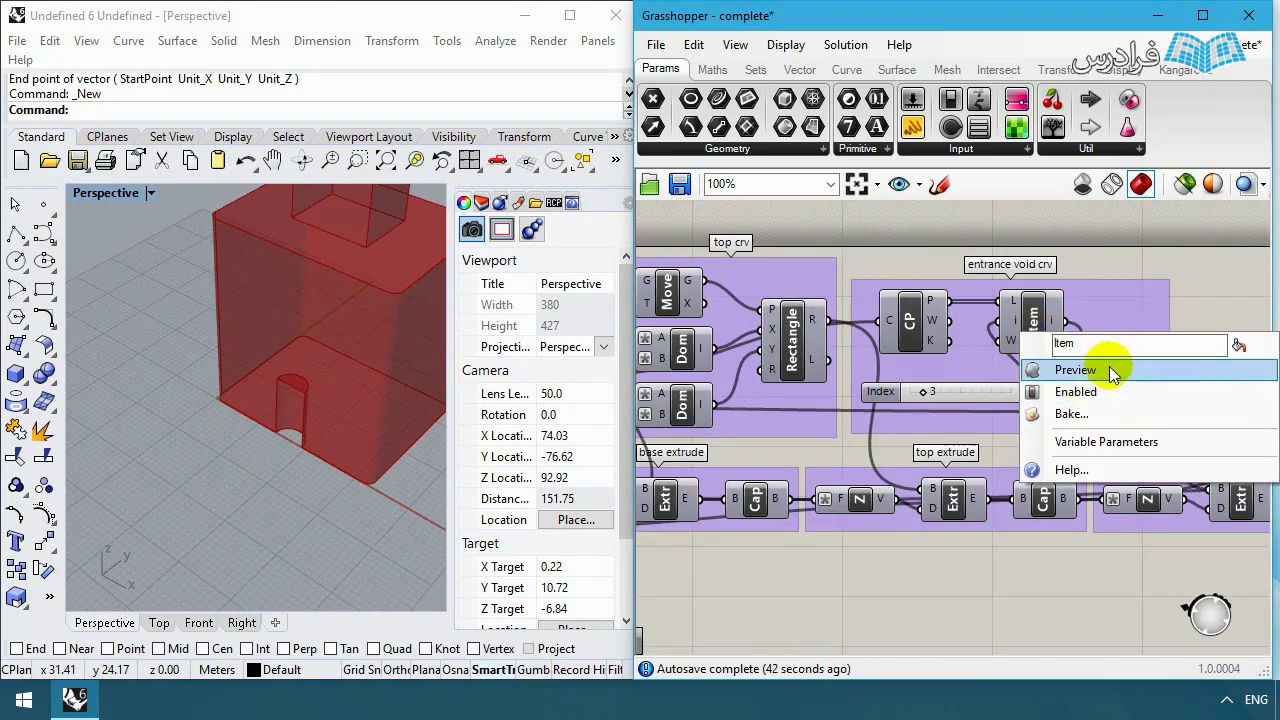
{"action": "left_click", "coordinate": [1108, 366]}
{"action": "right_click", "coordinate": [910, 325]}
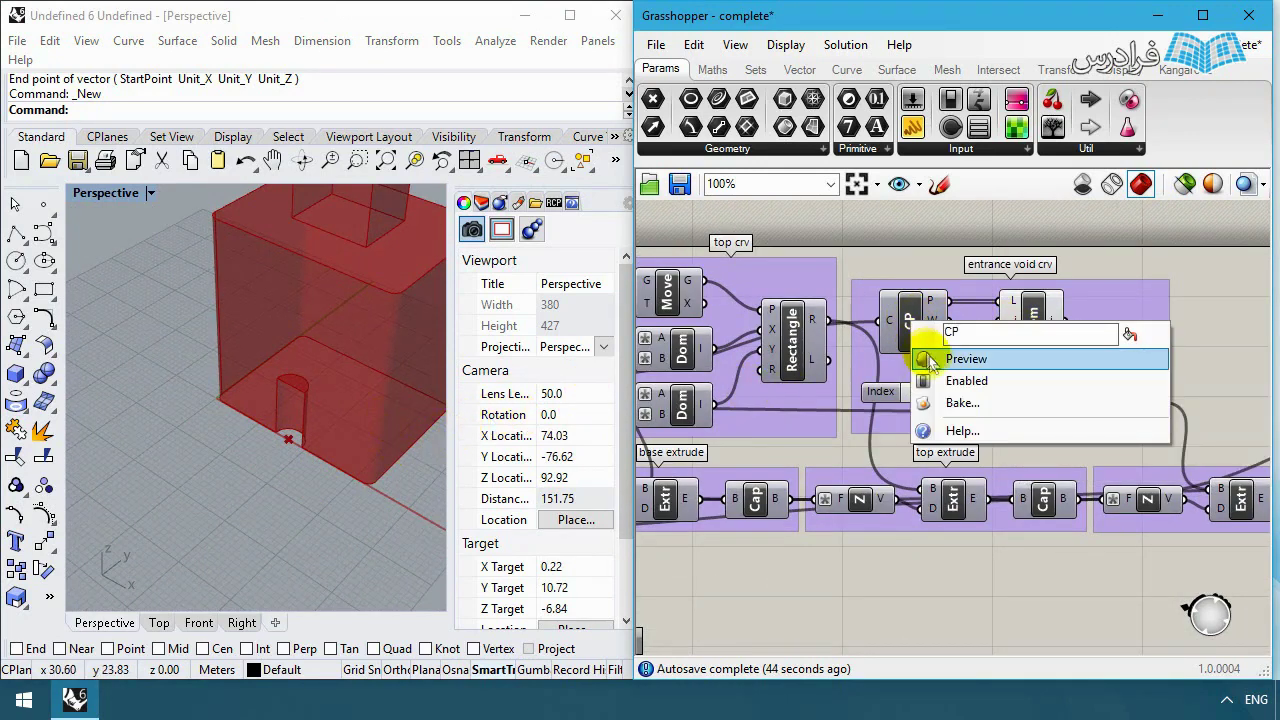
{"action": "left_click", "coordinate": [930, 360]}
{"action": "scroll", "coordinate": [272, 440], "scroll_direction": "up", "scroll_amount": 3}
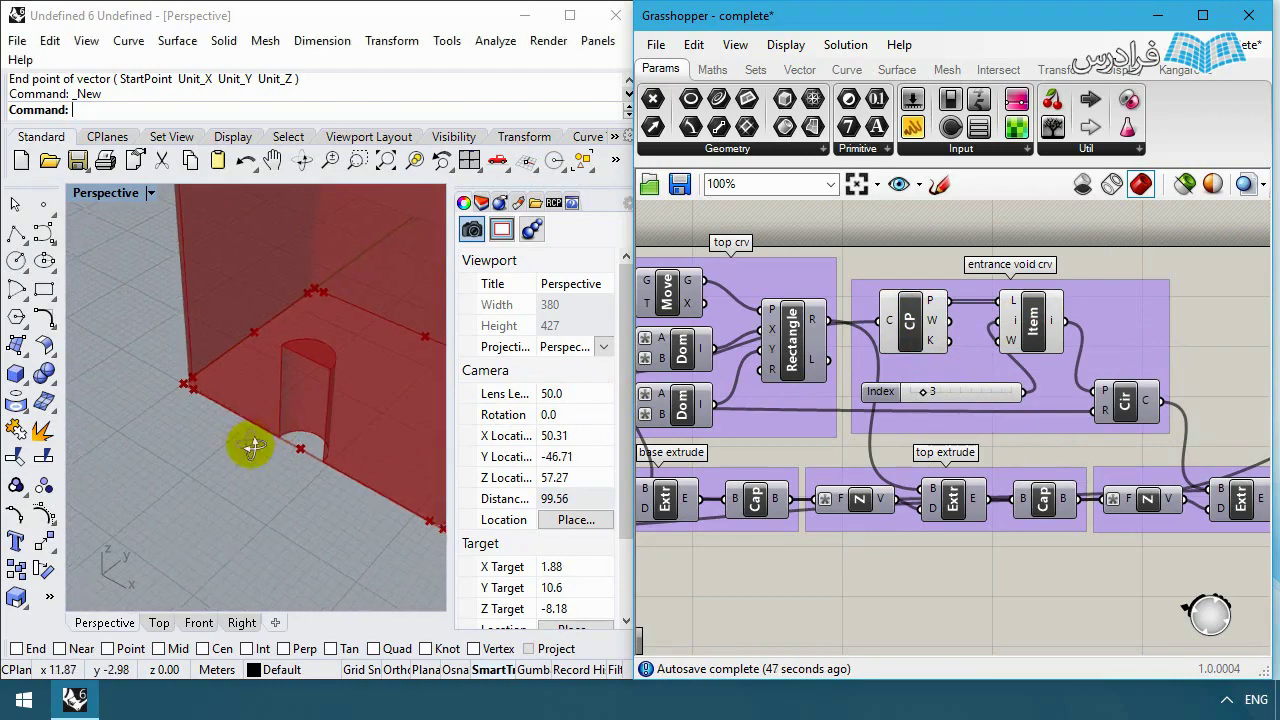
{"action": "right_click_drag", "start_coordinate": [251, 446], "coordinate": [466, 437]}
{"action": "scroll", "coordinate": [1030, 440], "scroll_direction": "down", "scroll_amount": 3}
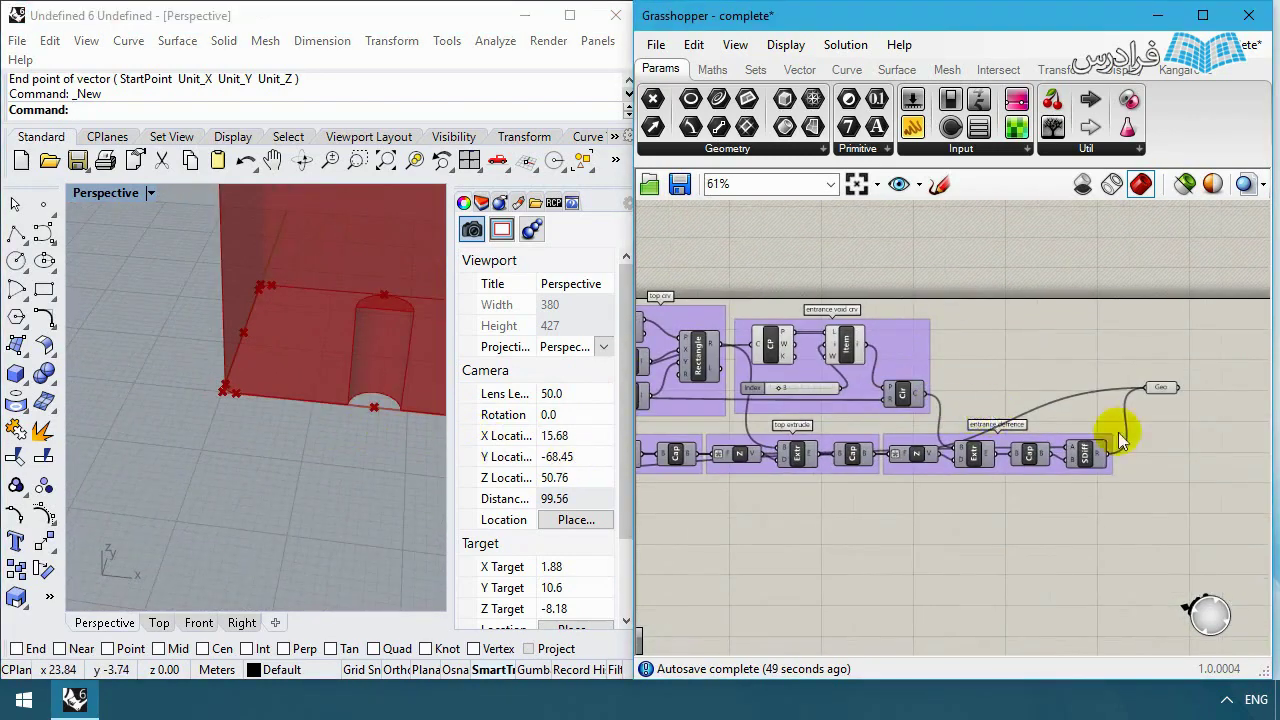
Step: Hide the preview of the final Geo parameter that collects the building volumes
{"action": "right_click", "coordinate": [1168, 396]}
{"action": "left_click", "coordinate": [1100, 312]}
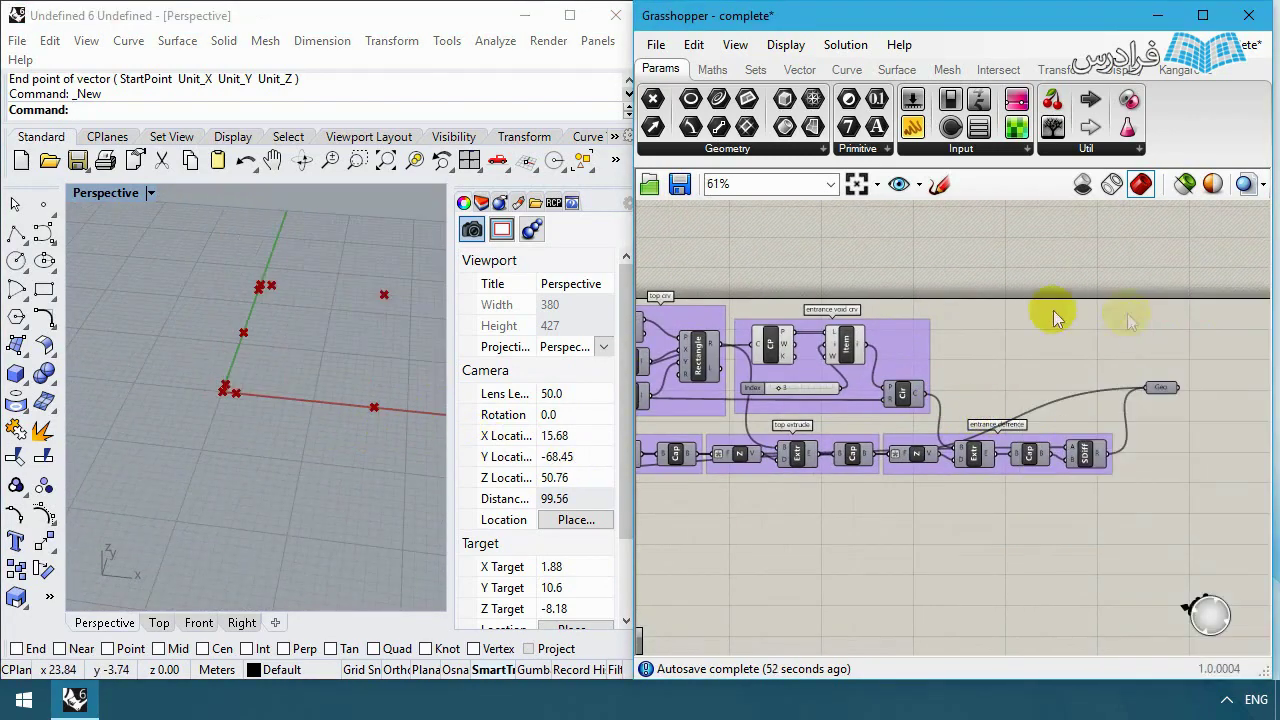
{"action": "right_click_drag", "start_coordinate": [337, 340], "coordinate": [284, 352]}
Step: Show the preview of the base Fillet curve and highlight the CP component's control points along it
{"action": "right_click_drag", "start_coordinate": [923, 391], "coordinate": [1066, 409]}
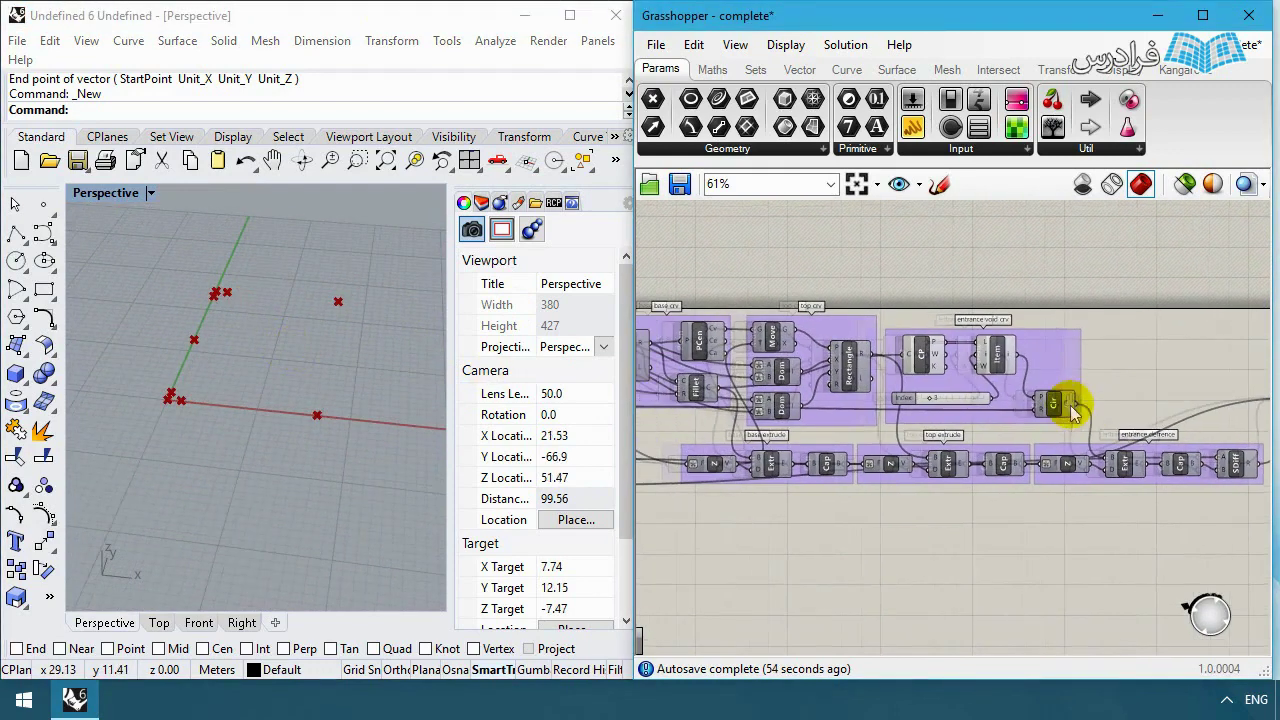
{"action": "right_click", "coordinate": [699, 390]}
{"action": "left_click", "coordinate": [752, 426]}
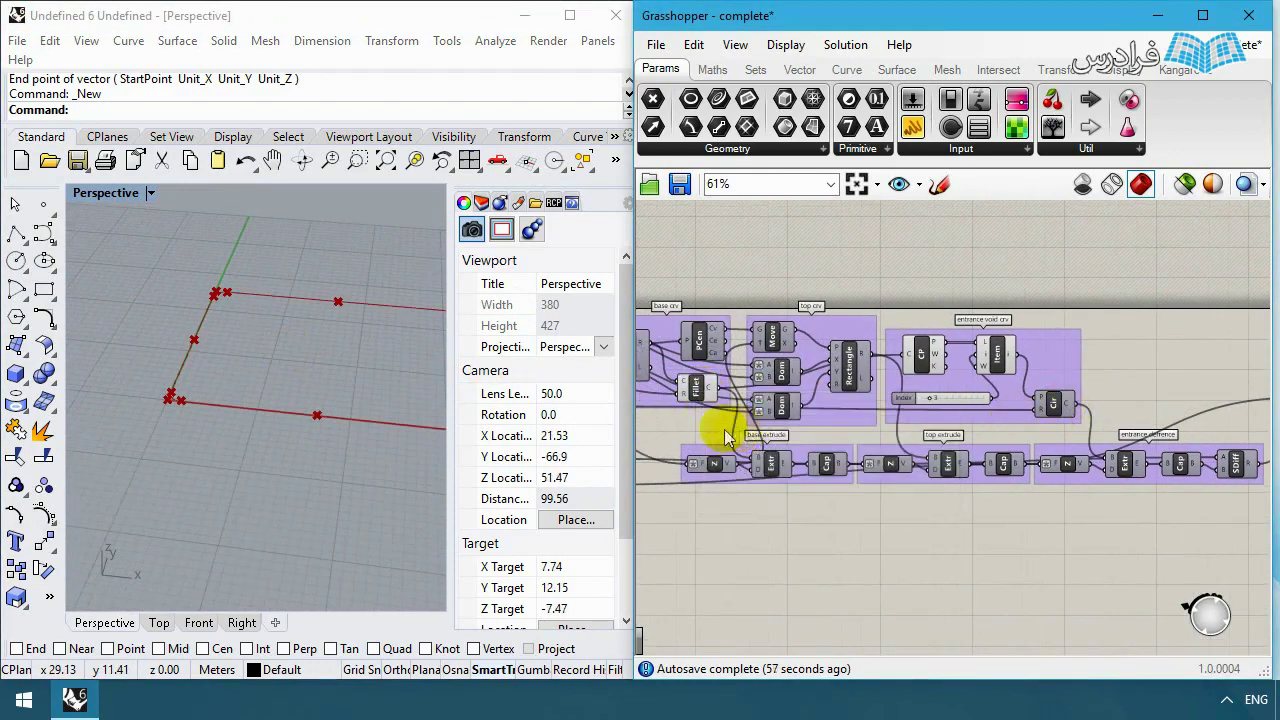
{"action": "right_click_drag", "start_coordinate": [186, 477], "coordinate": [380, 391]}
{"action": "right_click_drag", "start_coordinate": [171, 532], "coordinate": [350, 412]}
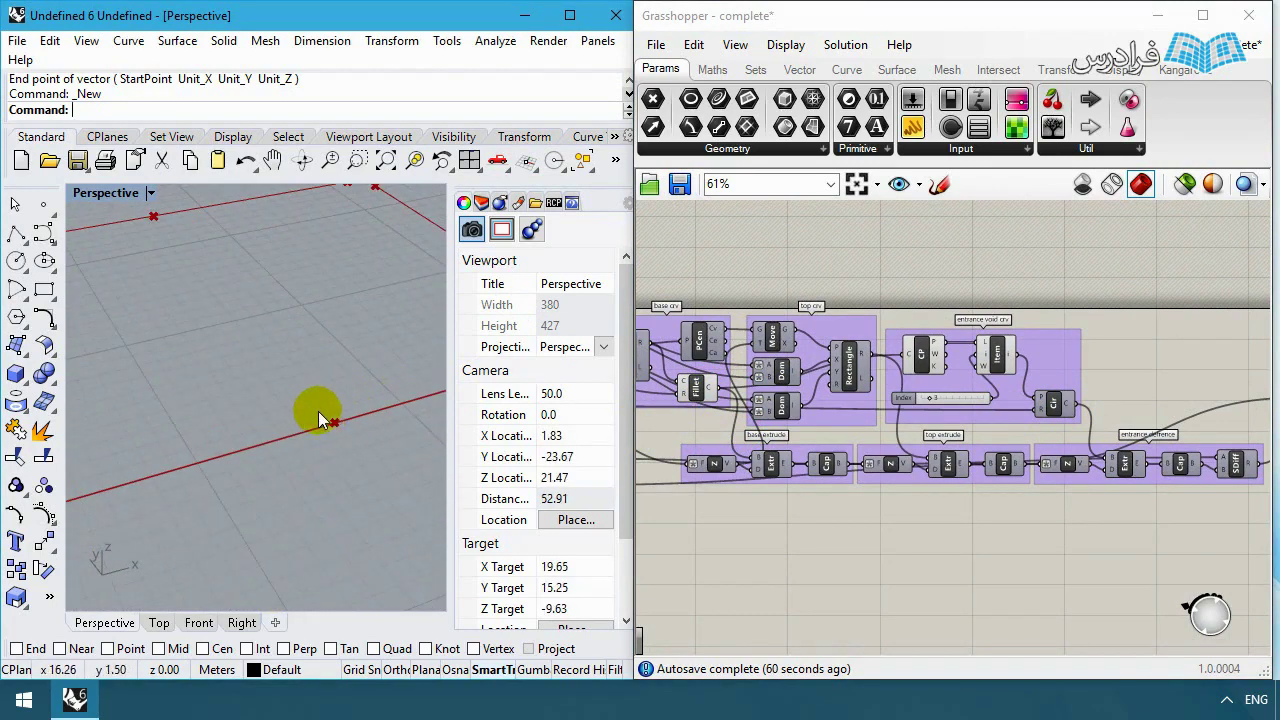
{"action": "left_click", "coordinate": [922, 362]}
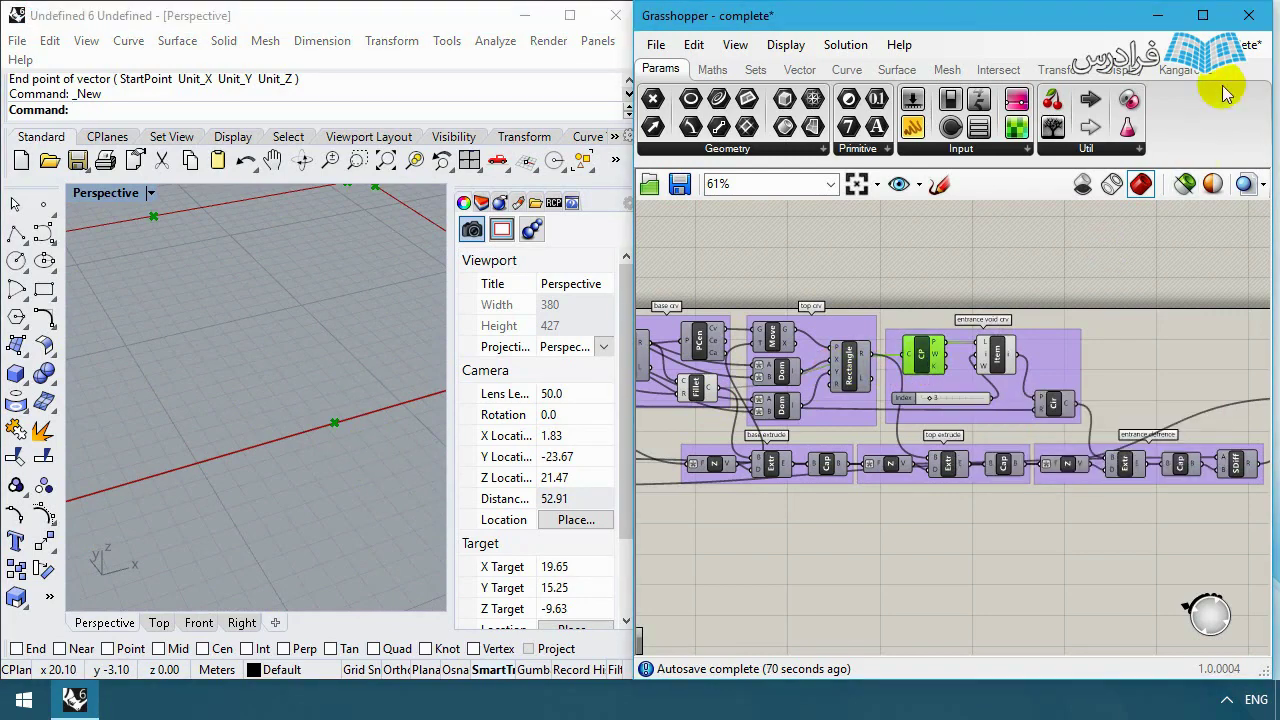
Step: Switch back to the unnamed definition and add a Control Points component beside the "top crv" group
{"action": "mouse_move", "coordinate": [1212, 95]}
{"action": "left_click", "coordinate": [1160, 232]}
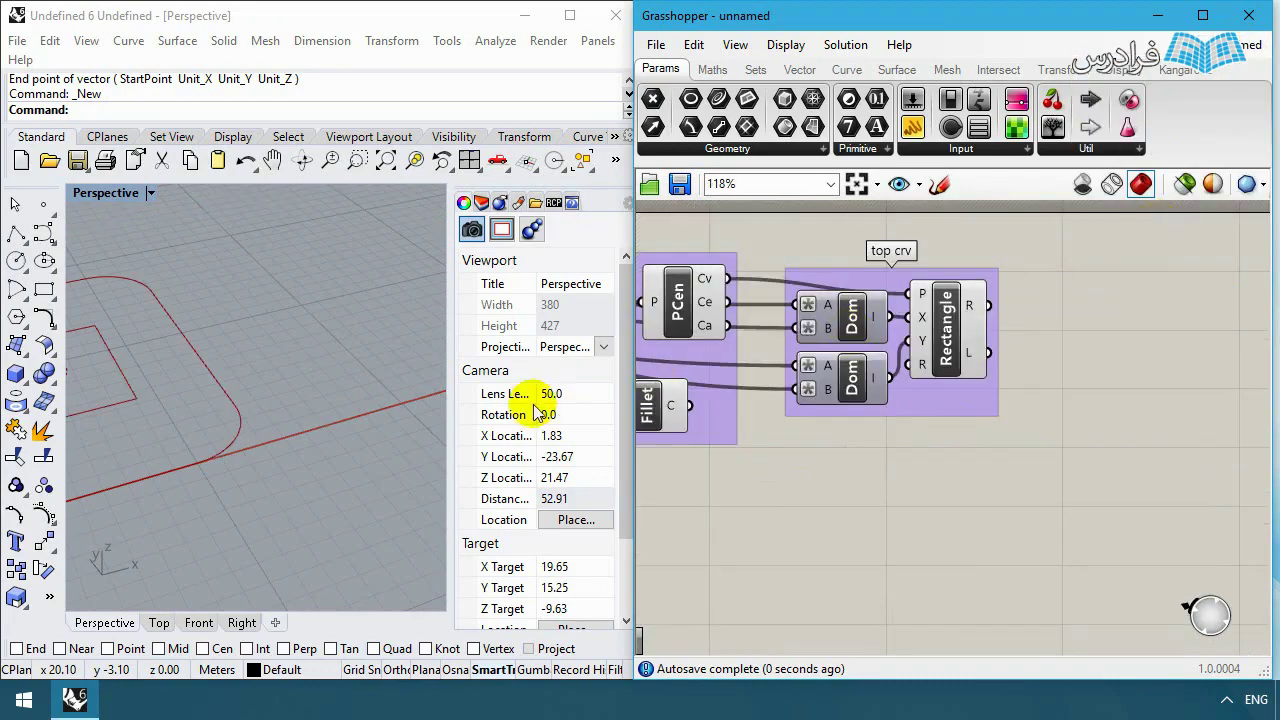
{"action": "type", "text": "co"}
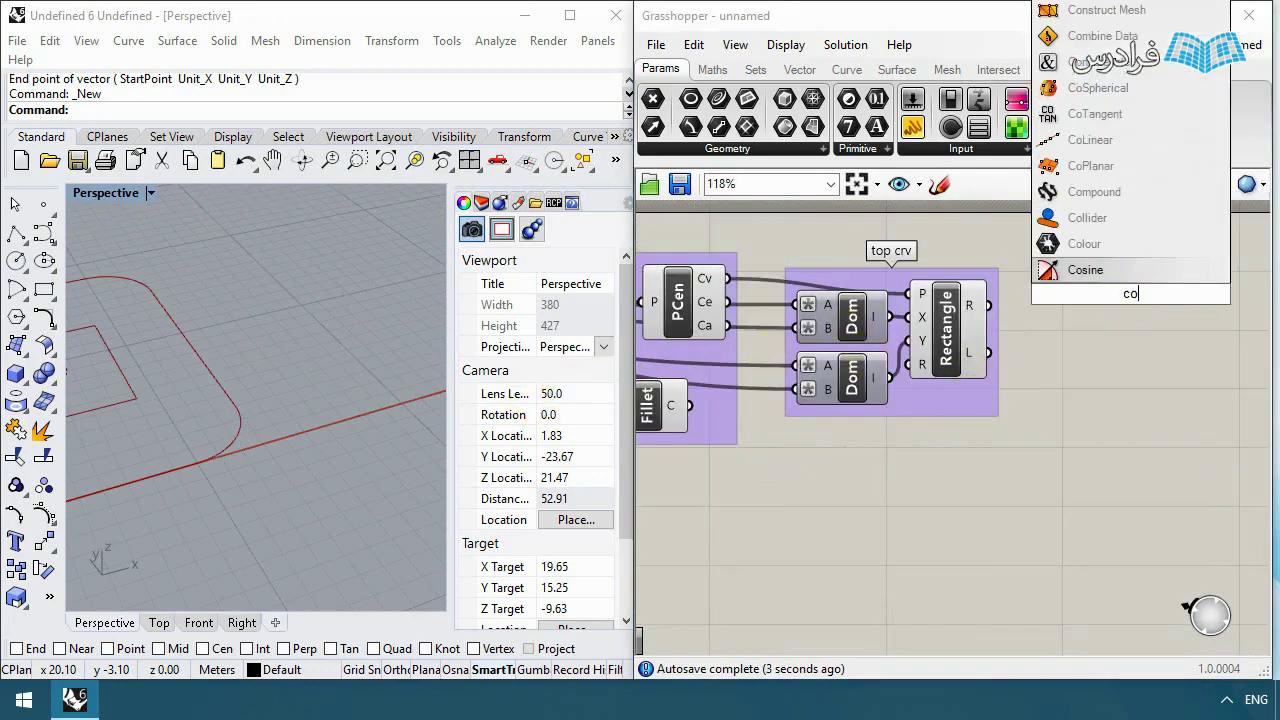
{"action": "type", "text": "ntr"}
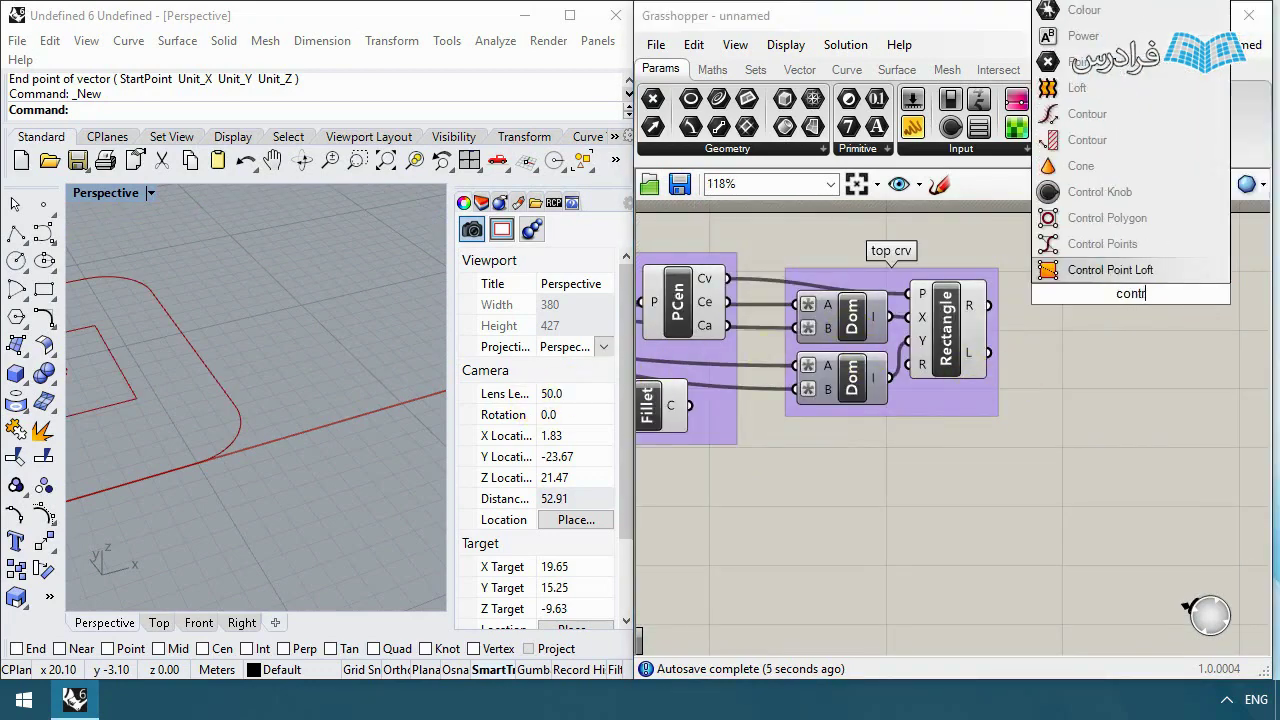
{"action": "key", "text": "Return"}
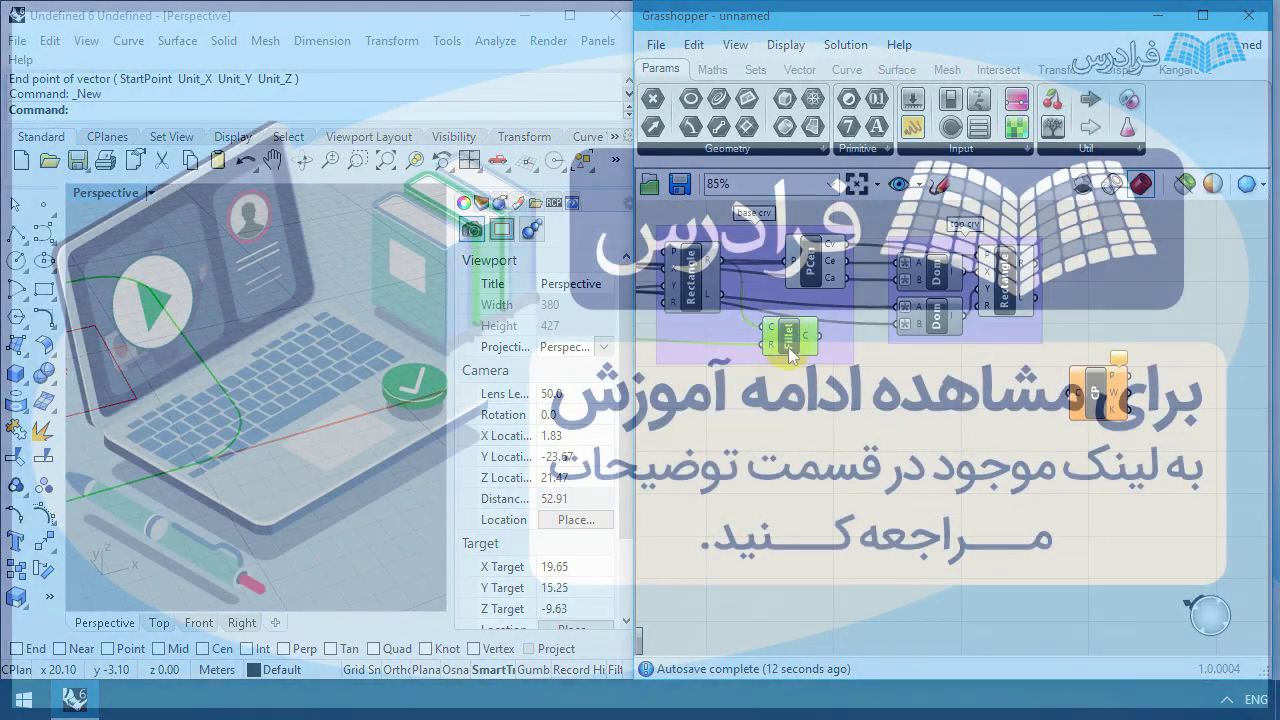